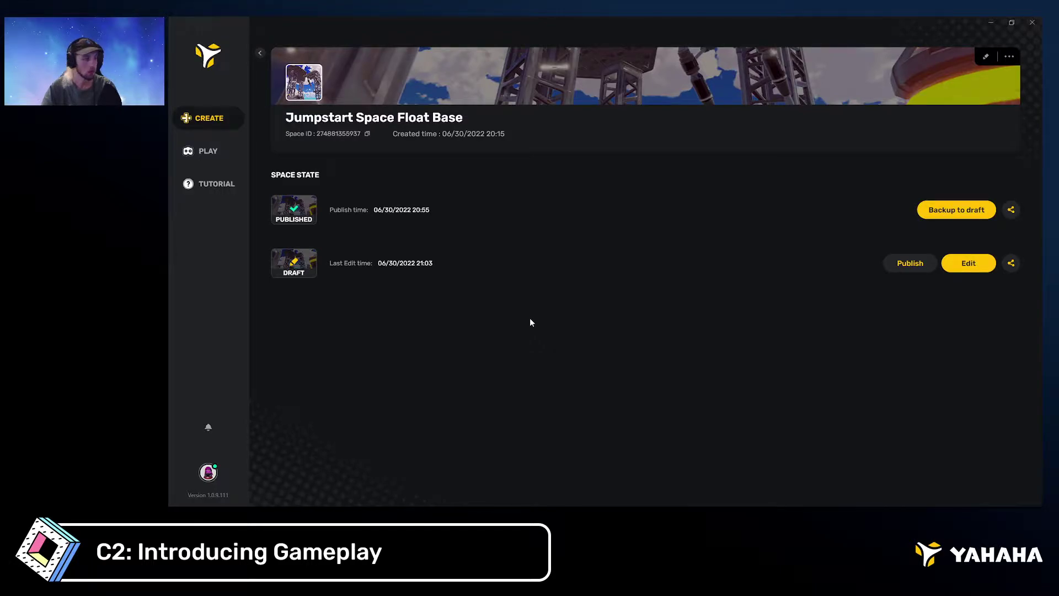
# Browse the playable spaces and open the Testing Facility Sol A1 space page
pyautogui.click(207, 150)
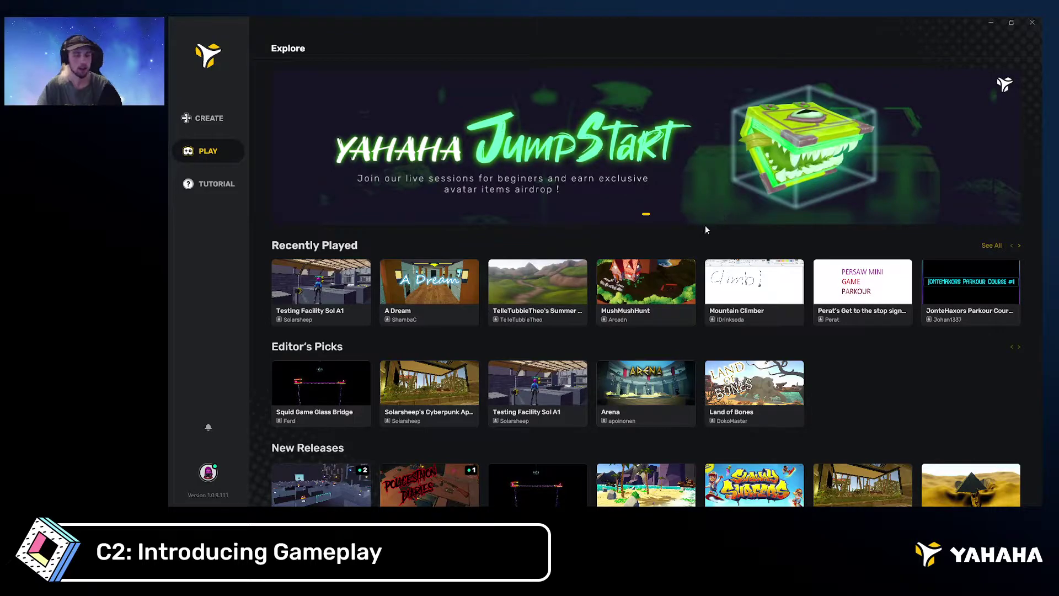
pyautogui.scroll(-3, 650, 243)
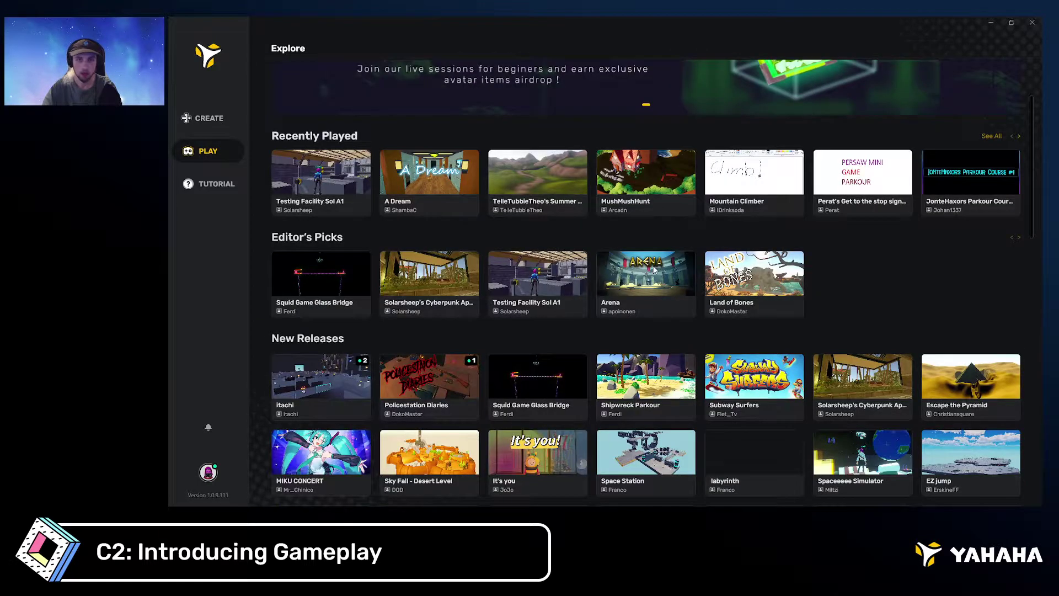
pyautogui.scroll(-1, 653, 237)
pyautogui.scroll(1, 681, 246)
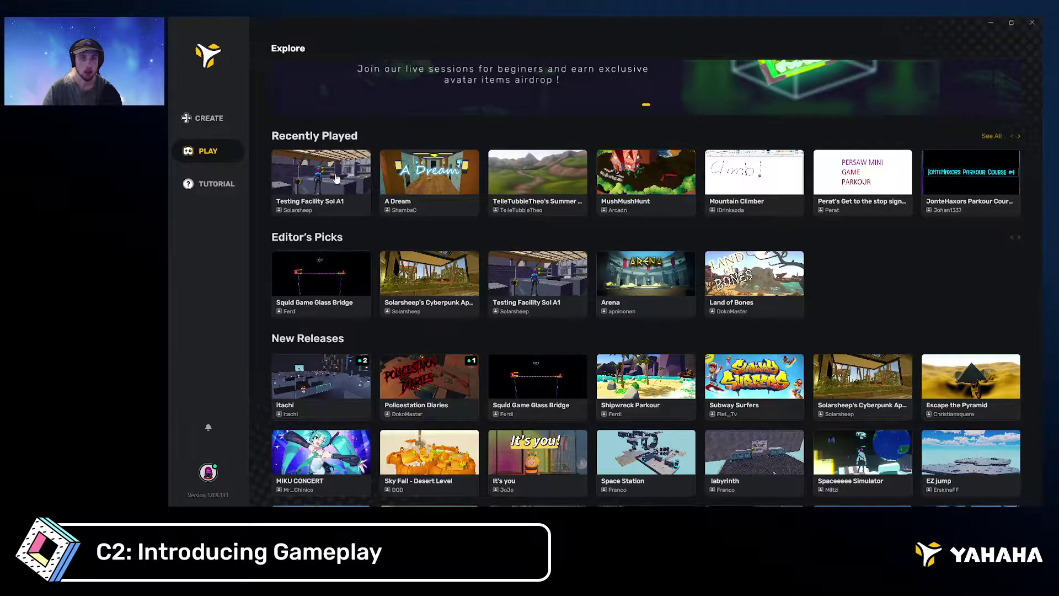
pyautogui.scroll(-2, 376, 141)
pyautogui.scroll(3, 341, 216)
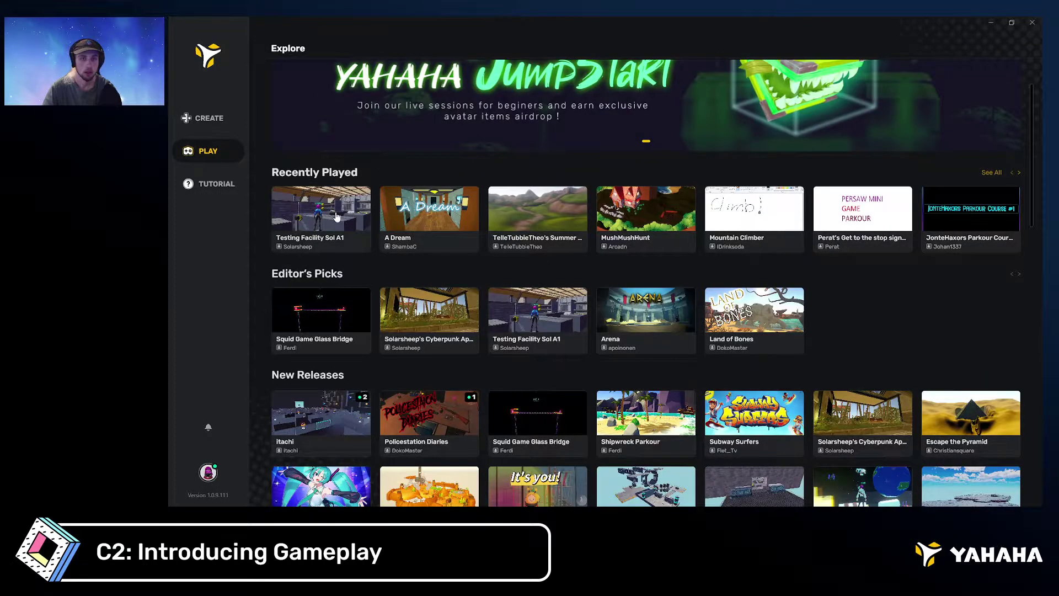
pyautogui.click(318, 218)
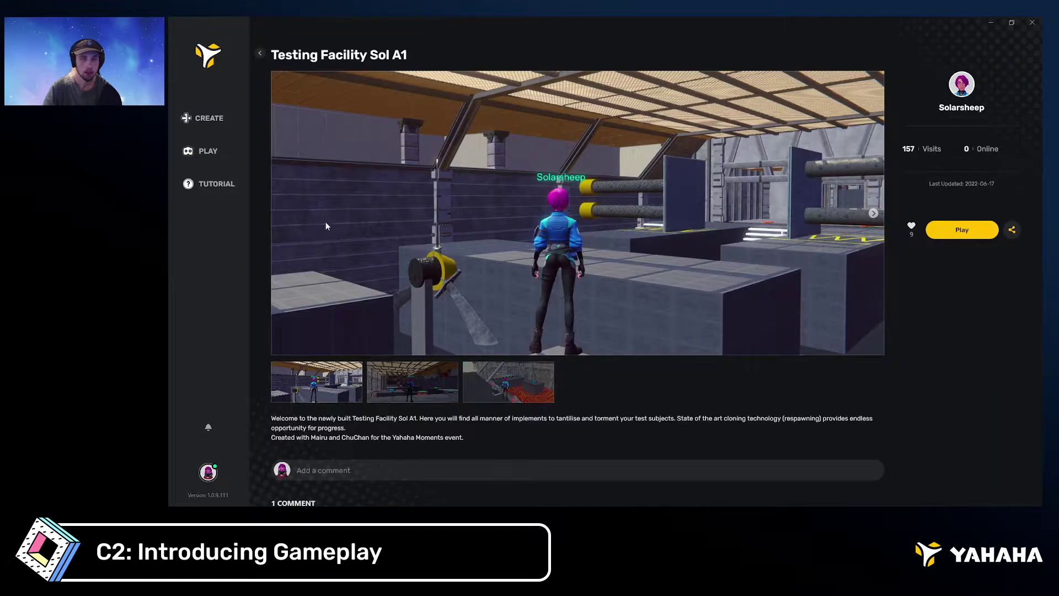
# Review the Testing Facility Sol A1 description and comments, and launch the space in play mode
pyautogui.scroll(-1, 511, 241)
pyautogui.scroll(1, 529, 243)
pyautogui.scroll(-1, 568, 256)
pyautogui.scroll(1, 576, 262)
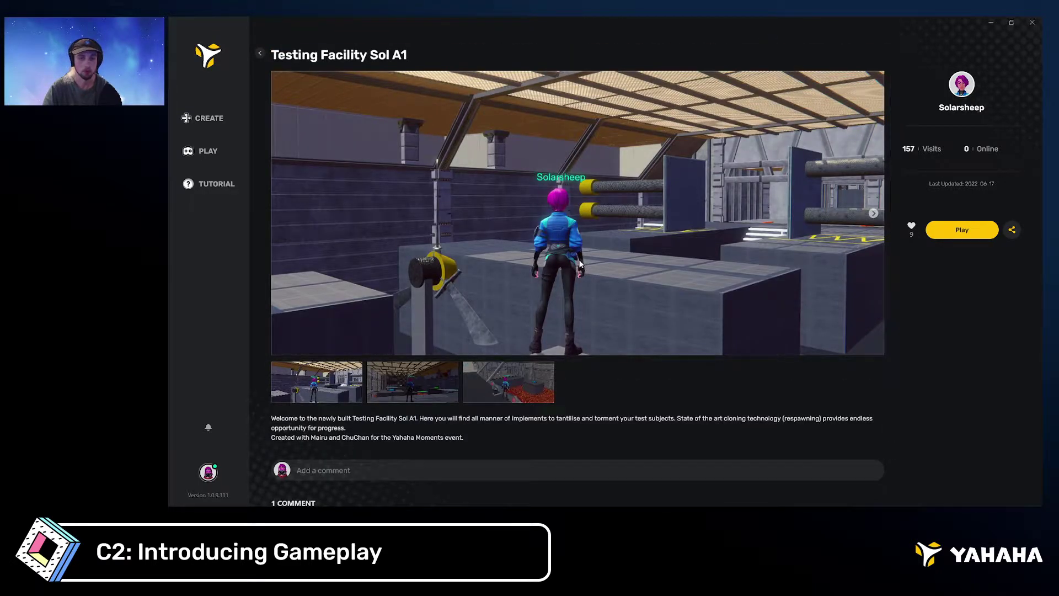
pyautogui.scroll(-1, 600, 254)
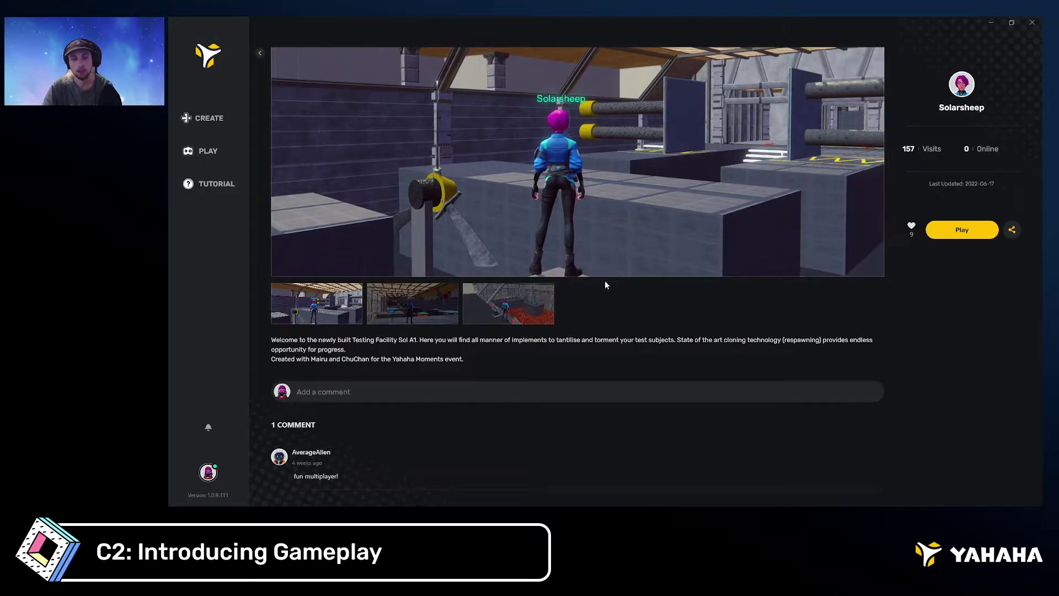
pyautogui.scroll(1, 611, 307)
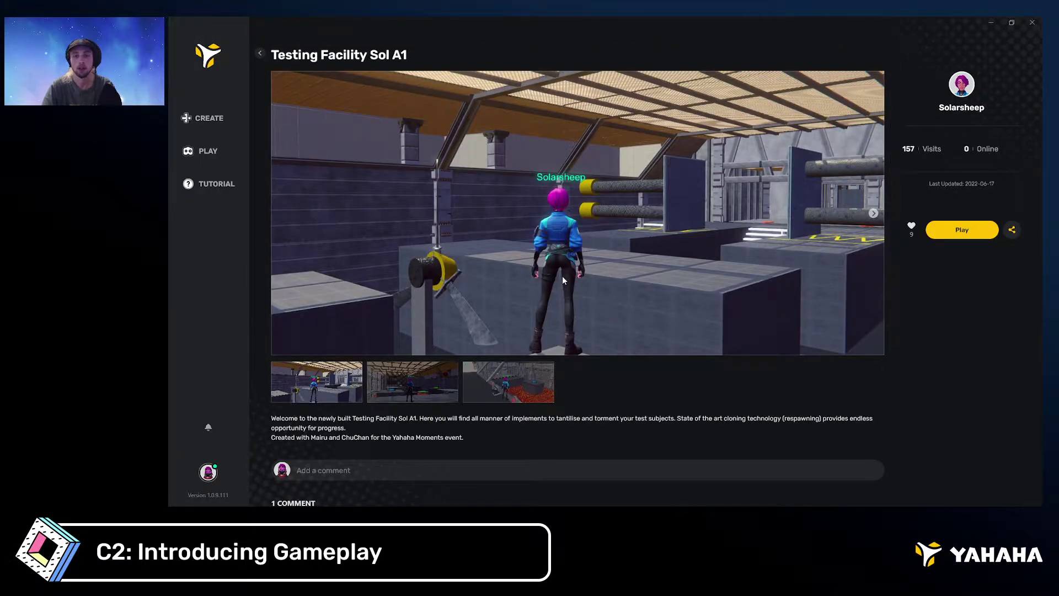
pyautogui.click(945, 231)
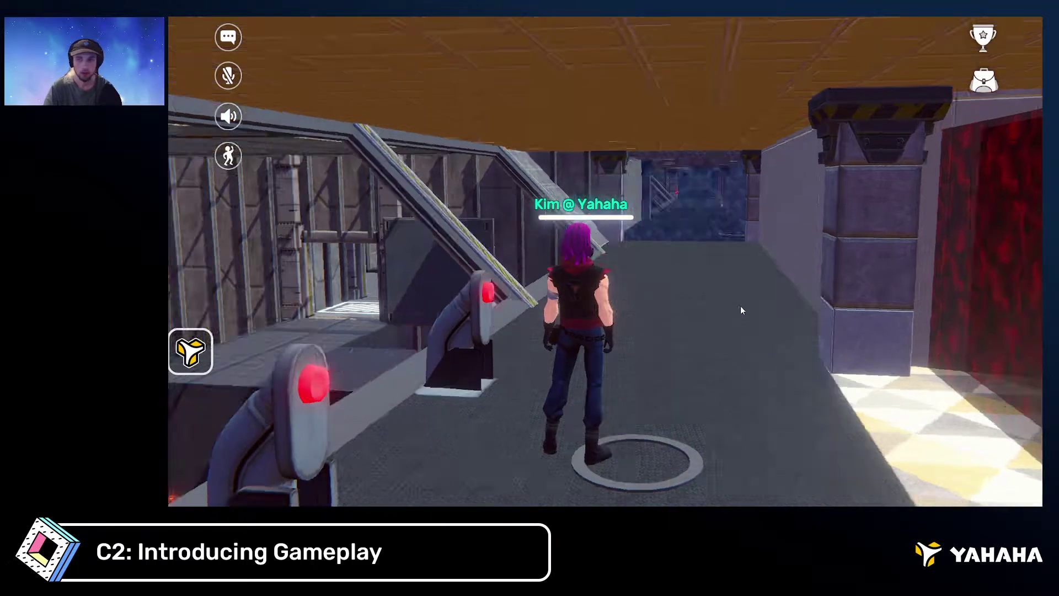
# Walk the avatar from the corridor past the START wall to the blue checkpoint hologram
pyautogui.moveTo(742, 310); pyautogui.dragTo(775, 306)
pyautogui.press('w')
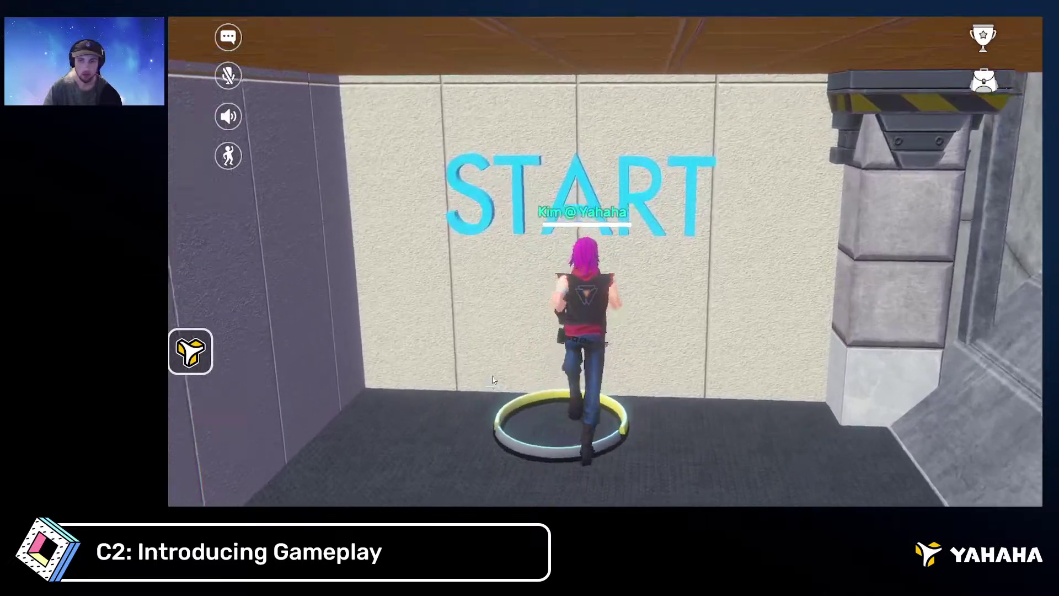
pyautogui.press('s')
pyautogui.press('w')
pyautogui.press('a')
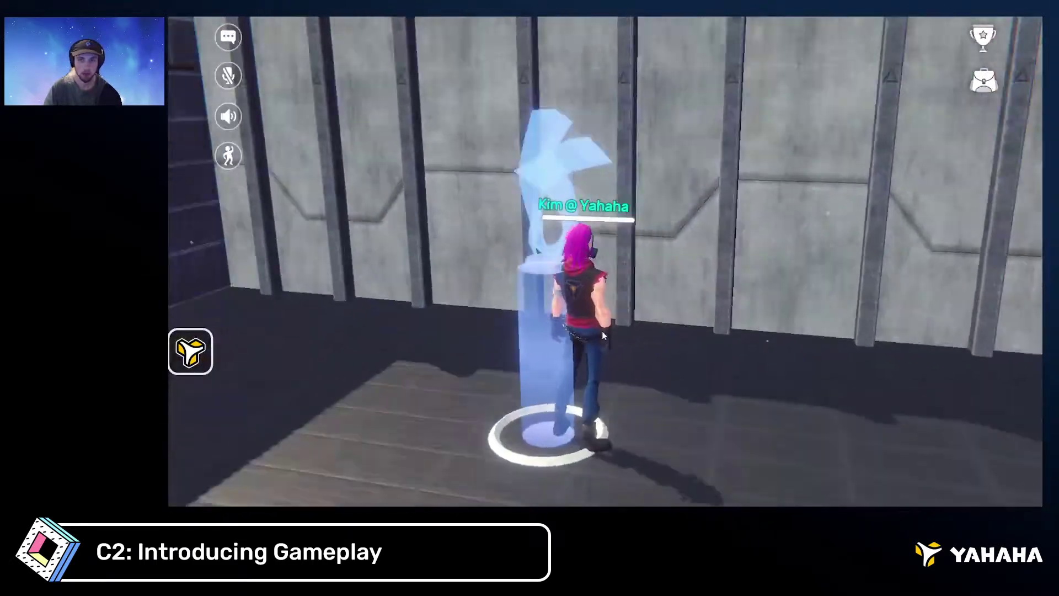
# Turn the view away from the hologram and walk the avatar towards the doorway leading to the STOP-marked walkway
pyautogui.moveTo(602, 336); pyautogui.dragTo(457, 347)
pyautogui.press('w')
pyautogui.moveTo(678, 330); pyautogui.dragTo(517, 325)
pyautogui.press('w')
pyautogui.press('d')
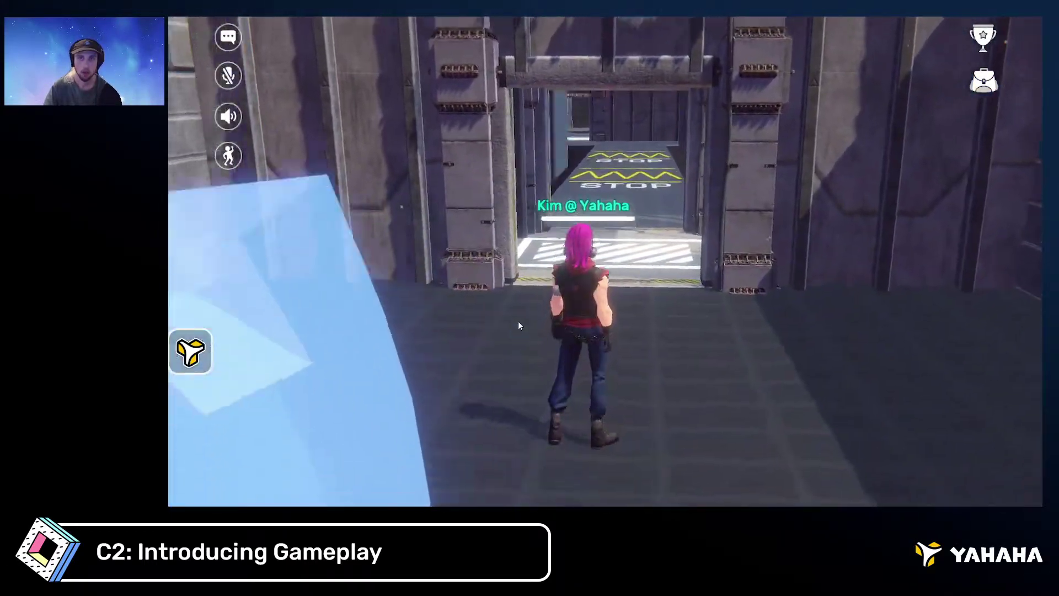
pyautogui.press('w')
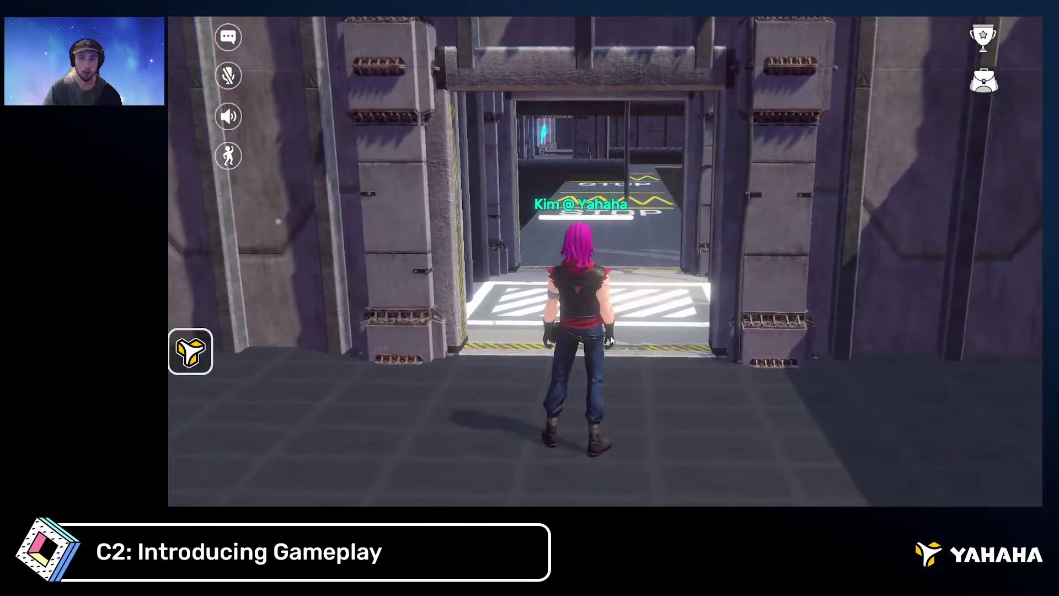
# Look over the START doorway from several angles and walk the avatar through it
pyautogui.moveTo(655, 343)
pyautogui.mouseDown()
pyautogui.moveTo(570, 334)
pyautogui.moveTo(655, 336)
pyautogui.mouseUp()
pyautogui.press('w')
pyautogui.press('a')
pyautogui.press('w')
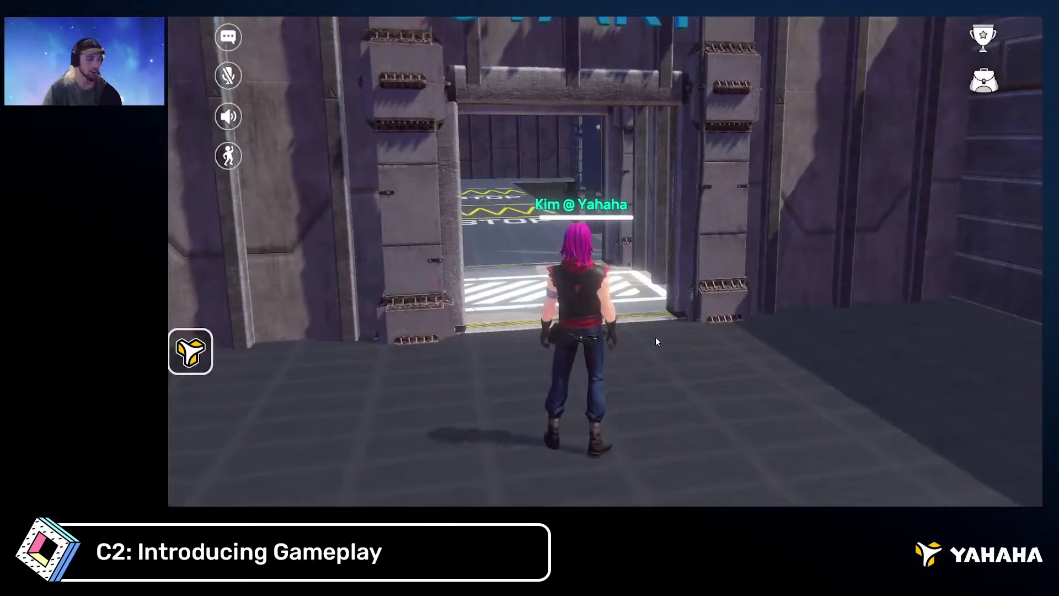
pyautogui.press('w')
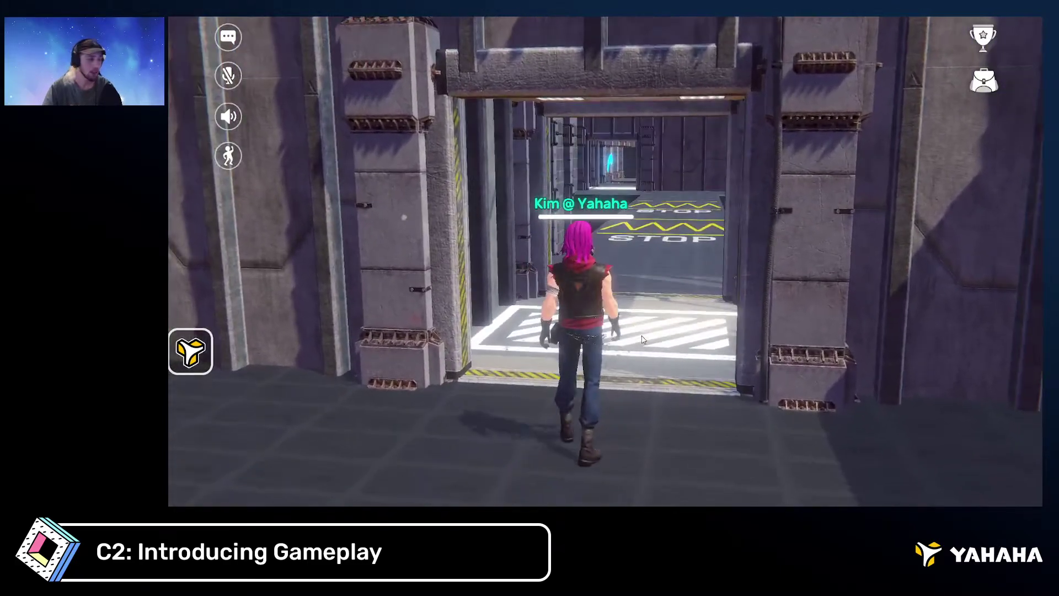
pyautogui.moveTo(641, 339); pyautogui.dragTo(652, 335)
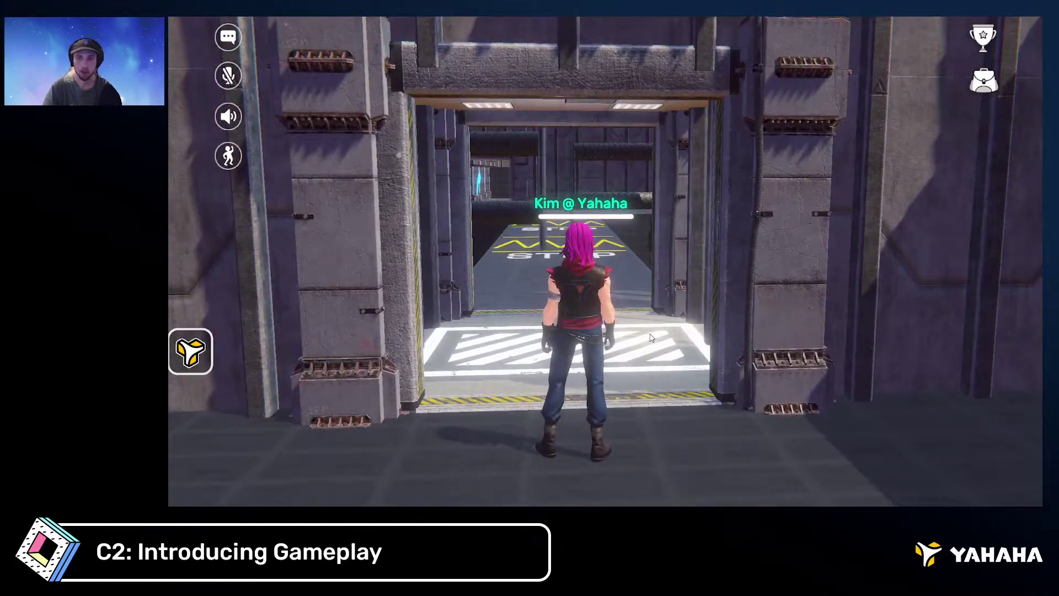
pyautogui.press('s')
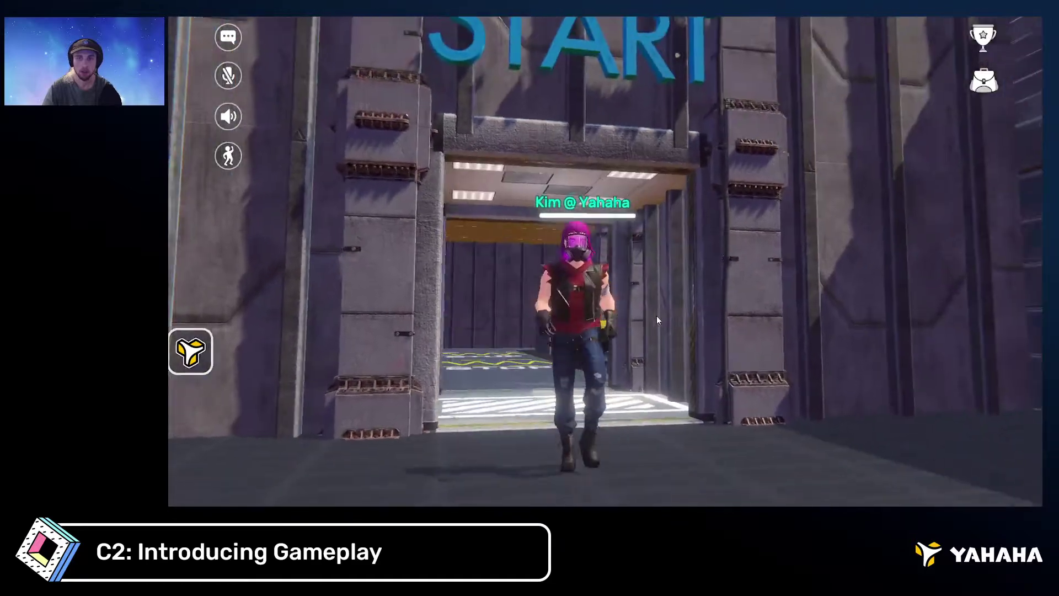
pyautogui.moveTo(657, 315)
pyautogui.mouseDown()
pyautogui.moveTo(736, 306)
pyautogui.moveTo(691, 326)
pyautogui.moveTo(657, 307)
pyautogui.mouseUp()
pyautogui.press('d')
pyautogui.press('w')
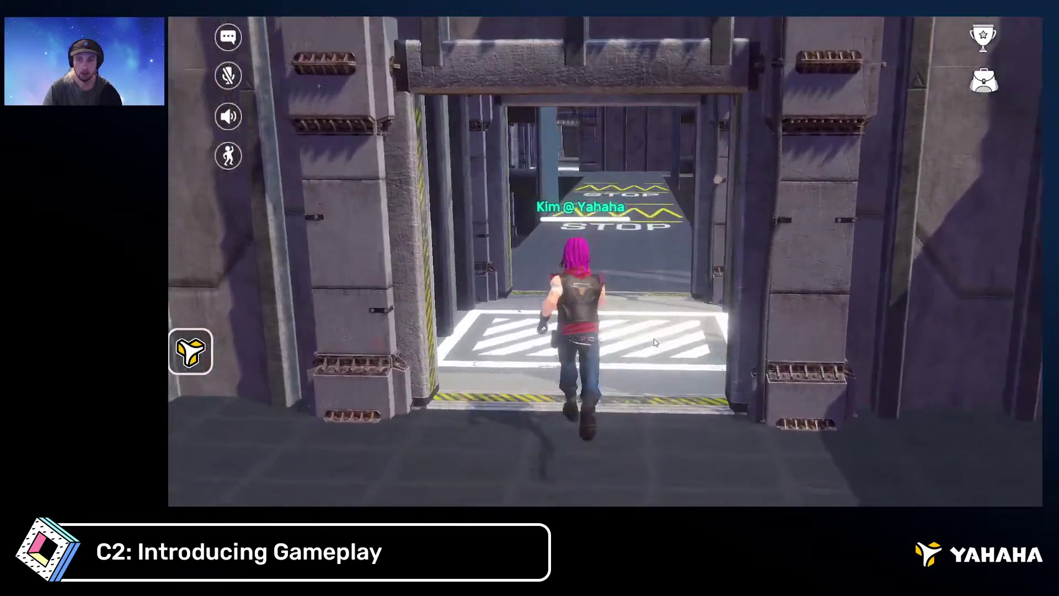
pyautogui.press('w')
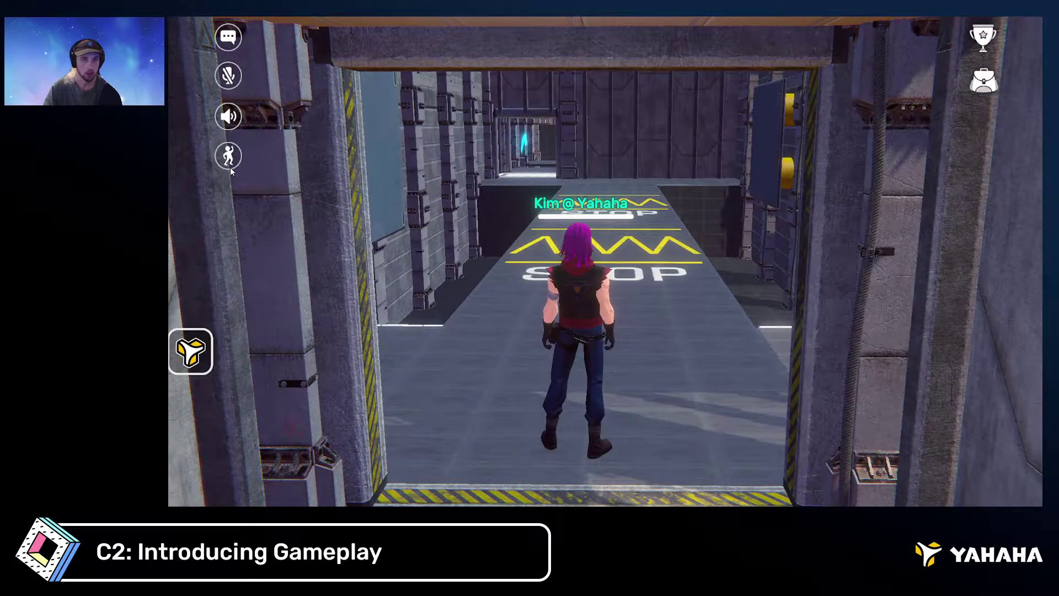
# View the in-game settings for picture quality, commenting, network status and volume, and close them
pyautogui.click(190, 351)
pyautogui.click(321, 347)
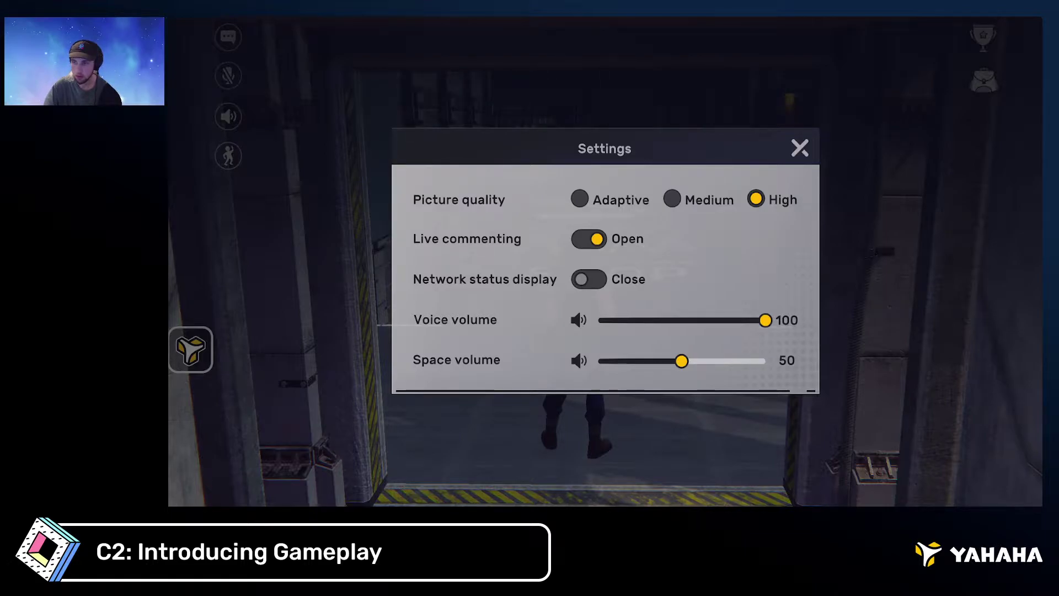
pyautogui.click(801, 147)
# Move the avatar onto the STOP-marked walkway and up to the first sliding wall pusher
pyautogui.press('w')
pyautogui.press('w')
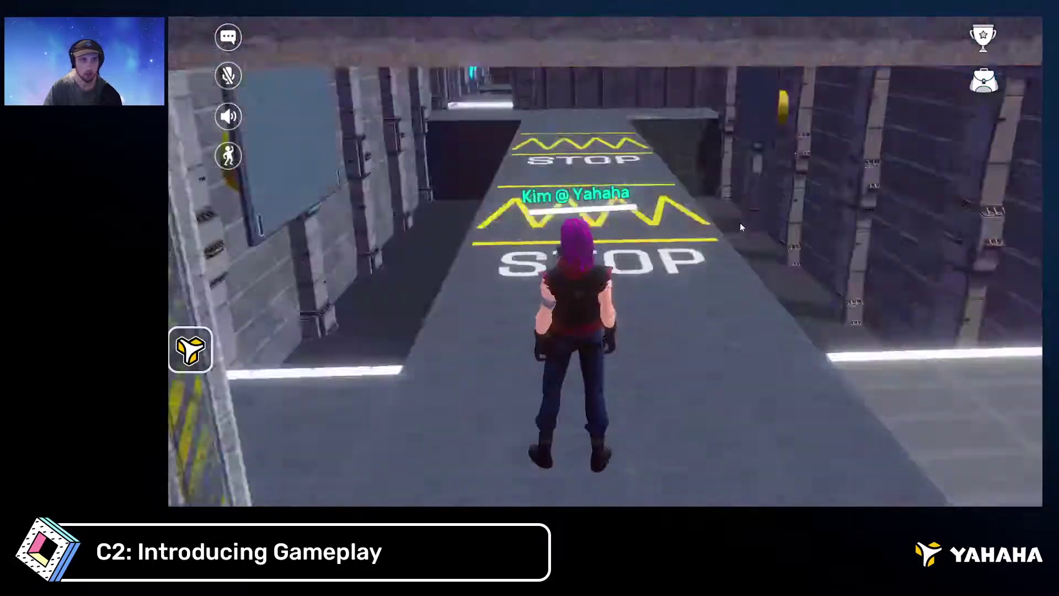
pyautogui.press('a')
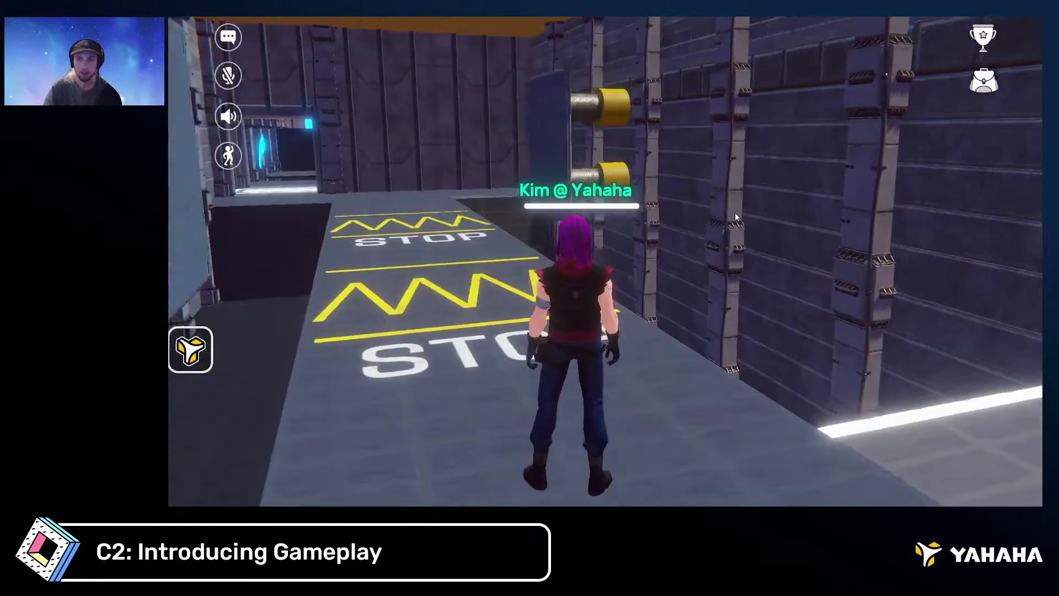
pyautogui.press('d')
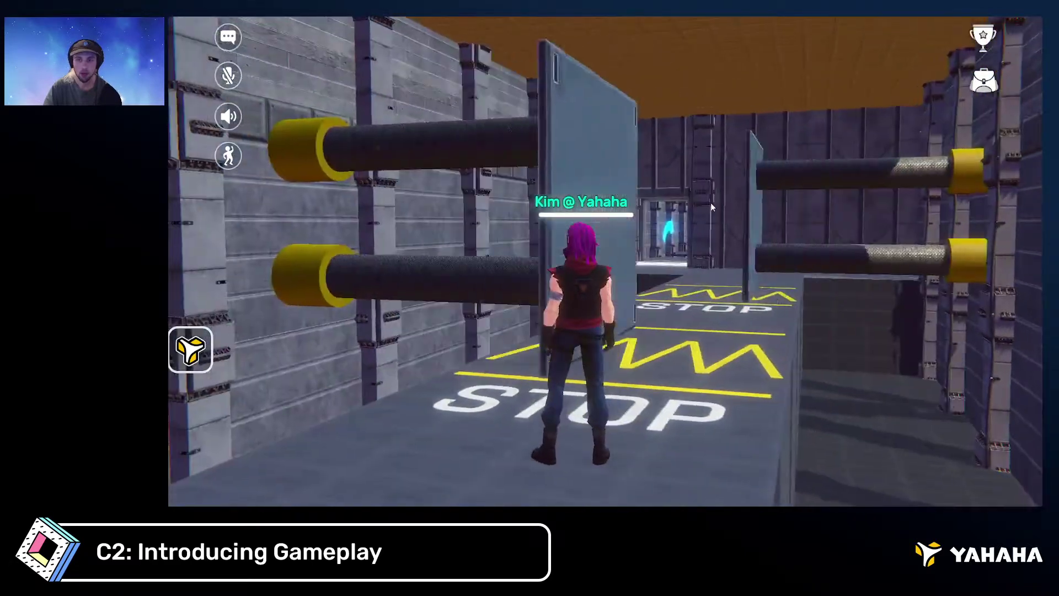
pyautogui.moveTo(710, 206)
pyautogui.mouseDown(button='right')
pyautogui.moveTo(727, 208)
pyautogui.moveTo(693, 204)
pyautogui.mouseUp(button='right')
pyautogui.press('w')
pyautogui.press('d')
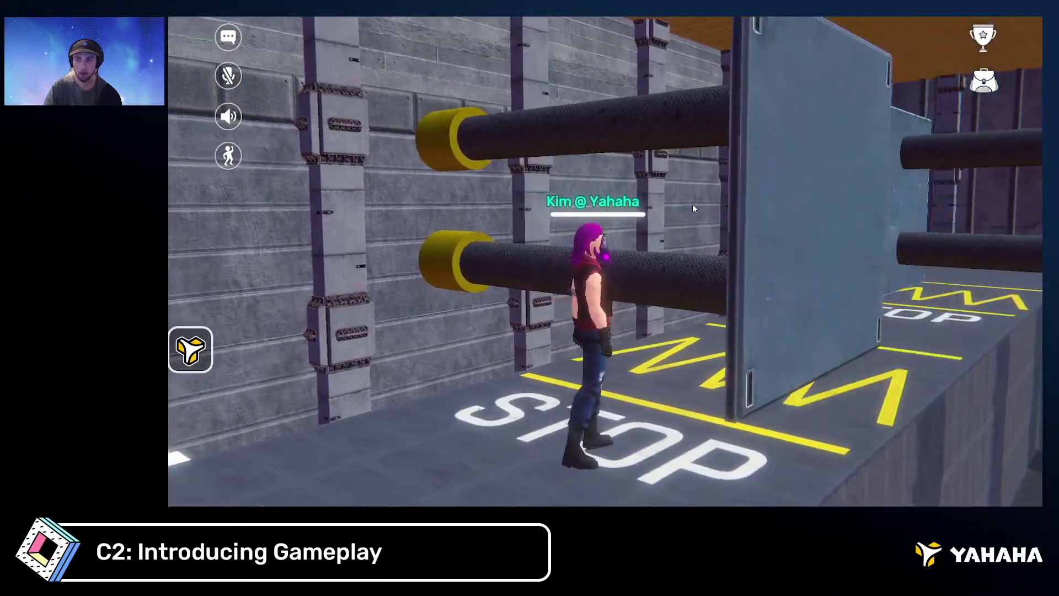
# Run the avatar past the sliding wall pushers and through the far doorway towards the lit stairs
pyautogui.press('w')
pyautogui.press('d')
pyautogui.moveTo(691, 206); pyautogui.dragTo(630, 205, button='right')
pyautogui.press('a')
pyautogui.press('w')
pyautogui.press('w')
pyautogui.moveTo(630, 205); pyautogui.dragTo(718, 212)
pyautogui.press('d')
pyautogui.press('w')
pyautogui.moveTo(718, 212); pyautogui.dragTo(683, 215, button='right')
pyautogui.press('space')
pyautogui.press('w')
pyautogui.press('a')
pyautogui.press('w')
pyautogui.press('w')
pyautogui.press('w')
pyautogui.press('w')
pyautogui.press('w')
pyautogui.press('w')
pyautogui.press('w')
pyautogui.press('w')
pyautogui.press('w')
pyautogui.press('w')
pyautogui.press('w')
pyautogui.press('w')
pyautogui.press('w')
pyautogui.press('w')
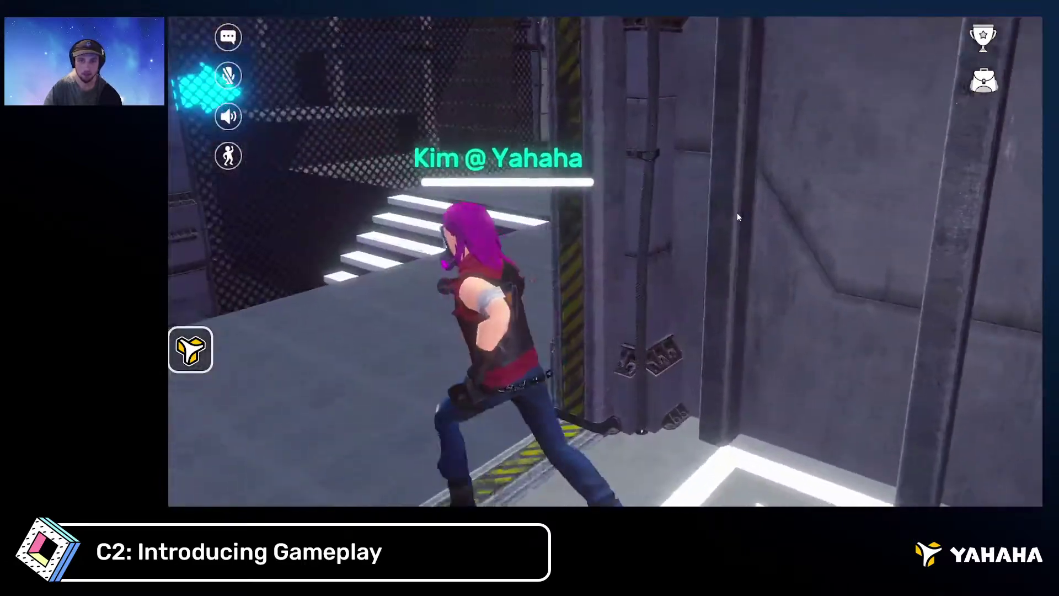
# Run and jump the avatar through the next section to the spinning blade between the large blocks
pyautogui.press('w')
pyautogui.moveTo(737, 213); pyautogui.dragTo(647, 190, button='right')
pyautogui.press('space')
pyautogui.press('w')
pyautogui.press('space')
pyautogui.press('w')
pyautogui.press('a')
pyautogui.press('s')
pyautogui.press('w')
pyautogui.press('w')
pyautogui.press('space')
pyautogui.press('d')
pyautogui.press('d')
pyautogui.press('w')
pyautogui.press('w')
pyautogui.press('d')
pyautogui.press('w')
pyautogui.press('s')
pyautogui.press('d')
pyautogui.press('space')
pyautogui.press('a')
pyautogui.press('w')
pyautogui.press('d')
pyautogui.press('w')
pyautogui.press('a')
pyautogui.press('a')
pyautogui.press('s')
pyautogui.press('w')
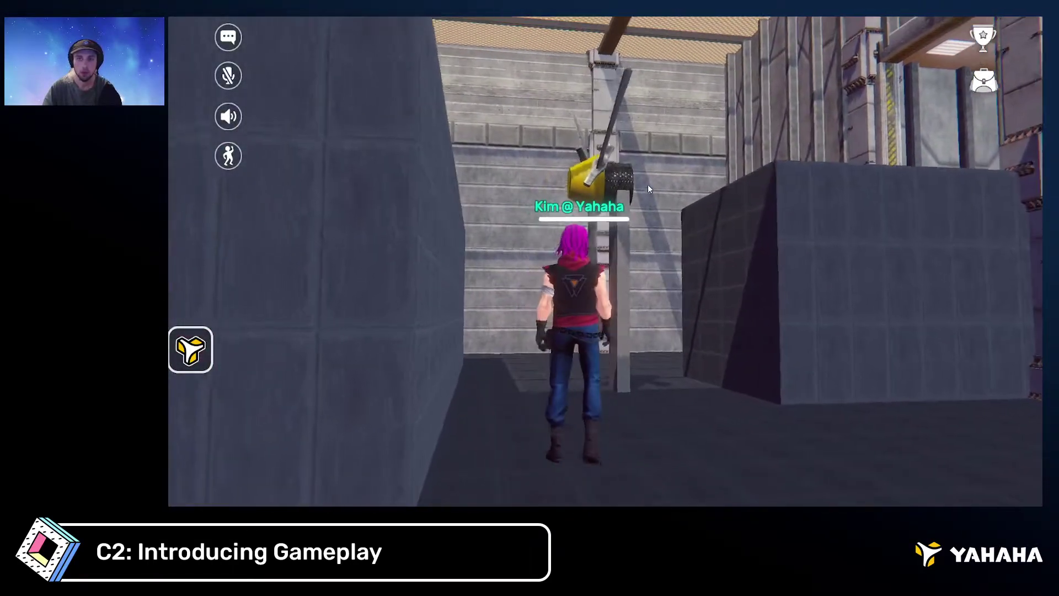
# Move the avatar back and forth in front of the spinning blade to demonstrate the obstacle
pyautogui.press('d')
pyautogui.press('a')
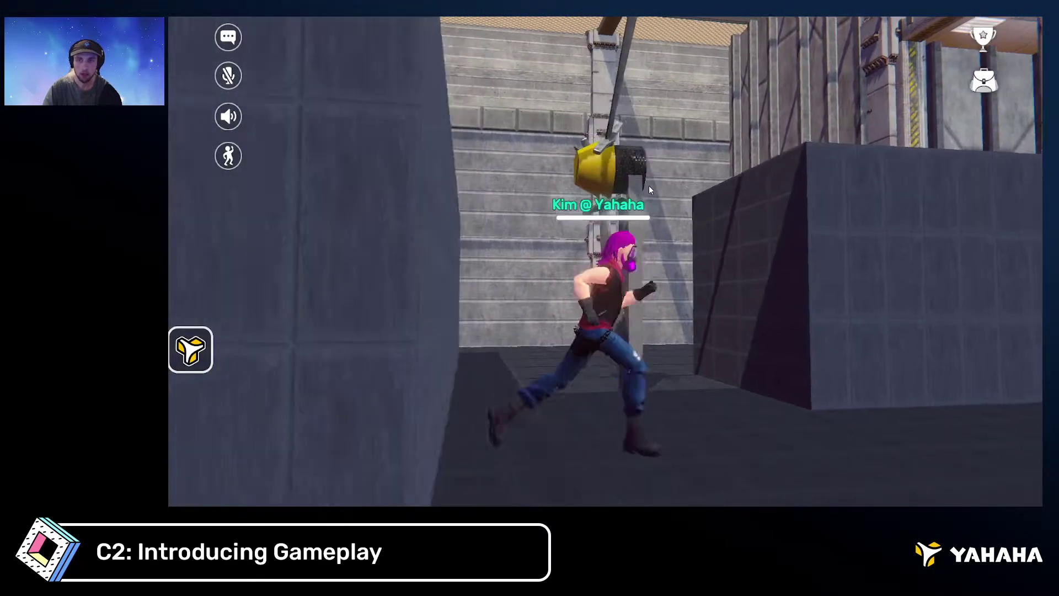
pyautogui.moveTo(637, 188)
pyautogui.mouseDown(button='right')
pyautogui.moveTo(664, 170)
pyautogui.moveTo(649, 172)
pyautogui.moveTo(644, 197)
pyautogui.moveTo(640, 180)
pyautogui.moveTo(643, 193)
pyautogui.mouseUp(button='right')
pyautogui.press('a')
pyautogui.press('w')
pyautogui.press('s')
pyautogui.press('w')
pyautogui.press('w')
pyautogui.press('w')
pyautogui.press('s')
pyautogui.press('w')
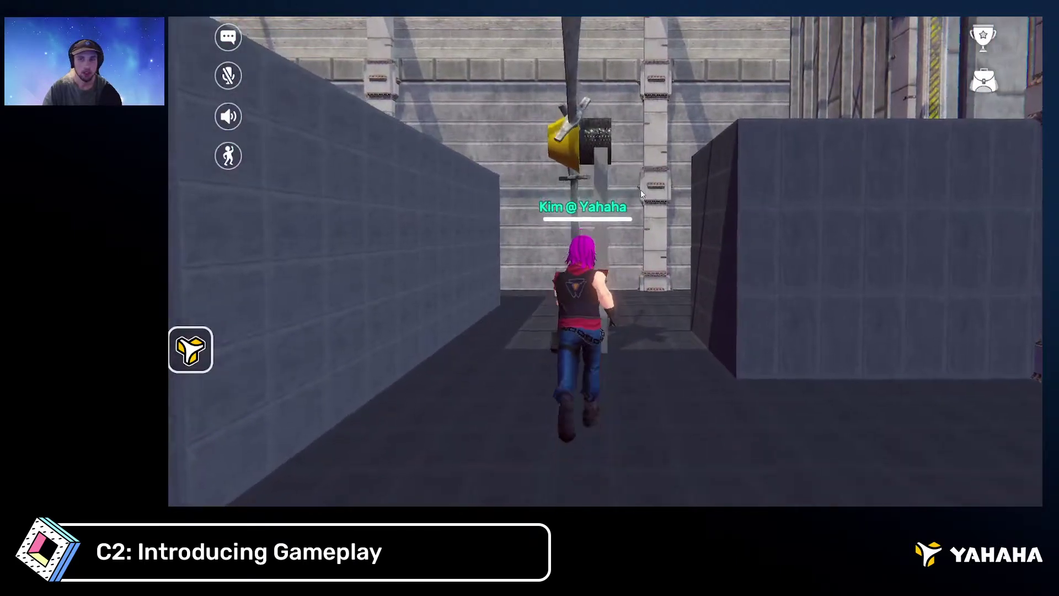
pyautogui.press('s')
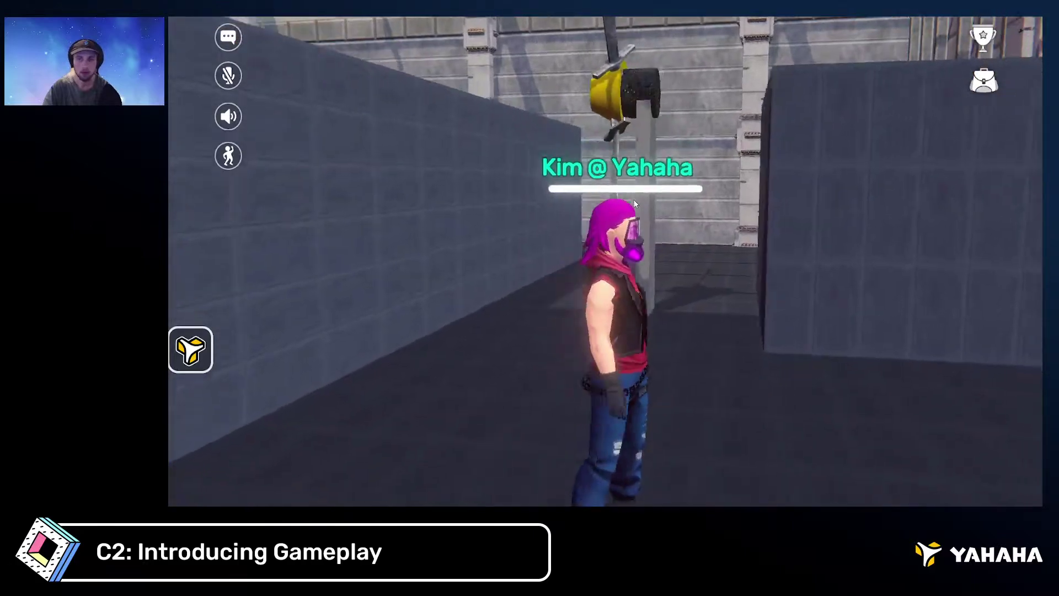
pyautogui.press('w')
pyautogui.press('s')
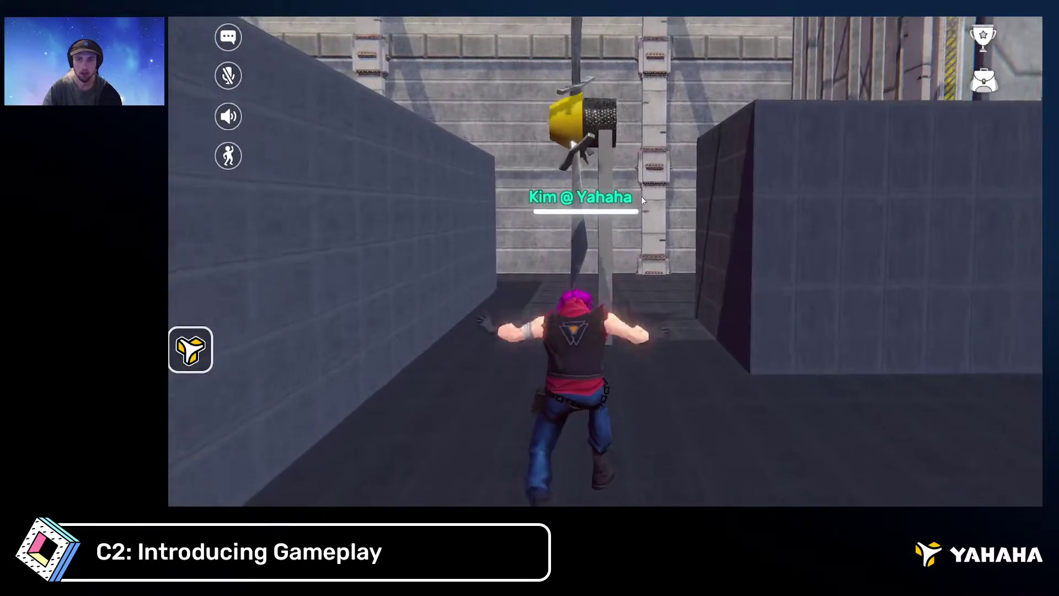
pyautogui.press('w')
pyautogui.press('s')
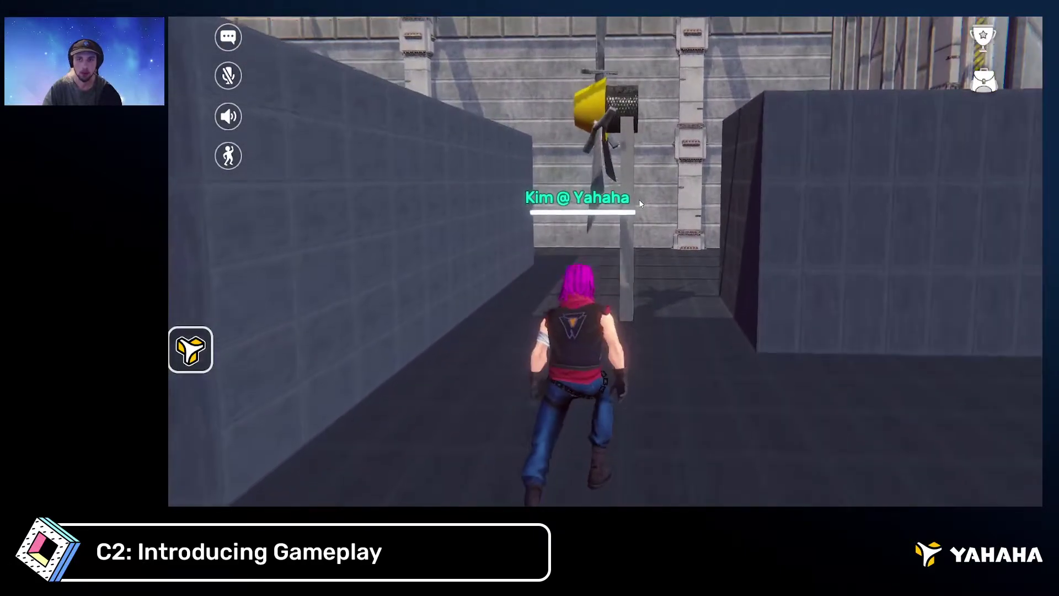
pyautogui.press('w')
pyautogui.press('d')
pyautogui.press('s')
pyautogui.moveTo(639, 198); pyautogui.dragTo(627, 219)
pyautogui.press('a')
pyautogui.press('w')
pyautogui.press('a')
pyautogui.press('w')
pyautogui.press('a')
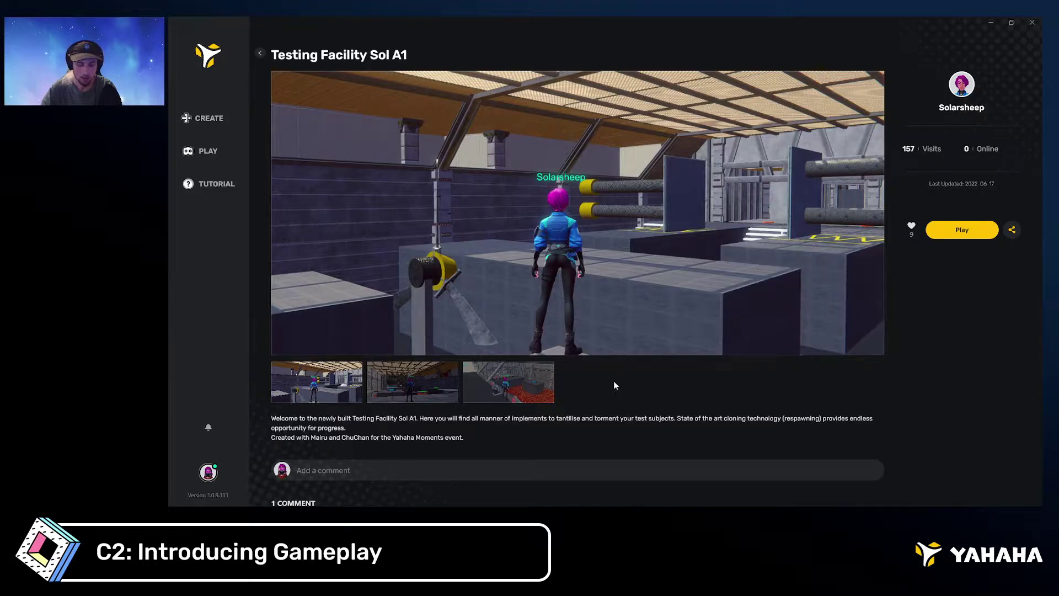
# Open the draft of the Jumpstart Space Float Base space for editing
pyautogui.click(216, 121)
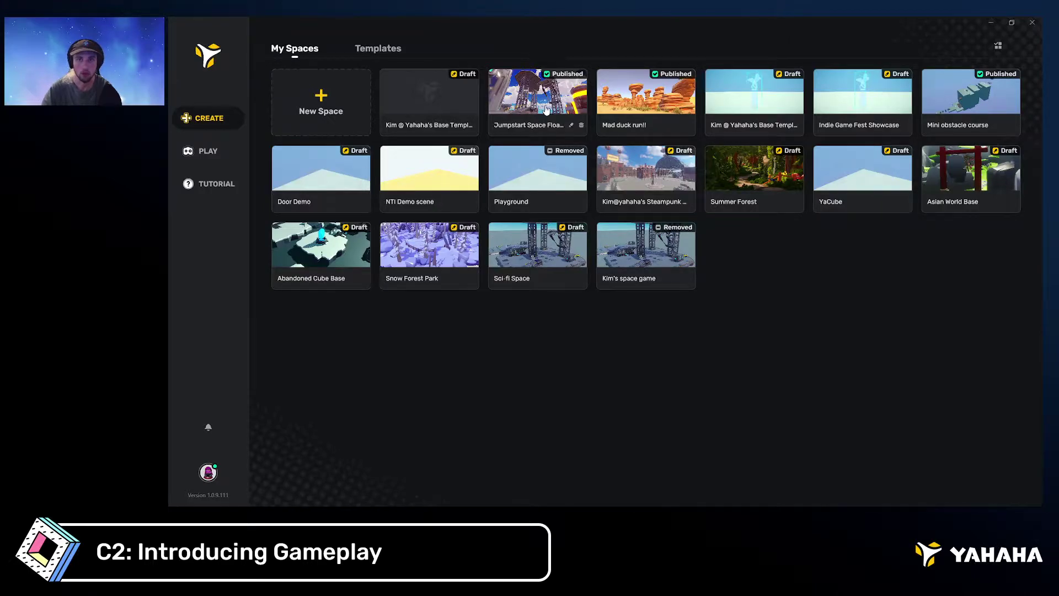
pyautogui.click(546, 110)
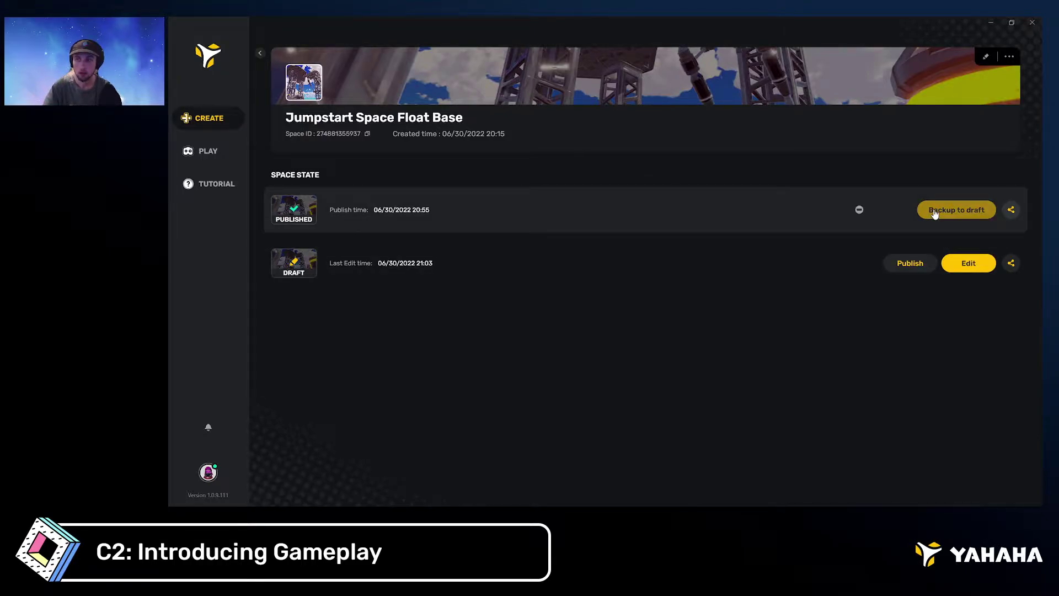
pyautogui.click(969, 264)
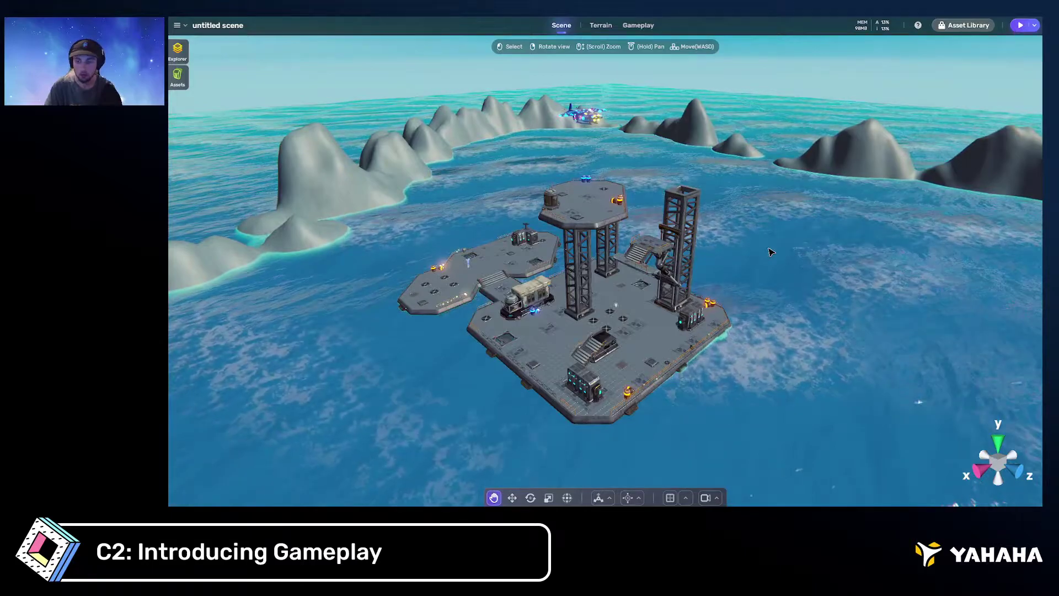
# Open the scene's object list, select RI_Satellites, and survey the satellite, upper platform and lower decks of the base
pyautogui.click(177, 51)
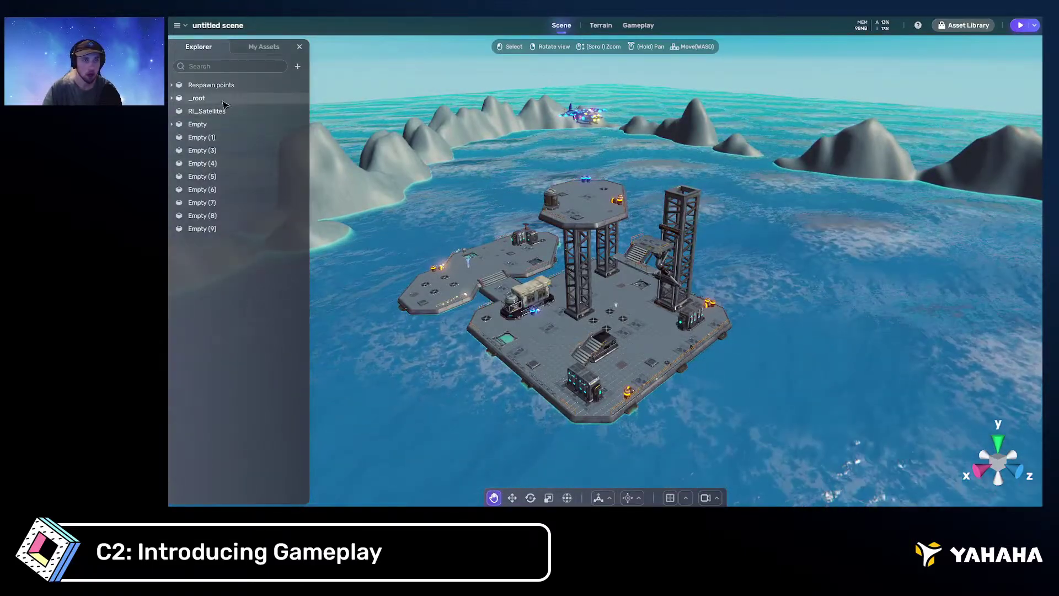
pyautogui.click(223, 111)
pyautogui.moveTo(524, 264); pyautogui.dragTo(515, 149, button='right')
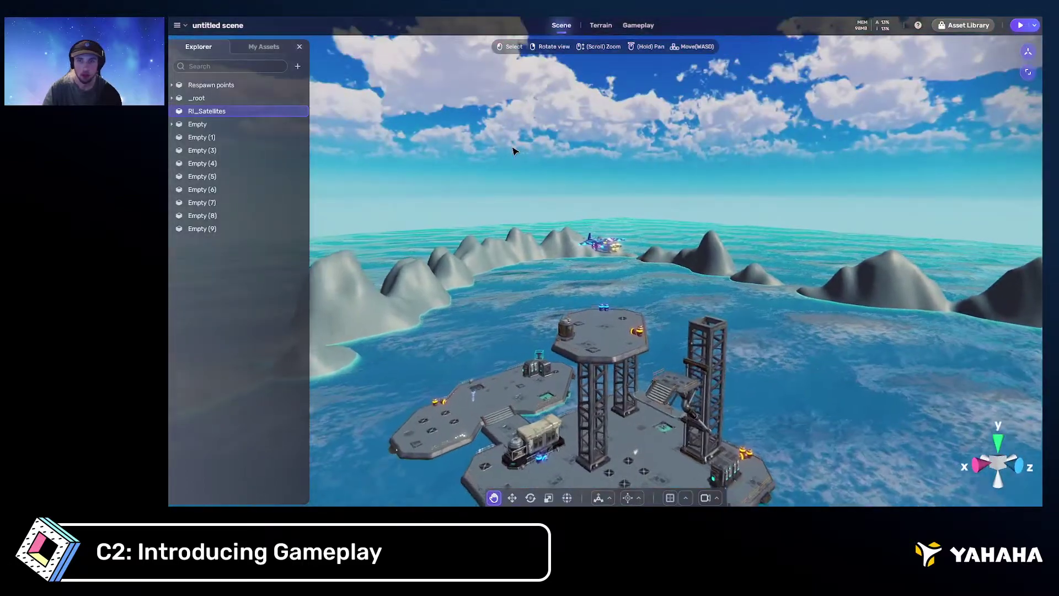
pyautogui.scroll(3, 515, 149)
pyautogui.click(609, 241)
pyautogui.moveTo(608, 241); pyautogui.dragTo(585, 286, button='right')
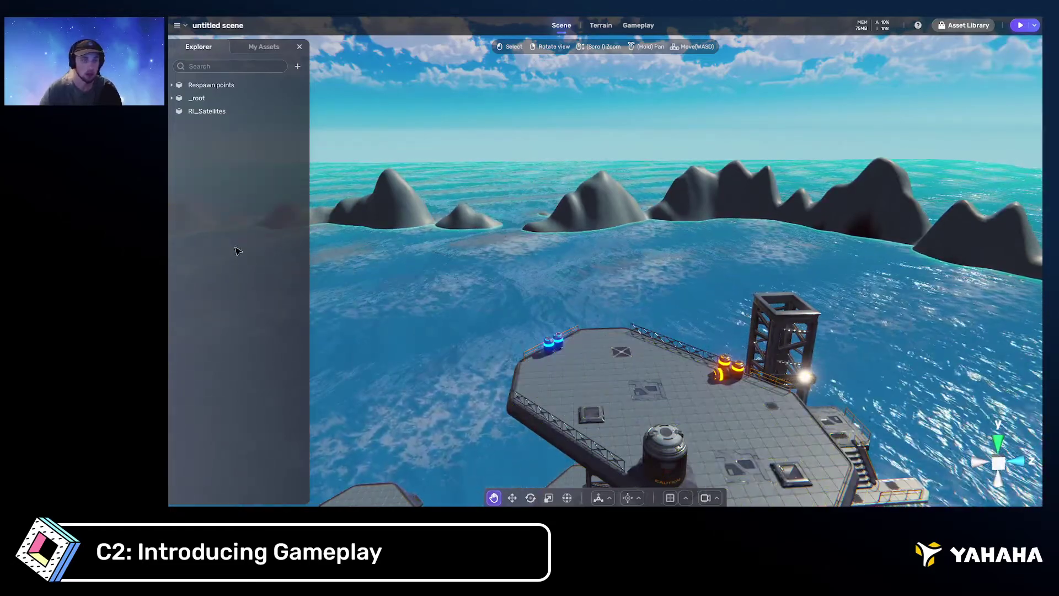
pyautogui.moveTo(457, 181); pyautogui.dragTo(634, 179, button='right')
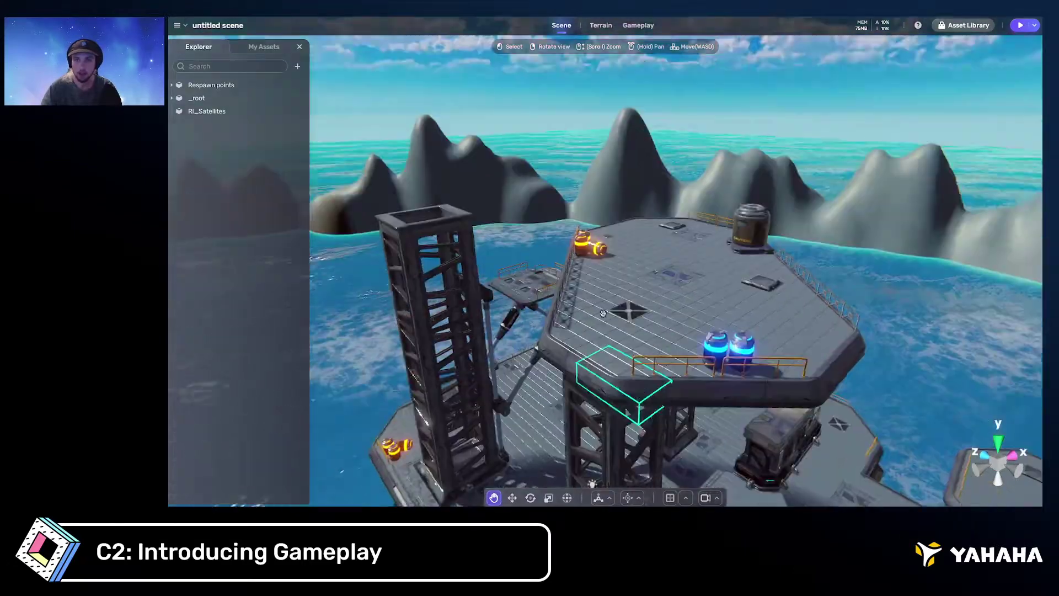
pyautogui.moveTo(603, 313); pyautogui.dragTo(677, 320, button='right')
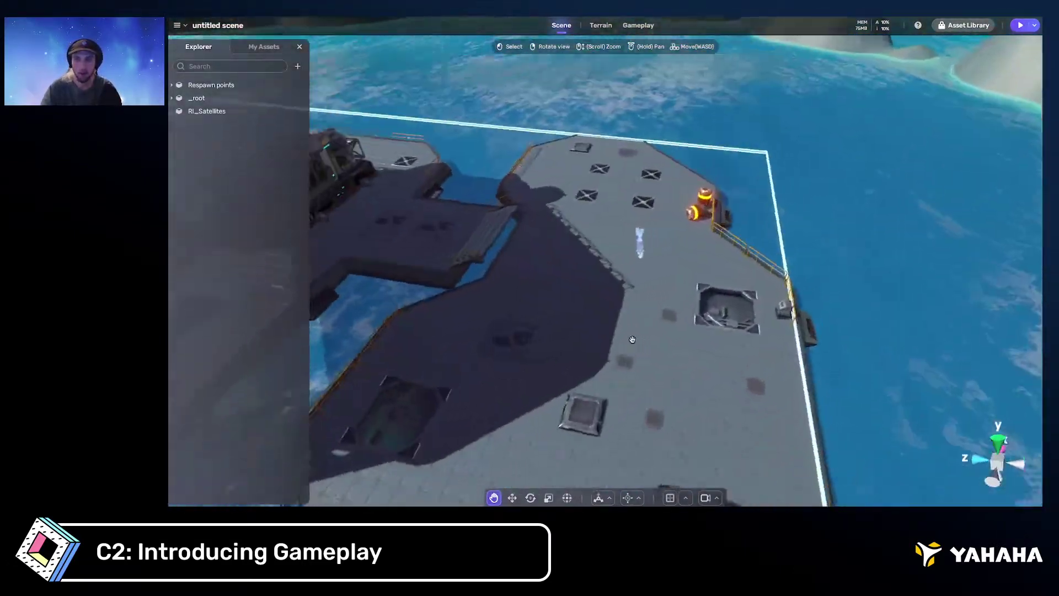
pyautogui.moveTo(632, 339); pyautogui.dragTo(556, 329, button='right')
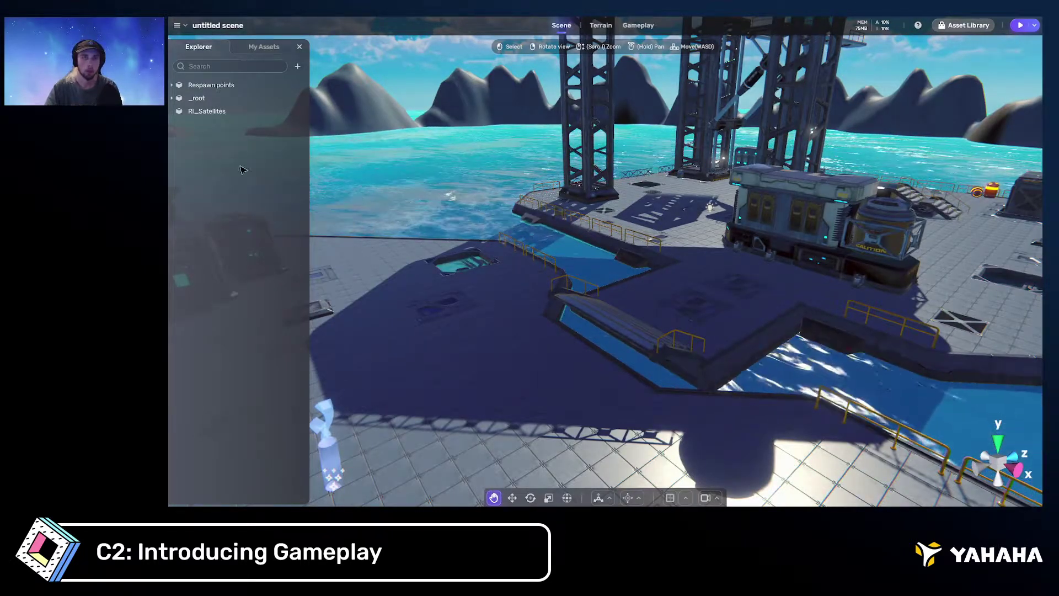
# Create an empty object in the scene and open its Gameplay properties
pyautogui.click(298, 67)
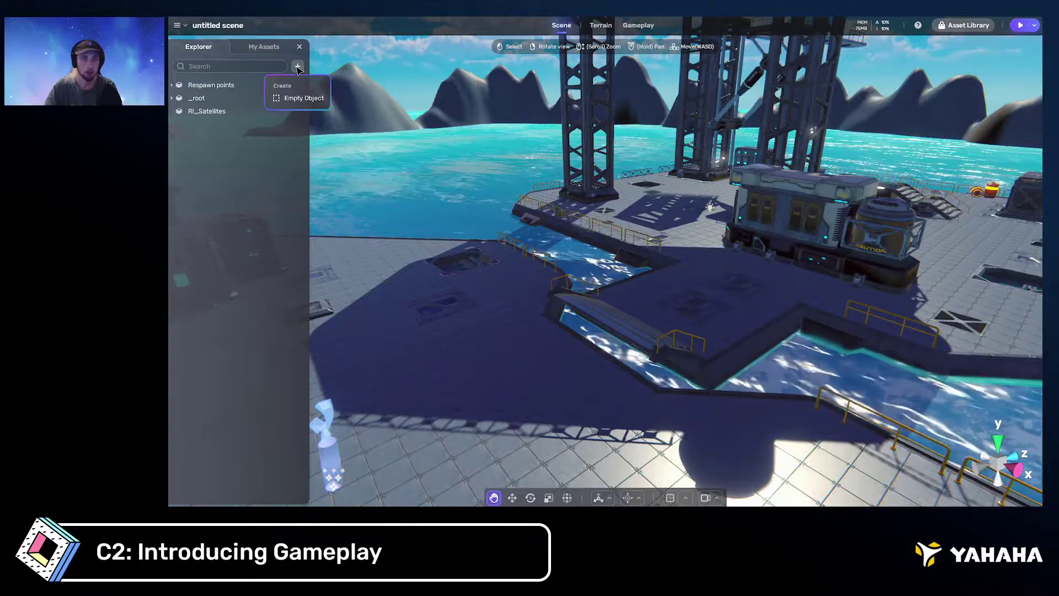
pyautogui.click(302, 99)
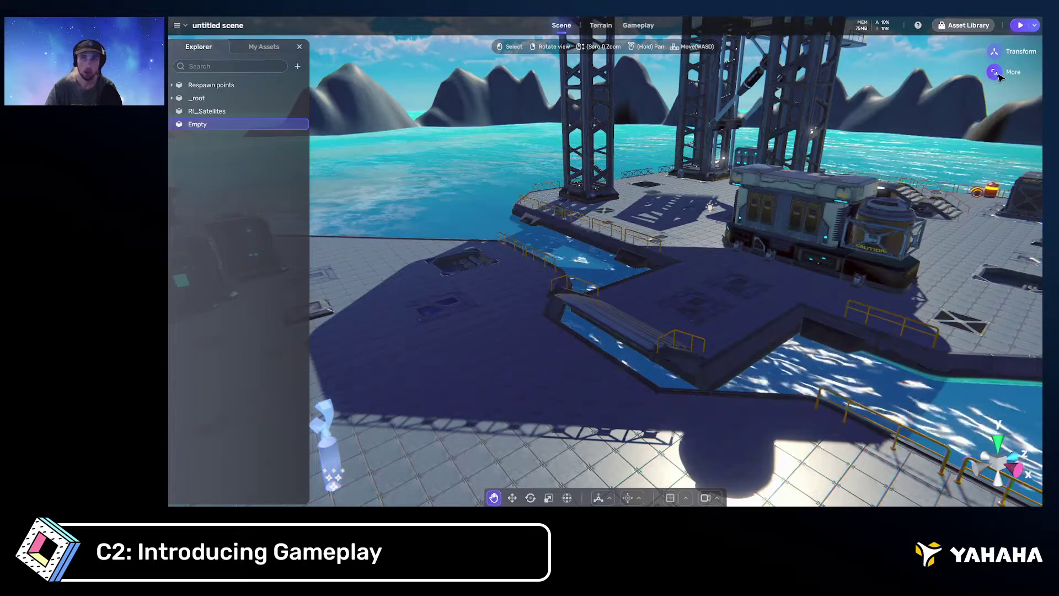
pyautogui.click(998, 76)
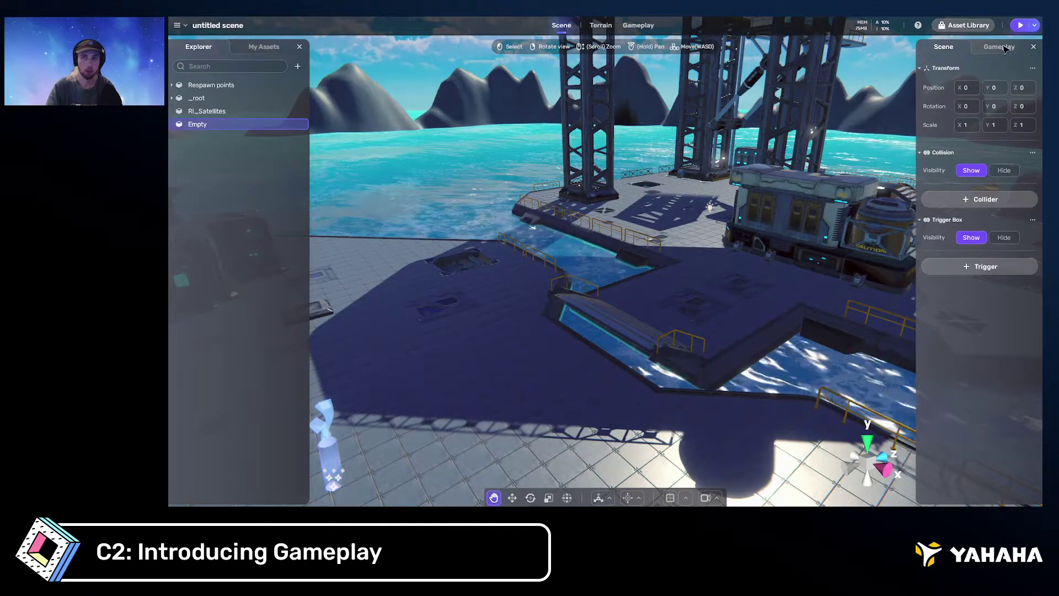
pyautogui.click(1004, 48)
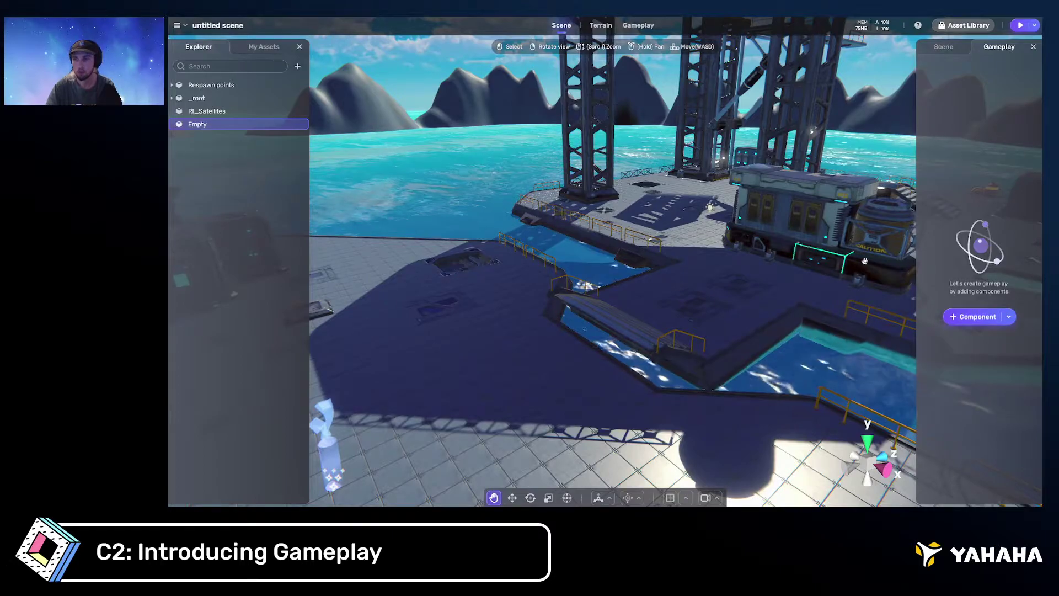
# Review the Complex, Gameplay and Node components that can be added to the empty object
pyautogui.click(977, 317)
pyautogui.scroll(-3, 631, 269)
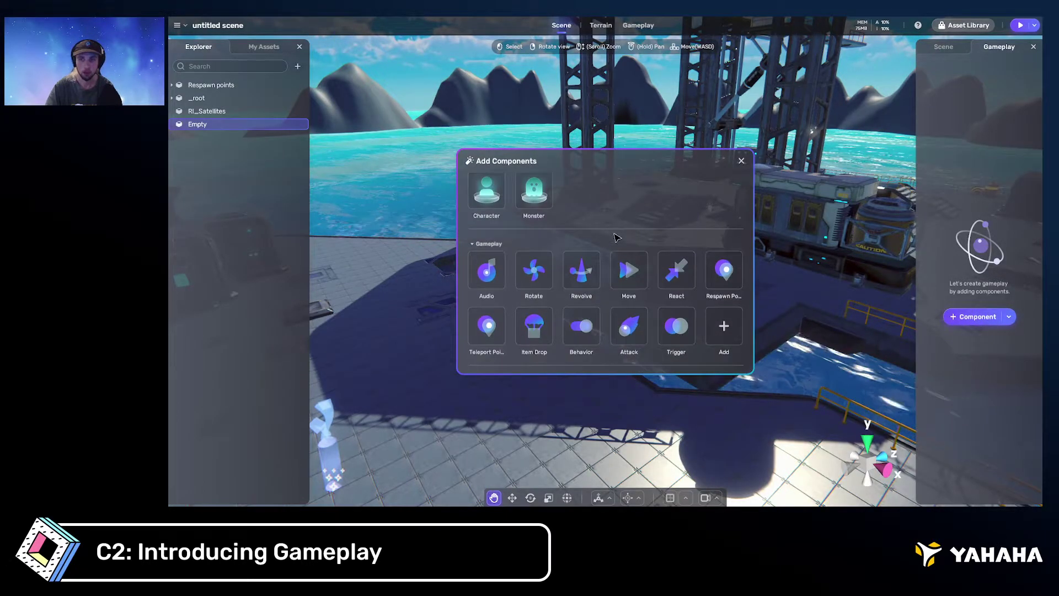
pyautogui.scroll(3, 631, 269)
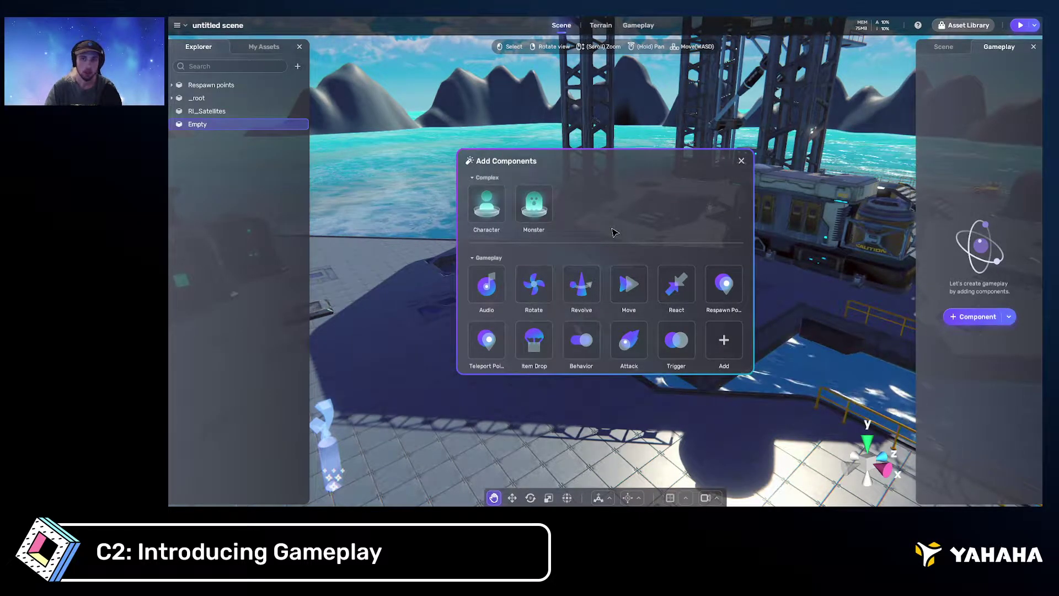
pyautogui.scroll(-2, 615, 232)
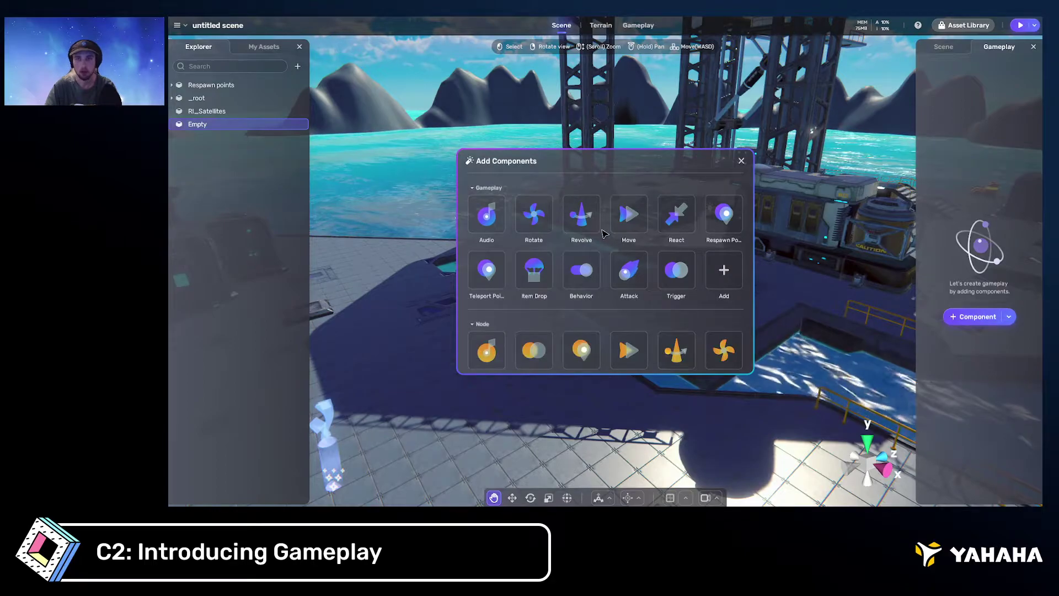
pyautogui.scroll(-2, 607, 232)
pyautogui.scroll(2, 607, 235)
pyautogui.scroll(-2, 608, 241)
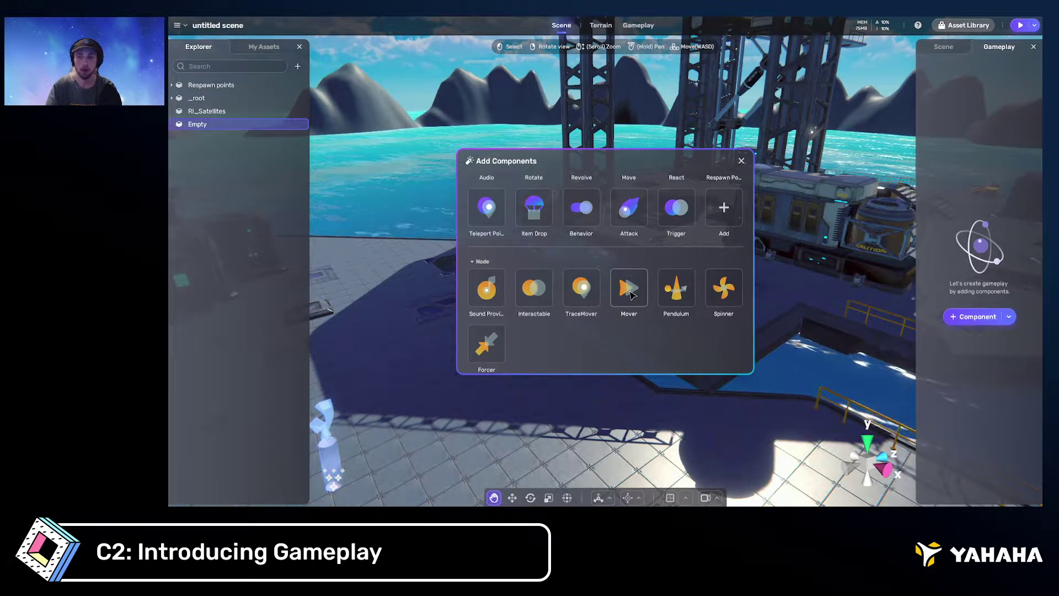
pyautogui.scroll(1, 463, 276)
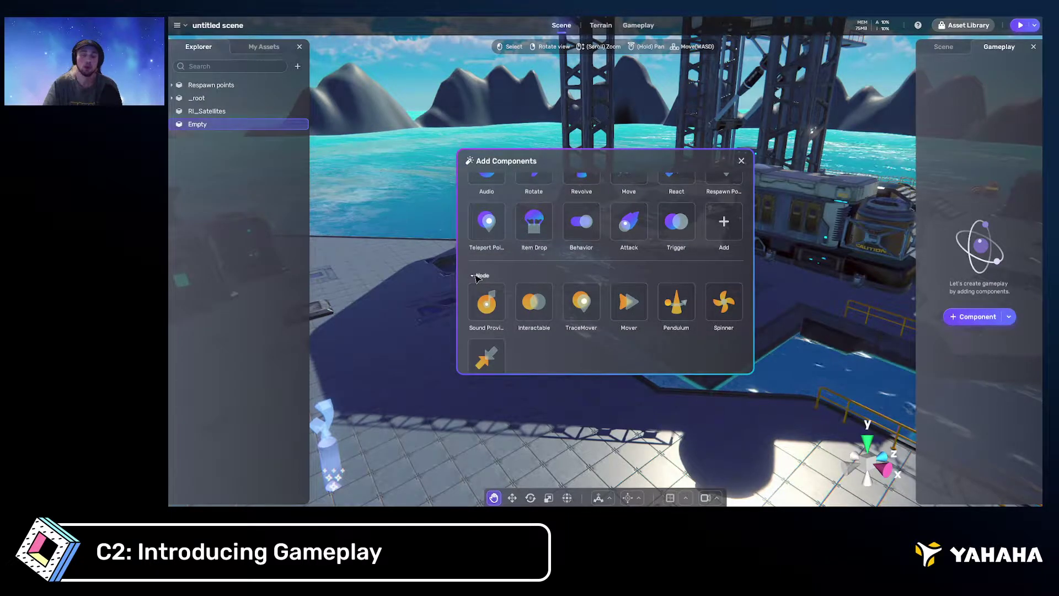
pyautogui.scroll(-1, 487, 310)
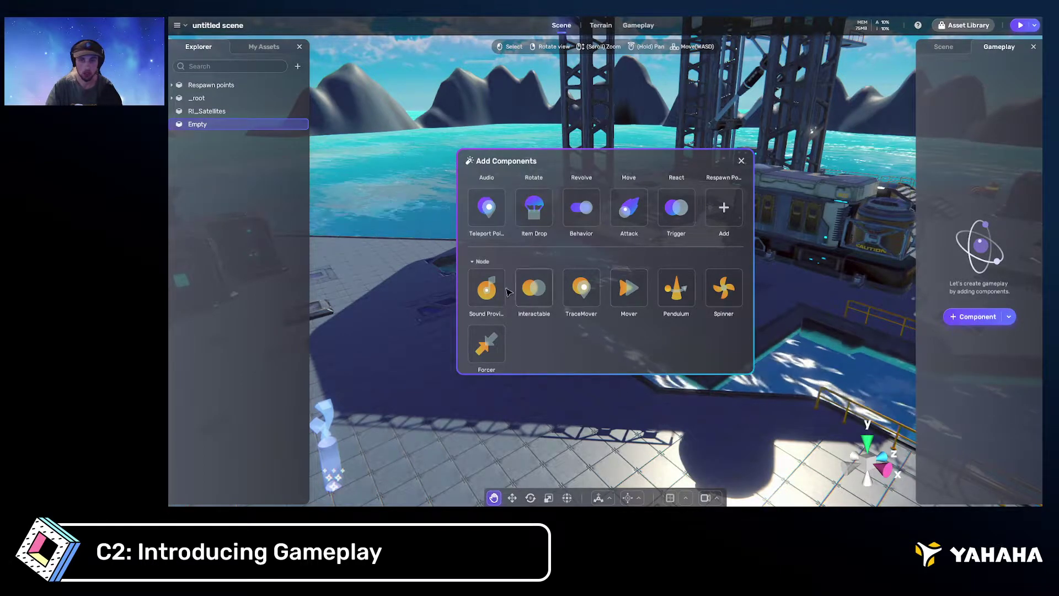
pyautogui.scroll(1, 584, 337)
# Collapse and expand the component categories to review the Gameplay group, and close the component list without adding any
pyautogui.click(480, 318)
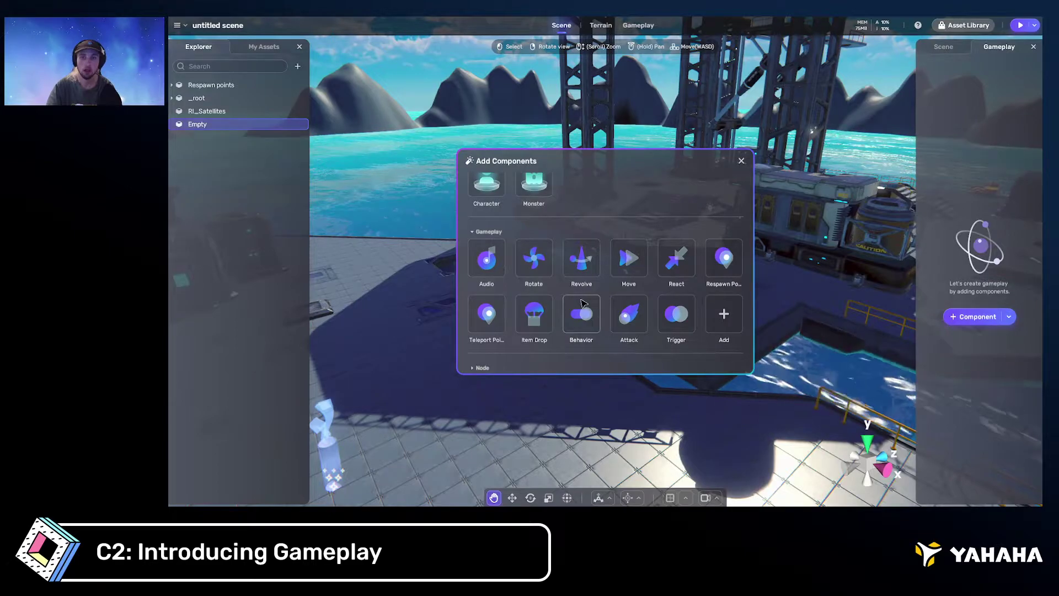
pyautogui.scroll(1, 567, 302)
pyautogui.click(596, 258)
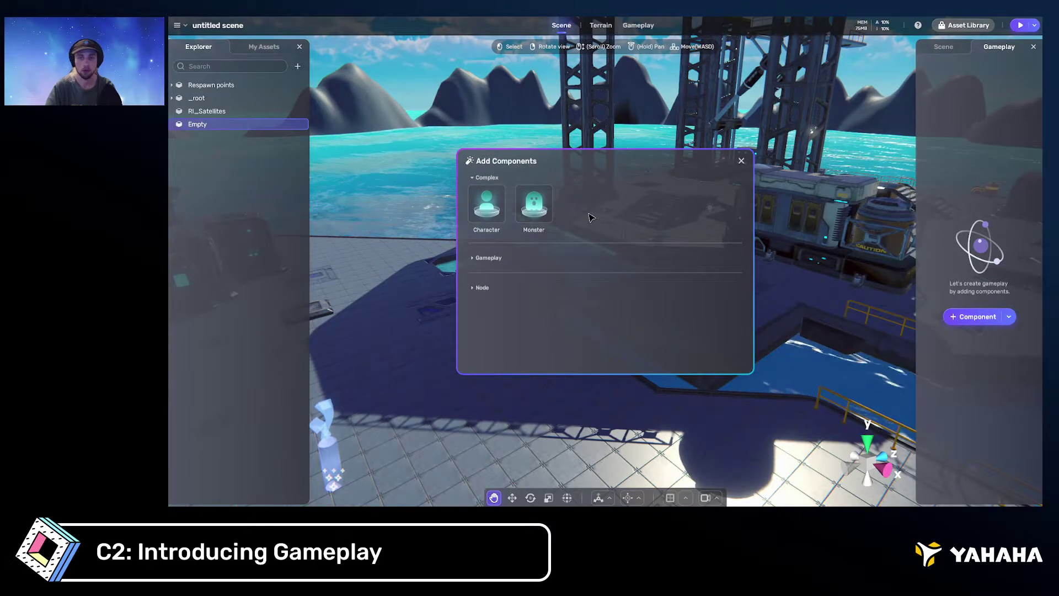
pyautogui.click(488, 258)
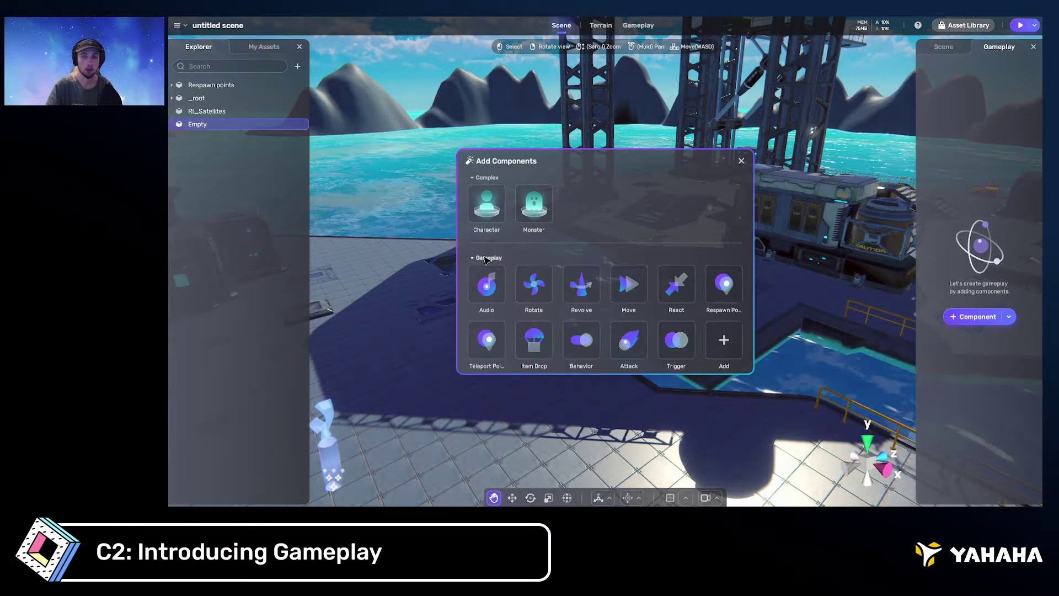
pyautogui.click(487, 177)
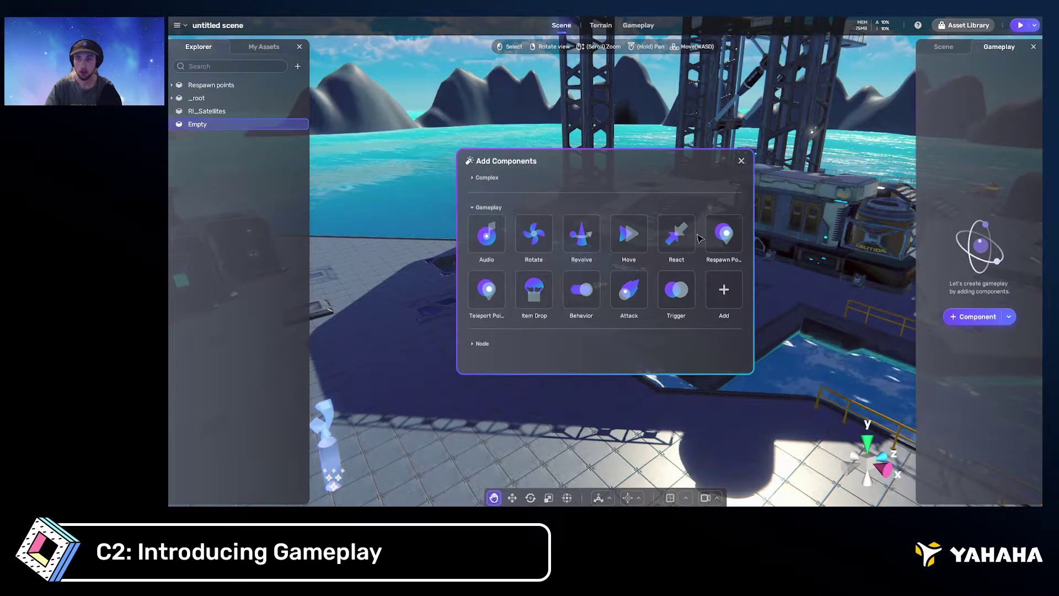
pyautogui.click(741, 161)
# Select the elevator on the tower and inspect it together with the stair block and deck around it
pyautogui.moveTo(741, 165); pyautogui.dragTo(613, 192, button='right')
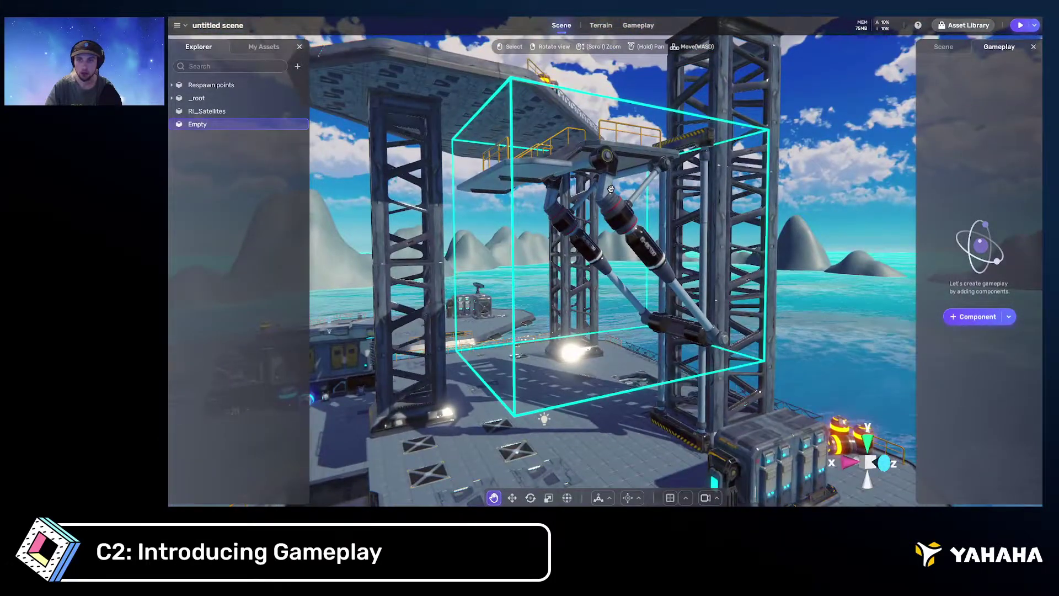
pyautogui.click(606, 184)
pyautogui.moveTo(677, 208); pyautogui.dragTo(641, 213, button='right')
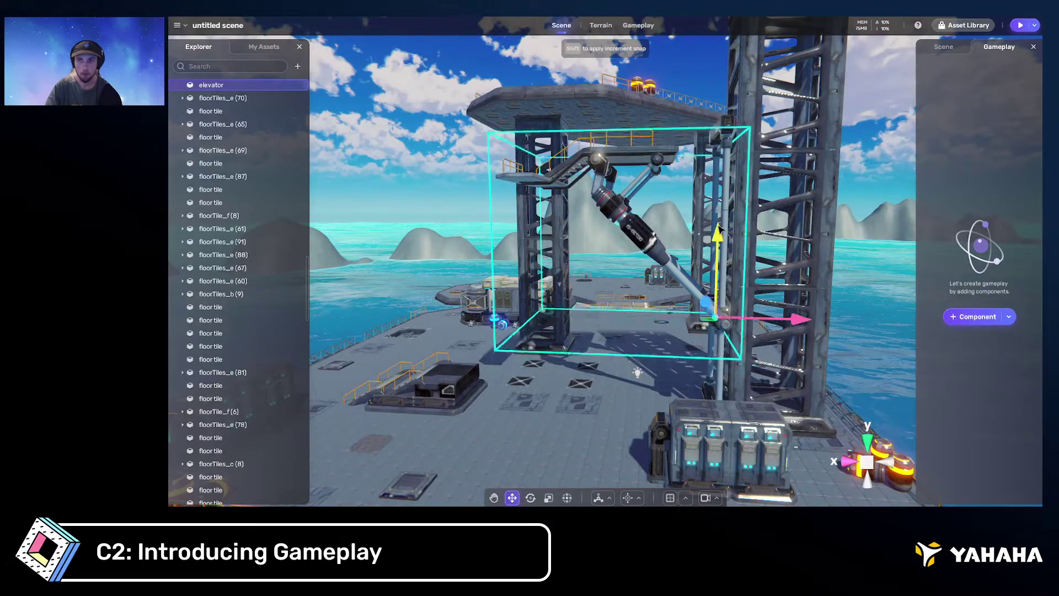
pyautogui.moveTo(610, 198); pyautogui.dragTo(710, 180, button='right')
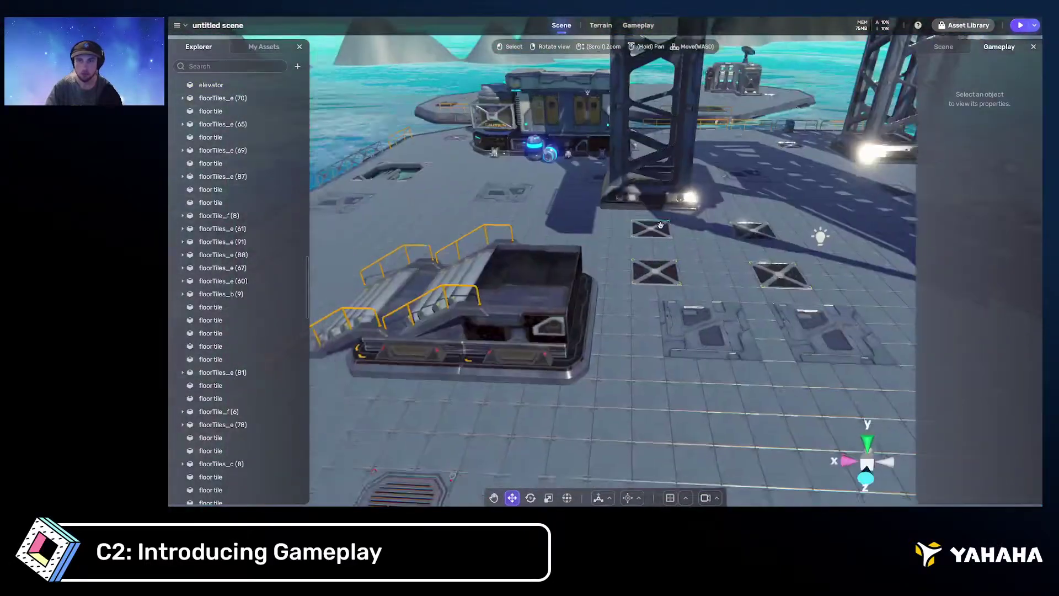
pyautogui.scroll(5, 658, 239)
pyautogui.scroll(-5, 658, 240)
pyautogui.scroll(2, 657, 240)
pyautogui.moveTo(658, 240); pyautogui.dragTo(659, 236, button='middle')
# Collapse the _root group and delete the Empty object from the scene
pyautogui.scroll(10, 230, 164)
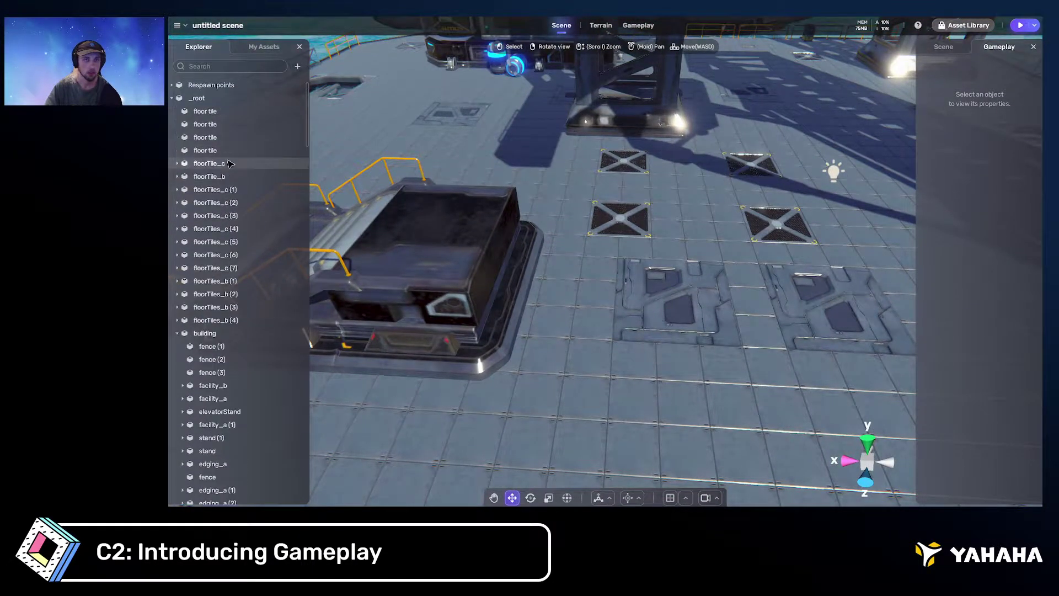
pyautogui.click(171, 98)
pyautogui.click(208, 125)
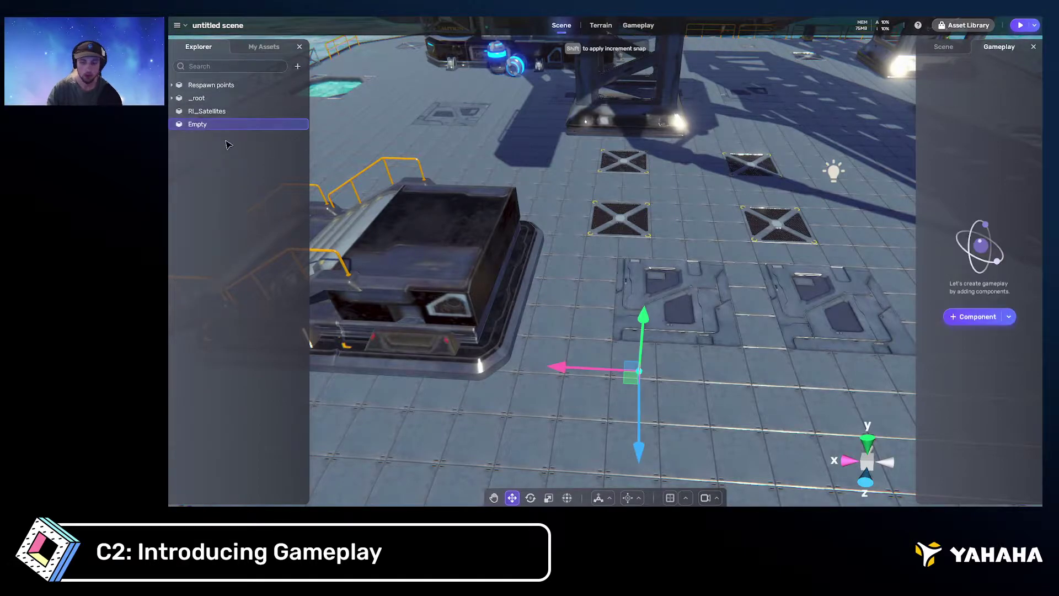
pyautogui.press('Delete')
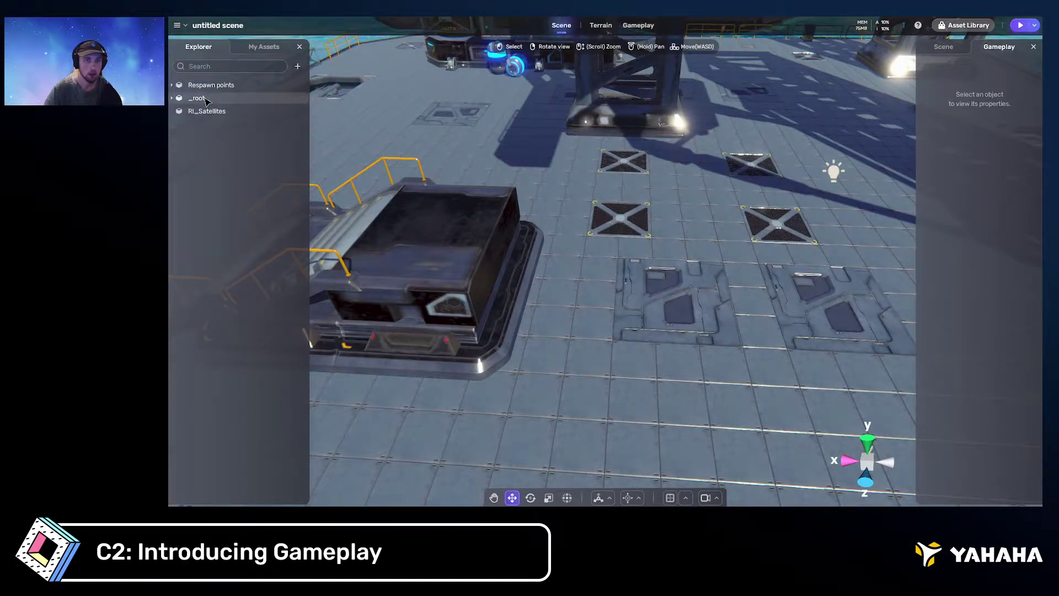
# Find floorTile_c among the purchased assets and try to place it on the deck
pyautogui.moveTo(517, 92); pyautogui.dragTo(530, 177, button='middle')
pyautogui.moveTo(530, 177); pyautogui.dragTo(550, 169, button='right')
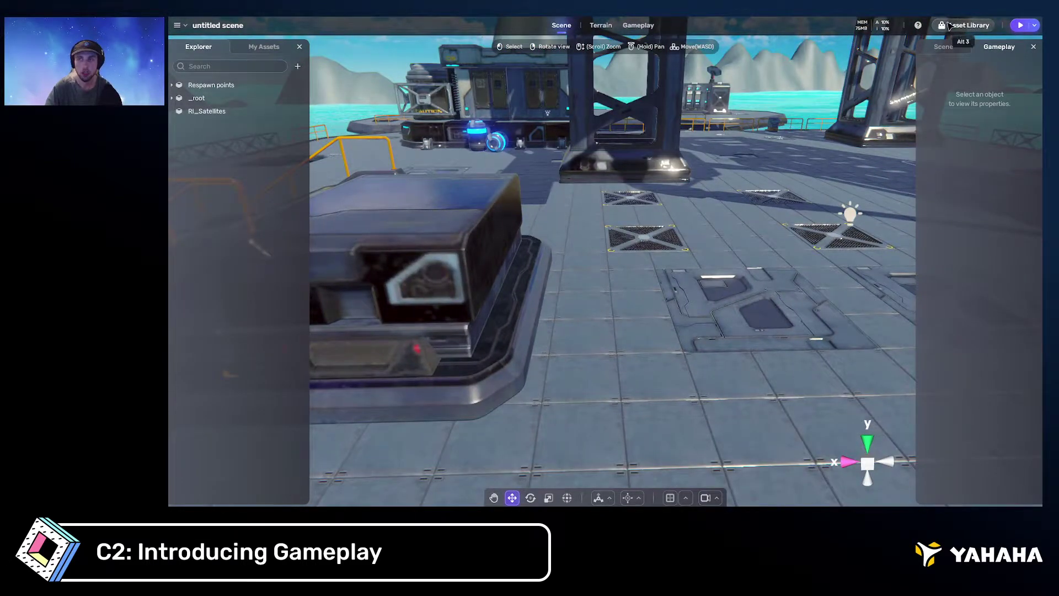
pyautogui.click(263, 47)
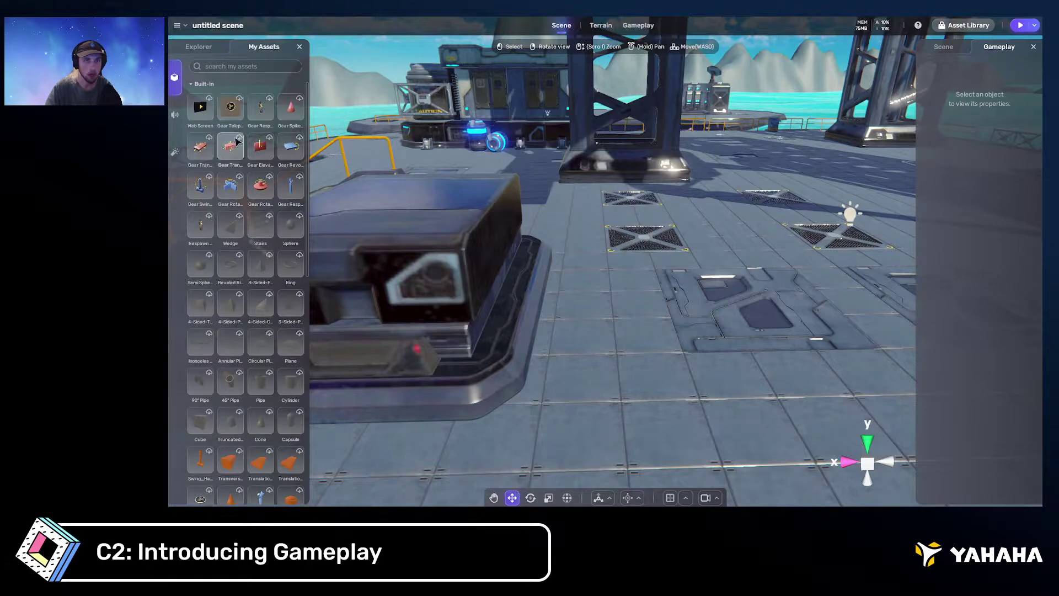
pyautogui.scroll(-10, 232, 176)
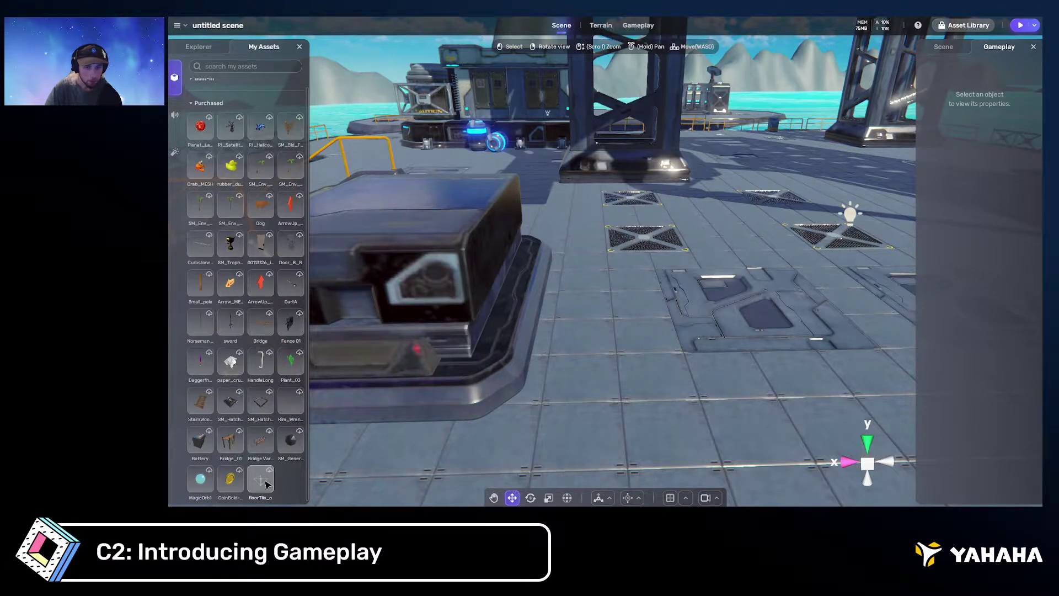
pyautogui.moveTo(263, 487); pyautogui.dragTo(660, 231)
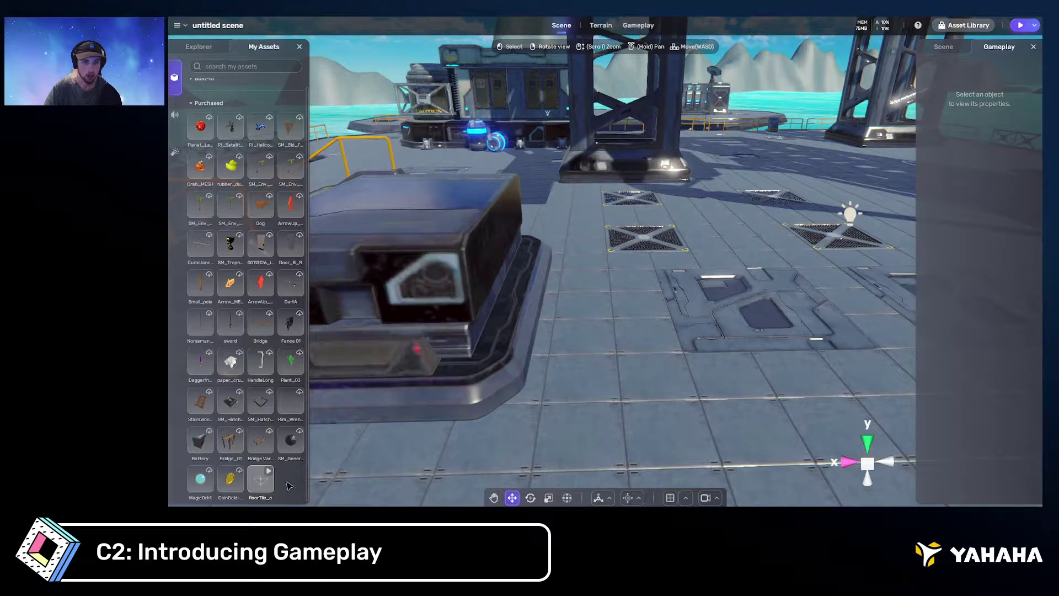
pyautogui.press('q')
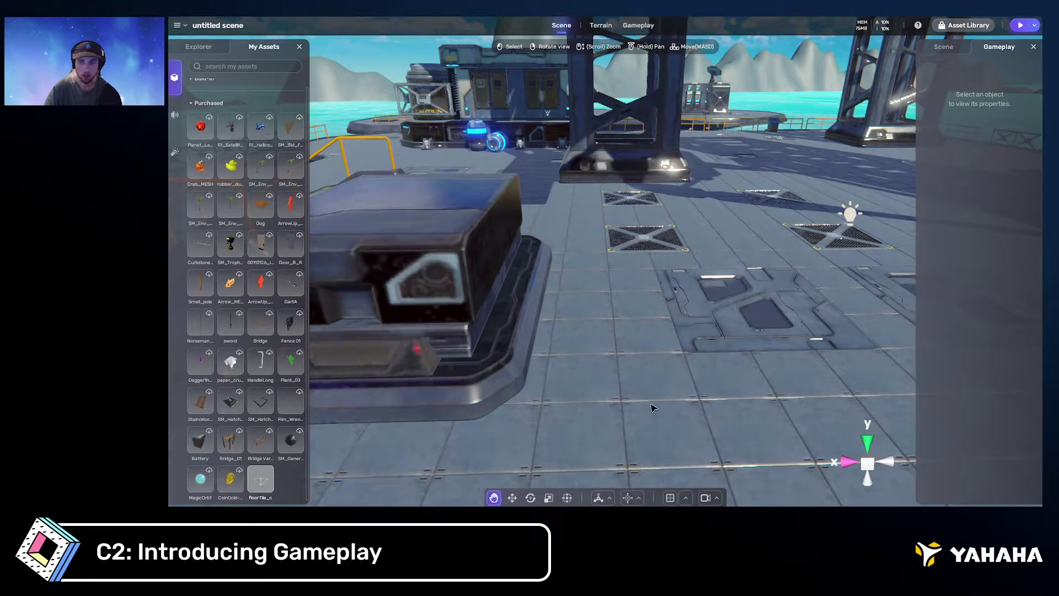
# Browse the built-in assets and look over the deck around the stair block for a suitable spot
pyautogui.moveTo(652, 411); pyautogui.dragTo(640, 381, button='middle')
pyautogui.scroll(-8, 638, 381)
pyautogui.moveTo(639, 380); pyautogui.dragTo(631, 362, button='right')
pyautogui.scroll(6, 632, 362)
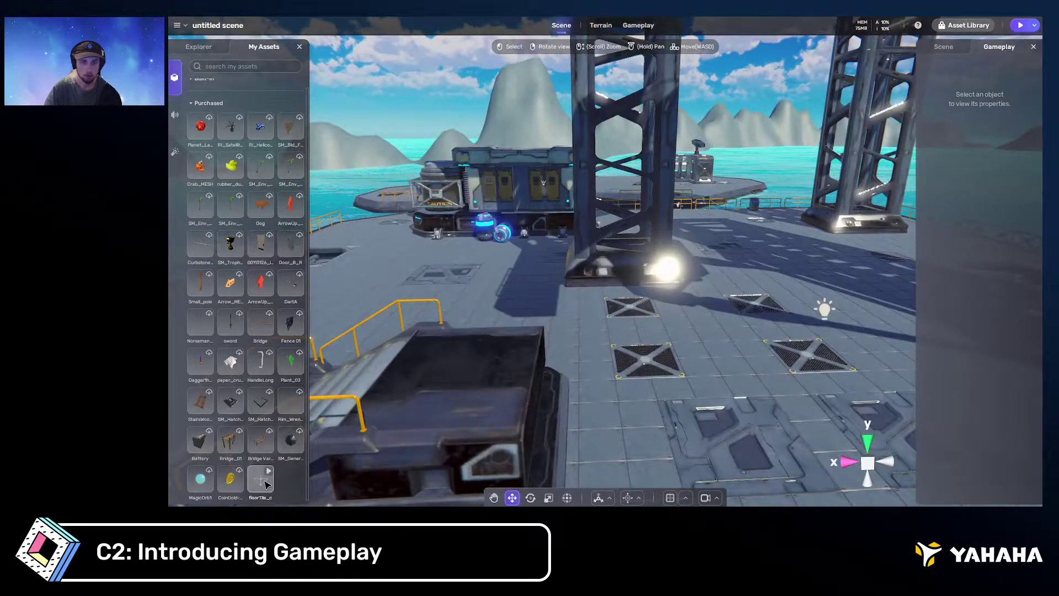
pyautogui.press('s')
pyautogui.press('a')
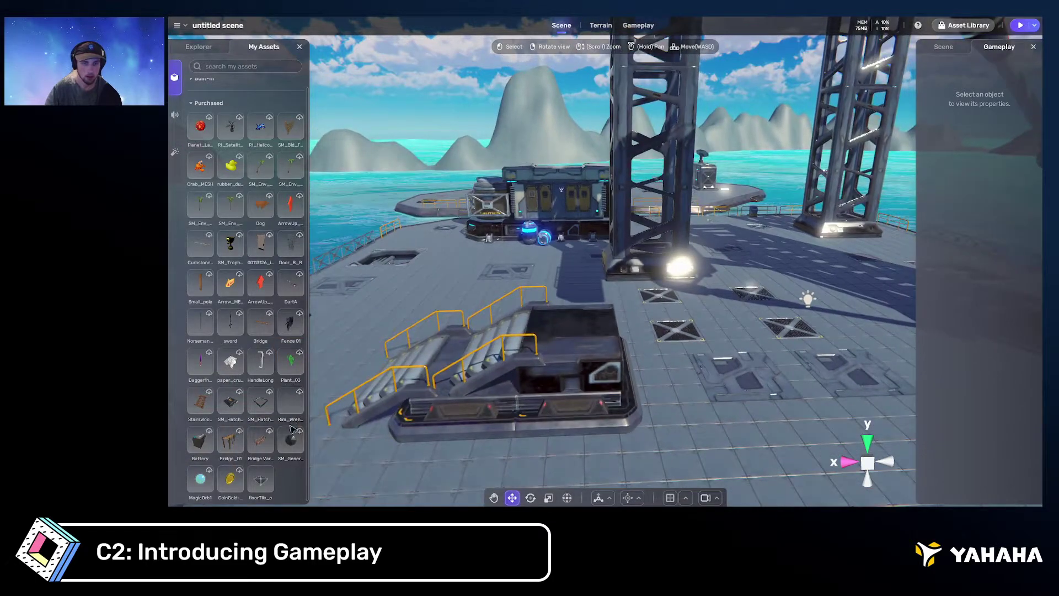
pyautogui.scroll(10, 292, 428)
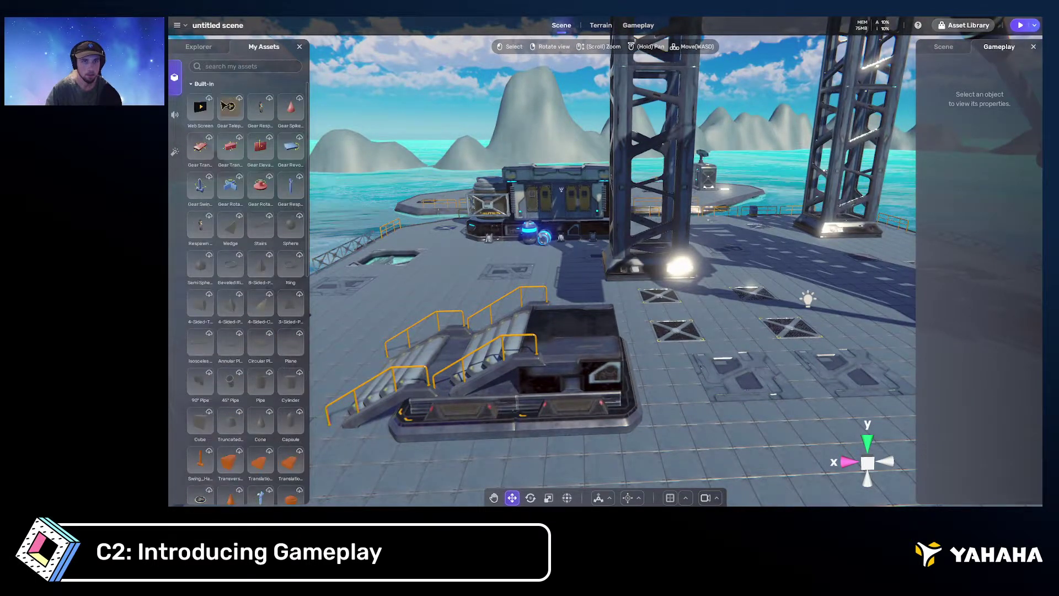
pyautogui.scroll(-1, 292, 298)
pyautogui.click(292, 300)
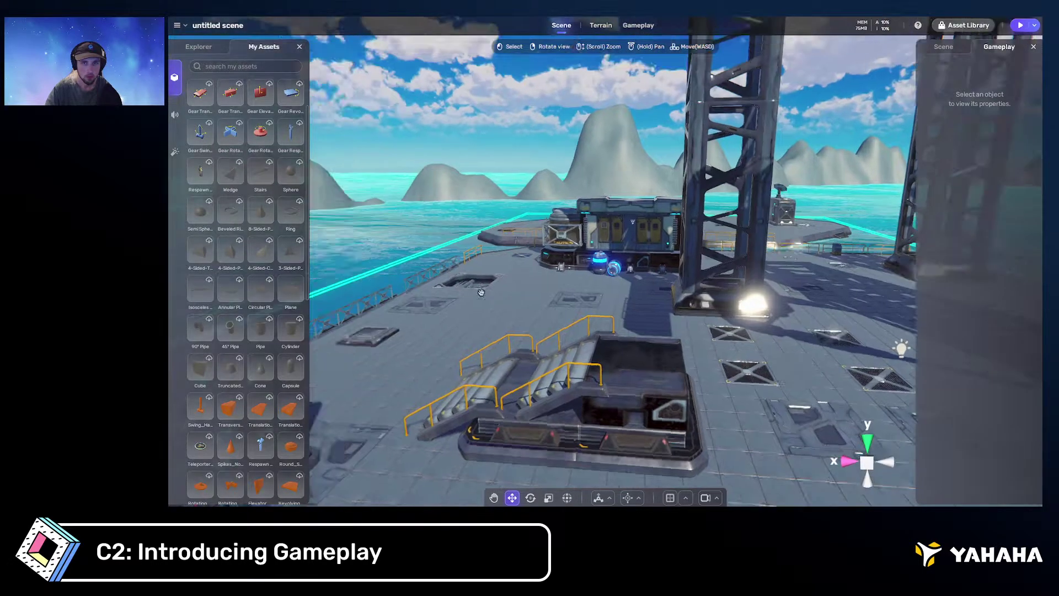
pyautogui.press('a')
pyautogui.moveTo(481, 292); pyautogui.dragTo(524, 317, button='right')
pyautogui.press('w')
pyautogui.press('s')
pyautogui.press('d')
pyautogui.click(182, 25)
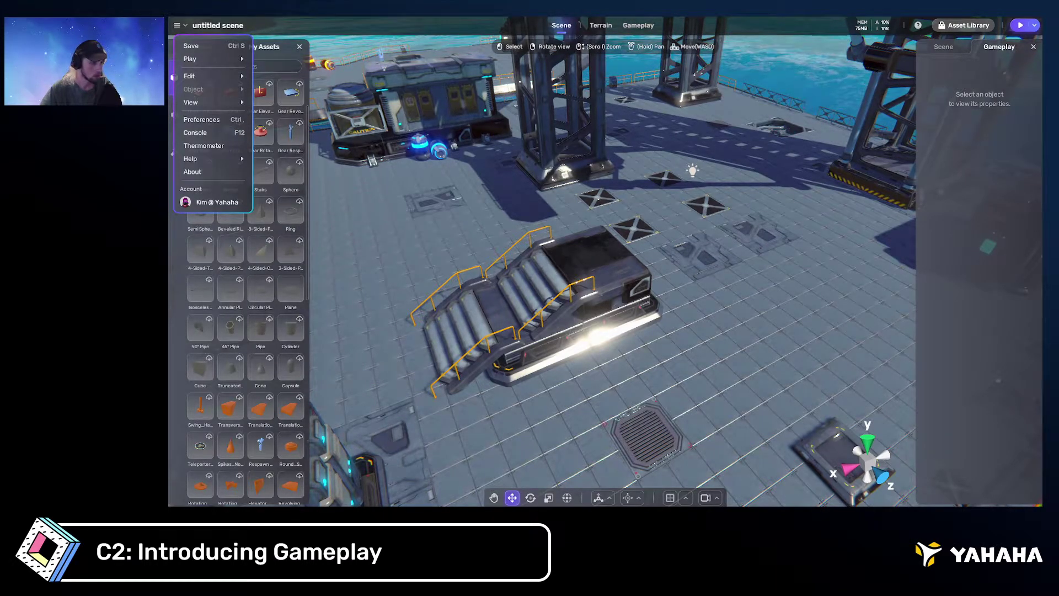
pyautogui.click(419, 21)
pyautogui.moveTo(604, 265); pyautogui.dragTo(570, 247, button='right')
pyautogui.press('w')
# Browse the popular models in the Asset Library for something to use as a platform
pyautogui.click(963, 25)
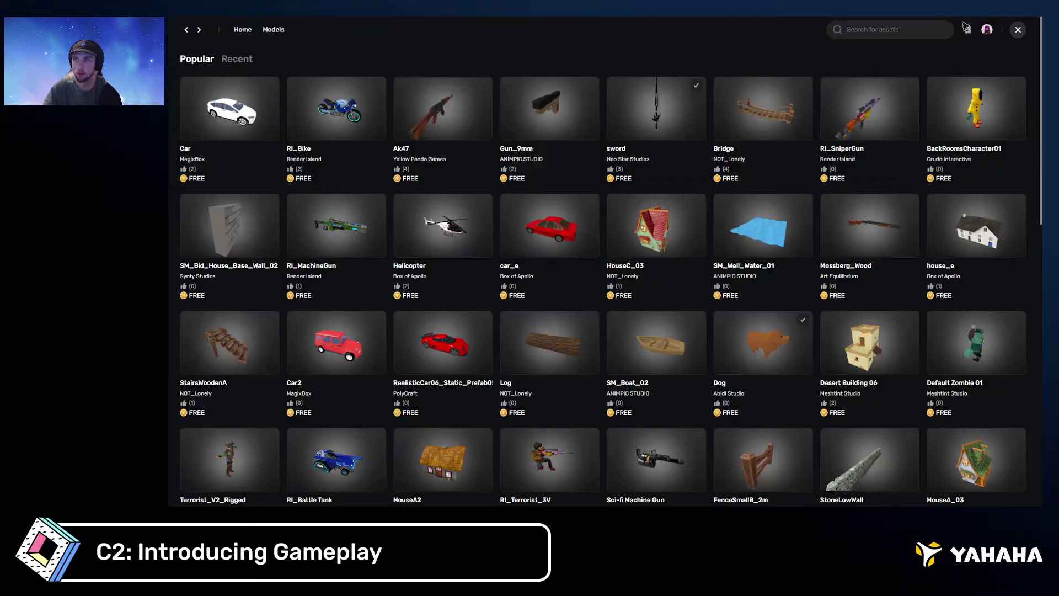
pyautogui.scroll(-8, 731, 187)
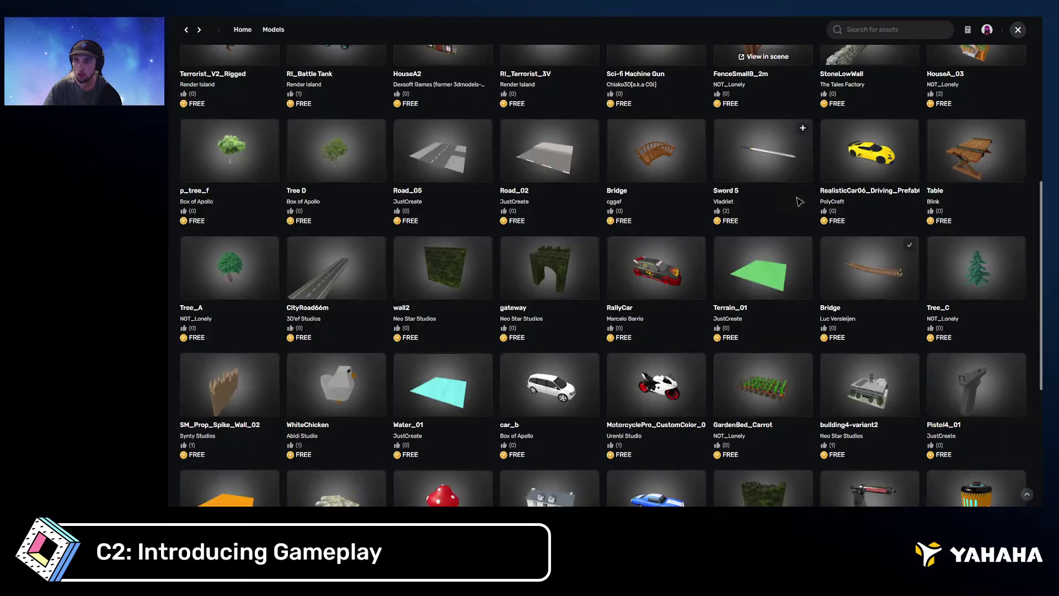
pyautogui.scroll(-7, 760, 216)
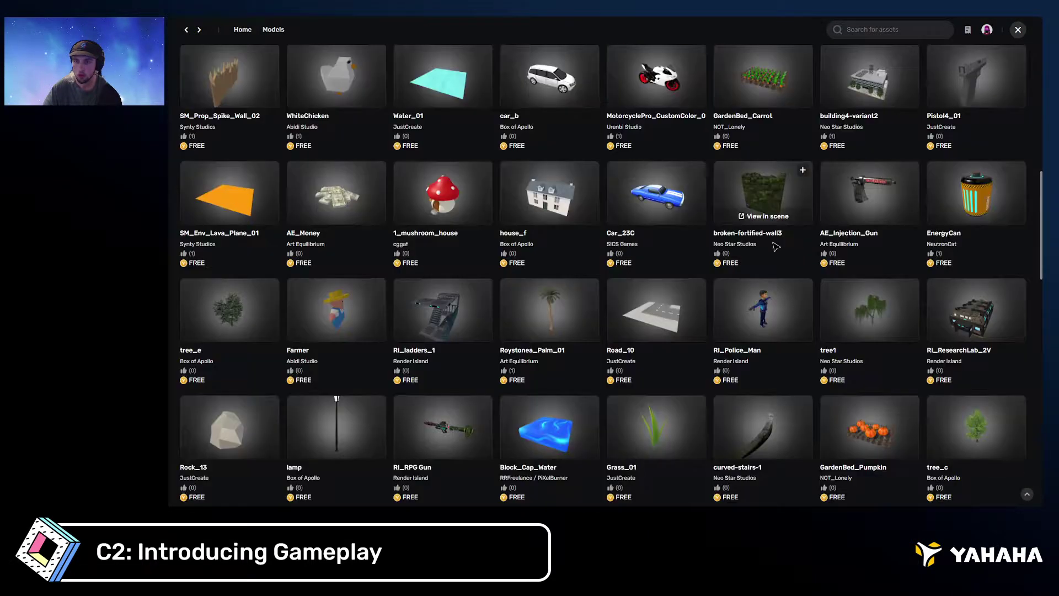
pyautogui.scroll(-1, 761, 237)
pyautogui.scroll(-3, 946, 201)
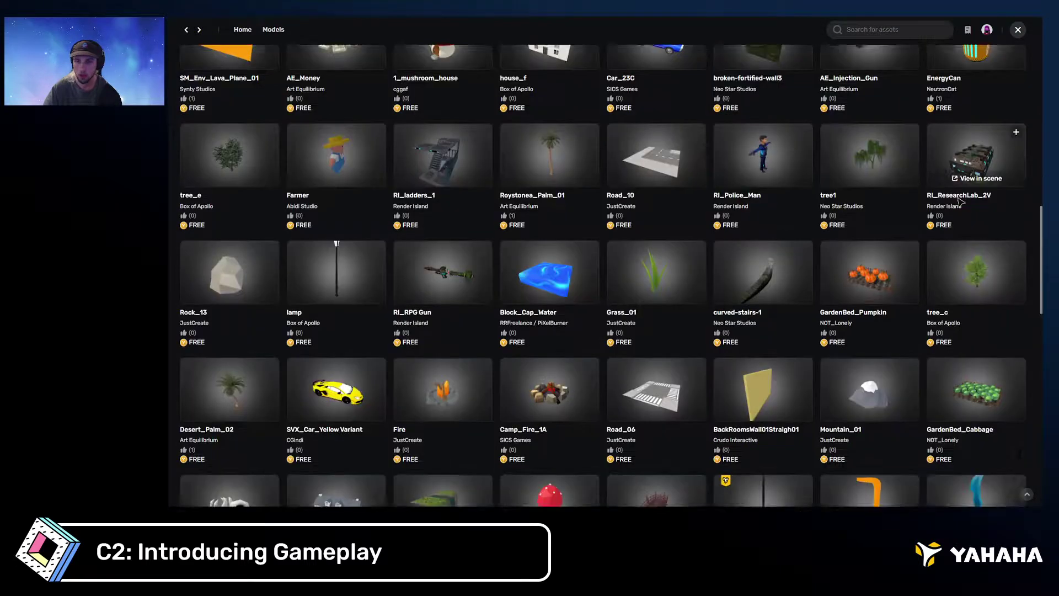
pyautogui.scroll(-1, 682, 323)
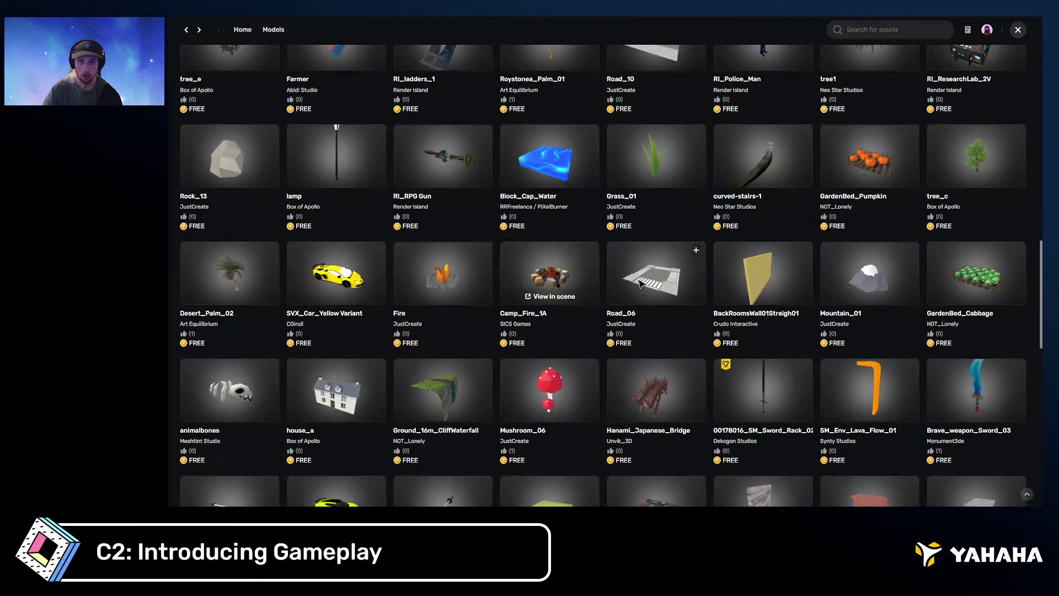
pyautogui.scroll(-8, 639, 283)
pyautogui.scroll(-8, 668, 295)
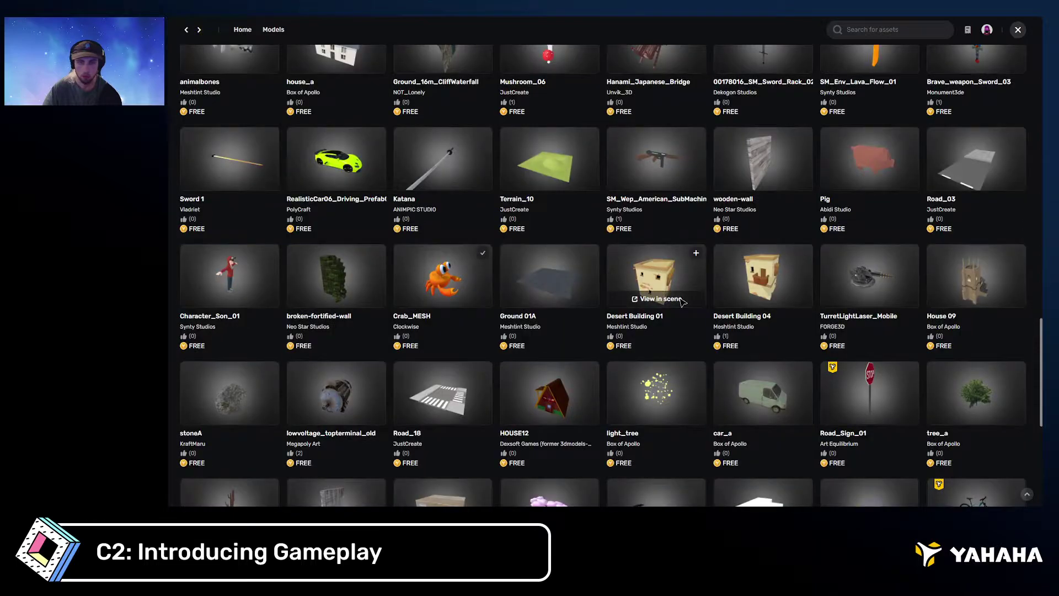
pyautogui.scroll(-3, 674, 300)
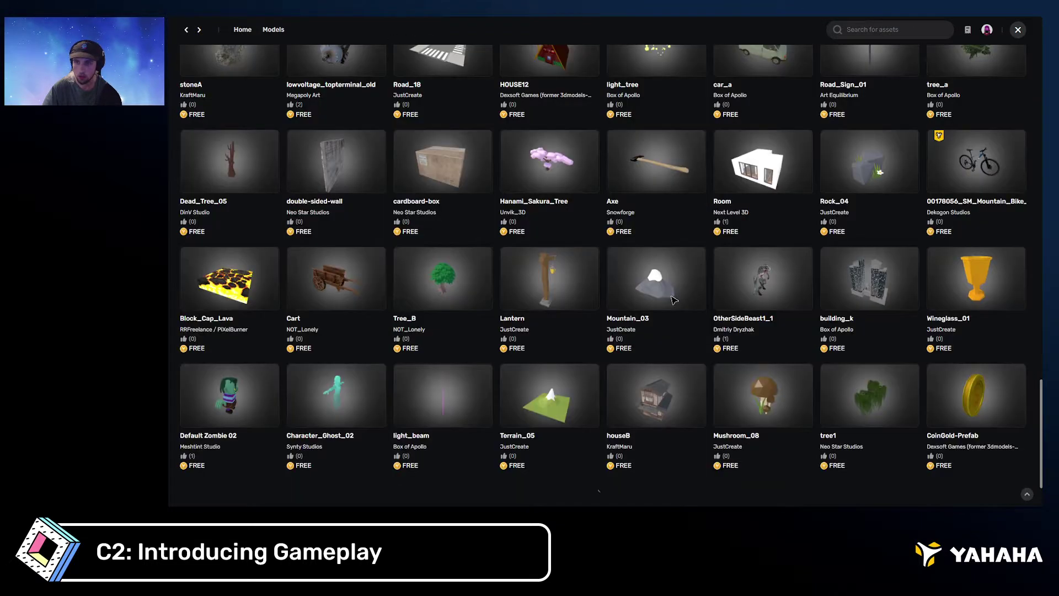
pyautogui.scroll(-6, 634, 296)
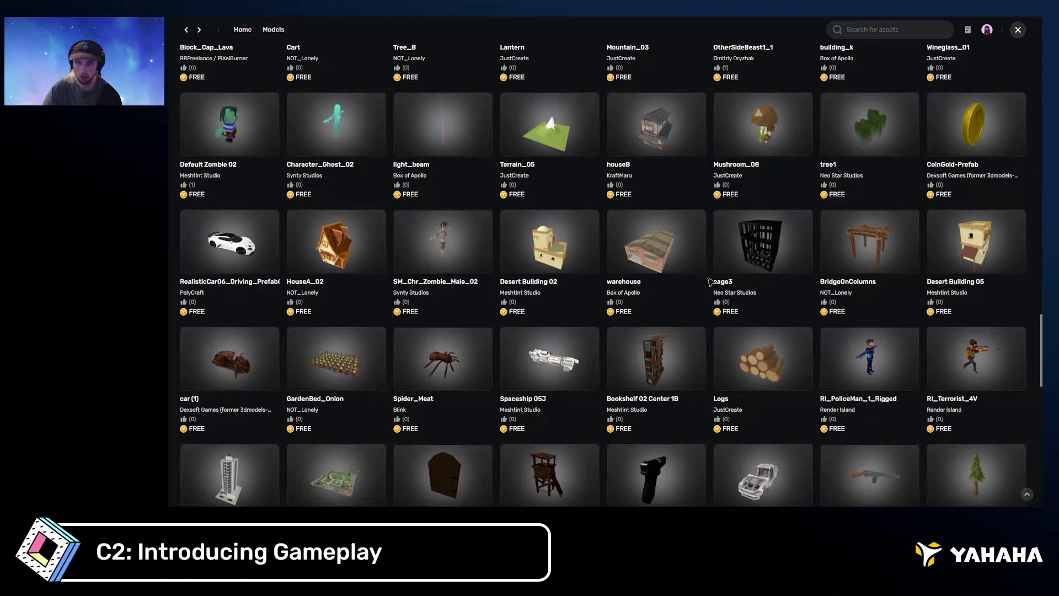
pyautogui.scroll(-6, 710, 282)
pyautogui.scroll(9, 717, 276)
# Search the Asset Library for "panel" and look through the matching models
pyautogui.click(879, 32)
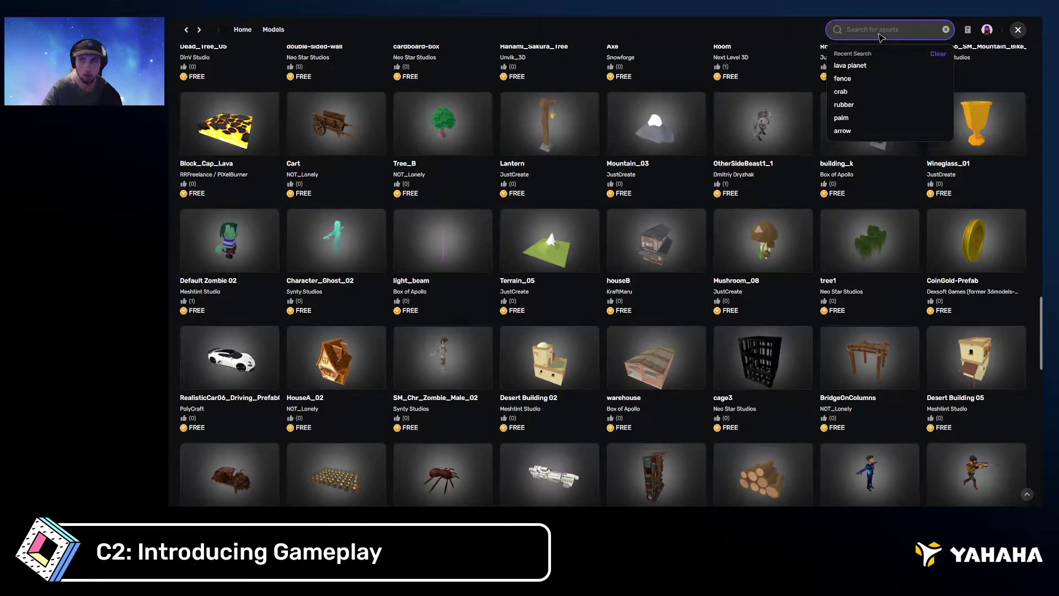
pyautogui.write('paneö')
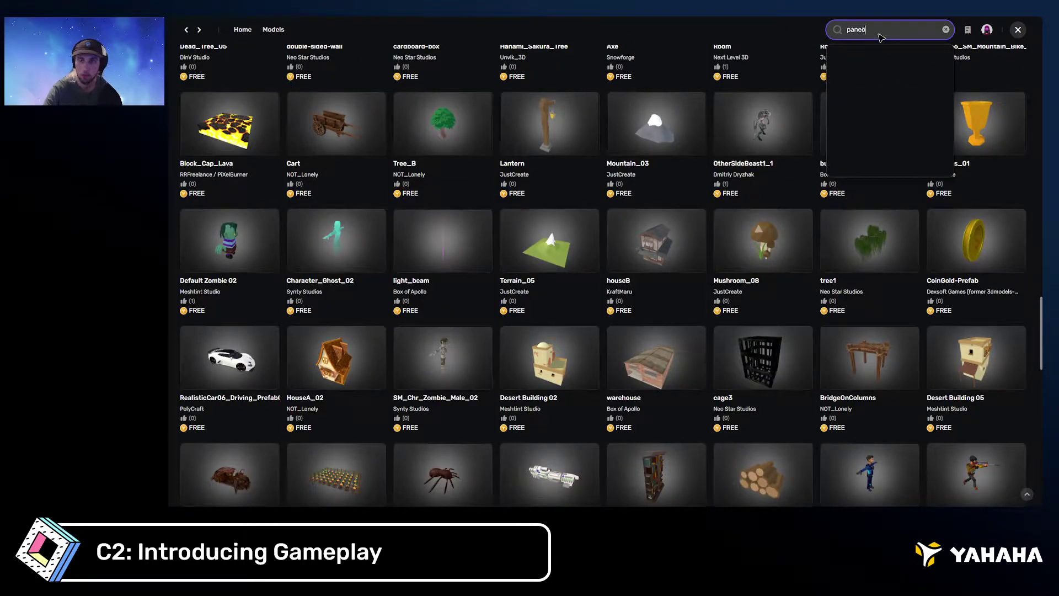
pyautogui.press('BackSpace')
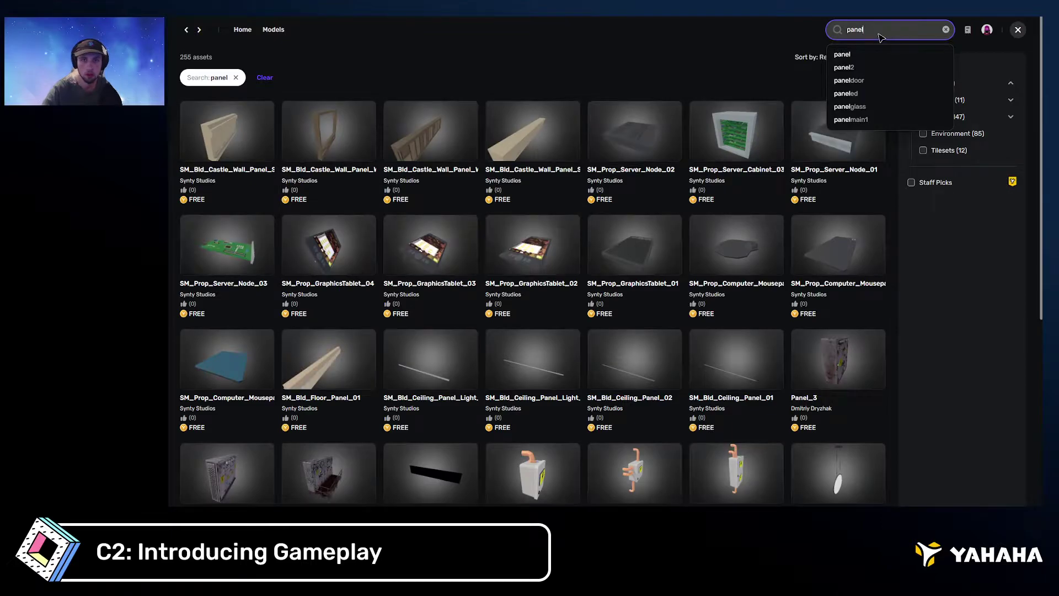
pyautogui.click(716, 58)
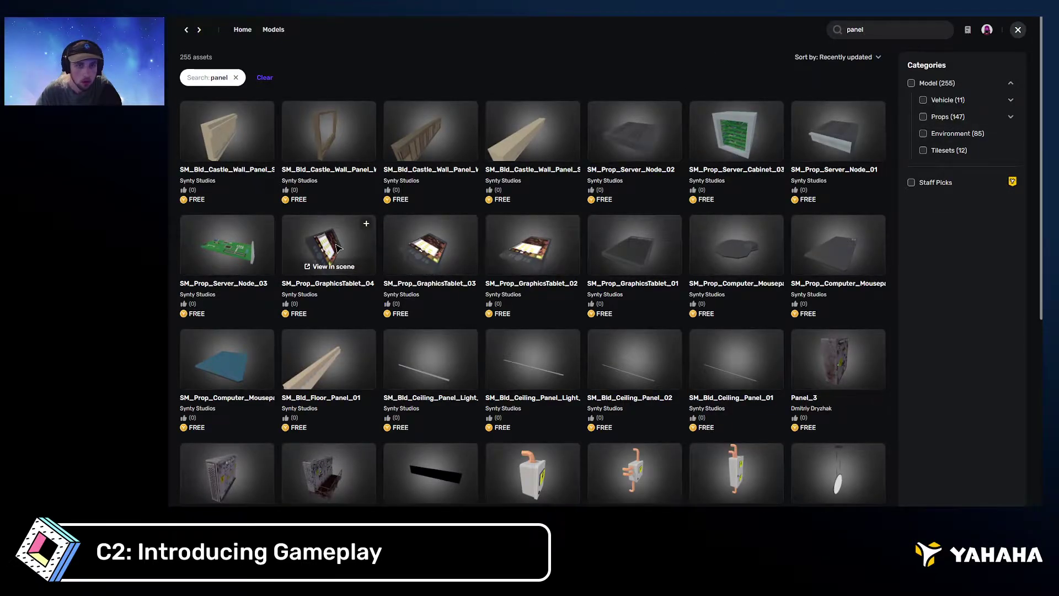
pyautogui.scroll(-1, 339, 243)
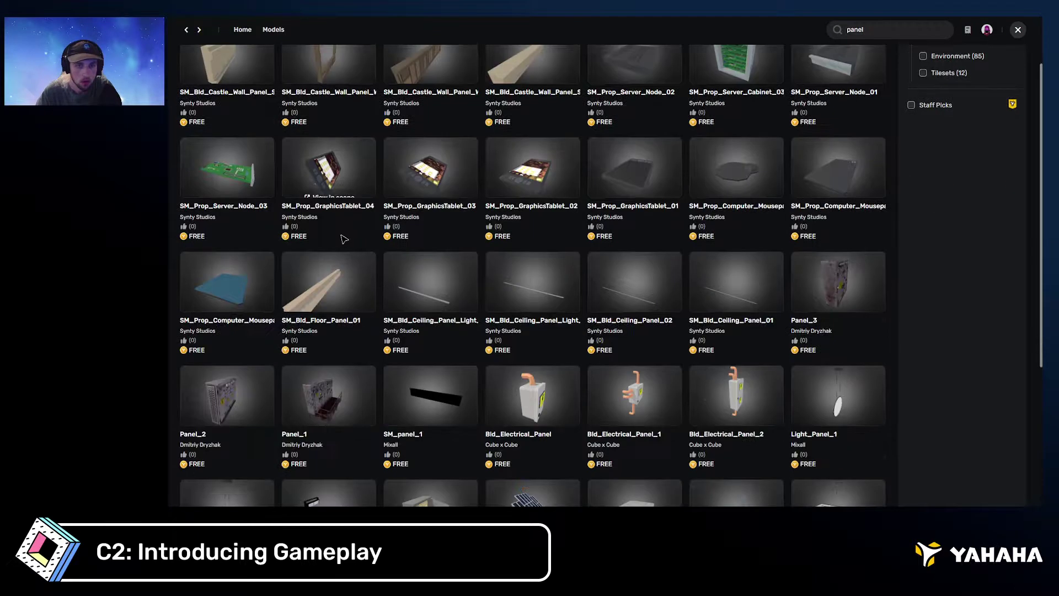
# Add the SM_Prop_Server_Node_03 model to My Assets and return to the scene's purchased assets
pyautogui.click(245, 175)
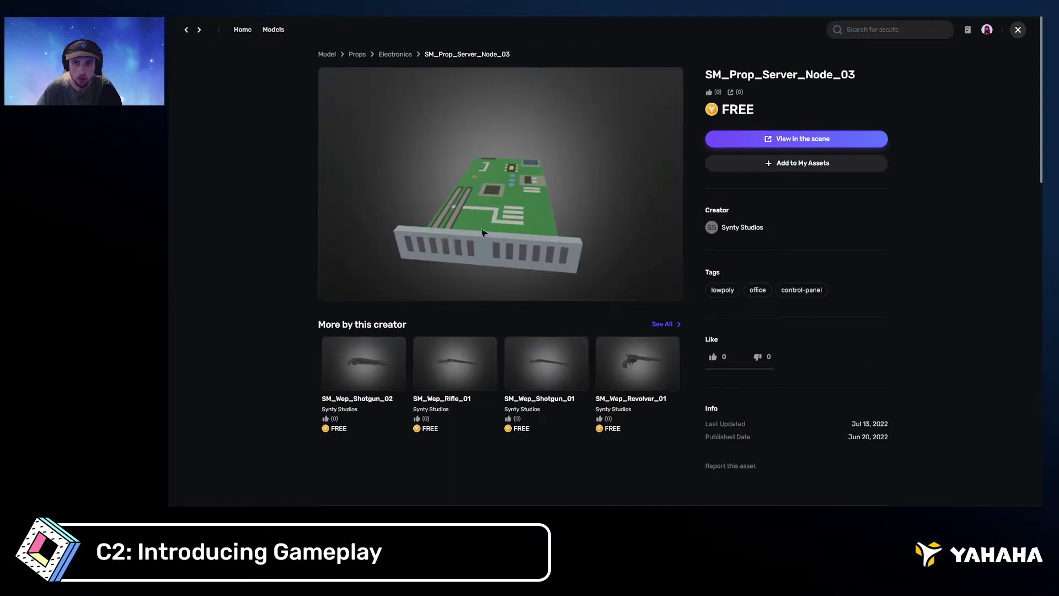
pyautogui.click(1018, 29)
pyautogui.scroll(-3, 285, 223)
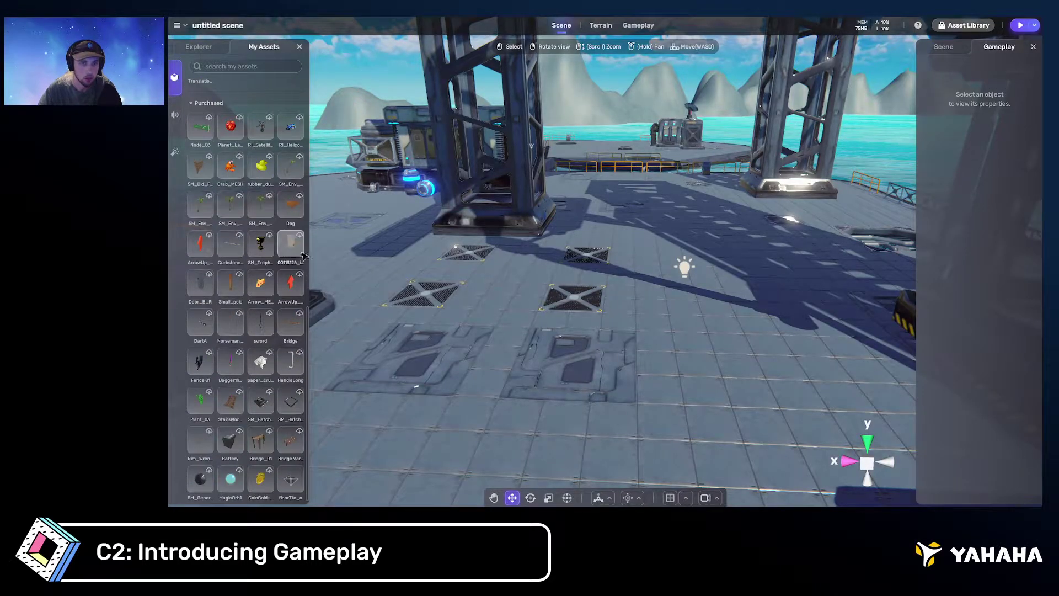
# Place the Server_Node_03 circuit board on the deck beside the stair block
pyautogui.click(205, 131)
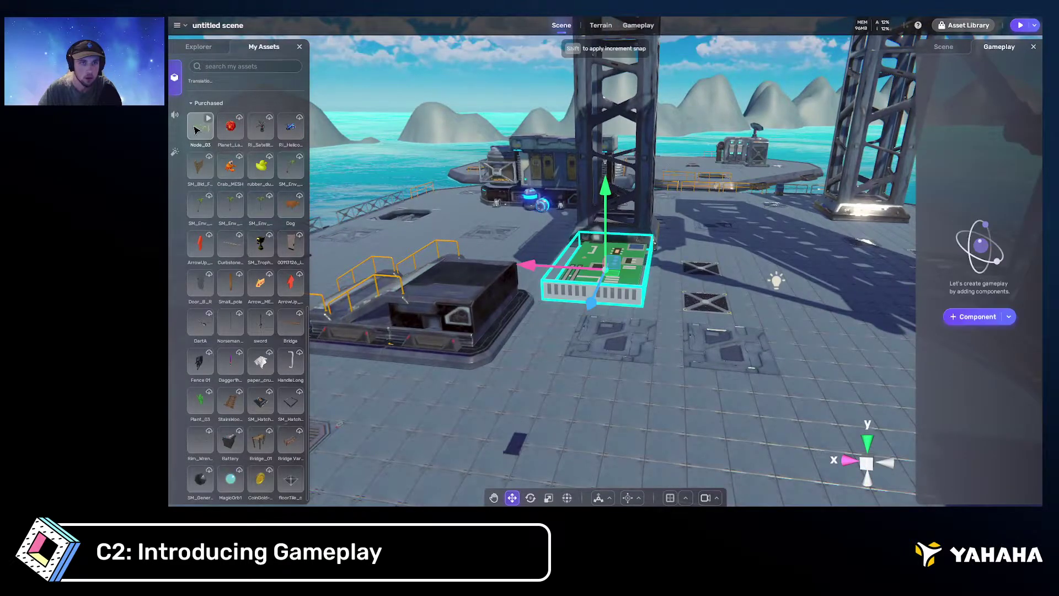
pyautogui.moveTo(601, 243); pyautogui.dragTo(700, 254, button='right')
pyautogui.moveTo(699, 251); pyautogui.dragTo(348, 390)
pyautogui.moveTo(353, 386); pyautogui.dragTo(349, 382, button='right')
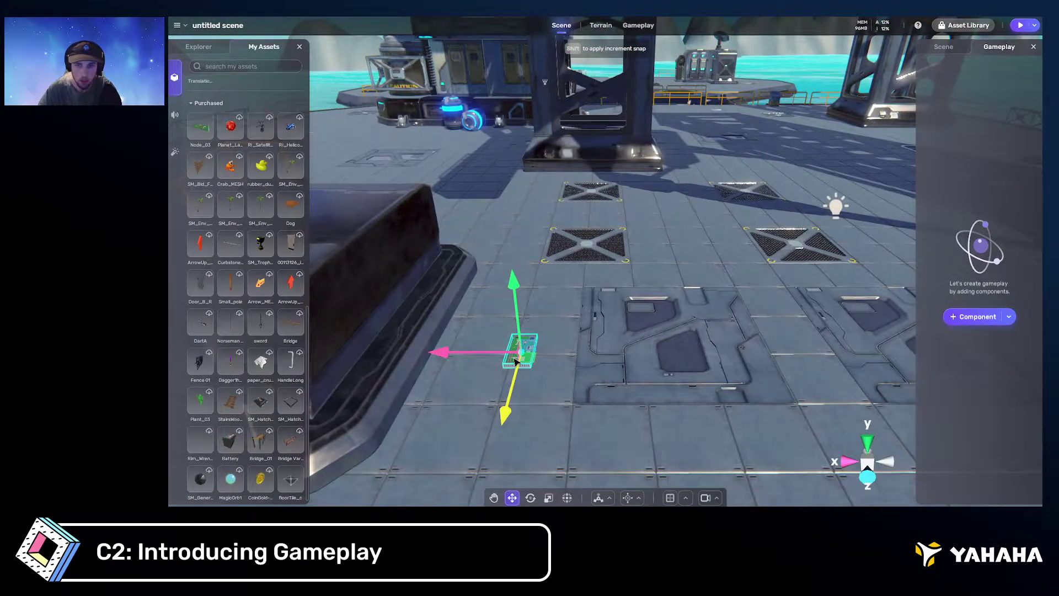
# Rotate the circuit board a quarter turn about its vertical axis and position it next to the stair block
pyautogui.press('e')
pyautogui.moveTo(540, 391); pyautogui.dragTo(473, 390)
pyautogui.press('w')
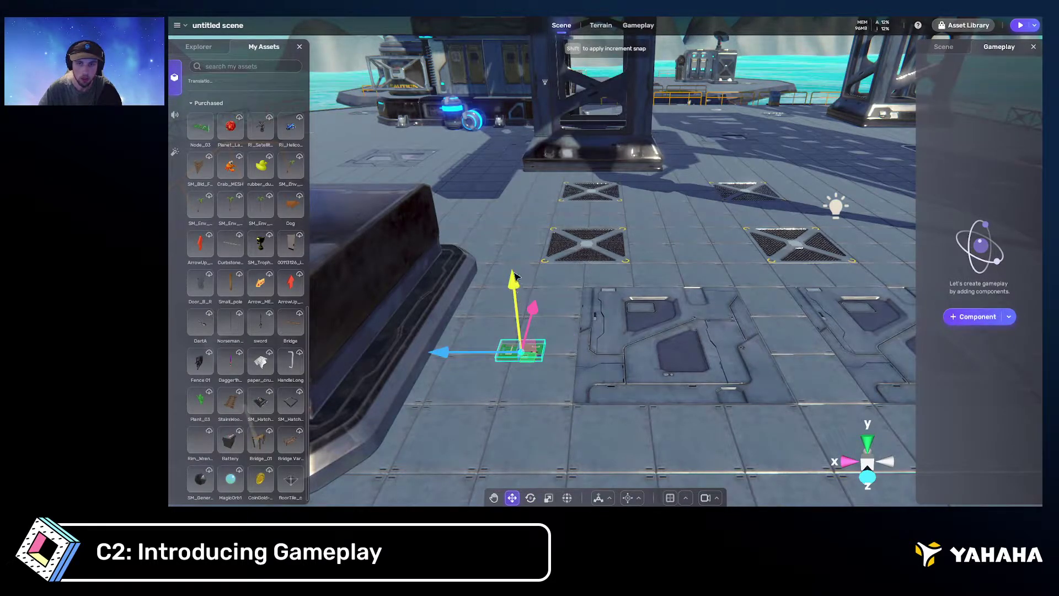
pyautogui.moveTo(557, 134); pyautogui.dragTo(464, 152, button='right')
pyautogui.keyDown('ctrl'); pyautogui.click(583, 279); pyautogui.keyUp('ctrl')
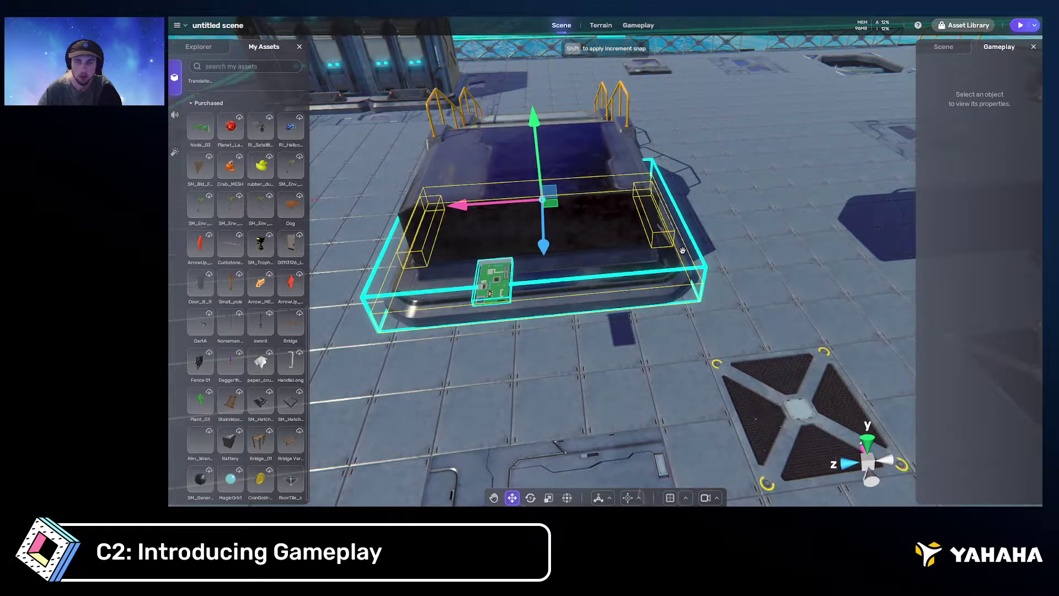
pyautogui.click(503, 284)
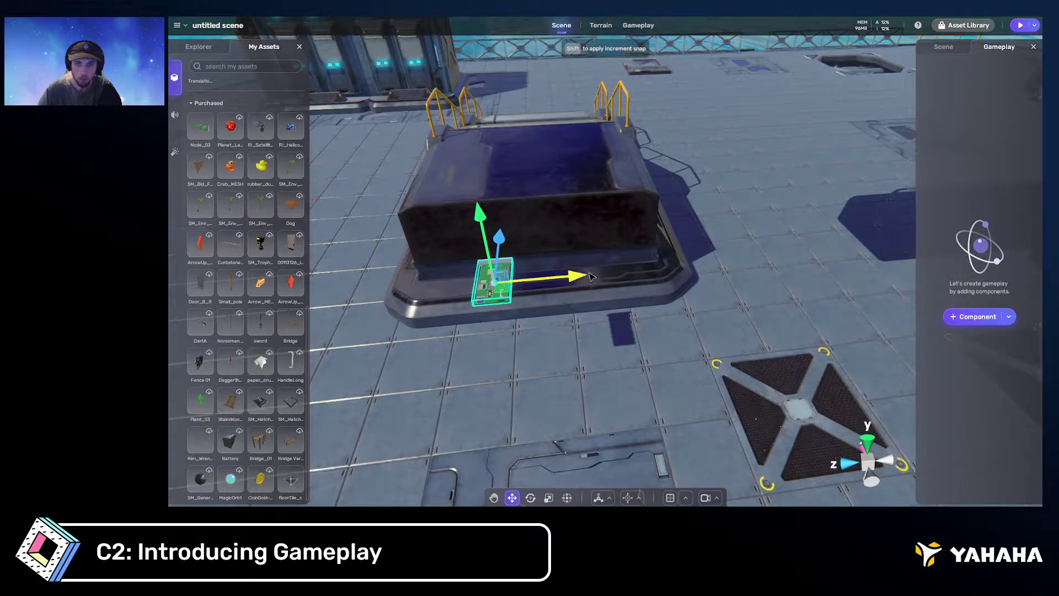
# Scale the circuit board up uniformly until it is large enough to serve as a platform
pyautogui.press('e')
pyautogui.press('r')
pyautogui.moveTo(755, 258); pyautogui.dragTo(667, 263, button='right')
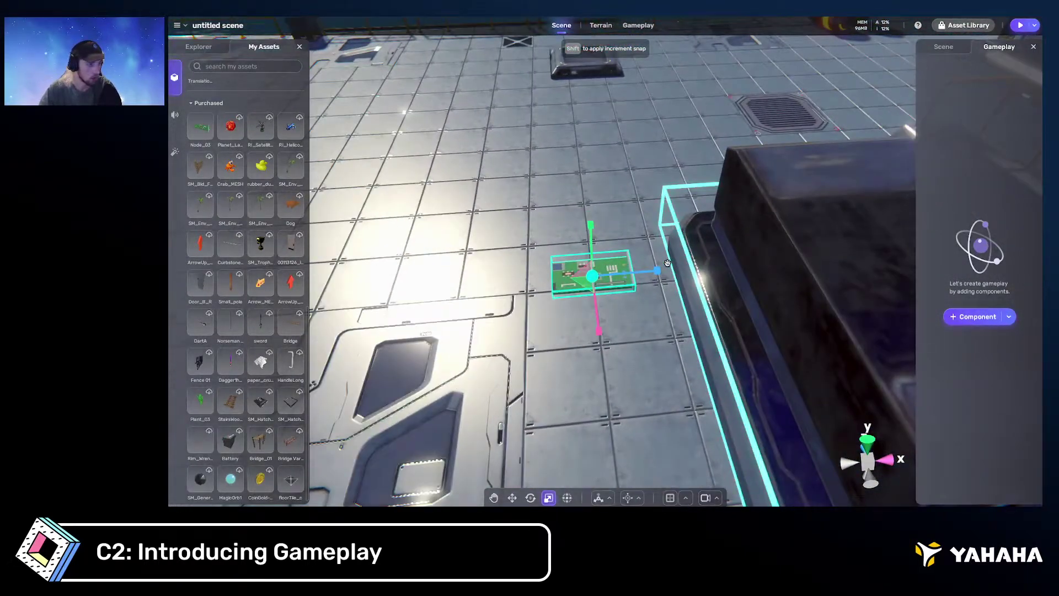
pyautogui.scroll(-2, 667, 263)
pyautogui.moveTo(642, 296); pyautogui.dragTo(738, 247)
pyautogui.moveTo(596, 274); pyautogui.dragTo(651, 245)
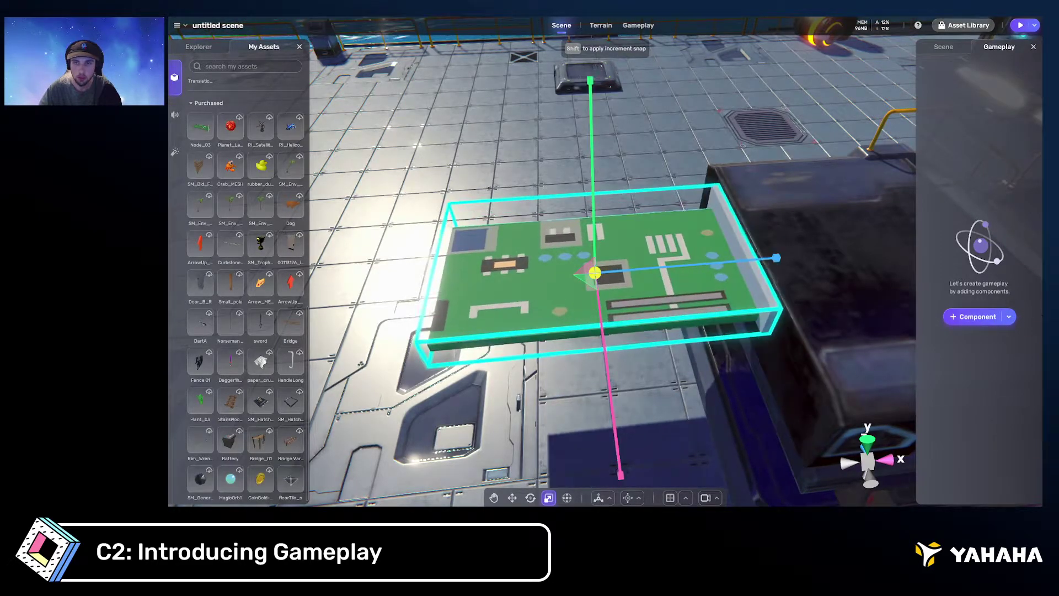
# Rotate the enlarged circuit board half a turn so its metal front faces away from the stair block
pyautogui.moveTo(601, 328); pyautogui.dragTo(786, 301, button='right')
pyautogui.press('e')
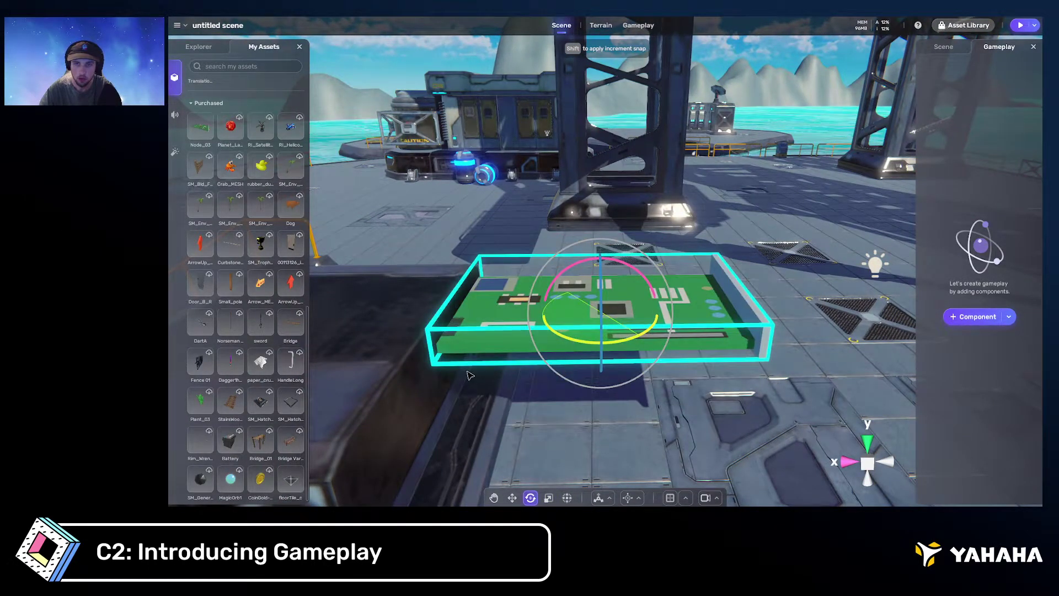
pyautogui.moveTo(543, 347); pyautogui.dragTo(559, 333, button='right')
pyautogui.press('e')
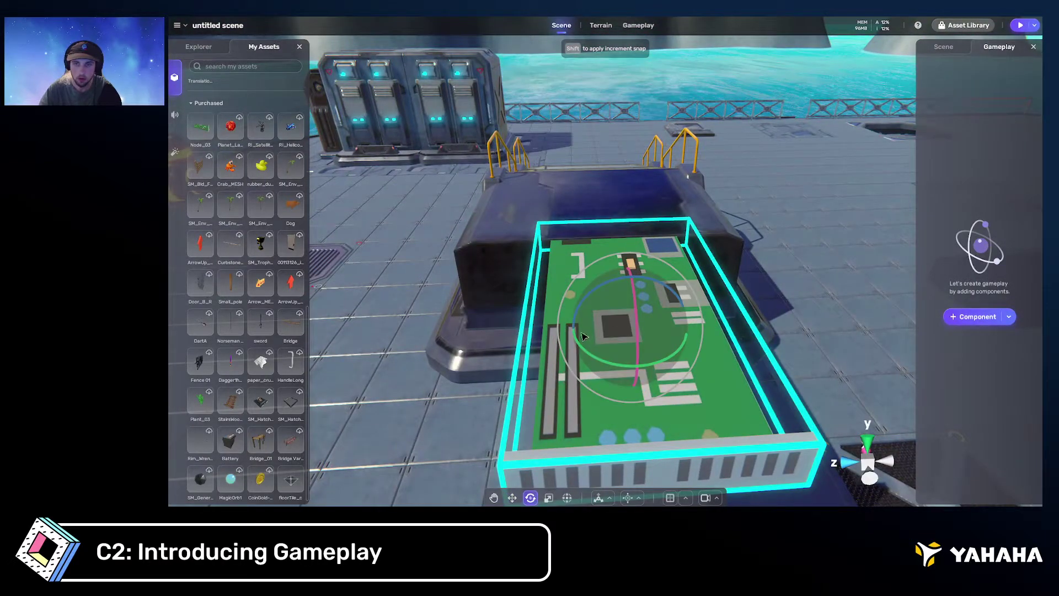
# Move the circuit board so it sits level with the stair block's top and adjoins its edge
pyautogui.press('r')
pyautogui.press('w')
pyautogui.scroll(-5, 591, 328)
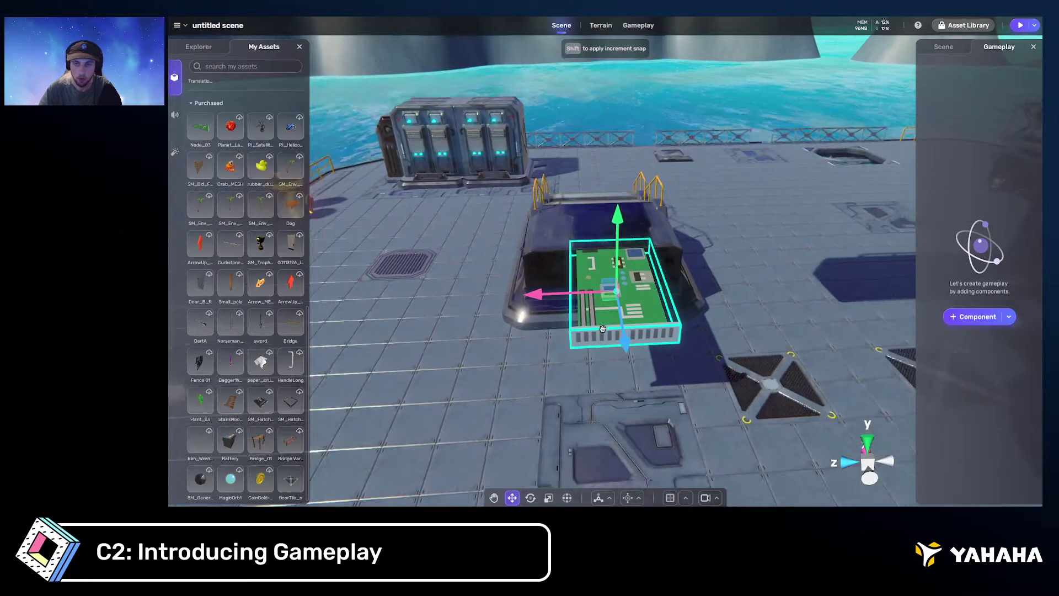
pyautogui.moveTo(603, 297); pyautogui.dragTo(706, 267, button='right')
pyautogui.moveTo(713, 203); pyautogui.dragTo(750, 280)
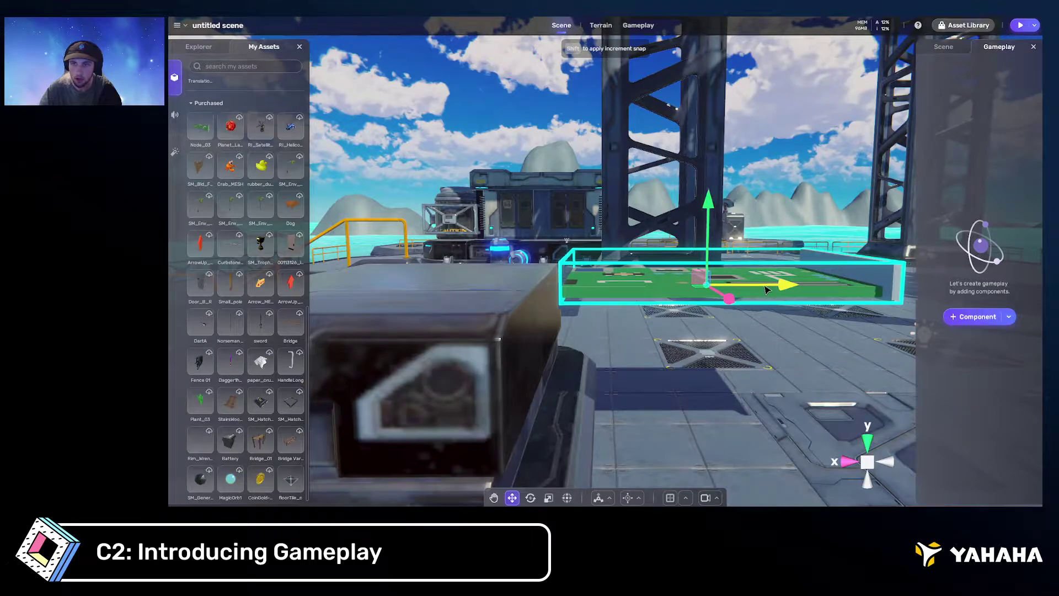
pyautogui.moveTo(768, 289); pyautogui.dragTo(701, 284, button='right')
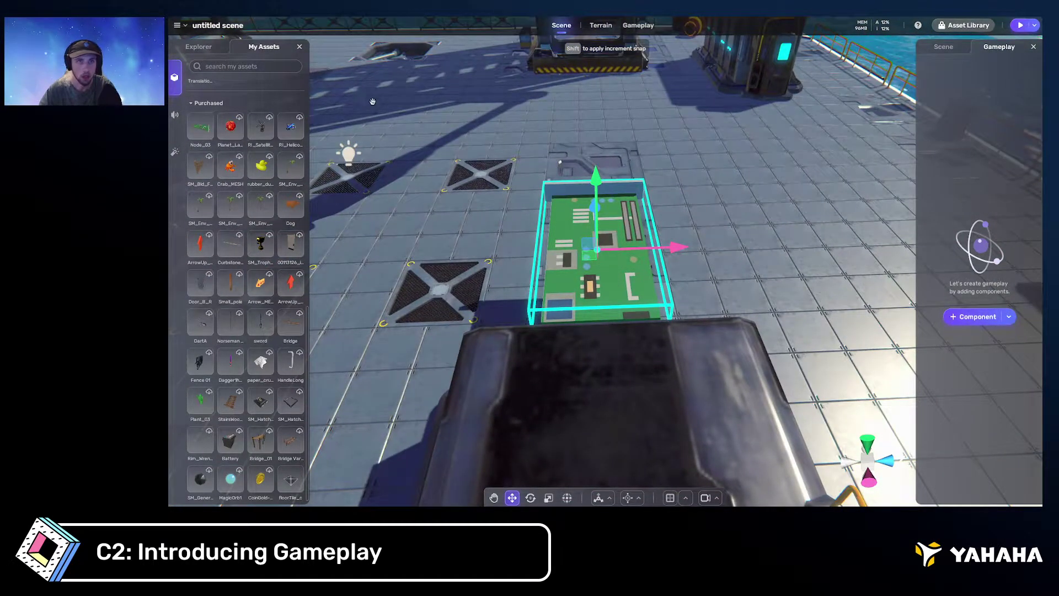
# Open the keyboard shortcut reference and examine the Scene Tools shortcuts for snapping
pyautogui.click(178, 25)
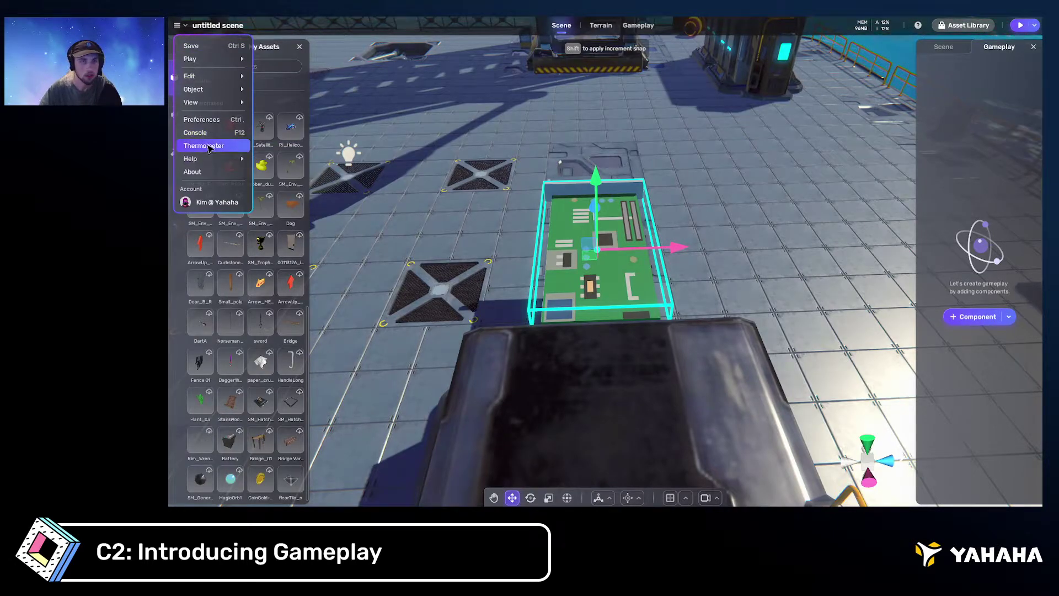
pyautogui.moveTo(212, 159)
pyautogui.click(280, 164)
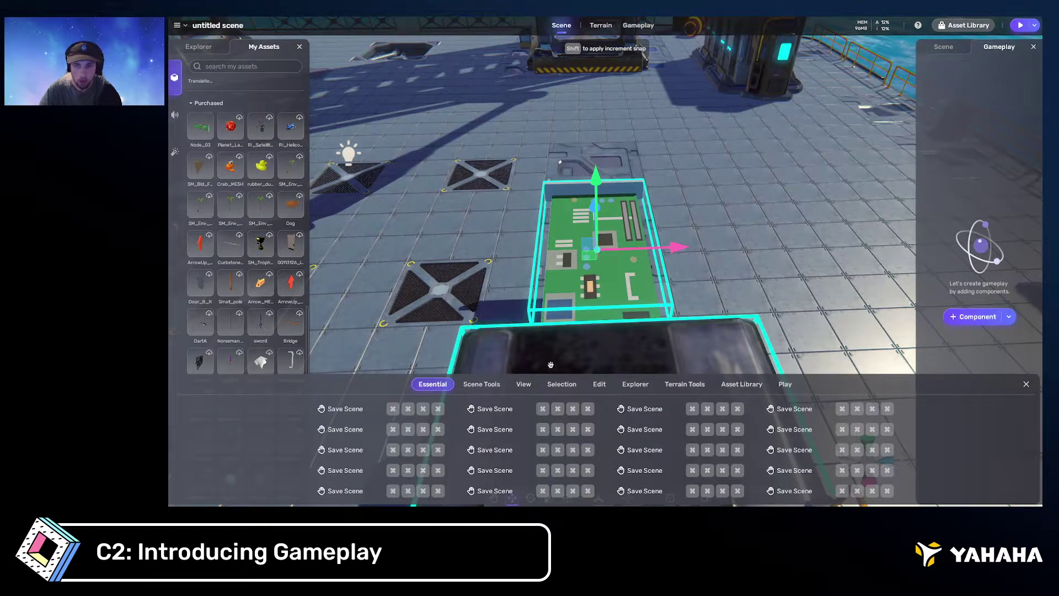
pyautogui.click(481, 385)
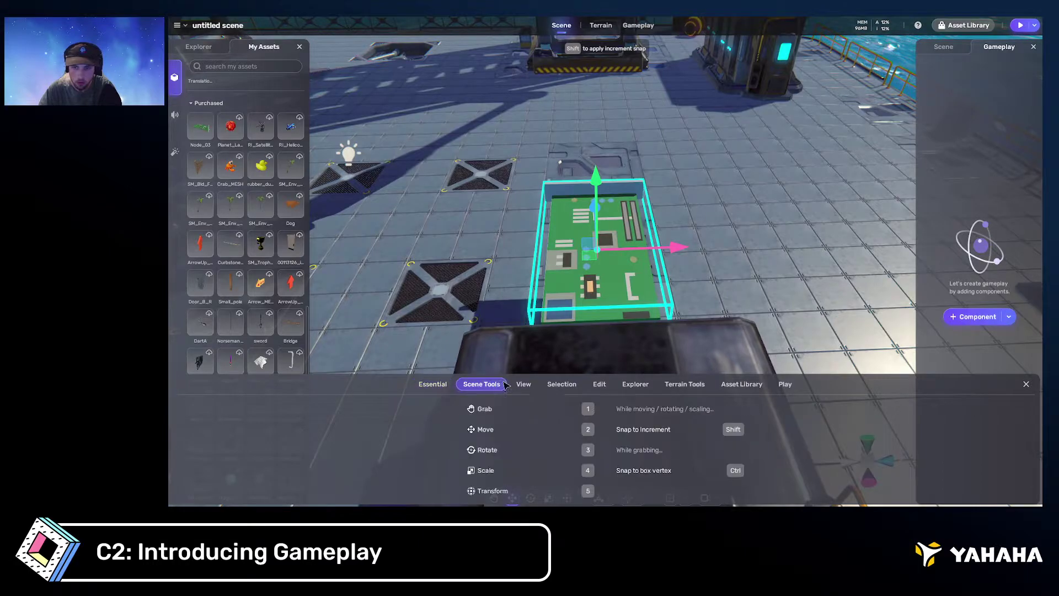
# Examine the View, Selection and Edit keyboard shortcuts for duplicating objects, and close the reference
pyautogui.click(523, 384)
pyautogui.click(561, 384)
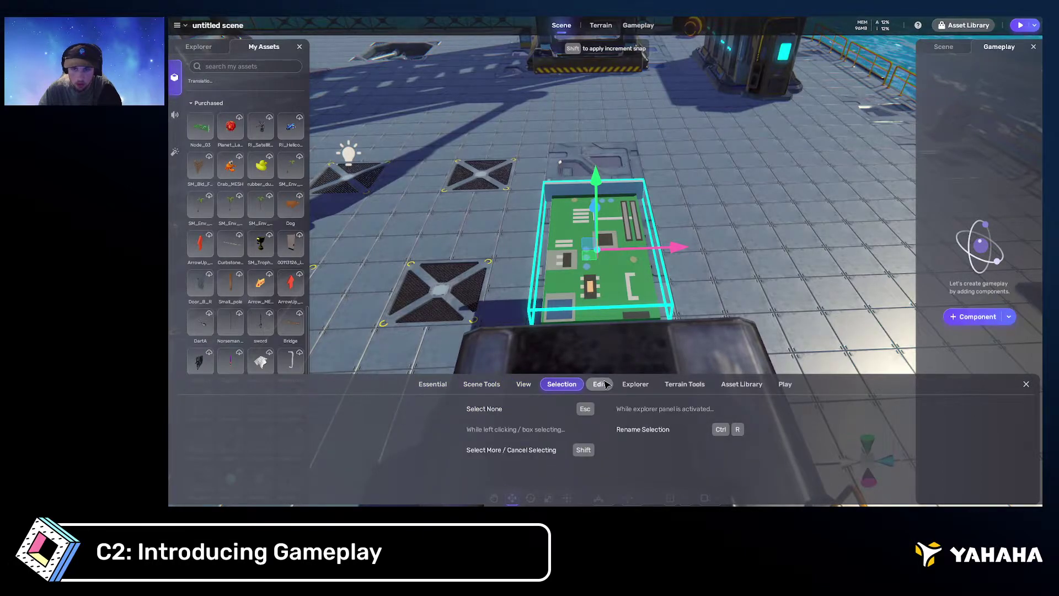
pyautogui.click(599, 383)
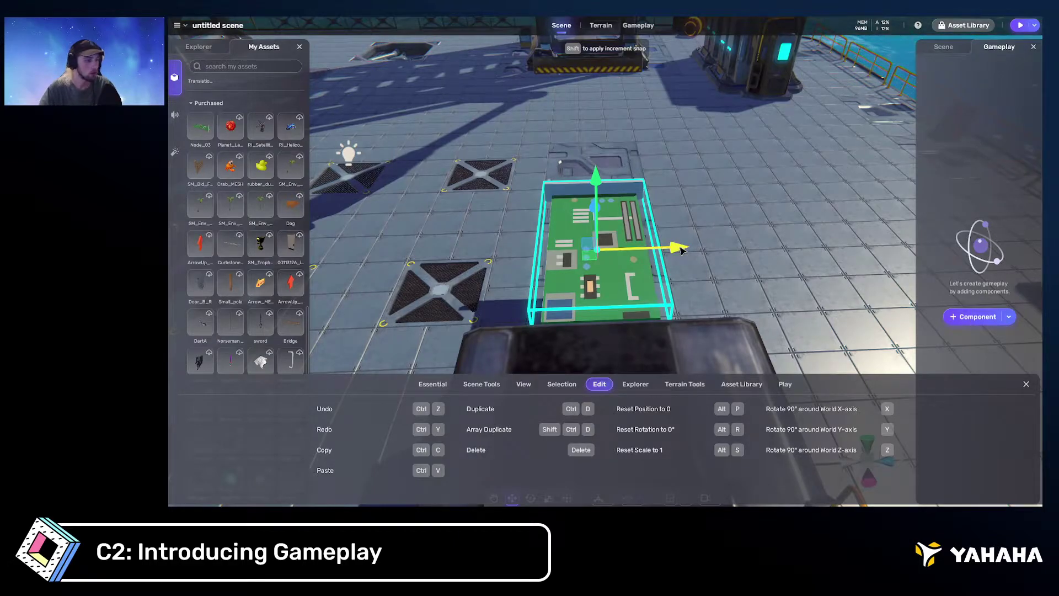
pyautogui.moveTo(611, 246); pyautogui.dragTo(653, 246, button='right')
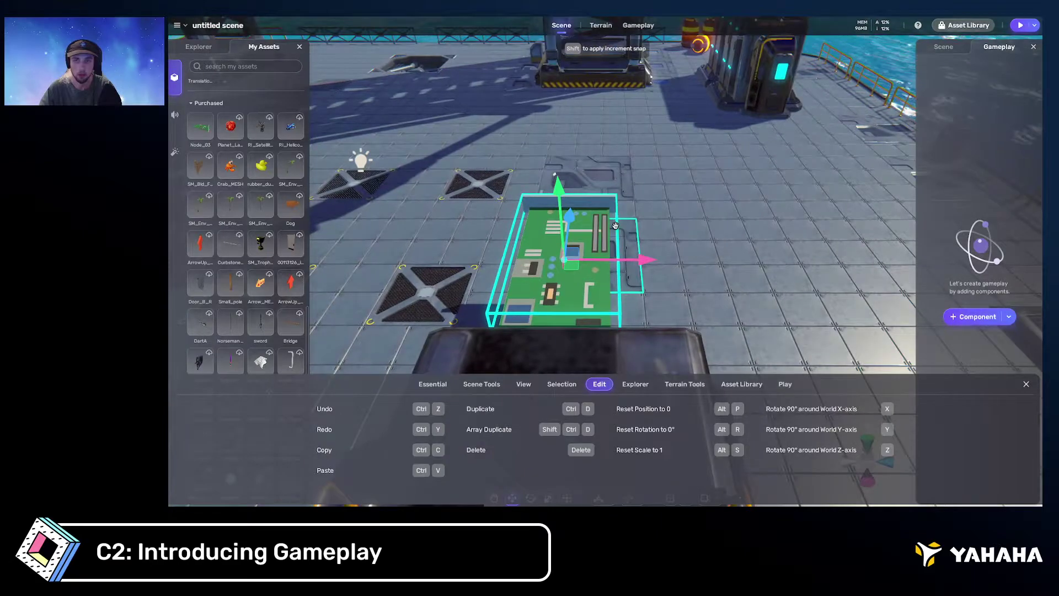
pyautogui.click(1026, 385)
# Array-duplicate the circuit board once sideways and shift one board against the other to close the gap between them
pyautogui.click(182, 47)
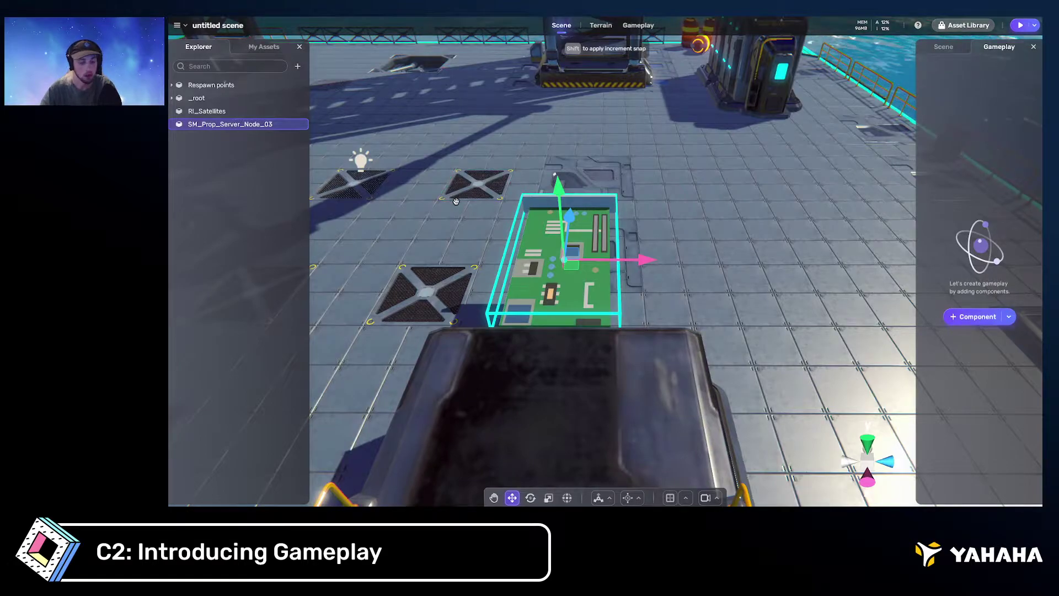
pyautogui.hotkey('shift', 'd')
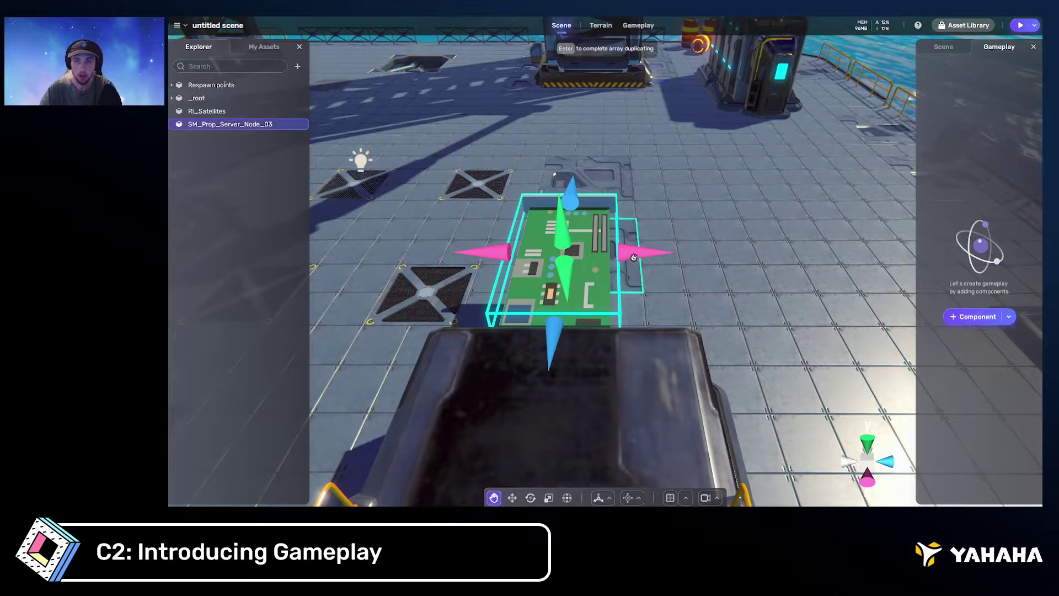
pyautogui.moveTo(659, 218)
pyautogui.keyDown('alt'); pyautogui.mouseDown()
pyautogui.moveTo(611, 223)
pyautogui.moveTo(655, 220)
pyautogui.mouseUp(); pyautogui.keyUp('alt')
pyautogui.moveTo(644, 278); pyautogui.dragTo(577, 250)
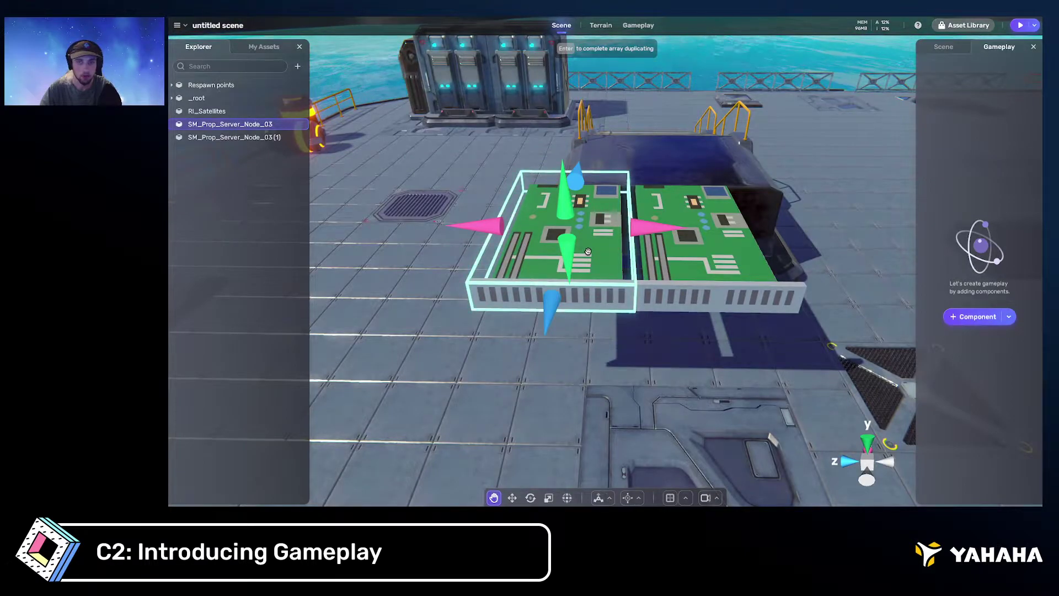
pyautogui.press('w')
pyautogui.moveTo(485, 235); pyautogui.dragTo(511, 239)
pyautogui.moveTo(510, 240); pyautogui.dragTo(557, 244, button='right')
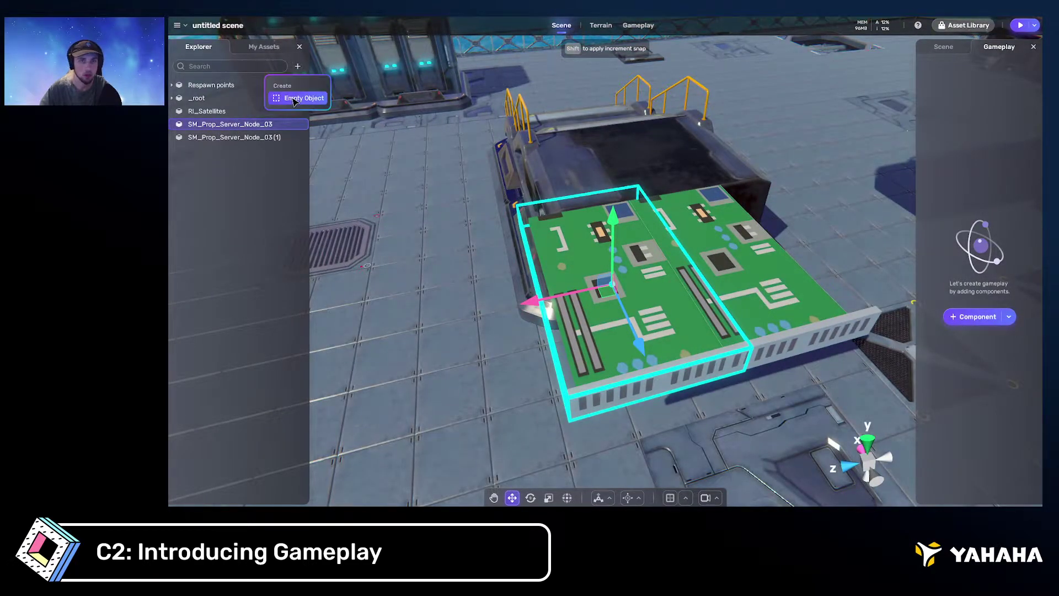
# Create an empty object, take it out of the circuit board's hierarchy and centre it between the two boards
pyautogui.click(294, 99)
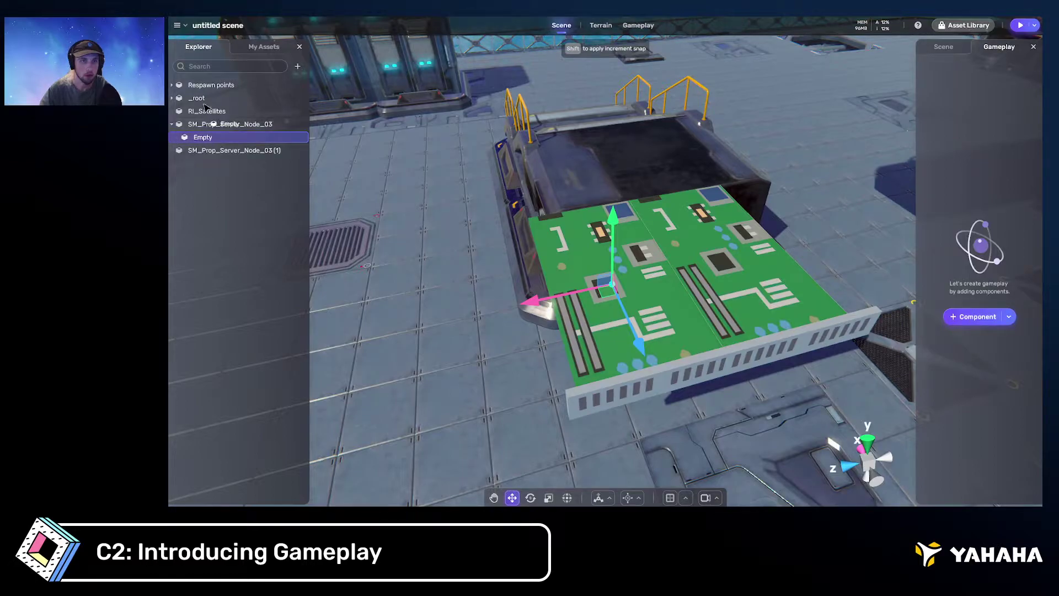
pyautogui.moveTo(202, 123); pyautogui.dragTo(203, 124)
pyautogui.moveTo(454, 171); pyautogui.dragTo(436, 172, button='right')
pyautogui.moveTo(490, 278); pyautogui.dragTo(540, 278)
# Nest both circuit boards under the empty object as its children
pyautogui.click(215, 137)
pyautogui.keyDown('shift'); pyautogui.click(232, 150); pyautogui.keyUp('shift')
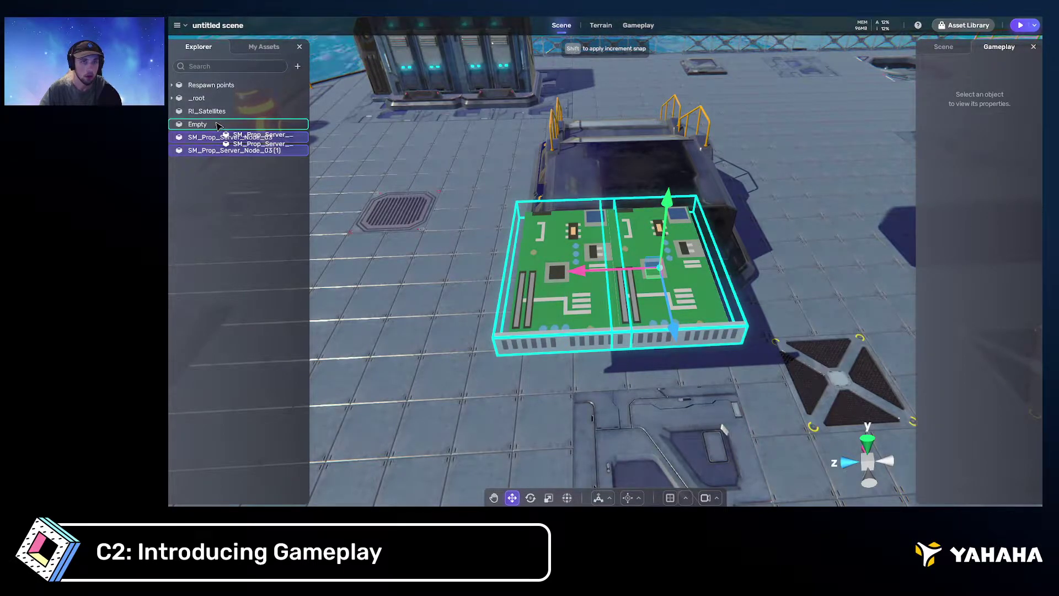
pyautogui.moveTo(219, 126); pyautogui.dragTo(217, 126)
pyautogui.click(212, 126)
# Turn off mesh collision on both circuit boards
pyautogui.moveTo(619, 199); pyautogui.dragTo(415, 191, button='right')
pyautogui.scroll(-5, 408, 205)
pyautogui.moveTo(686, 277); pyautogui.dragTo(642, 290)
pyautogui.moveTo(642, 290); pyautogui.dragTo(405, 232, button='right')
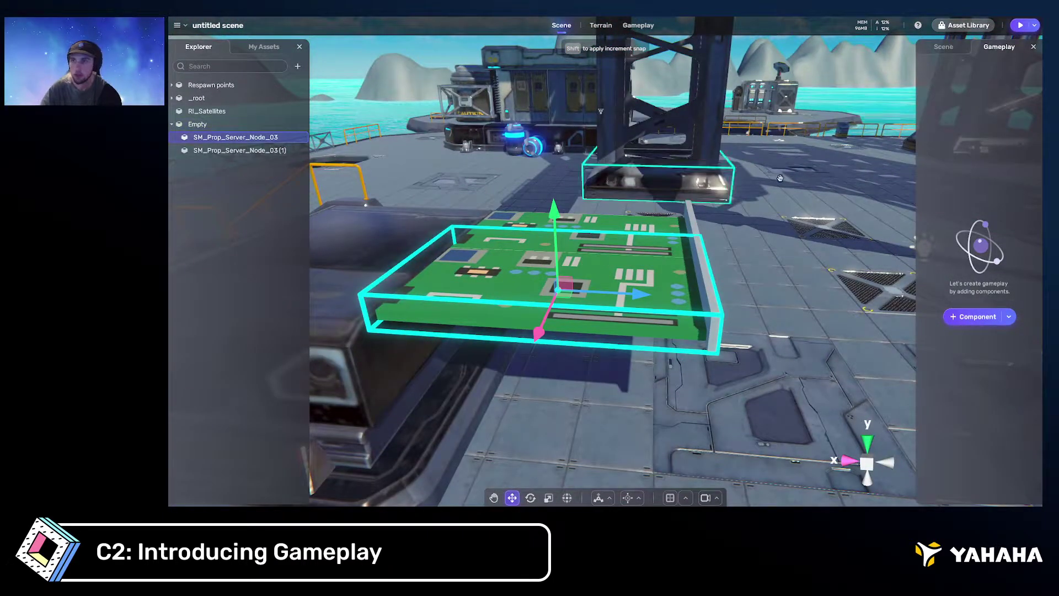
pyautogui.click(944, 47)
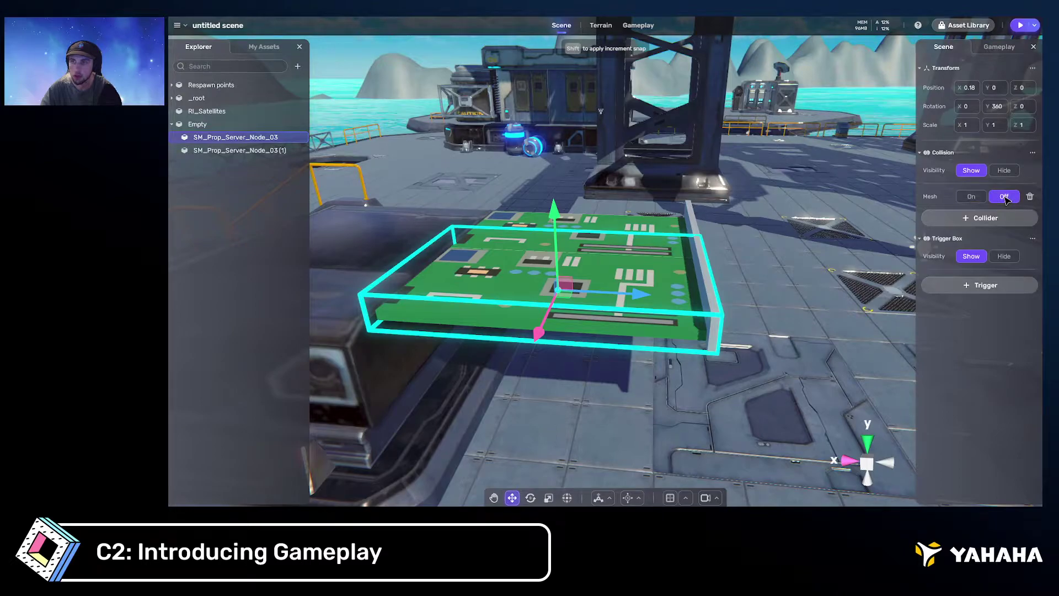
pyautogui.click(259, 150)
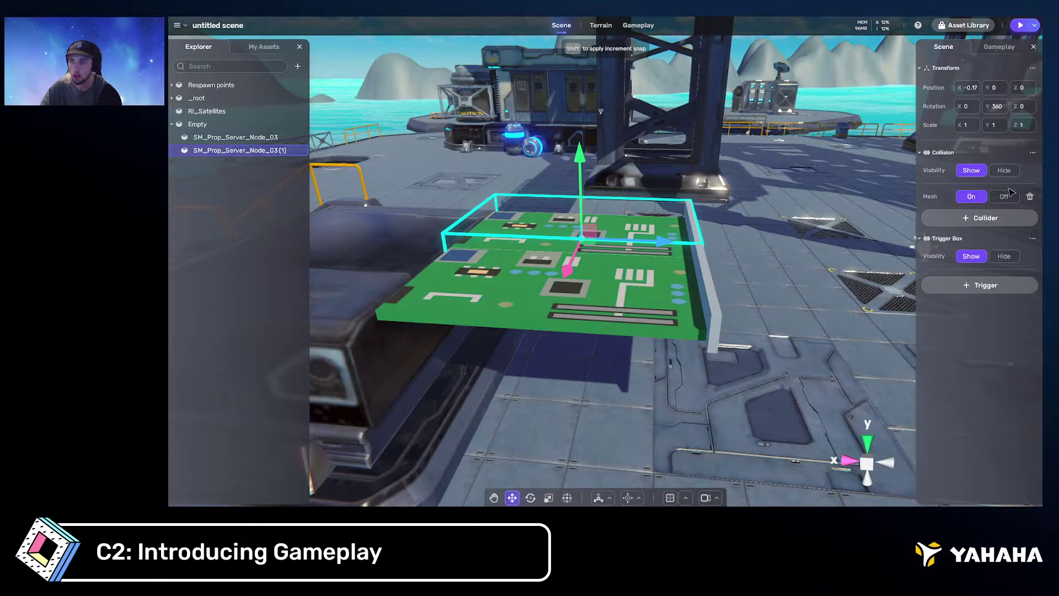
# Add a Box collider to the empty parent object
pyautogui.click(223, 126)
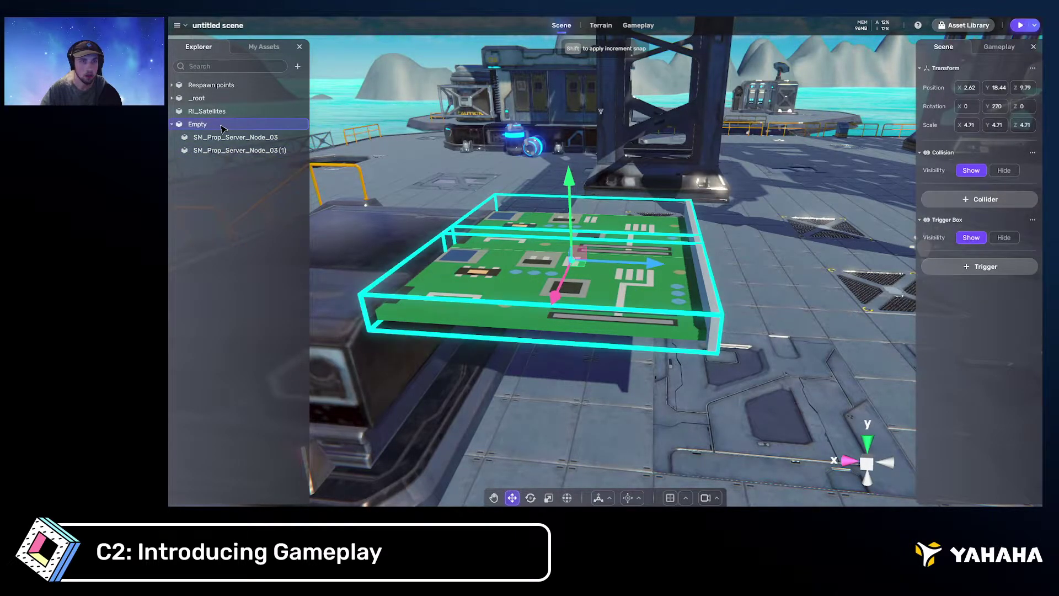
pyautogui.moveTo(663, 170); pyautogui.dragTo(929, 199, button='right')
pyautogui.moveTo(744, 179); pyautogui.dragTo(814, 209, button='right')
pyautogui.press('d')
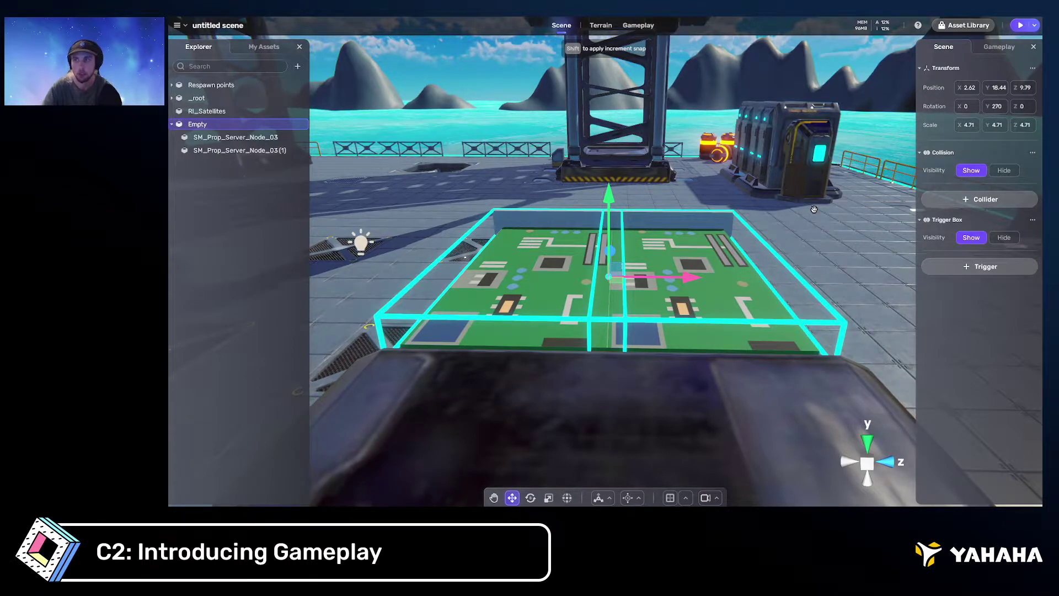
pyautogui.click(985, 199)
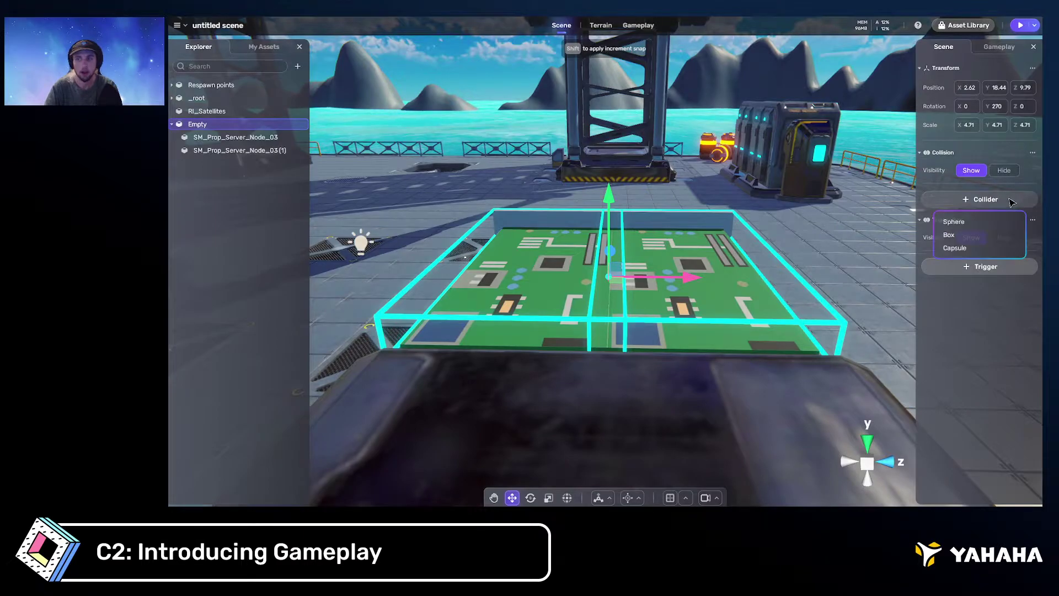
pyautogui.click(971, 234)
pyautogui.moveTo(822, 259); pyautogui.dragTo(728, 222, button='middle')
pyautogui.press('e')
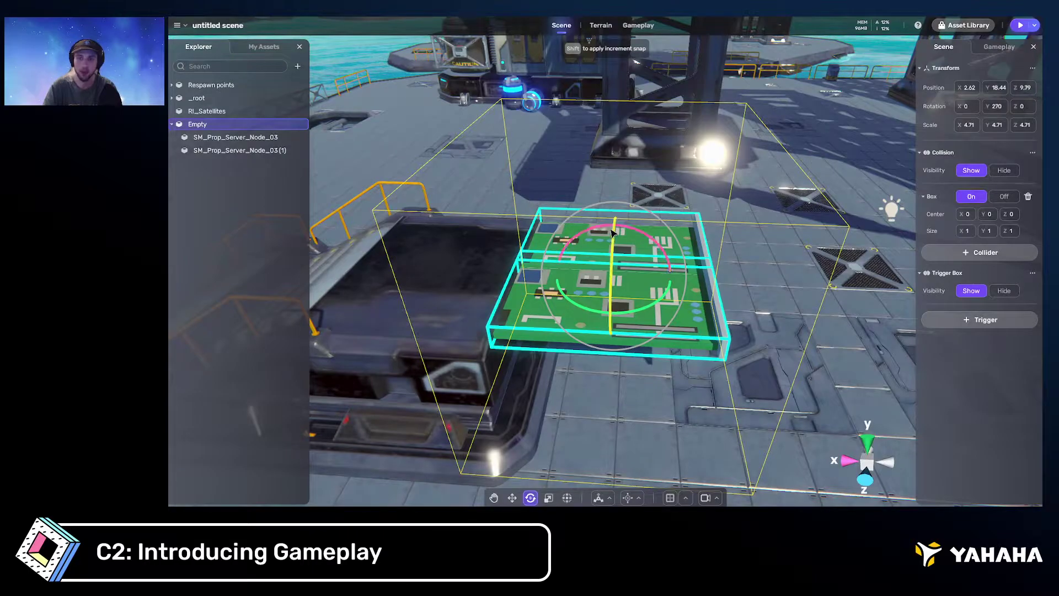
pyautogui.press('w')
pyautogui.press('e')
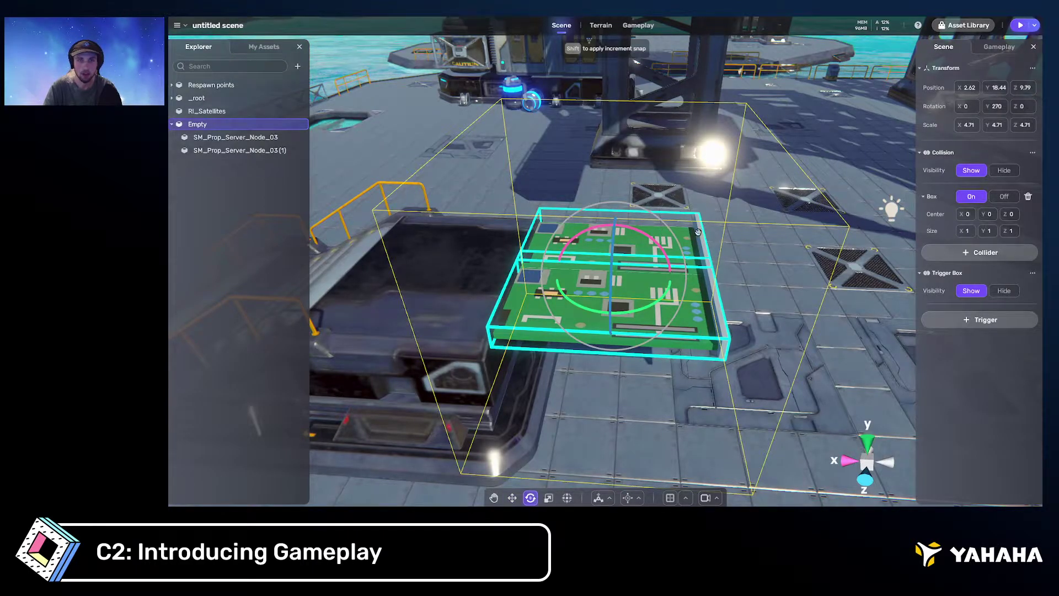
pyautogui.press('w')
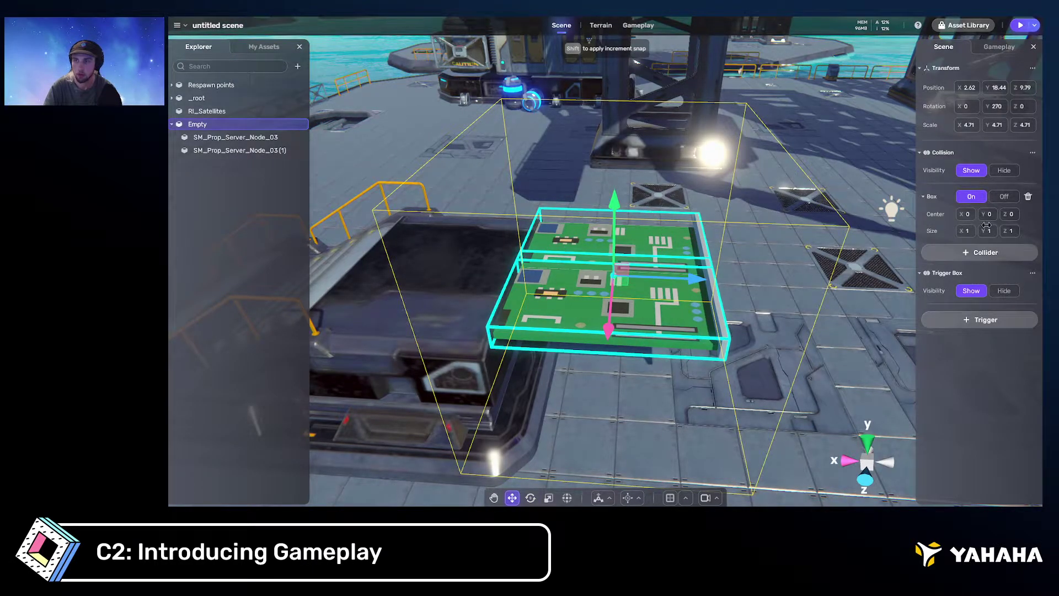
# Take both circuit boards out of the empty object and reselect the empty on its own
pyautogui.click(240, 136)
pyautogui.keyDown('shift'); pyautogui.click(246, 149); pyautogui.keyUp('shift')
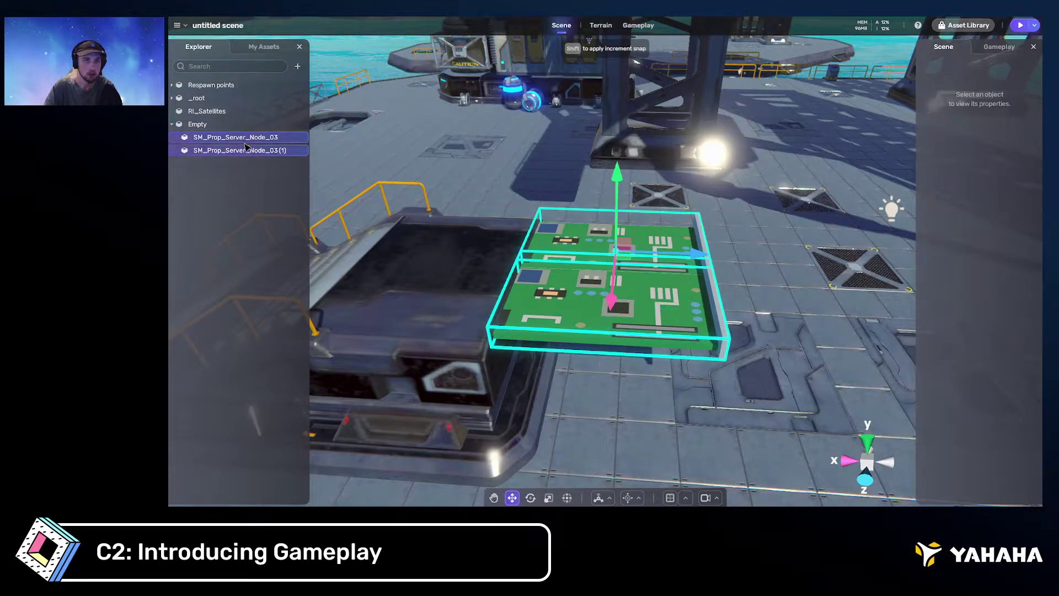
pyautogui.moveTo(241, 118); pyautogui.dragTo(240, 118)
pyautogui.click(197, 150)
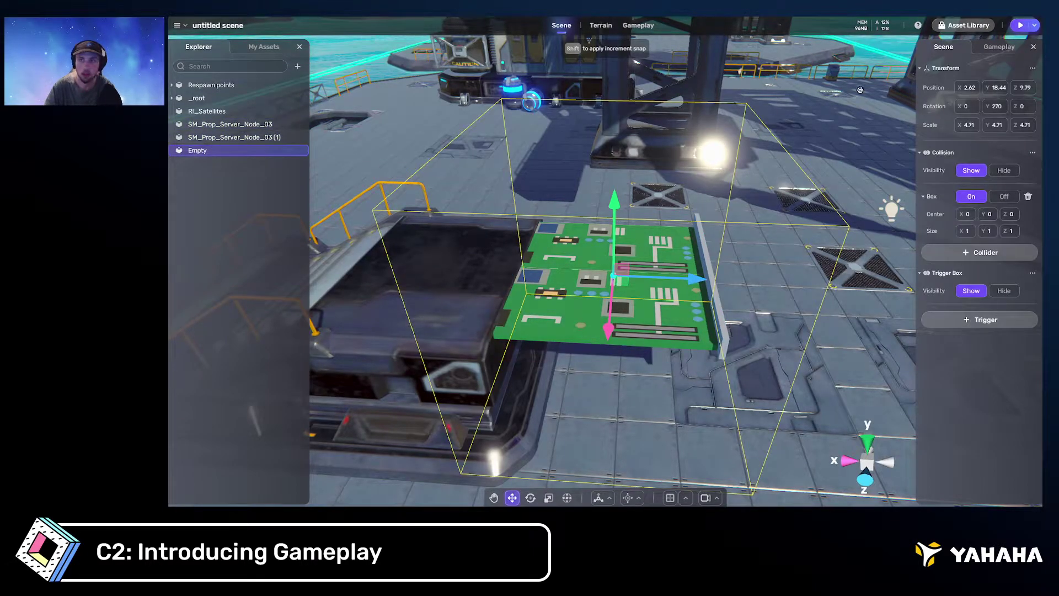
# Set the empty object's scale to 1 on the X, Y and Z axes
pyautogui.click(968, 124)
pyautogui.write('1')
pyautogui.click(996, 125)
pyautogui.write('1')
pyautogui.click(1024, 125)
pyautogui.write('1')
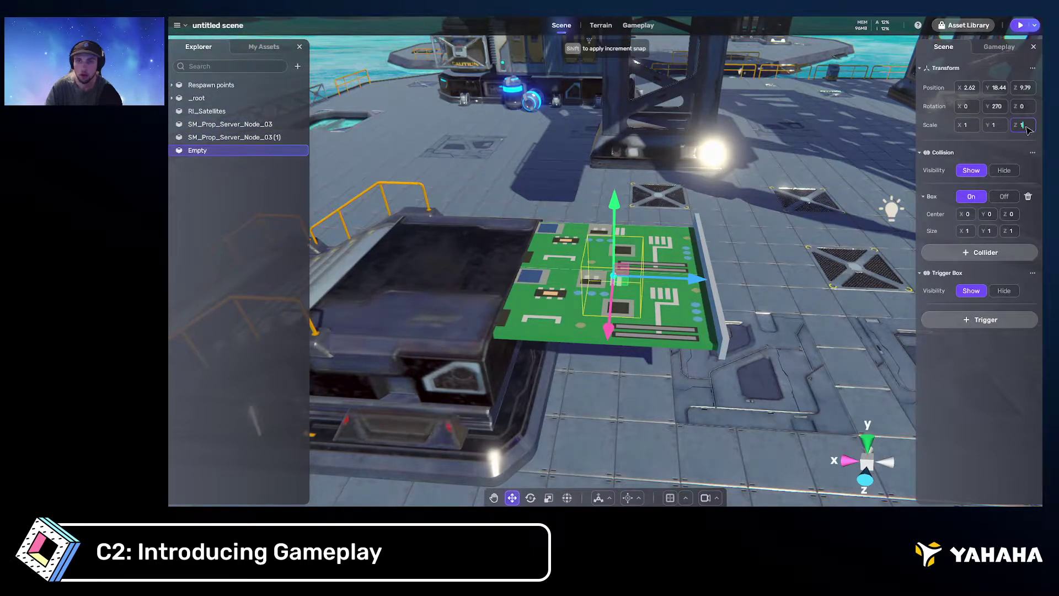
# Nest both circuit boards back under the rescaled empty object and select the parent
pyautogui.click(231, 136)
pyautogui.keyDown('shift'); pyautogui.click(230, 124); pyautogui.keyUp('shift')
pyautogui.moveTo(229, 137); pyautogui.dragTo(223, 154)
pyautogui.click(211, 126)
# Stretch the parent's box collider over both boards, with a size of 3.78 on X and 3.47 on Z
pyautogui.moveTo(690, 253); pyautogui.dragTo(754, 251, button='right')
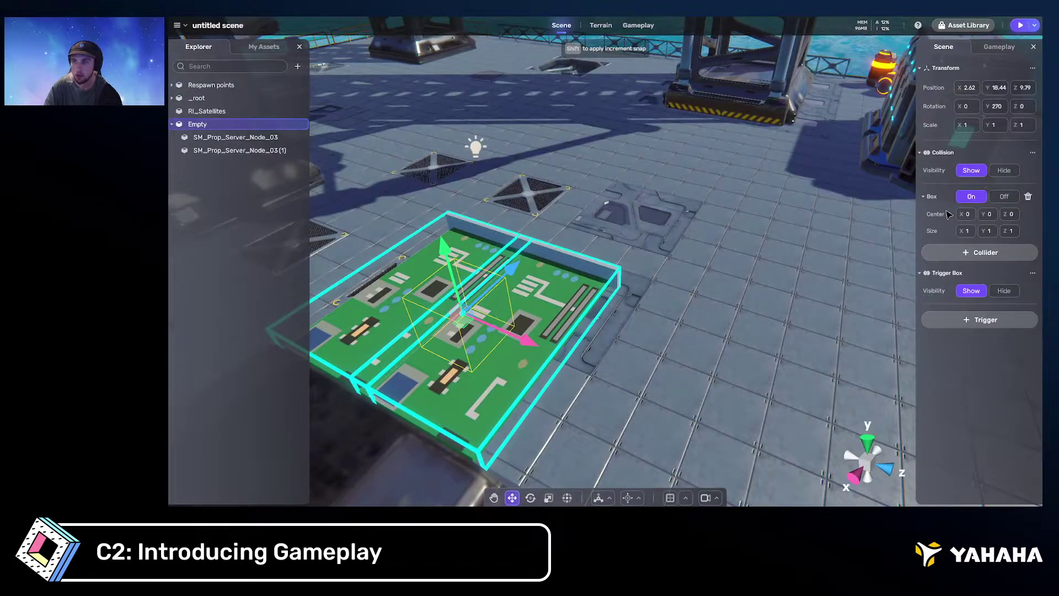
pyautogui.moveTo(821, 244); pyautogui.dragTo(846, 261, button='right')
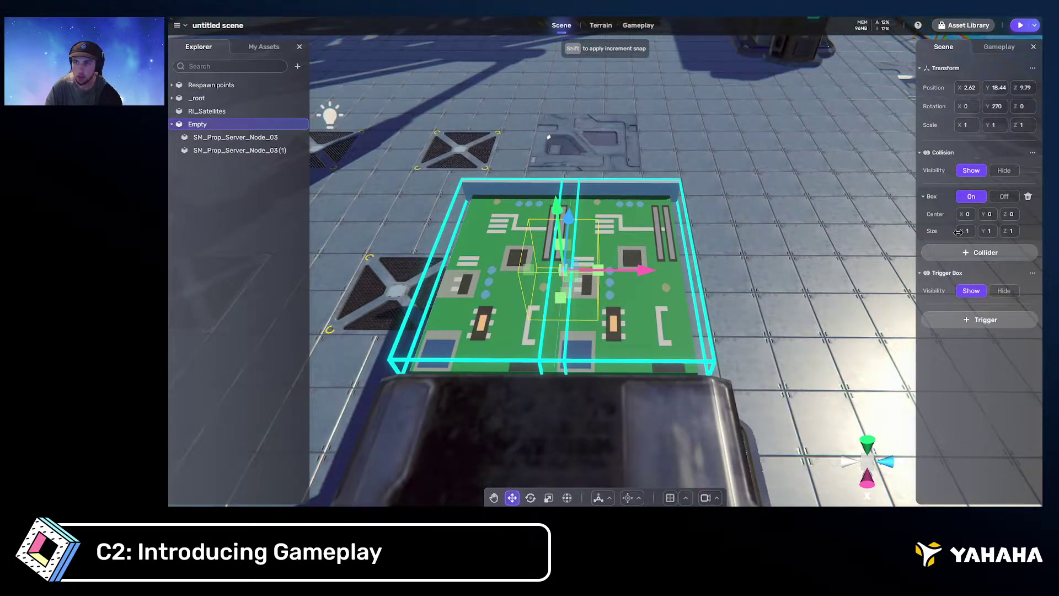
pyautogui.moveTo(963, 231); pyautogui.dragTo(1037, 228)
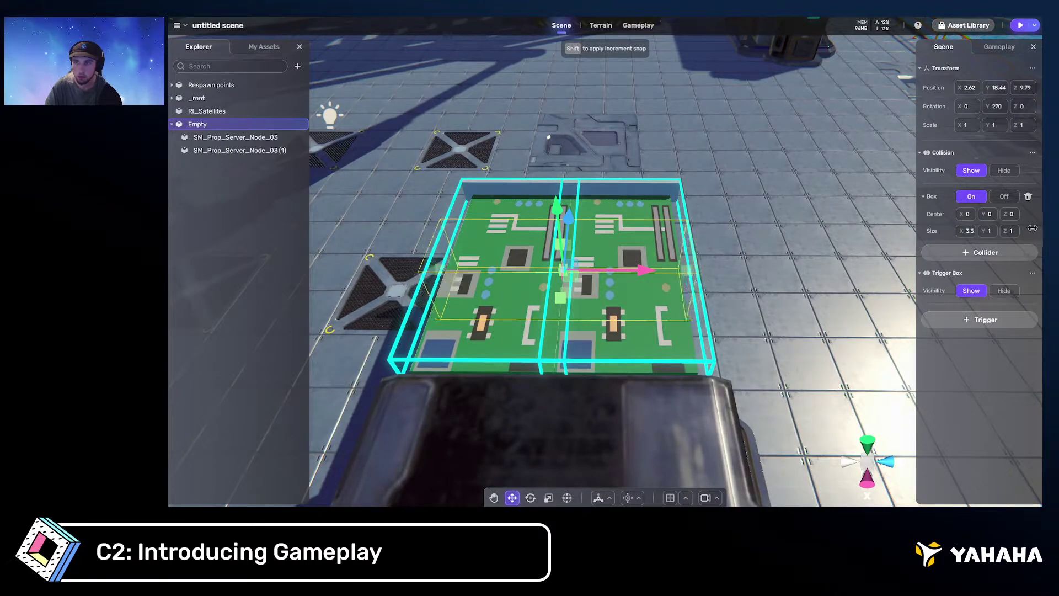
pyautogui.moveTo(914, 236); pyautogui.dragTo(843, 234)
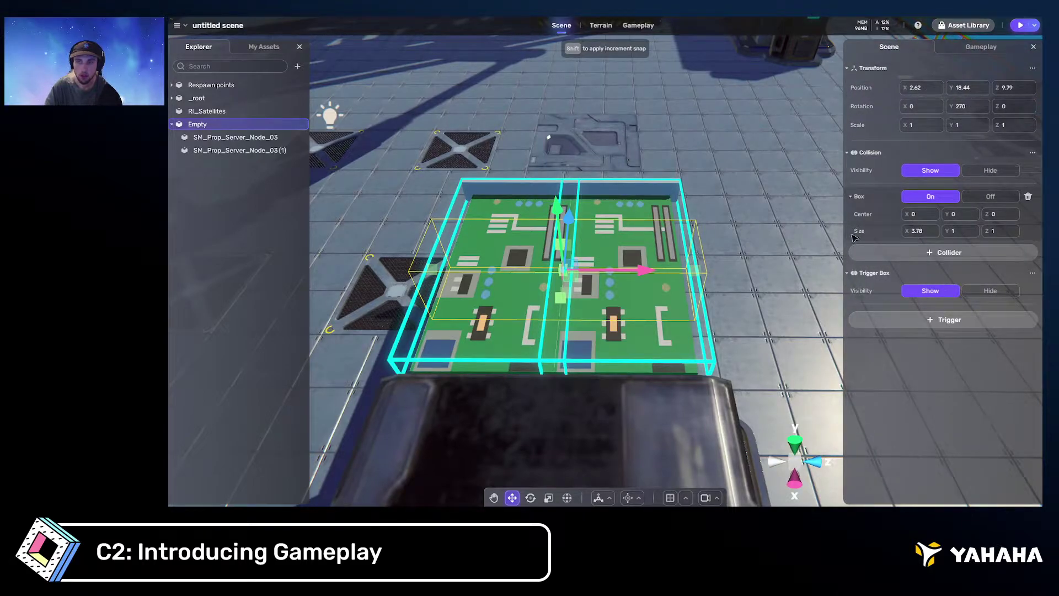
pyautogui.moveTo(671, 258); pyautogui.dragTo(670, 267, button='middle')
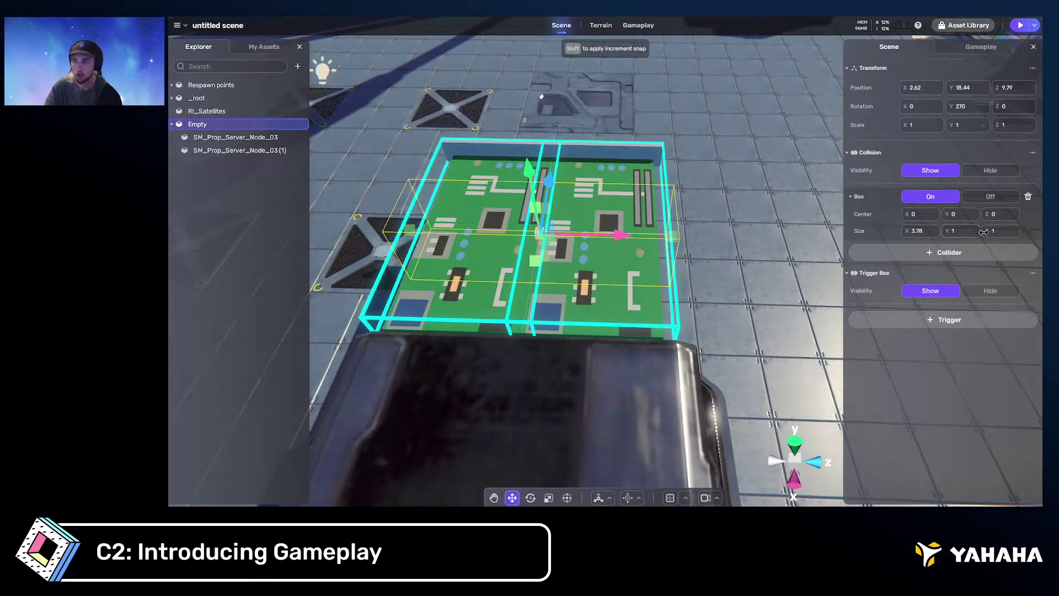
pyautogui.moveTo(985, 230); pyautogui.dragTo(1039, 229)
# Flatten the box collider to the boards' thickness with a Y size of 0.28
pyautogui.moveTo(814, 241); pyautogui.dragTo(568, 190, button='right')
pyautogui.moveTo(568, 191); pyautogui.dragTo(621, 191, button='middle')
pyautogui.moveTo(620, 191)
pyautogui.mouseDown(button='right')
pyautogui.moveTo(640, 222)
pyautogui.moveTo(628, 187)
pyautogui.mouseUp(button='right')
pyautogui.moveTo(629, 187); pyautogui.dragTo(623, 172, button='middle')
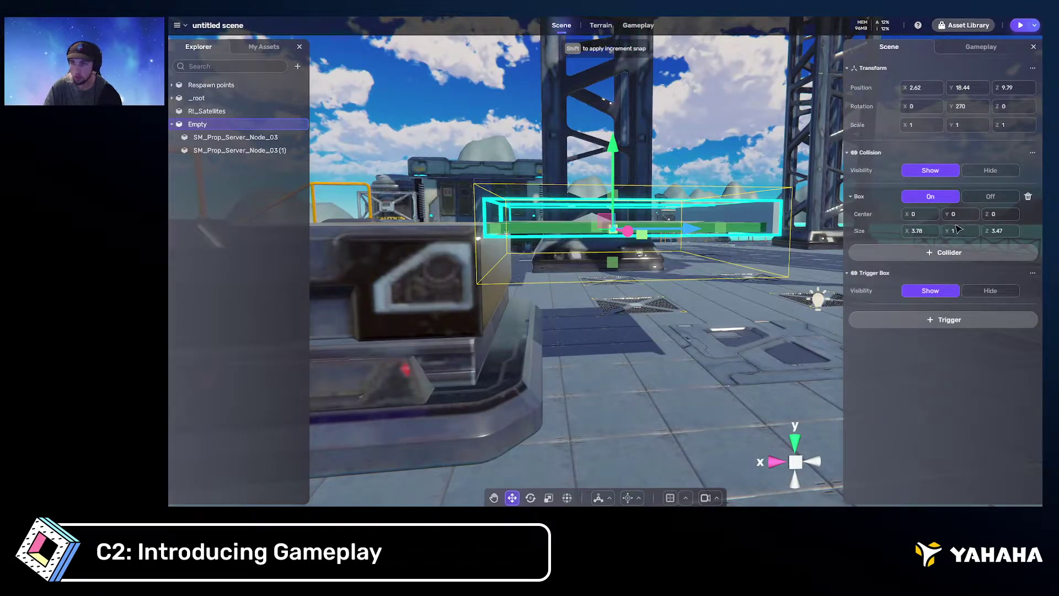
pyautogui.moveTo(946, 231); pyautogui.dragTo(924, 231)
pyautogui.moveTo(713, 214); pyautogui.dragTo(698, 243, button='right')
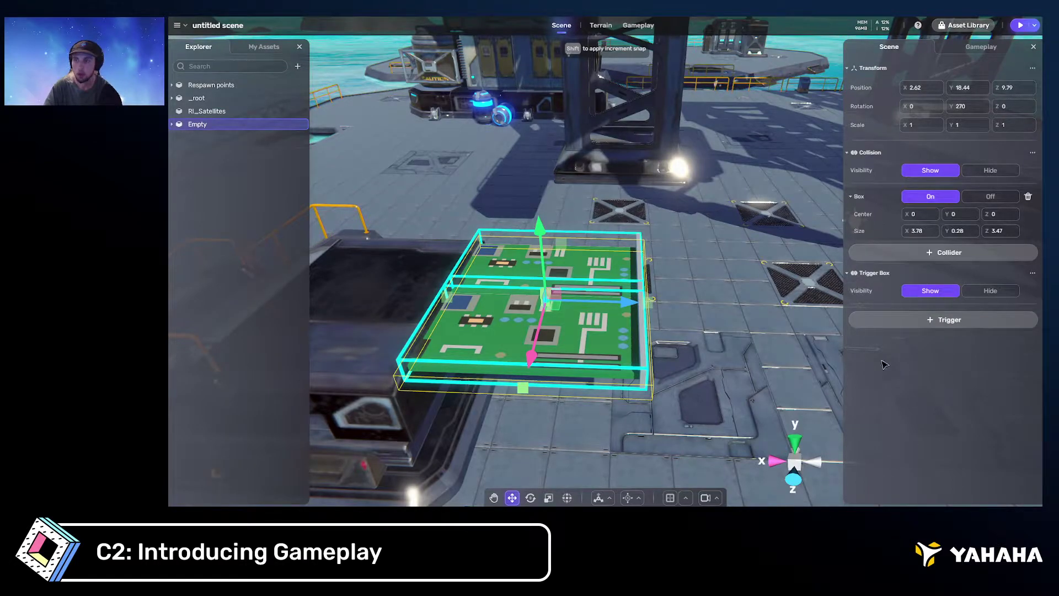
# Add the Move gameplay component to the empty platform parent
pyautogui.moveTo(688, 255); pyautogui.dragTo(816, 187, button='right')
pyautogui.click(982, 48)
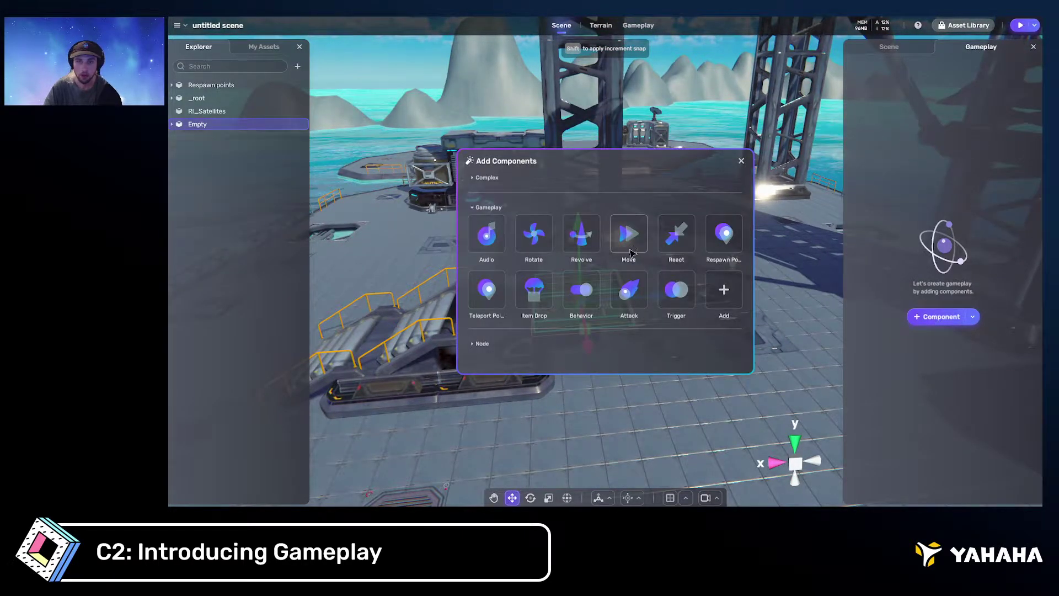
pyautogui.click(628, 234)
# Raise the Move component's relative position point to about 13.63 on Y
pyautogui.moveTo(633, 237); pyautogui.dragTo(759, 293, button='right')
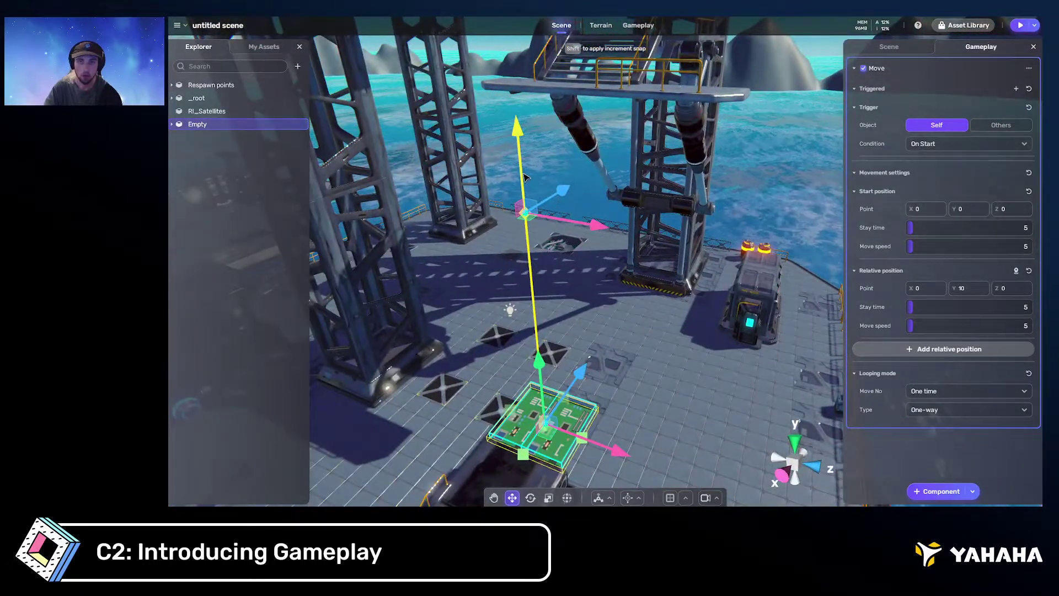
pyautogui.moveTo(513, 51); pyautogui.dragTo(653, 102, button='right')
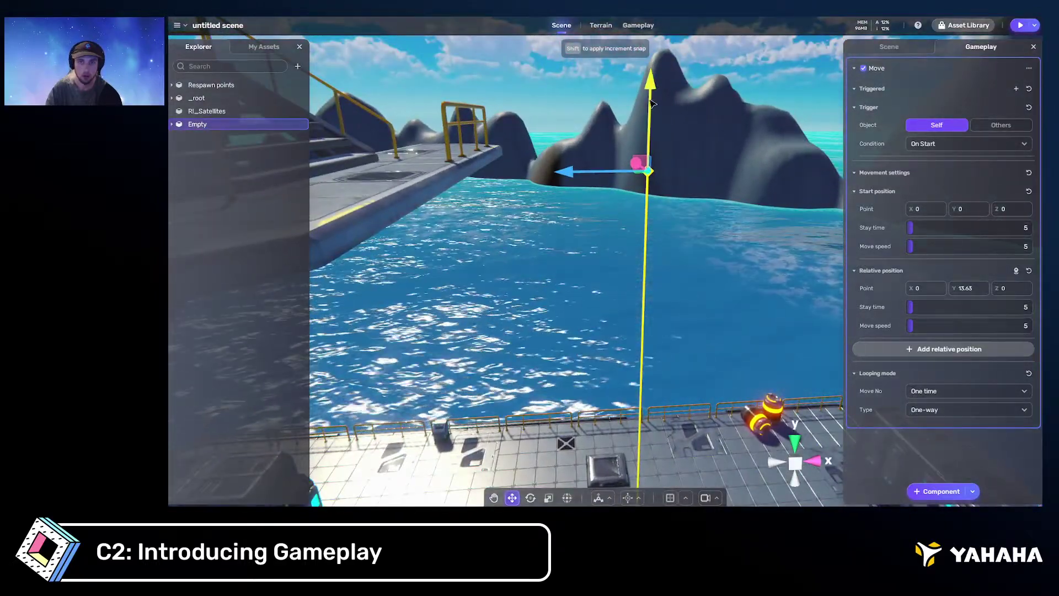
pyautogui.moveTo(496, 147); pyautogui.dragTo(723, 405, button='right')
# Check the platform and its movement path from several axis-aligned views, including from above
pyautogui.click(796, 466)
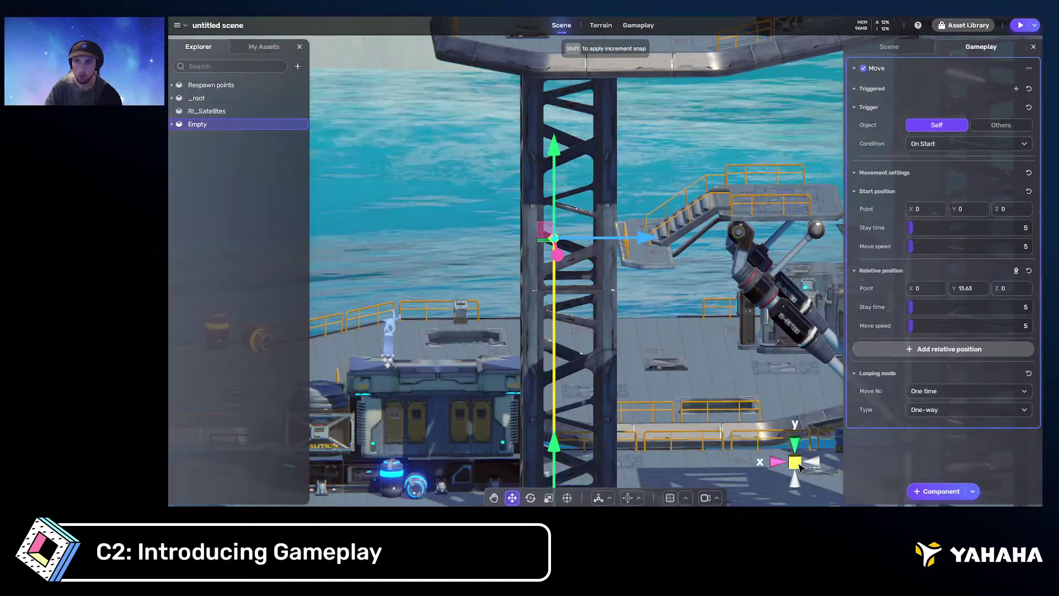
pyautogui.click(797, 445)
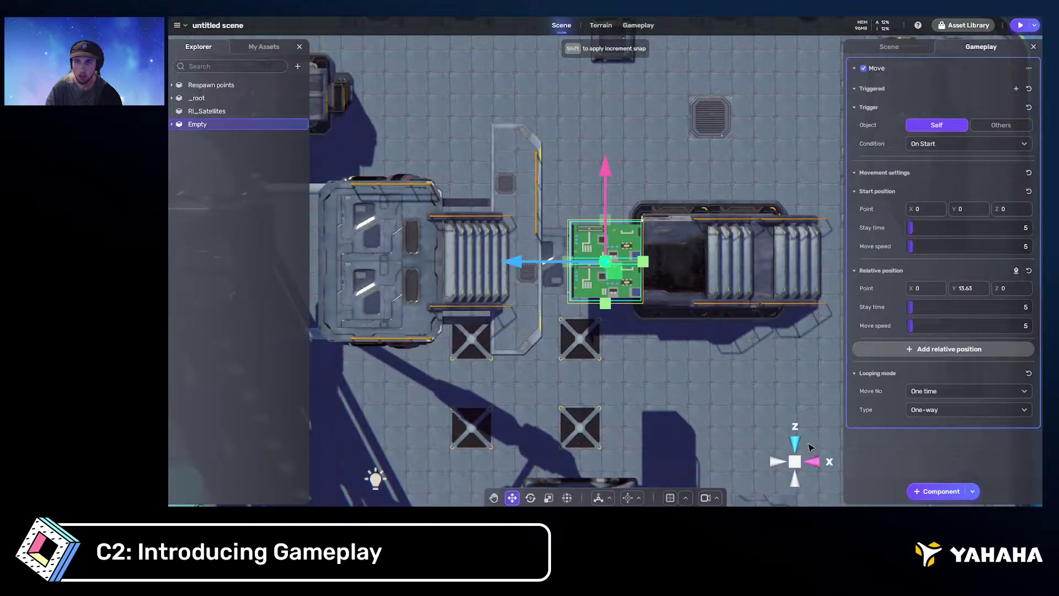
pyautogui.click(813, 463)
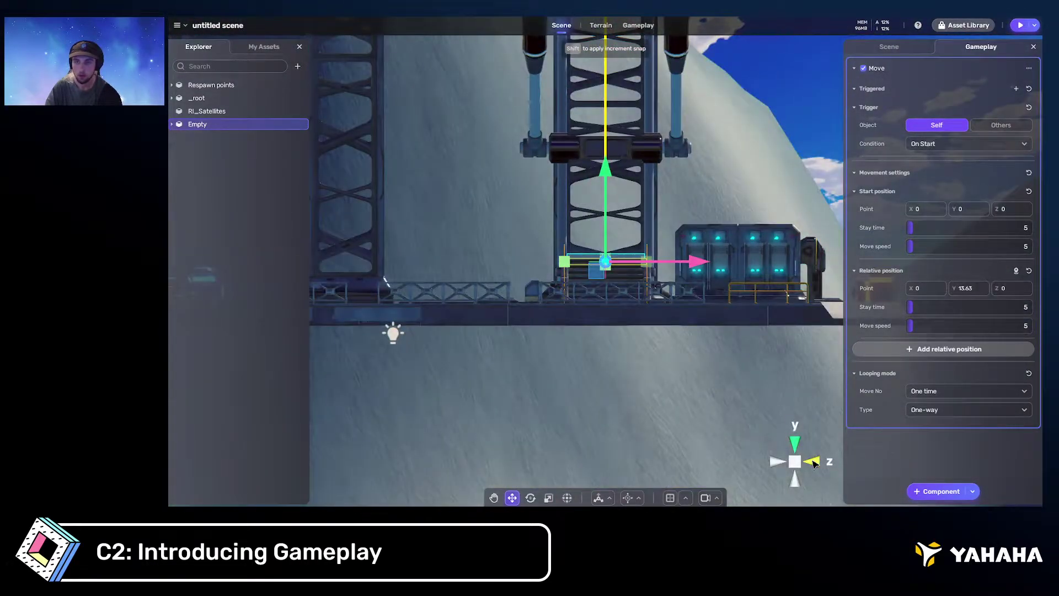
pyautogui.click(794, 461)
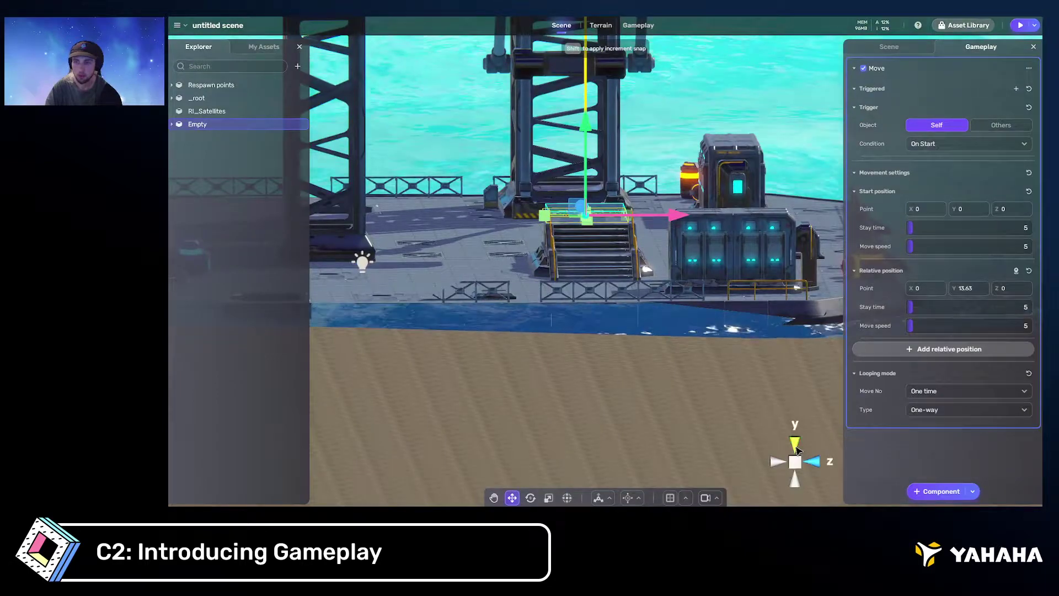
# Fine-tune the platform's relative position point to about 13.56 on Y, checking it against the raised landing in side view
pyautogui.click(796, 447)
pyautogui.click(796, 443)
pyautogui.moveTo(709, 235)
pyautogui.mouseDown(button='middle')
pyautogui.moveTo(701, 337)
pyautogui.moveTo(689, 331)
pyautogui.mouseUp(button='middle')
pyautogui.scroll(1, 683, 258)
pyautogui.moveTo(662, 202); pyautogui.dragTo(651, 295, button='middle')
pyautogui.click(571, 194)
pyautogui.scroll(-1, 610, 305)
pyautogui.click(198, 124)
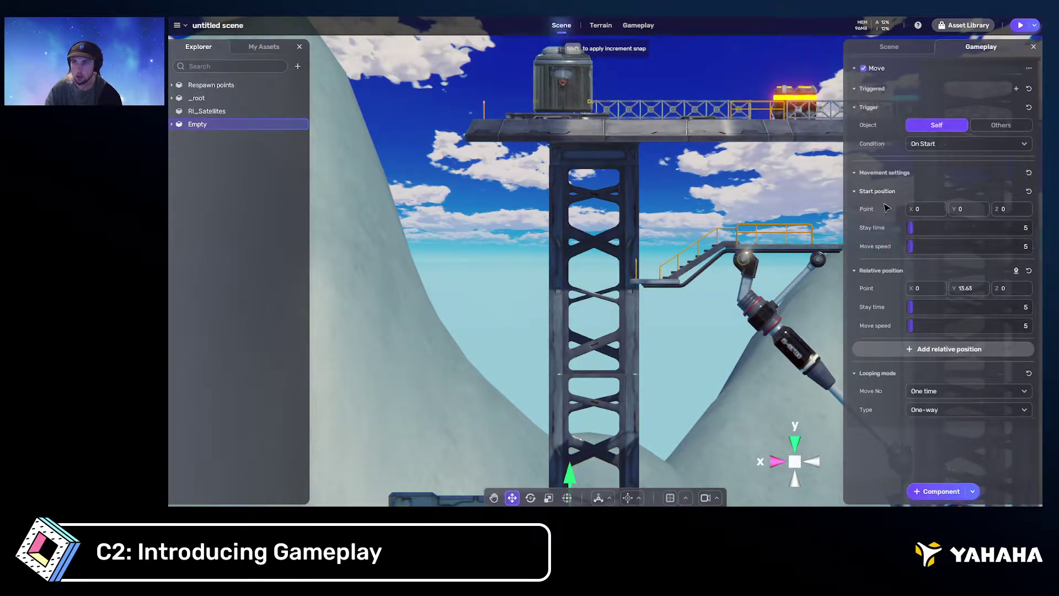
pyautogui.moveTo(892, 307)
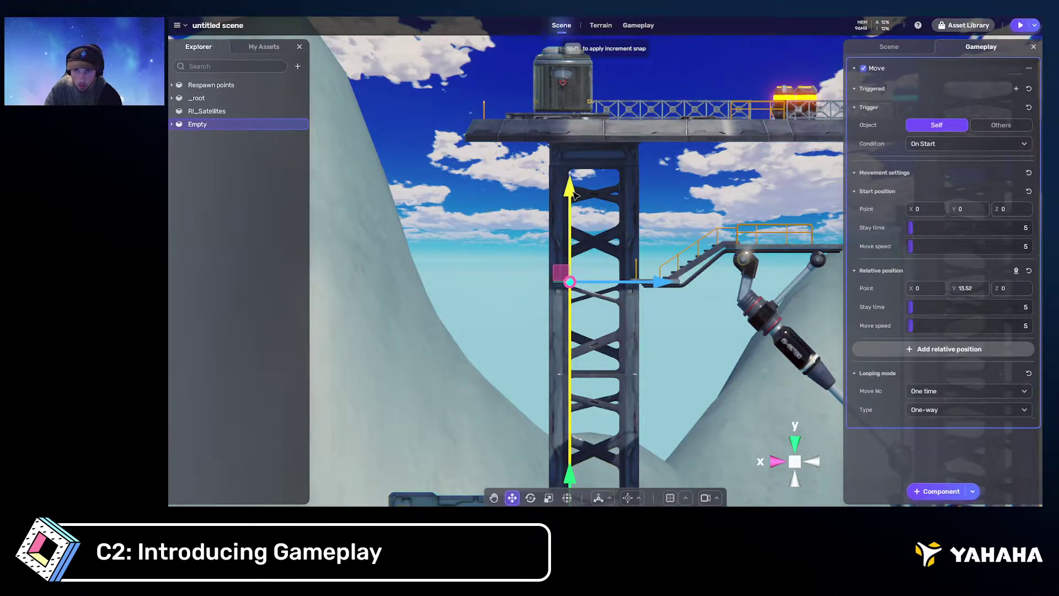
pyautogui.keyDown('alt'); pyautogui.moveTo(615, 212); pyautogui.dragTo(740, 293); pyautogui.keyUp('alt')
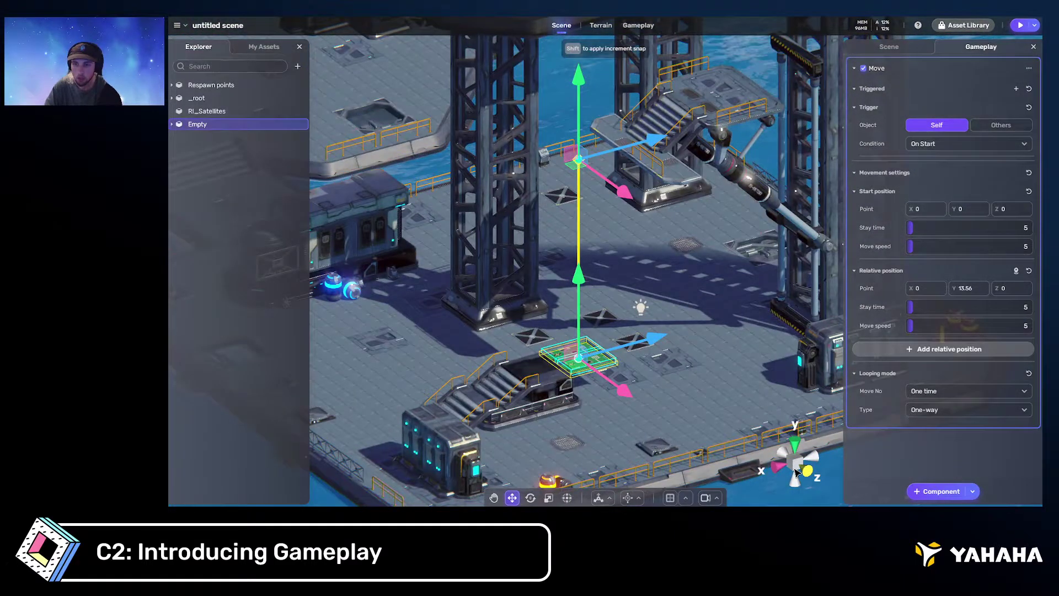
# Play-test the scene from in front of the stair block and walk the character up to the moving platform
pyautogui.click(803, 472)
pyautogui.keyDown('alt'); pyautogui.moveTo(798, 464); pyautogui.dragTo(810, 359); pyautogui.keyUp('alt')
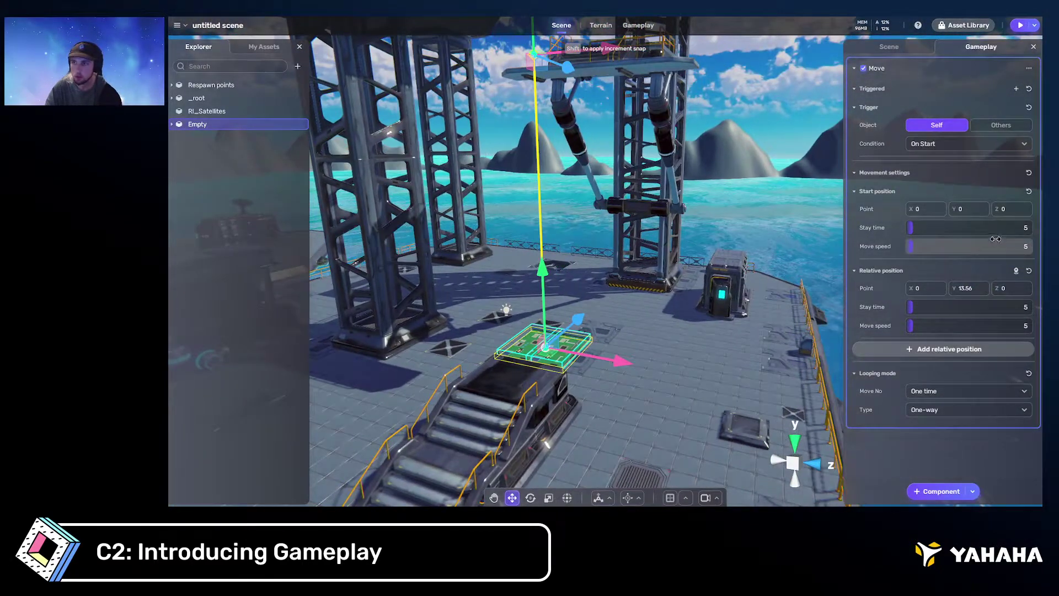
pyautogui.click(1001, 229)
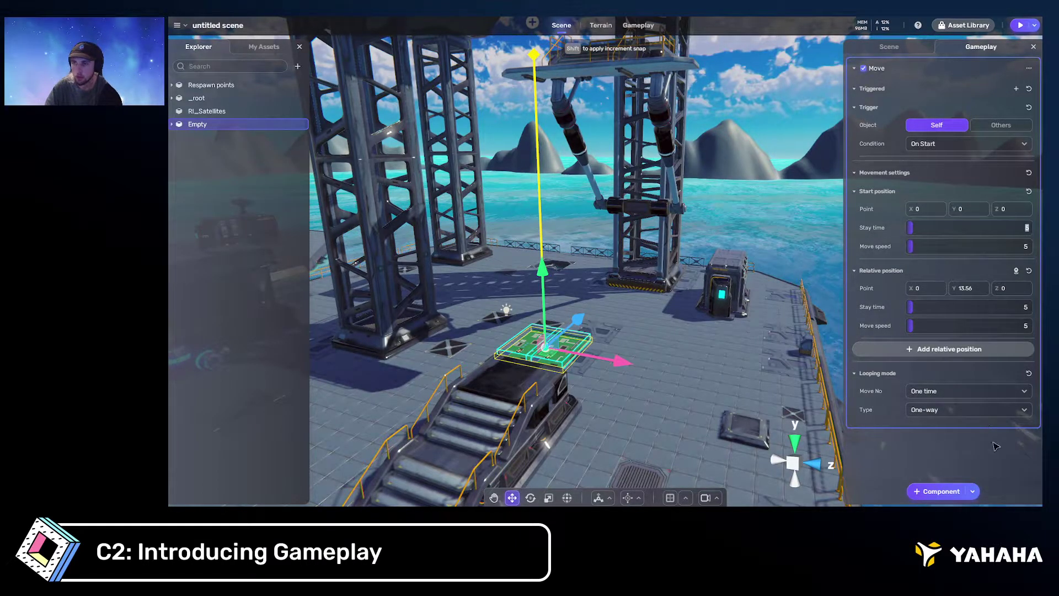
pyautogui.moveTo(728, 278); pyautogui.dragTo(728, 251, button='right')
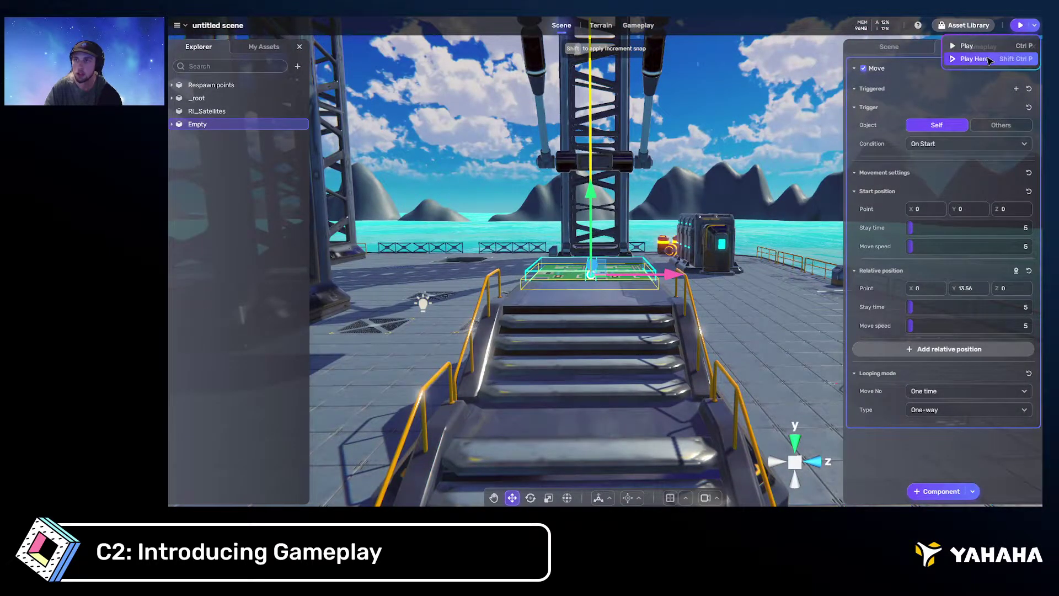
pyautogui.click(974, 58)
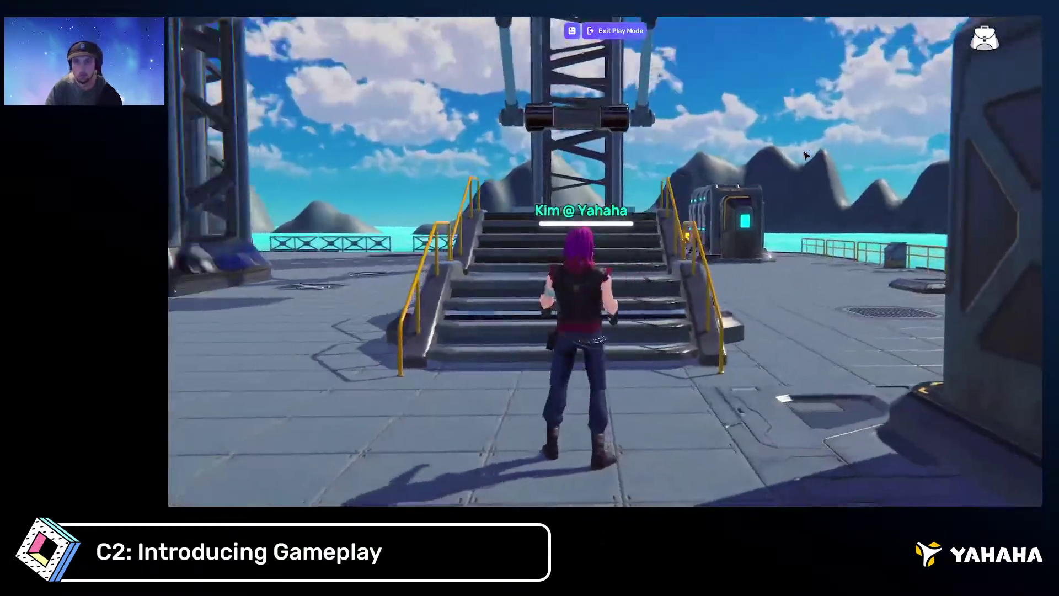
pyautogui.press('w')
pyautogui.moveTo(804, 156); pyautogui.dragTo(791, 74, button='right')
pyautogui.press('w')
pyautogui.press('a')
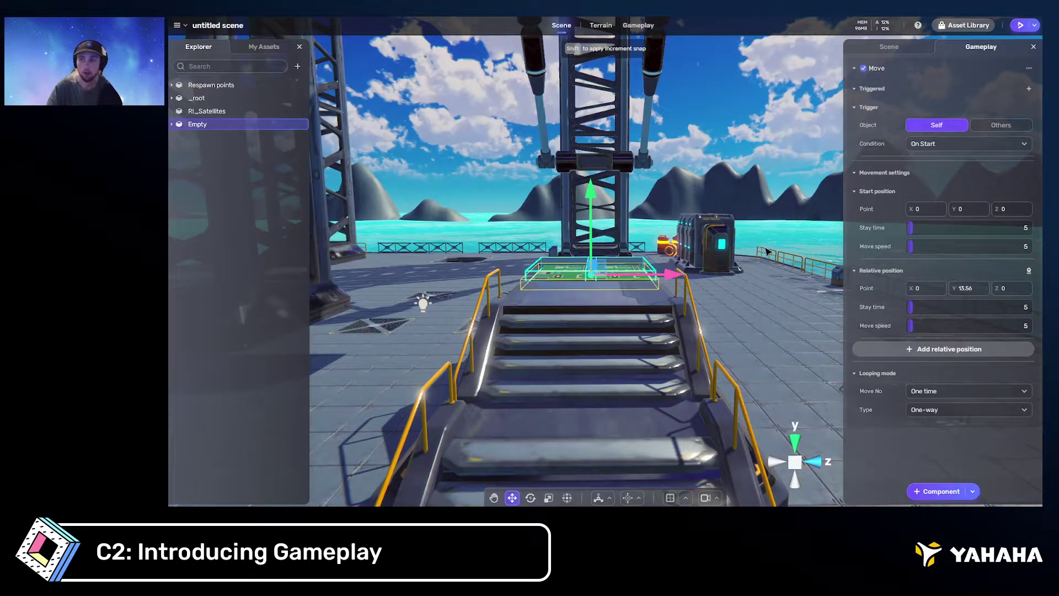
# Add a second relative position to the Move component and raise its point to about 20.59 on Y
pyautogui.scroll(-5, 648, 322)
pyautogui.moveTo(647, 322); pyautogui.dragTo(633, 272, button='right')
pyautogui.scroll(5, 620, 283)
pyautogui.scroll(-5, 620, 281)
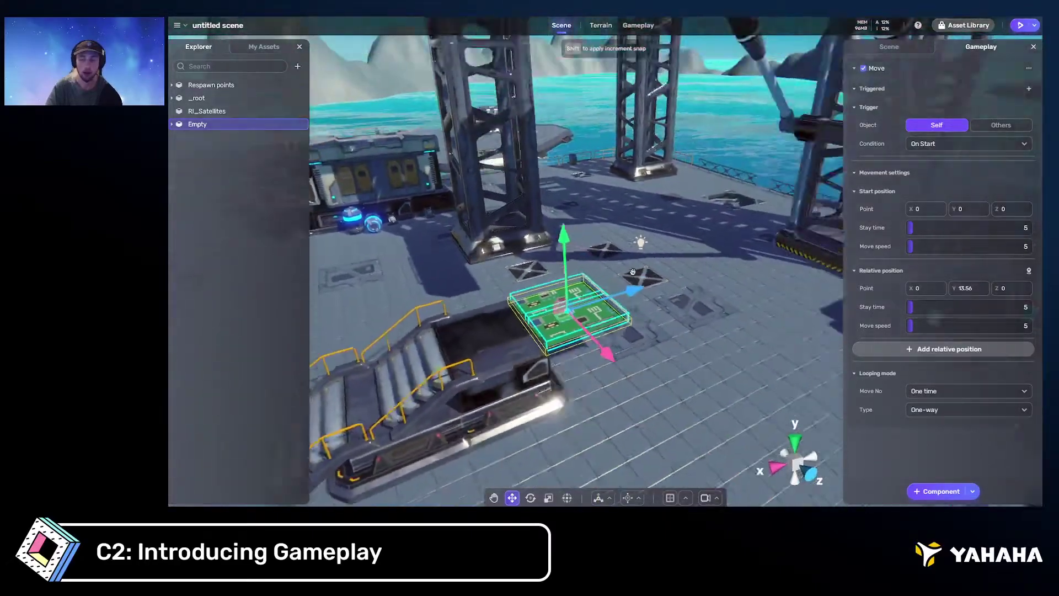
pyautogui.scroll(-5, 632, 271)
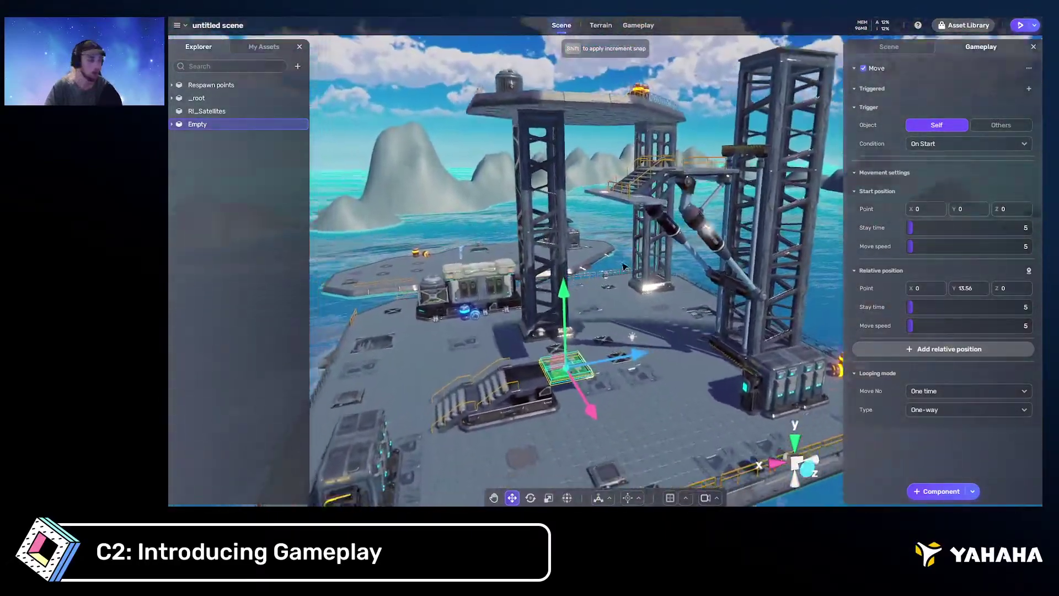
pyautogui.scroll(3, 623, 267)
pyautogui.moveTo(623, 267); pyautogui.dragTo(648, 265, button='right')
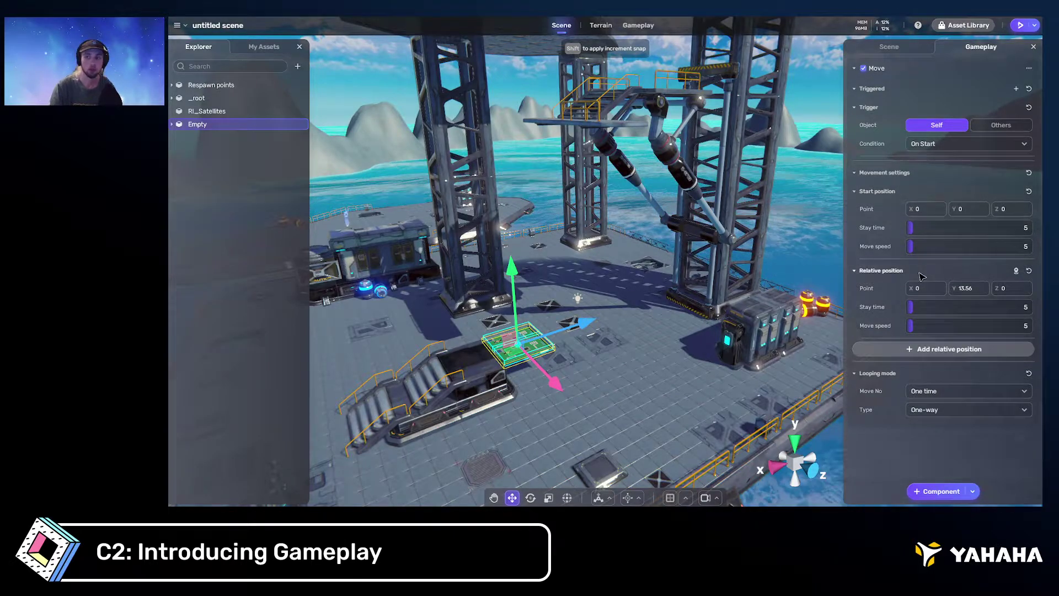
pyautogui.moveTo(662, 250); pyautogui.dragTo(681, 237, button='right')
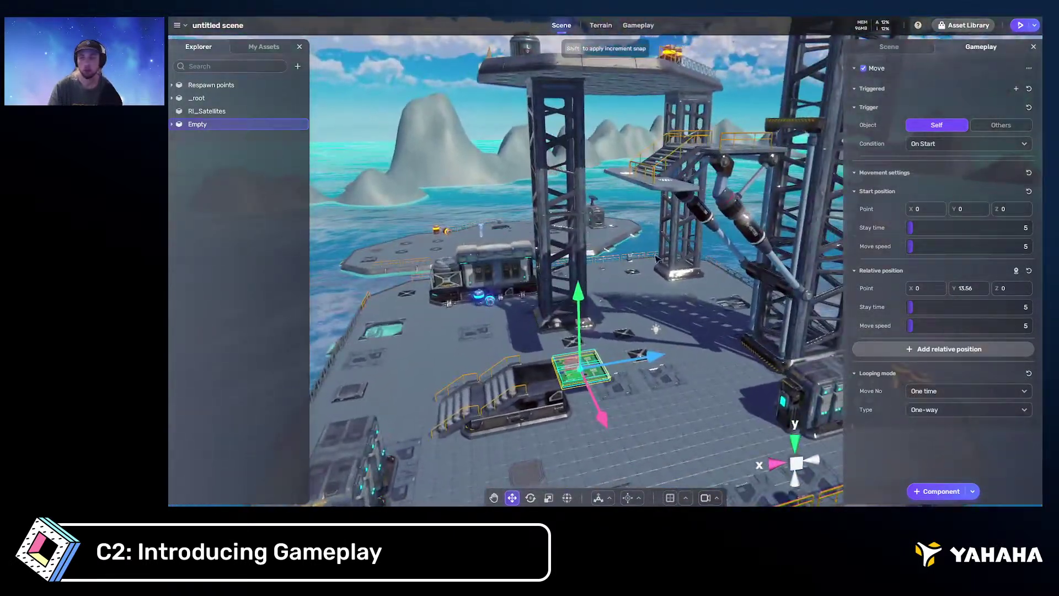
pyautogui.click(921, 271)
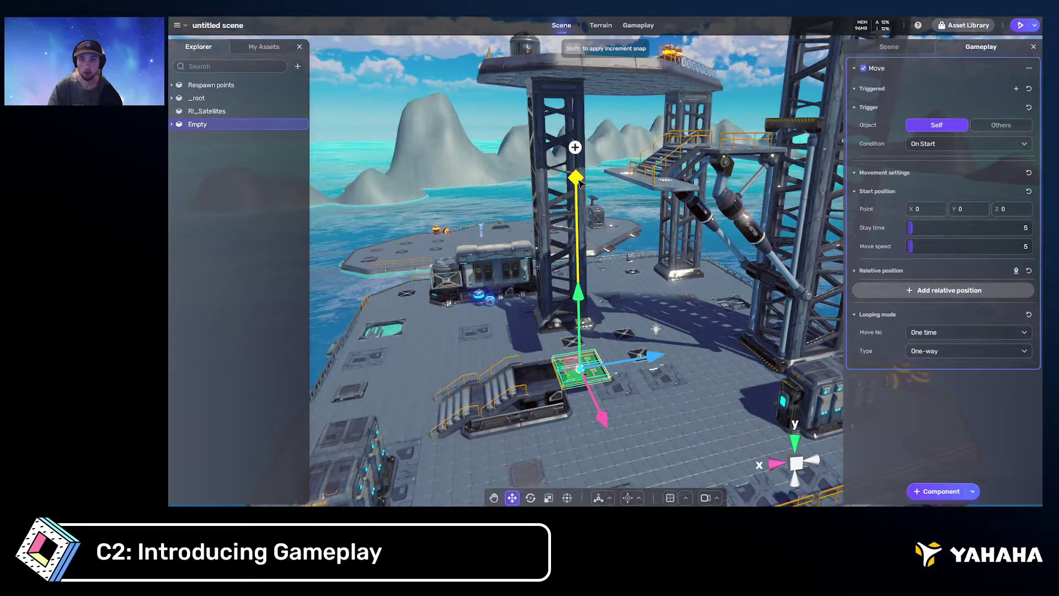
pyautogui.click(926, 290)
pyautogui.moveTo(692, 257); pyautogui.dragTo(665, 165, button='right')
pyautogui.moveTo(655, 158); pyautogui.dragTo(656, 135)
pyautogui.moveTo(730, 146); pyautogui.dragTo(648, 190, button='right')
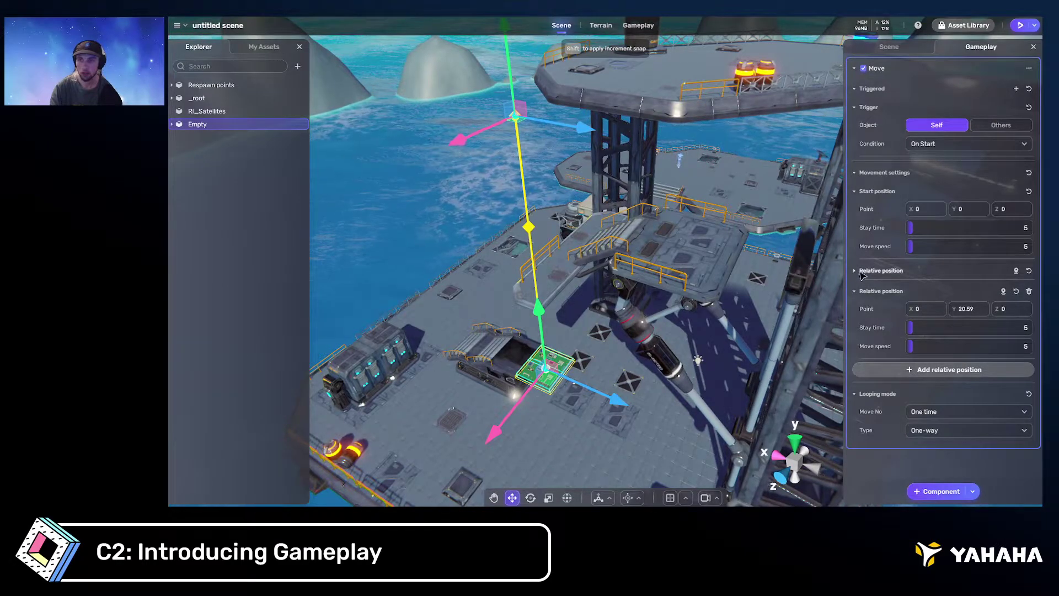
pyautogui.click(880, 270)
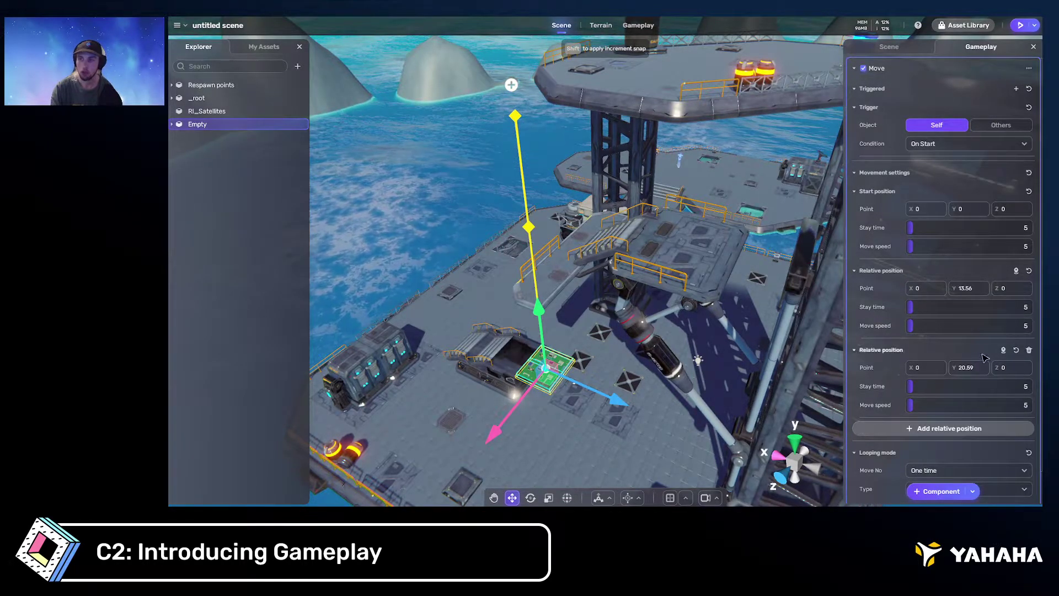
# Set the stay time to 3 for the start position and both relative positions
pyautogui.scroll(10, 704, 314)
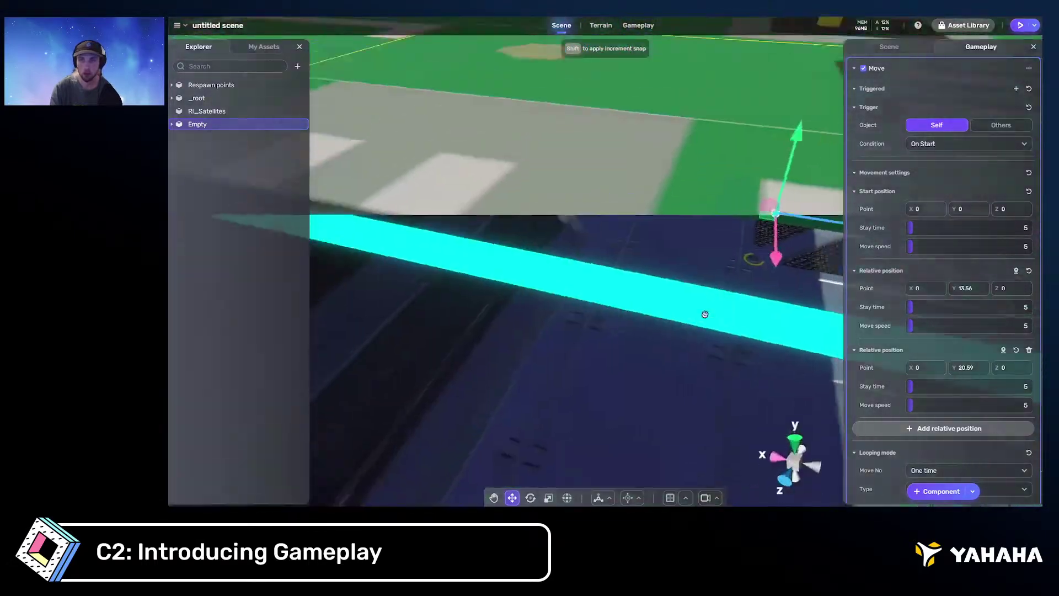
pyautogui.press('s')
pyautogui.moveTo(705, 314); pyautogui.dragTo(921, 229, button='right')
pyautogui.press('d')
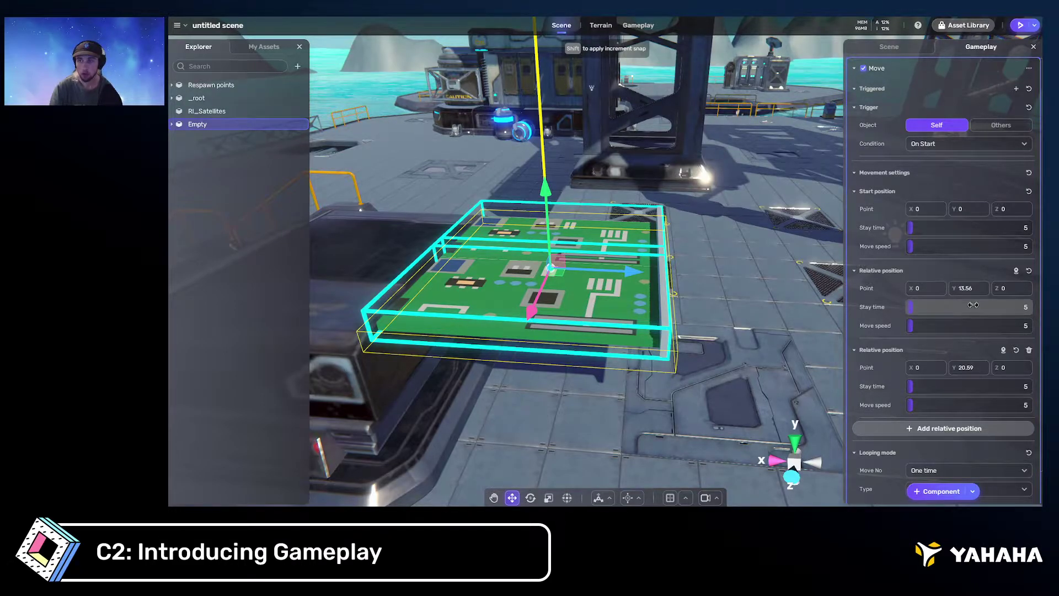
pyautogui.moveTo(727, 270); pyautogui.dragTo(722, 319, button='right')
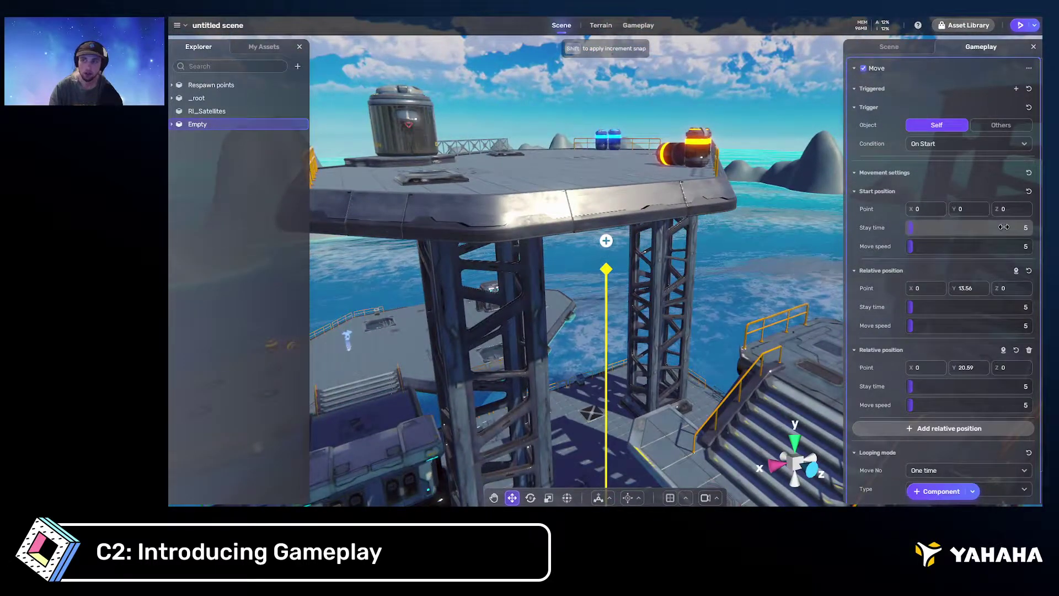
pyautogui.click(1026, 231)
pyautogui.write('3')
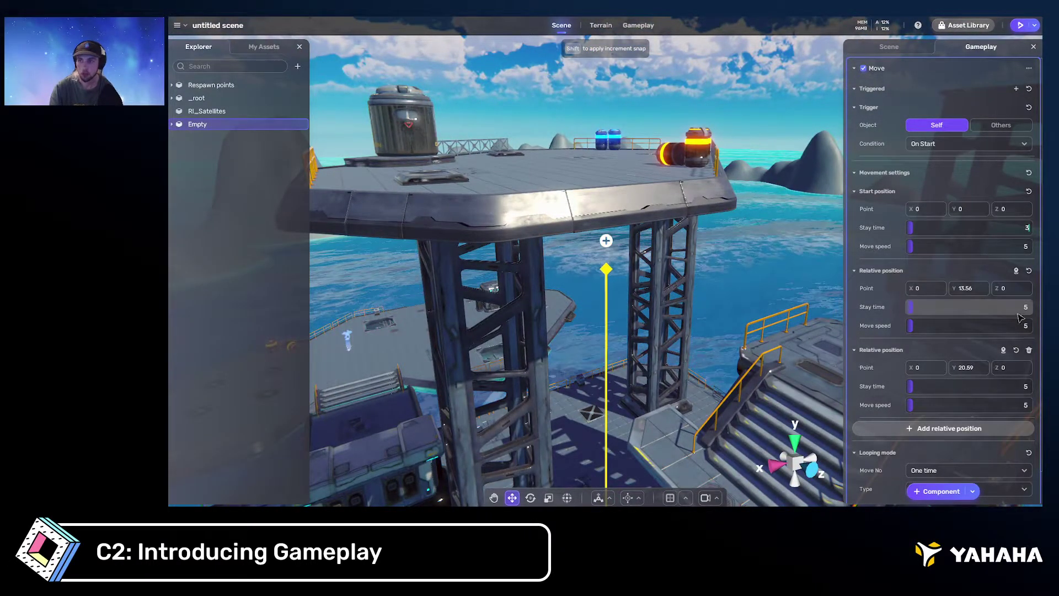
pyautogui.click(1024, 309)
pyautogui.write('3')
pyautogui.click(1025, 387)
pyautogui.write('3')
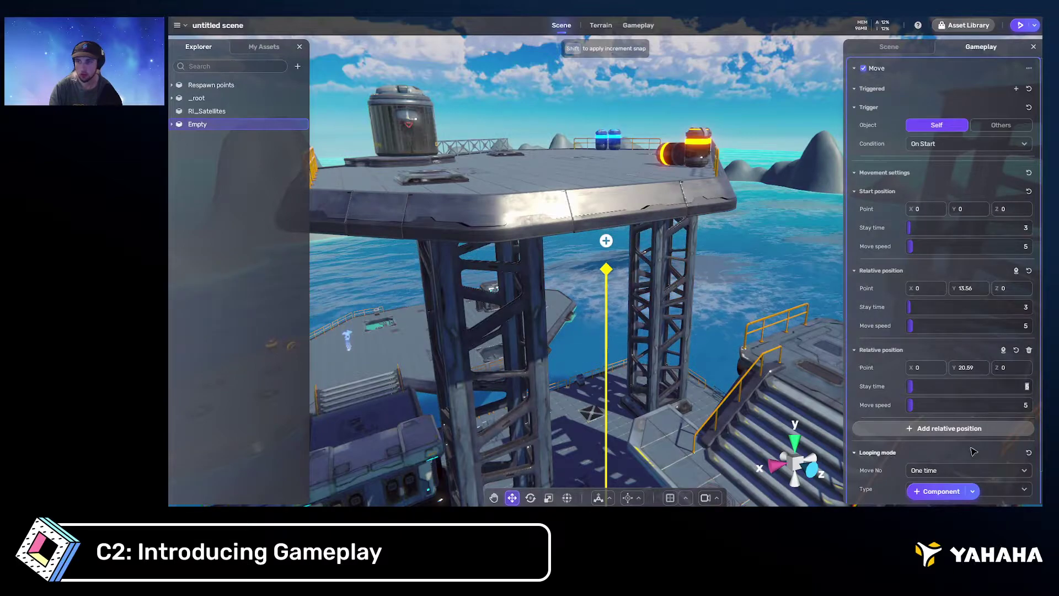
# Configure the Move component's looping mode to infinite times with the Two-way type
pyautogui.moveTo(788, 309)
pyautogui.mouseDown(button='right')
pyautogui.moveTo(789, 361)
pyautogui.moveTo(752, 385)
pyautogui.moveTo(659, 315)
pyautogui.moveTo(819, 317)
pyautogui.moveTo(774, 316)
pyautogui.mouseUp(button='right')
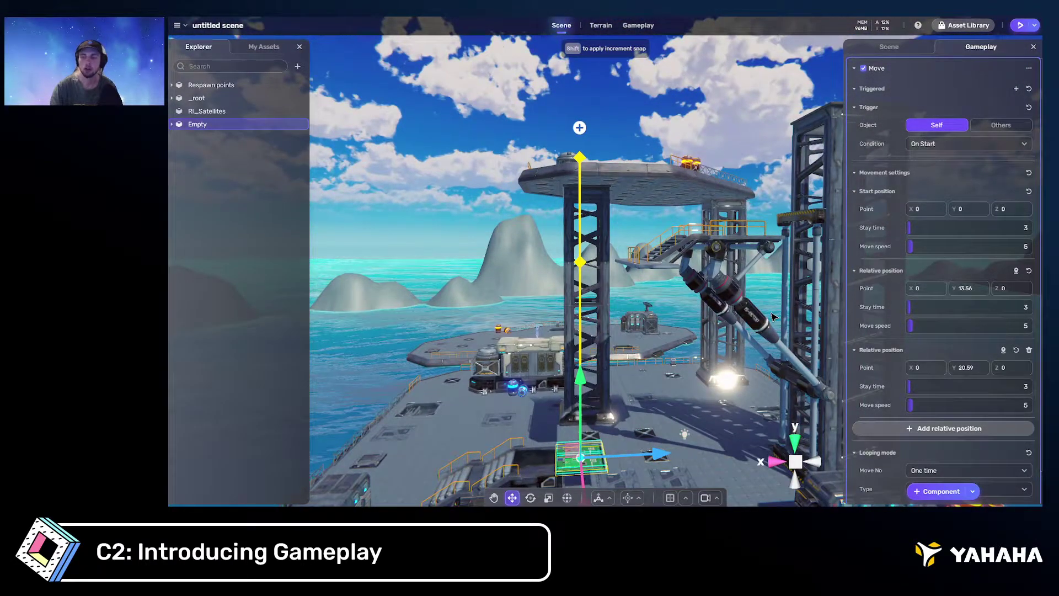
pyautogui.scroll(-1, 882, 351)
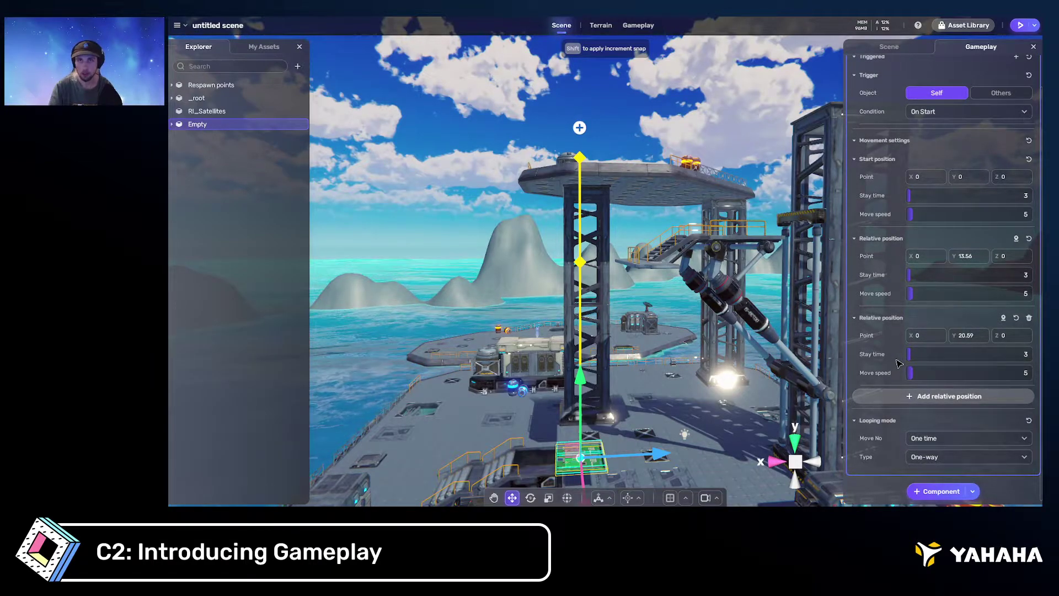
pyautogui.click(949, 441)
pyautogui.click(949, 472)
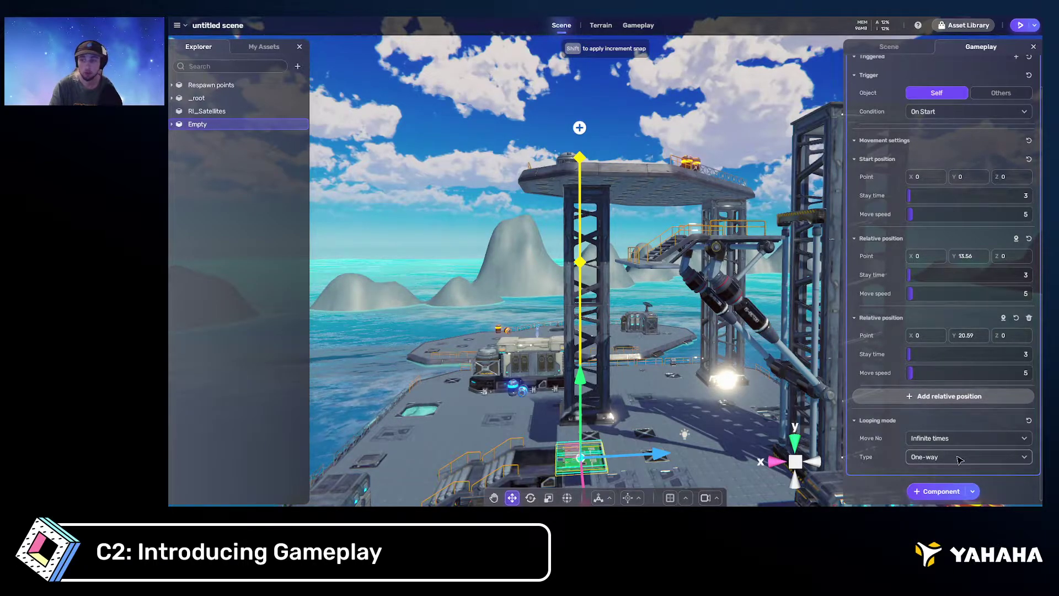
pyautogui.click(950, 456)
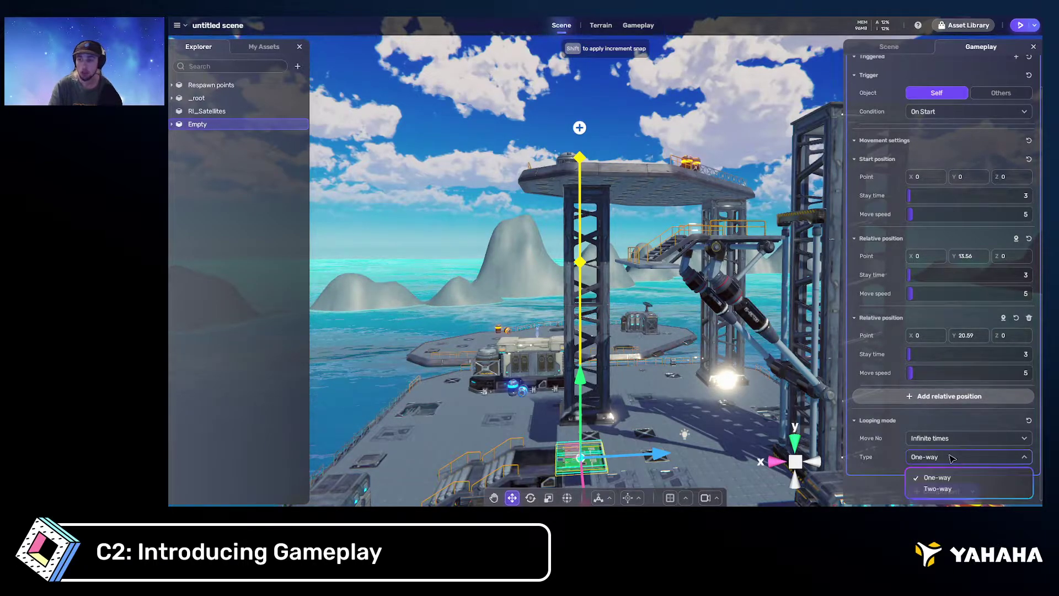
pyautogui.click(932, 489)
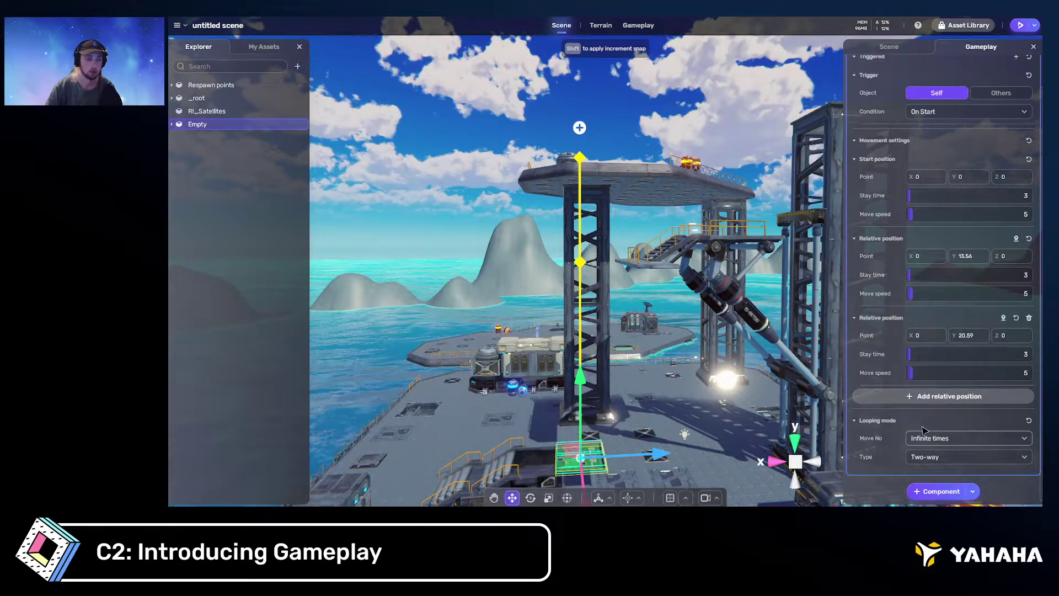
# Play-test the looping lift from the stair block and exit play mode
pyautogui.moveTo(665, 353); pyautogui.dragTo(686, 344, button='right')
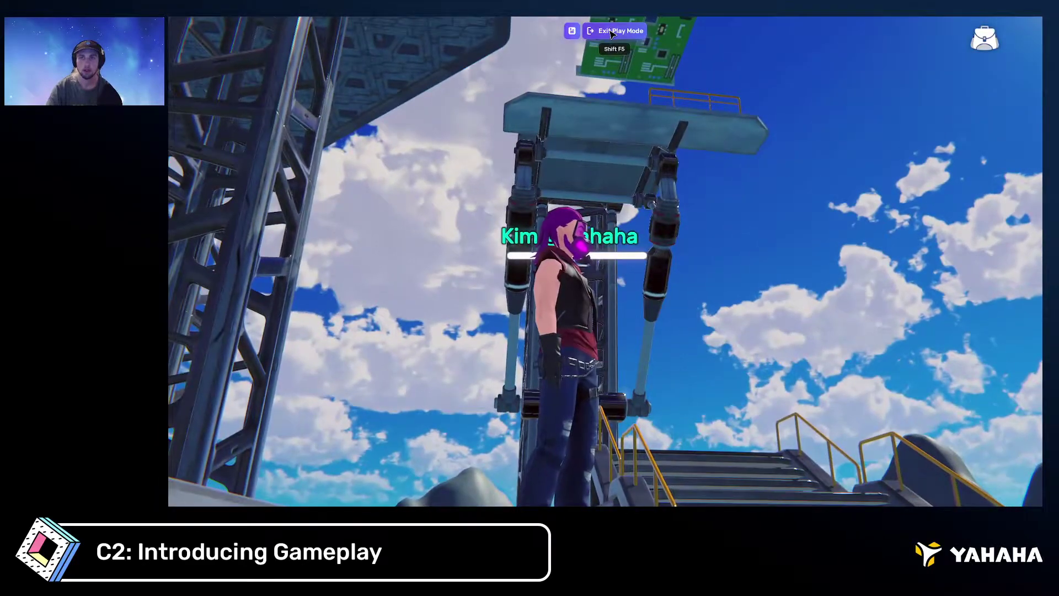
pyautogui.click(611, 32)
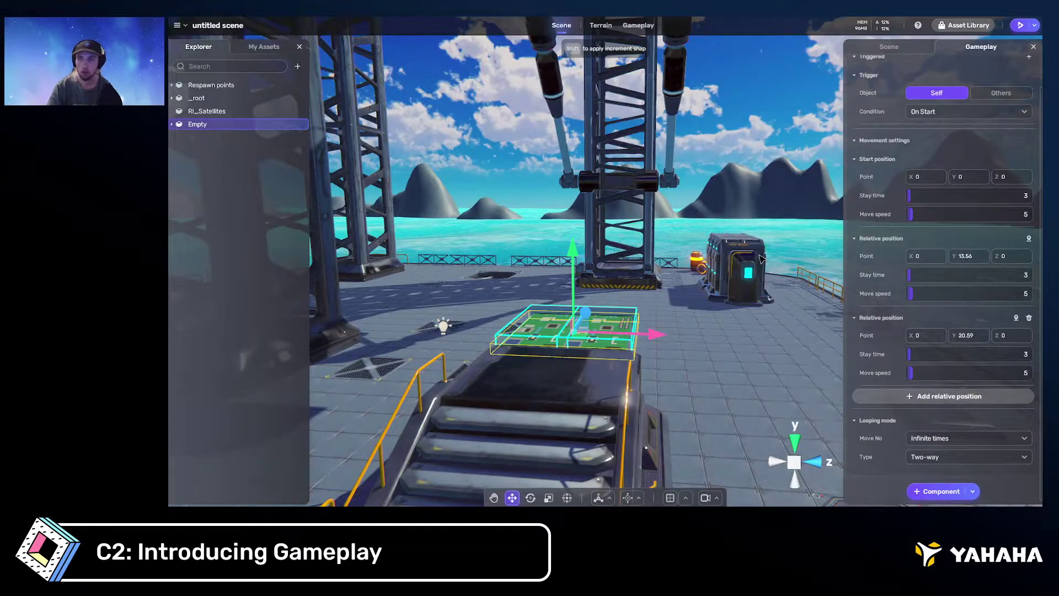
# Examine the lift platform, stair block and surrounding towers from several distances and angles
pyautogui.moveTo(761, 258); pyautogui.dragTo(677, 291, button='right')
pyautogui.press('s')
pyautogui.press('w')
pyautogui.press('s')
pyautogui.press('s')
pyautogui.press('w')
pyautogui.press('w')
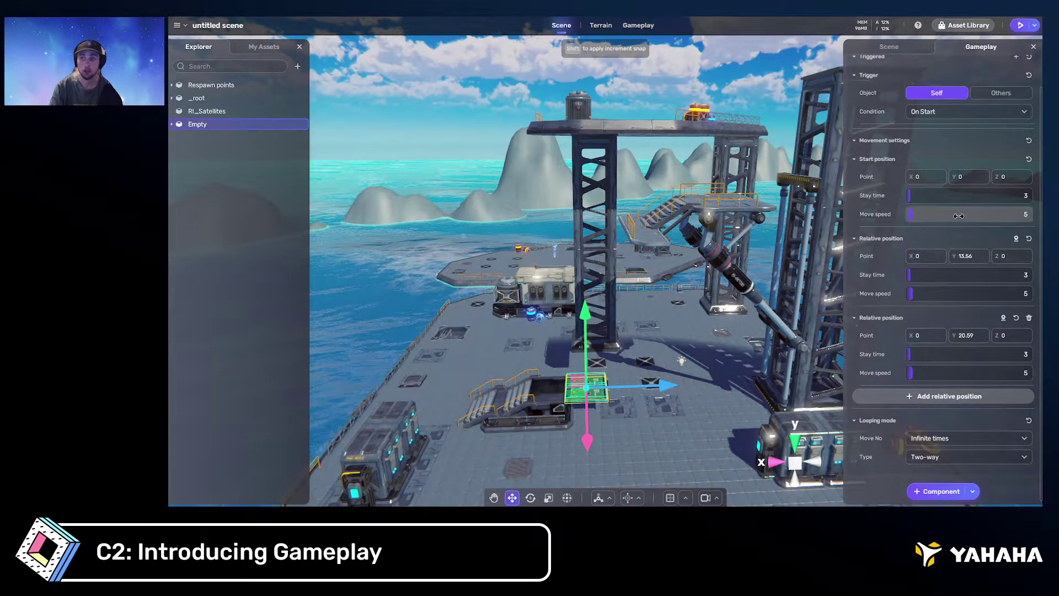
pyautogui.moveTo(687, 301); pyautogui.dragTo(681, 333, button='right')
pyautogui.press('w')
pyautogui.press('s')
pyautogui.press('w')
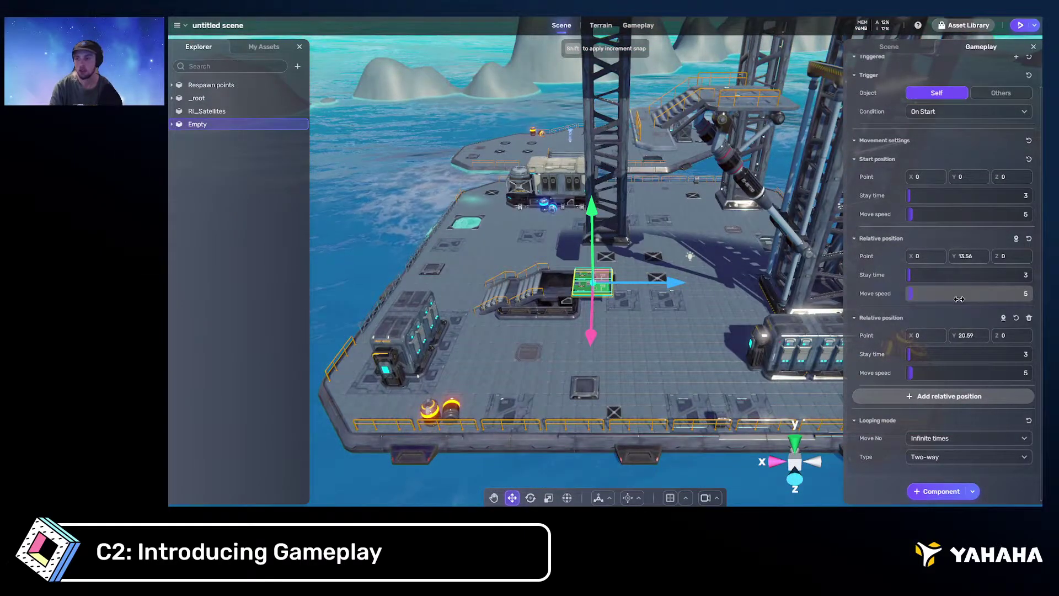
# Set the move speed of the second relative position to 30
pyautogui.click(972, 373)
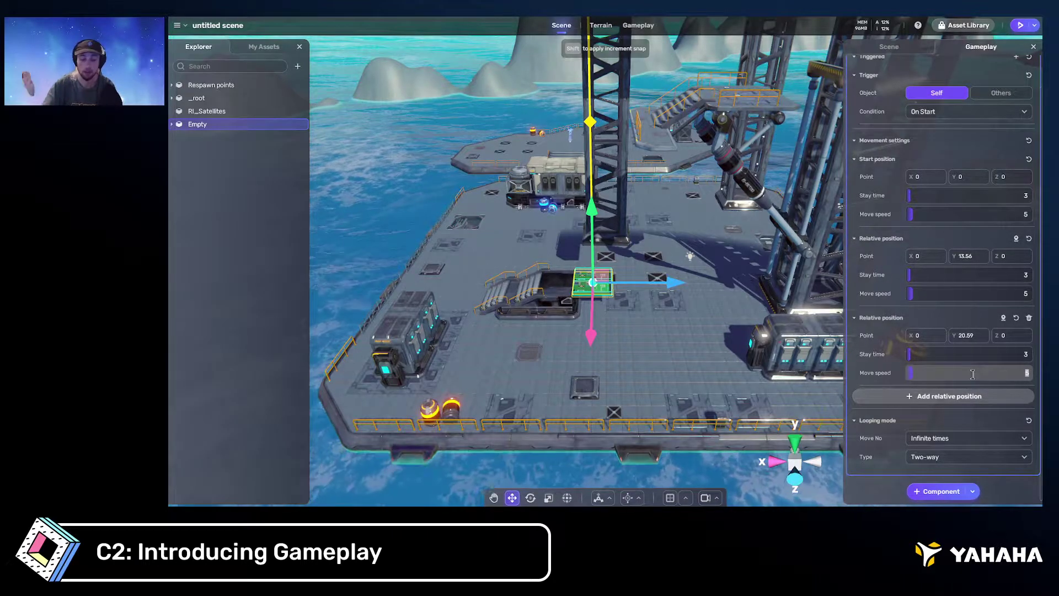
pyautogui.write('390')
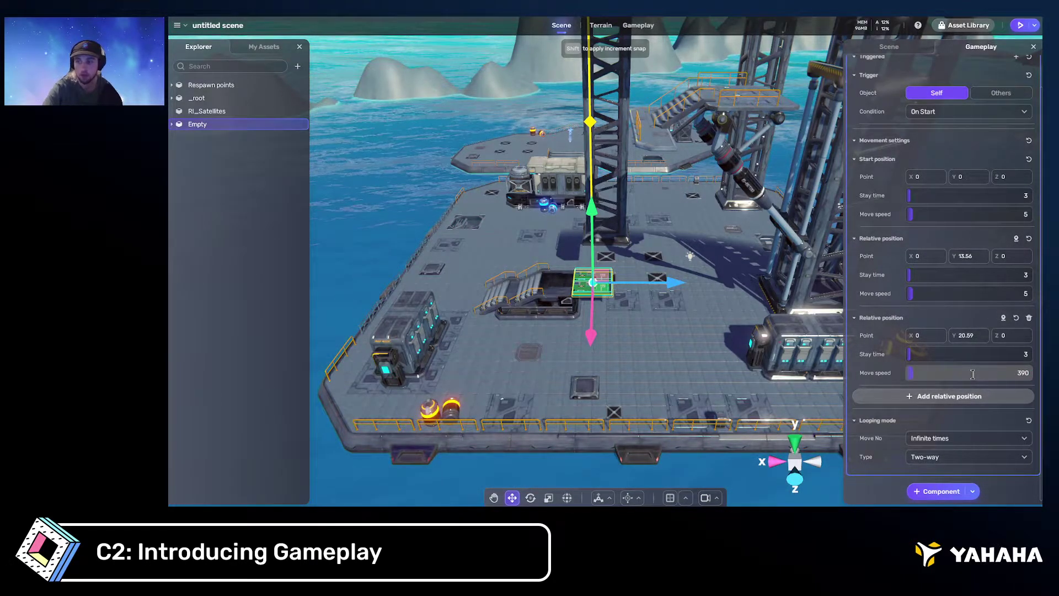
pyautogui.press('BackSpace')
pyautogui.press('BackSpace')
pyautogui.write('0')
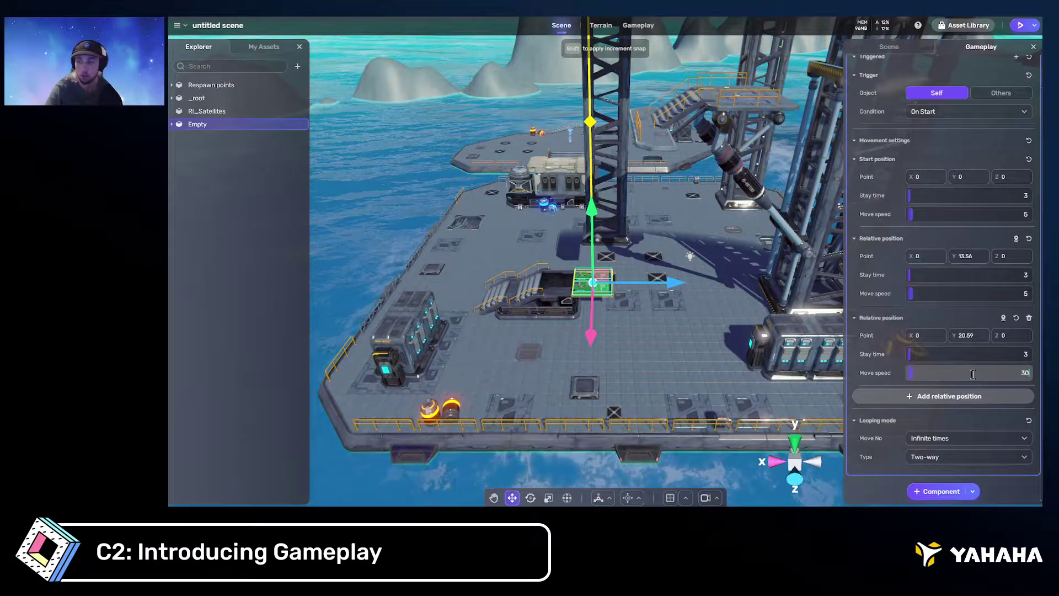
pyautogui.press('Return')
# Play-test the lift's faster top stage, walk down the stair block to the deck and exit play mode
pyautogui.moveTo(643, 196); pyautogui.dragTo(748, 169, button='right')
pyautogui.press('w')
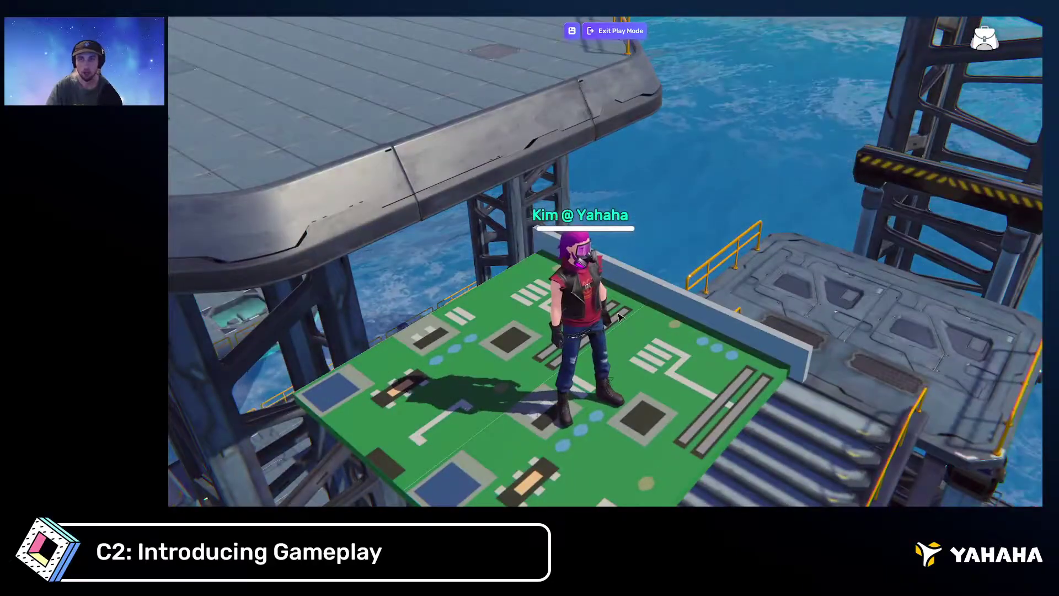
pyautogui.moveTo(618, 313); pyautogui.dragTo(622, 309, button='right')
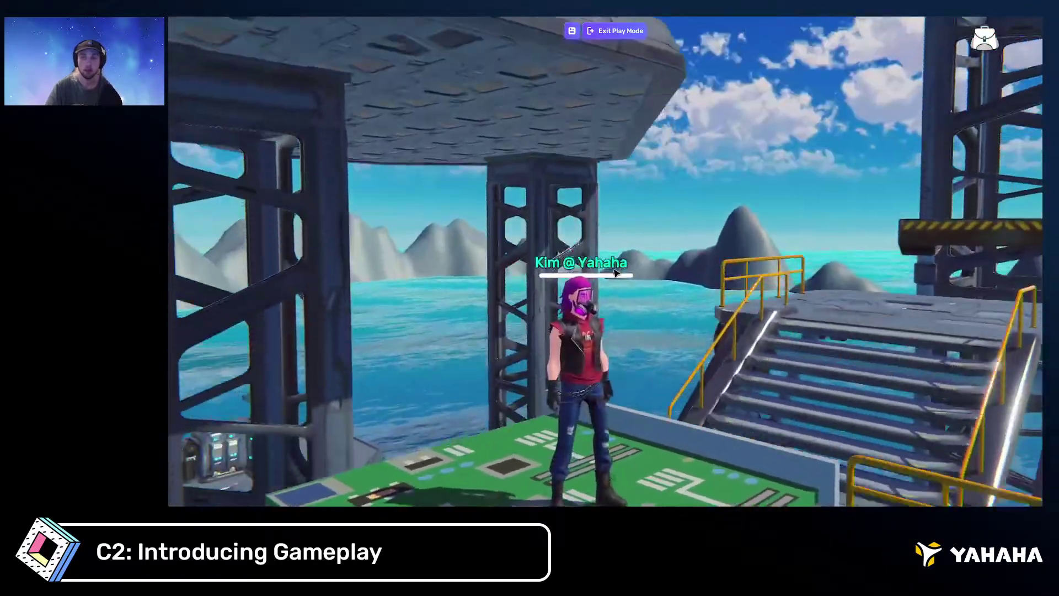
pyautogui.moveTo(615, 273); pyautogui.dragTo(538, 327, button='right')
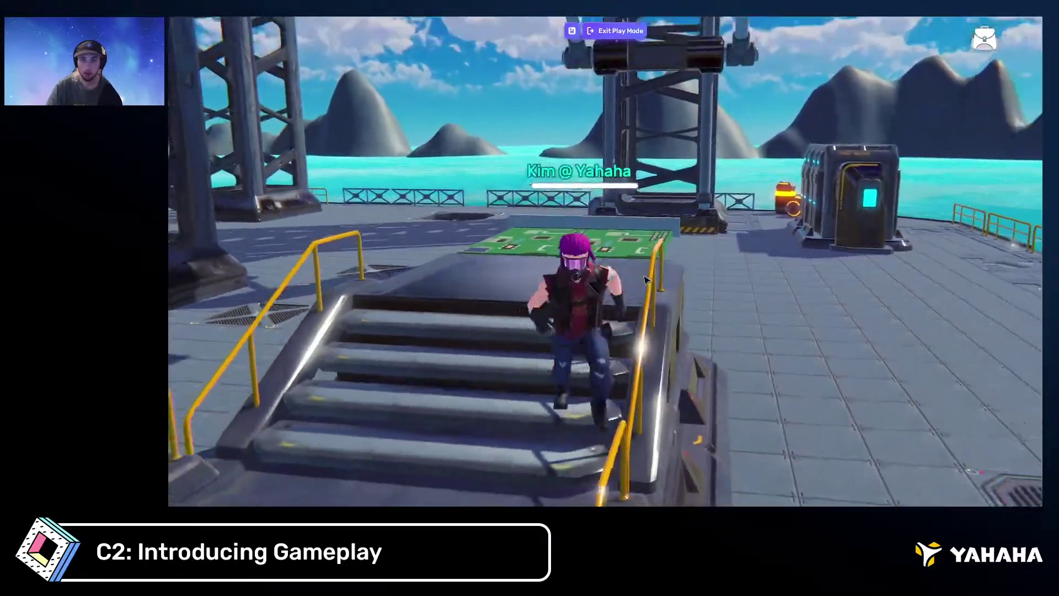
pyautogui.press('s')
pyautogui.press('d')
pyautogui.moveTo(647, 280); pyautogui.dragTo(604, 283, button='right')
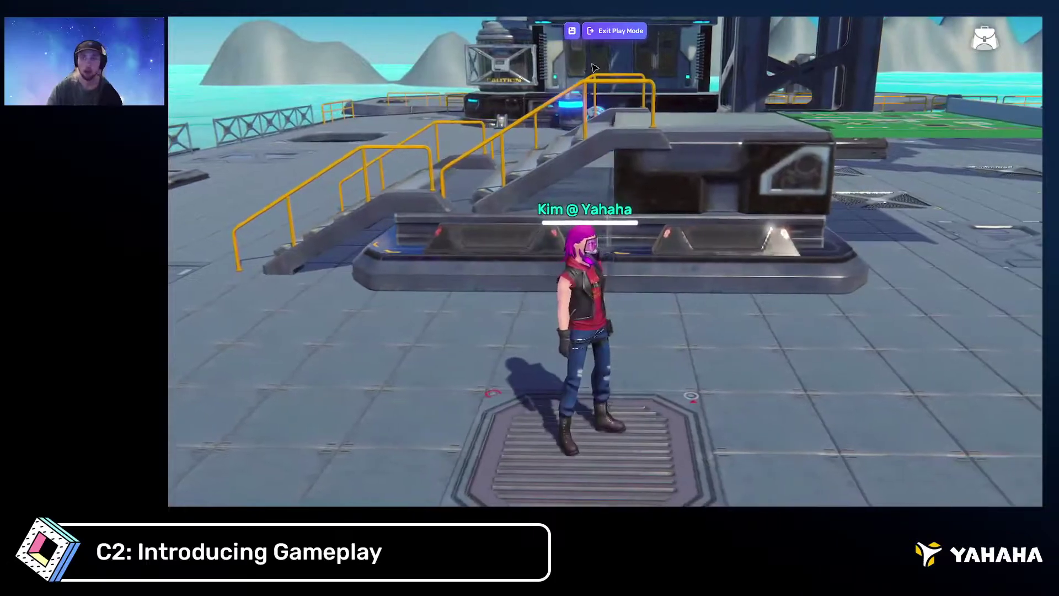
pyautogui.click(615, 31)
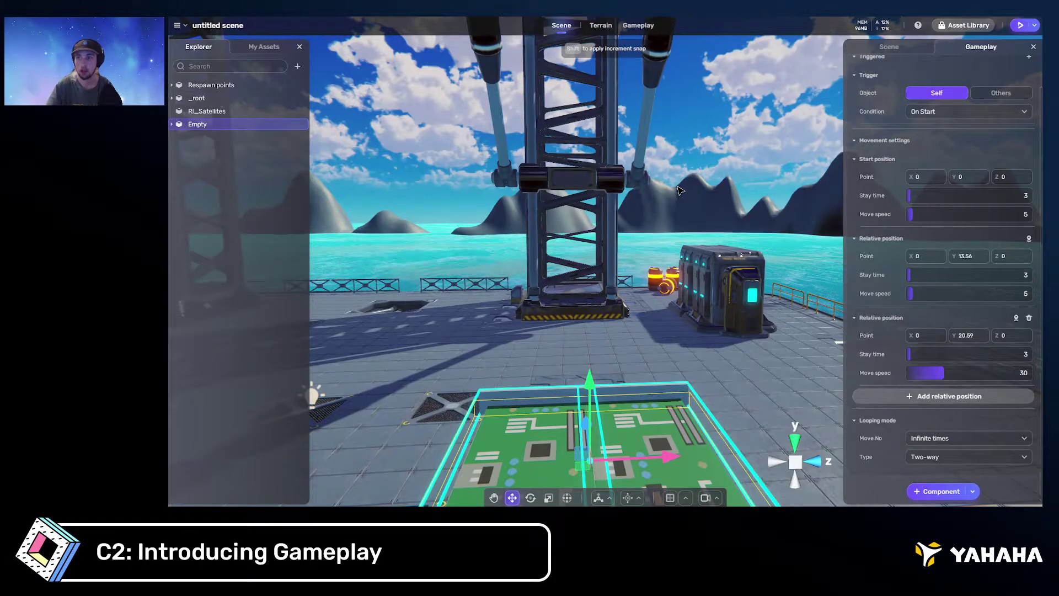
# Review the trigger condition options available for the lift's Move component
pyautogui.scroll(1, 949, 145)
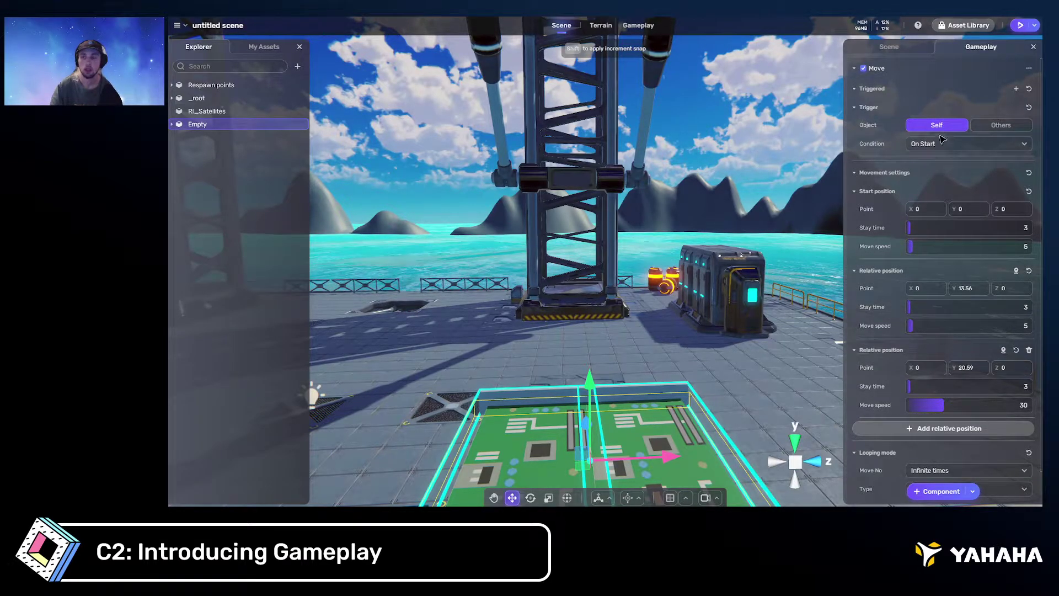
pyautogui.click(955, 146)
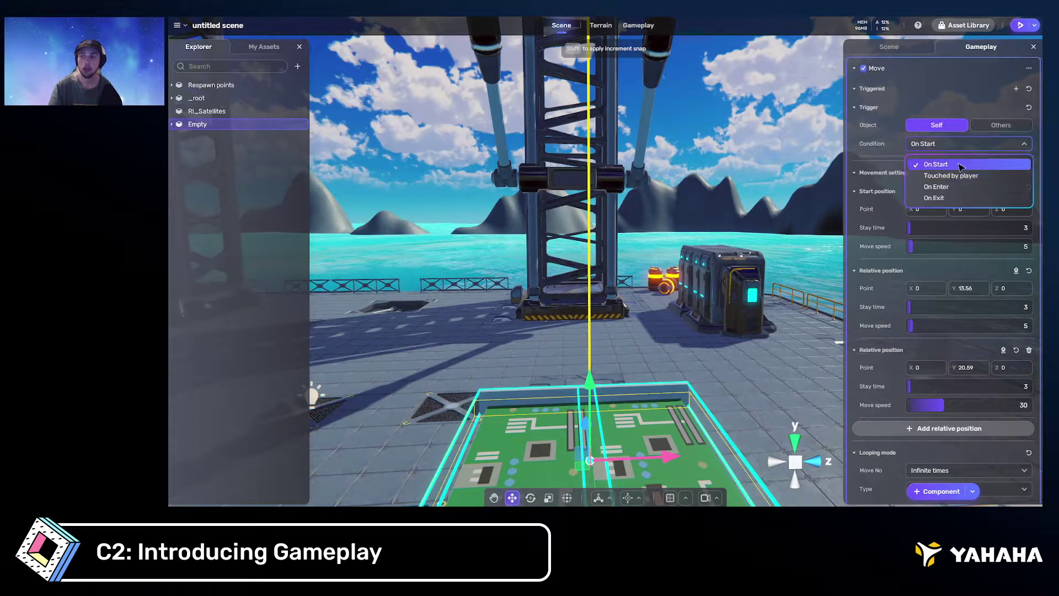
pyautogui.click(904, 157)
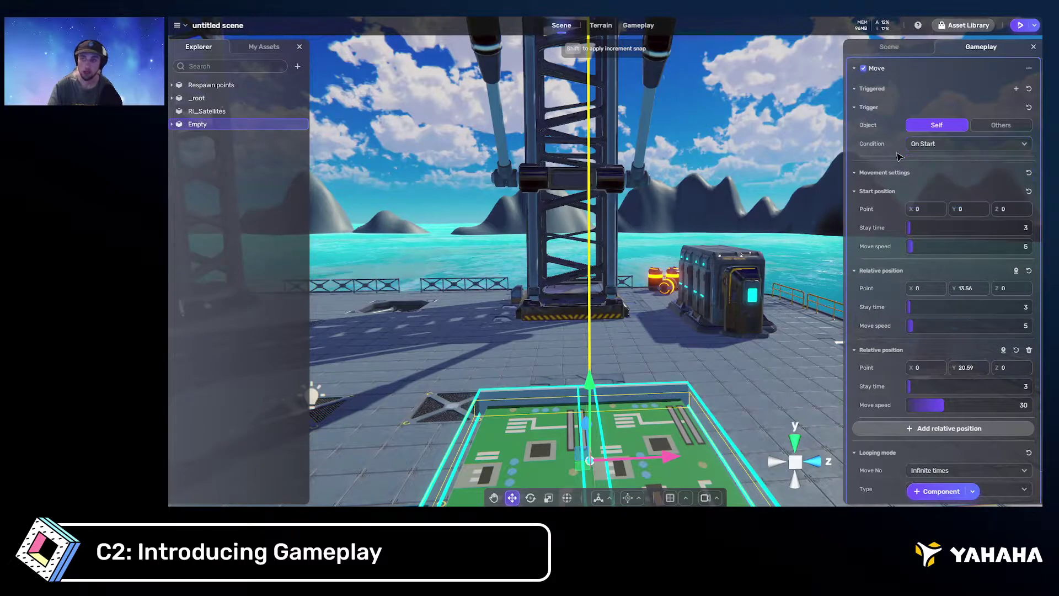
pyautogui.click(960, 146)
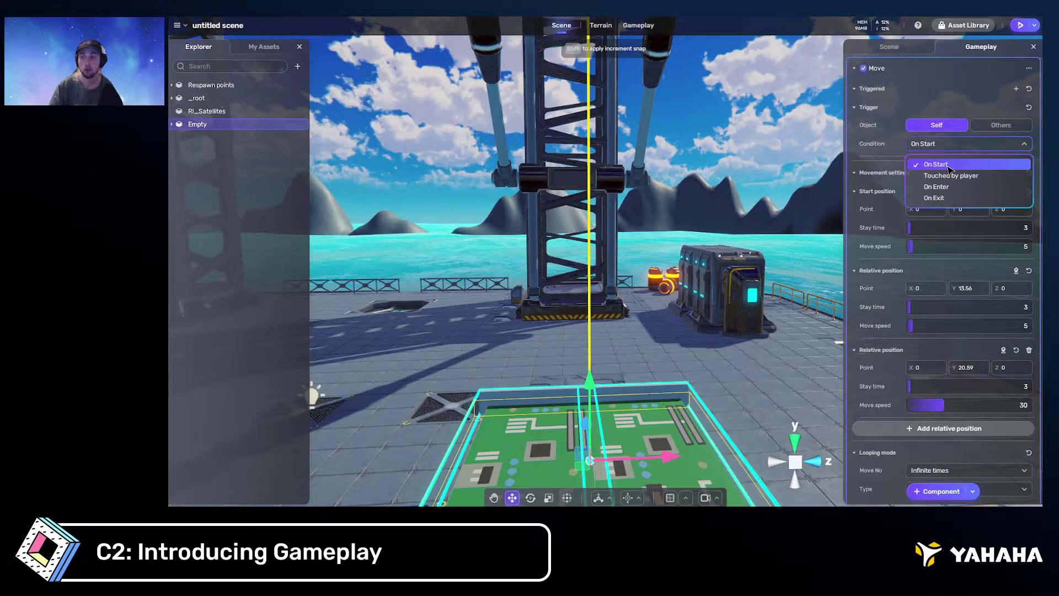
pyautogui.click(949, 149)
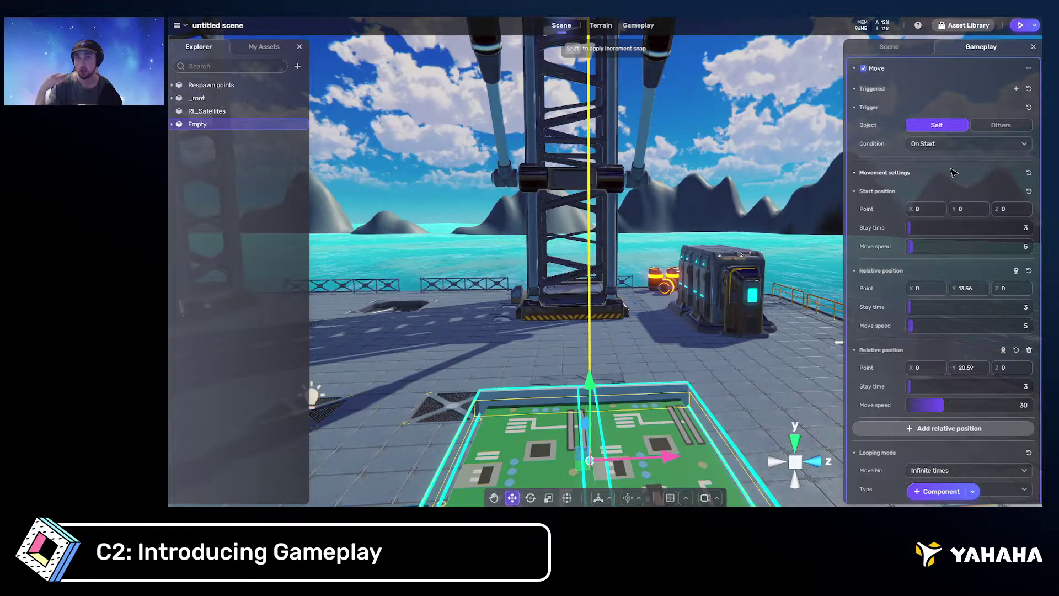
pyautogui.click(971, 145)
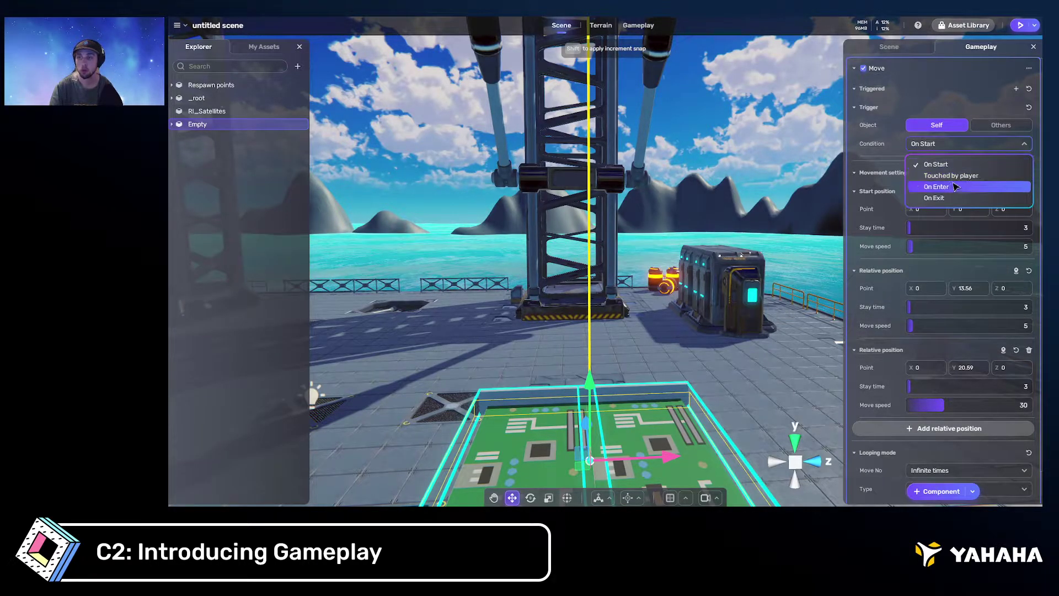
pyautogui.click(961, 145)
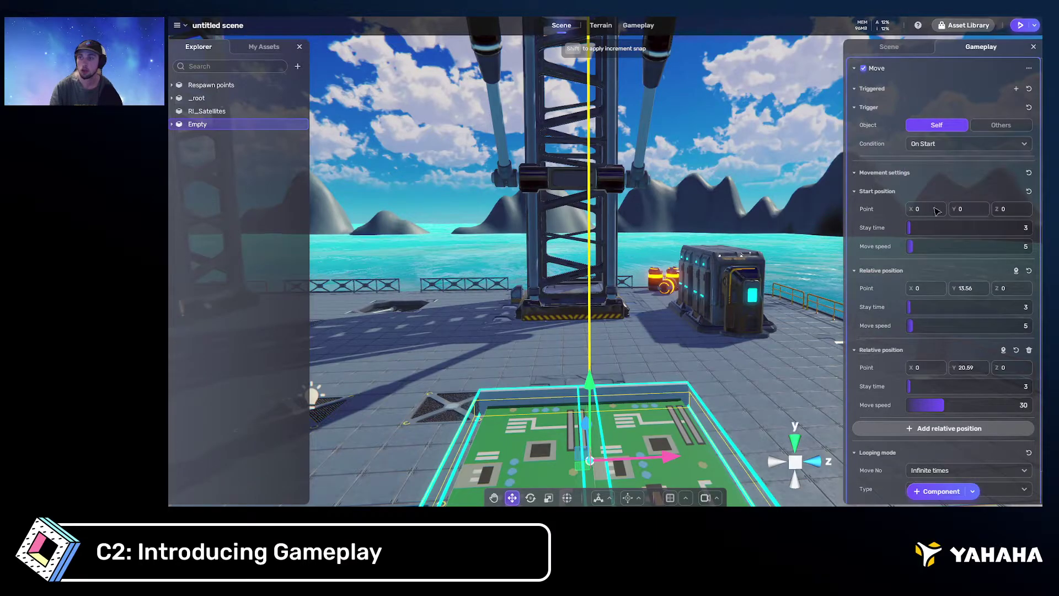
# Close the lift's gameplay settings and search the Asset Library for "water wheel" models
pyautogui.moveTo(770, 243); pyautogui.dragTo(671, 168, button='right')
pyautogui.press('s')
pyautogui.press('s')
pyautogui.click(1033, 46)
pyautogui.press('w')
pyautogui.press('w')
pyautogui.click(963, 25)
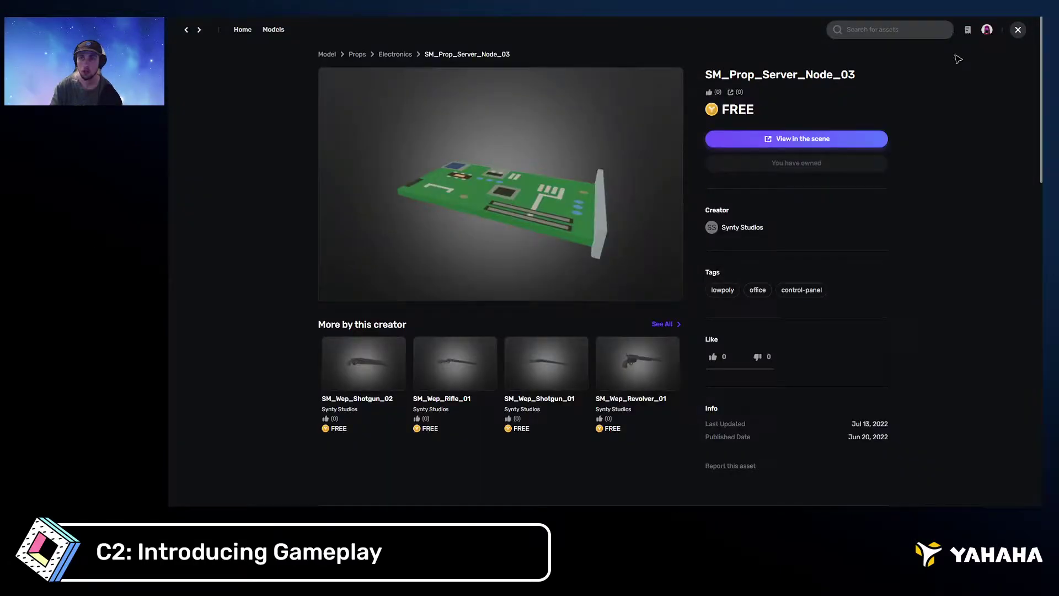
pyautogui.click(884, 27)
pyautogui.write('wata')
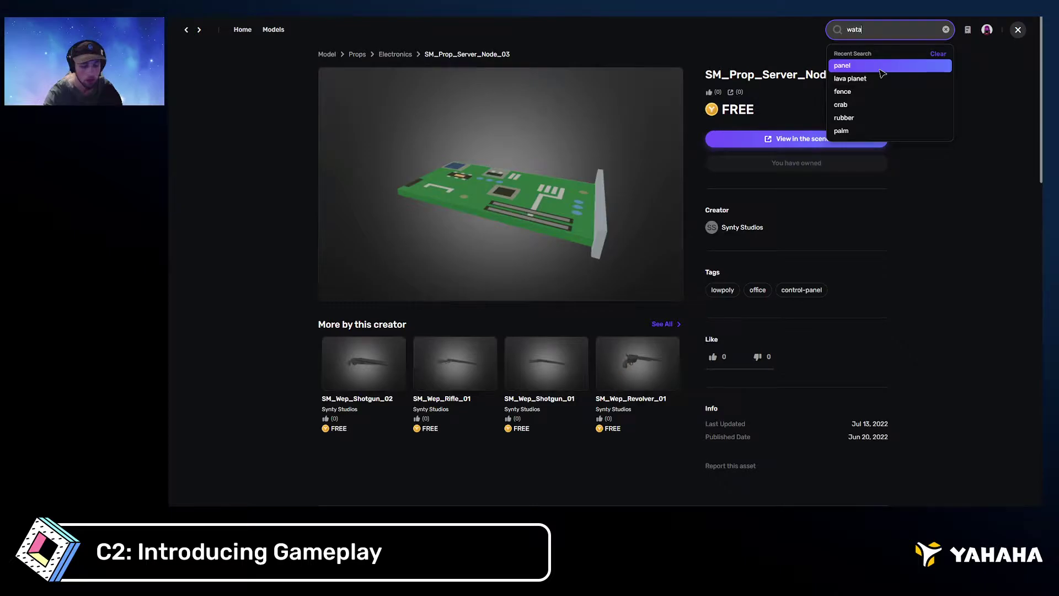
pyautogui.press('BackSpace')
pyautogui.write('er')
pyautogui.press('BackSpace')
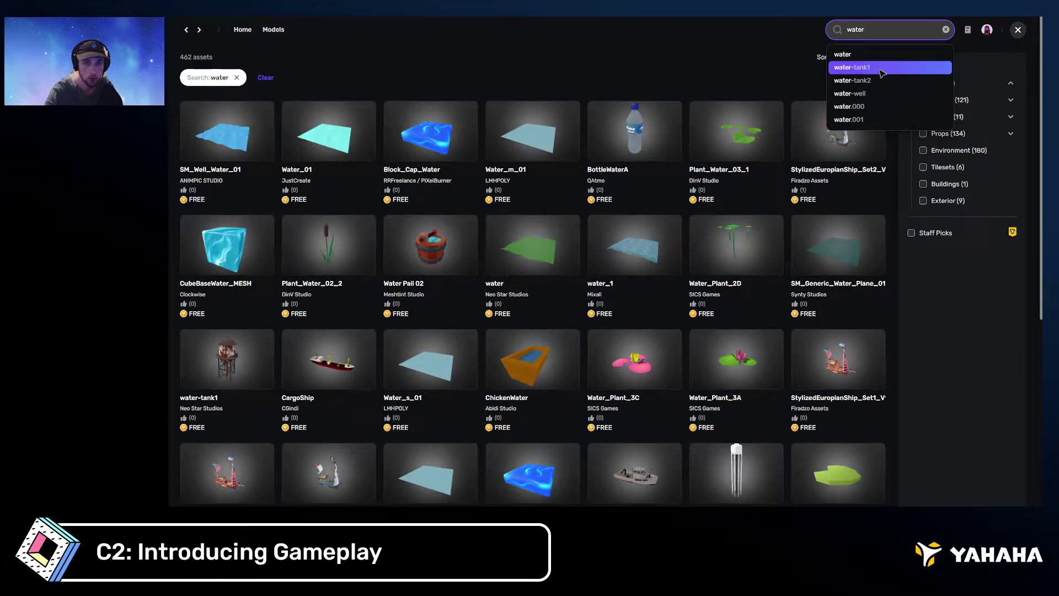
pyautogui.write('wheel')
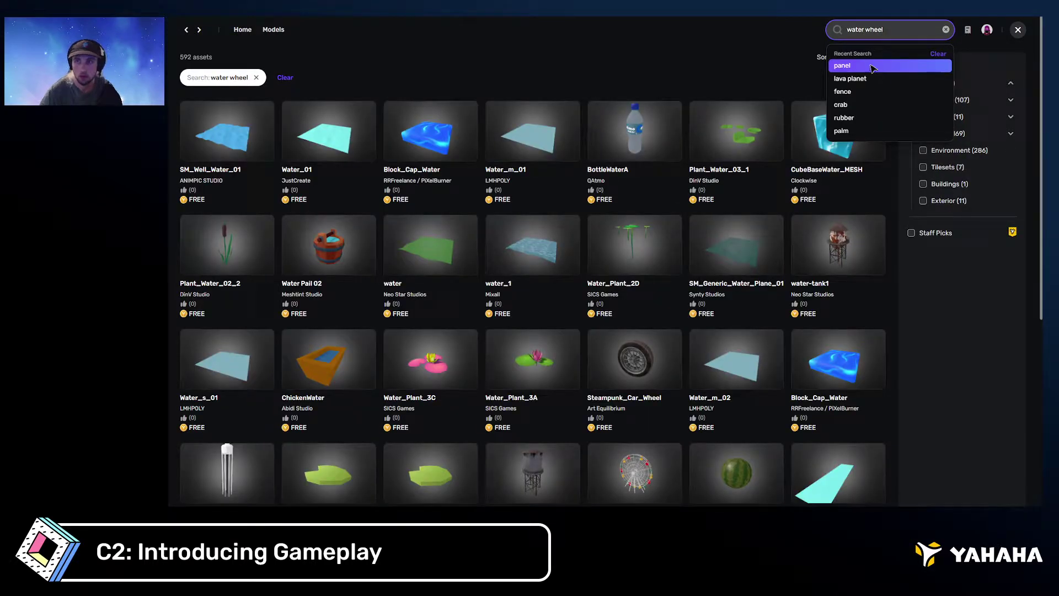
pyautogui.scroll(-5, 716, 182)
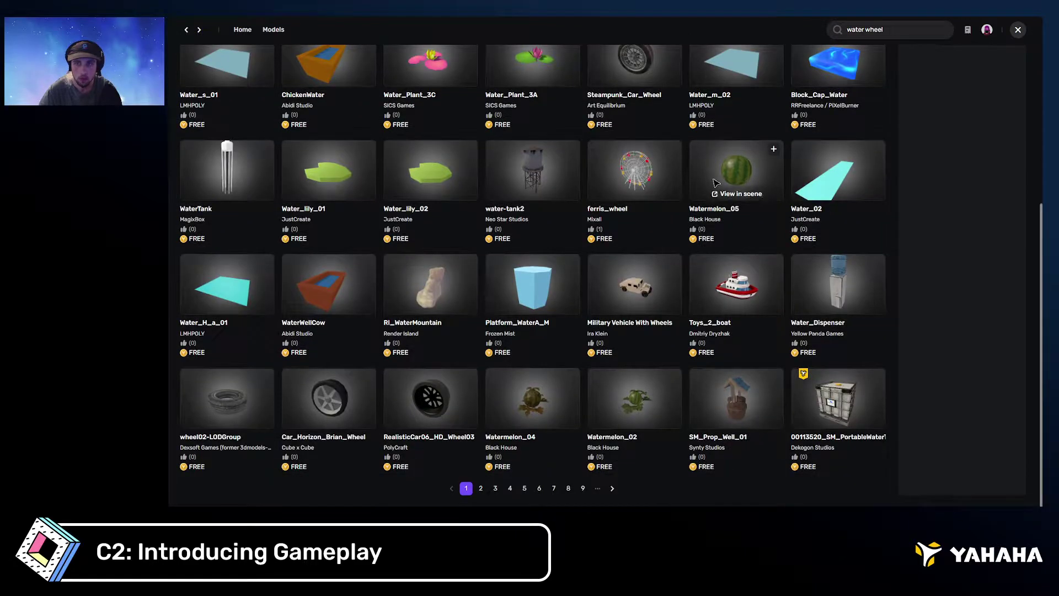
pyautogui.scroll(5, 547, 298)
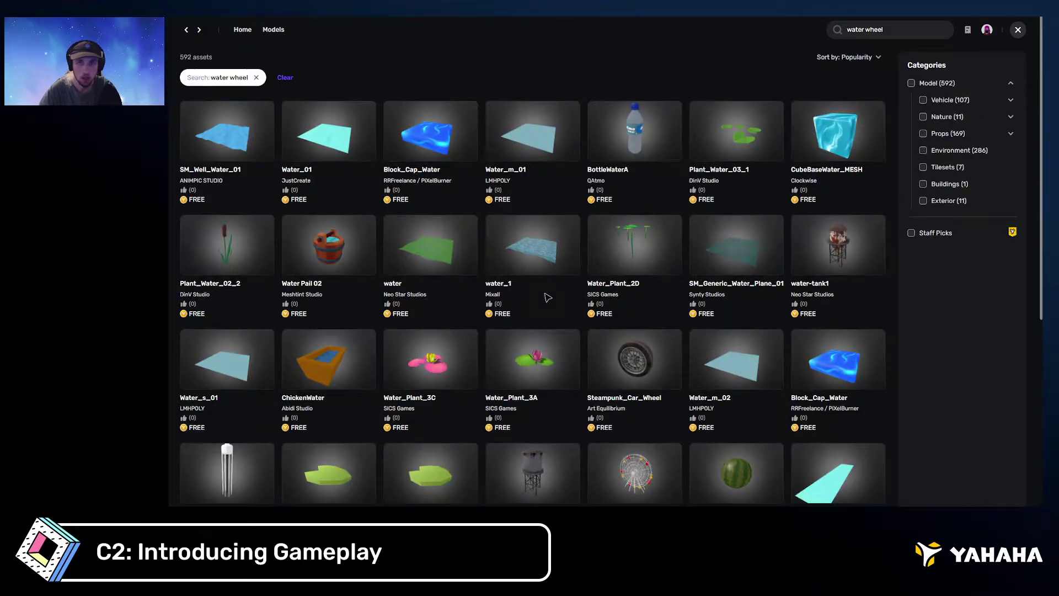
# Search the Asset Library for "fan", add 00123958_SM_CeilingFan_01b to My Assets and return to the scene
pyautogui.click(883, 31)
pyautogui.doubleClick(889, 31)
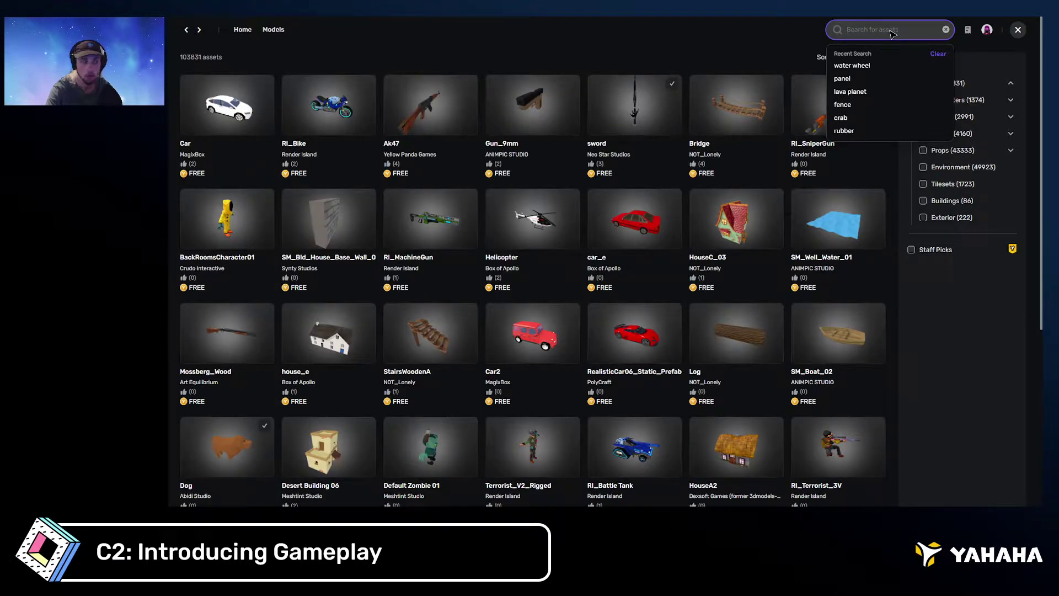
pyautogui.write('fan')
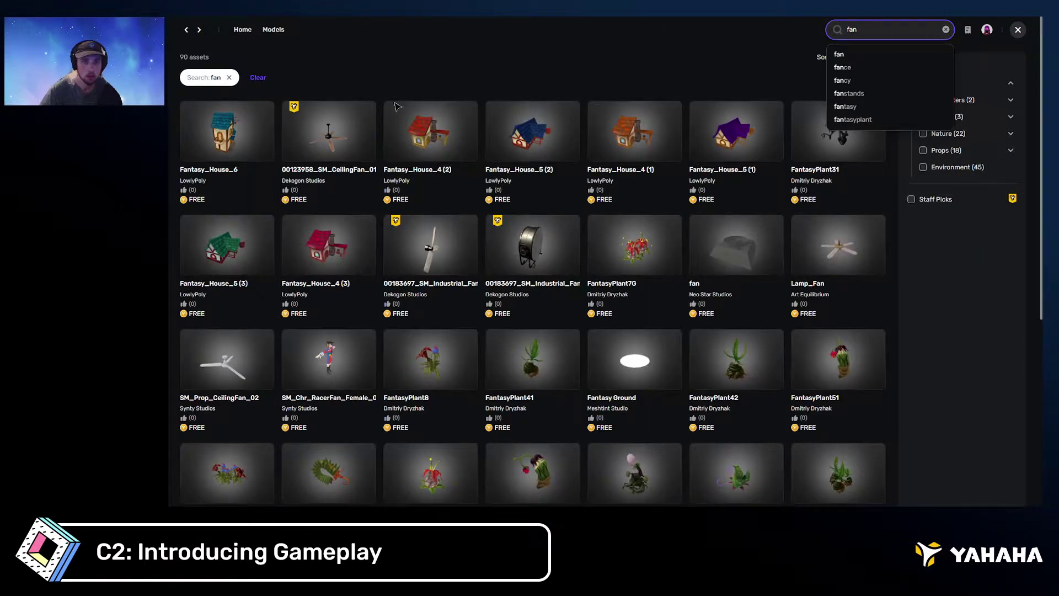
pyautogui.click(338, 135)
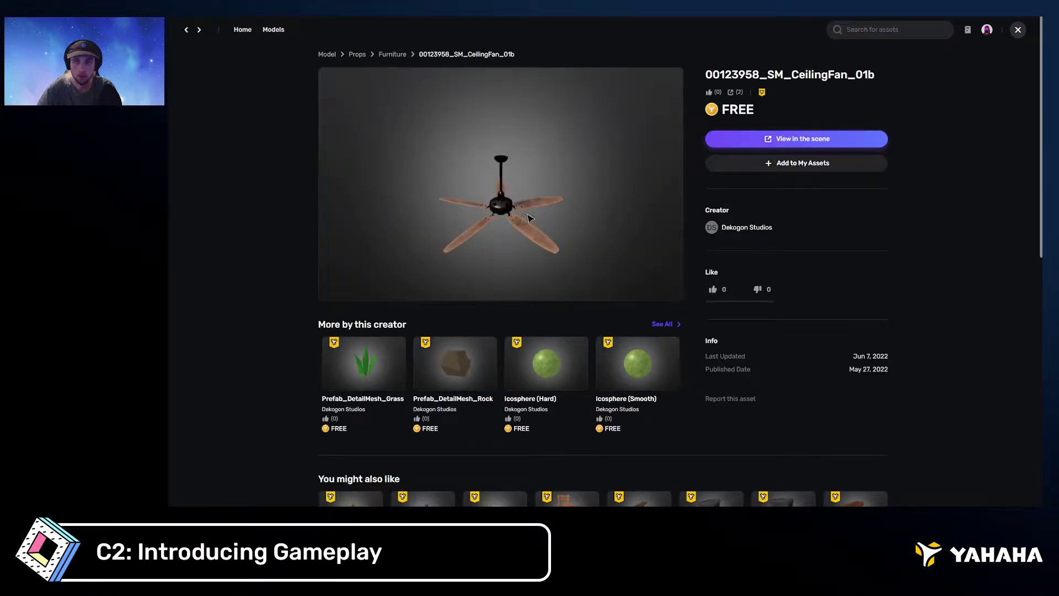
pyautogui.click(789, 165)
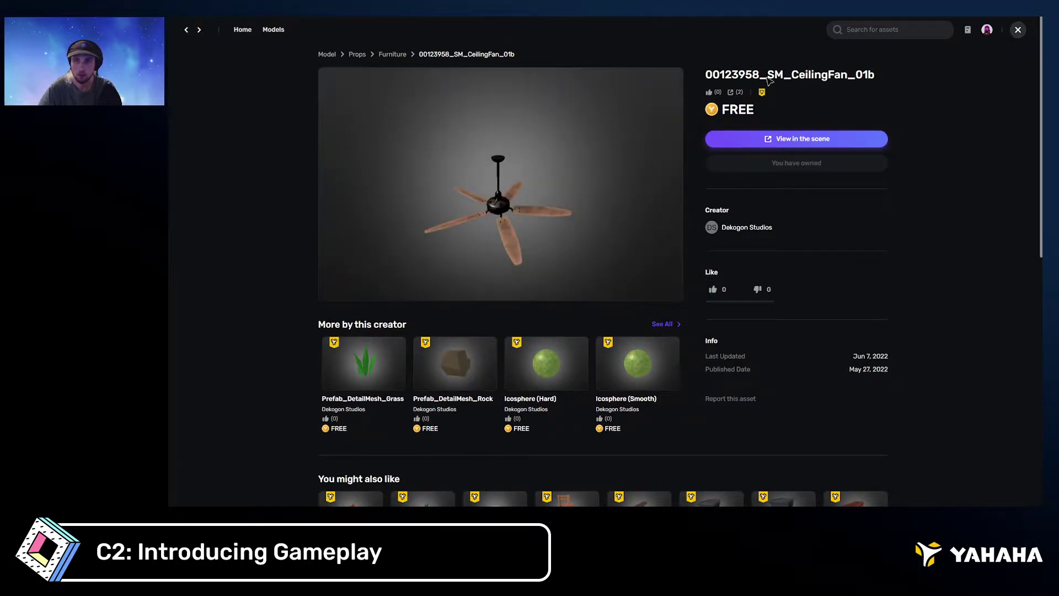
pyautogui.click(1018, 29)
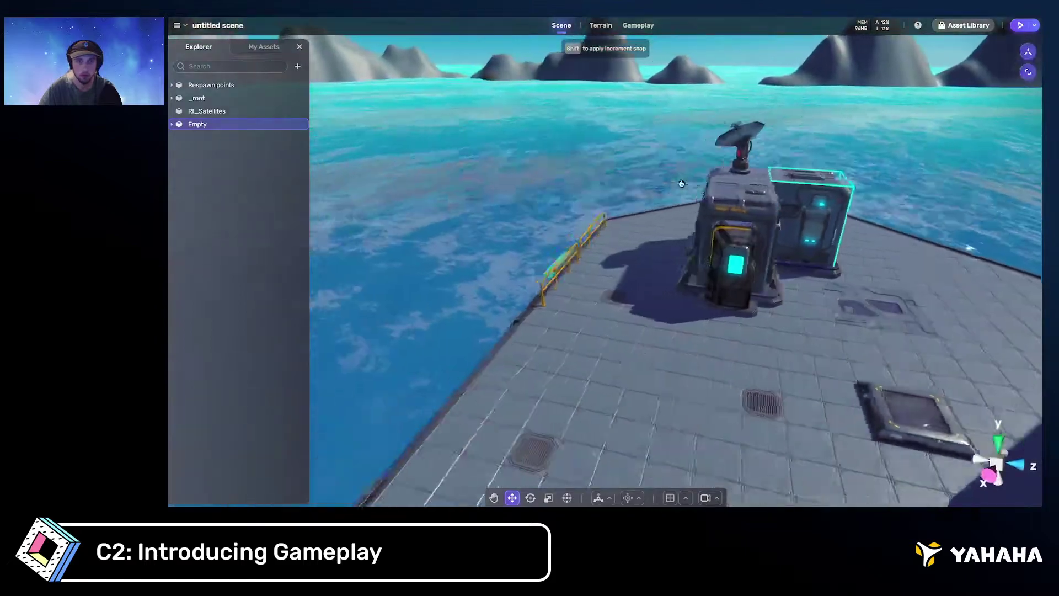
# Browse the purchased models in My Assets for an object suited to a gameplay component
pyautogui.moveTo(501, 444); pyautogui.dragTo(249, 309, button='middle')
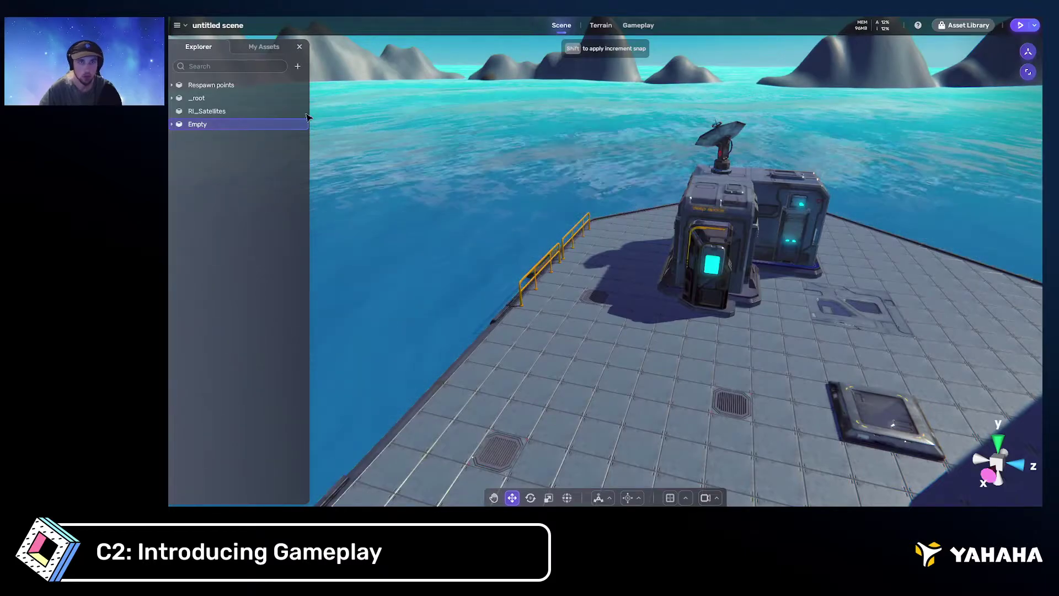
pyautogui.click(263, 46)
pyautogui.scroll(-3, 274, 251)
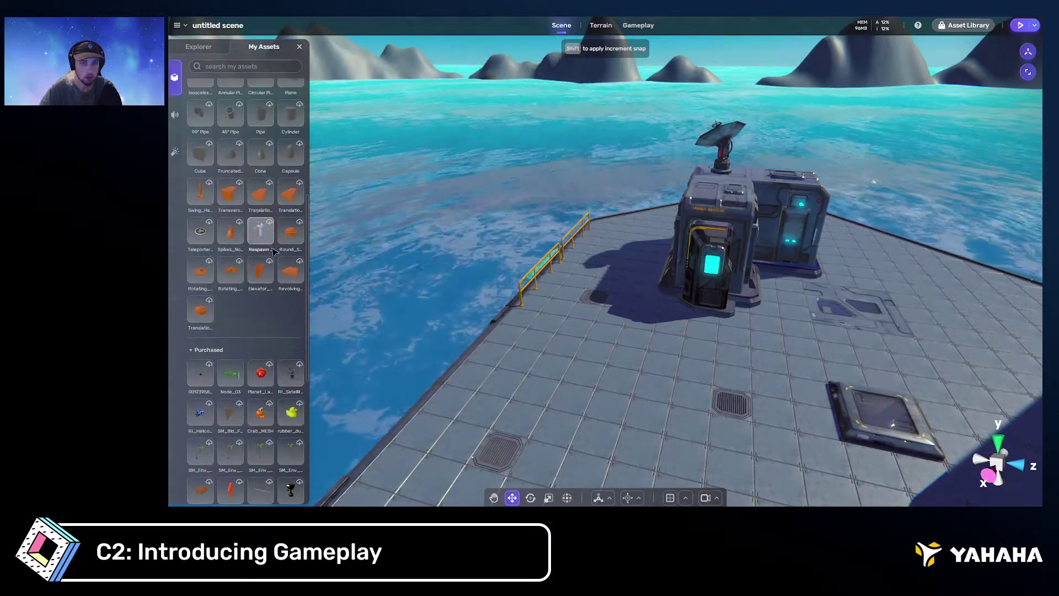
pyautogui.scroll(-2, 259, 276)
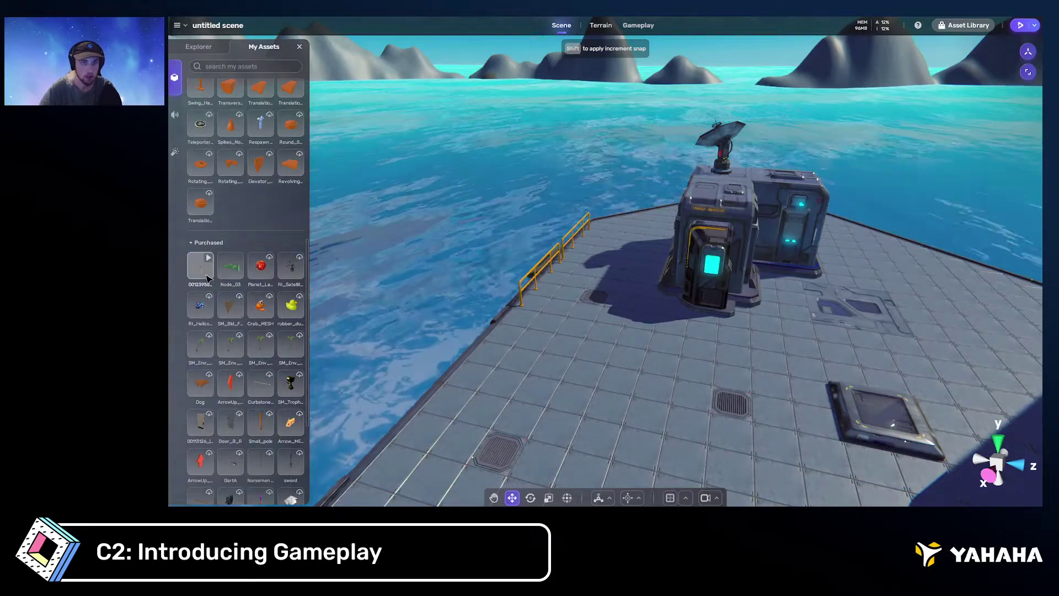
pyautogui.press('q')
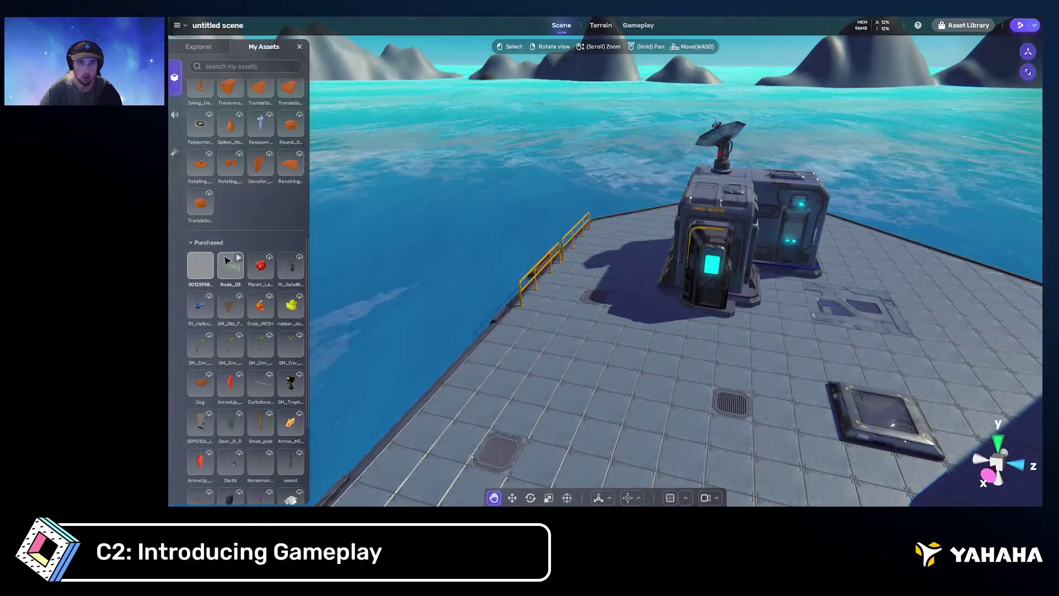
pyautogui.press('w')
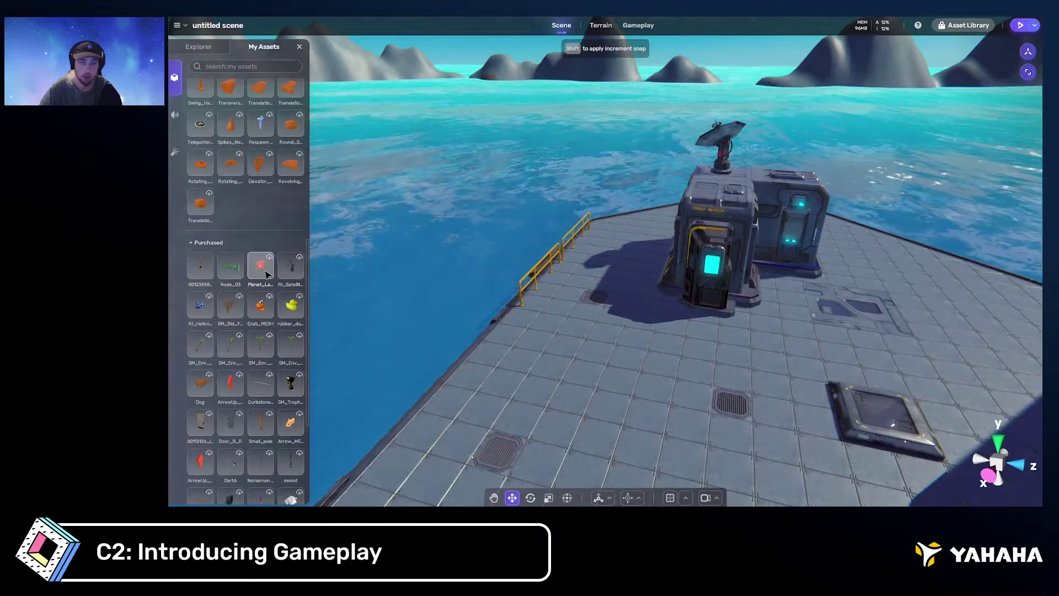
pyautogui.scroll(-2, 264, 284)
pyautogui.scroll(-2, 267, 287)
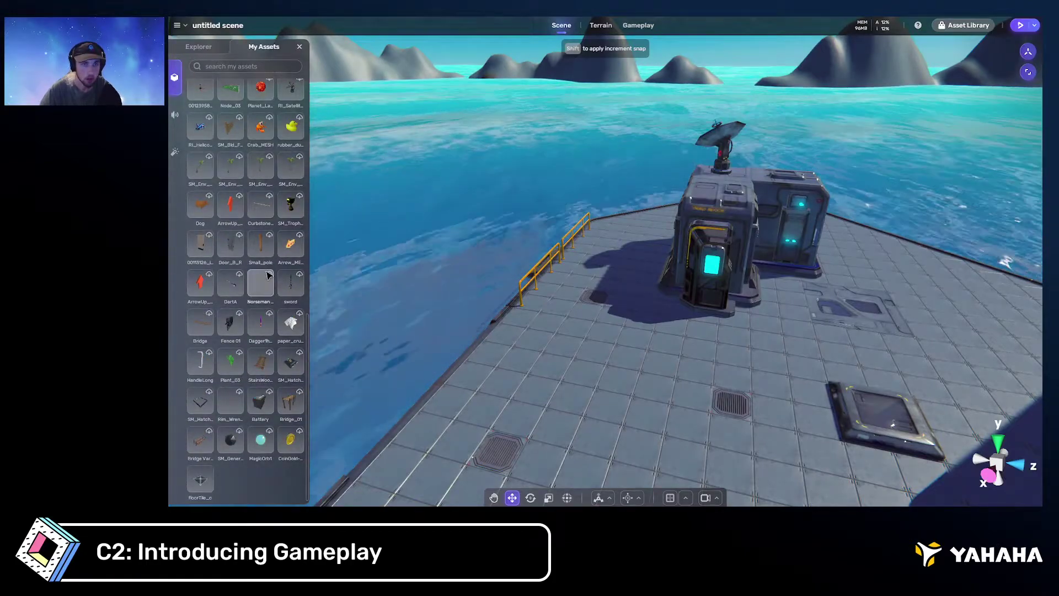
pyautogui.scroll(2, 267, 278)
pyautogui.scroll(-2, 266, 298)
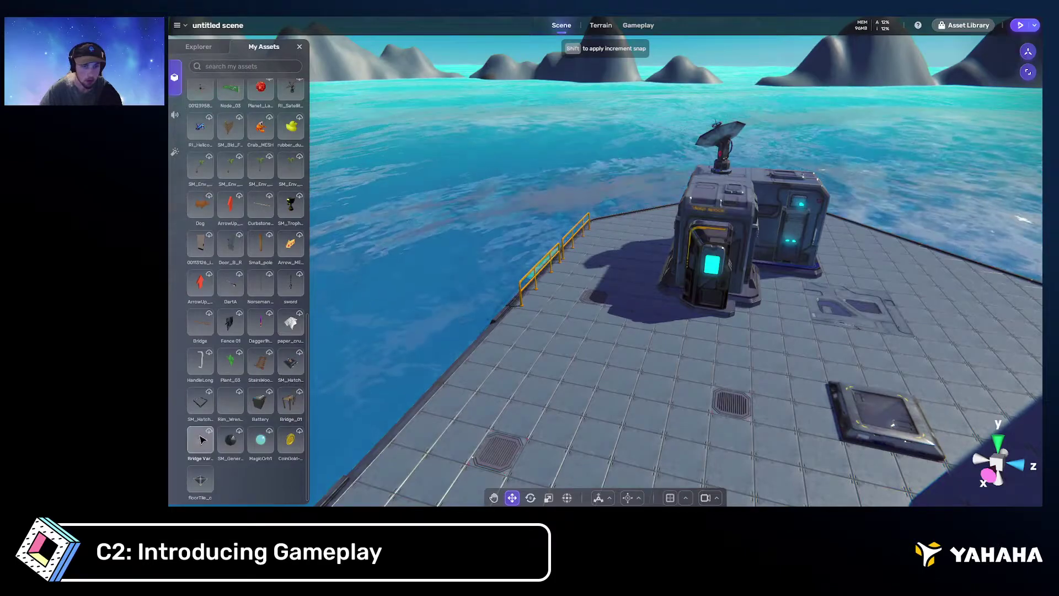
pyautogui.scroll(4, 255, 347)
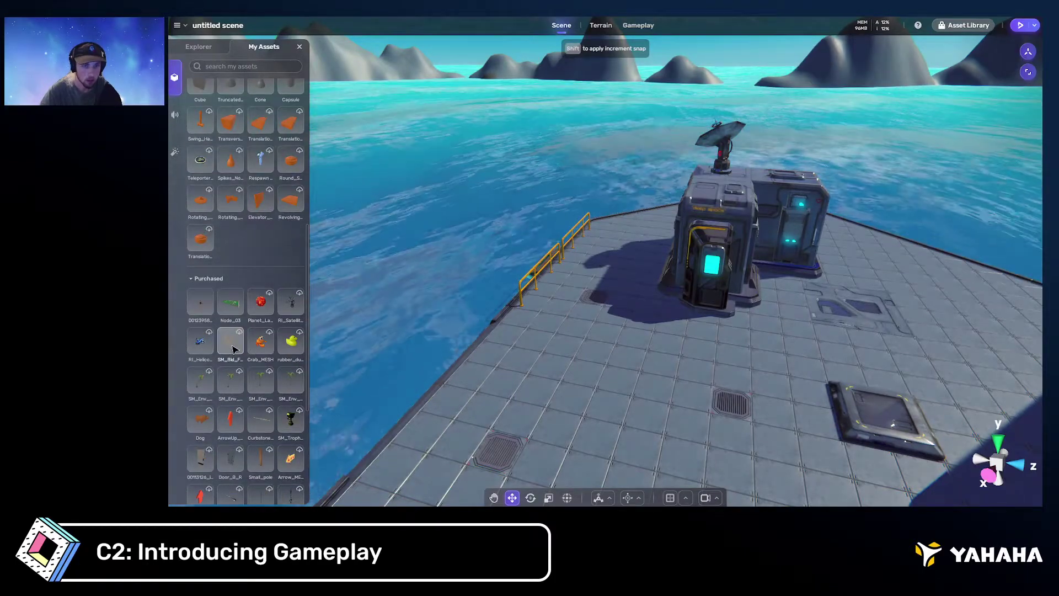
pyautogui.click(235, 345)
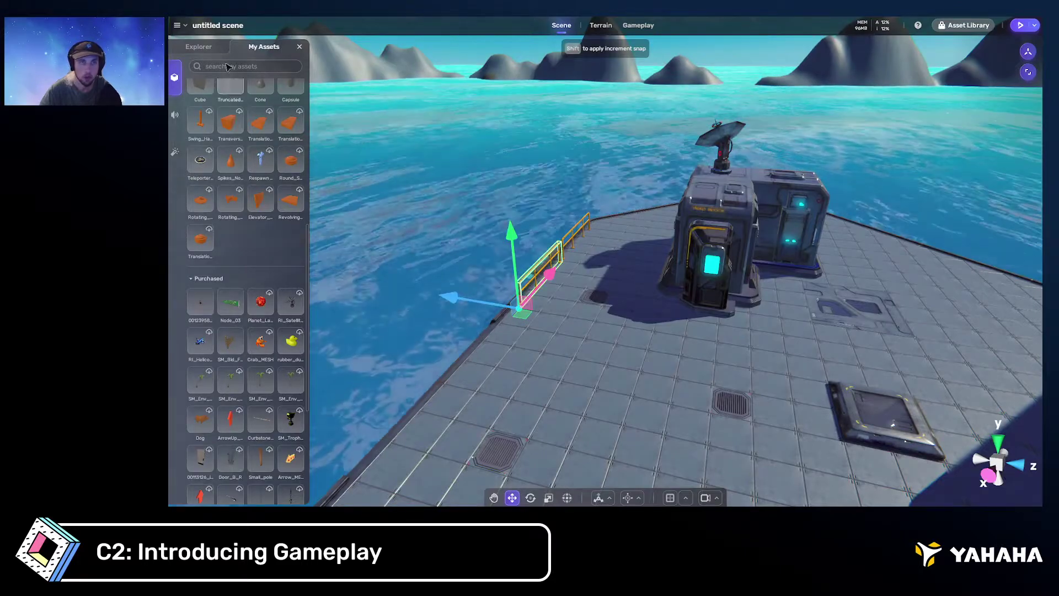
# Select the RI_Satellites dish on the container roof, collapse the _root group and frame the dish
pyautogui.click(215, 48)
pyautogui.moveTo(539, 256); pyautogui.dragTo(585, 216, button='right')
pyautogui.press('w')
pyautogui.click(498, 266)
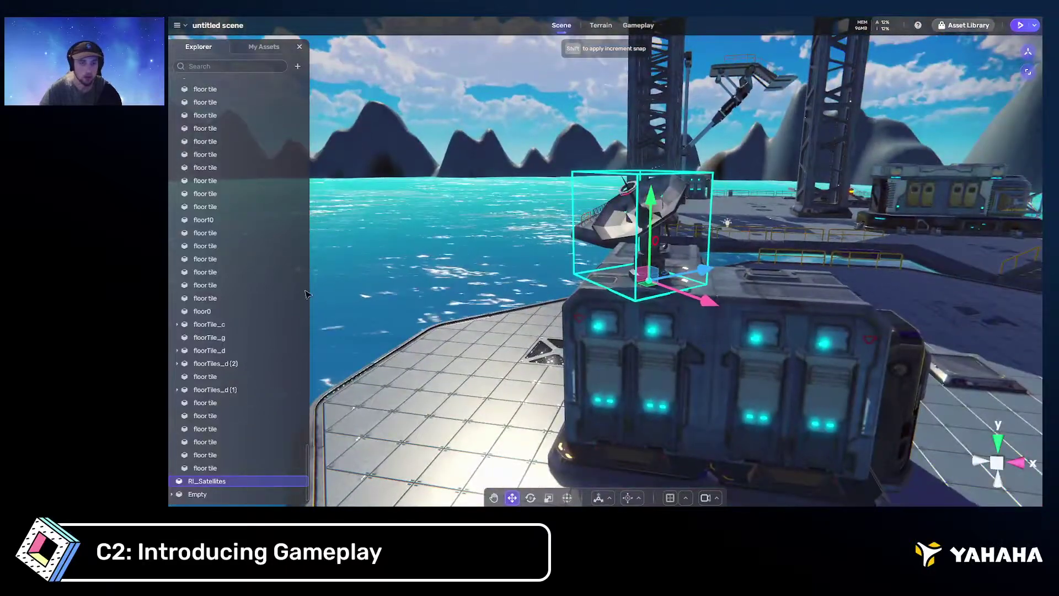
pyautogui.scroll(10, 241, 187)
pyautogui.scroll(15, 241, 192)
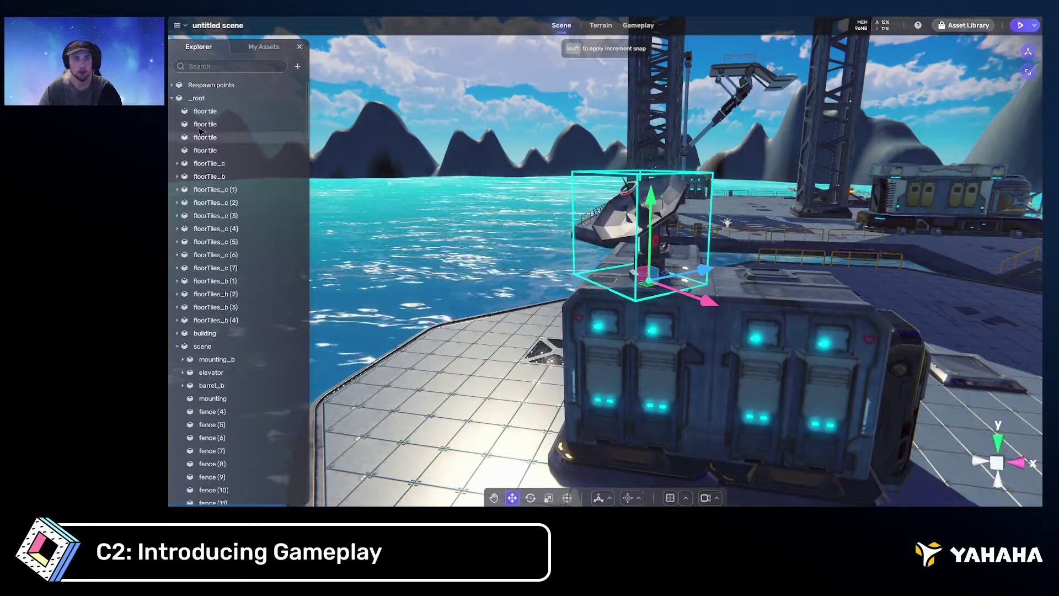
pyautogui.click(172, 98)
pyautogui.press('f')
pyautogui.moveTo(581, 270); pyautogui.dragTo(542, 265, button='right')
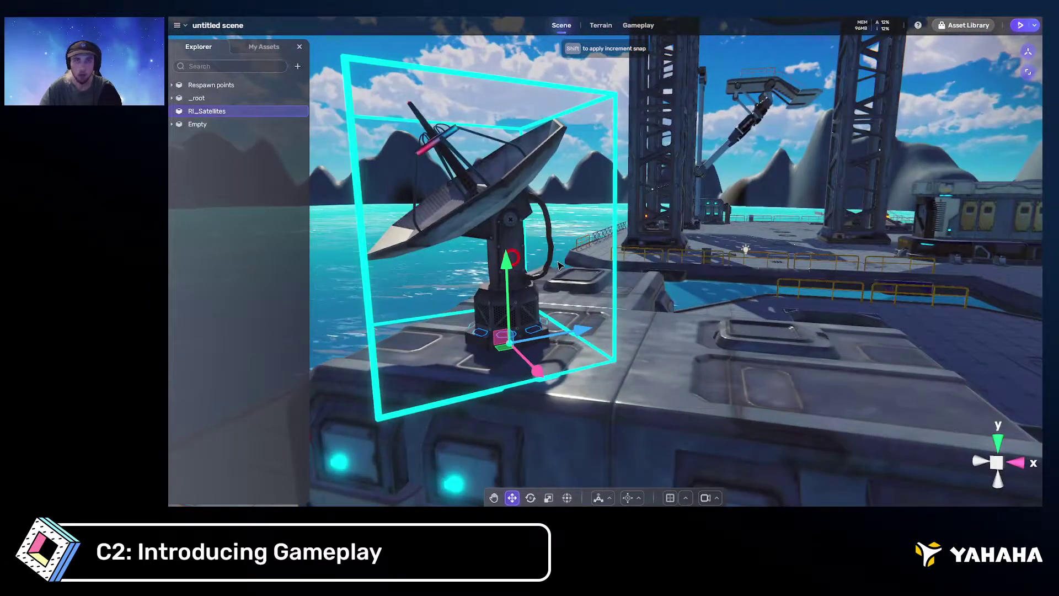
# Add a Rotate gameplay component to the RI_Satellites dish
pyautogui.scroll(-3, 557, 262)
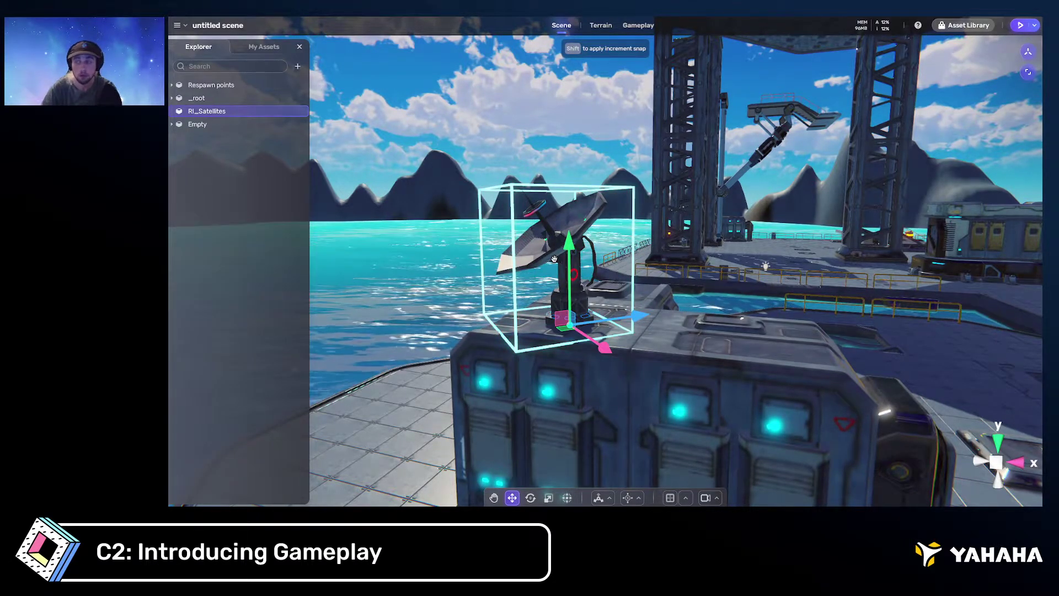
pyautogui.click(1027, 72)
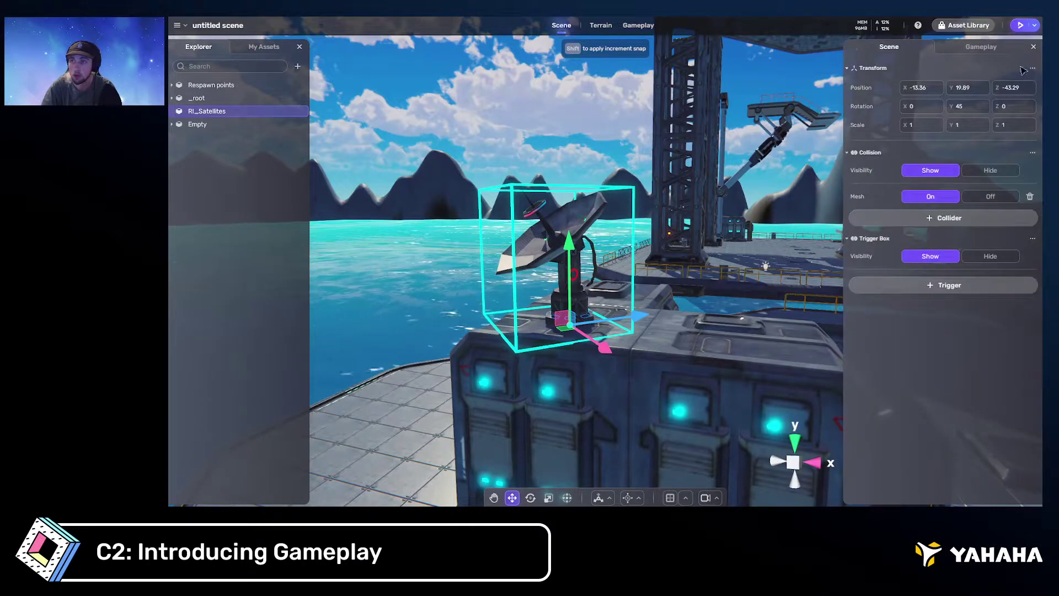
pyautogui.click(986, 48)
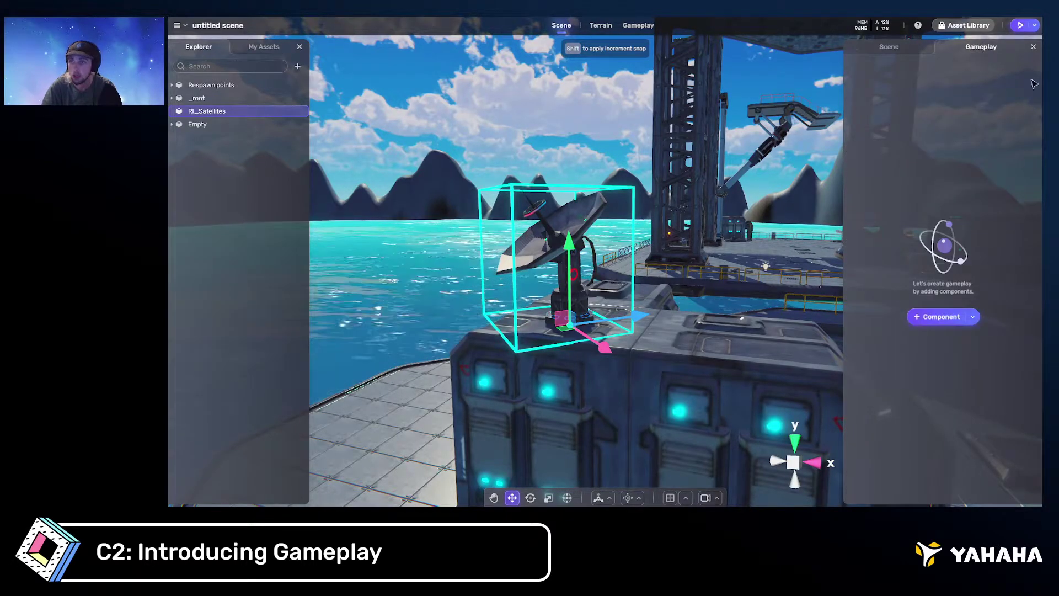
pyautogui.click(928, 318)
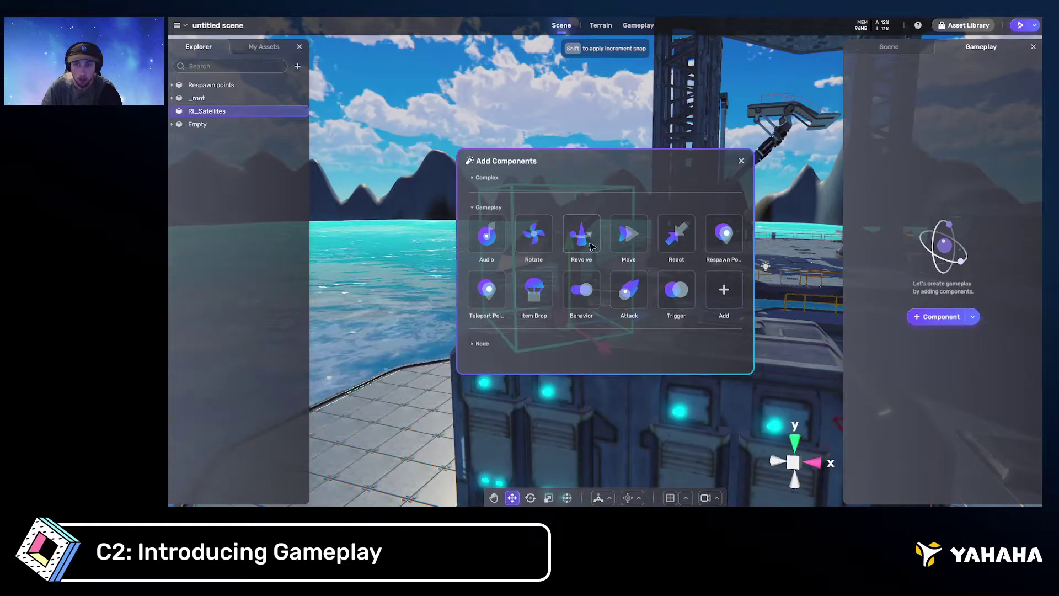
pyautogui.click(534, 234)
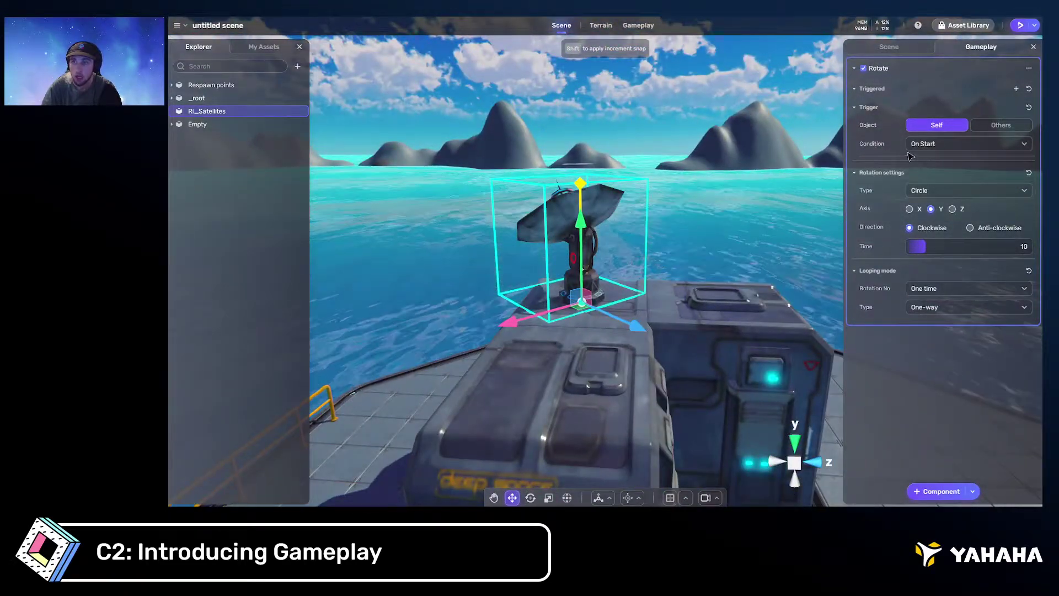
# Try On Enter as the Rotate component's trigger condition and restore it to On Start
pyautogui.click(931, 146)
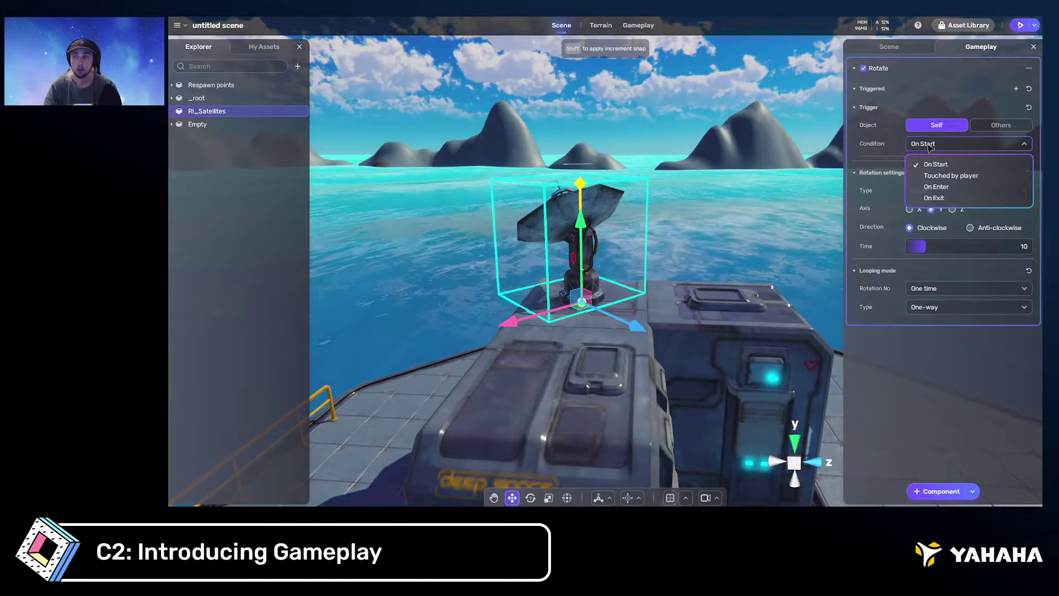
pyautogui.click(945, 191)
pyautogui.moveTo(684, 190); pyautogui.dragTo(800, 217, button='right')
pyautogui.press('a')
pyautogui.press('s')
pyautogui.click(996, 144)
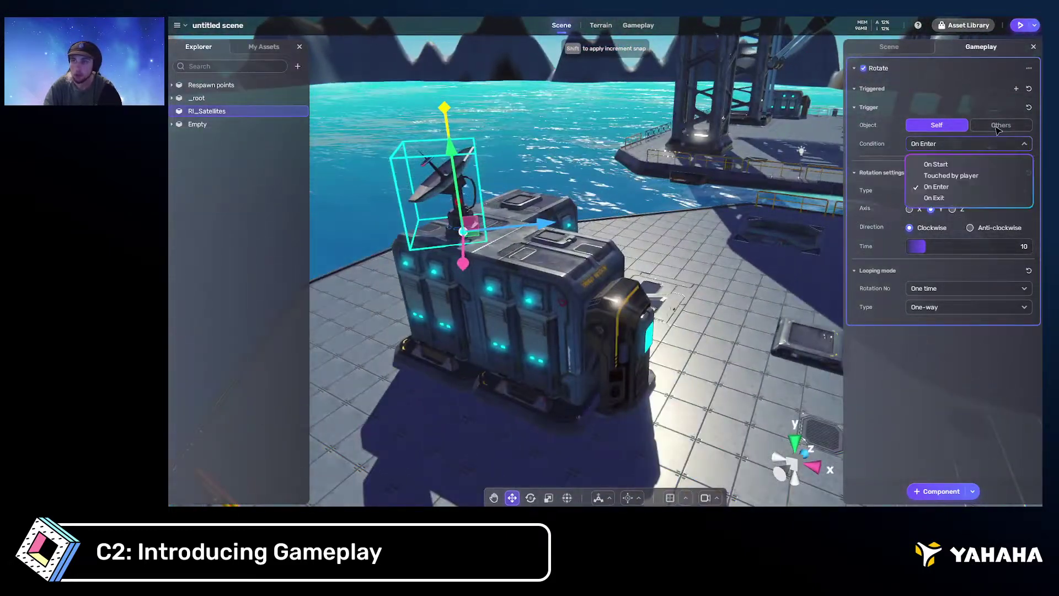
pyautogui.click(948, 165)
pyautogui.moveTo(748, 198); pyautogui.dragTo(741, 199, button='right')
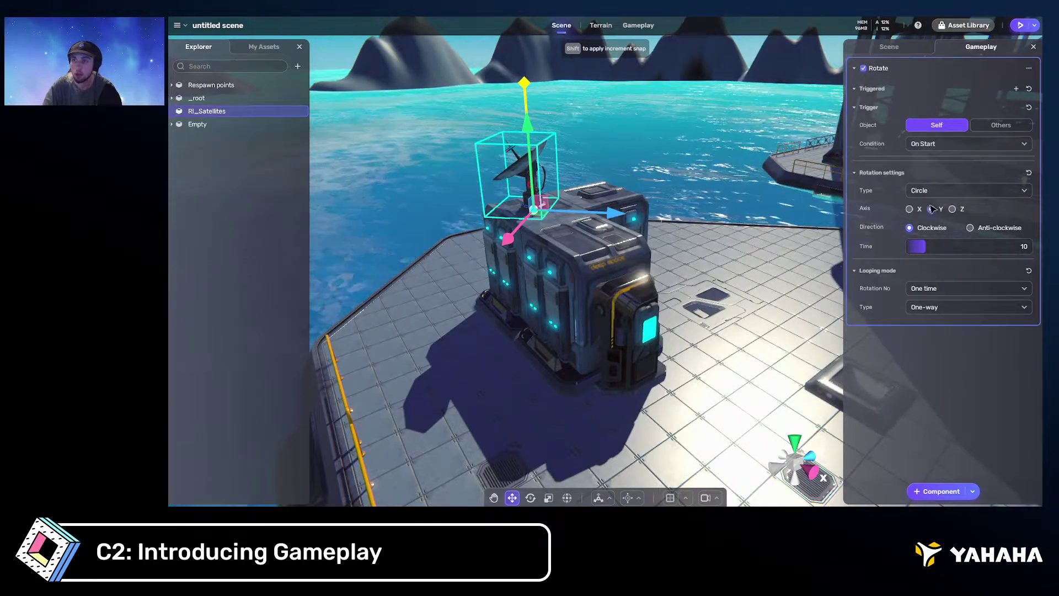
# Set the dish's rotation type to Arc and its looping mode to Infinite times, Two-way
pyautogui.click(957, 190)
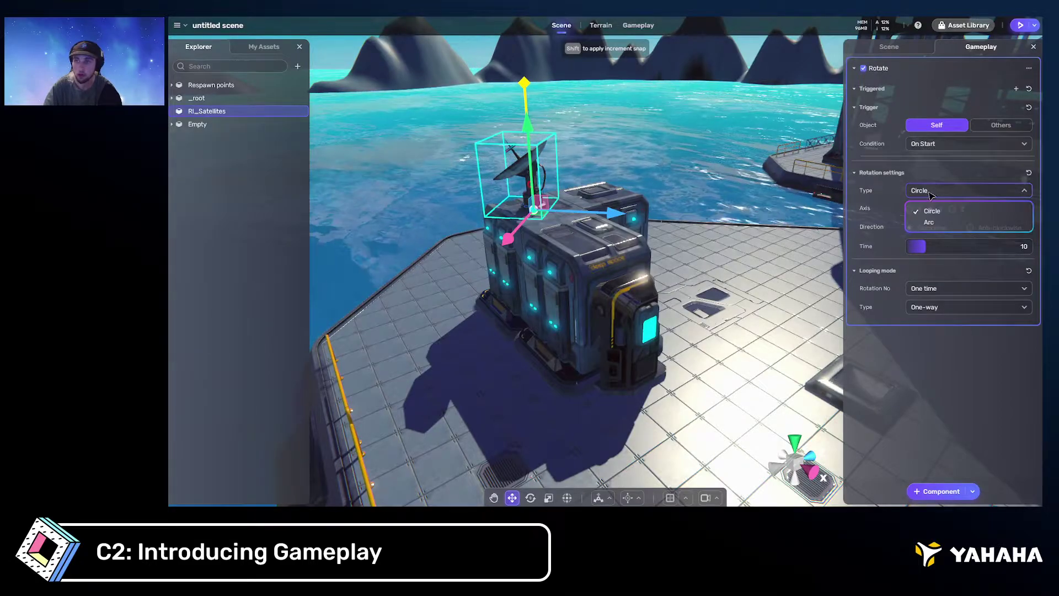
pyautogui.click(929, 222)
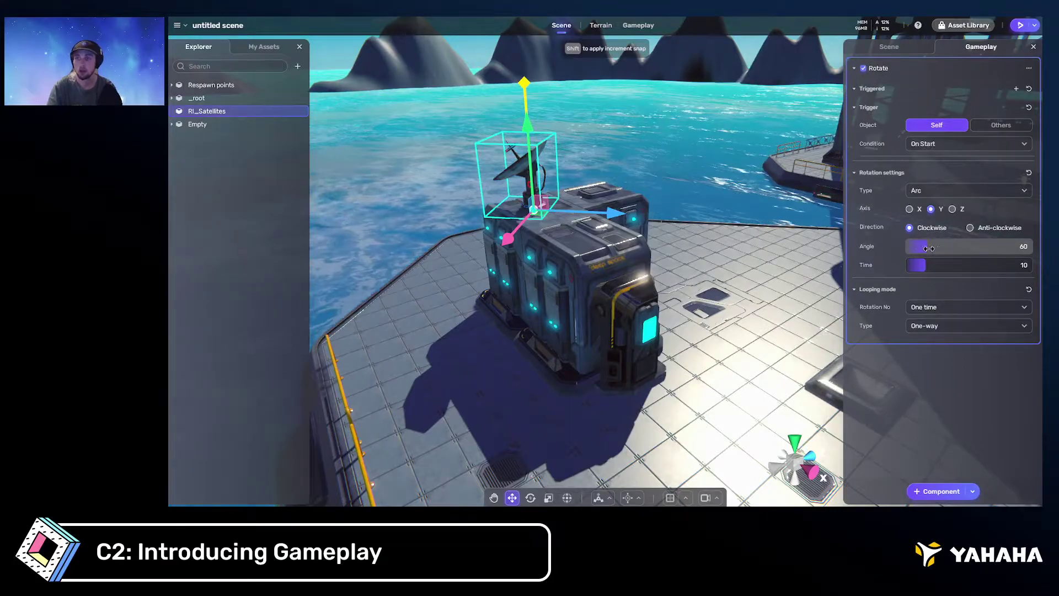
pyautogui.moveTo(740, 220); pyautogui.dragTo(706, 226, button='right')
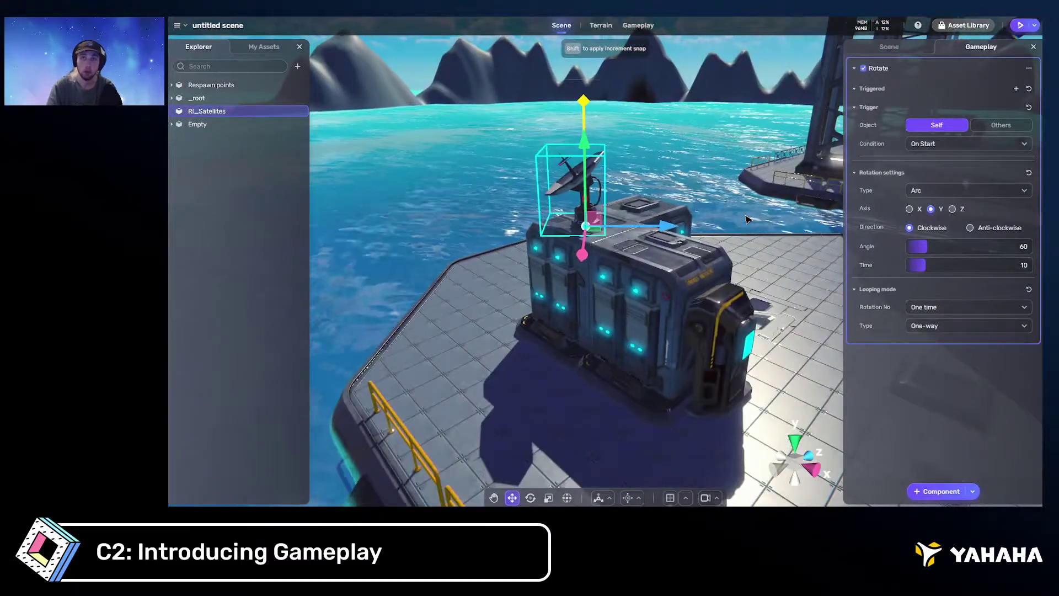
pyautogui.click(960, 307)
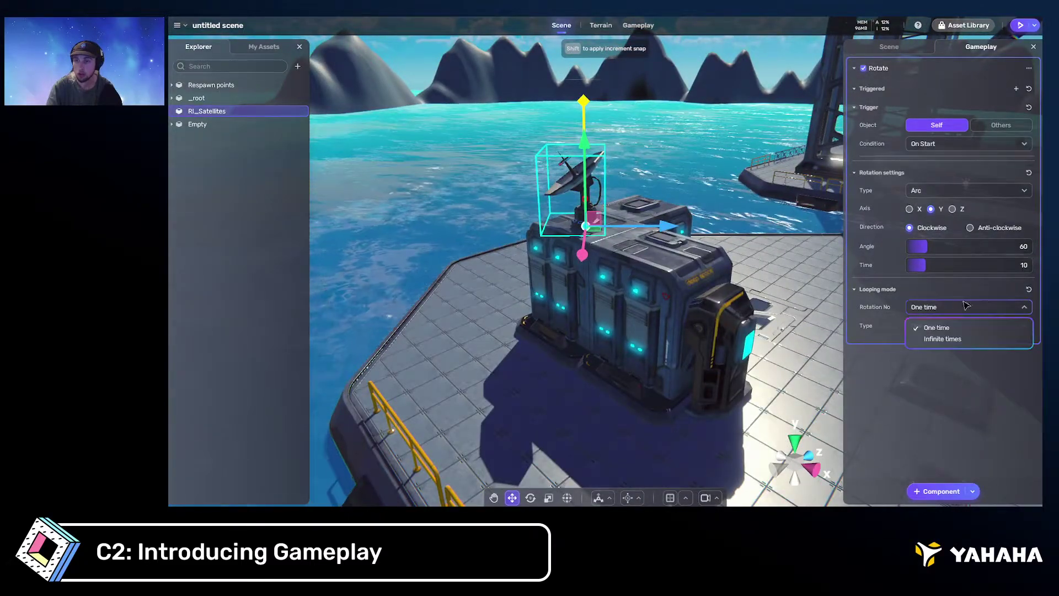
pyautogui.click(946, 338)
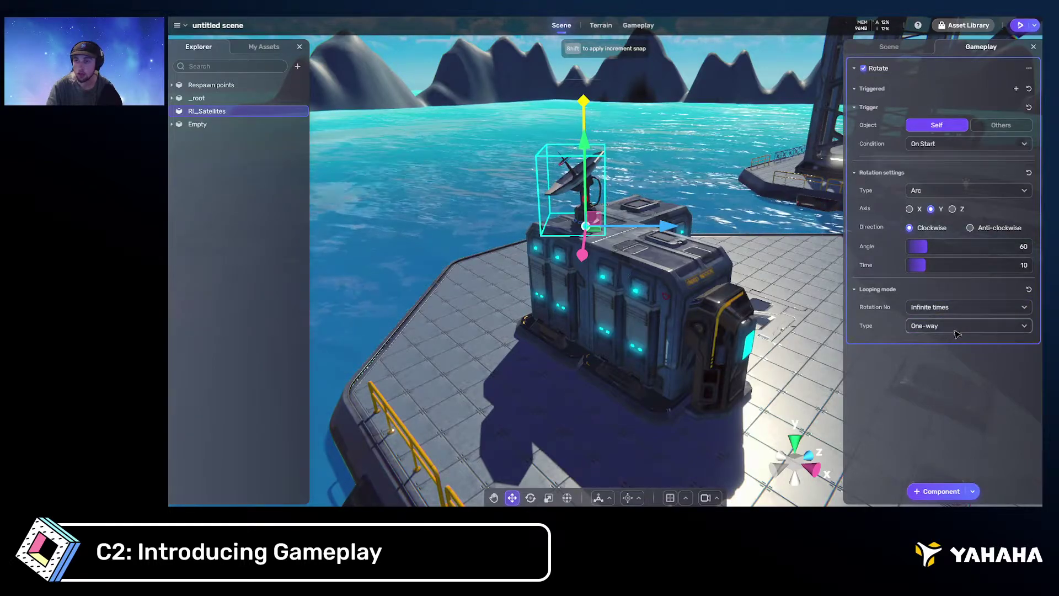
pyautogui.click(969, 326)
pyautogui.click(940, 359)
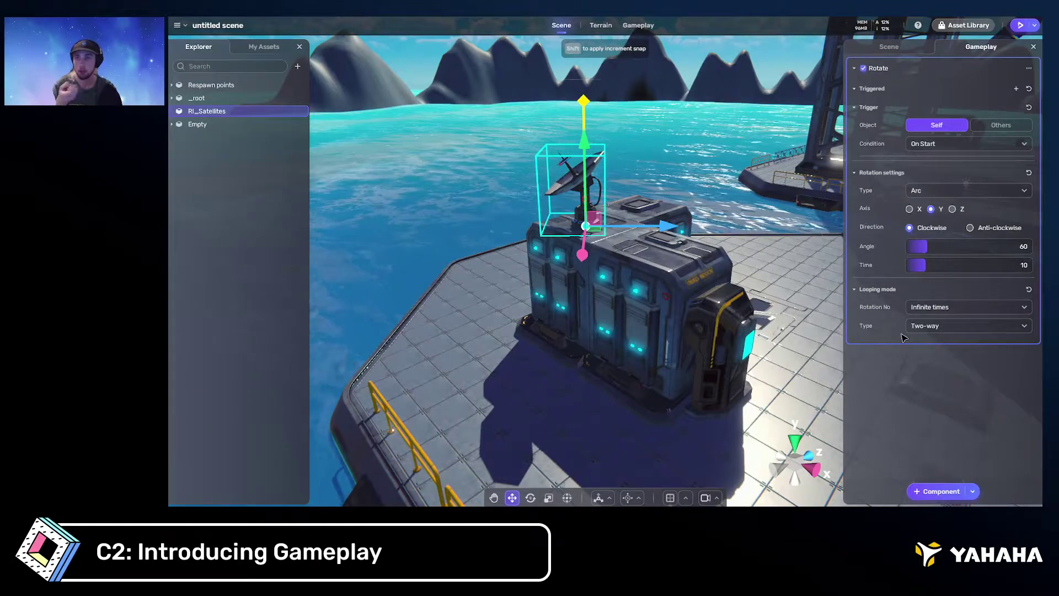
# Play-test the scene beside the container, watch the dish's arc rotation and exit play mode
pyautogui.press('w')
pyautogui.moveTo(695, 226); pyautogui.dragTo(676, 176, button='right')
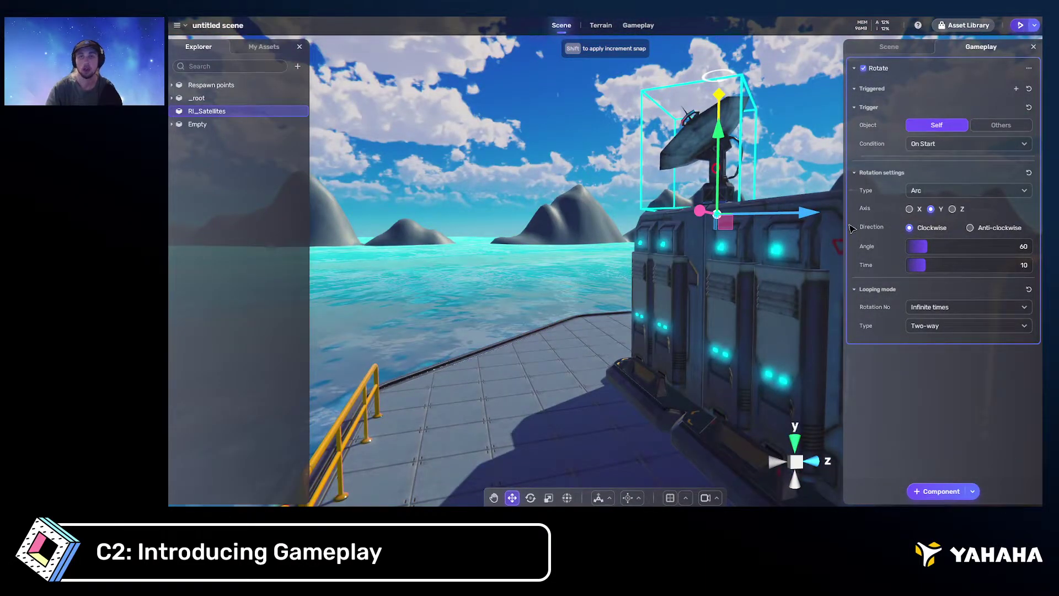
pyautogui.hotkey('ctrl', 'p')
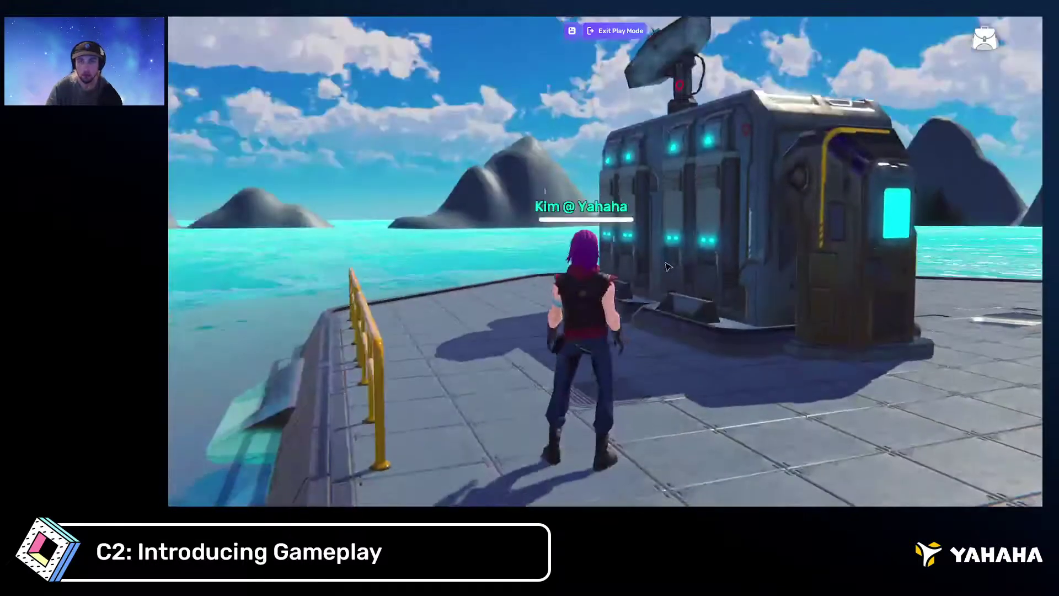
pyautogui.press('w')
pyautogui.moveTo(701, 253); pyautogui.dragTo(750, 257, button='right')
pyautogui.press('a')
pyautogui.press('w')
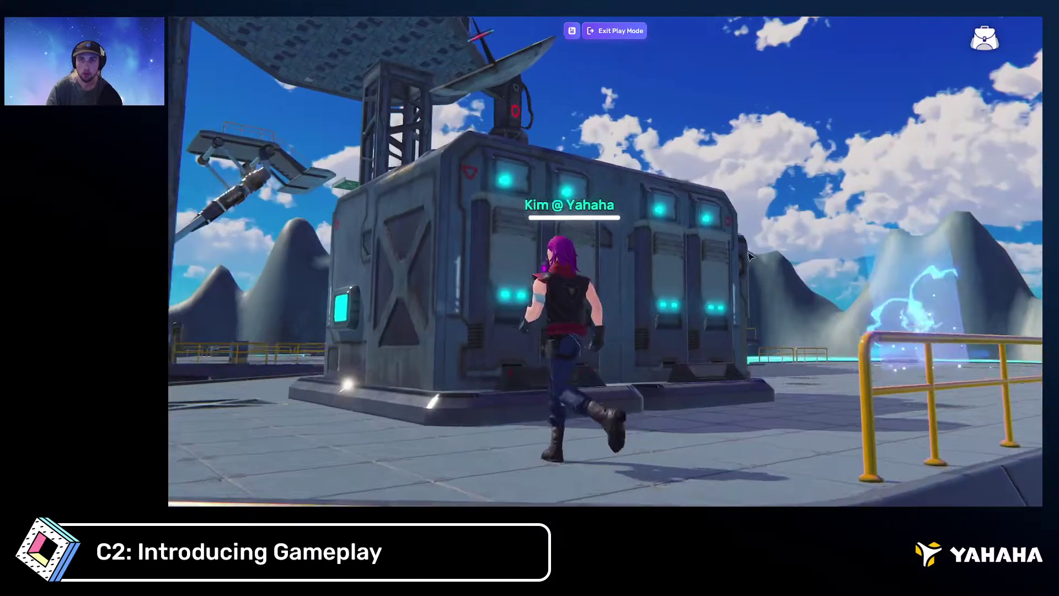
pyautogui.press('s')
pyautogui.press('space')
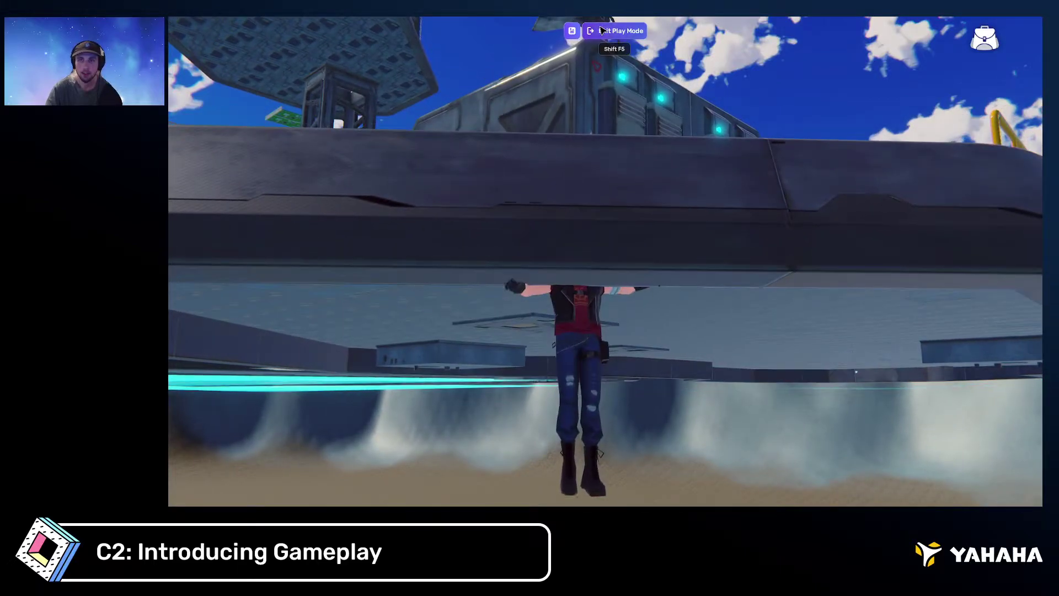
pyautogui.click(616, 31)
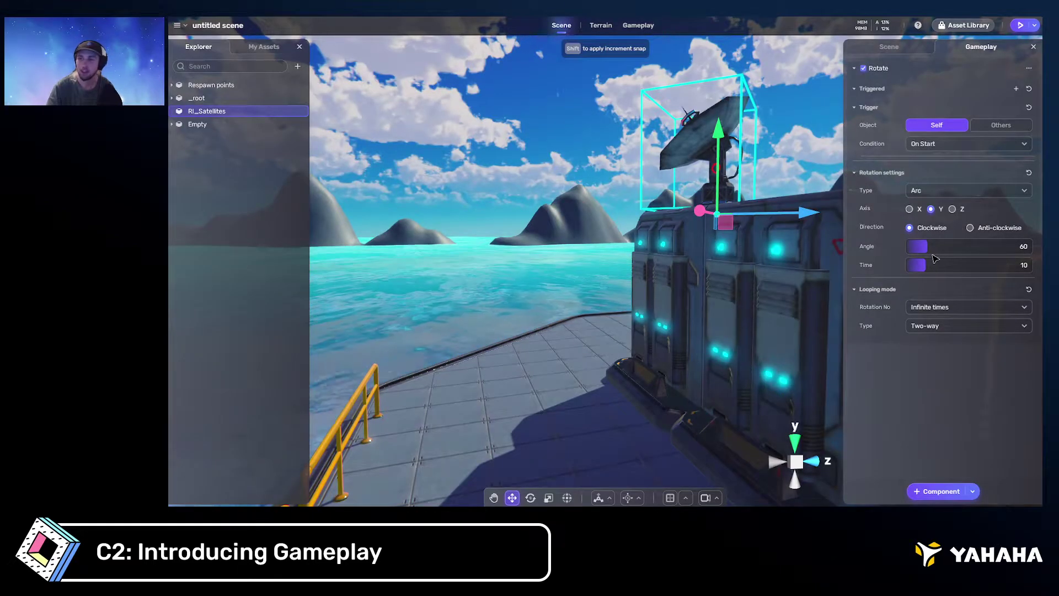
# Set the dish's arc rotation time to 5
pyautogui.click(935, 264)
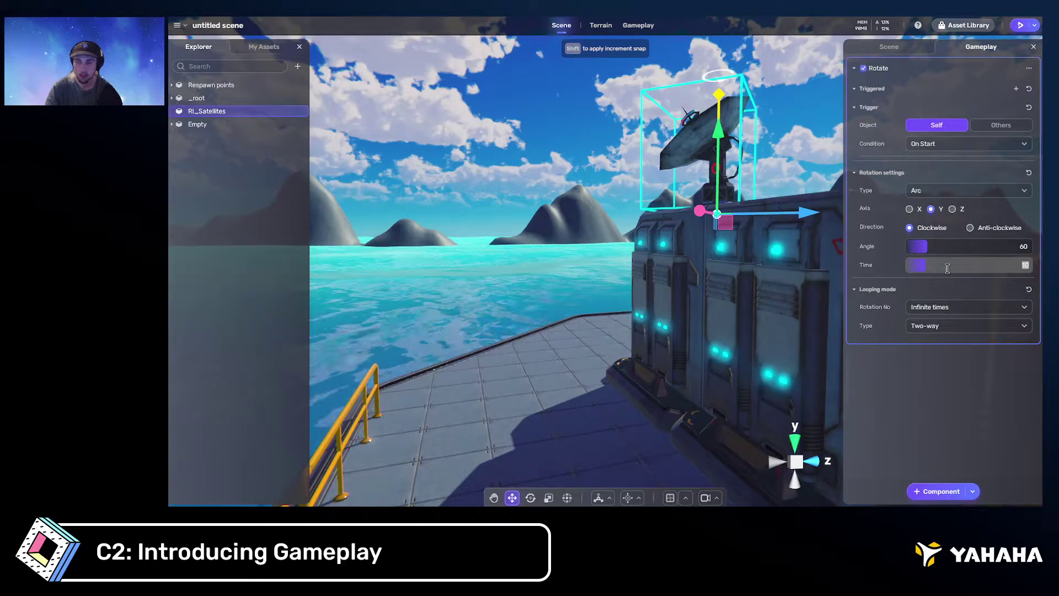
pyautogui.write('5')
pyautogui.press('Return')
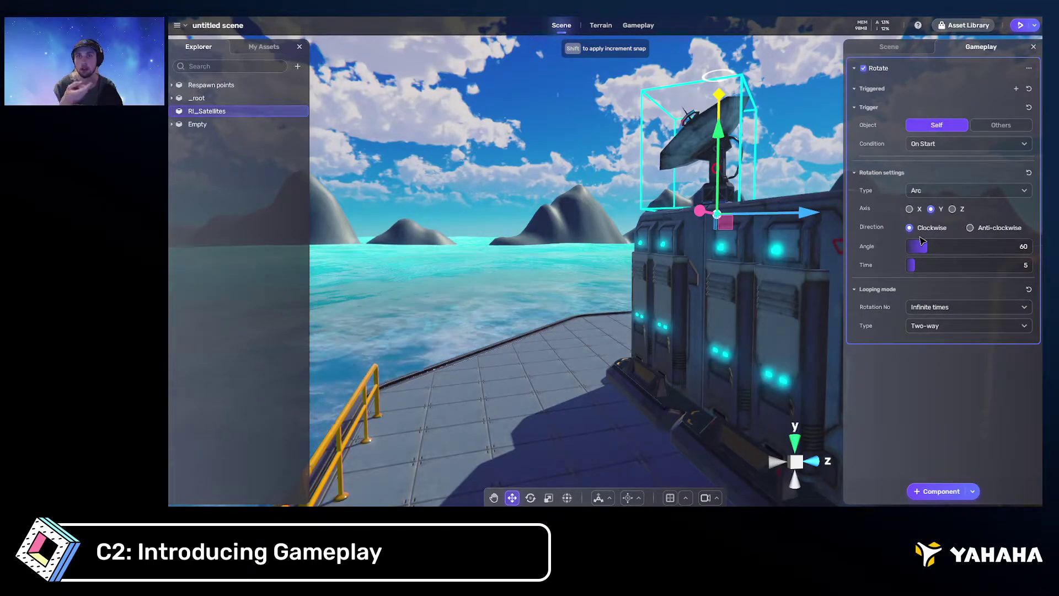
# Play-test the scene again, walk around the container to check the dish's rotation speed and return to the editor
pyautogui.click(1028, 25)
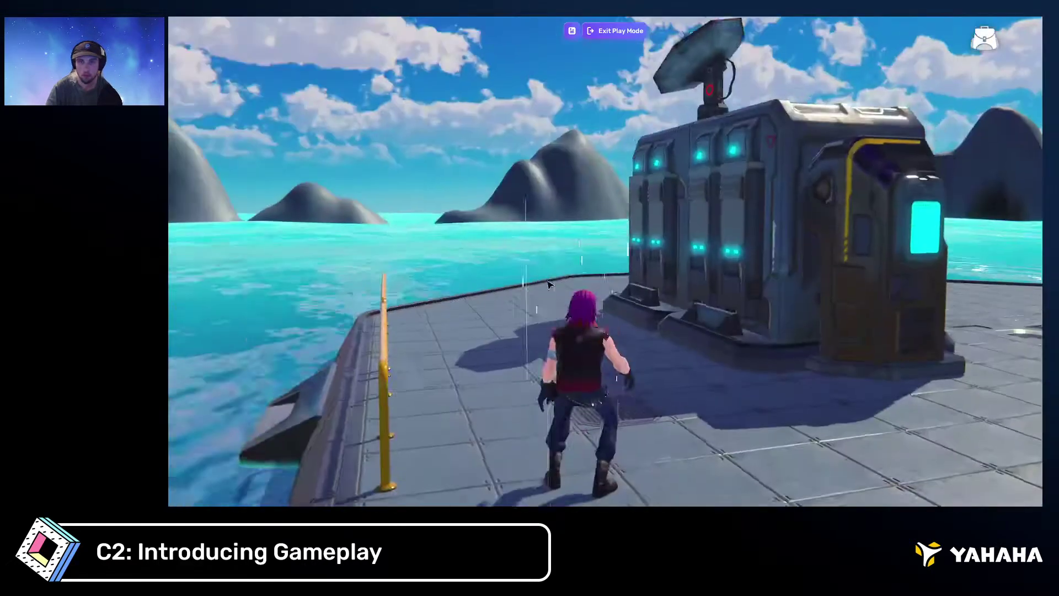
pyautogui.press('w')
pyautogui.press('a')
pyautogui.press('s')
pyautogui.press('d')
pyautogui.press('s')
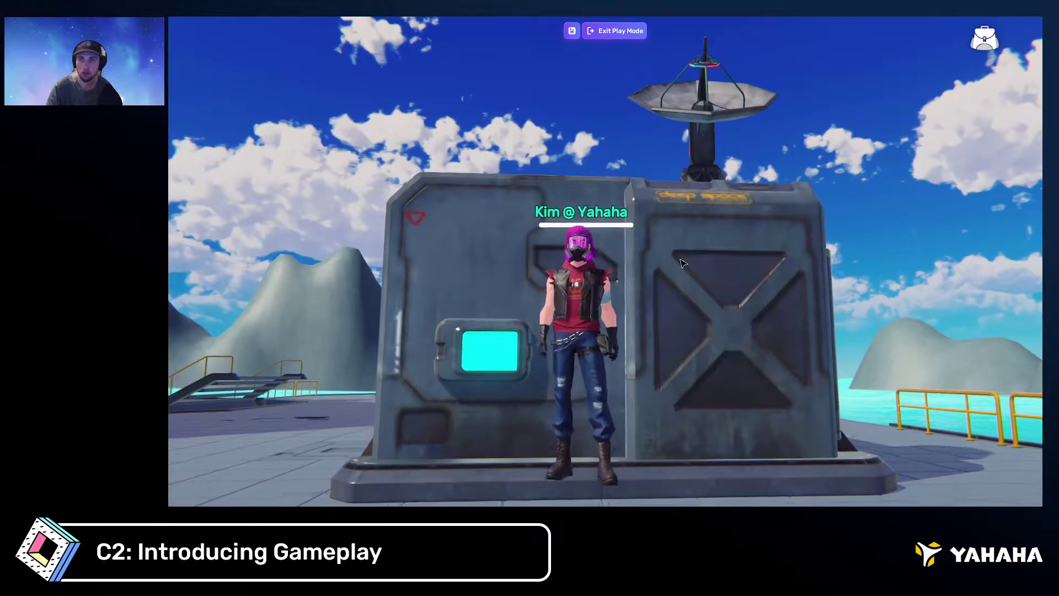
pyautogui.press('d')
pyautogui.press('w')
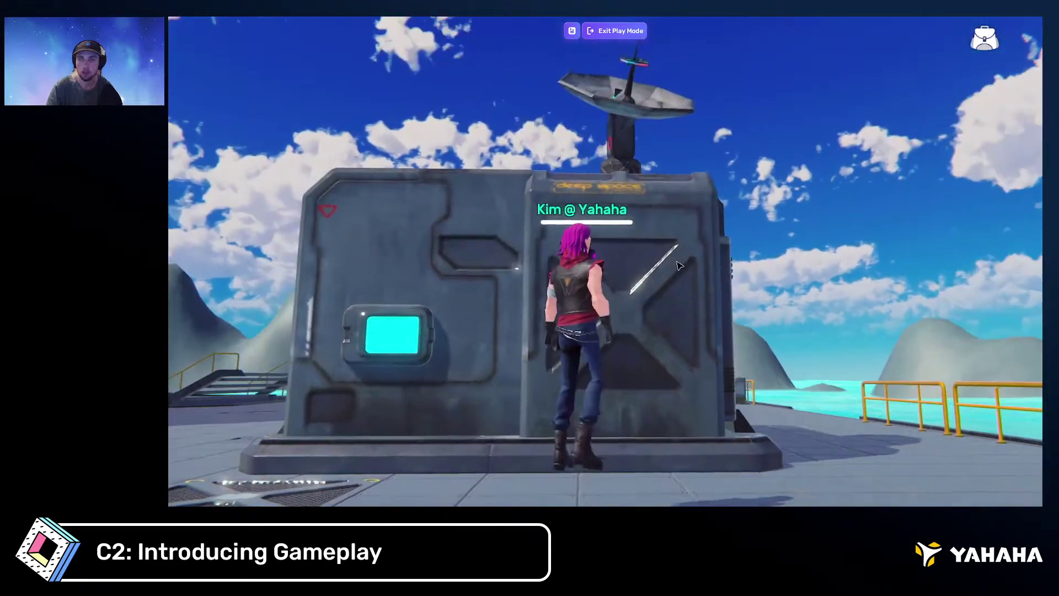
pyautogui.press('a')
pyautogui.press('d')
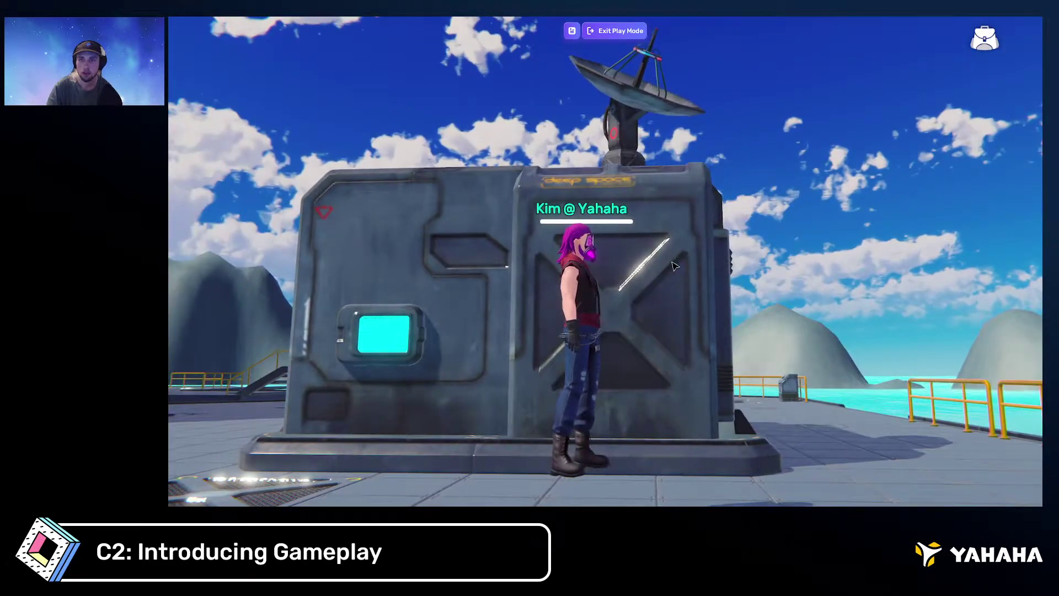
pyautogui.press('d')
pyautogui.moveTo(675, 265); pyautogui.dragTo(656, 265, button='right')
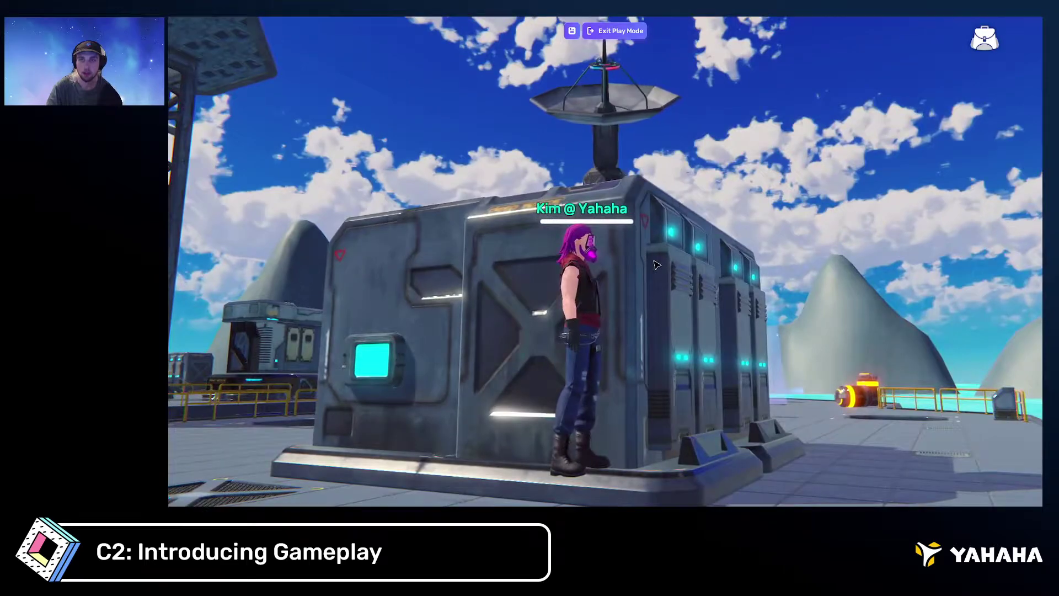
pyautogui.press('d')
pyautogui.press('space')
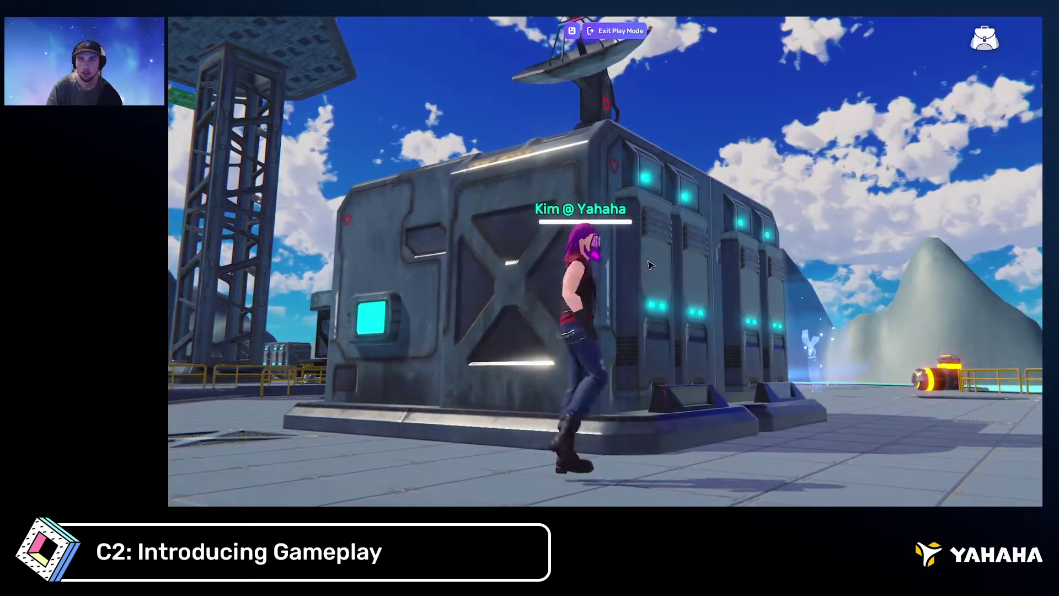
pyautogui.press('w')
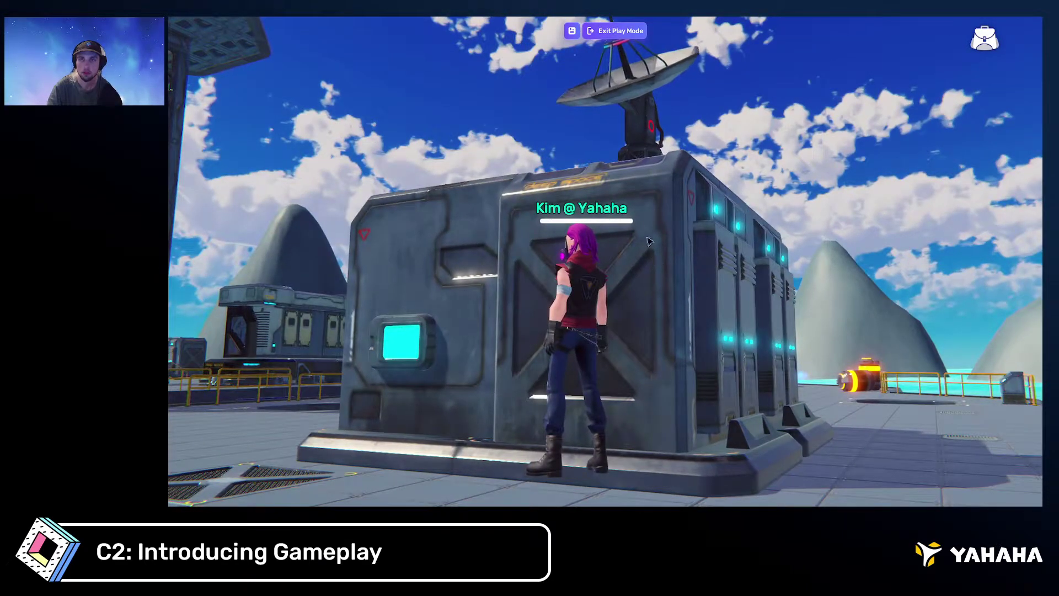
pyautogui.click(622, 33)
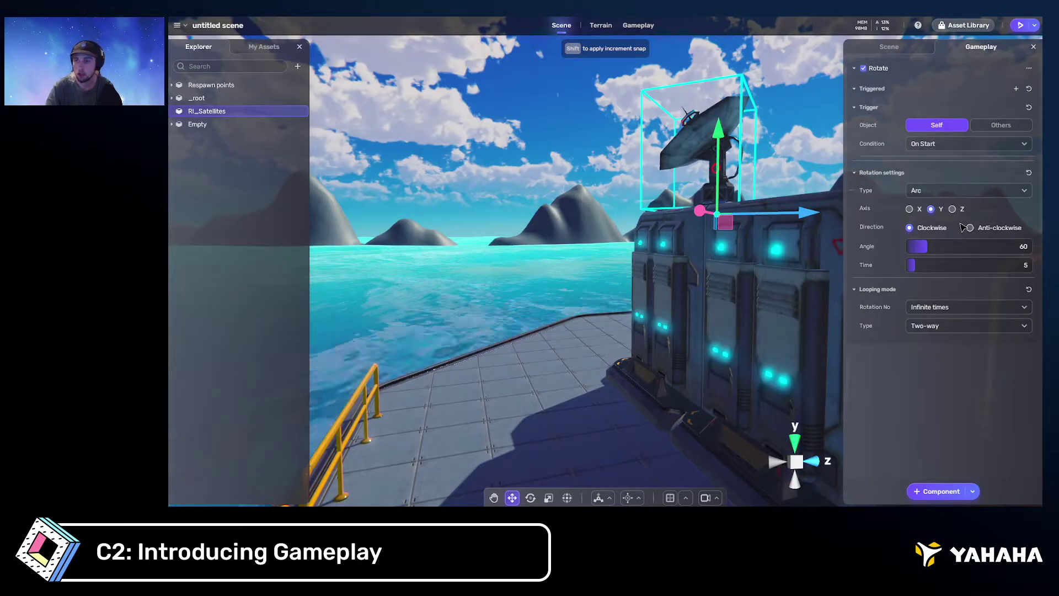
# Set the dish's rotation type to Circle with a time of 10, looping Infinite times and One-way
pyautogui.click(941, 191)
pyautogui.click(941, 222)
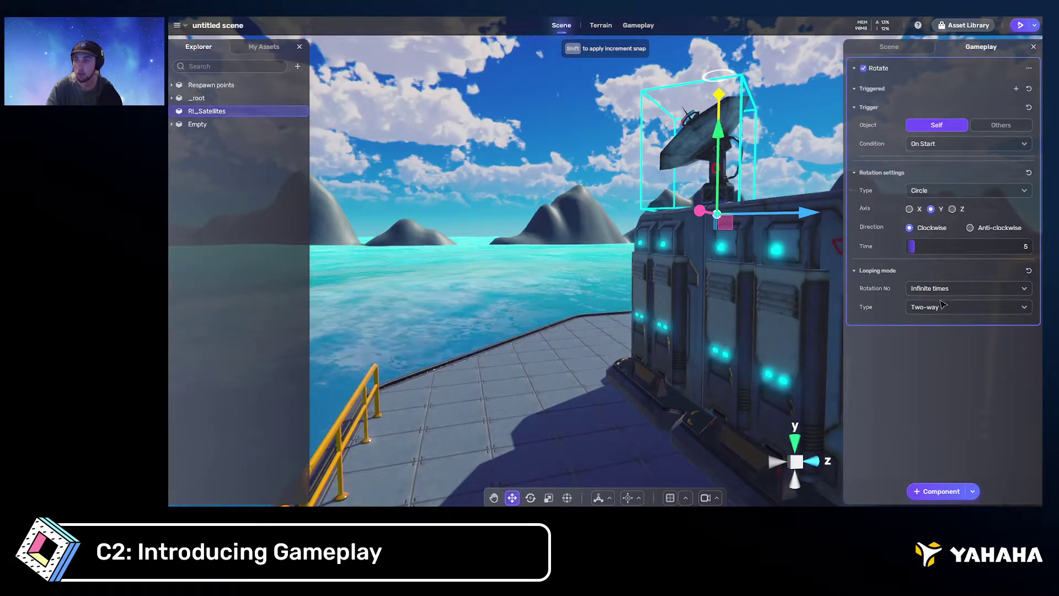
pyautogui.click(940, 249)
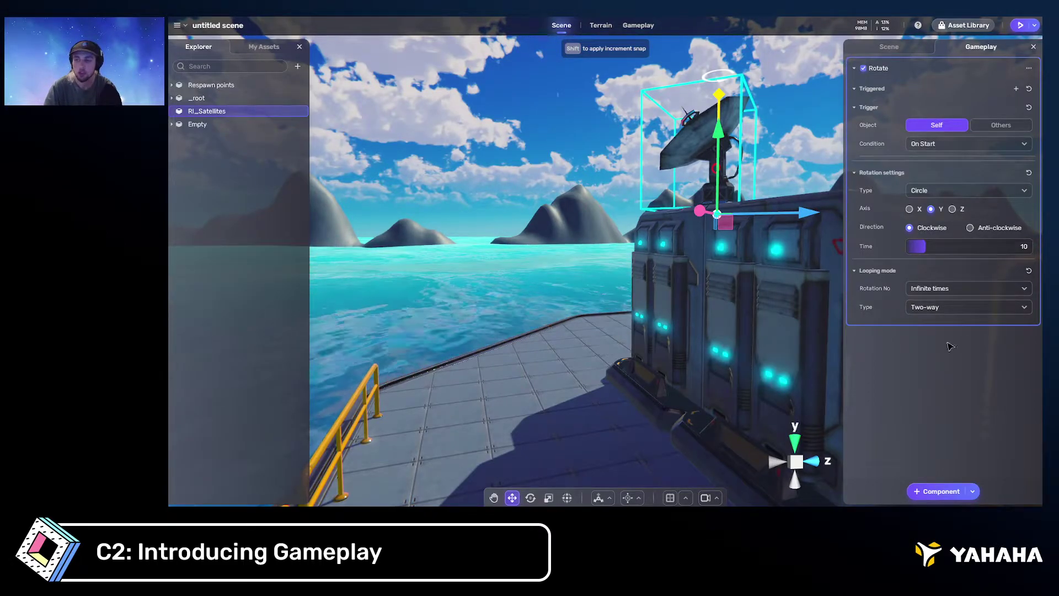
pyautogui.click(952, 288)
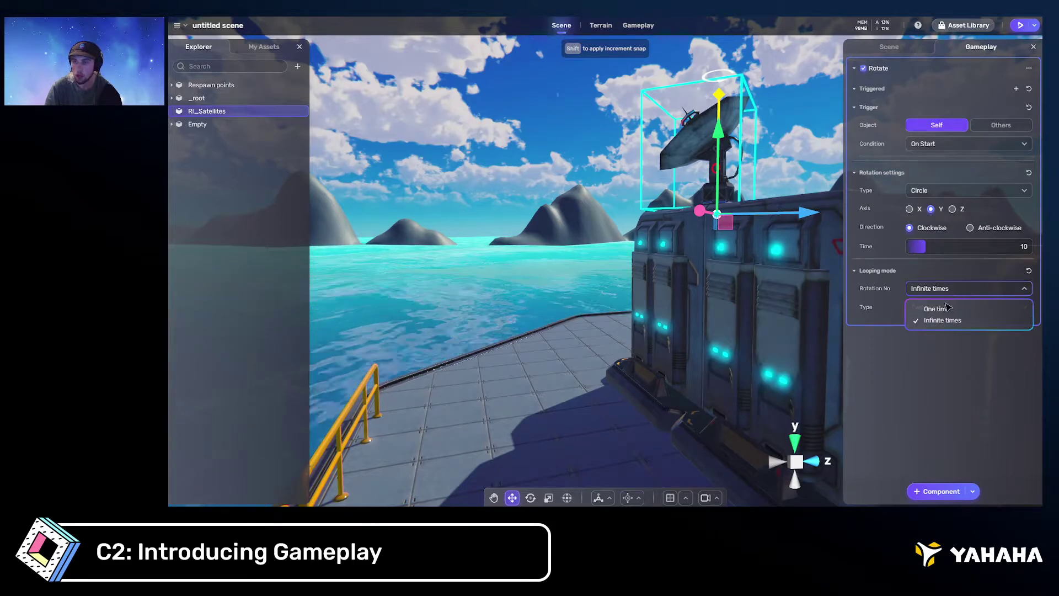
pyautogui.click(943, 322)
pyautogui.click(939, 308)
pyautogui.click(962, 331)
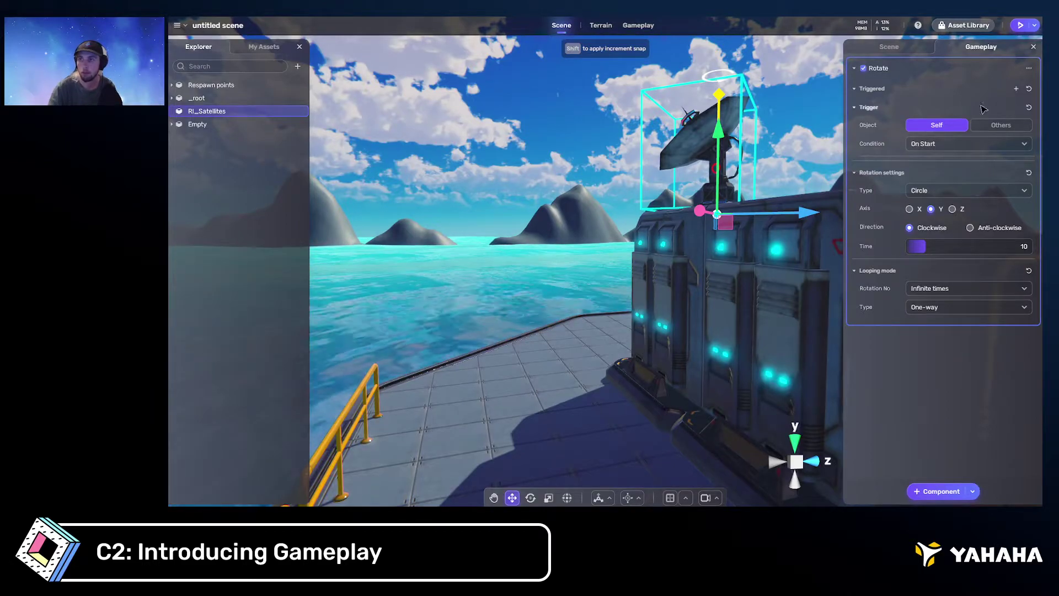
# Play-test the scene, walk around the container to watch the dish's circular rotation and return to the editor
pyautogui.click(1020, 25)
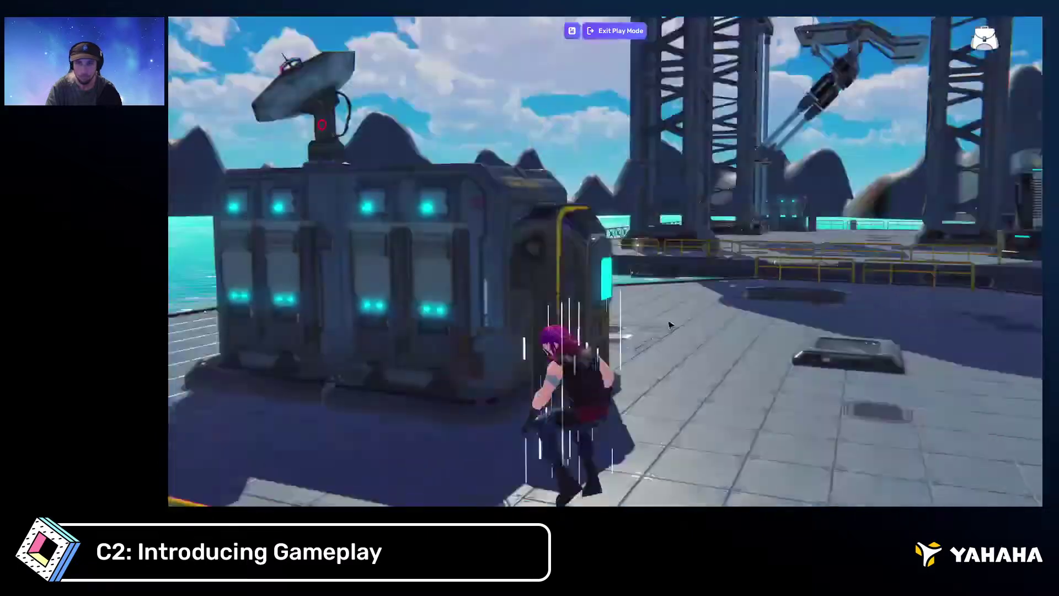
pyautogui.press('w')
pyautogui.press('a')
pyautogui.press('d')
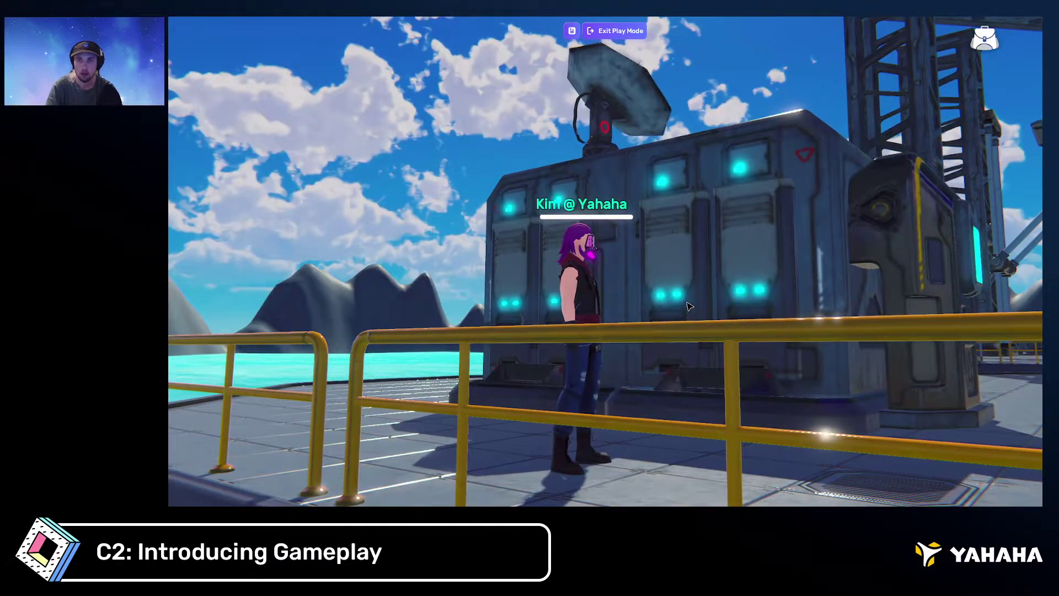
pyautogui.press('a')
pyautogui.moveTo(690, 306); pyautogui.dragTo(641, 327, button='right')
pyautogui.press('s')
pyautogui.press('w')
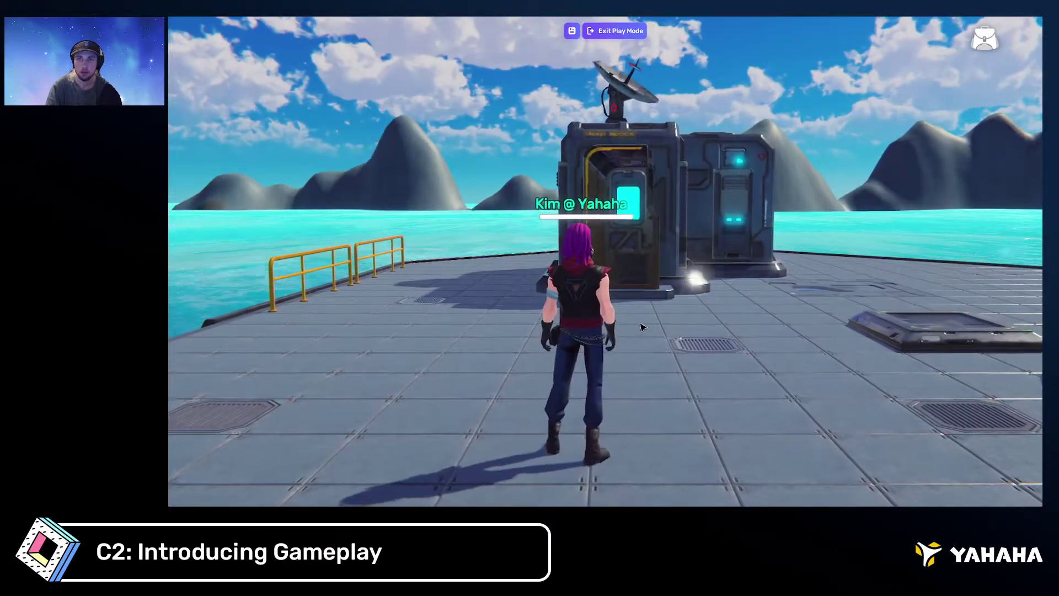
pyautogui.click(633, 33)
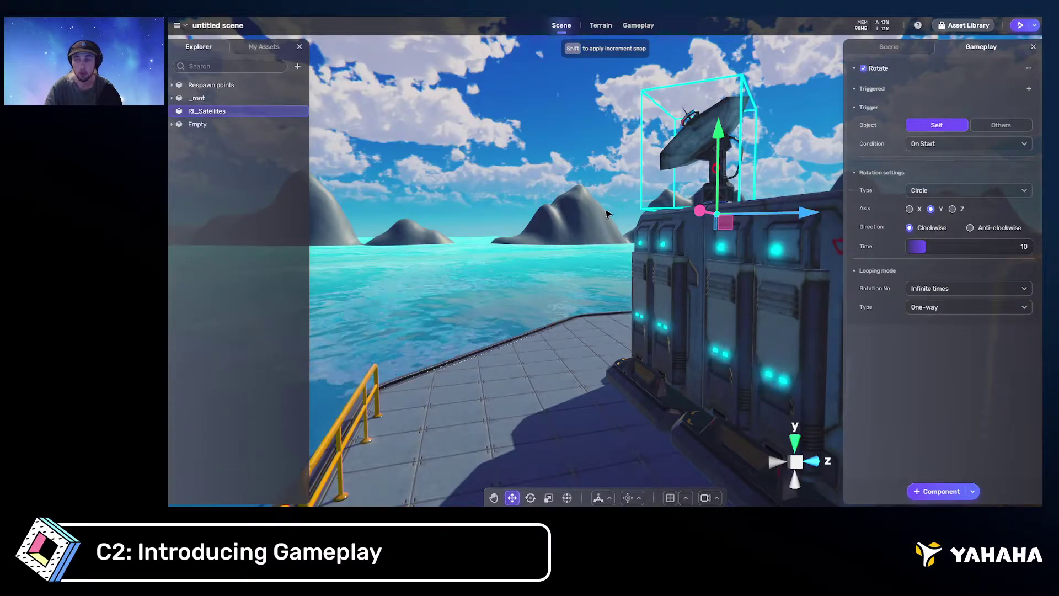
# Review the trigger conditions available for the dish's Rotate component without changing the selection
pyautogui.press('f')
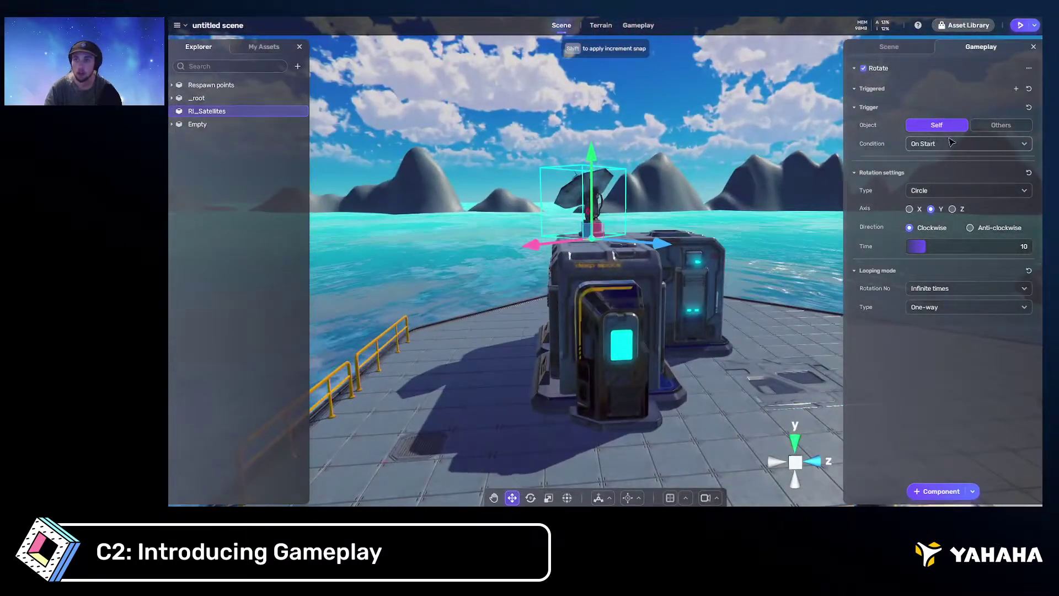
pyautogui.click(939, 143)
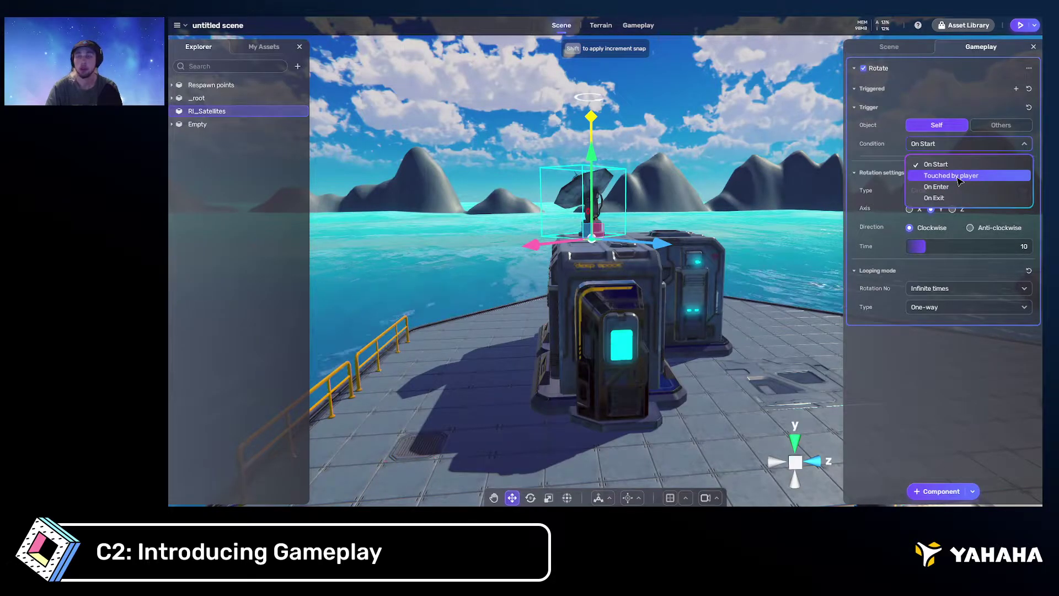
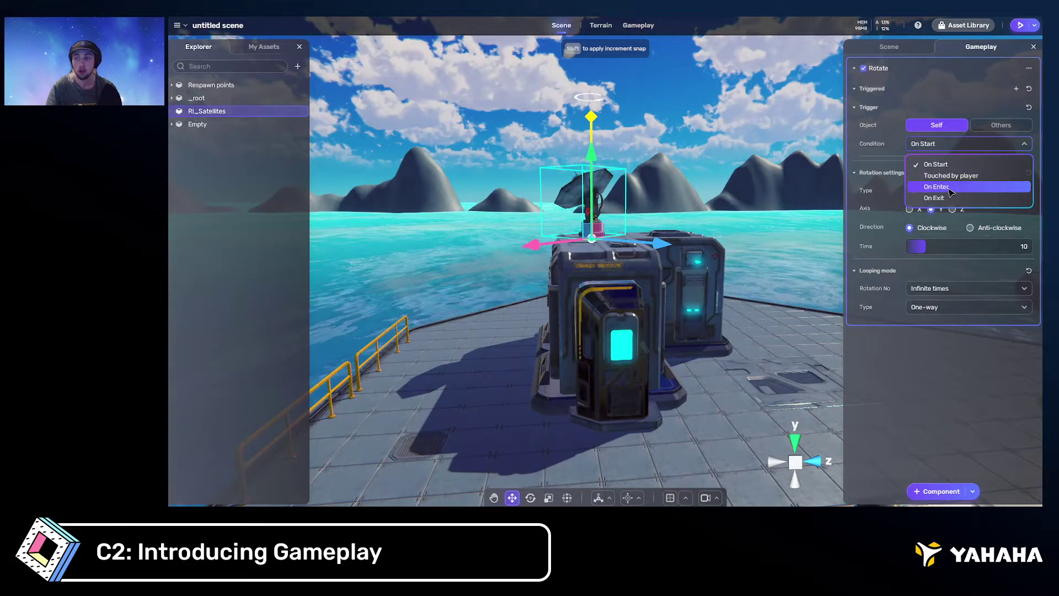
pyautogui.click(943, 377)
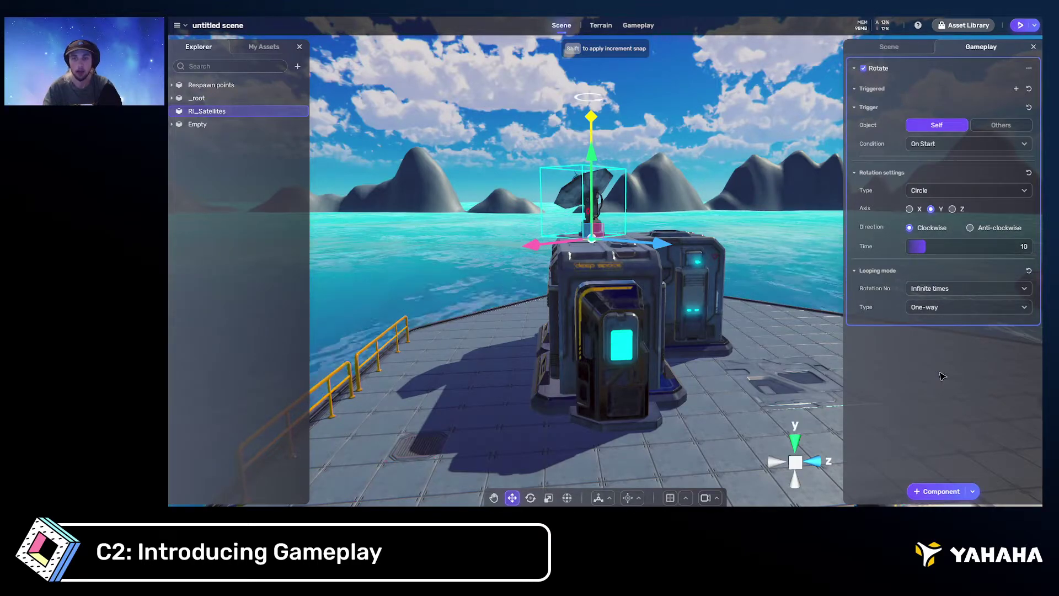
# Select the glowing console at the front of the container and add a Box trigger to it
pyautogui.moveTo(720, 334)
pyautogui.mouseDown(button='right')
pyautogui.moveTo(737, 339)
pyautogui.moveTo(708, 348)
pyautogui.mouseUp(button='right')
pyautogui.press('f')
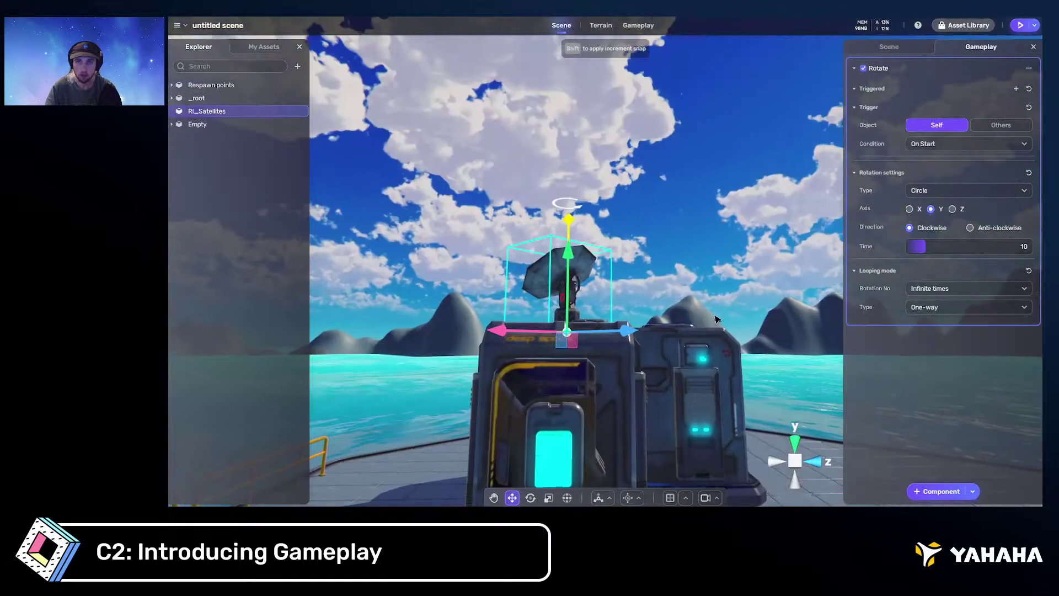
pyautogui.scroll(-5, 717, 318)
pyautogui.click(592, 326)
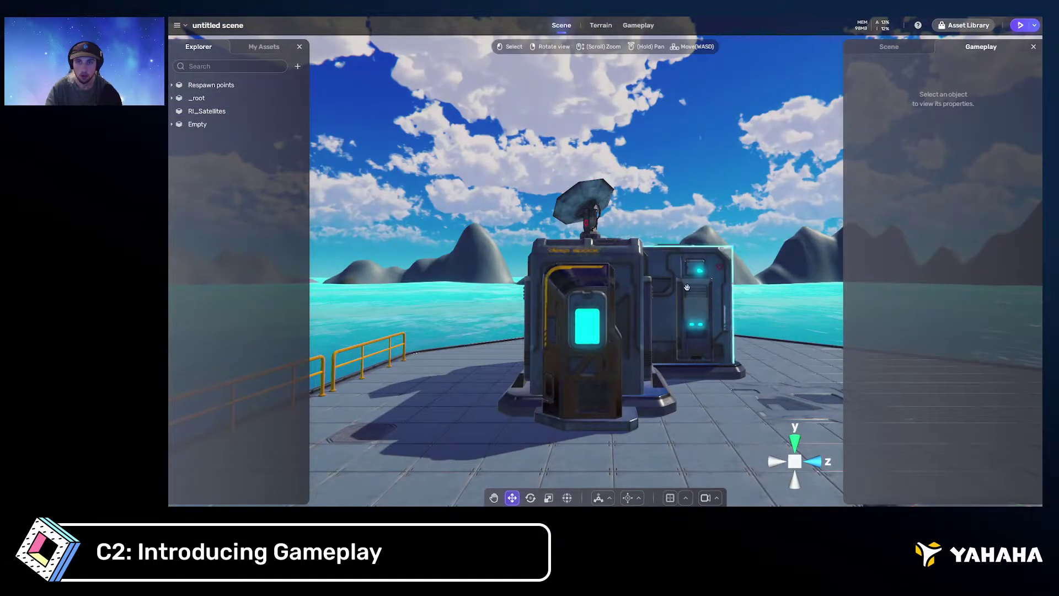
pyautogui.click(593, 326)
pyautogui.moveTo(715, 356); pyautogui.dragTo(734, 354, button='right')
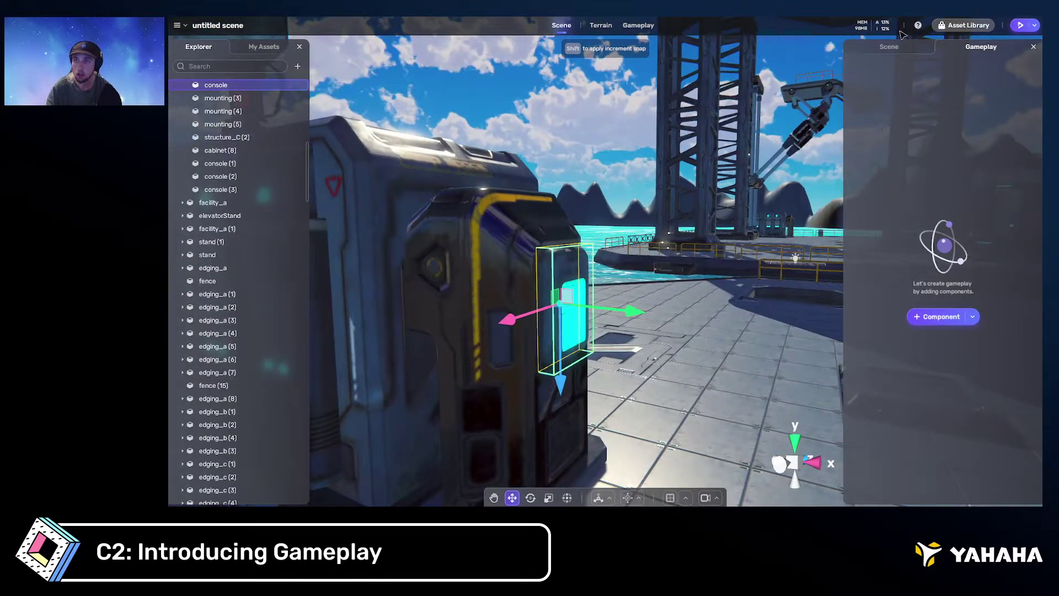
pyautogui.click(894, 47)
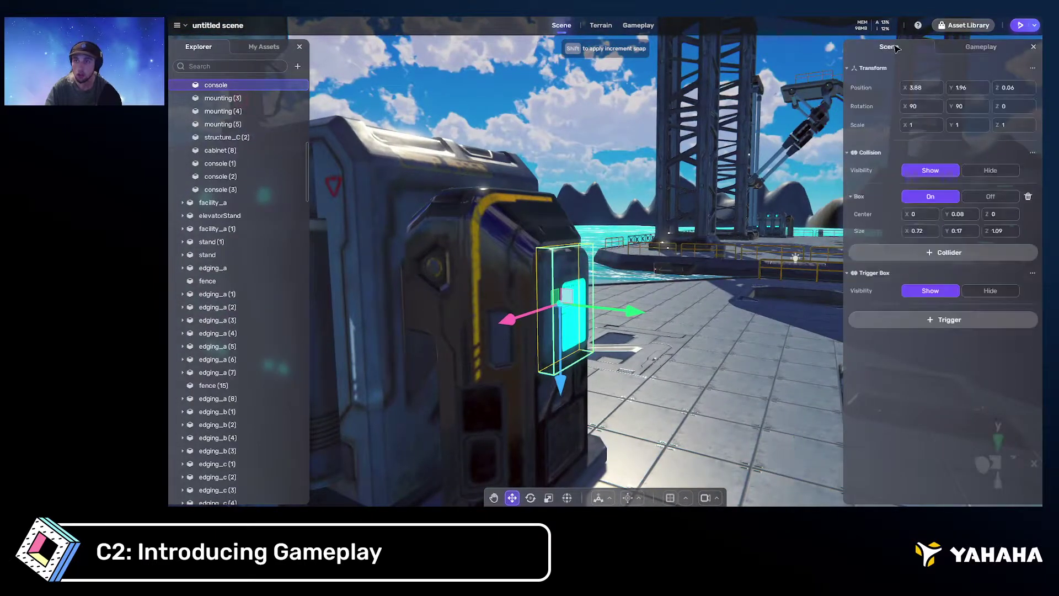
pyautogui.click(945, 321)
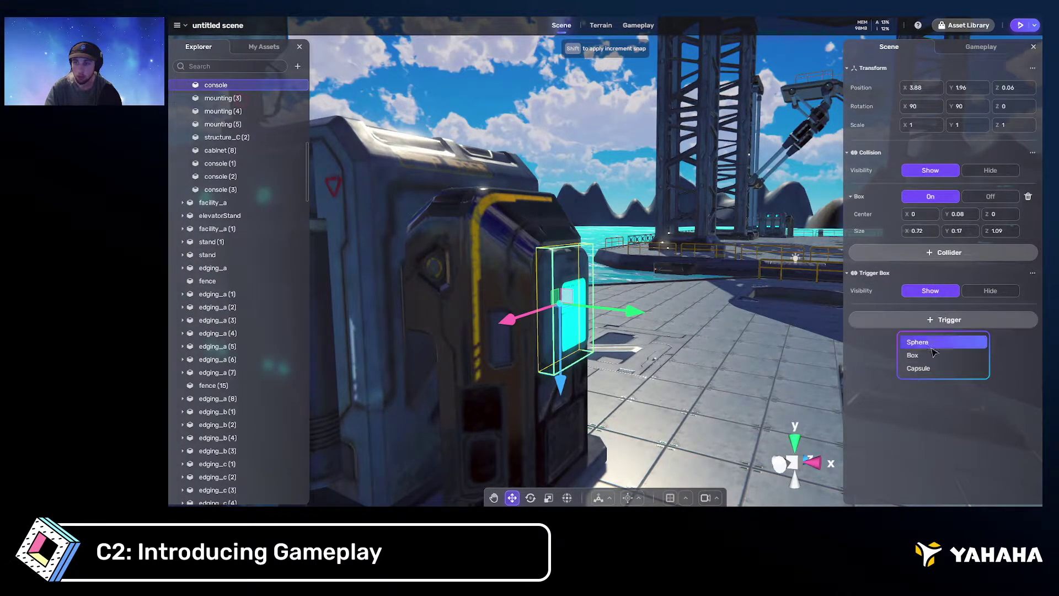
pyautogui.click(931, 355)
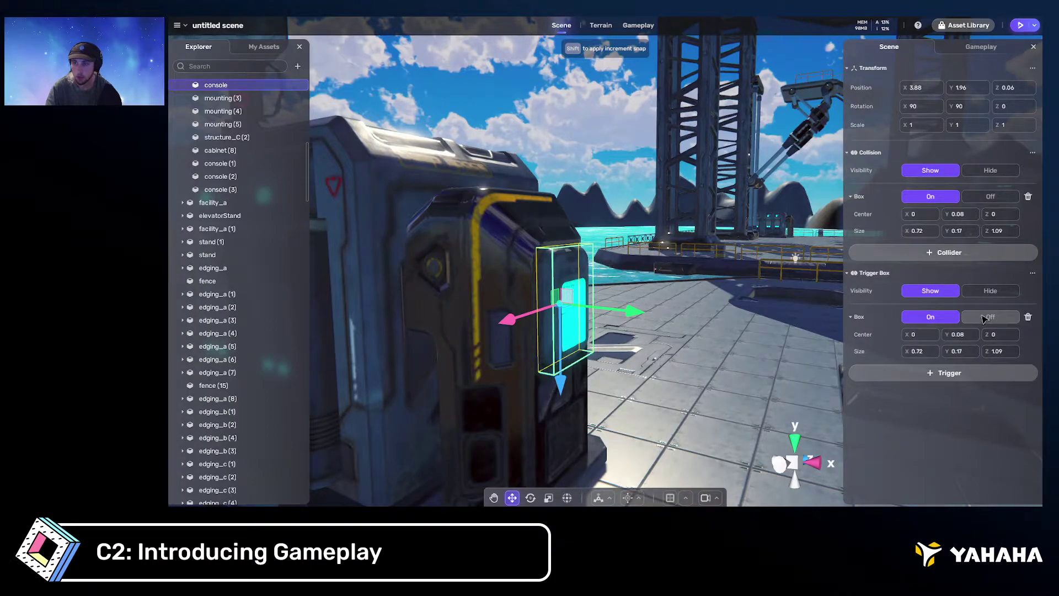
# Reshape the console's trigger box in front of the screen to size 0.72, 0.7, 2.3 with its center at 0, 0.64, 0.6
pyautogui.moveTo(789, 323); pyautogui.dragTo(650, 329, button='right')
pyautogui.press('f')
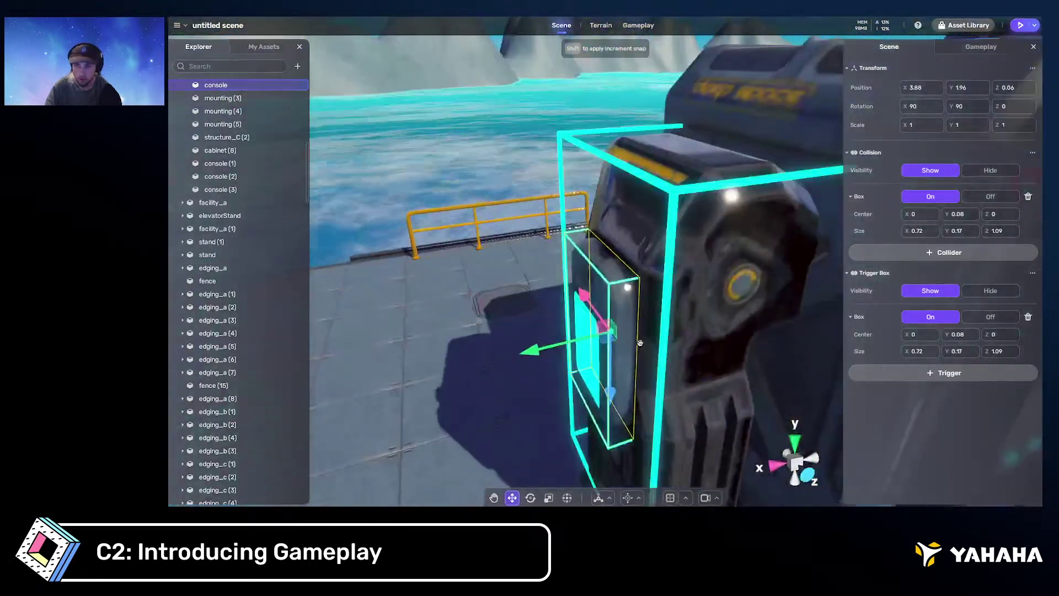
pyautogui.moveTo(666, 333); pyautogui.dragTo(680, 293, button='right')
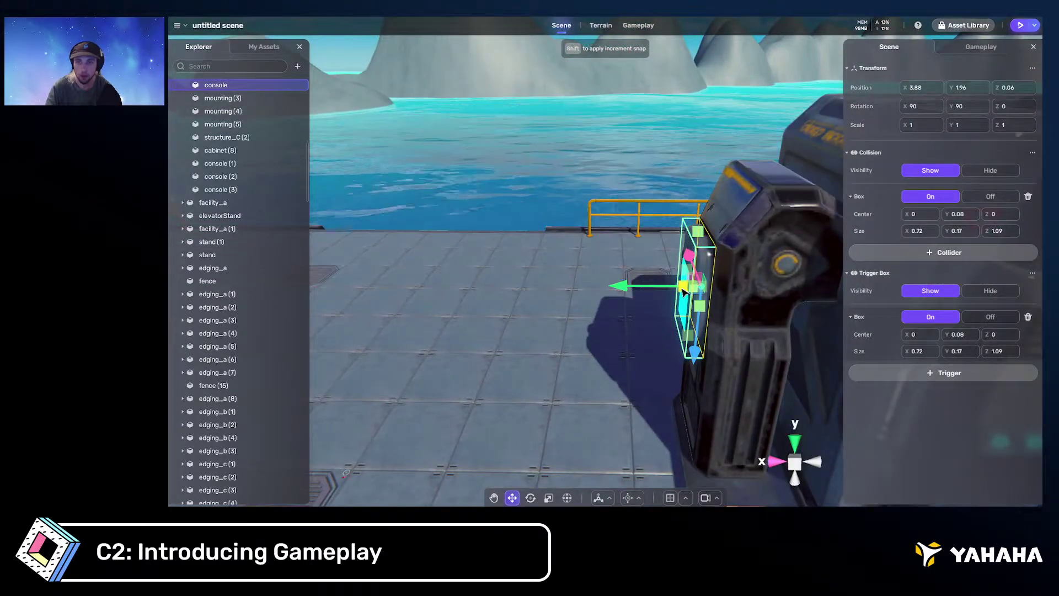
pyautogui.moveTo(600, 296); pyautogui.dragTo(693, 349)
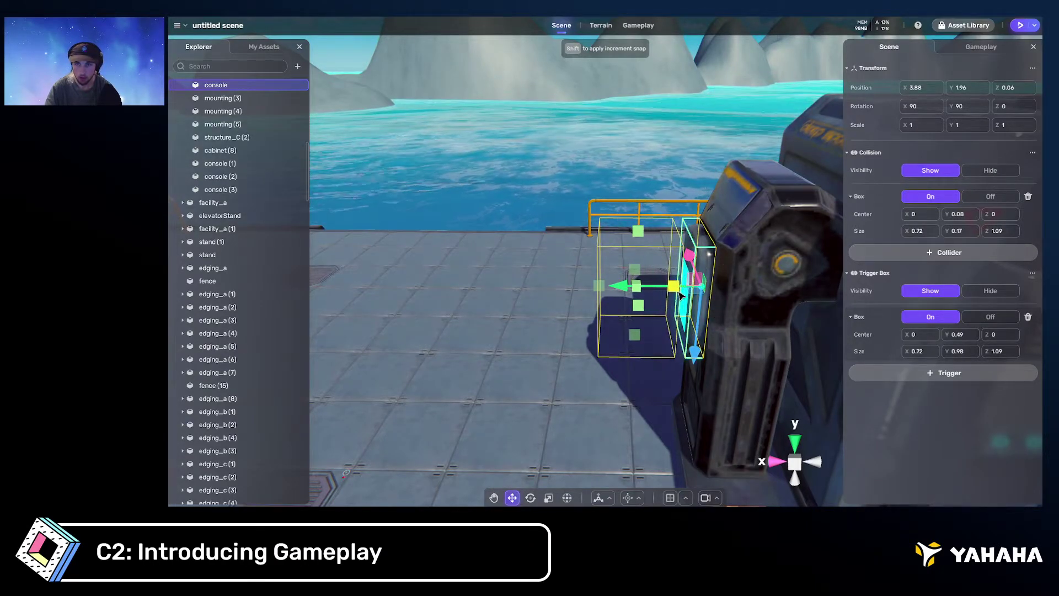
pyautogui.moveTo(680, 295); pyautogui.dragTo(672, 296)
pyautogui.moveTo(635, 335); pyautogui.dragTo(633, 425)
pyautogui.moveTo(633, 426)
pyautogui.mouseDown(button='right')
pyautogui.moveTo(693, 429)
pyautogui.moveTo(735, 409)
pyautogui.moveTo(818, 419)
pyautogui.moveTo(766, 435)
pyautogui.moveTo(709, 406)
pyautogui.moveTo(636, 414)
pyautogui.mouseUp(button='right')
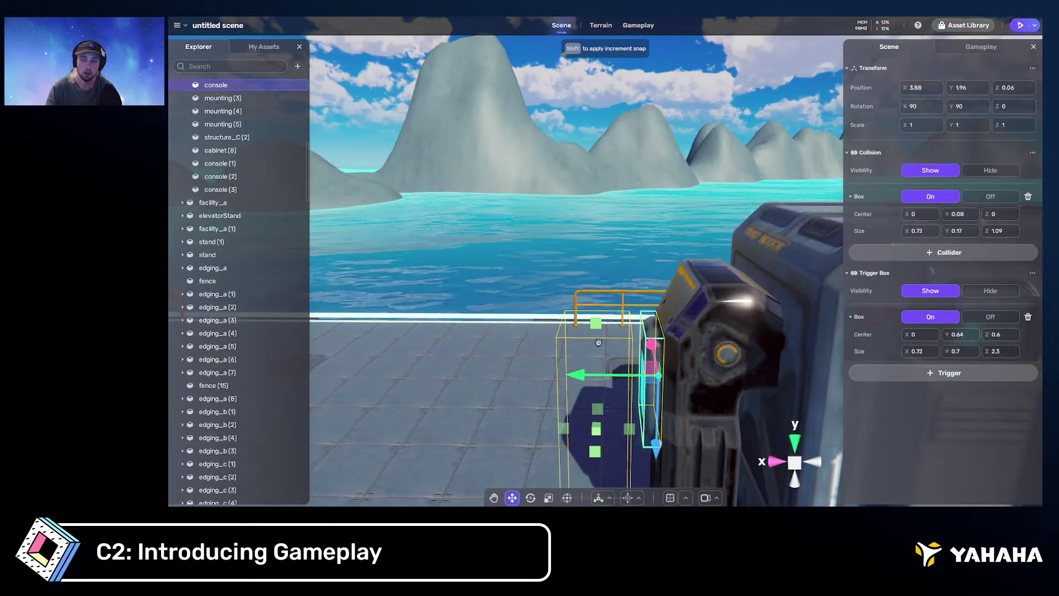
pyautogui.moveTo(594, 330); pyautogui.dragTo(690, 279, button='right')
# Collapse the console's collider box settings and set its collision visibility to Hide
pyautogui.click(852, 196)
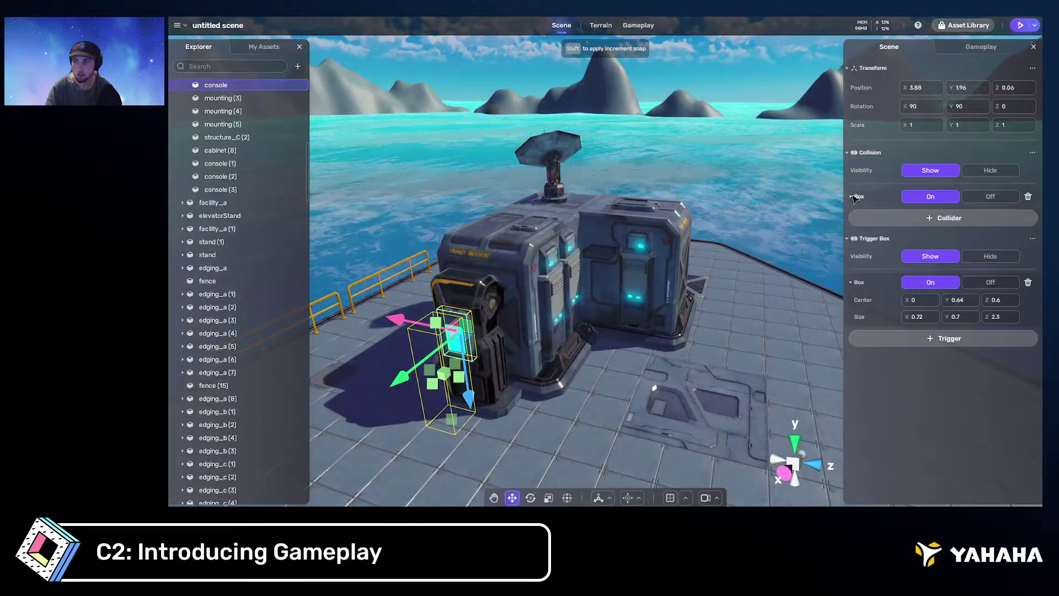
pyautogui.click(990, 170)
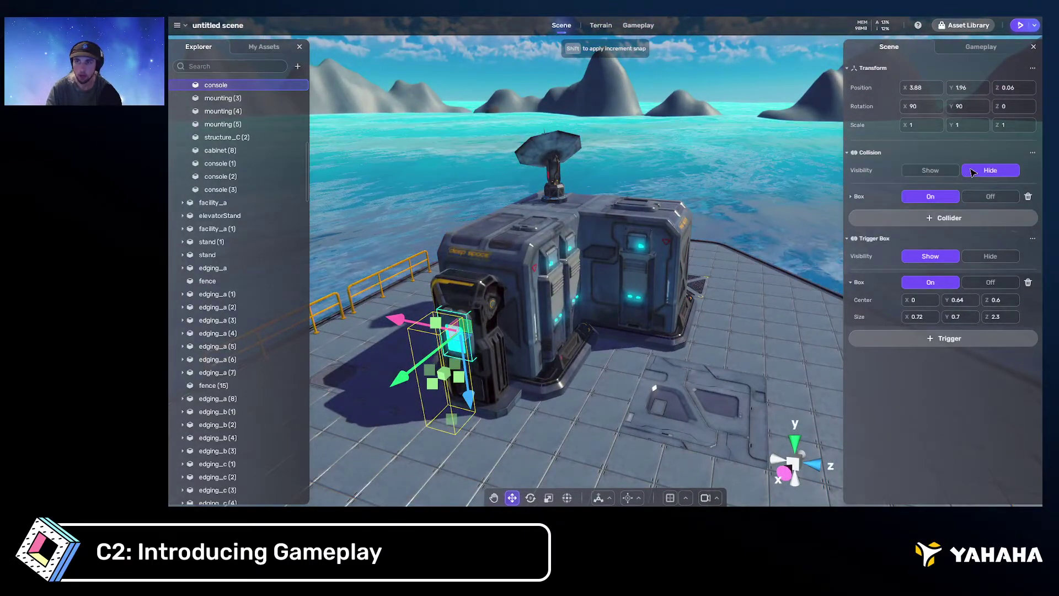
pyautogui.moveTo(800, 234); pyautogui.dragTo(703, 242, button='right')
pyautogui.scroll(5, 649, 271)
pyautogui.moveTo(649, 271); pyautogui.dragTo(744, 270, button='right')
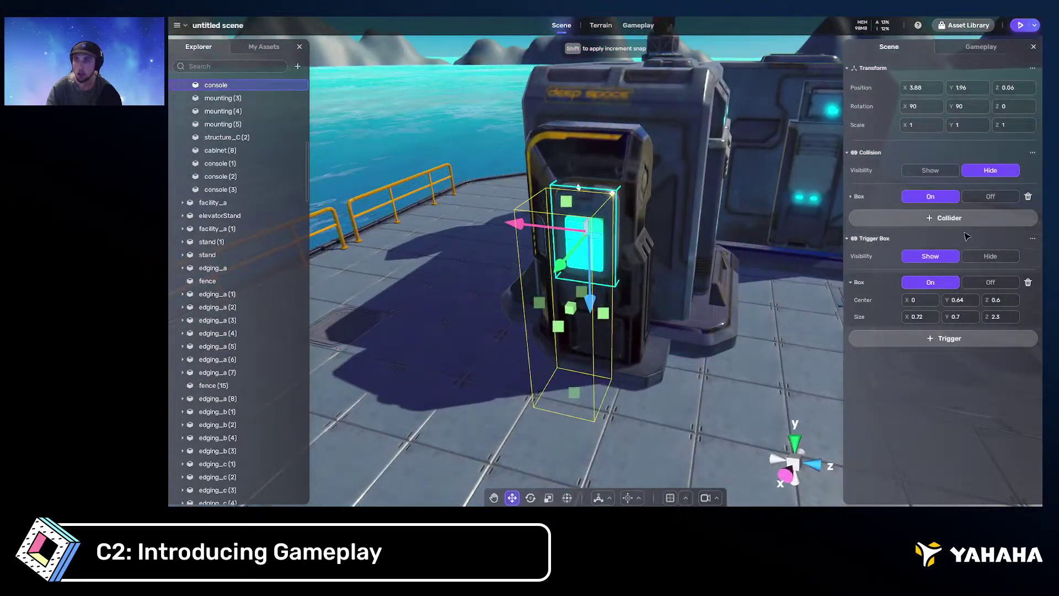
# Add a Trigger gameplay component to the console and change its condition to On Enter
pyautogui.click(981, 54)
pyautogui.click(944, 319)
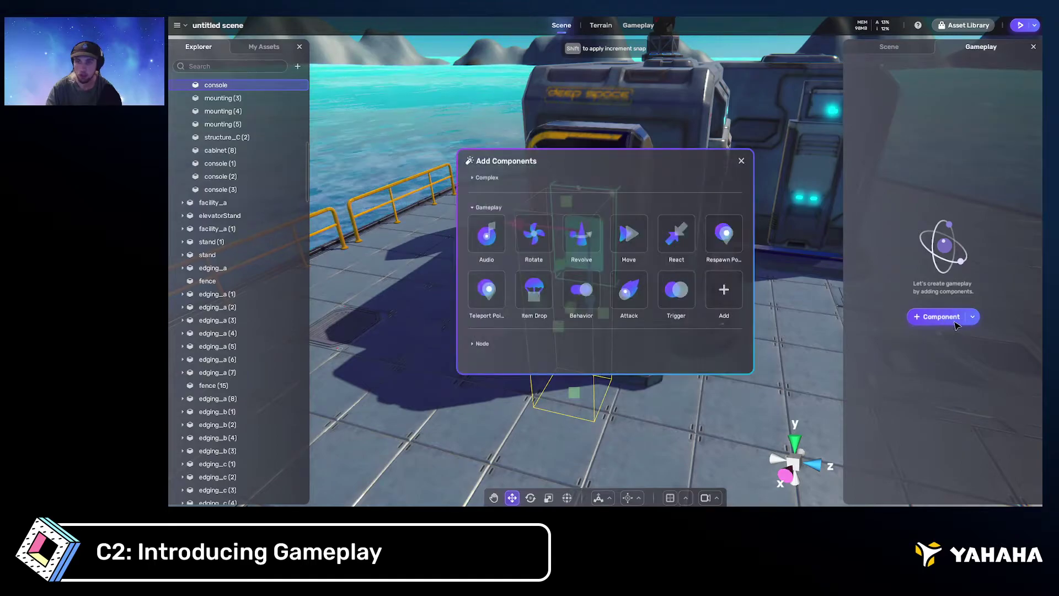
pyautogui.click(677, 289)
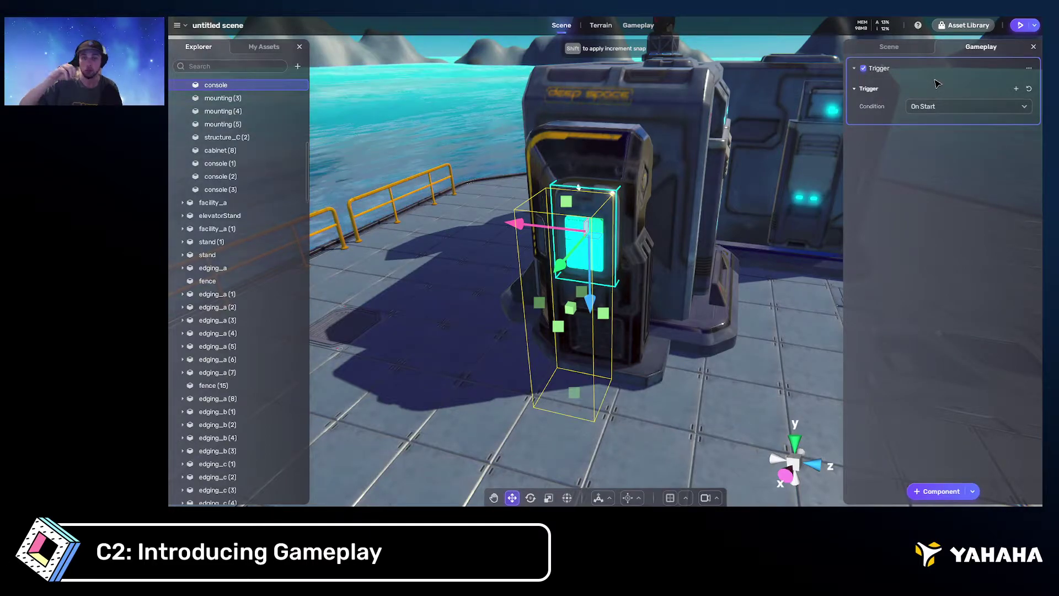
pyautogui.click(957, 107)
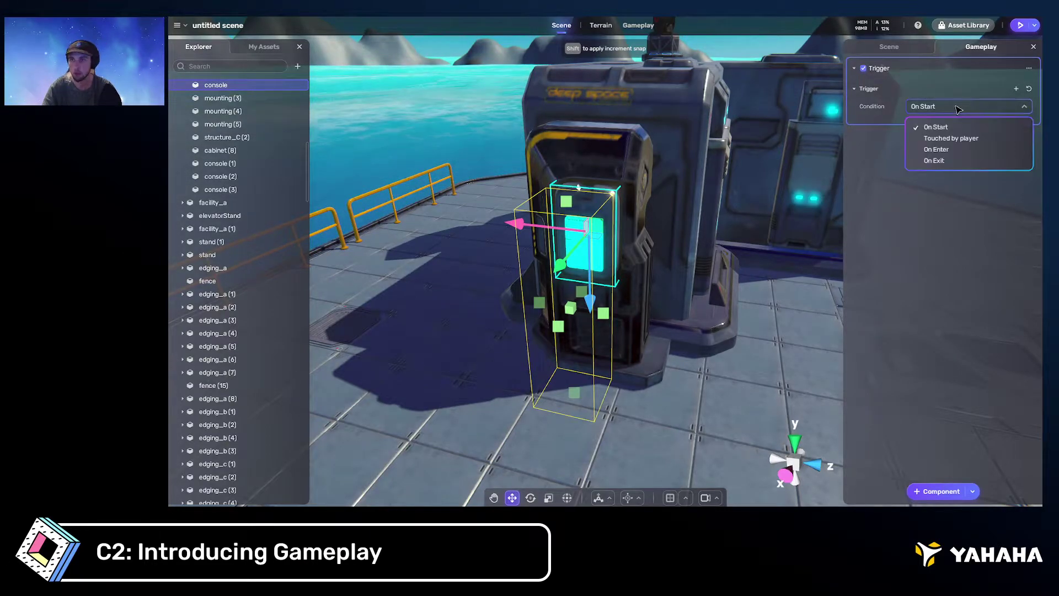
pyautogui.click(965, 152)
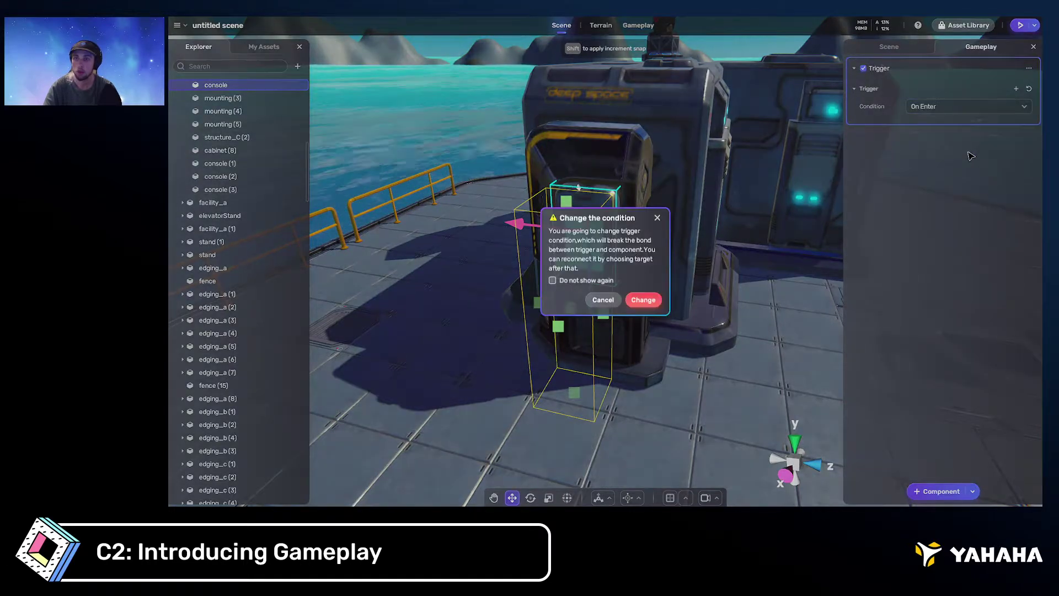
pyautogui.click(646, 301)
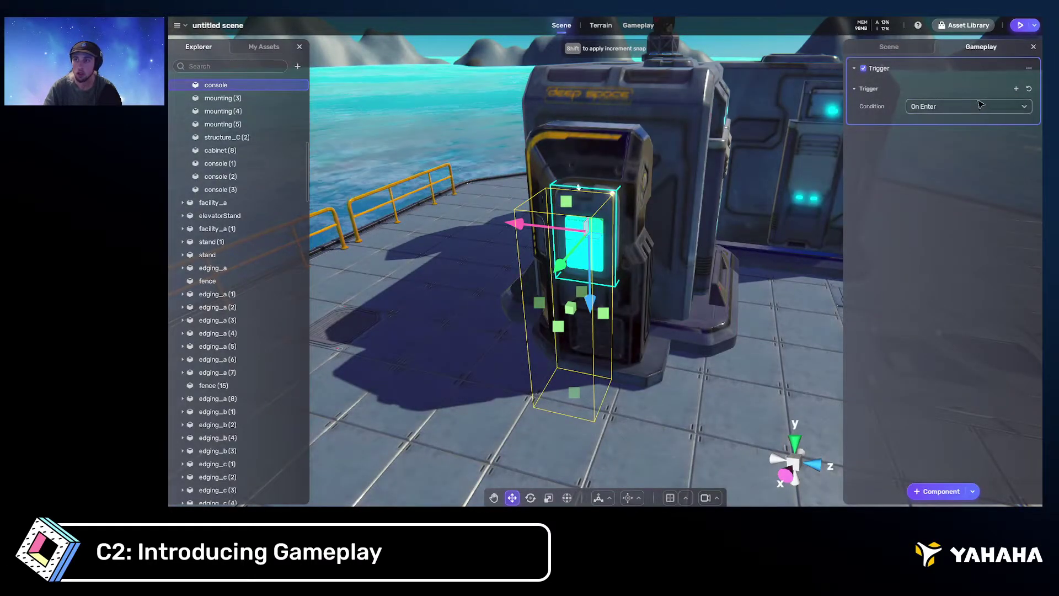
# Add a target to the console's Trigger component, choosing RI_Satellites as the object and rotation as the type
pyautogui.click(1027, 68)
pyautogui.click(990, 80)
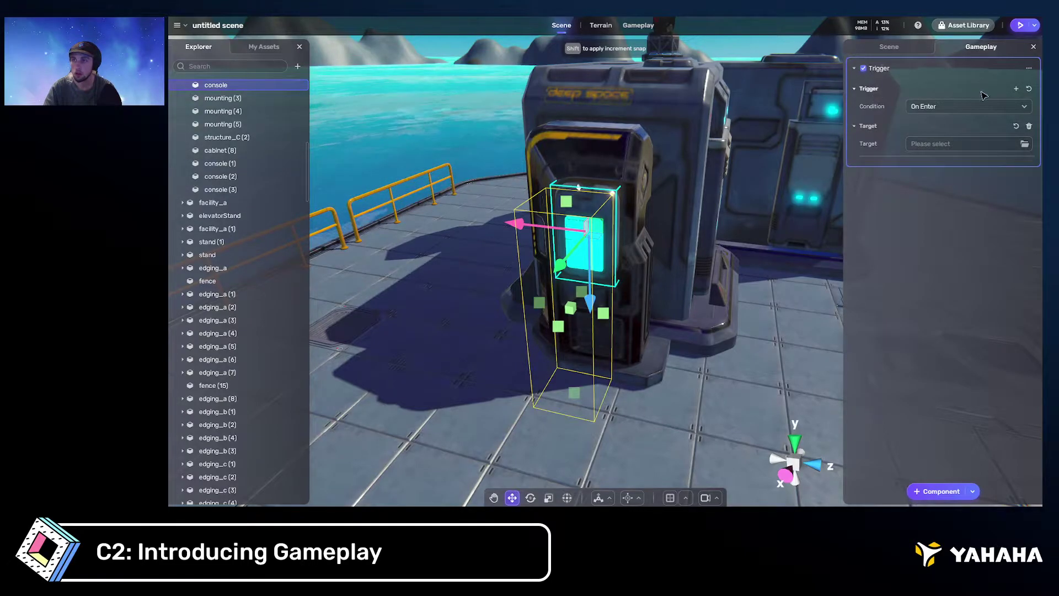
pyautogui.click(1024, 144)
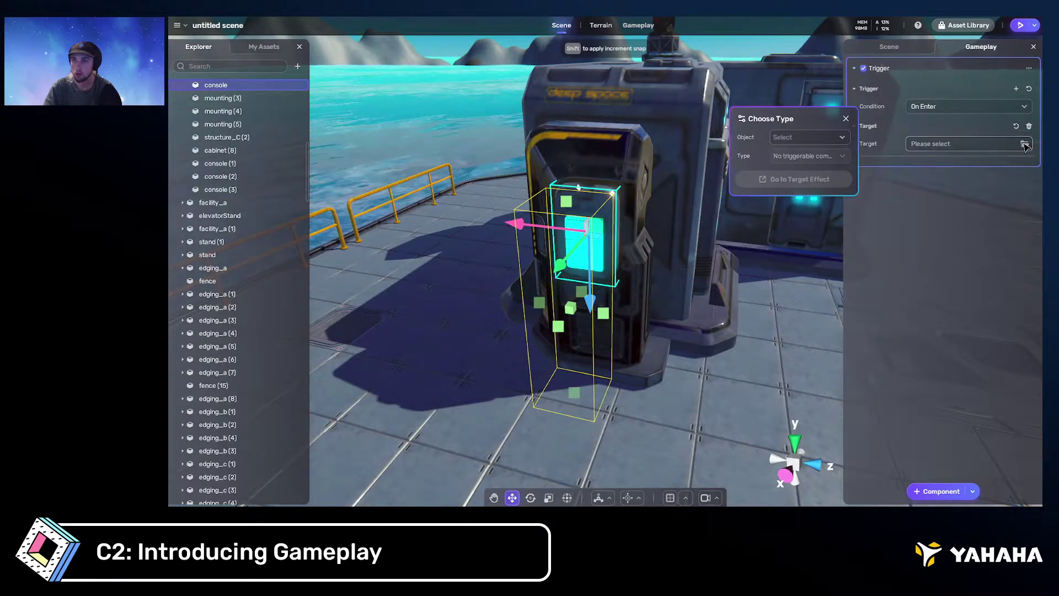
pyautogui.click(840, 138)
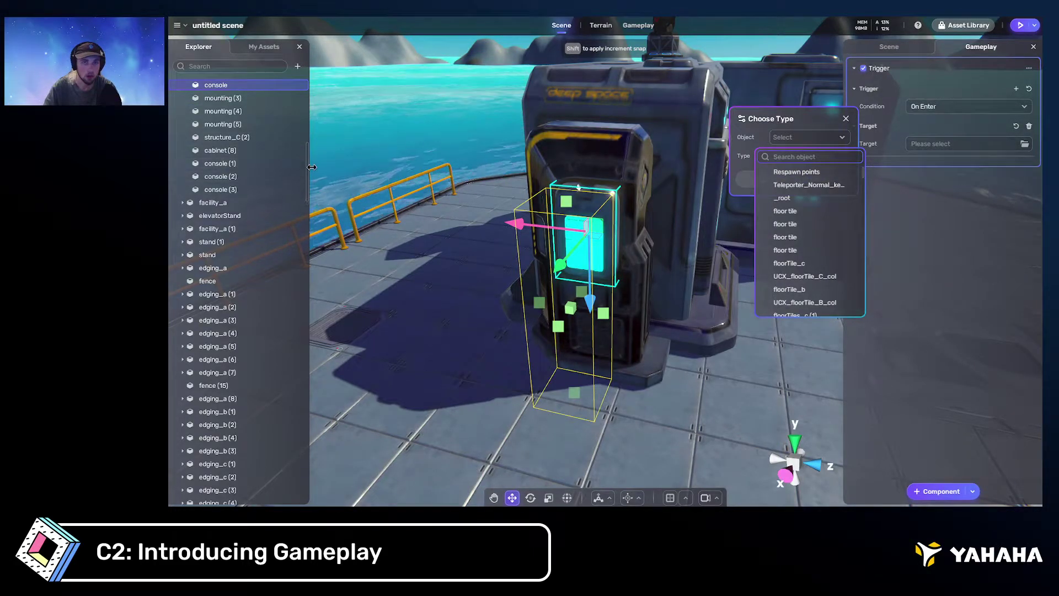
pyautogui.write('satte')
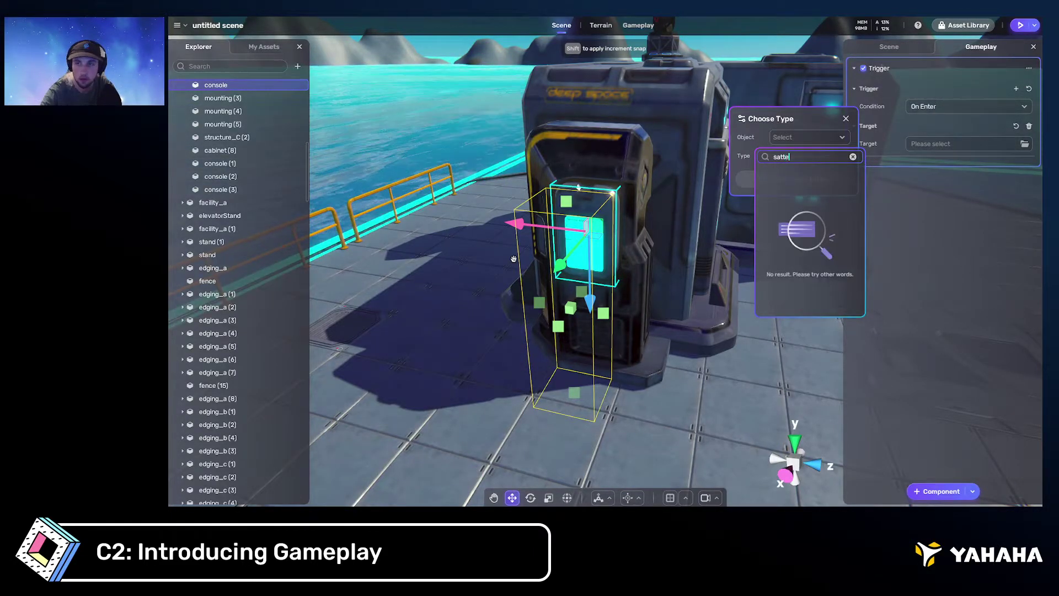
pyautogui.press('BackSpace')
pyautogui.press('BackSpace')
pyautogui.write('e')
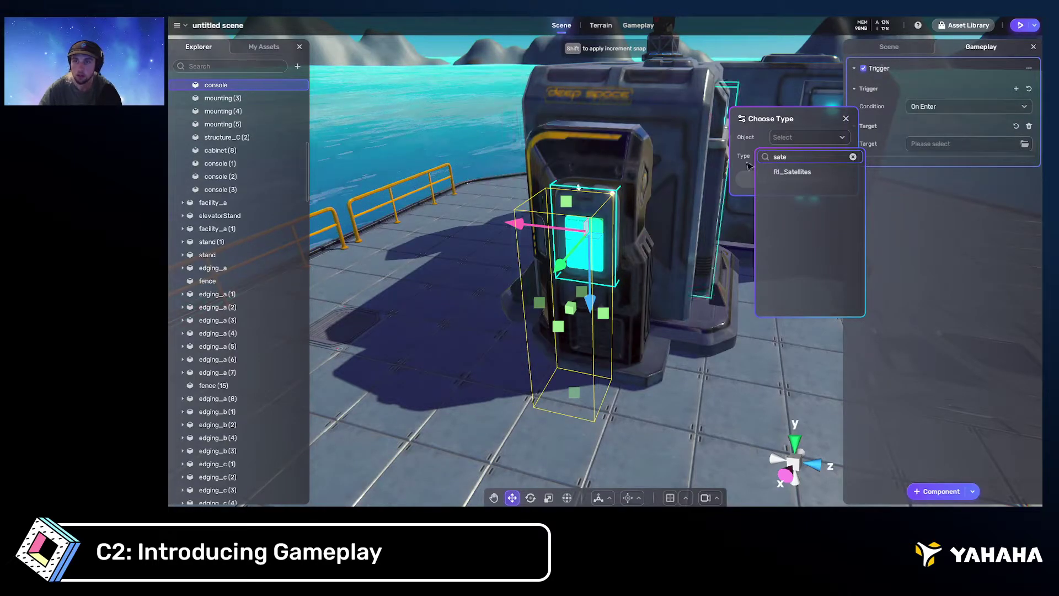
pyautogui.click(830, 173)
pyautogui.click(823, 158)
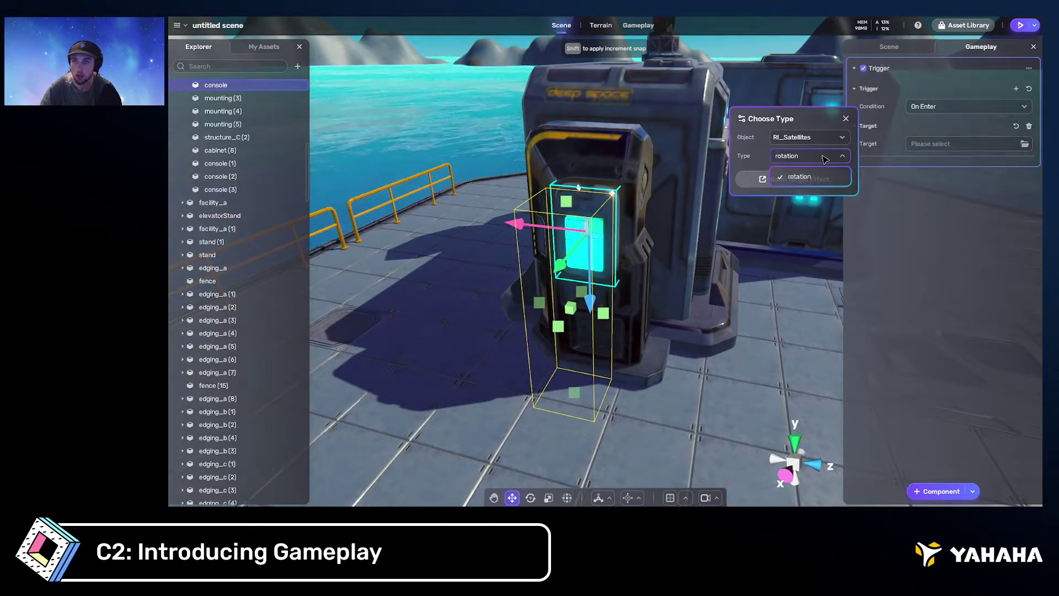
pyautogui.click(800, 176)
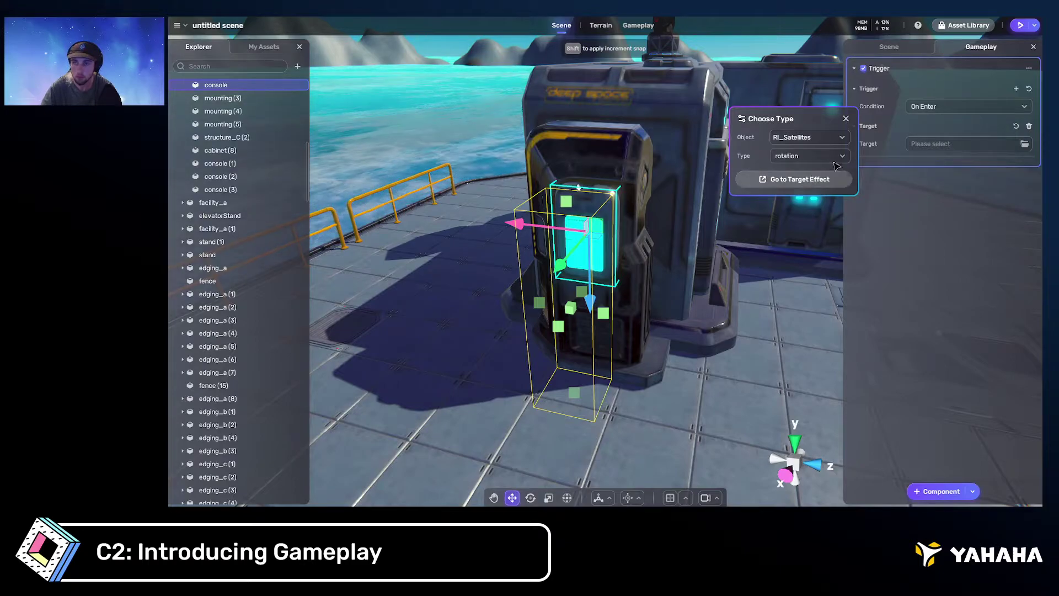
# Go to the target effect on the dish and inspect the condition of its Self trigger
pyautogui.click(799, 179)
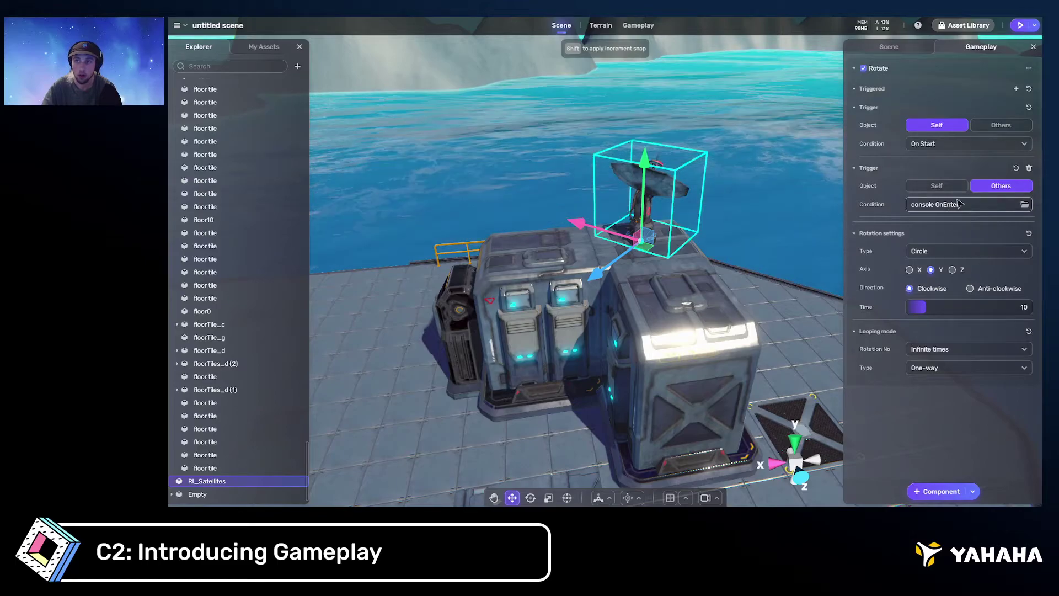
pyautogui.click(952, 144)
pyautogui.click(965, 144)
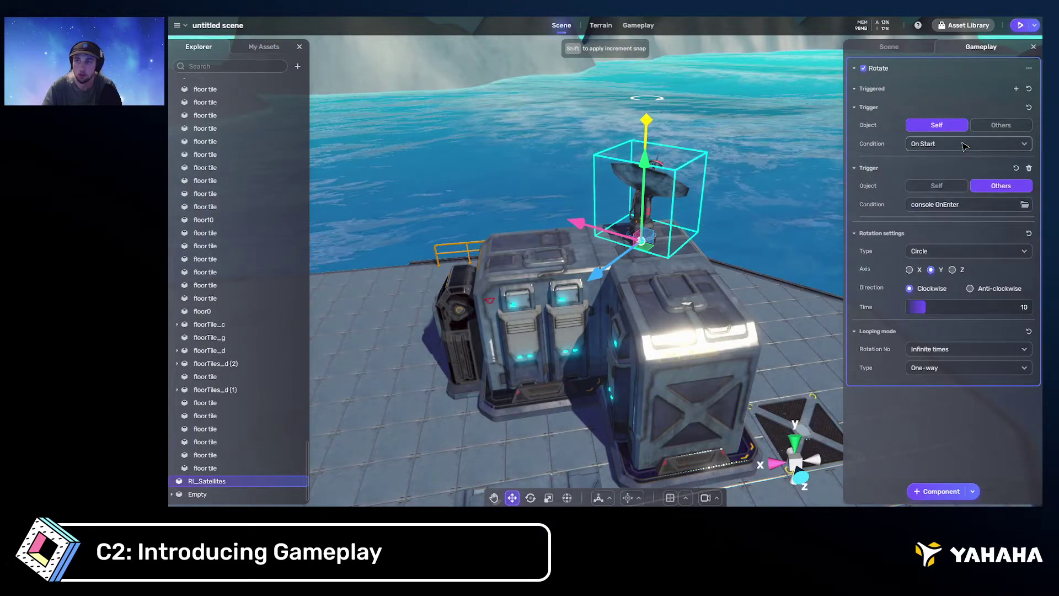
# Remove the dish's second trigger with the console OnEnter condition and set the remaining Rotate trigger's object to Others
pyautogui.click(1029, 168)
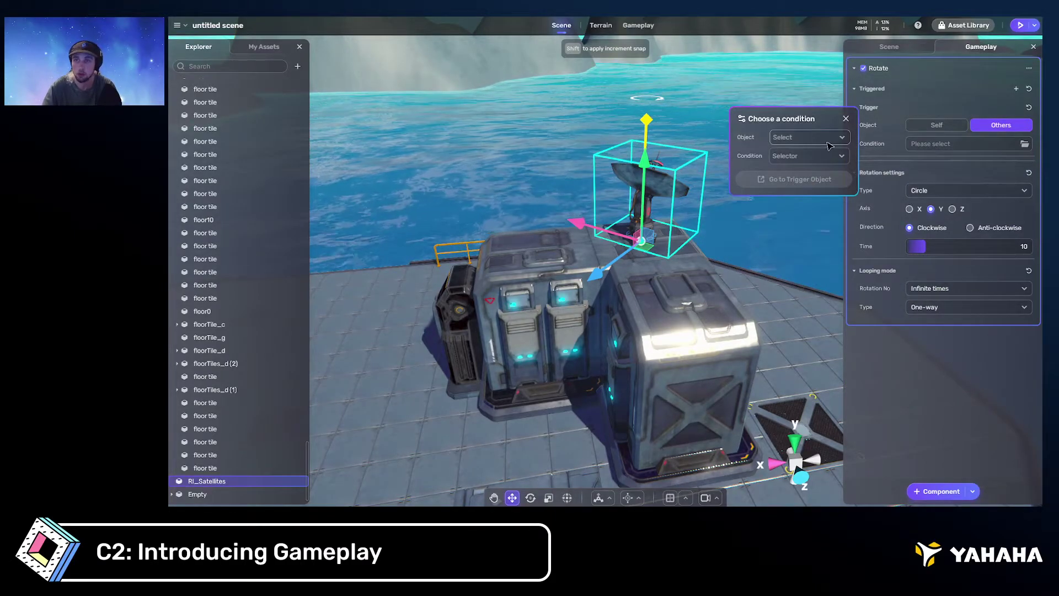
pyautogui.click(946, 126)
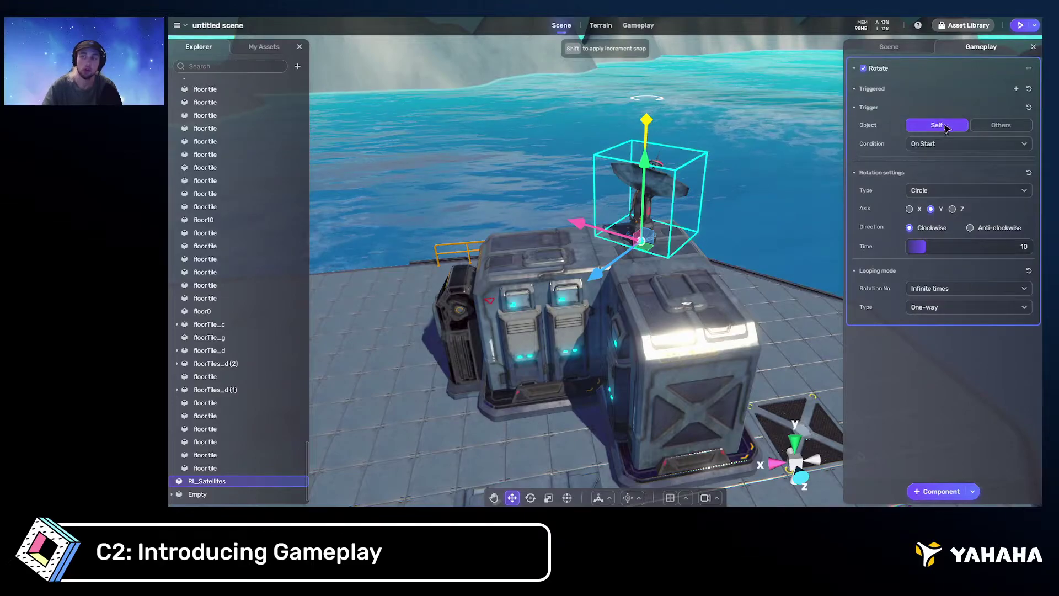
pyautogui.click(988, 126)
pyautogui.click(996, 144)
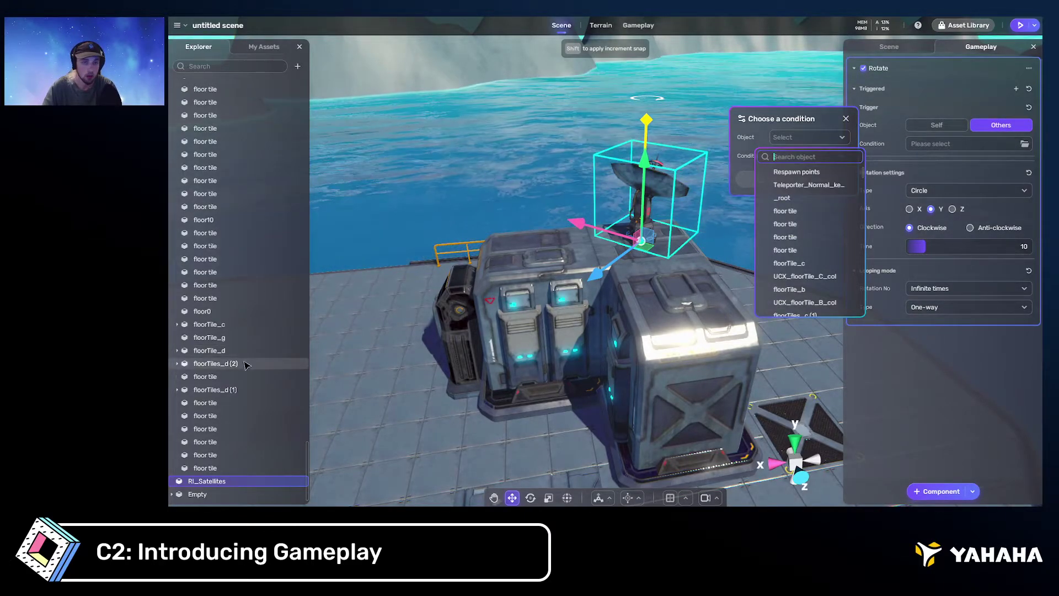
# Select the console beside the satellite building and rename it sat_controller
pyautogui.click(435, 315)
pyautogui.scroll(5, 237, 276)
pyautogui.scroll(-3, 237, 276)
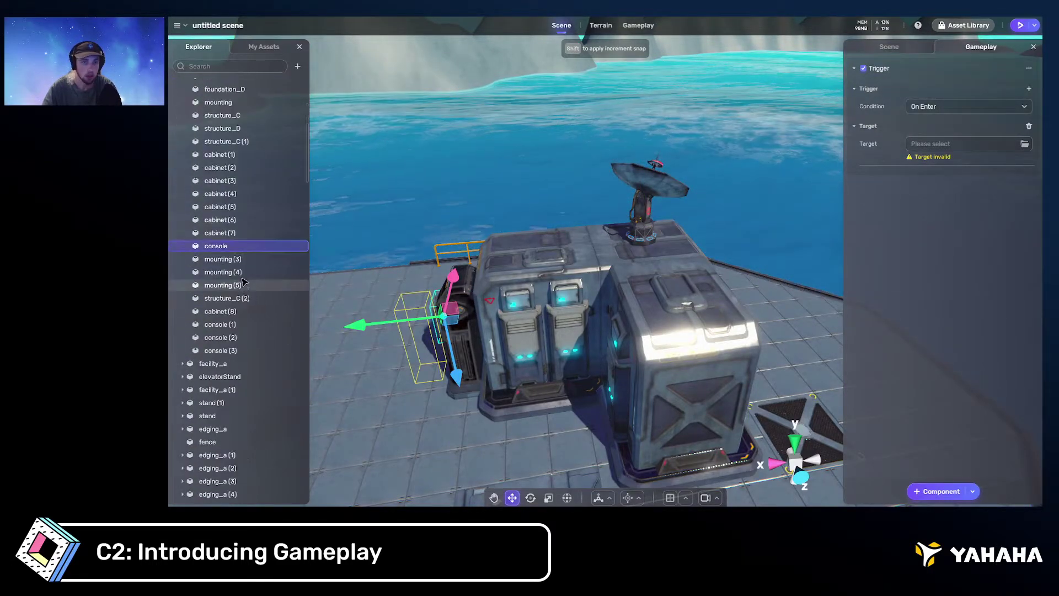
pyautogui.rightClick(223, 247)
pyautogui.click(243, 325)
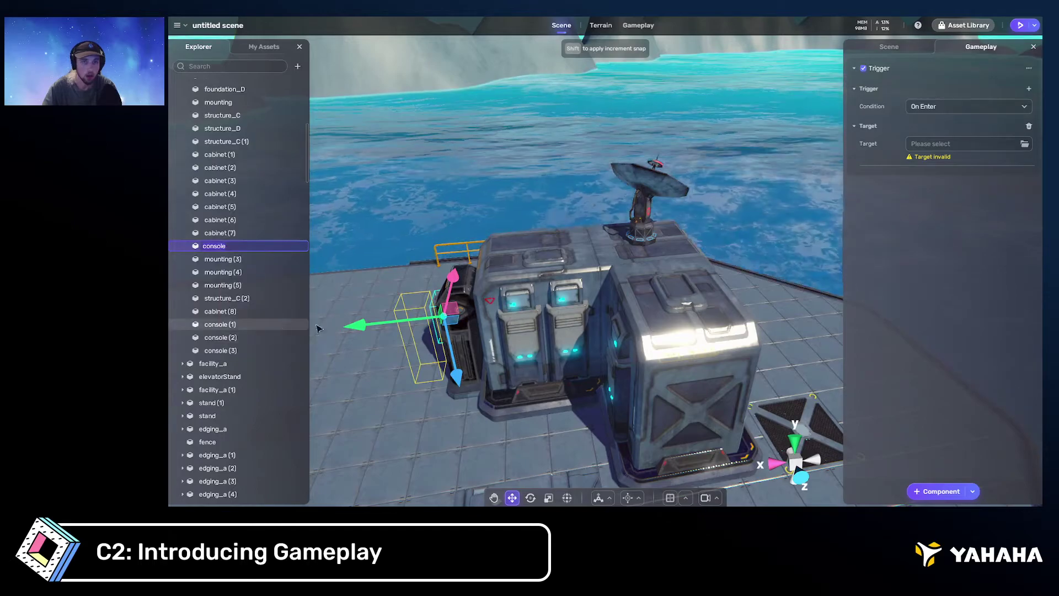
pyautogui.write('sat_')
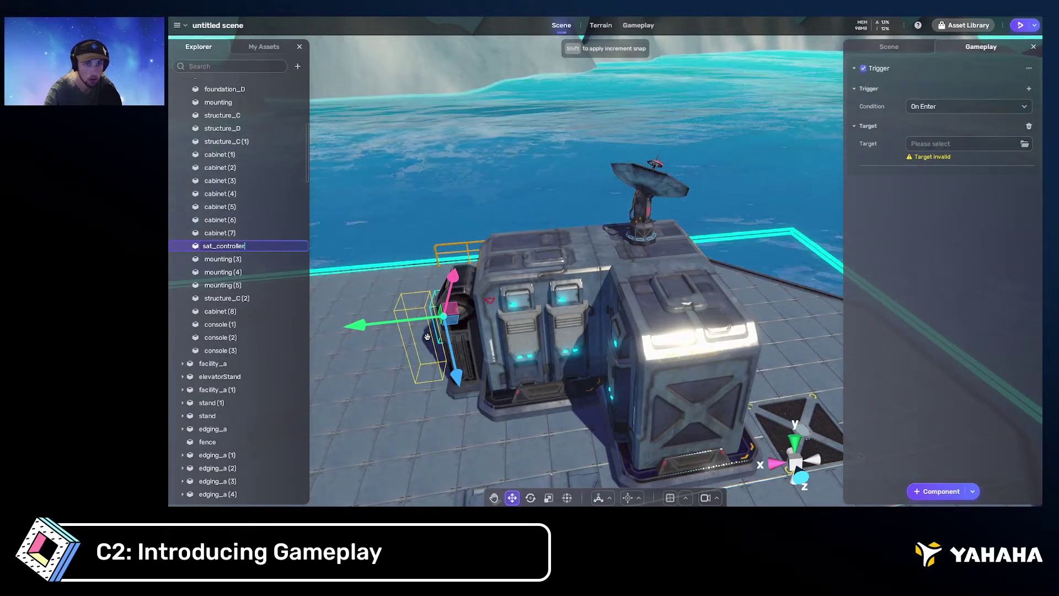
pyautogui.write('controller')
pyautogui.press('Return')
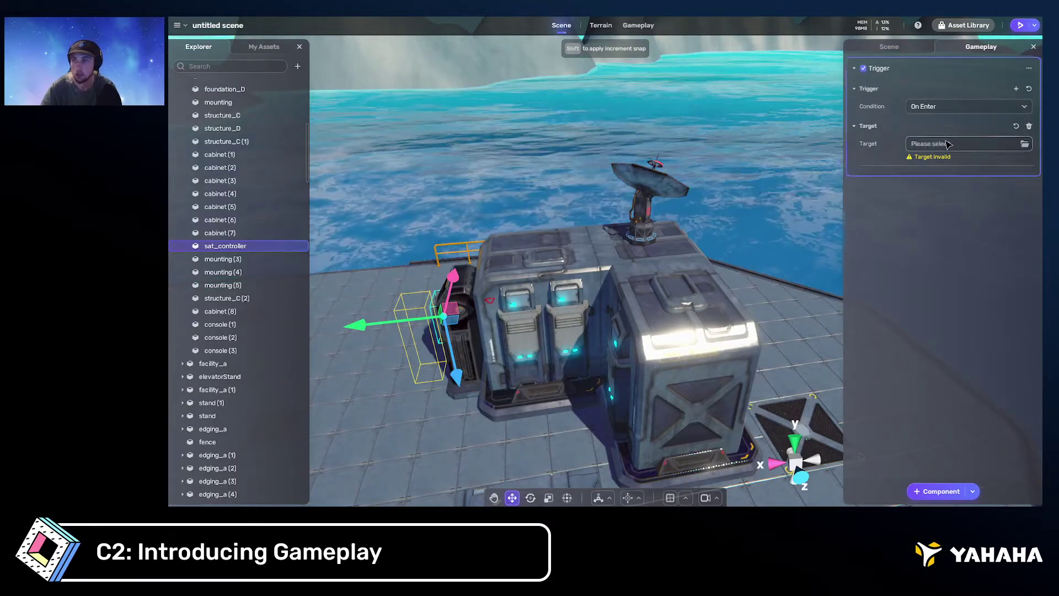
# Set the dish's Rotate trigger condition to the object sat_controller with the OnEnter condition
pyautogui.click(808, 147)
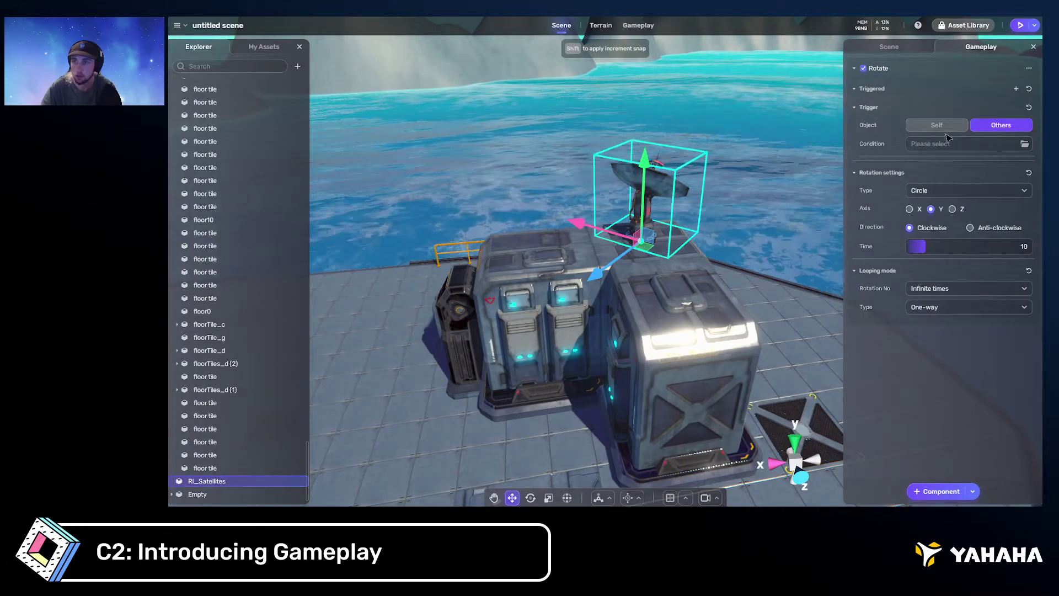
pyautogui.click(953, 145)
pyautogui.click(796, 138)
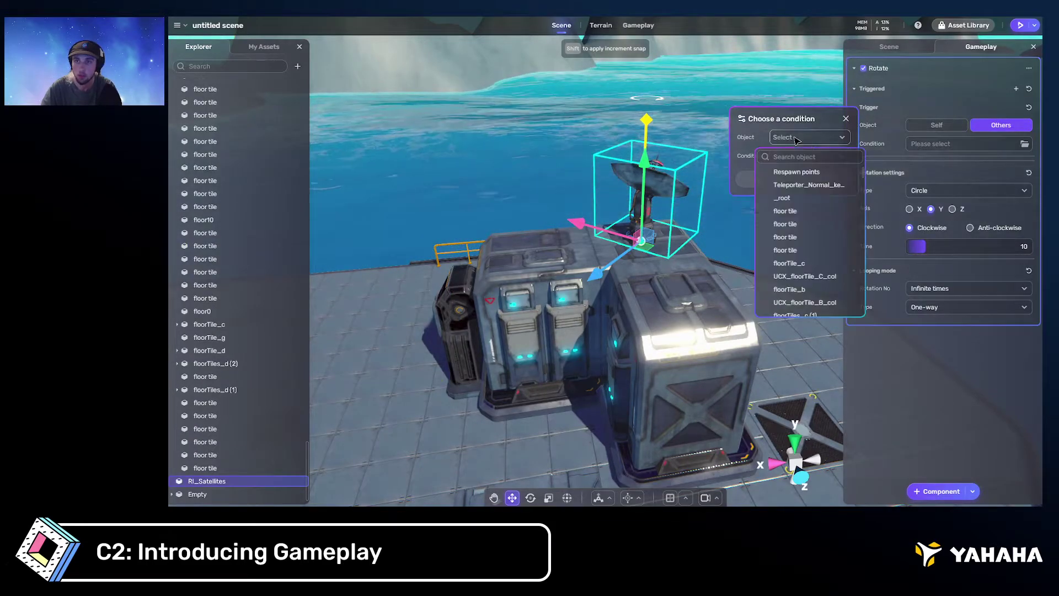
pyautogui.write('sat')
pyautogui.click(802, 171)
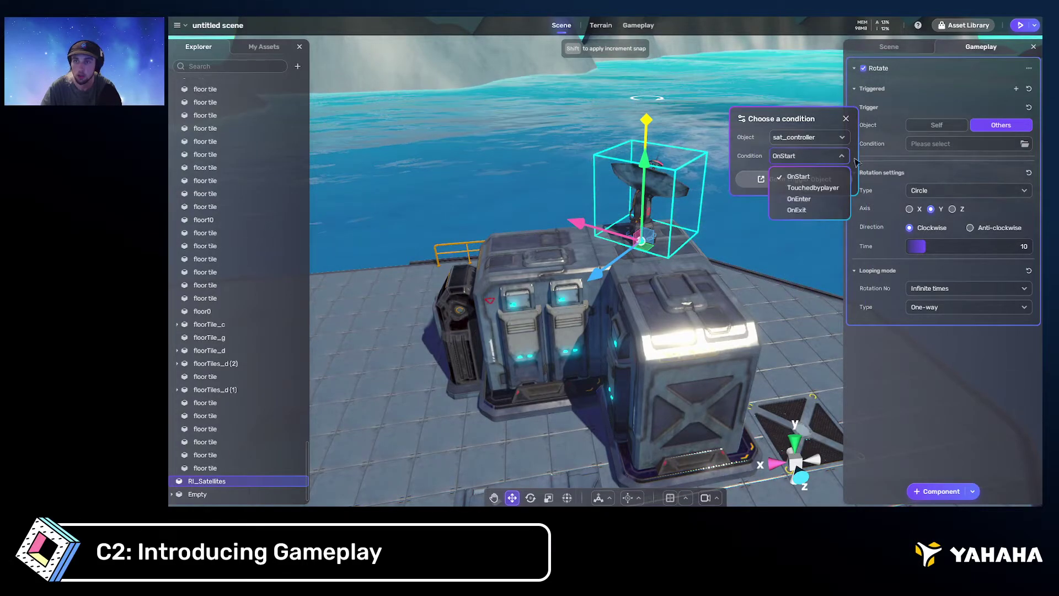
pyautogui.click(805, 198)
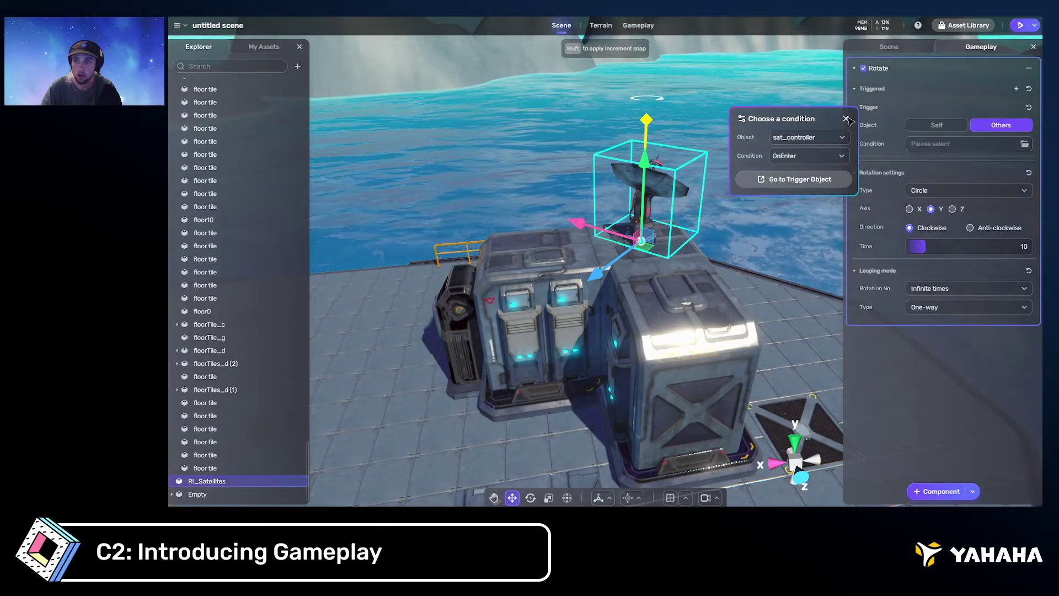
pyautogui.scroll(-3, 535, 243)
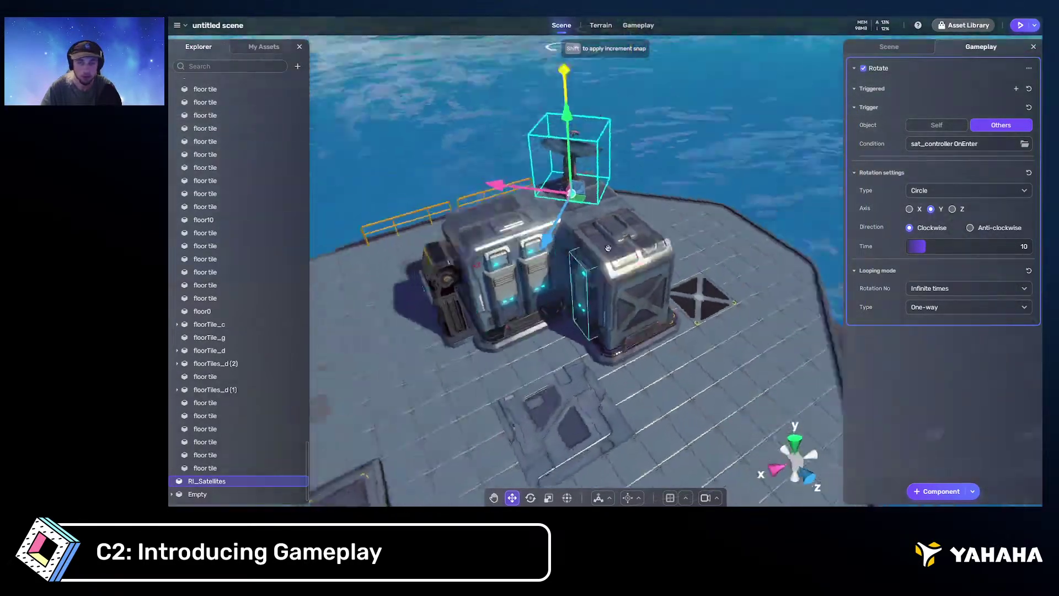
# Delete the invalid empty target from sat_controller's Trigger component and check the remaining RI_Satellites rotation target
pyautogui.keyDown('alt'); pyautogui.moveTo(535, 243); pyautogui.dragTo(683, 273); pyautogui.keyUp('alt')
pyautogui.moveTo(682, 273); pyautogui.dragTo(583, 274, button='middle')
pyautogui.click(584, 275)
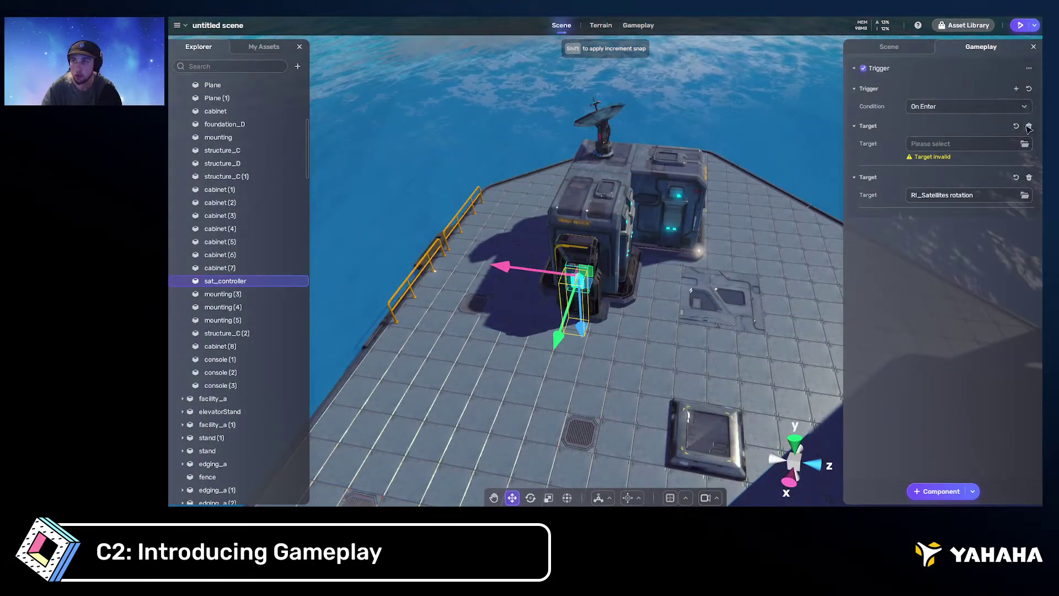
pyautogui.click(1029, 127)
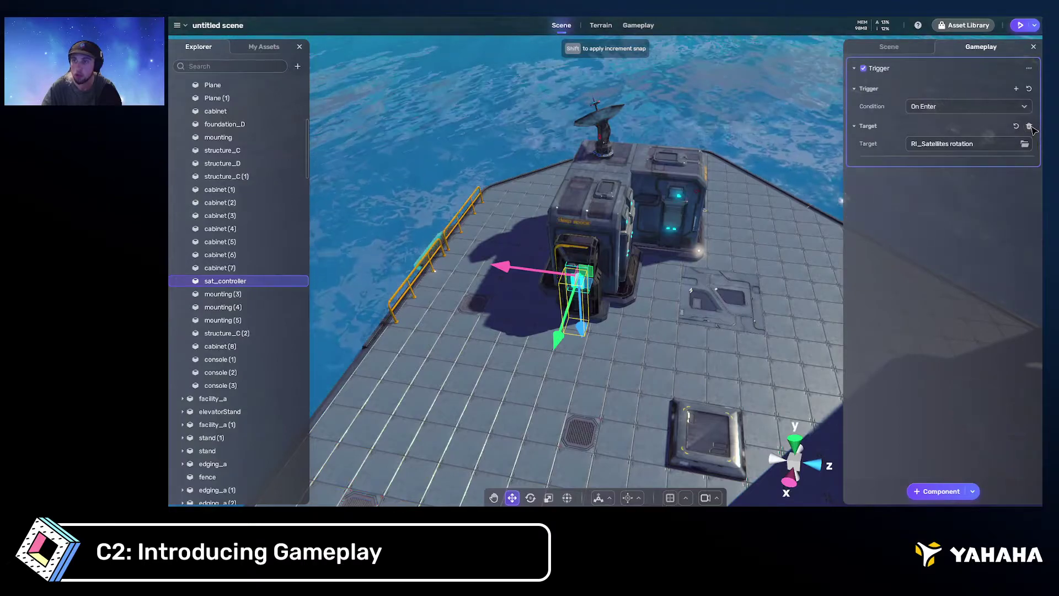
pyautogui.click(938, 145)
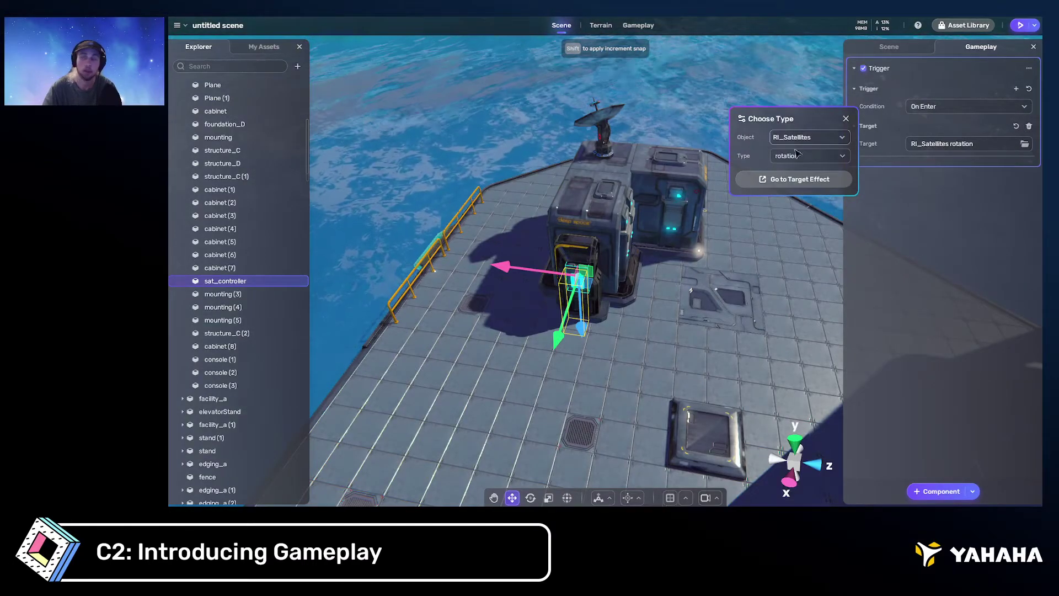
pyautogui.moveTo(683, 182); pyautogui.dragTo(681, 160, button='right')
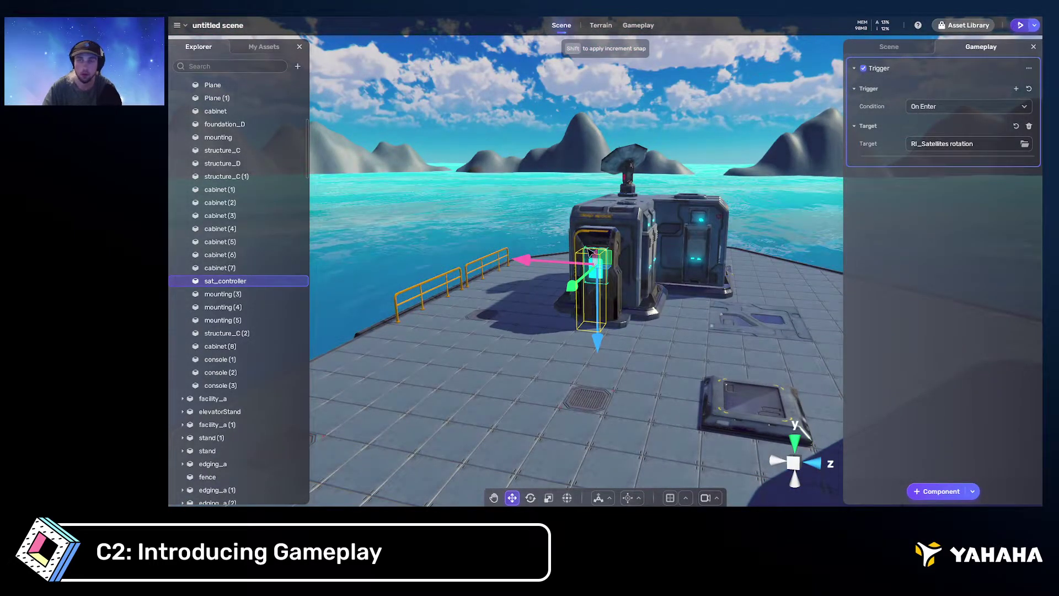
# Play-test the scene by walking the character up to the console to check the dish's rotation, and exit play mode
pyautogui.hotkey('ctrl', 'p')
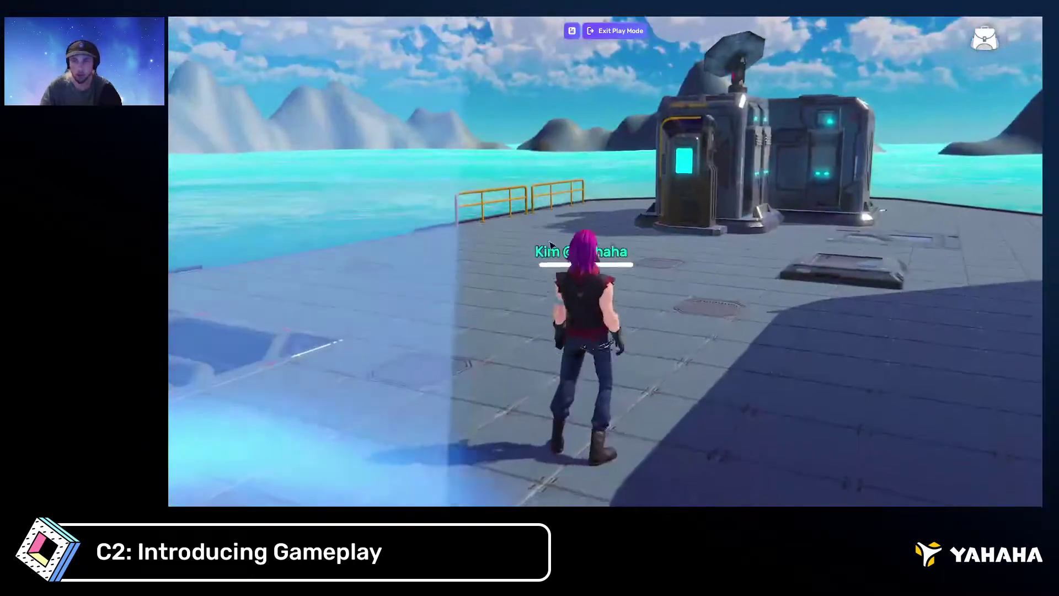
pyautogui.press('w')
pyautogui.press('a')
pyautogui.moveTo(543, 254); pyautogui.dragTo(576, 238, button='right')
pyautogui.press('w')
pyautogui.press('s')
pyautogui.press('a')
pyautogui.press('a')
pyautogui.press('d')
pyautogui.press('a')
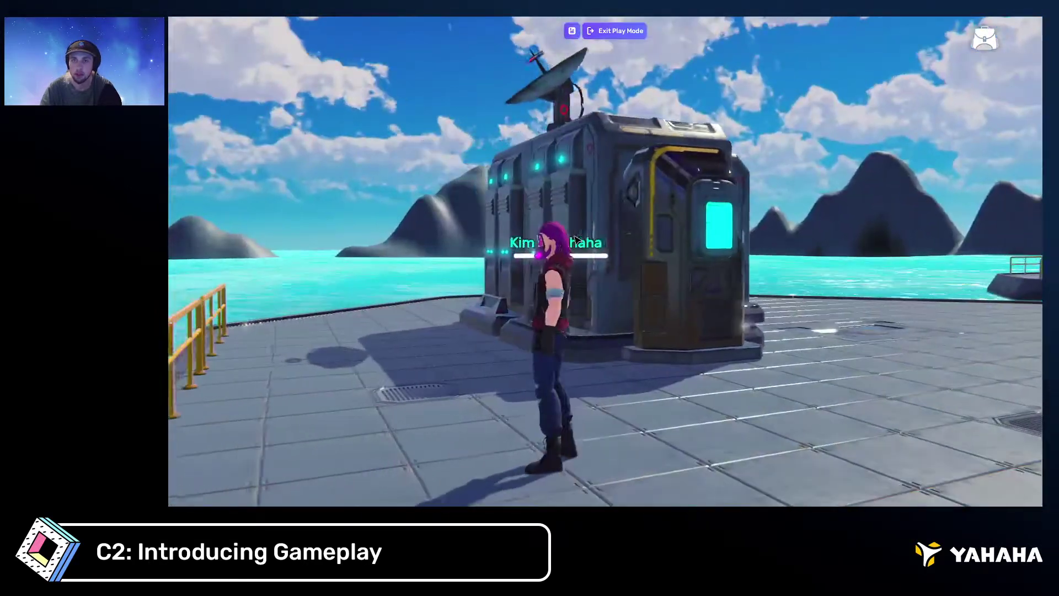
pyautogui.click(632, 34)
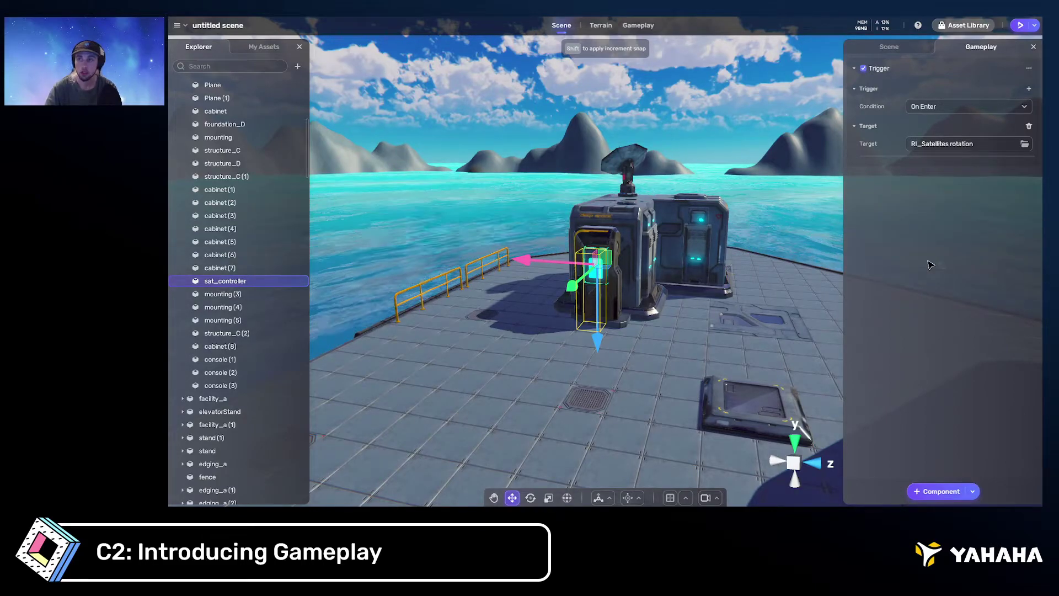
# Add an Audio gameplay component to sat_controller and create an audio entry in it
pyautogui.click(934, 493)
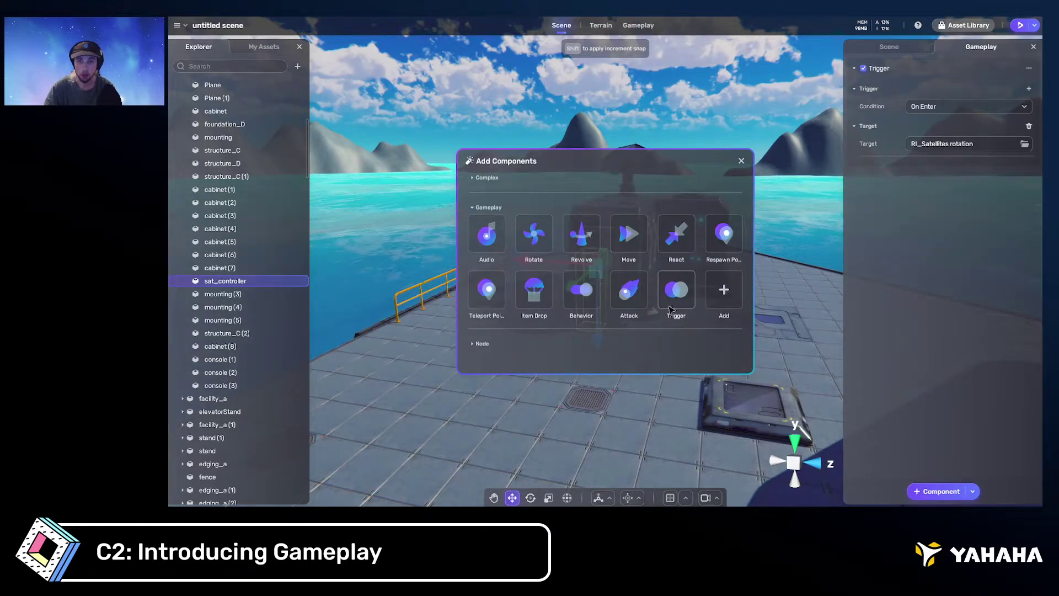
pyautogui.click(502, 241)
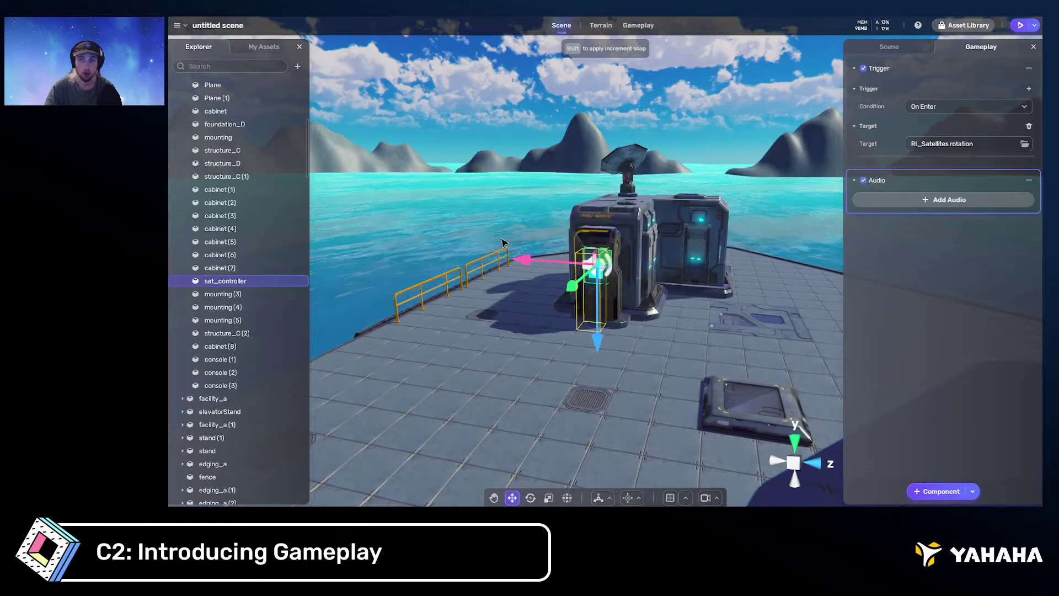
pyautogui.click(928, 201)
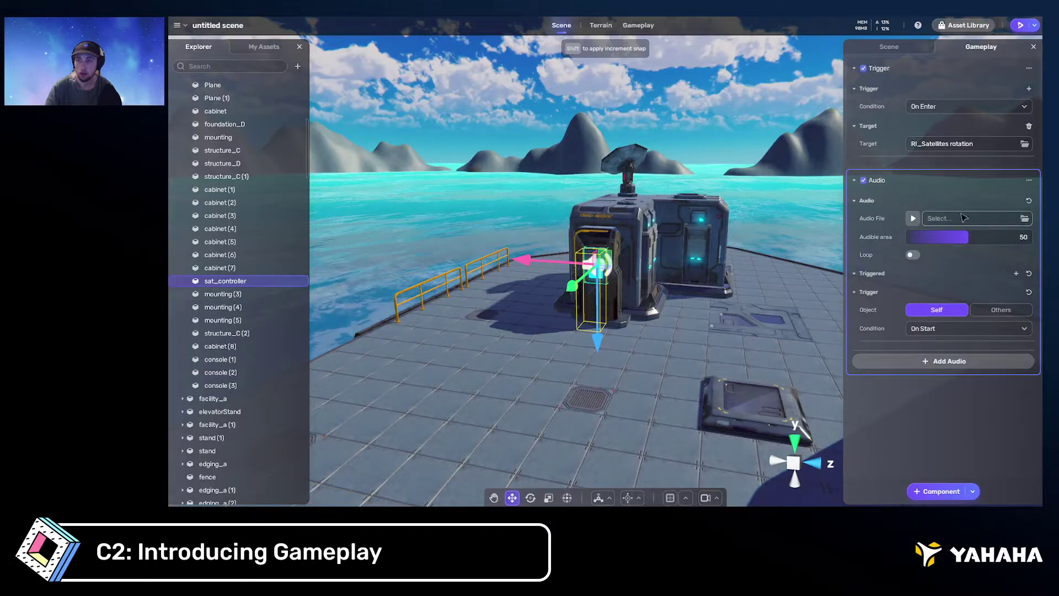
# Browse the built-in audio files for the new entry and preview Switch (1), Switch (7) and Stab 21_1
pyautogui.click(1023, 221)
pyautogui.scroll(-1, 653, 251)
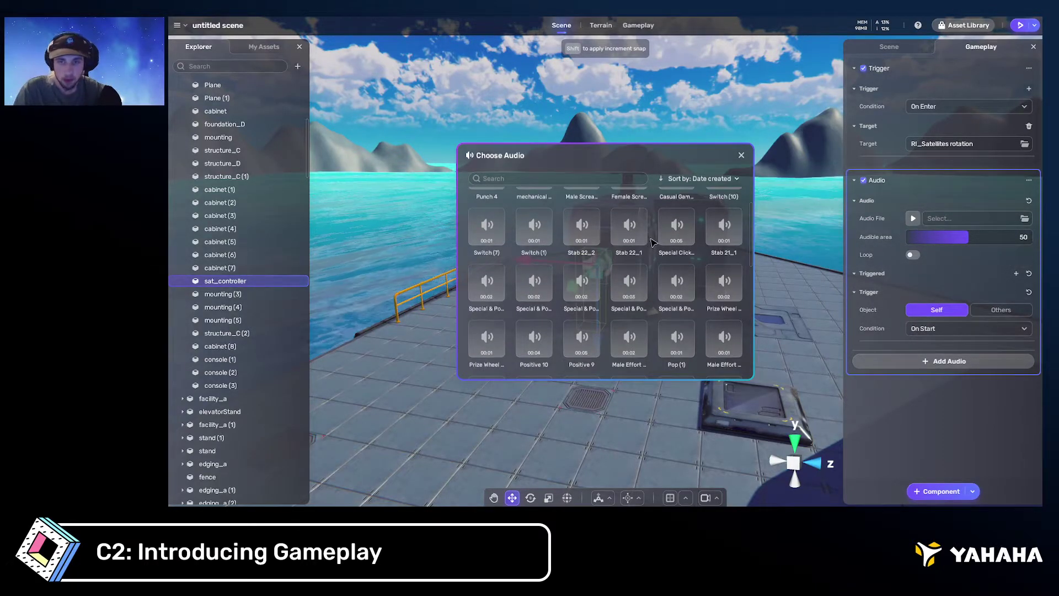
pyautogui.scroll(1, 654, 239)
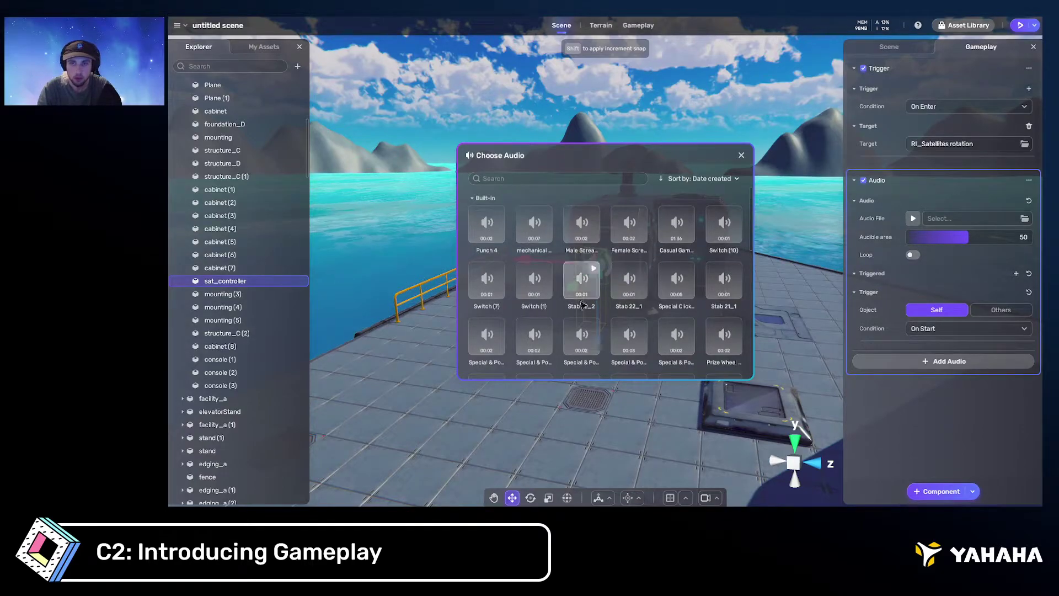
pyautogui.click(547, 268)
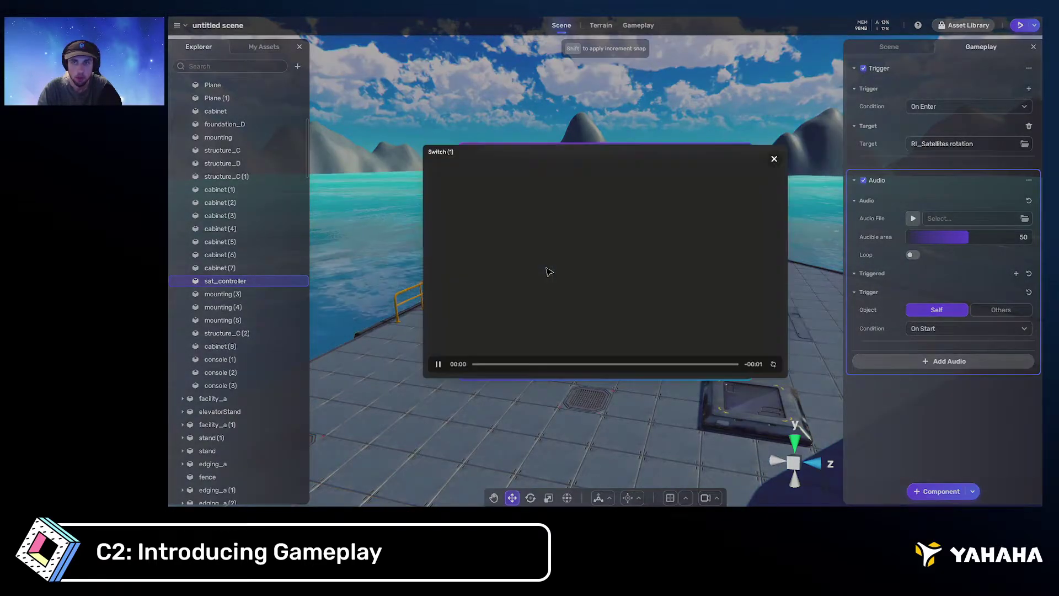
pyautogui.click(774, 159)
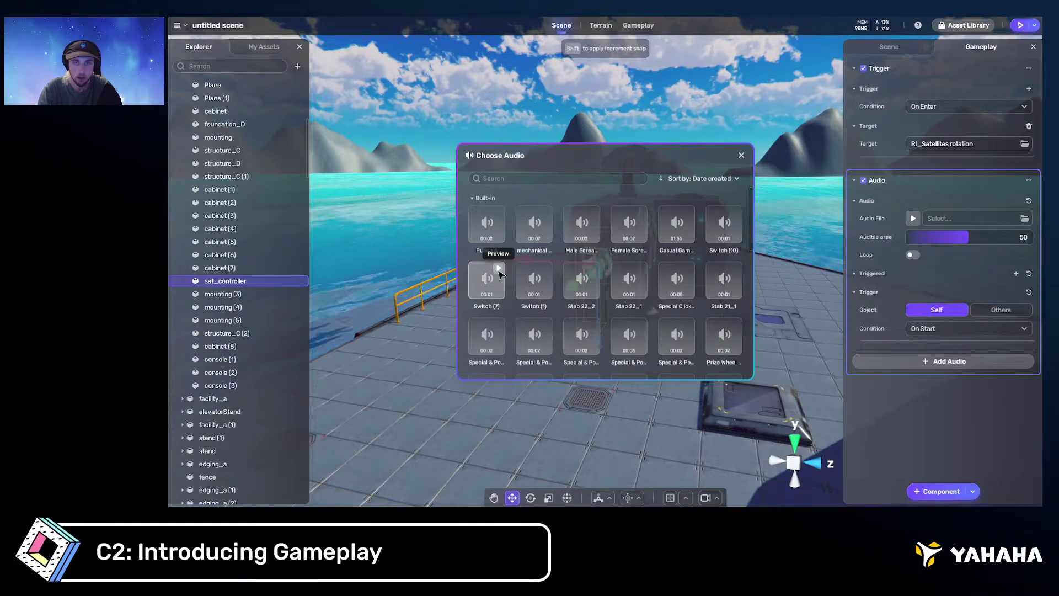
pyautogui.click(499, 269)
pyautogui.click(774, 159)
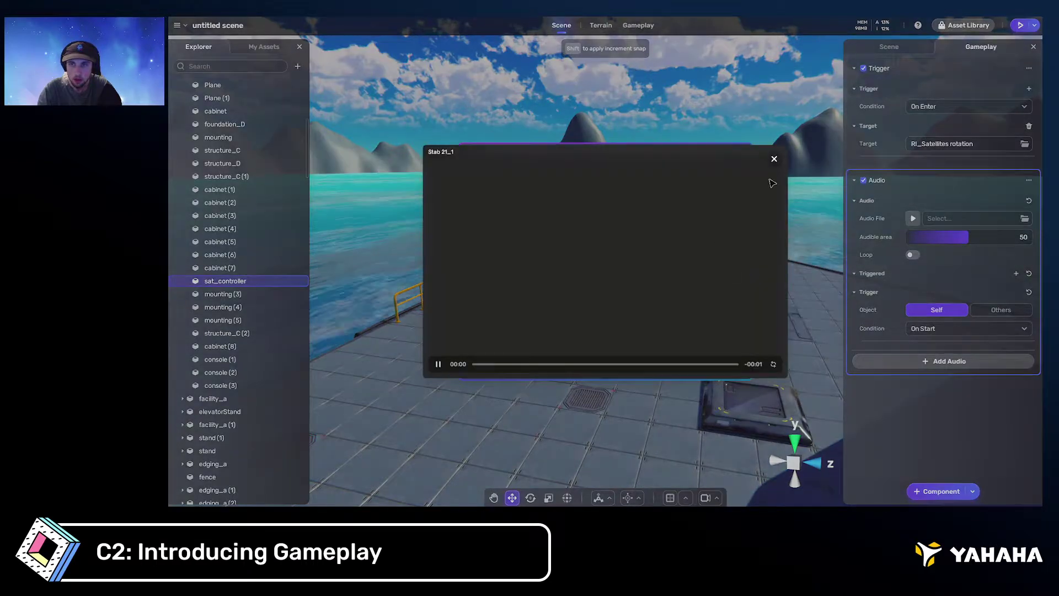
pyautogui.click(774, 159)
# Preview the Special Click 44 sound and assign it as the console's audio file
pyautogui.click(686, 269)
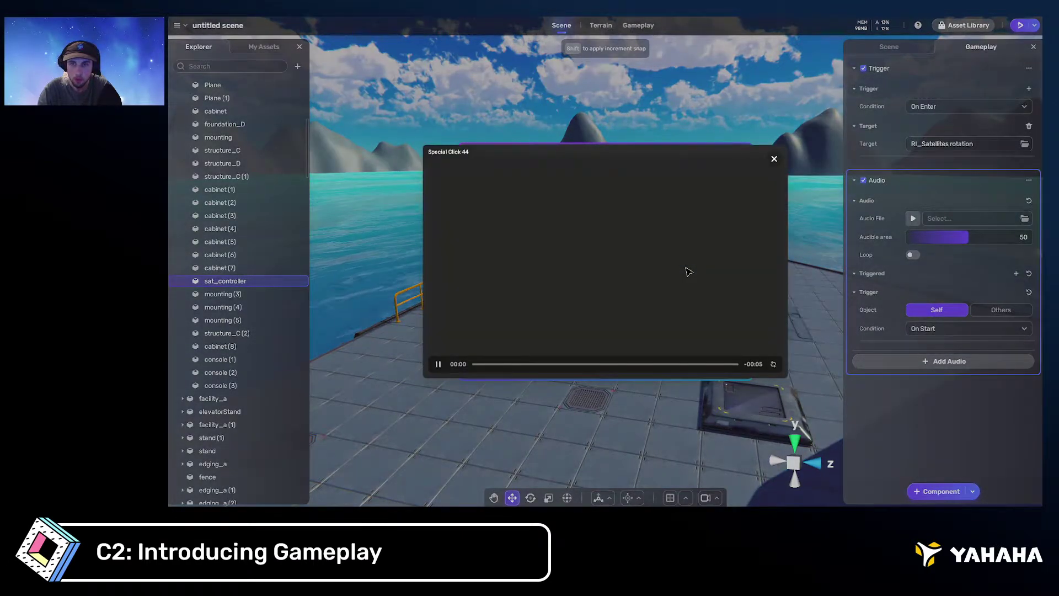
pyautogui.click(774, 159)
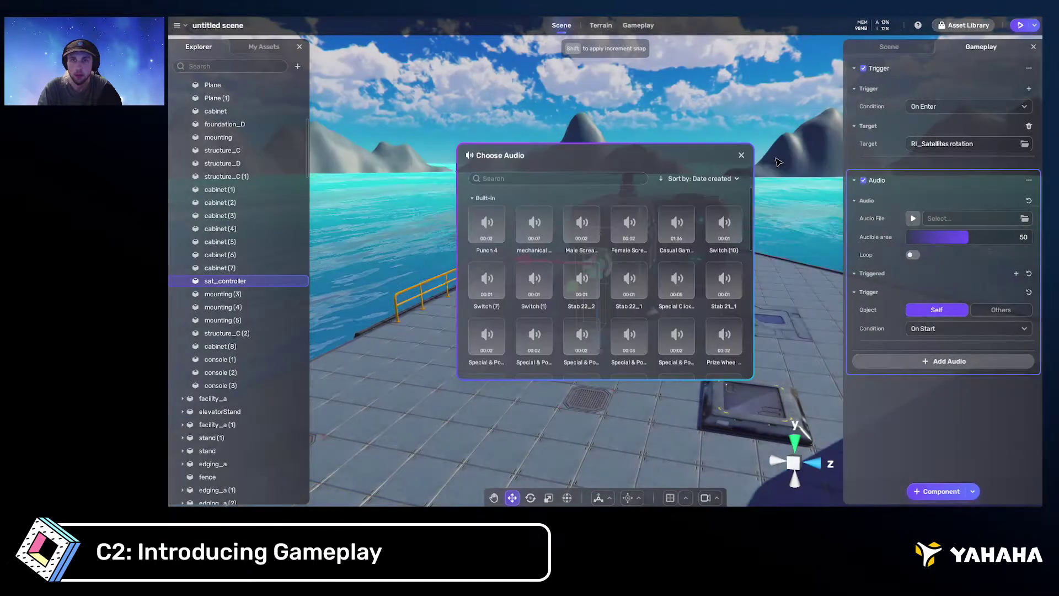
pyautogui.click(688, 270)
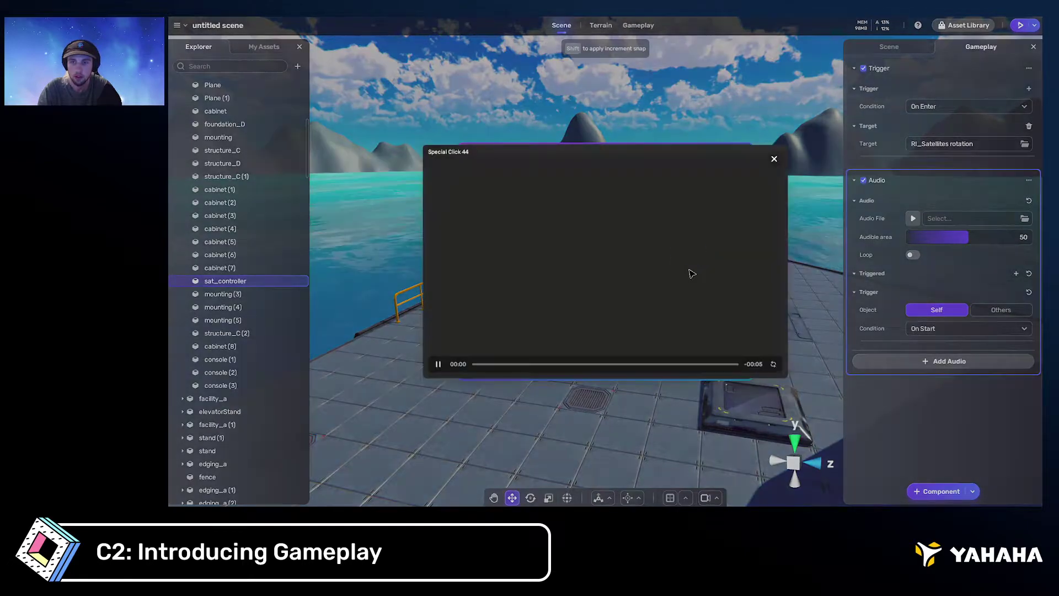
pyautogui.click(773, 159)
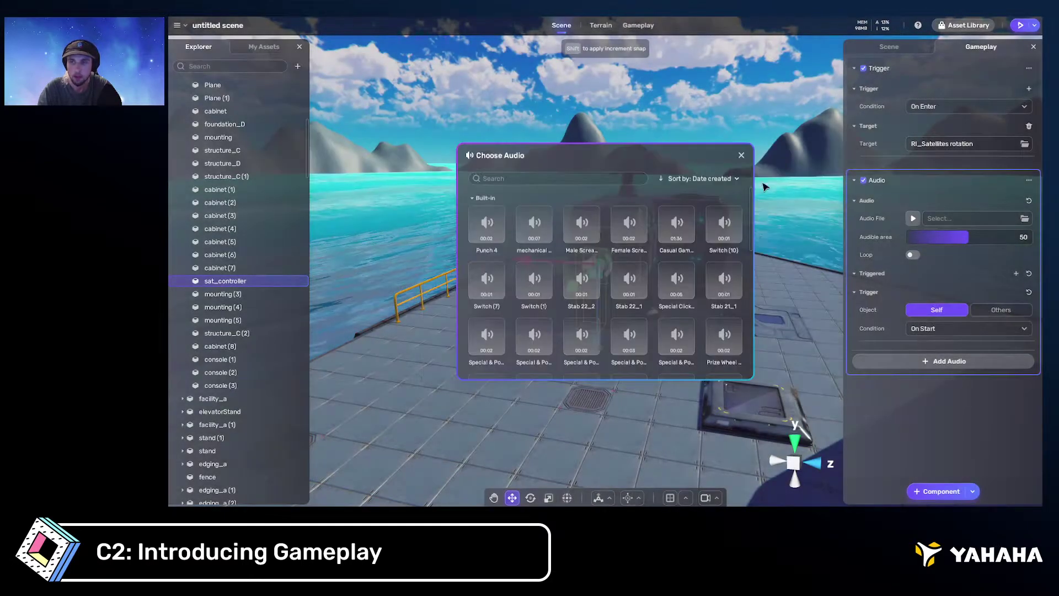
pyautogui.click(678, 281)
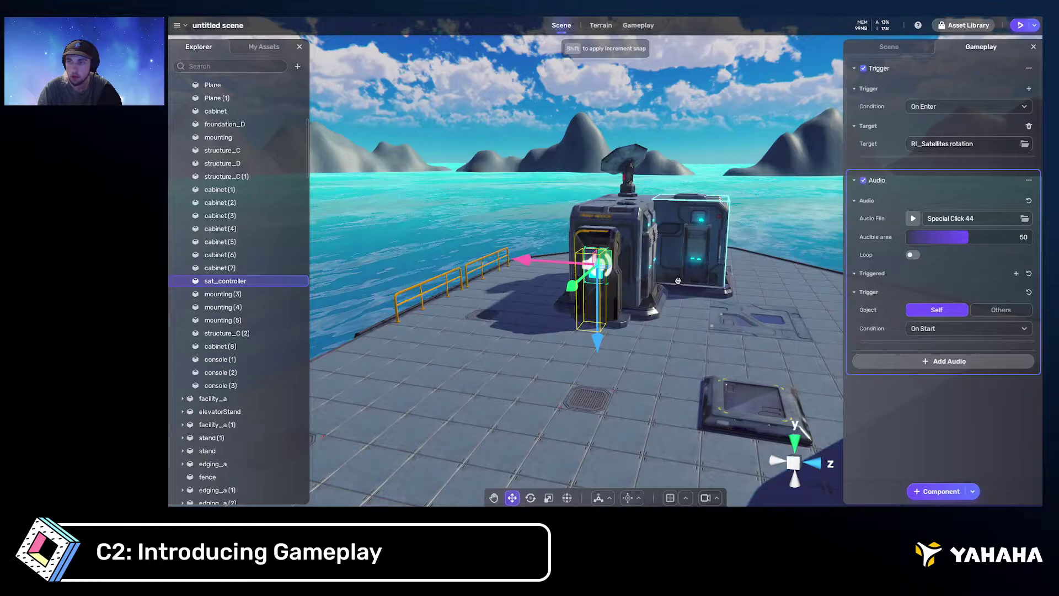
pyautogui.click(913, 220)
pyautogui.click(781, 164)
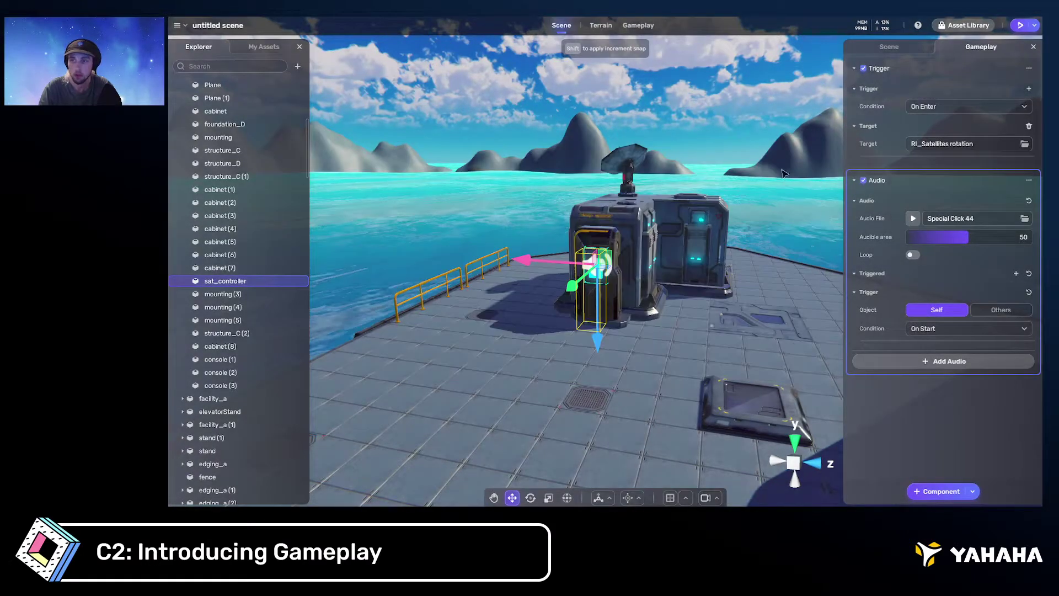
# Set the console audio's audible area to 20
pyautogui.moveTo(794, 237); pyautogui.dragTo(882, 242, button='right')
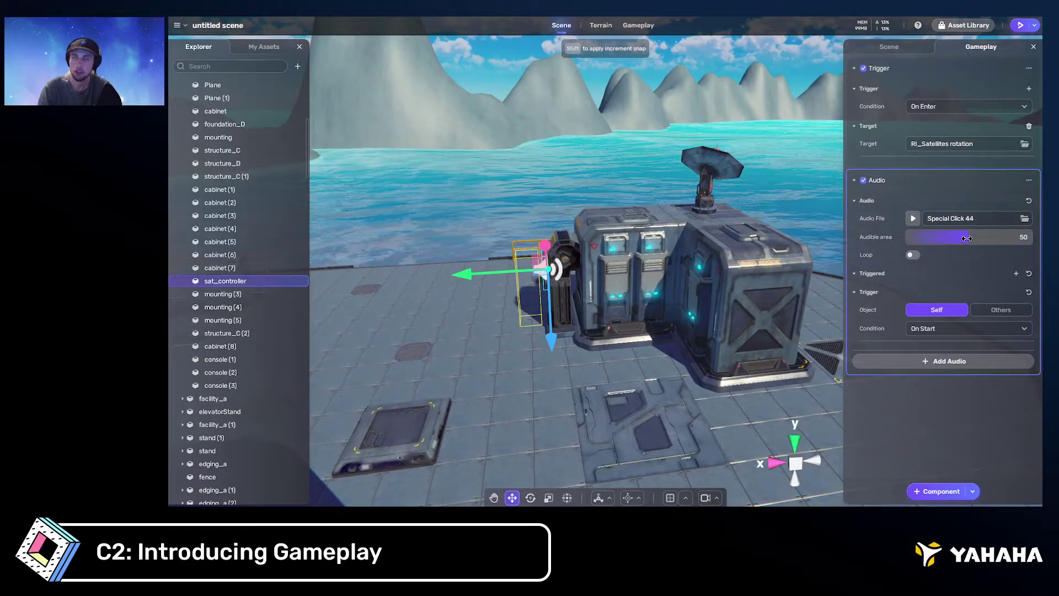
pyautogui.moveTo(766, 254)
pyautogui.mouseDown(button='right')
pyautogui.moveTo(767, 282)
pyautogui.moveTo(794, 257)
pyautogui.moveTo(869, 261)
pyautogui.moveTo(773, 257)
pyautogui.moveTo(785, 262)
pyautogui.mouseUp(button='right')
pyautogui.press('f')
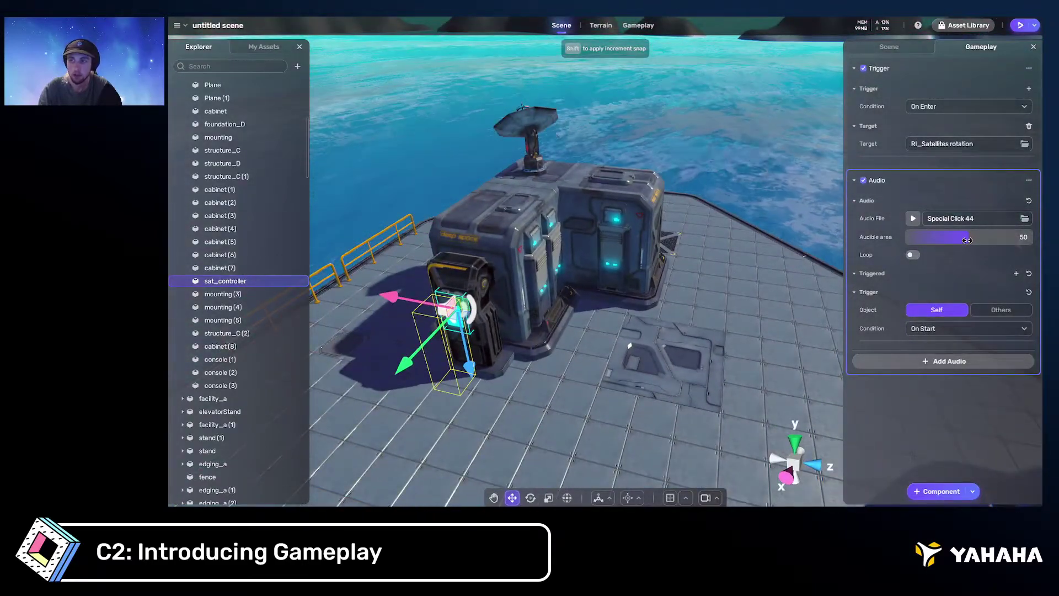
pyautogui.moveTo(968, 236); pyautogui.dragTo(942, 237)
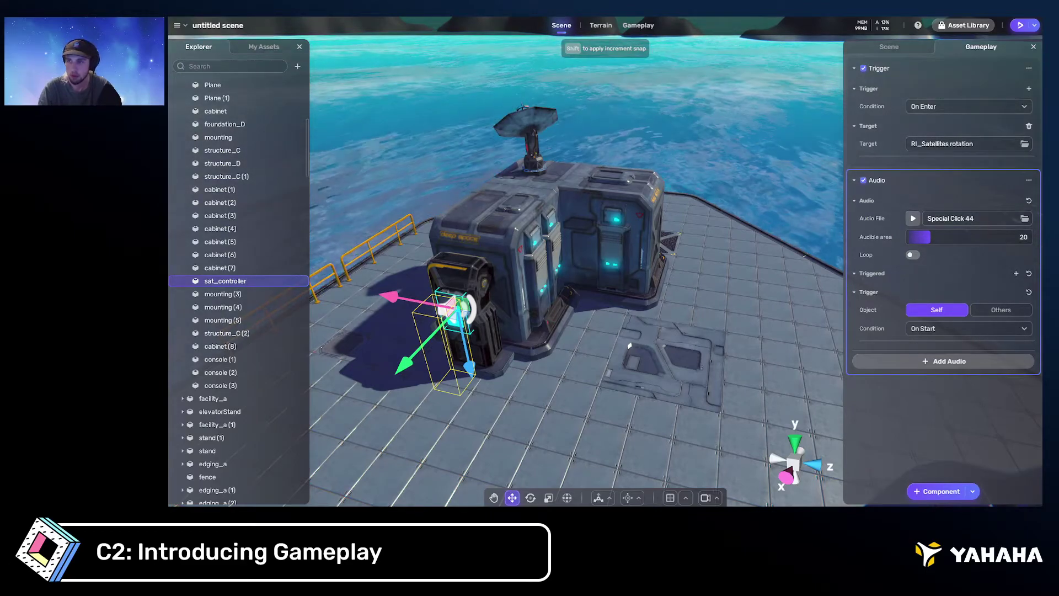
# Change the console audio's Self trigger condition to On Enter
pyautogui.scroll(-3, 764, 260)
pyautogui.moveTo(763, 259)
pyautogui.mouseDown(button='right')
pyautogui.moveTo(717, 270)
pyautogui.moveTo(741, 278)
pyautogui.moveTo(731, 280)
pyautogui.moveTo(763, 268)
pyautogui.moveTo(767, 244)
pyautogui.mouseUp(button='right')
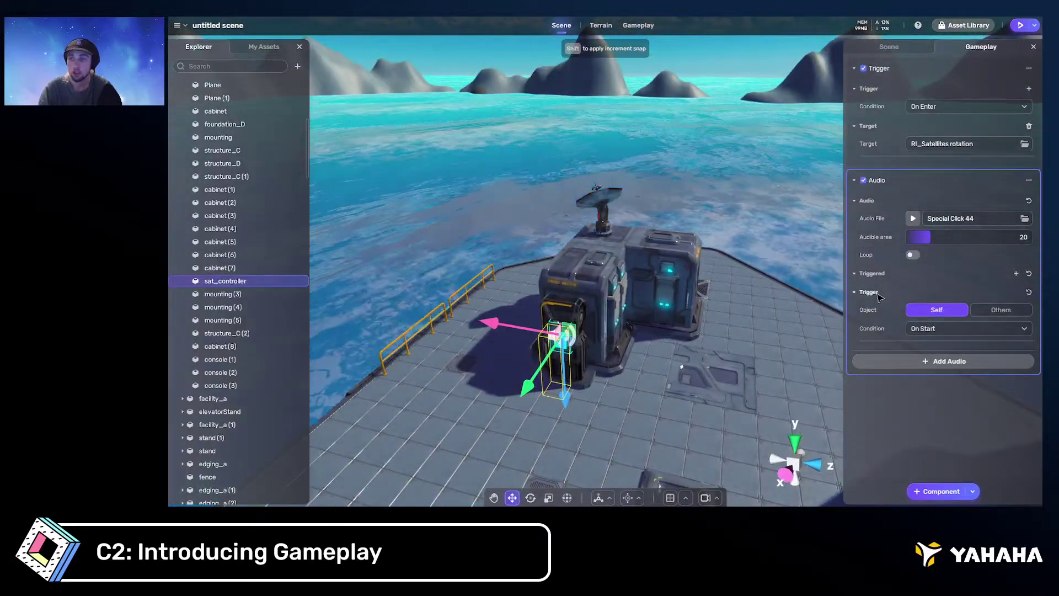
pyautogui.click(938, 329)
pyautogui.click(945, 373)
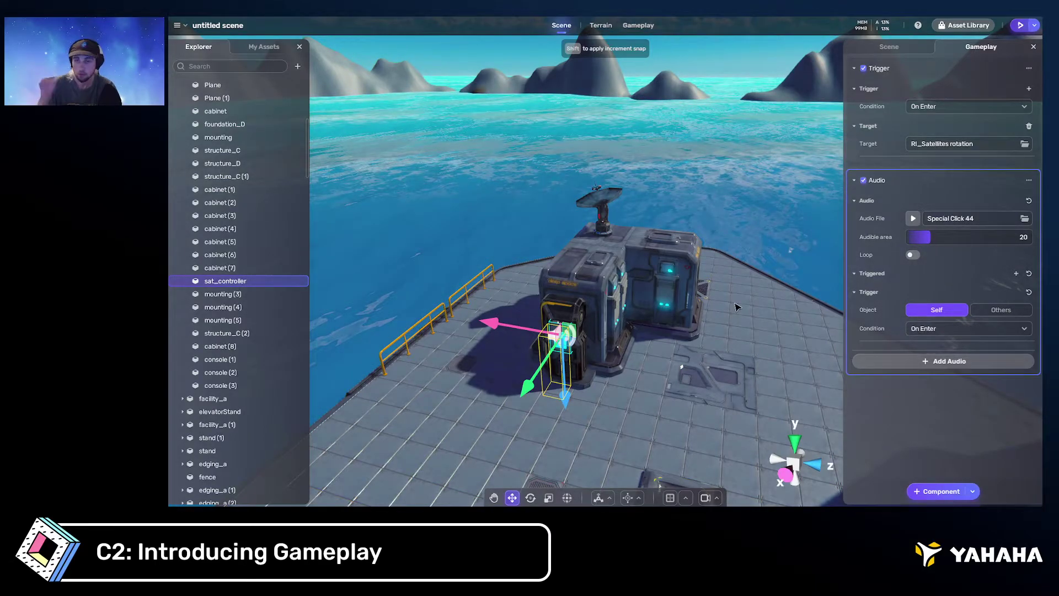
# Play-test the scene by walking the character up to the satellite controller and back away from it
pyautogui.hotkey('ctrl', 'p')
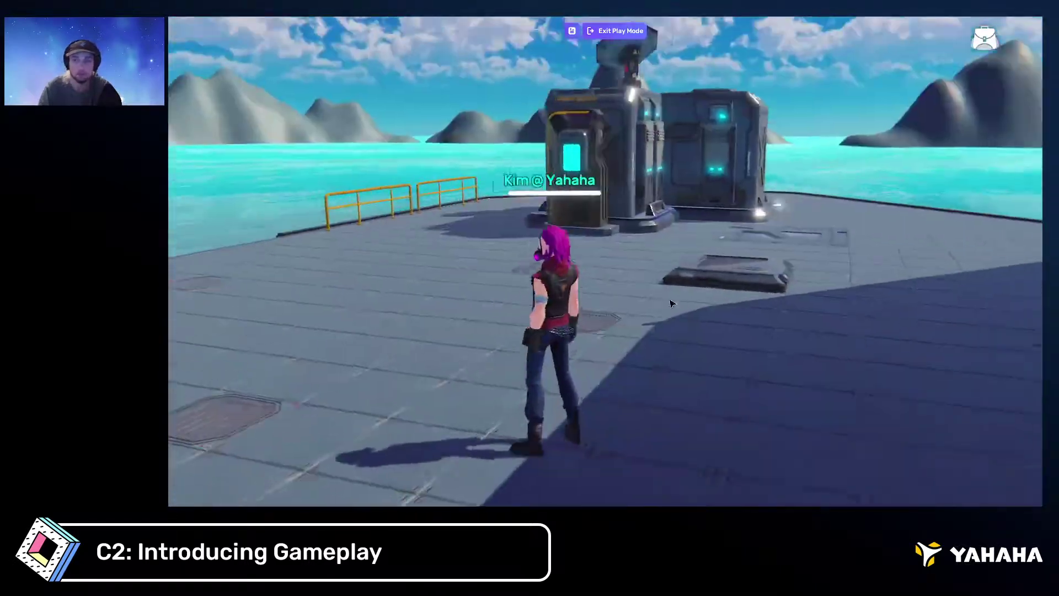
pyautogui.press('w')
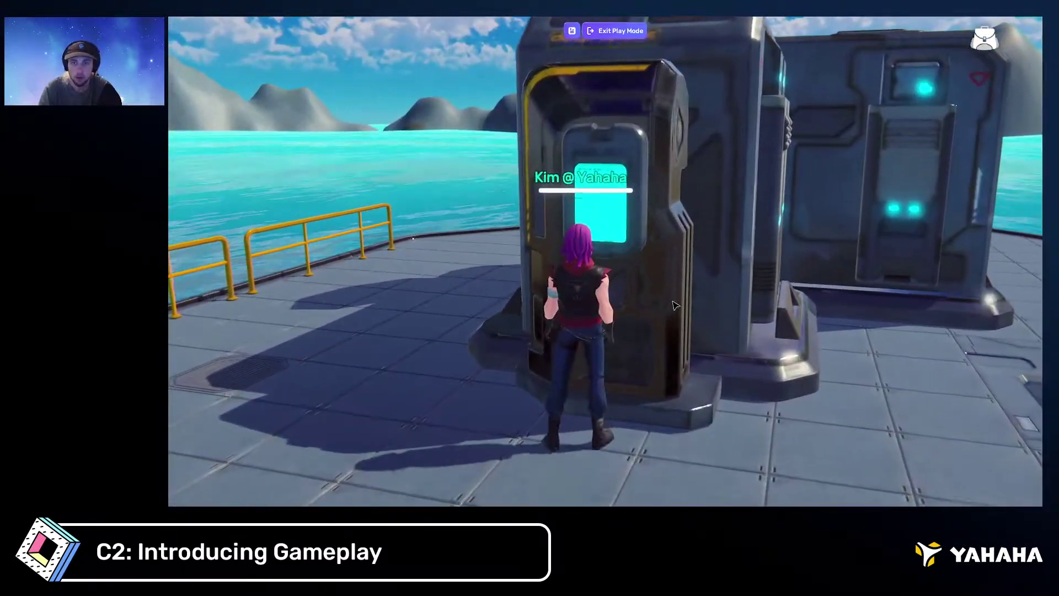
pyautogui.moveTo(676, 305); pyautogui.dragTo(708, 299, button='right')
pyautogui.press('s')
pyautogui.press('d')
pyautogui.press('d')
pyautogui.press('a')
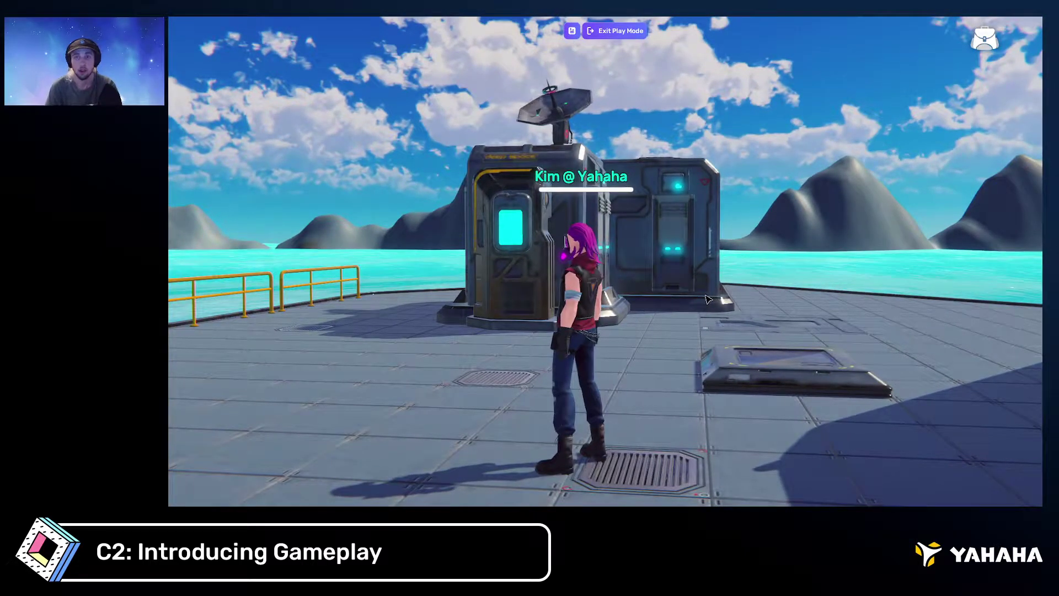
pyautogui.press('a')
pyautogui.press('d')
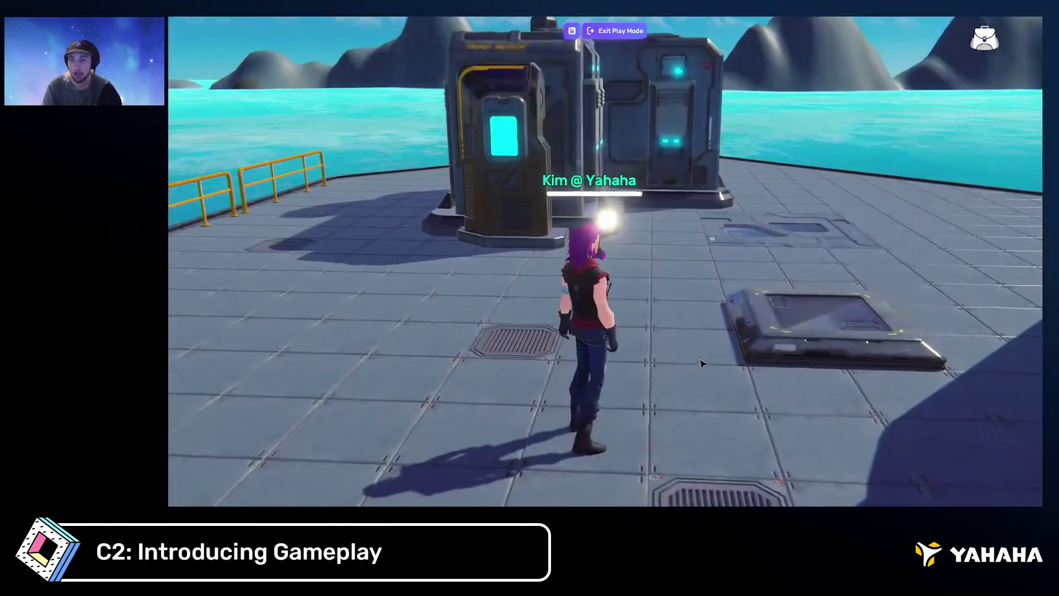
# Move the character around in front of the satellite station to observe the dish, and exit play mode
pyautogui.press('s')
pyautogui.press('w')
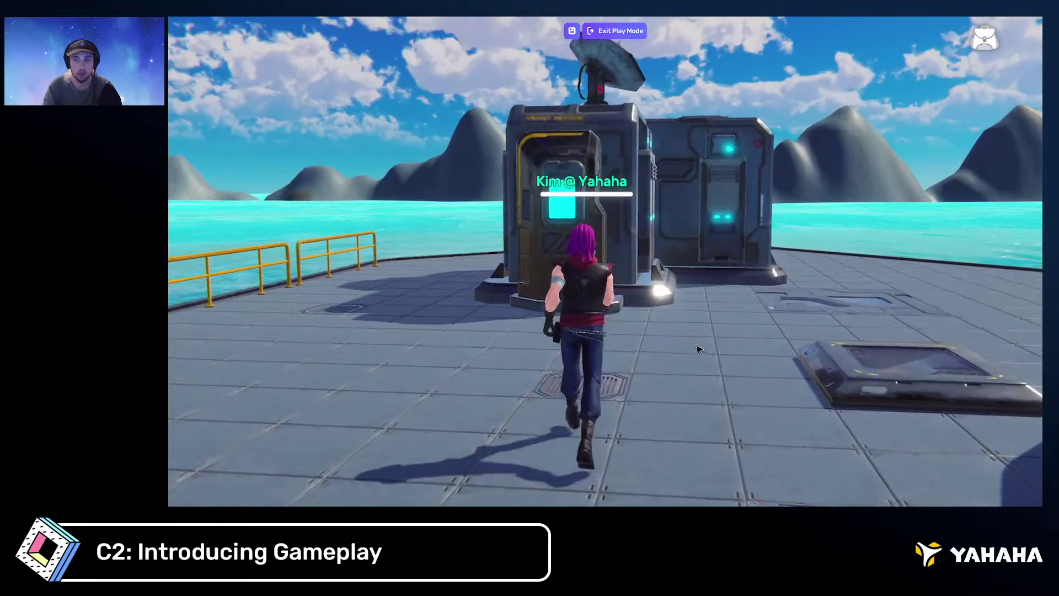
pyautogui.press('a')
pyautogui.press('s')
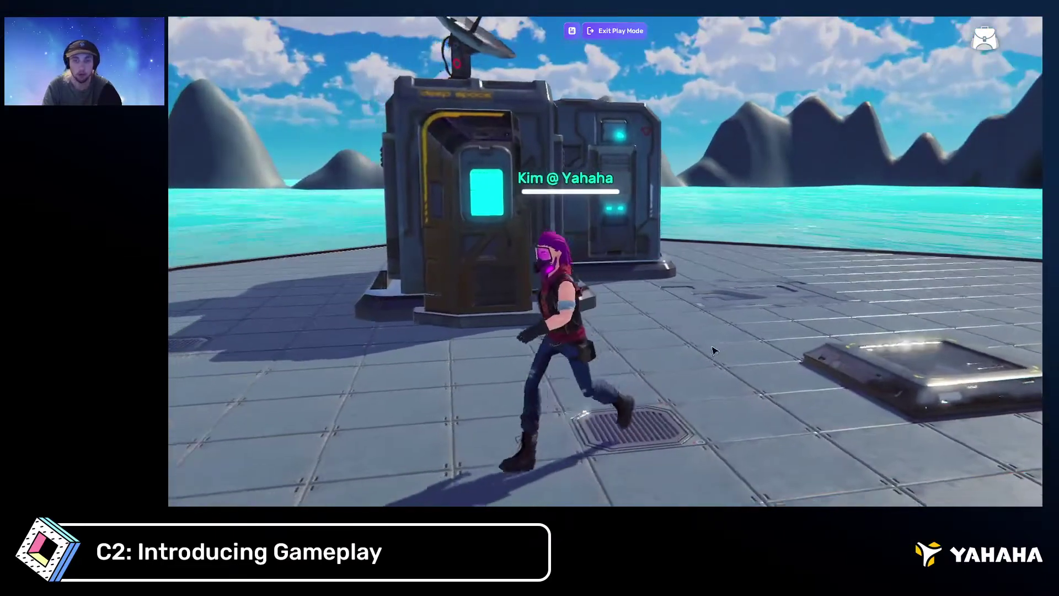
pyautogui.press('w')
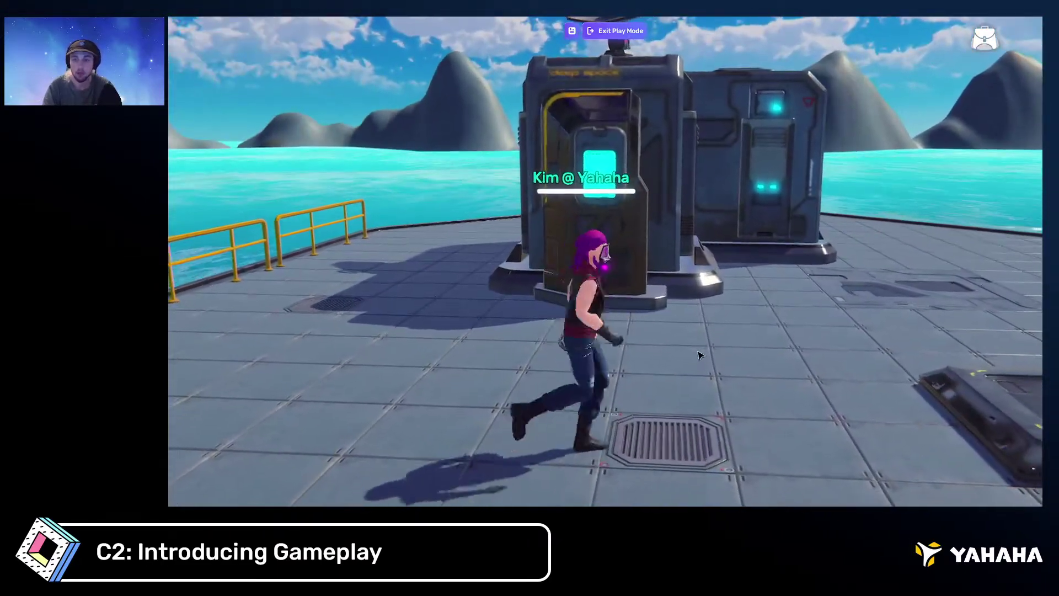
pyautogui.press('s')
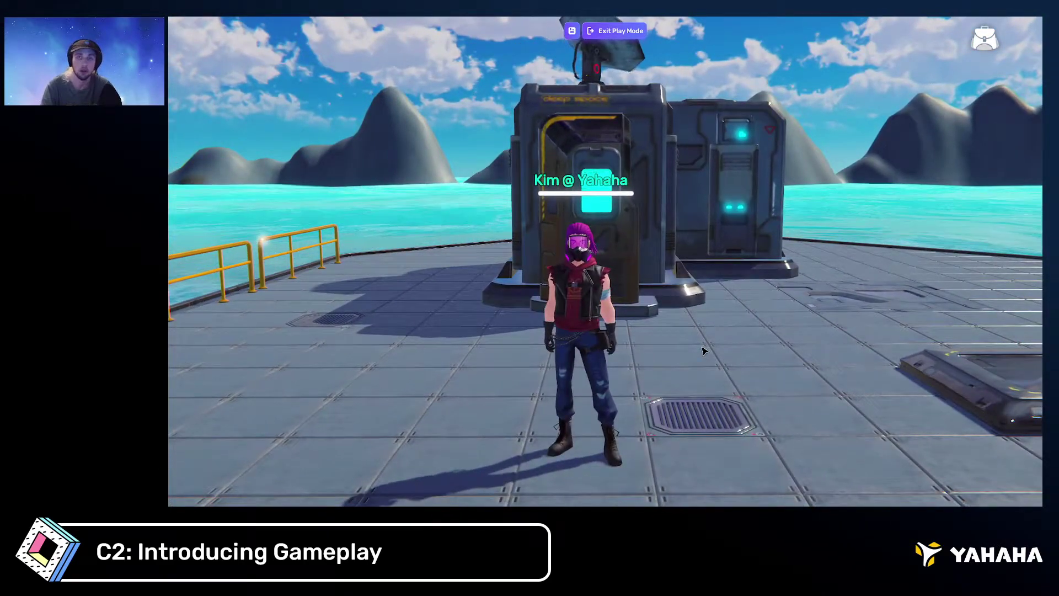
pyautogui.moveTo(703, 351); pyautogui.dragTo(678, 293, button='right')
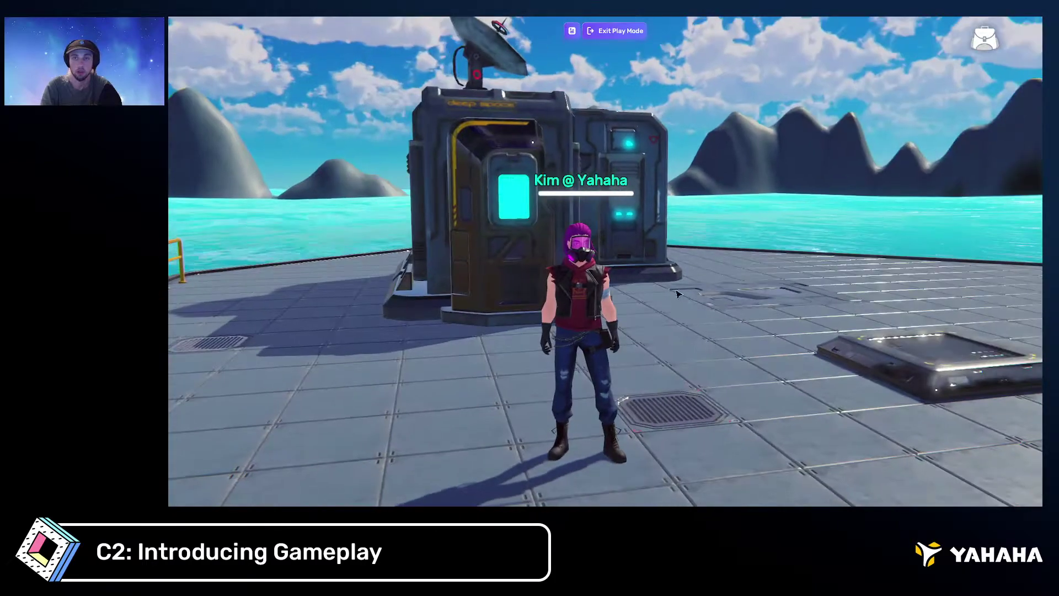
pyautogui.click(617, 31)
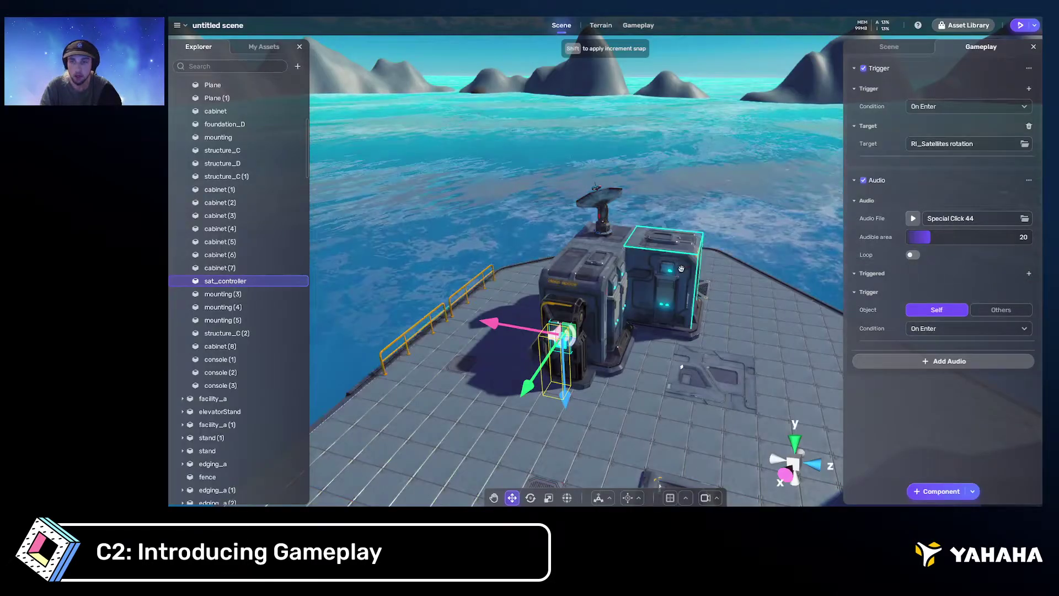
# Look over the satellite station and the neighbouring platforms of the oil rig scene
pyautogui.moveTo(681, 268); pyautogui.dragTo(727, 255, button='right')
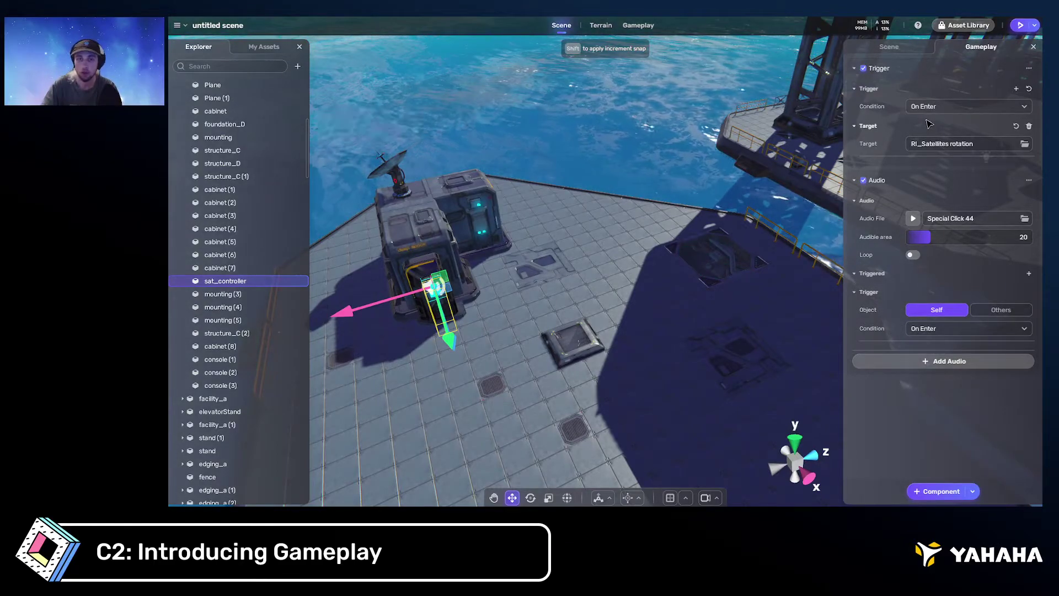
pyautogui.moveTo(686, 177); pyautogui.dragTo(647, 174, button='right')
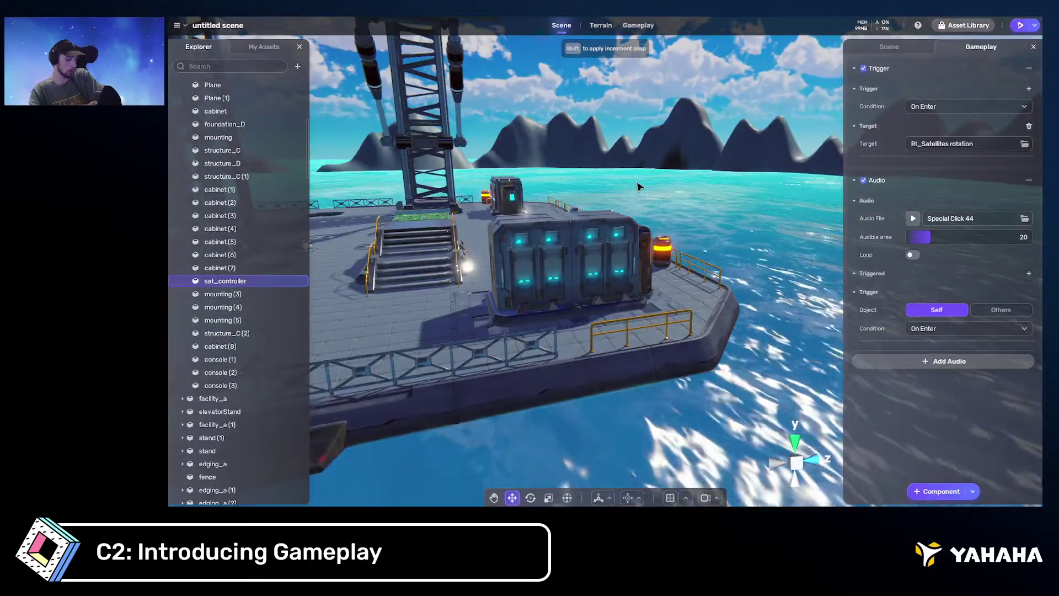
pyautogui.moveTo(721, 214); pyautogui.dragTo(755, 221, button='right')
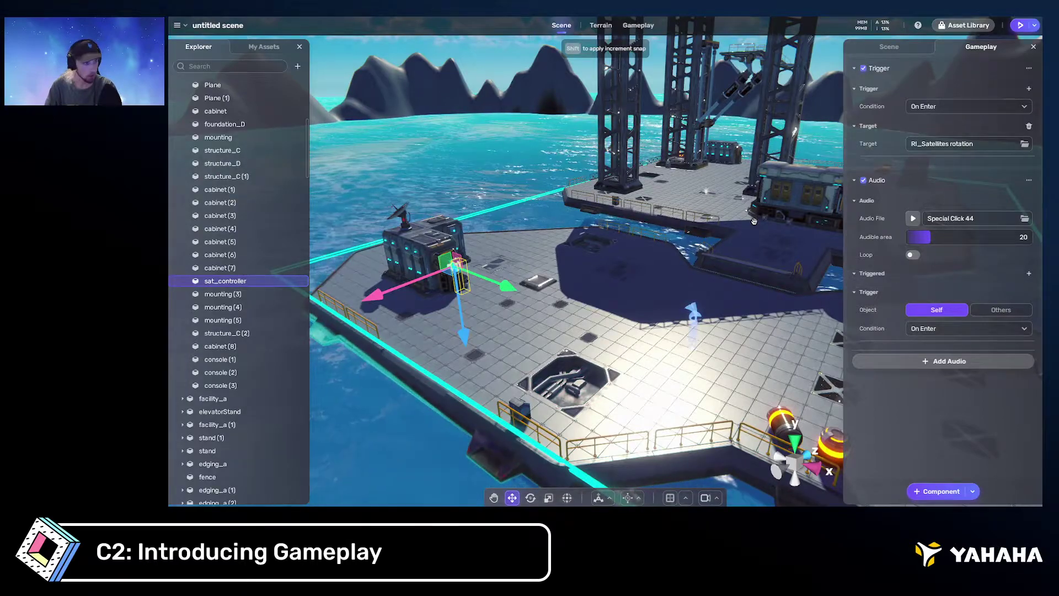
pyautogui.press('w')
pyautogui.moveTo(754, 221); pyautogui.dragTo(738, 236, button='right')
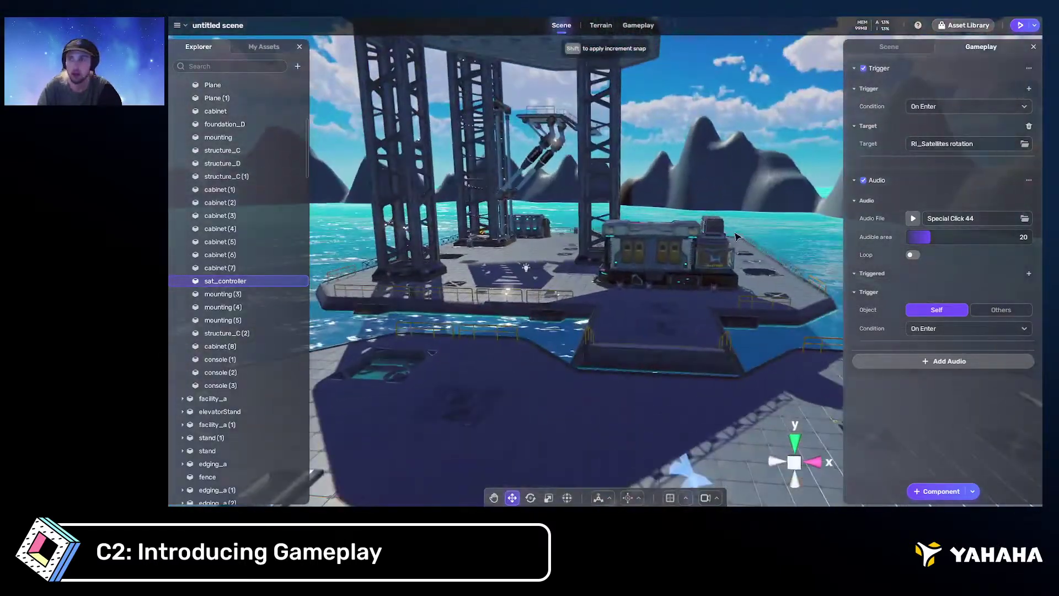
# Close the sat_controller's component settings, collapse the _root group and select the Empty object
pyautogui.click(1033, 48)
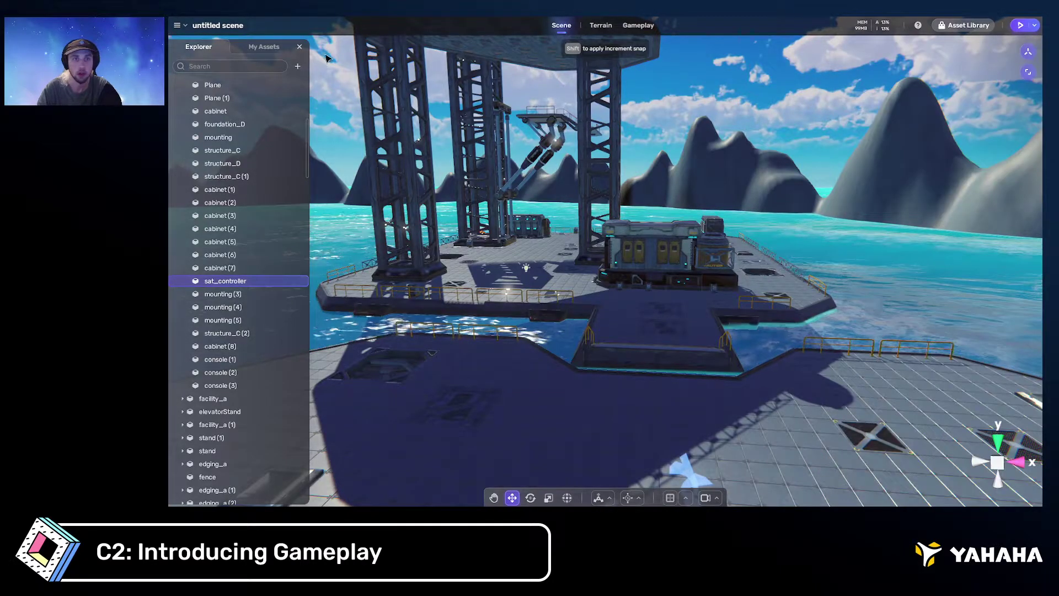
pyautogui.scroll(6, 241, 251)
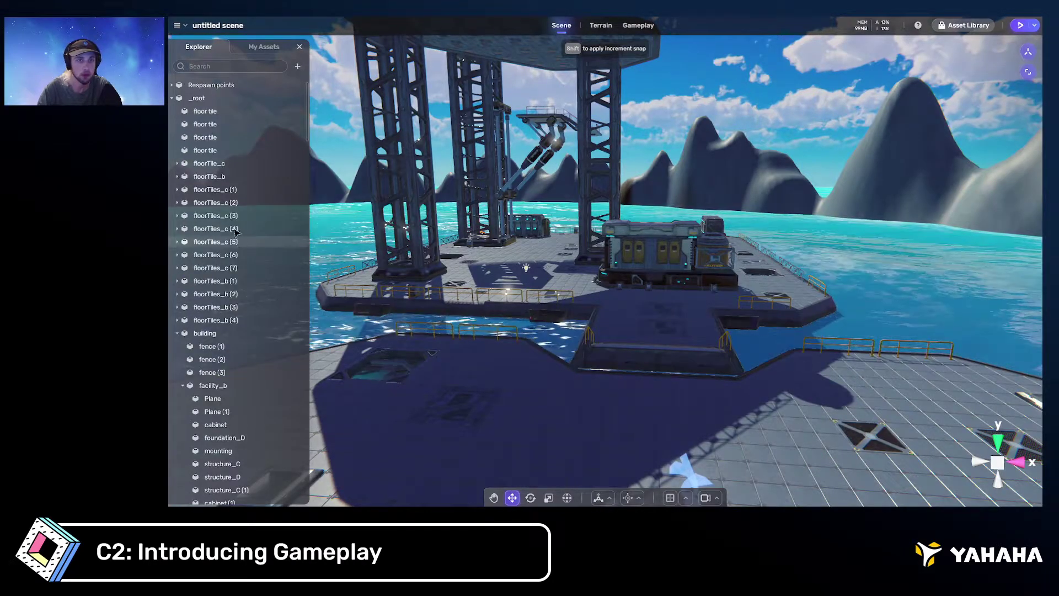
pyautogui.click(172, 98)
pyautogui.click(193, 126)
pyautogui.moveTo(531, 257)
pyautogui.mouseDown(button='right')
pyautogui.moveTo(558, 273)
pyautogui.moveTo(543, 252)
pyautogui.mouseUp(button='right')
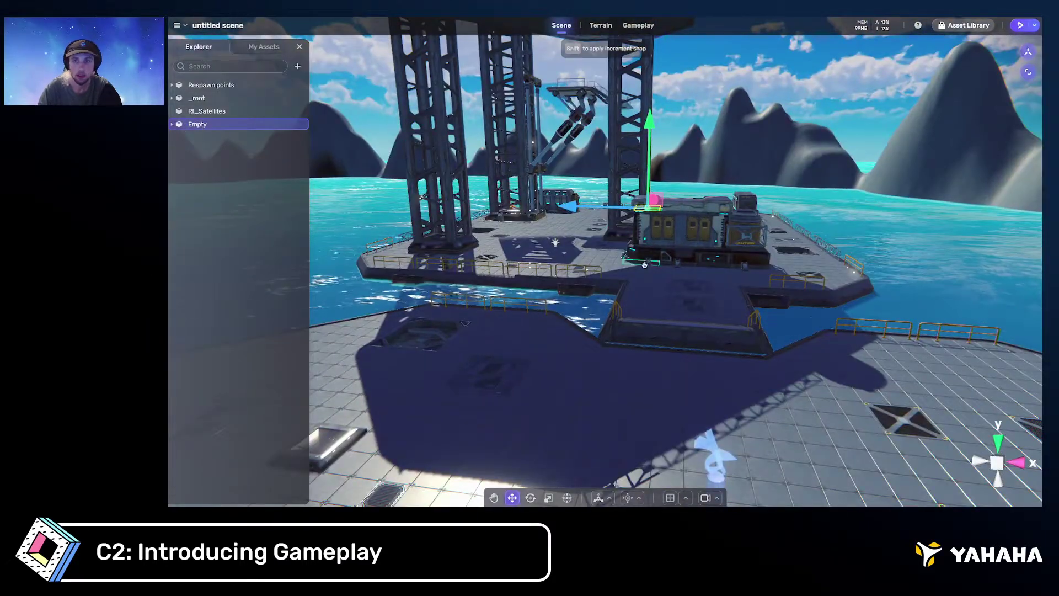
# Review the gameplay components that can be added to the floor0 object without adding one
pyautogui.click(689, 286)
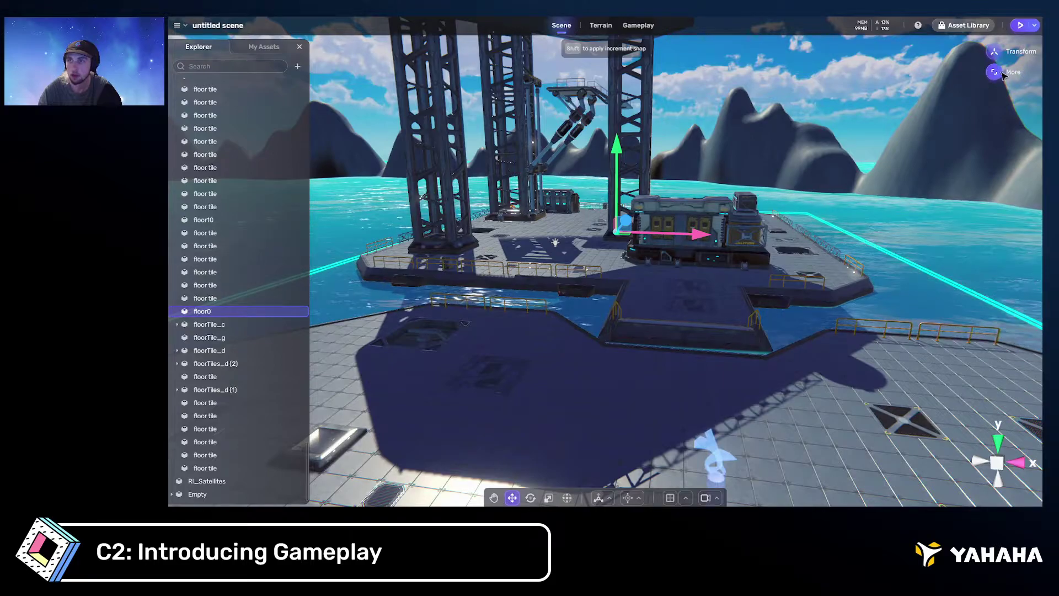
pyautogui.click(1028, 52)
pyautogui.click(982, 47)
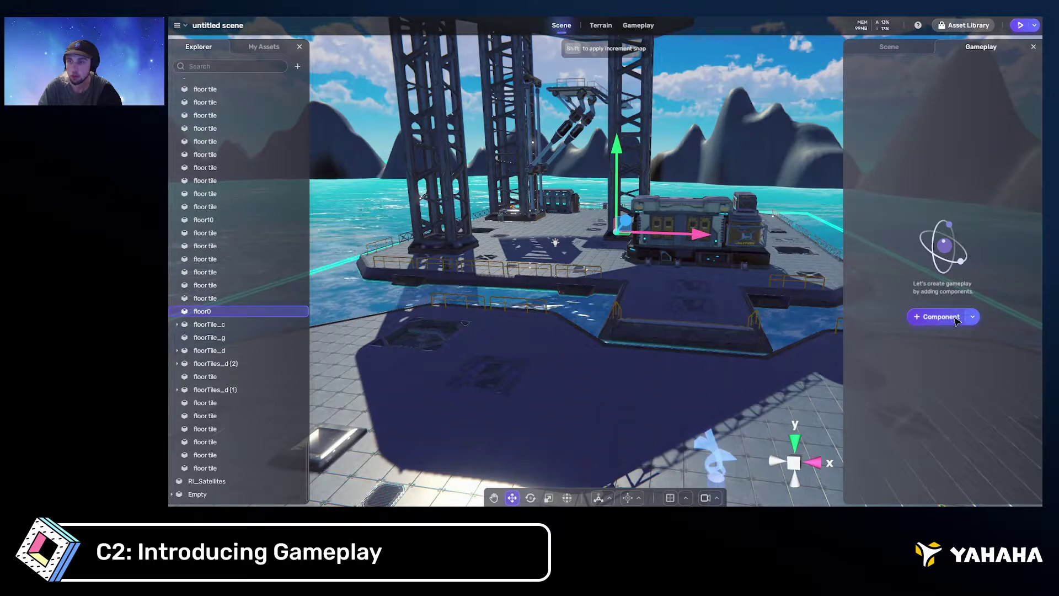
pyautogui.click(937, 316)
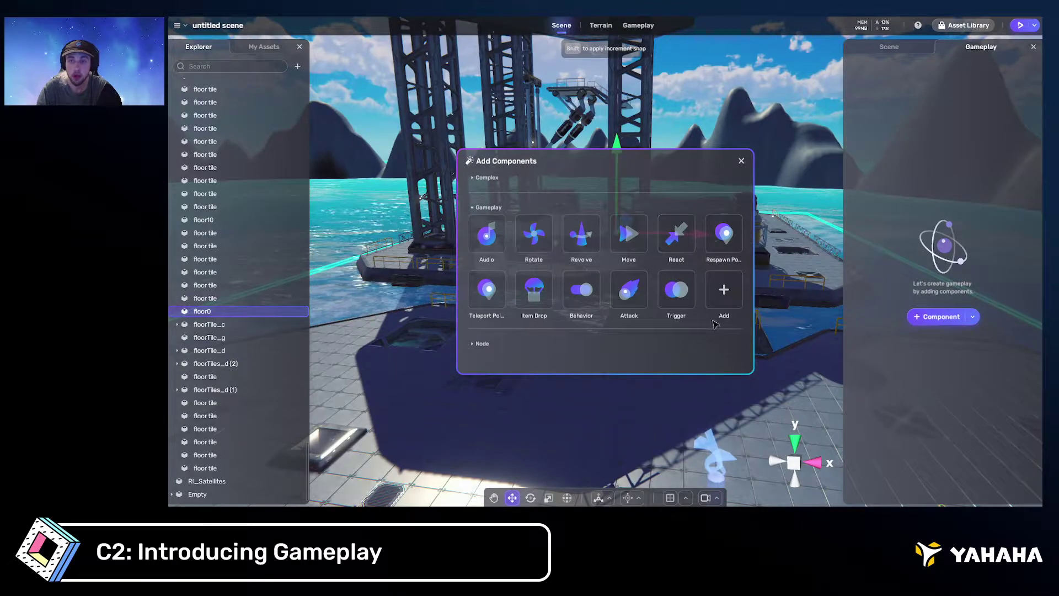
pyautogui.click(745, 164)
# Add a React gameplay component to the upright glowing barrel at the platform's edge
pyautogui.moveTo(733, 275); pyautogui.dragTo(654, 291, button='right')
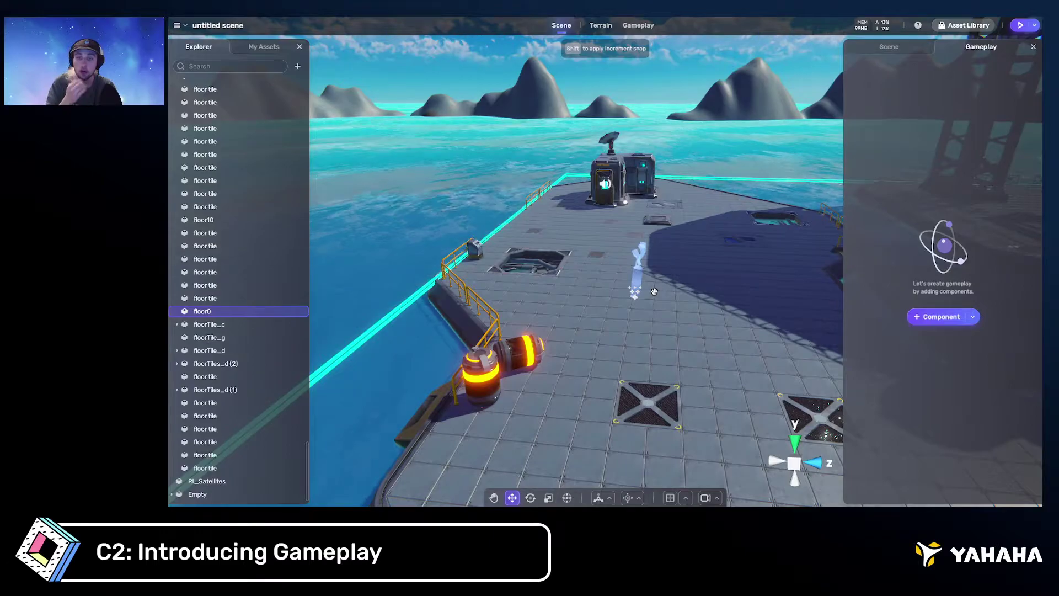
pyautogui.moveTo(694, 275)
pyautogui.mouseDown(button='right')
pyautogui.moveTo(733, 304)
pyautogui.moveTo(764, 262)
pyautogui.moveTo(592, 329)
pyautogui.moveTo(641, 320)
pyautogui.moveTo(624, 337)
pyautogui.moveTo(704, 380)
pyautogui.moveTo(746, 377)
pyautogui.mouseUp(button='right')
pyautogui.click(623, 339)
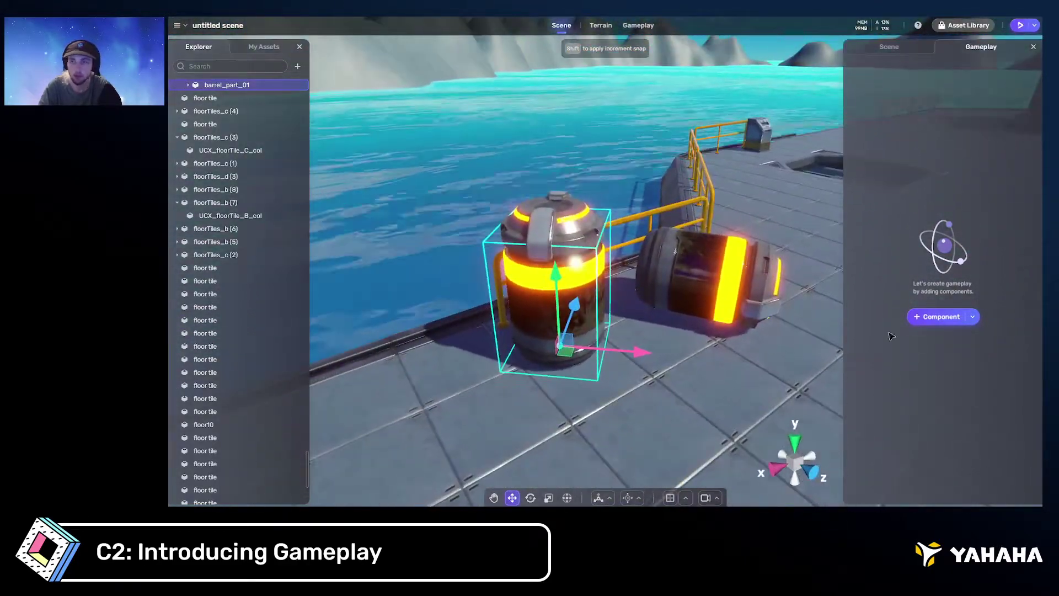
pyautogui.click(956, 319)
pyautogui.click(677, 234)
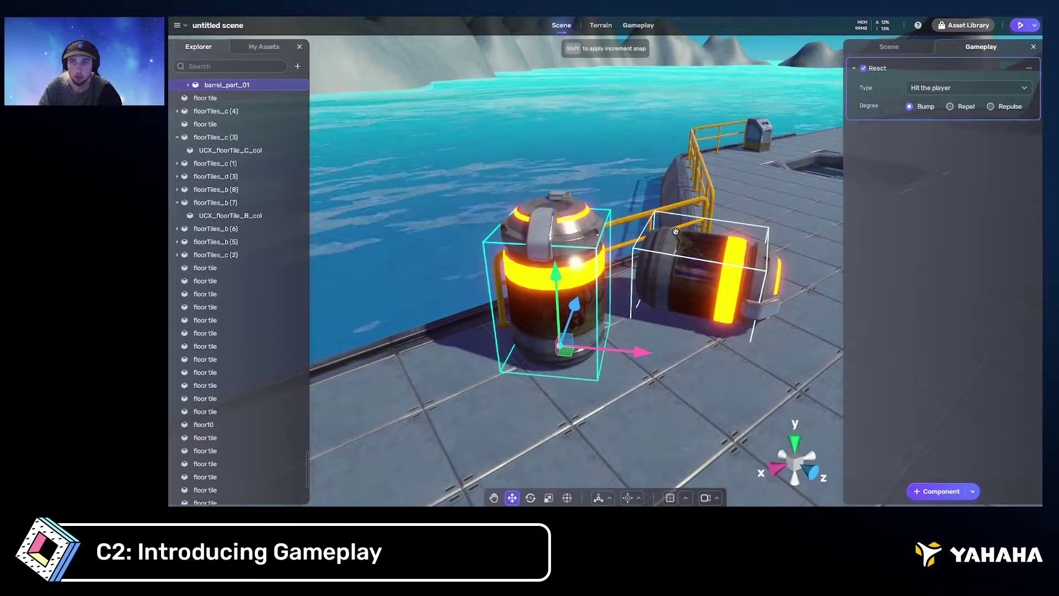
# Compare the Dead and Hit the player reaction types and set the barrel's React type to Dead
pyautogui.click(949, 87)
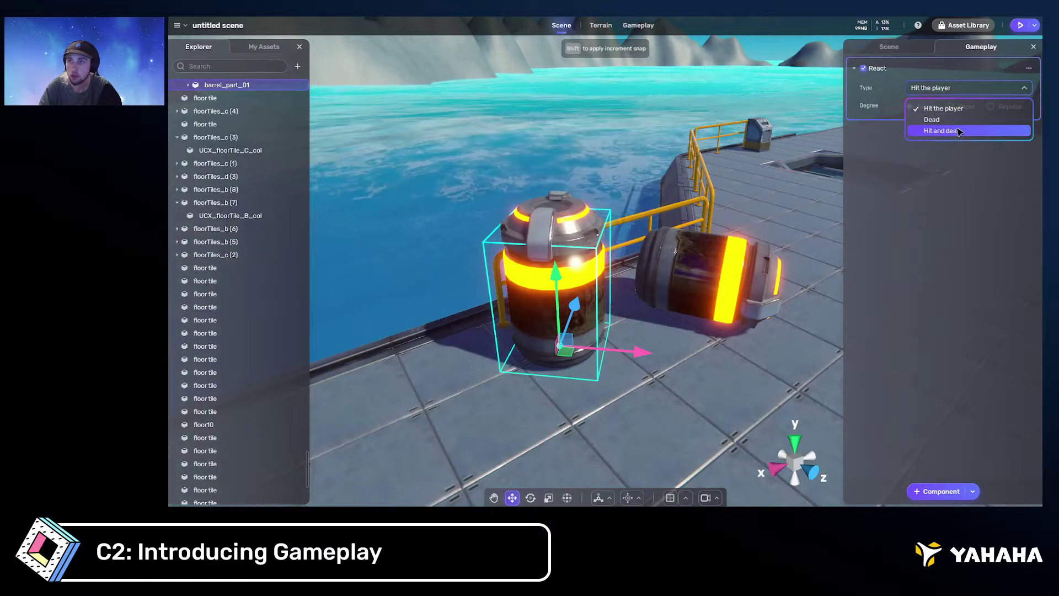
pyautogui.click(932, 120)
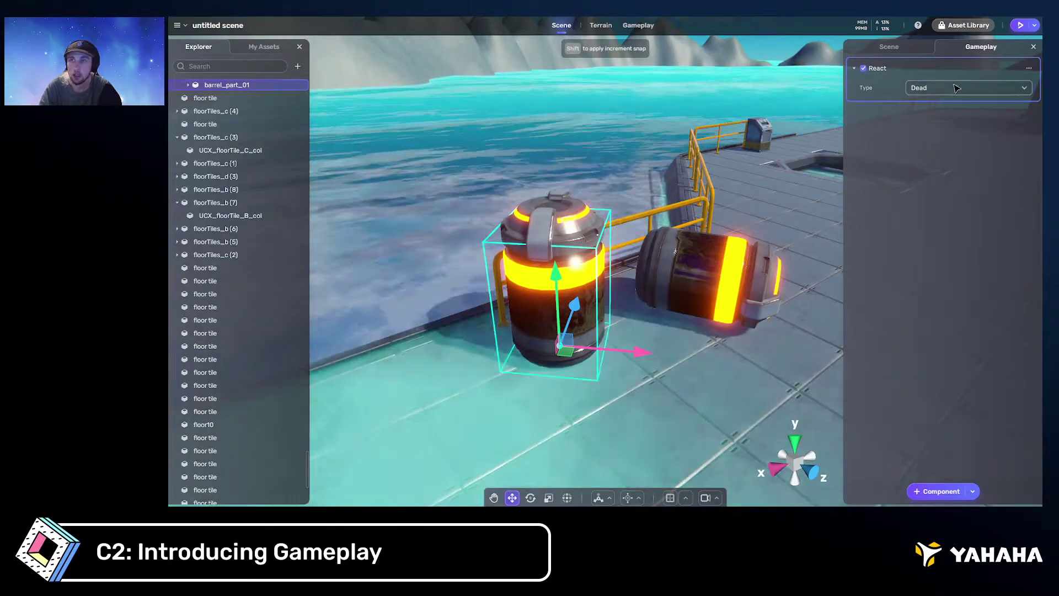
pyautogui.click(956, 88)
pyautogui.click(937, 107)
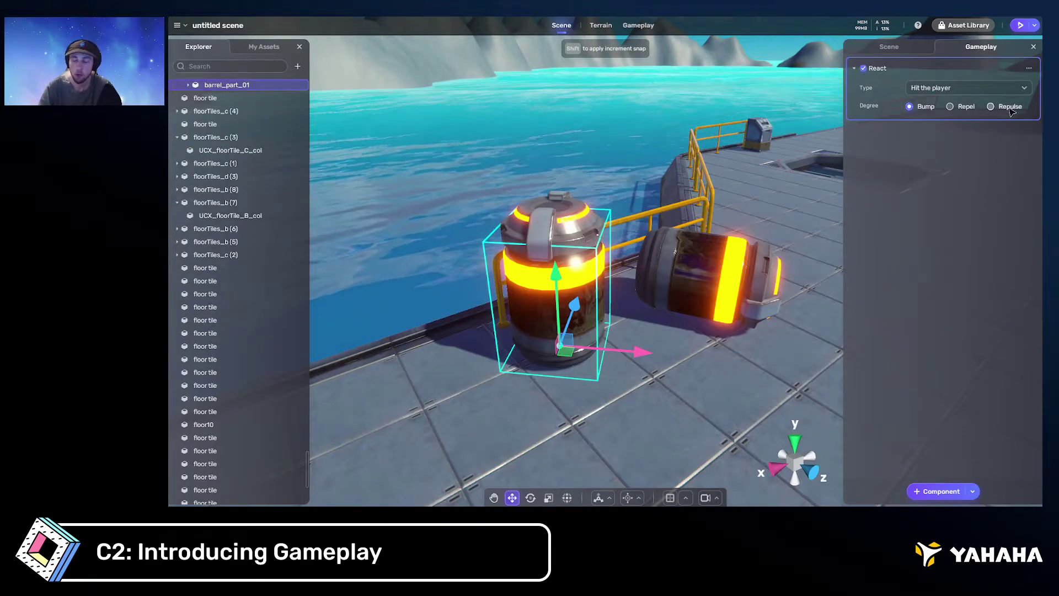
pyautogui.click(1003, 89)
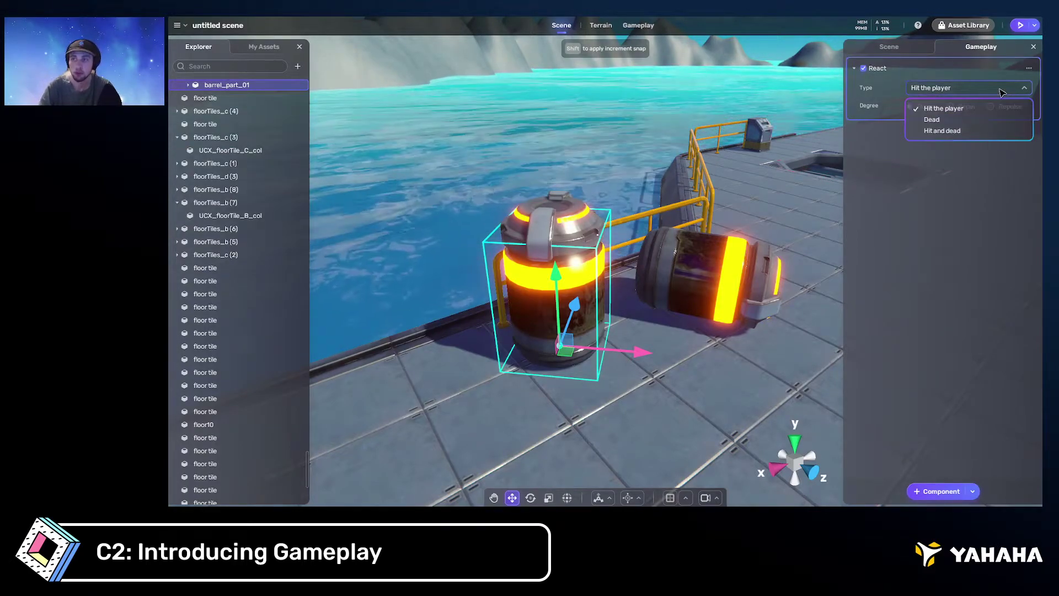
pyautogui.click(956, 120)
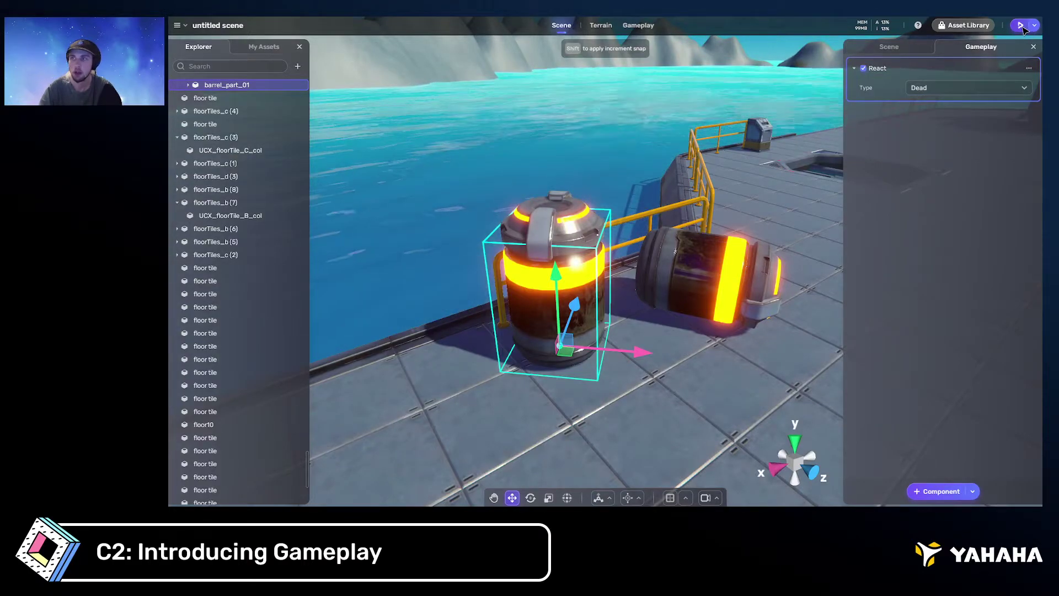
# Play-test the barrel's reaction by running the character into it and jumping onto it, and exit play mode
pyautogui.hotkey('ctrl', 'p')
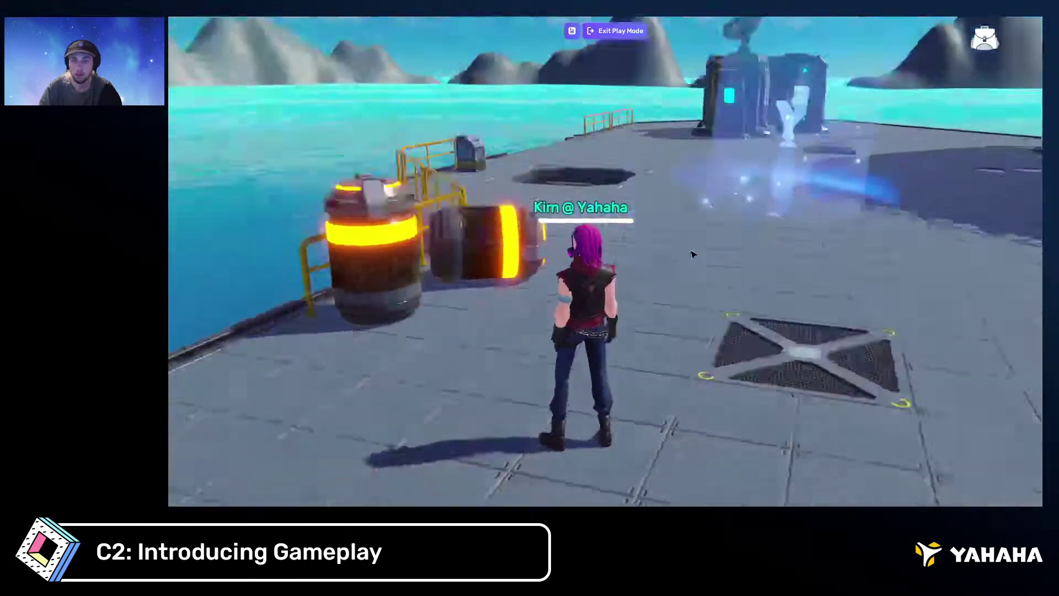
pyautogui.press('w')
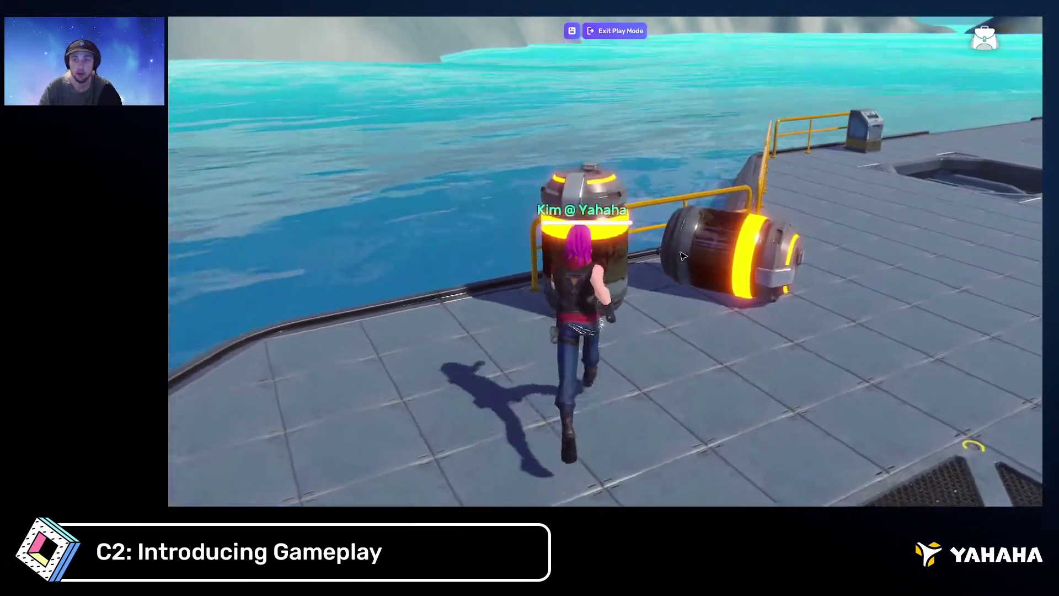
pyautogui.press('space')
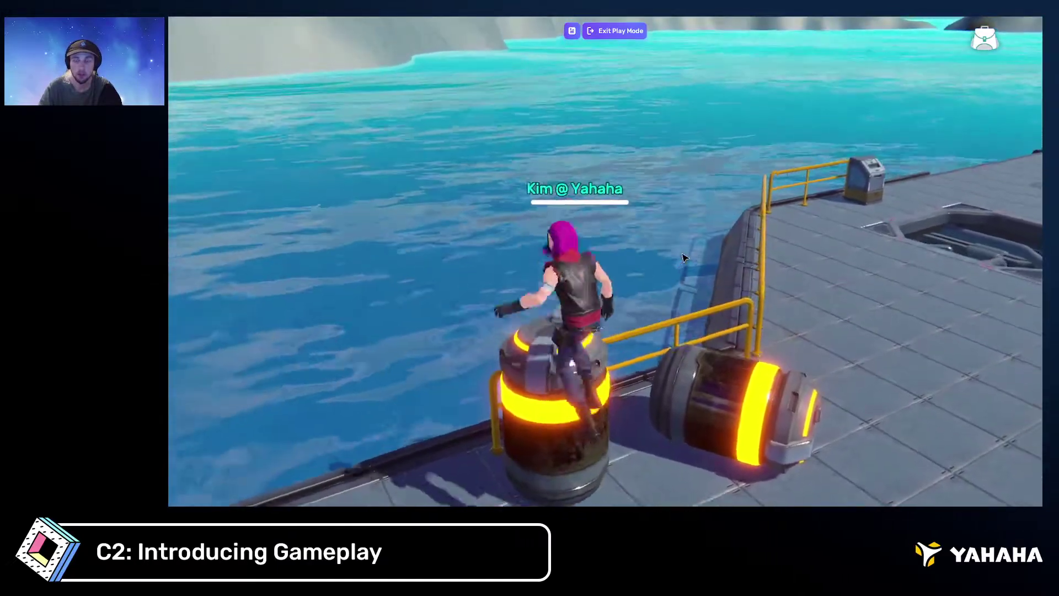
pyautogui.press('s')
pyautogui.moveTo(699, 262); pyautogui.dragTo(662, 165, button='right')
pyautogui.press('w')
pyautogui.press('space')
pyautogui.click(631, 32)
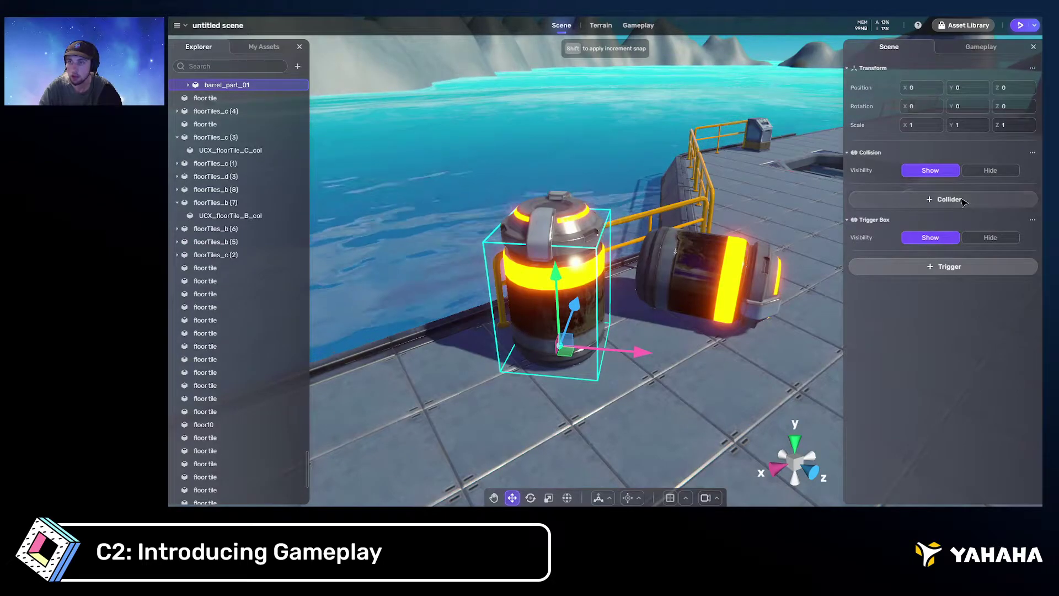
# Add a Capsule collider to the upright barrel and inspect its fit up close
pyautogui.click(963, 200)
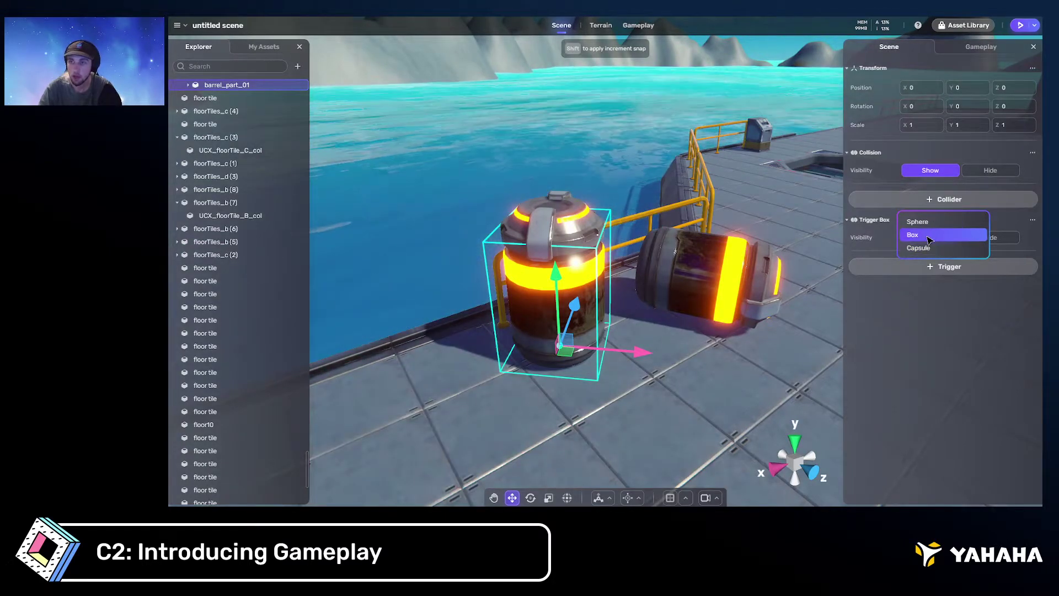
pyautogui.click(927, 247)
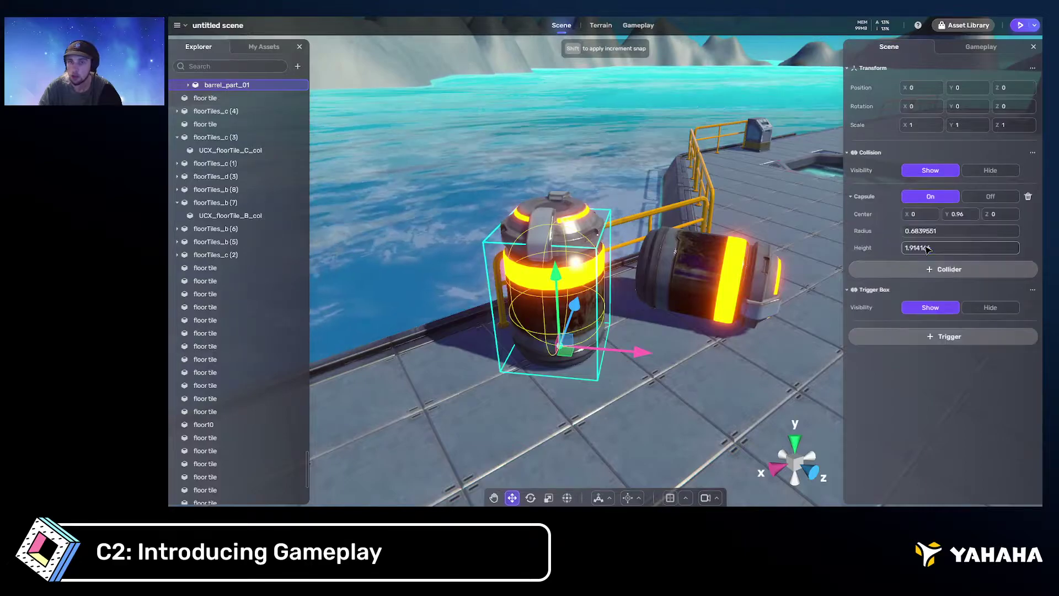
pyautogui.moveTo(659, 227); pyautogui.dragTo(660, 203, button='right')
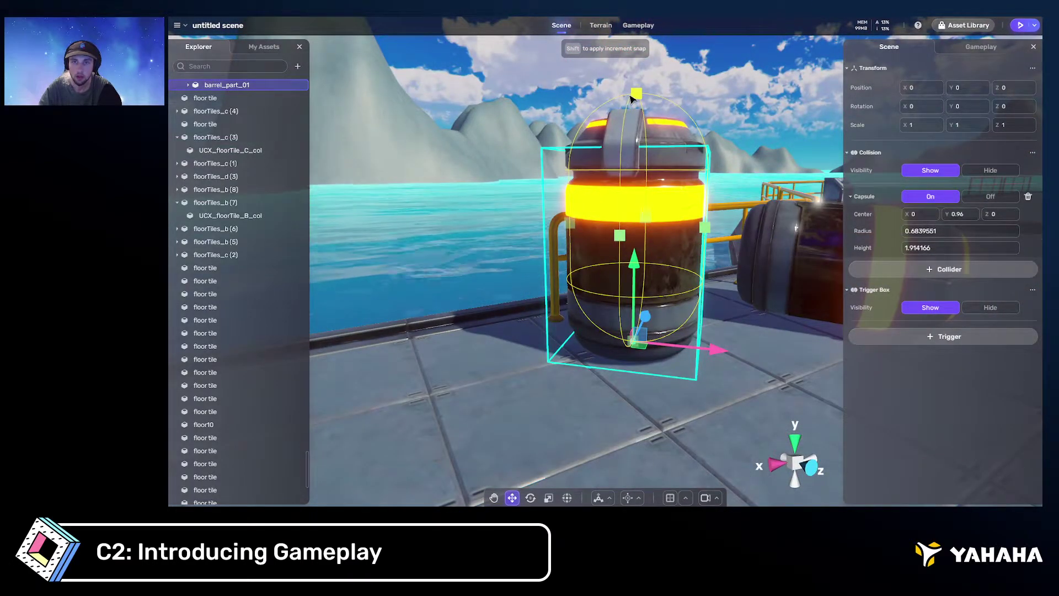
# Resize the upright barrel's capsule collider to enclose the whole barrel, with a radius of about 0.88 and a height of about 2.87
pyautogui.moveTo(638, 344); pyautogui.dragTo(626, 374)
pyautogui.moveTo(616, 277); pyautogui.dragTo(598, 275, button='right')
pyautogui.moveTo(528, 231); pyautogui.dragTo(520, 230)
pyautogui.moveTo(617, 249); pyautogui.dragTo(812, 240, button='right')
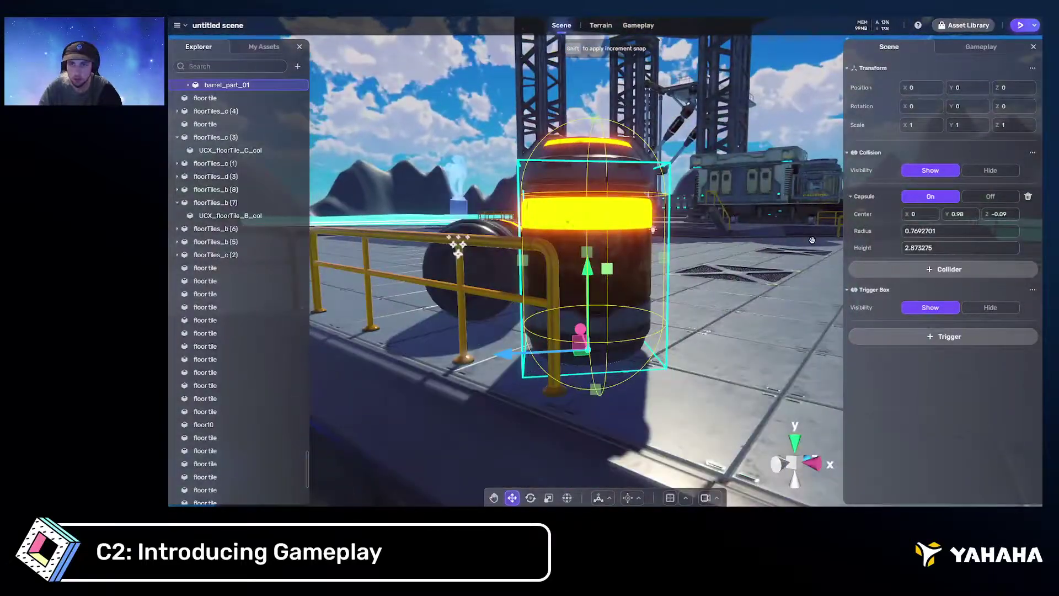
pyautogui.moveTo(514, 267); pyautogui.dragTo(508, 267)
pyautogui.moveTo(508, 266); pyautogui.dragTo(535, 282, button='right')
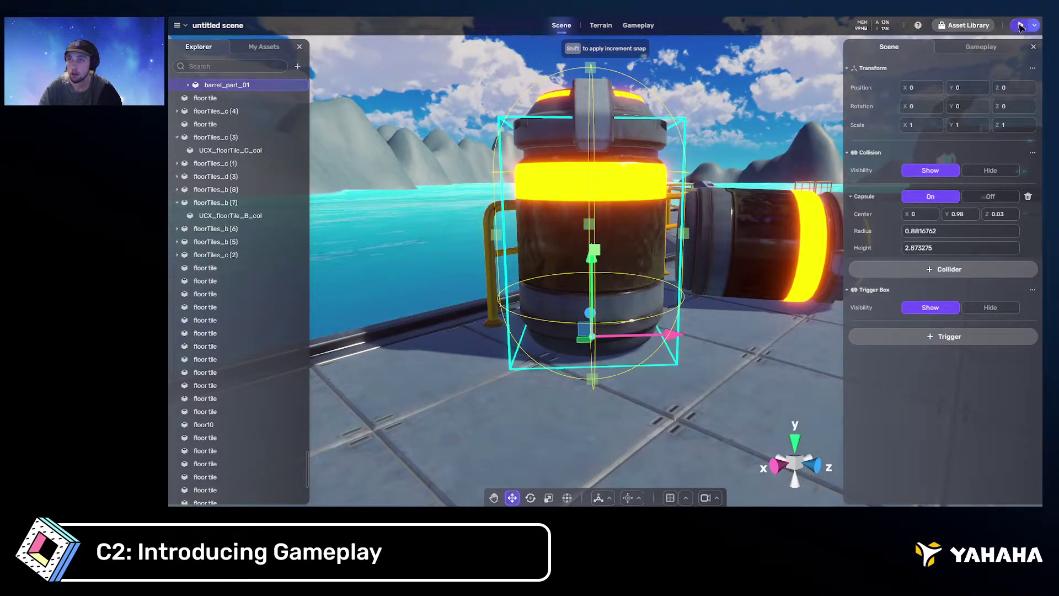
# Play-test the upright barrel's Dead reaction with the enlarged collider by running the character into it, and exit play mode
pyautogui.hotkey('ctrl', 'p')
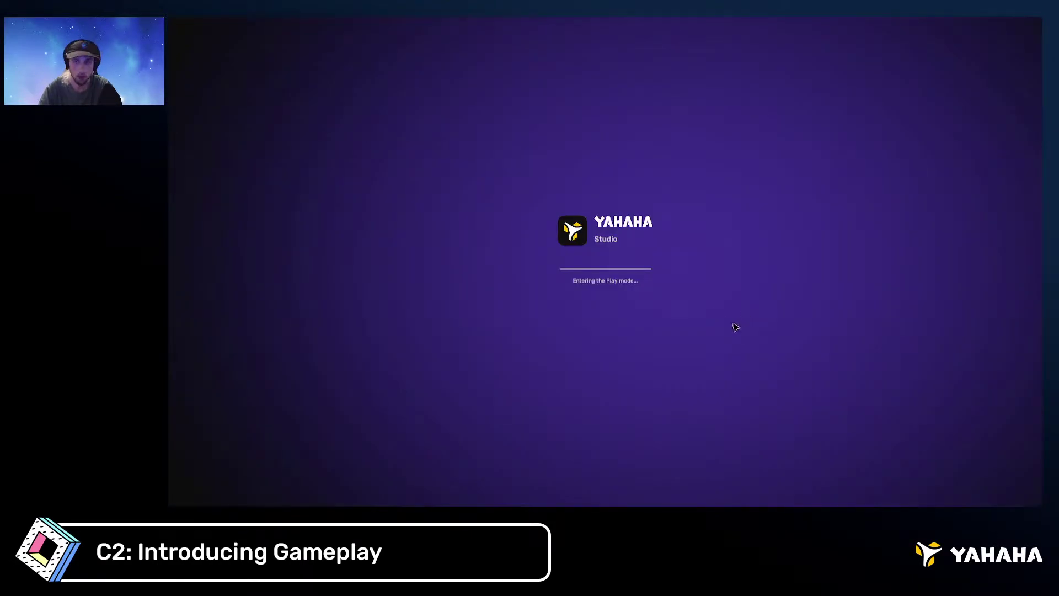
pyautogui.press('w')
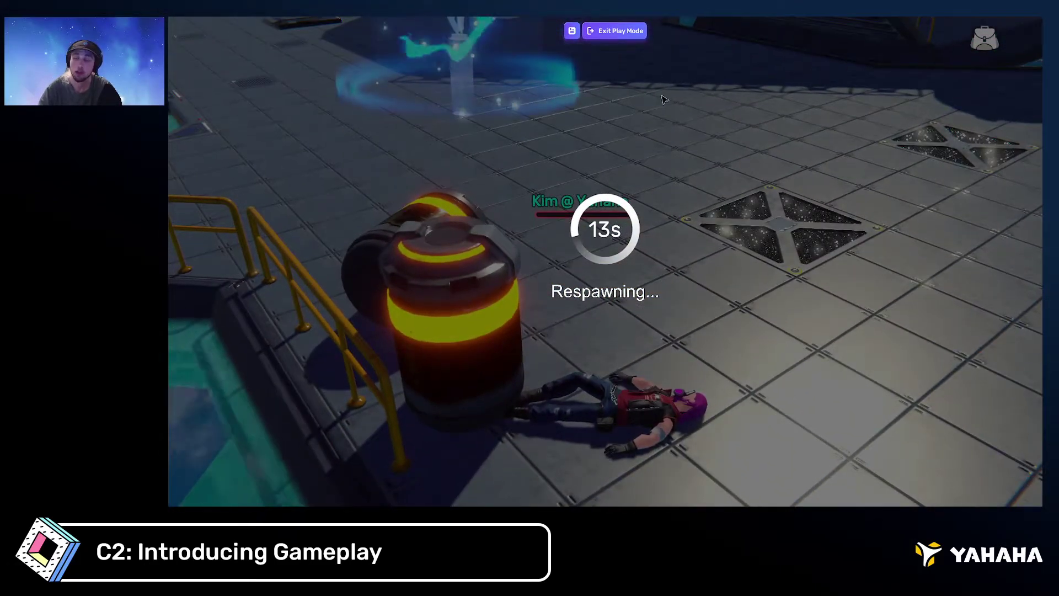
pyautogui.click(643, 37)
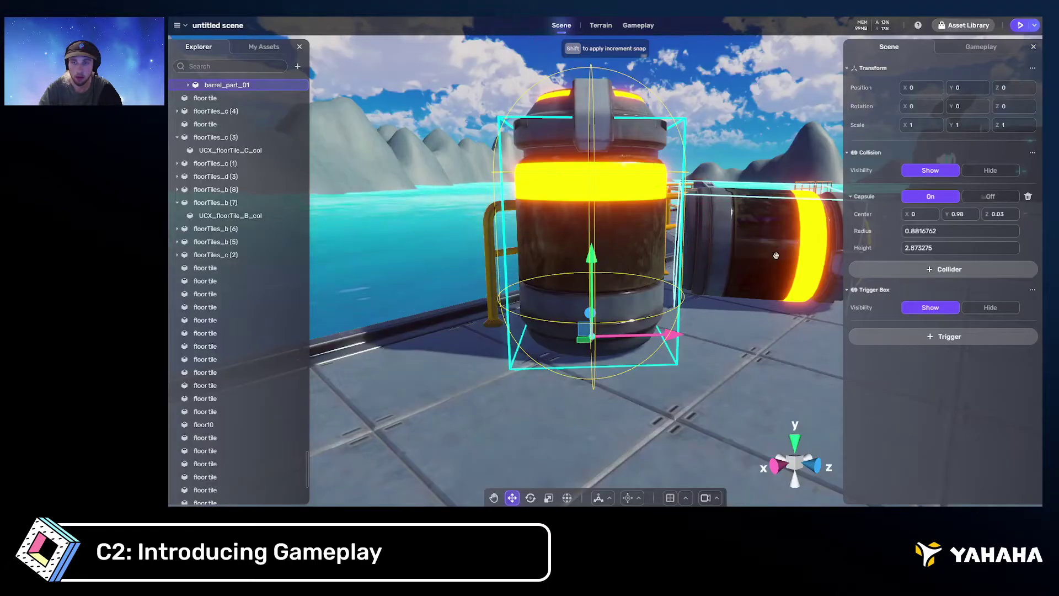
# Check the barrel's React settings and look through the gameplay components that can be added to it
pyautogui.scroll(-5, 773, 253)
pyautogui.moveTo(773, 253); pyautogui.dragTo(750, 243, button='right')
pyautogui.click(980, 46)
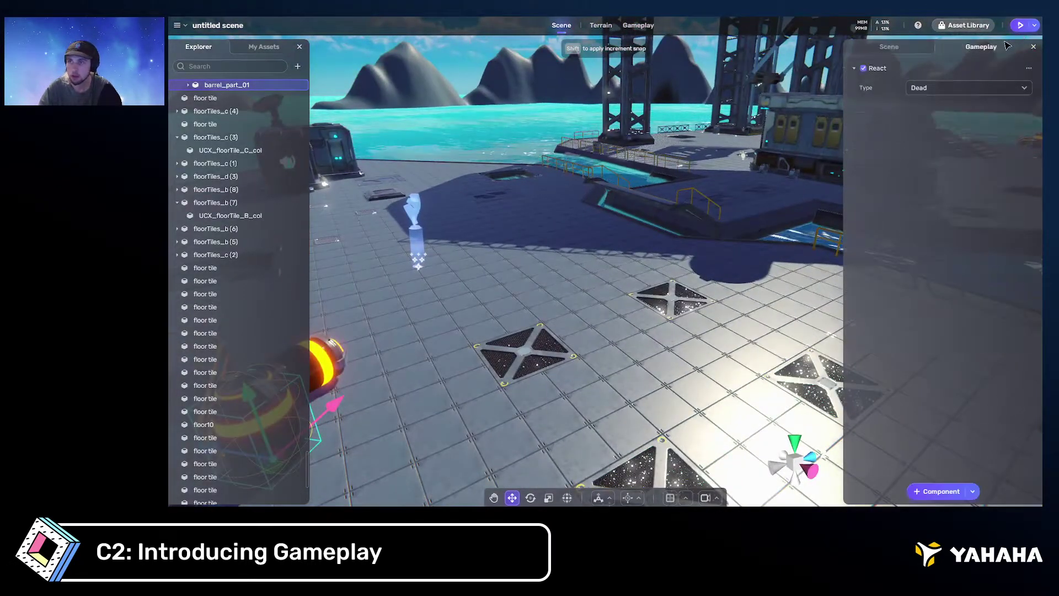
pyautogui.click(941, 491)
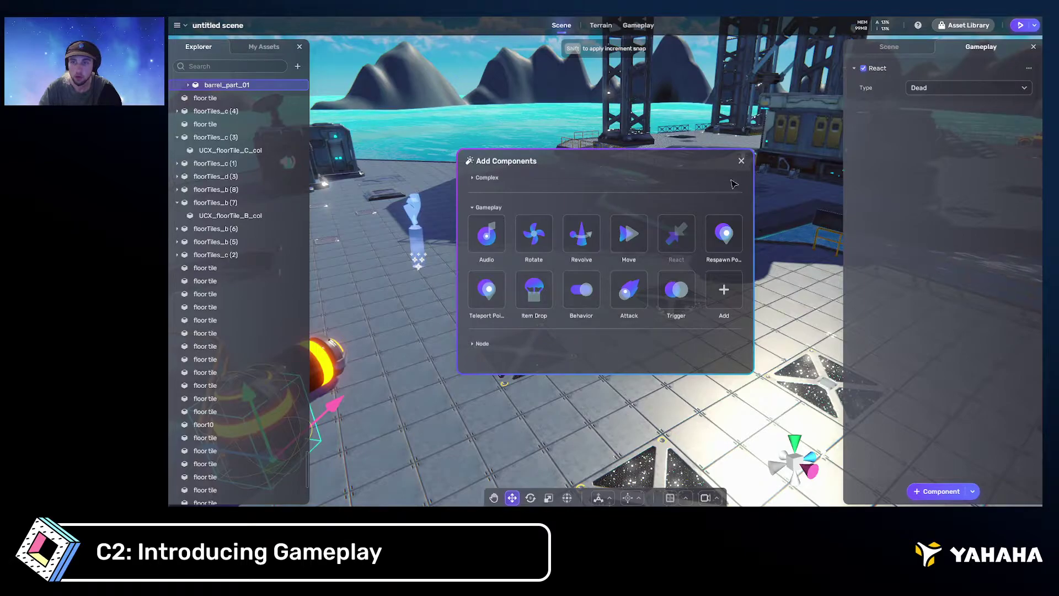
pyautogui.click(743, 161)
pyautogui.moveTo(728, 270); pyautogui.dragTo(701, 286, button='right')
pyautogui.press('w')
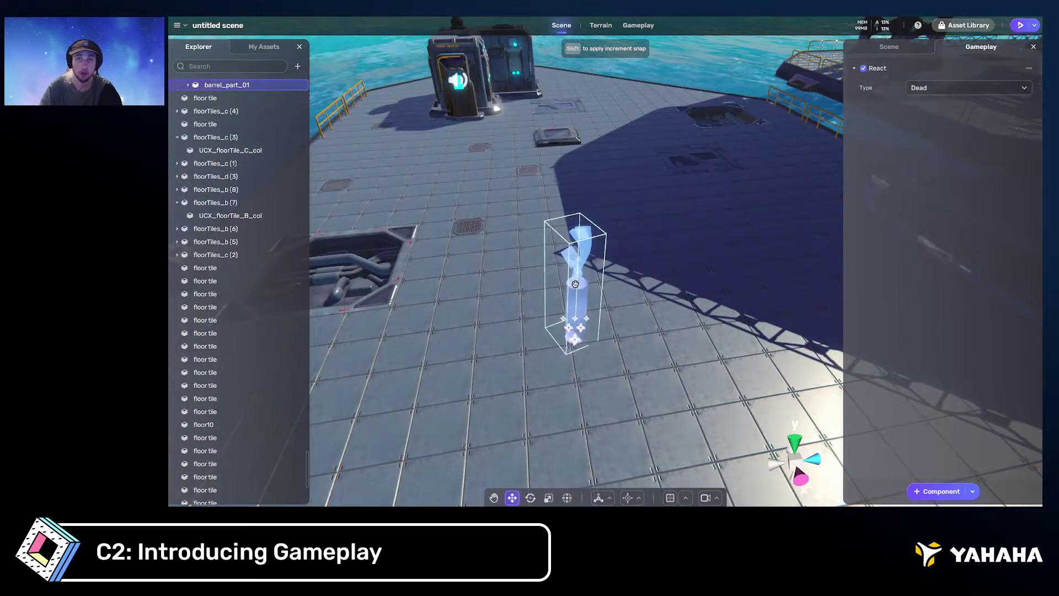
# Collapse the _root group in the scene hierarchy
pyautogui.doubleClick(191, 86)
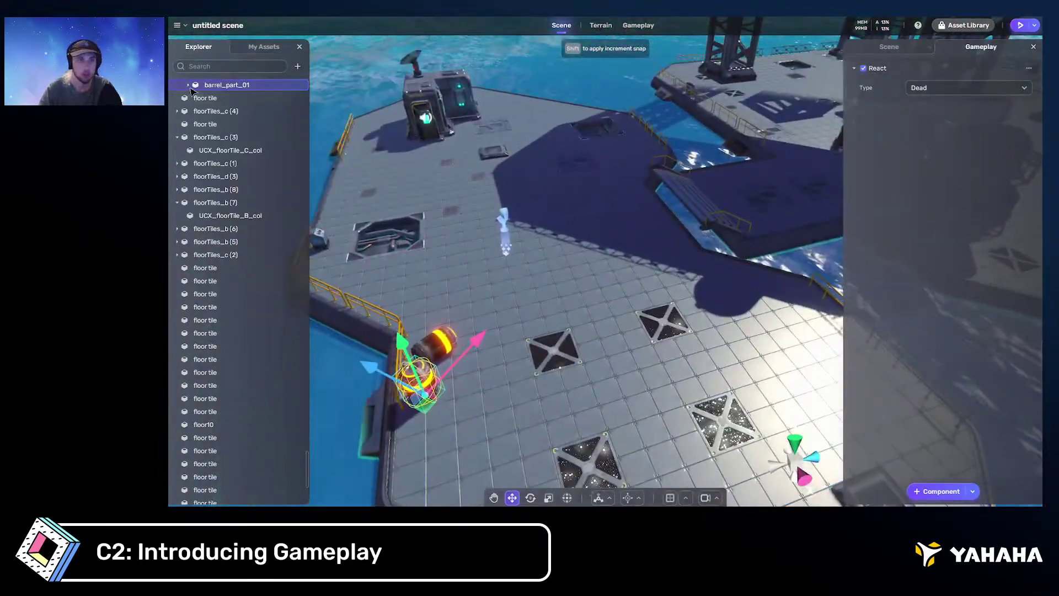
pyautogui.moveTo(307, 469); pyautogui.dragTo(307, 99)
pyautogui.click(171, 98)
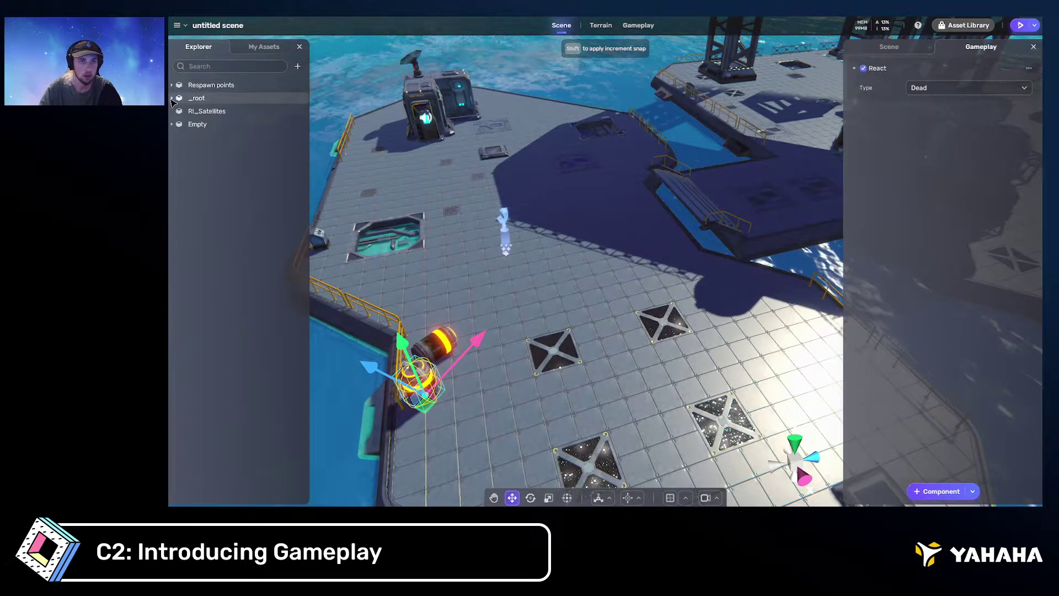
# Set the upright barrel's React type to Hit the player with the Bump degree
pyautogui.moveTo(711, 205); pyautogui.dragTo(678, 217, button='right')
pyautogui.press('w')
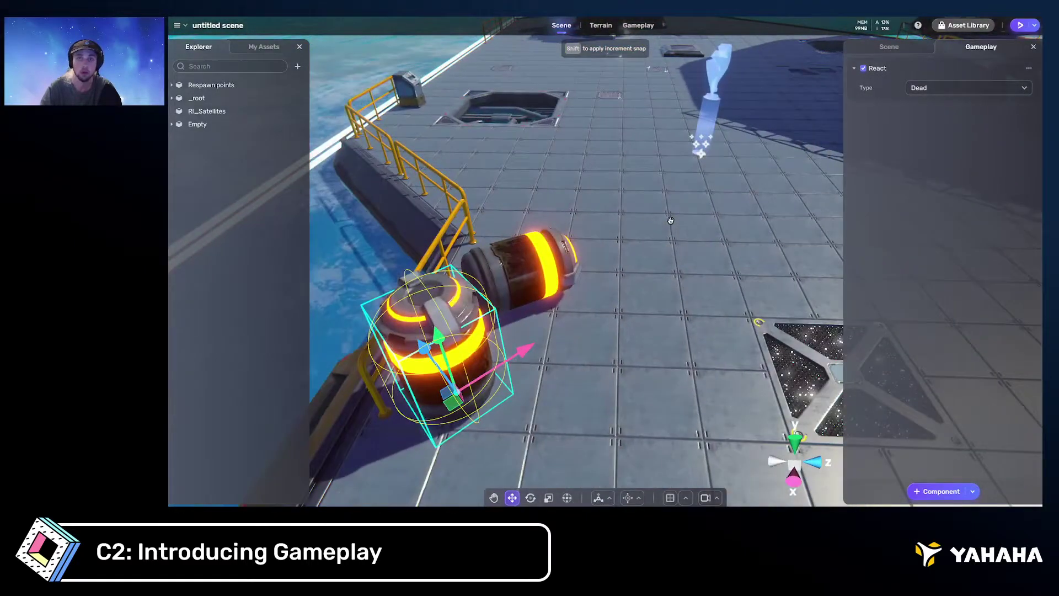
pyautogui.click(968, 88)
pyautogui.click(938, 104)
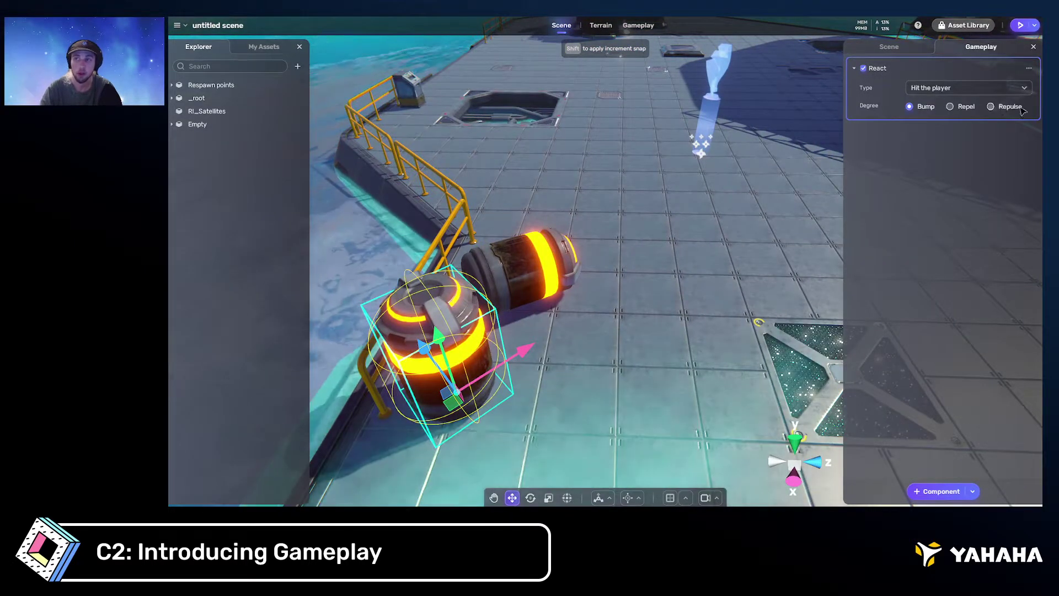
# Add a React component with type Hit the player and degree Bump to floorTile_c, floorTiles_c (3) and floorTiles_c (2)
pyautogui.scroll(-5, 773, 149)
pyautogui.moveTo(773, 148); pyautogui.dragTo(761, 208, button='right')
pyautogui.click(712, 227)
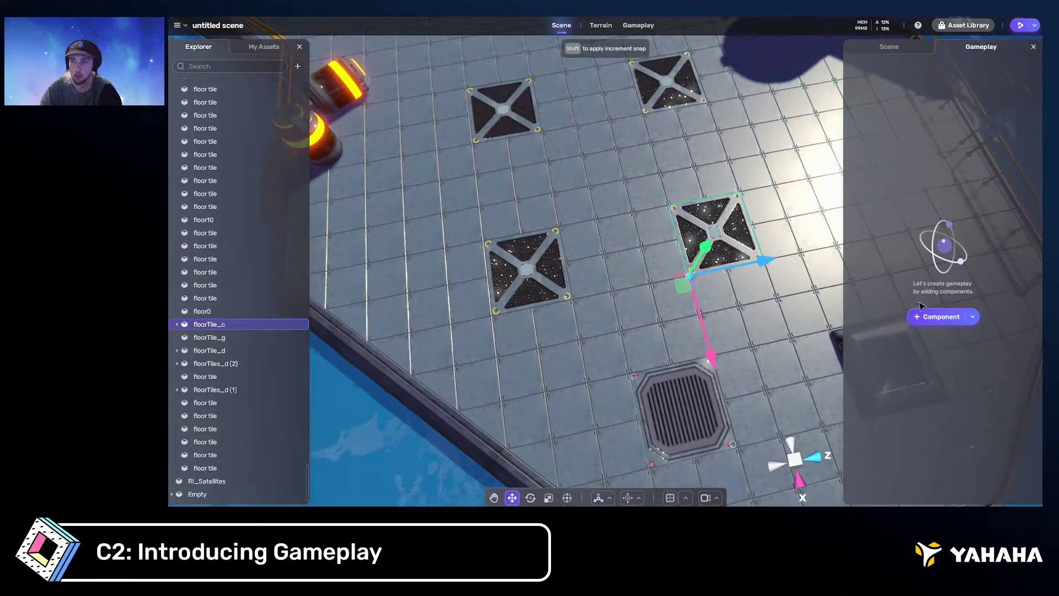
pyautogui.click(935, 317)
pyautogui.click(683, 237)
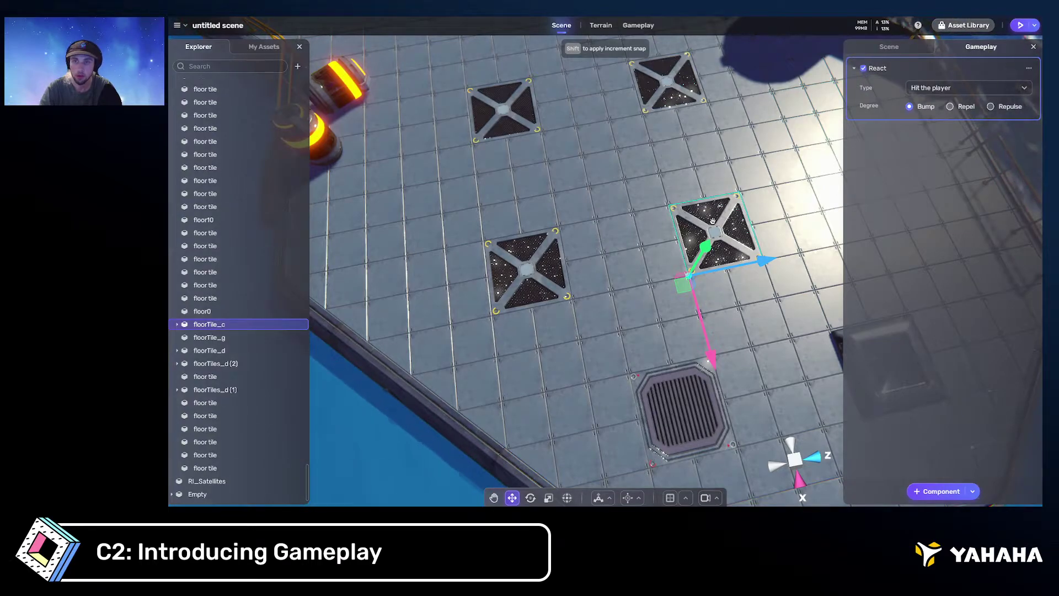
pyautogui.click(522, 253)
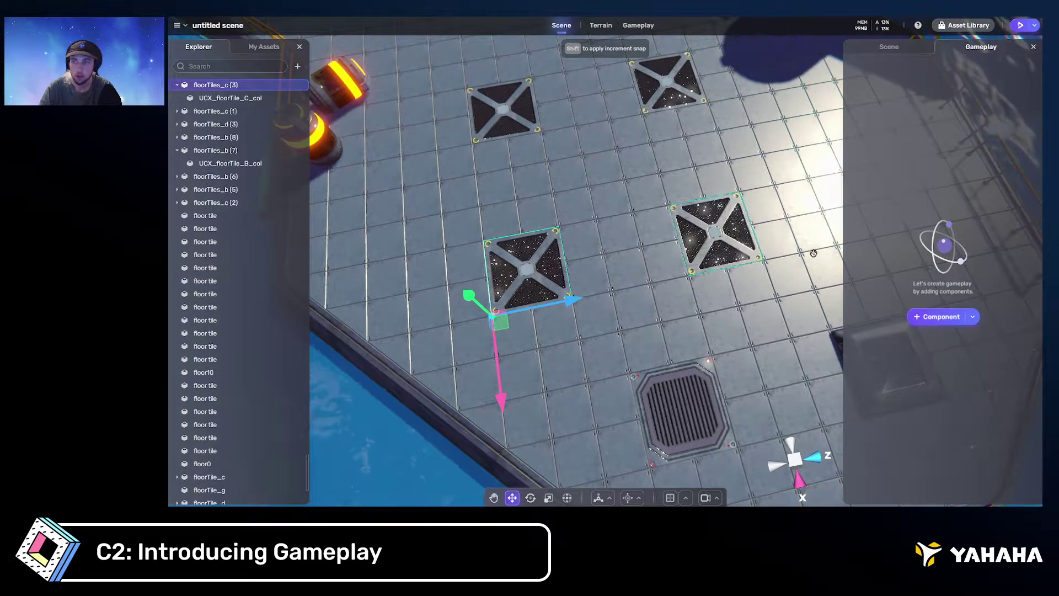
pyautogui.click(942, 317)
pyautogui.click(676, 236)
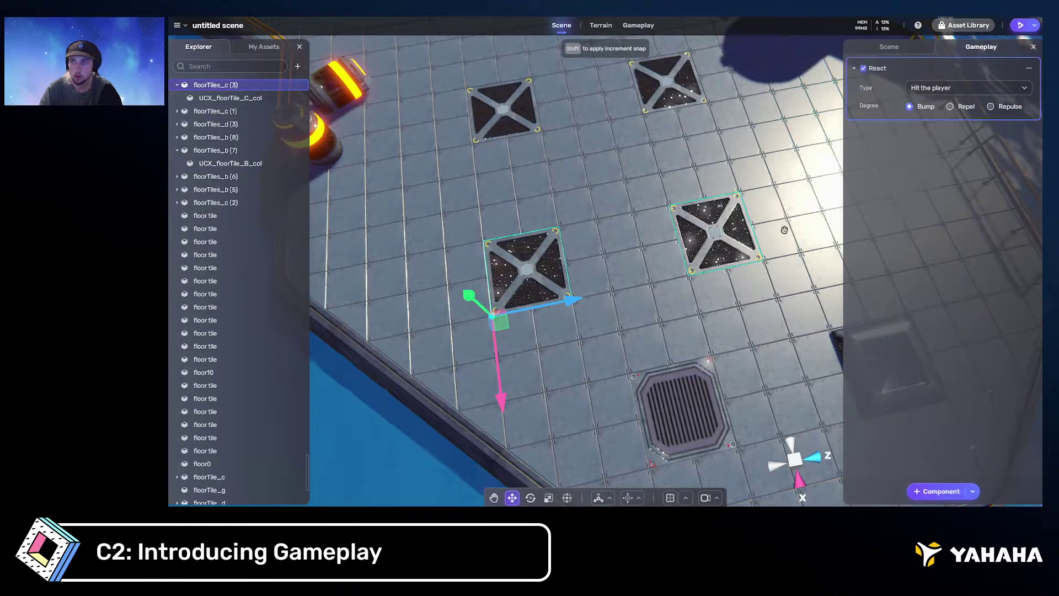
pyautogui.click(513, 112)
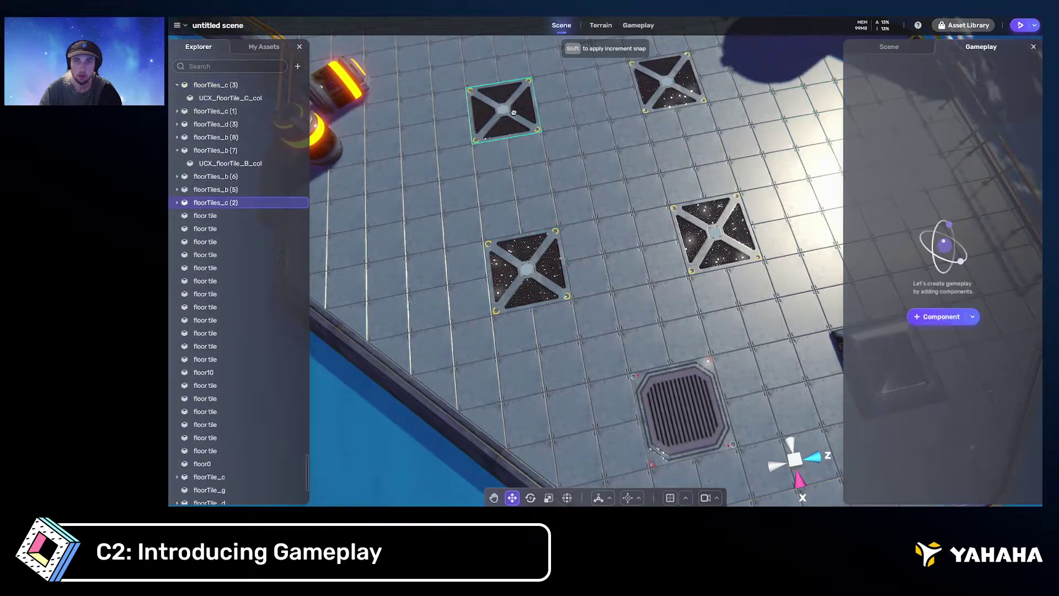
pyautogui.click(942, 317)
pyautogui.click(684, 237)
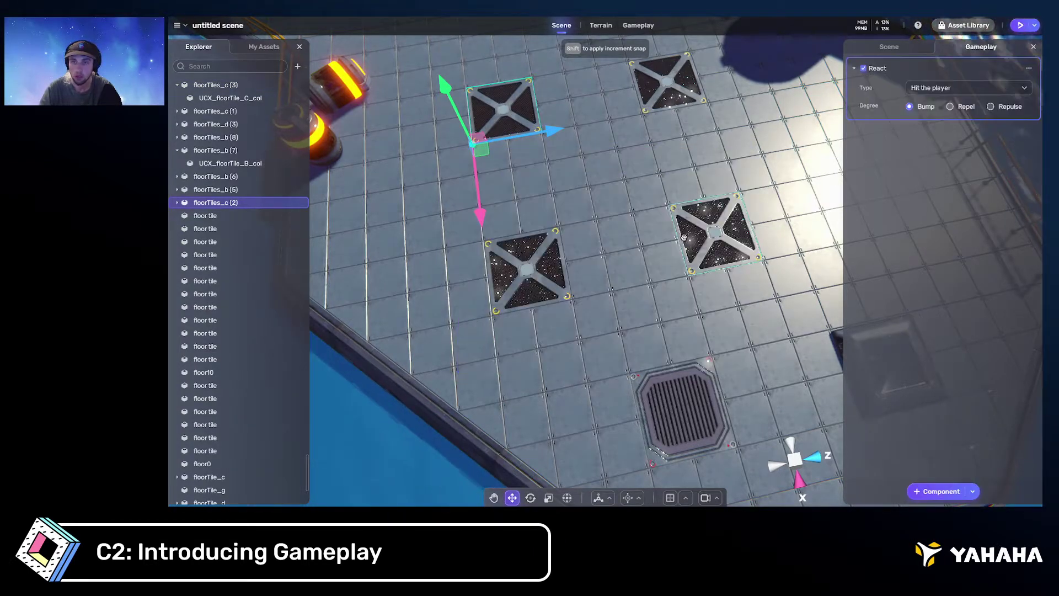
# Raise the three React floor tiles as ascending steps: floorTile_c to Y 0.05, floorTiles_c (3) to Y 0.6 and floorTiles_c (2) to Y 1.1
pyautogui.scroll(5, 627, 154)
pyautogui.moveTo(627, 154); pyautogui.dragTo(592, 118, button='right')
pyautogui.click(893, 49)
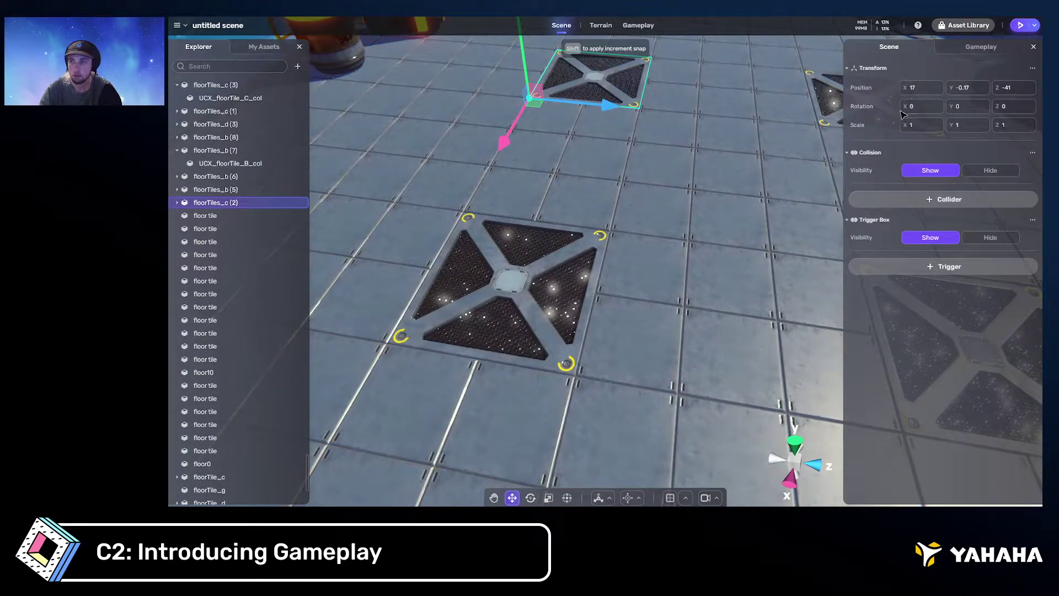
pyautogui.scroll(-5, 679, 146)
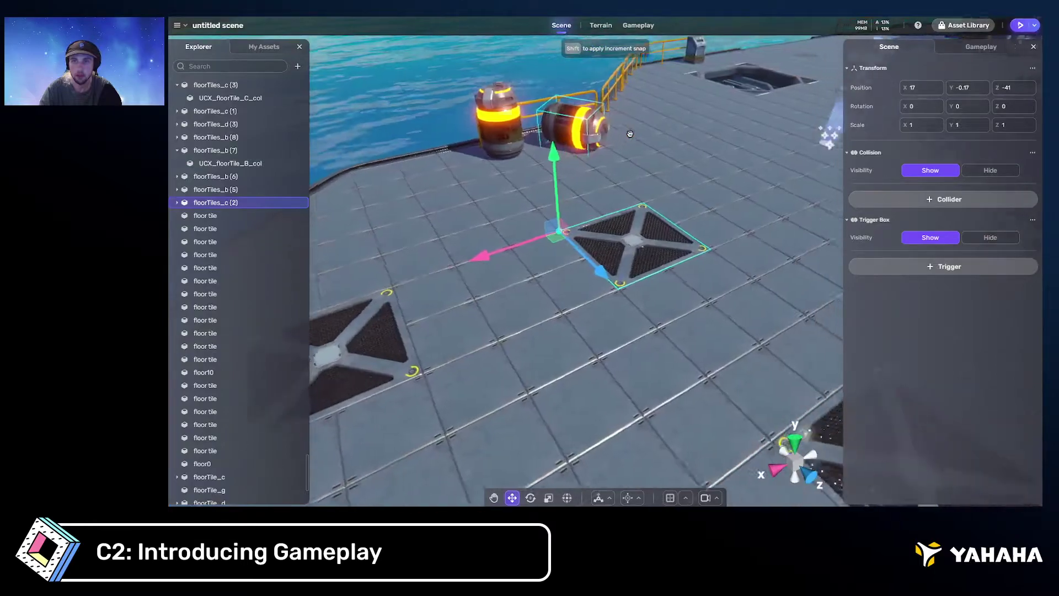
pyautogui.click(741, 357)
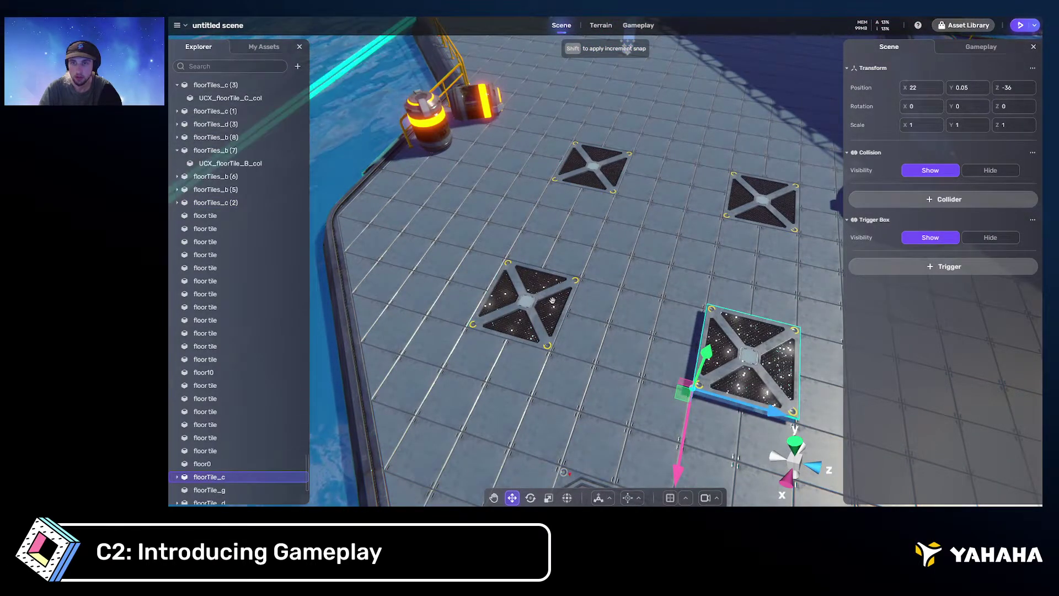
pyautogui.click(526, 292)
pyautogui.moveTo(444, 280); pyautogui.dragTo(441, 260)
pyautogui.click(551, 168)
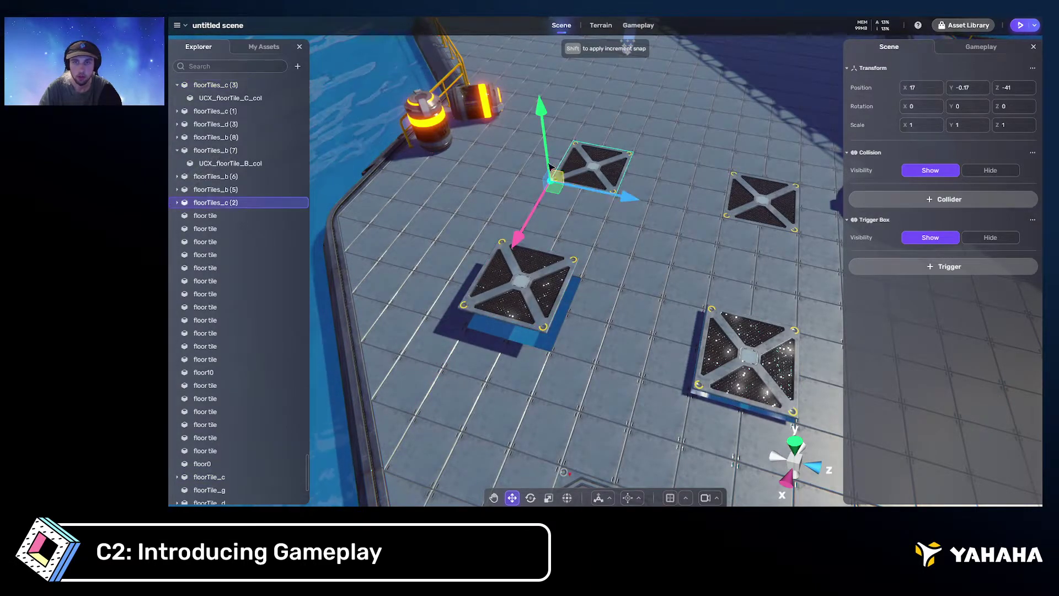
pyautogui.moveTo(641, 177); pyautogui.dragTo(588, 158, button='right')
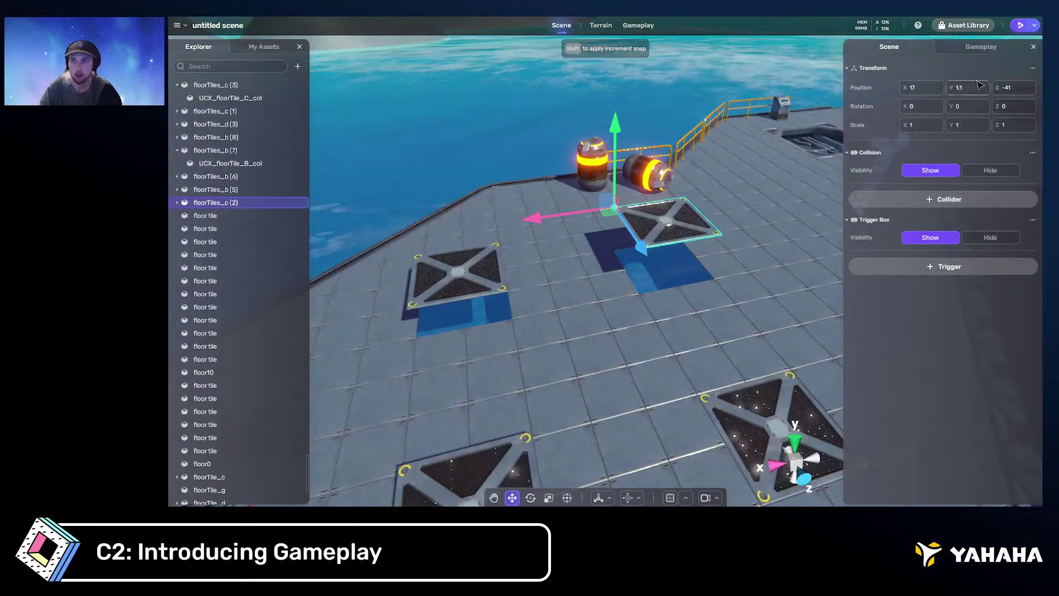
# Play-test the raised floor tiles by running and jumping the character onto them, and exit play mode
pyautogui.hotkey('ctrl', 'p')
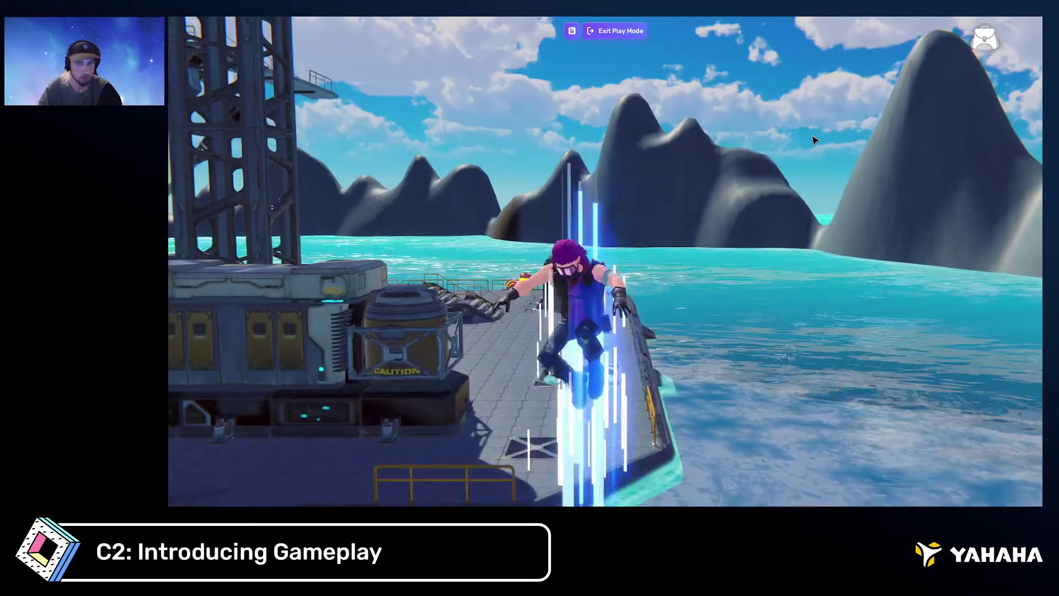
pyautogui.moveTo(815, 139); pyautogui.dragTo(727, 255, button='right')
pyautogui.press('w')
pyautogui.press('w')
pyautogui.press('space')
pyautogui.press('s')
pyautogui.click(638, 31)
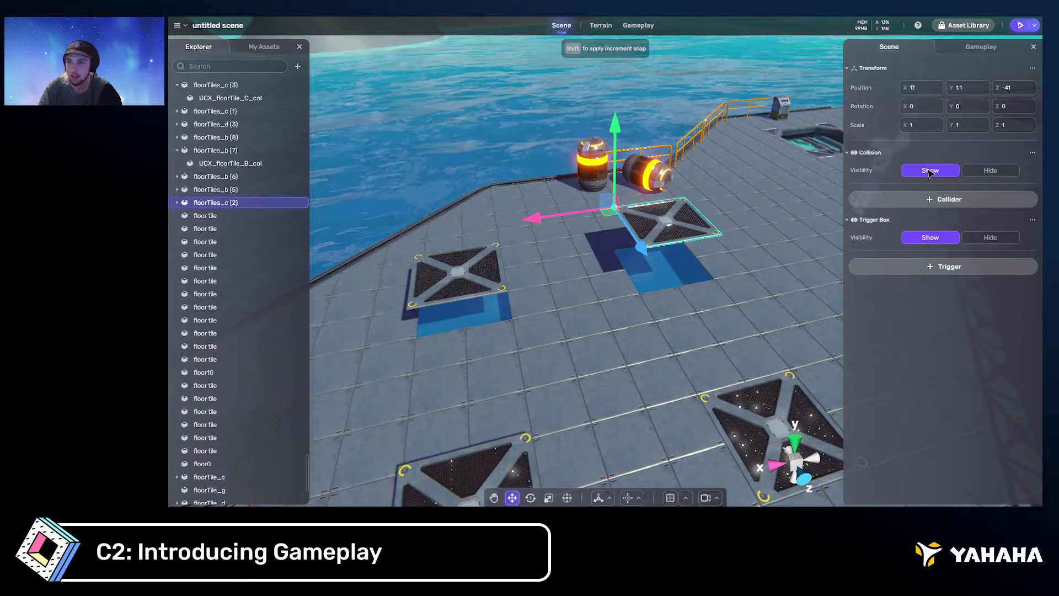
# Add a Box collider to each of the three raised tiles: floorTile_c, floorTiles_c (3) and floorTiles_c (2)
pyautogui.scroll(-3, 528, 408)
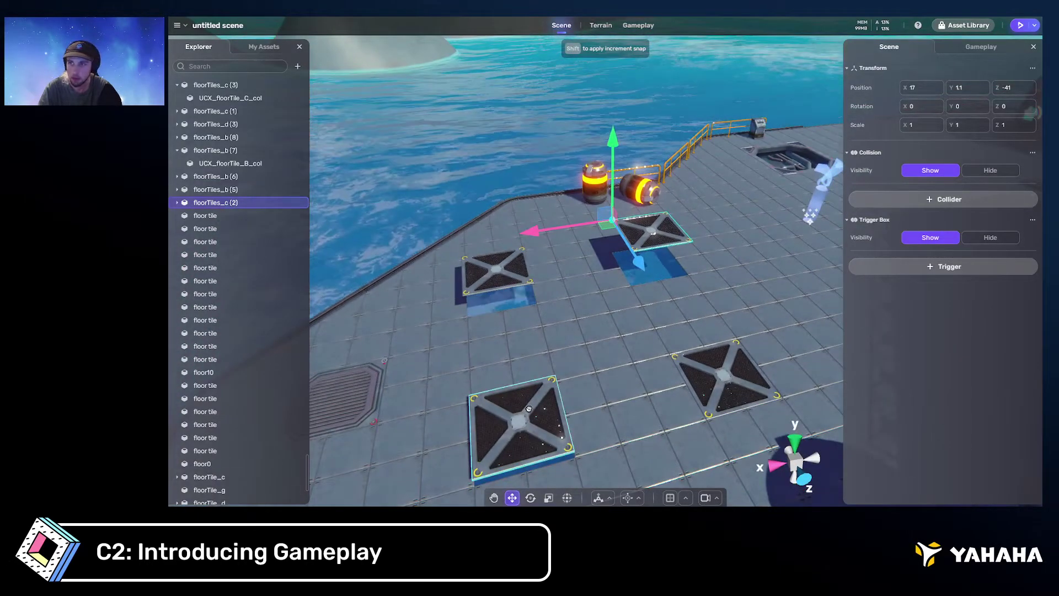
pyautogui.click(528, 408)
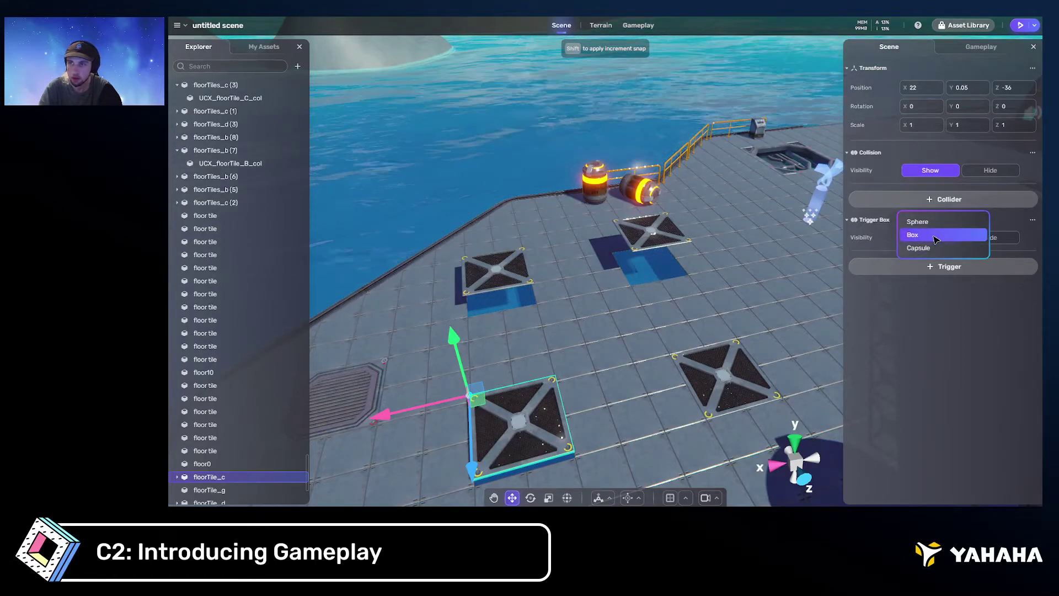
pyautogui.click(936, 236)
pyautogui.moveTo(739, 298); pyautogui.dragTo(700, 298, button='right')
pyautogui.press('w')
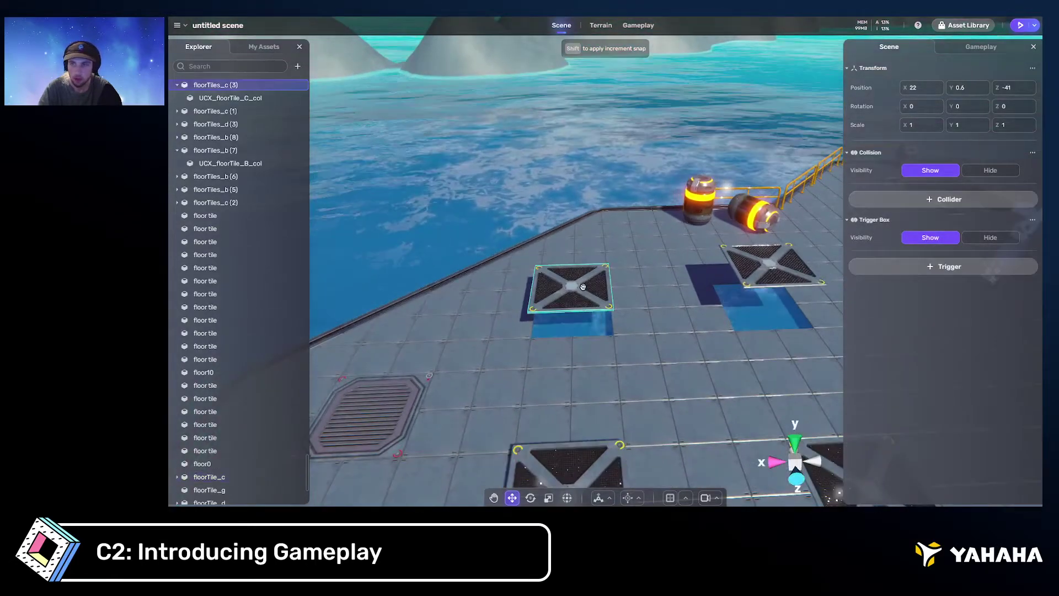
pyautogui.click(572, 287)
pyautogui.click(944, 198)
pyautogui.click(923, 237)
pyautogui.click(773, 265)
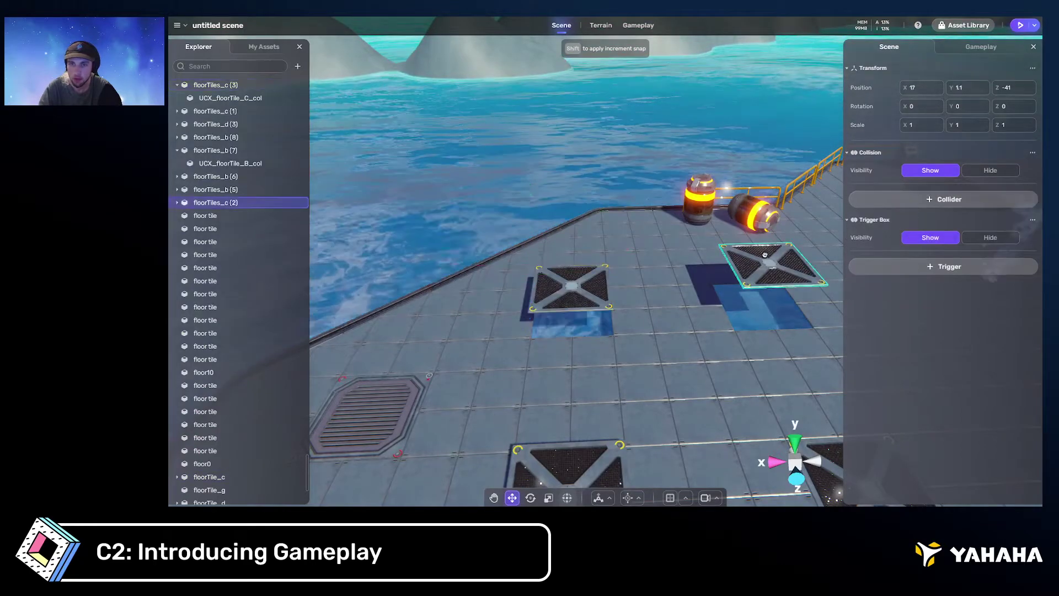
pyautogui.click(938, 217)
pyautogui.click(915, 237)
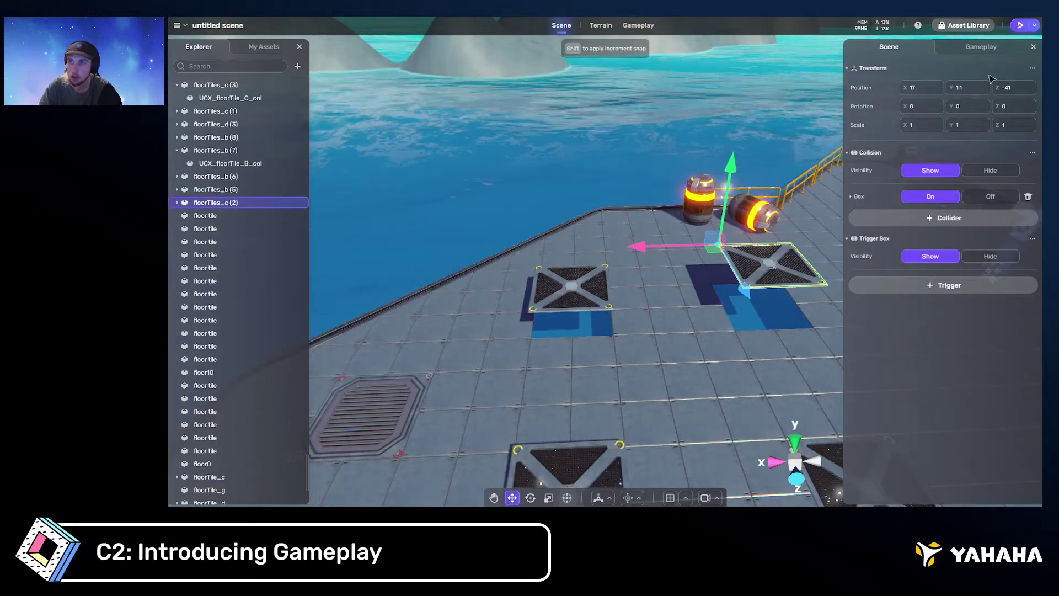
# Play-test the tiles' Bump reaction with the new box colliders by jumping the character from tile to tile, and exit play mode
pyautogui.click(1020, 27)
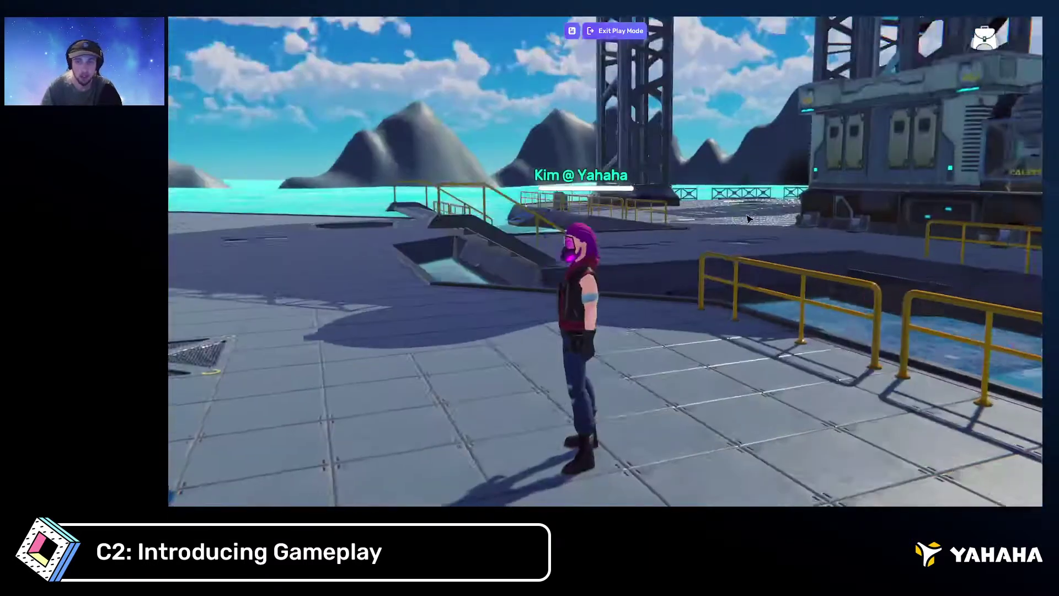
pyautogui.moveTo(749, 219); pyautogui.dragTo(668, 243, button='right')
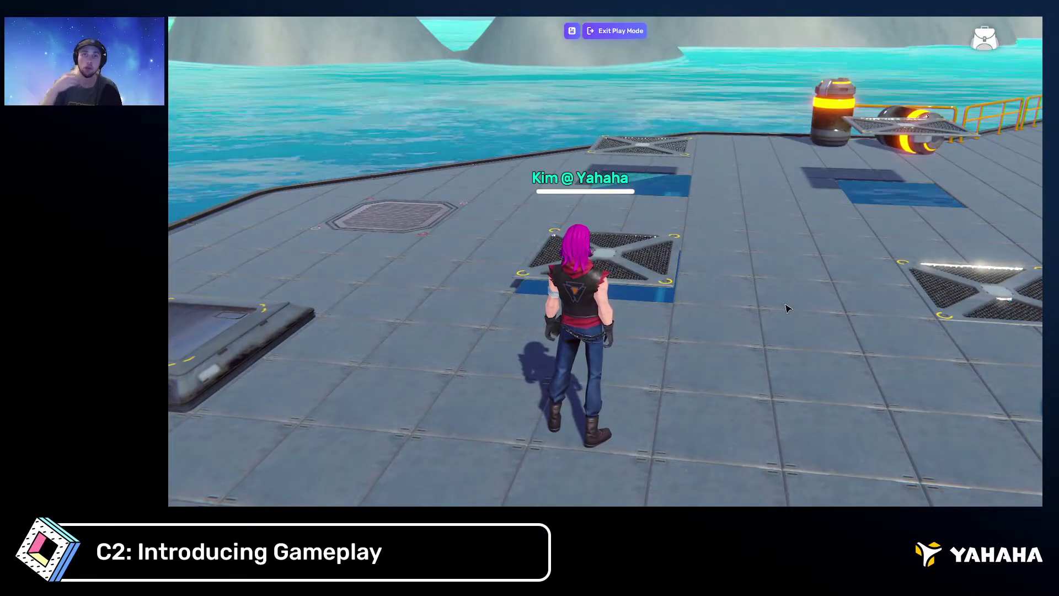
pyautogui.moveTo(787, 309); pyautogui.dragTo(849, 327, button='right')
pyautogui.press('w')
pyautogui.press('space')
pyautogui.press('a')
pyautogui.press('w')
pyautogui.press('s')
pyautogui.press('d')
pyautogui.press('w')
pyautogui.press('d')
pyautogui.press('w')
pyautogui.press('w')
pyautogui.press('space')
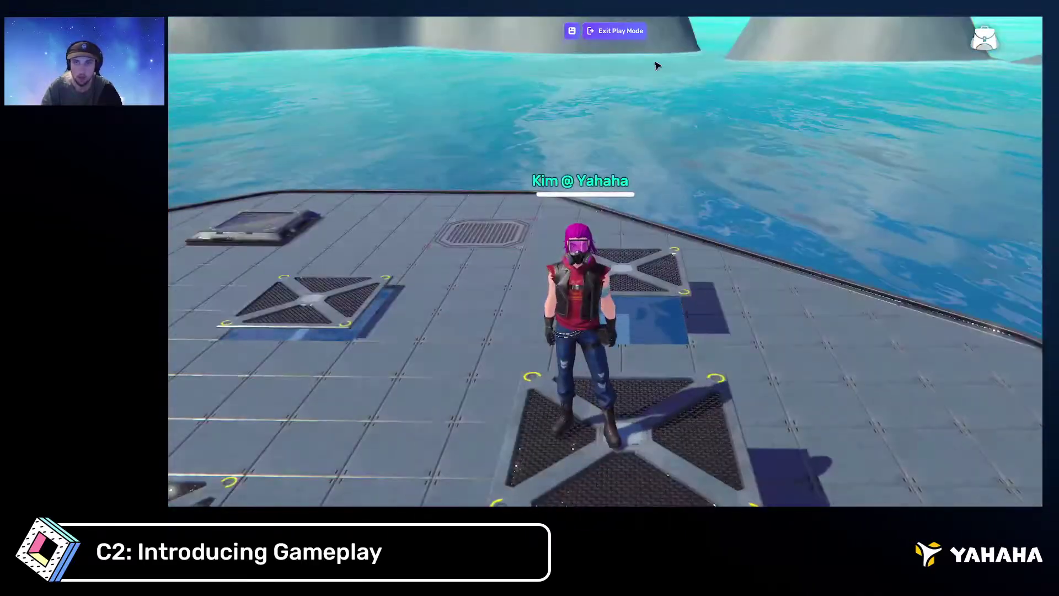
pyautogui.click(615, 31)
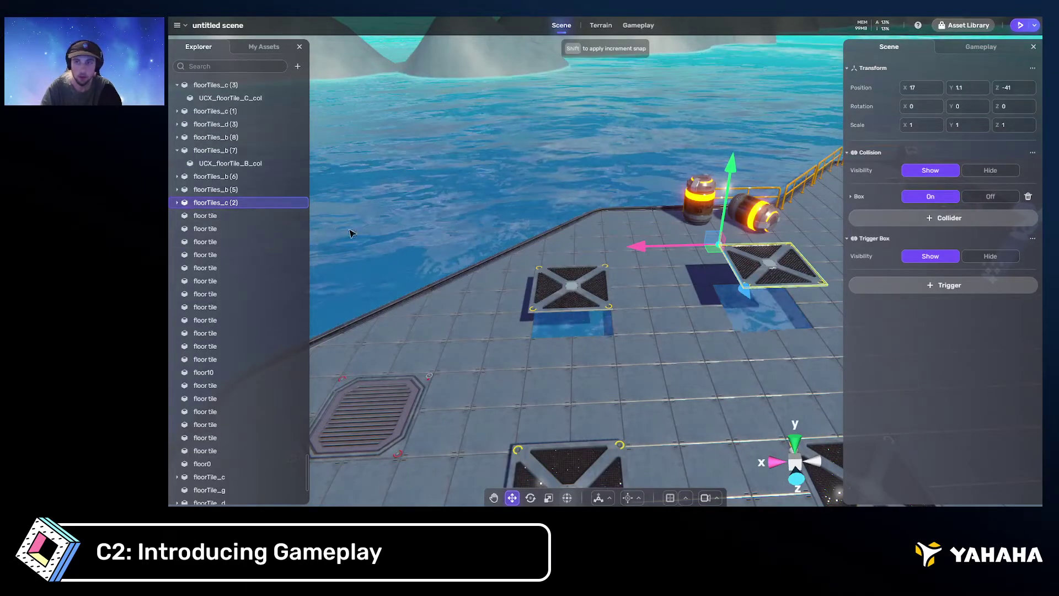
# Delete the Box collider from the UCX_floorTile_C_col child of both floorTiles_c (2) and floorTiles_c (3)
pyautogui.click(236, 215)
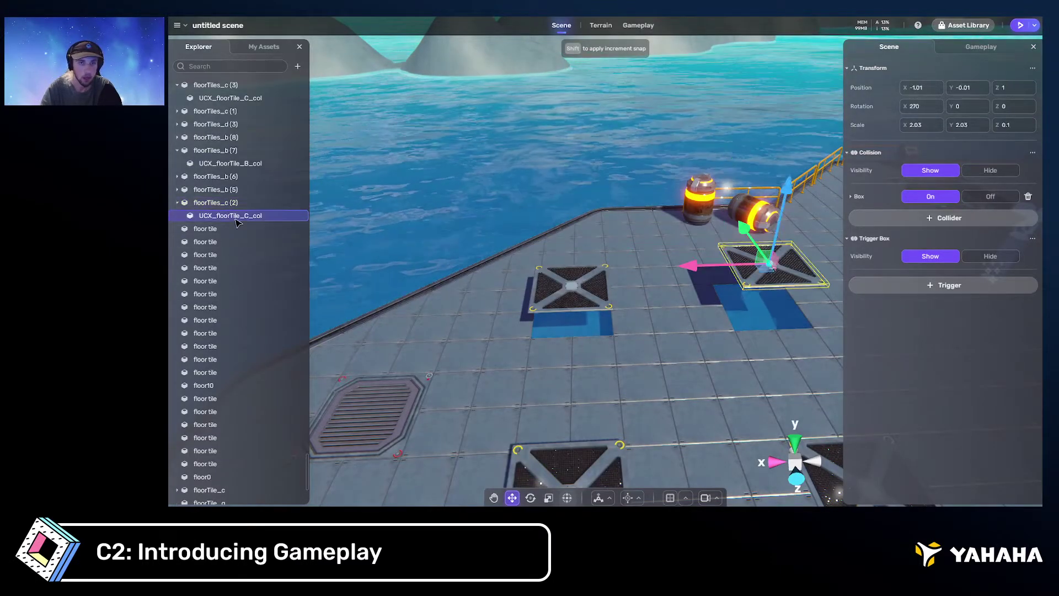
pyautogui.click(1028, 196)
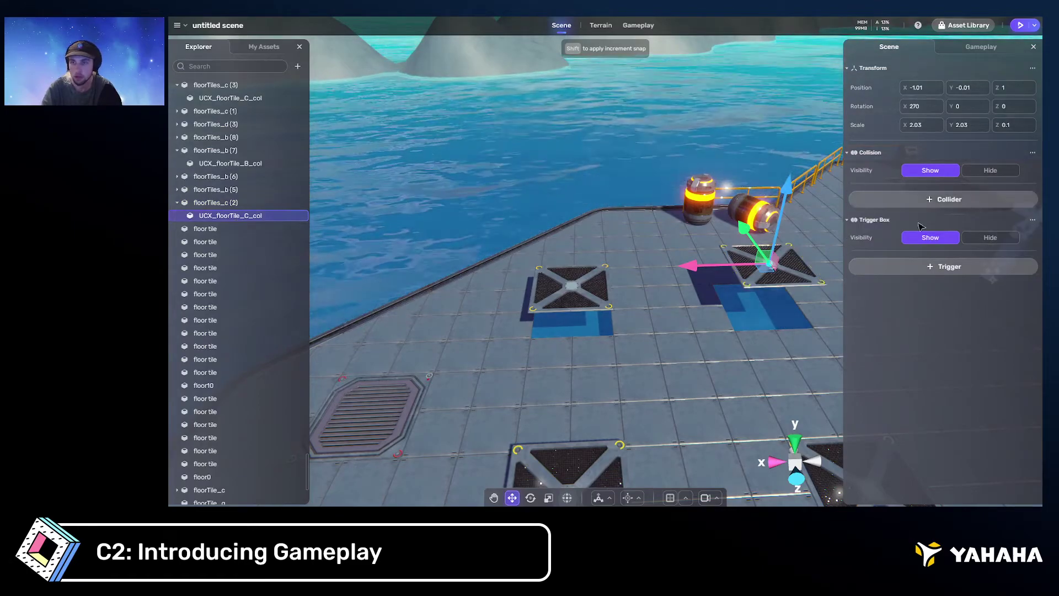
pyautogui.click(205, 205)
pyautogui.click(214, 85)
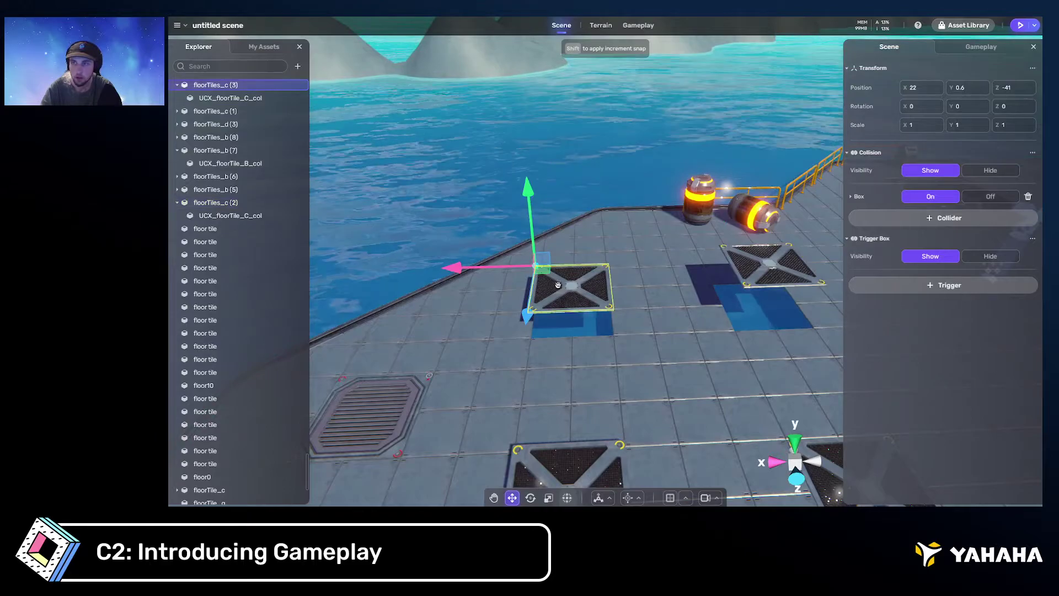
pyautogui.click(258, 99)
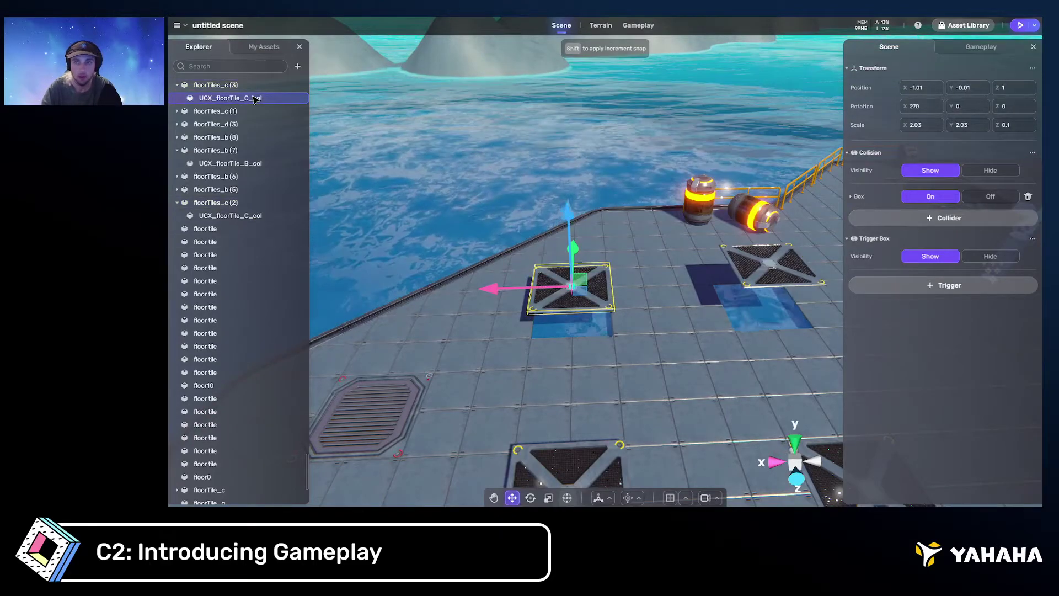
pyautogui.click(1027, 197)
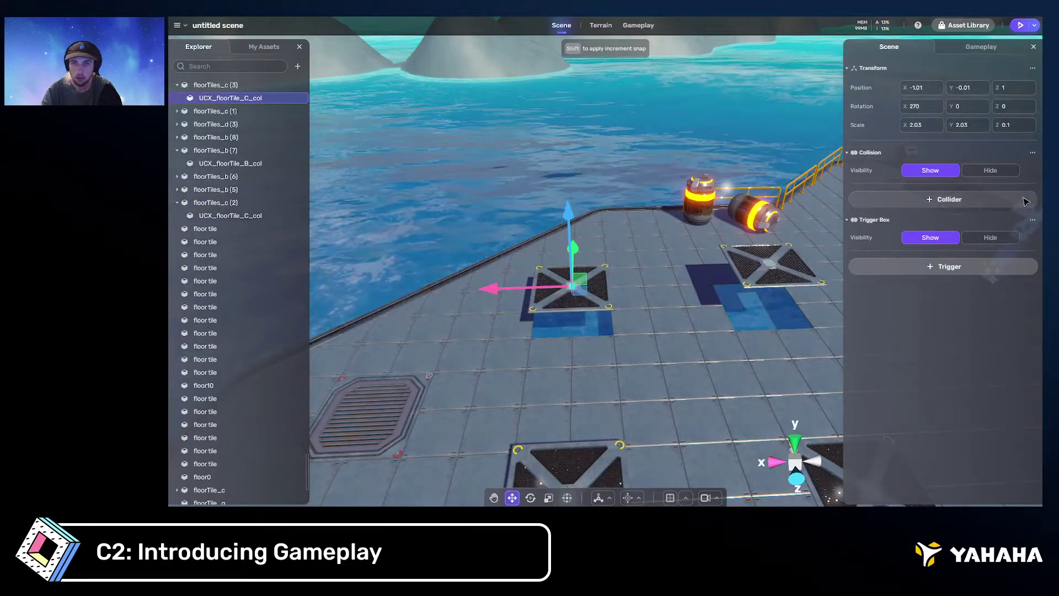
pyautogui.click(564, 284)
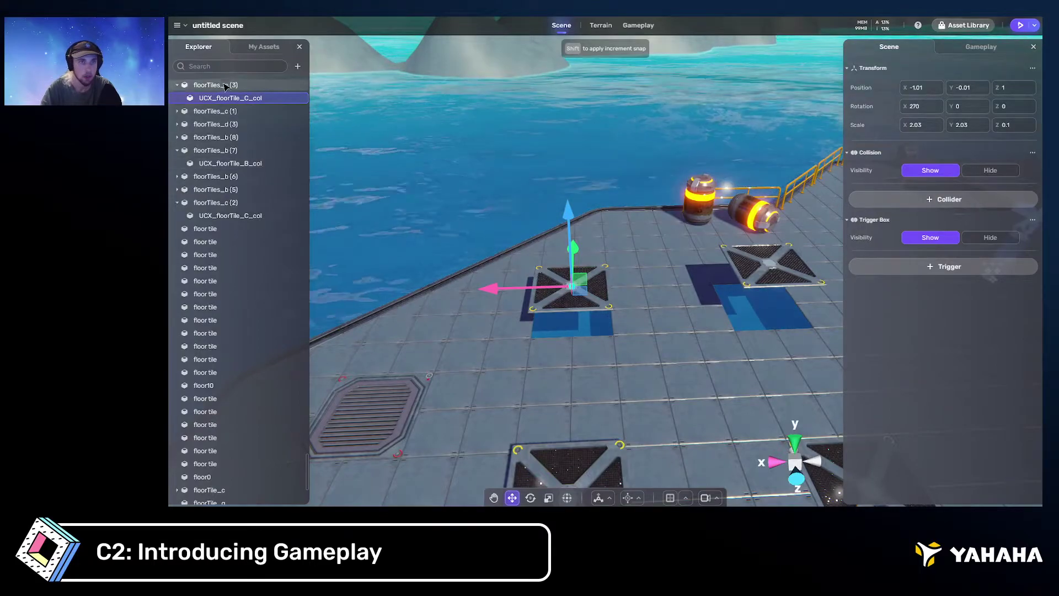
# Delete the Box collider from the UCX_floorTile_C_col child of floorTile_c, and reselect the parent tile
pyautogui.moveTo(744, 375); pyautogui.dragTo(662, 228, button='middle')
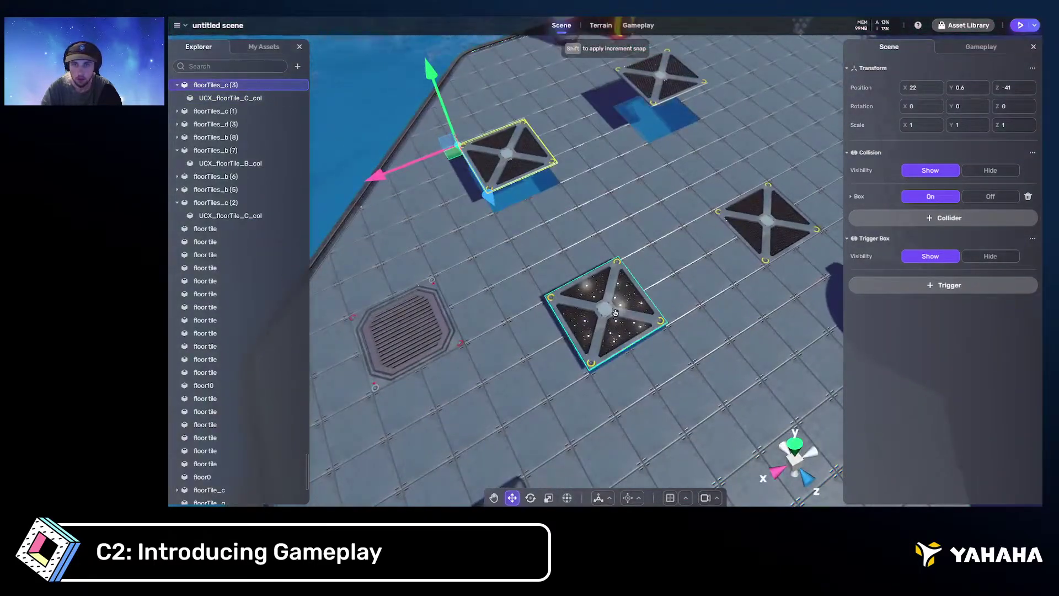
pyautogui.click(607, 309)
pyautogui.scroll(-5, 284, 372)
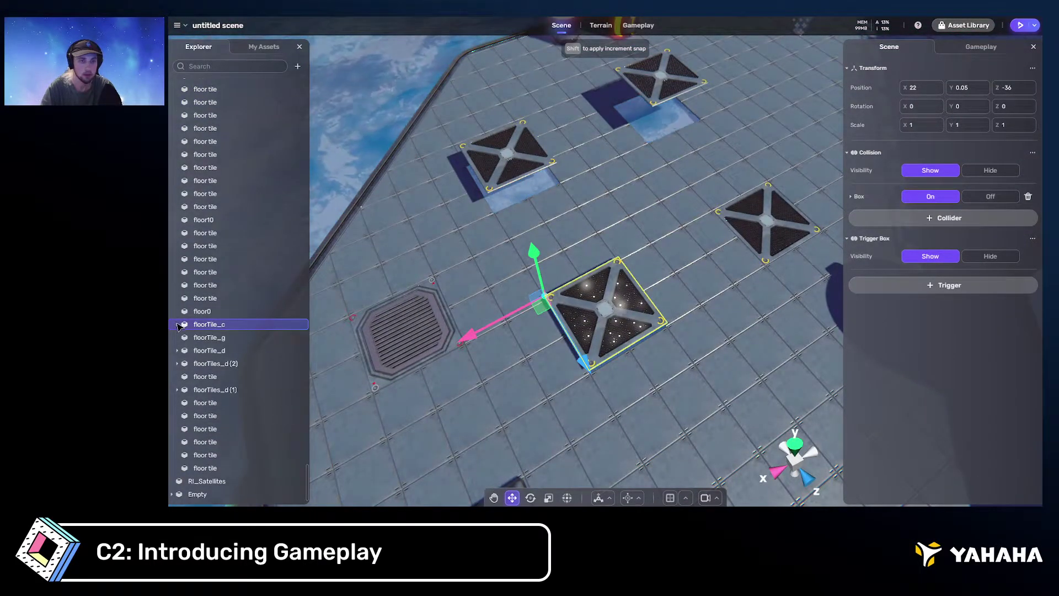
pyautogui.click(176, 324)
pyautogui.click(237, 338)
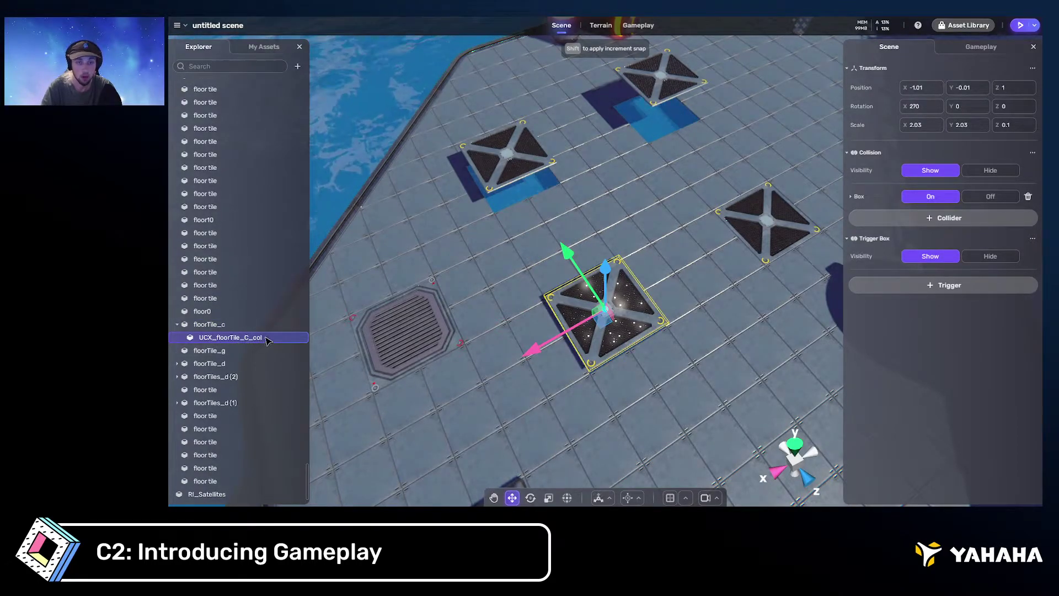
pyautogui.click(1028, 196)
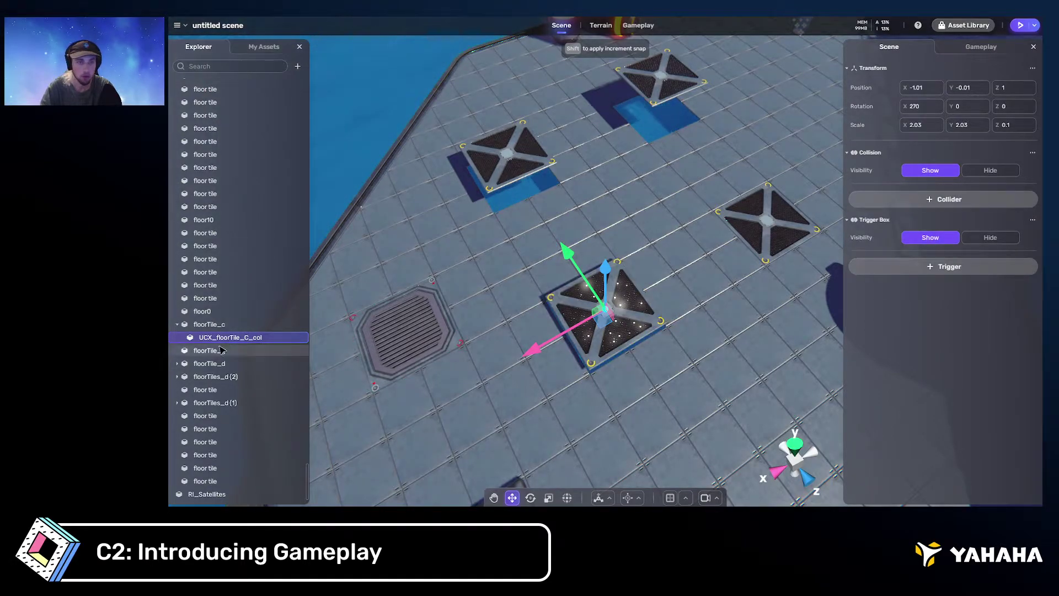
pyautogui.click(214, 325)
# Play-test the raised tiles and barrel by running and jumping the character toward them, and exit play mode
pyautogui.moveTo(377, 328); pyautogui.dragTo(851, 73, button='right')
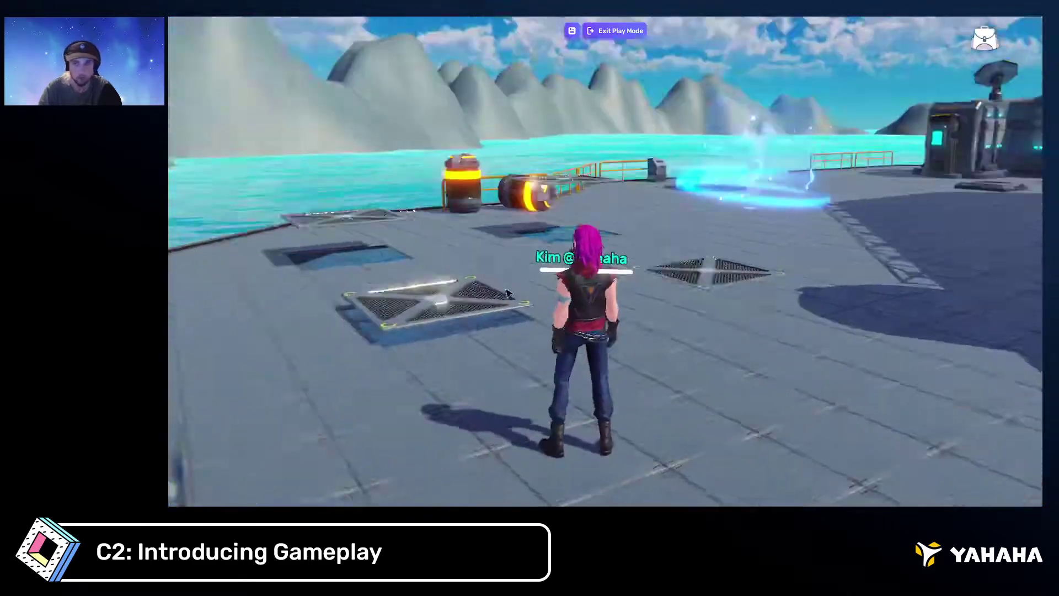
pyautogui.press('w')
pyautogui.press('space')
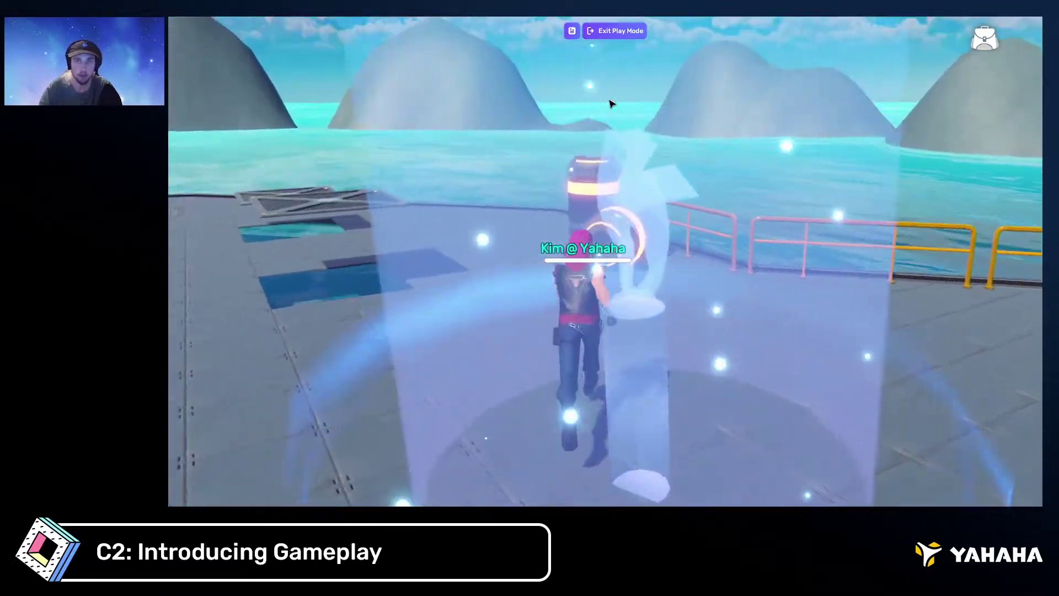
pyautogui.press('w')
pyautogui.moveTo(612, 104); pyautogui.dragTo(651, 127)
pyautogui.press('w')
pyautogui.press('space')
pyautogui.press('s')
pyautogui.click(632, 32)
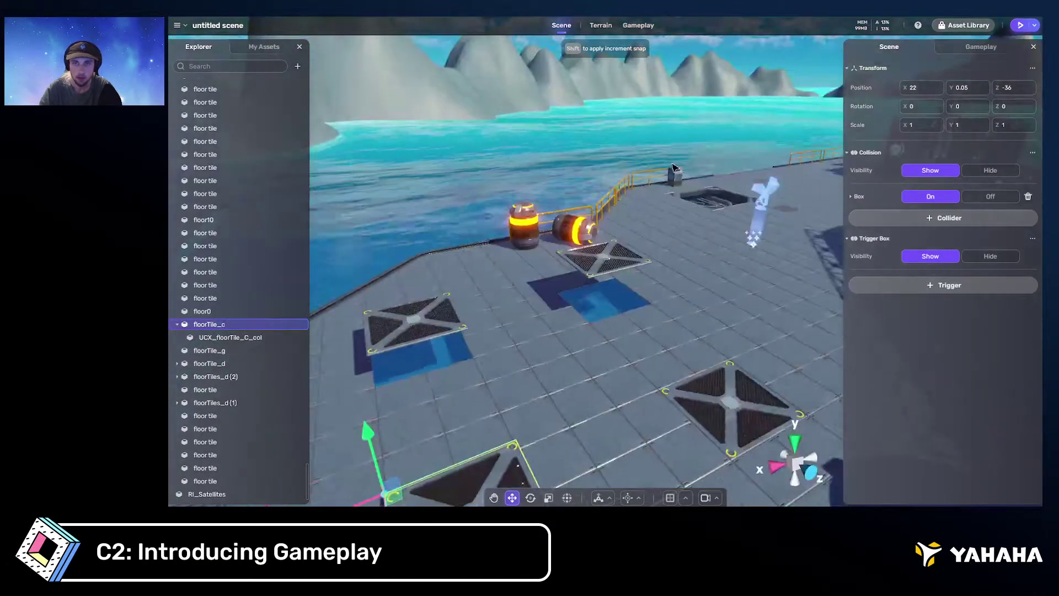
# Change the React type of the upright barrel, barrel_part_01, to Dead
pyautogui.click(529, 223)
pyautogui.click(980, 46)
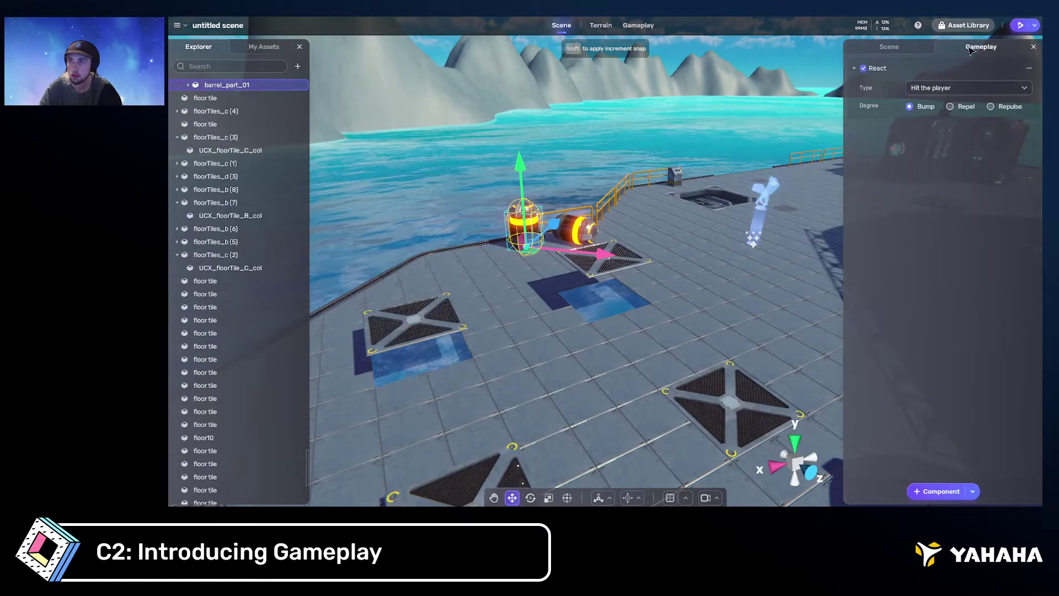
pyautogui.moveTo(635, 243); pyautogui.dragTo(816, 301, button='right')
pyautogui.press('w')
pyautogui.click(968, 87)
pyautogui.click(943, 130)
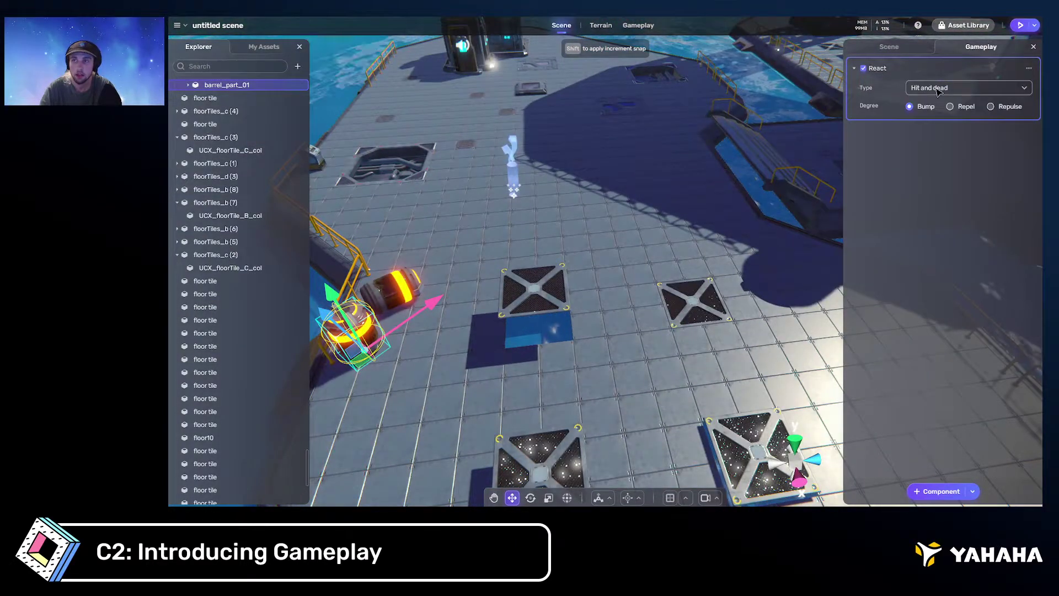
pyautogui.click(937, 90)
pyautogui.click(938, 120)
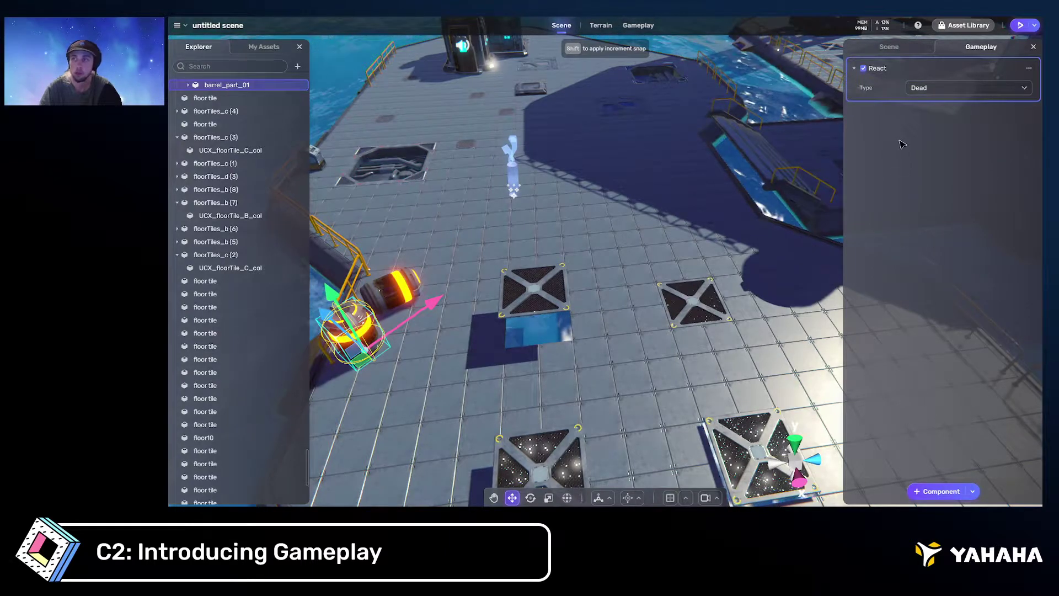
# Review the gameplay components that can be added, and close the list without adding any
pyautogui.moveTo(772, 113); pyautogui.dragTo(834, 116, button='right')
pyautogui.click(940, 491)
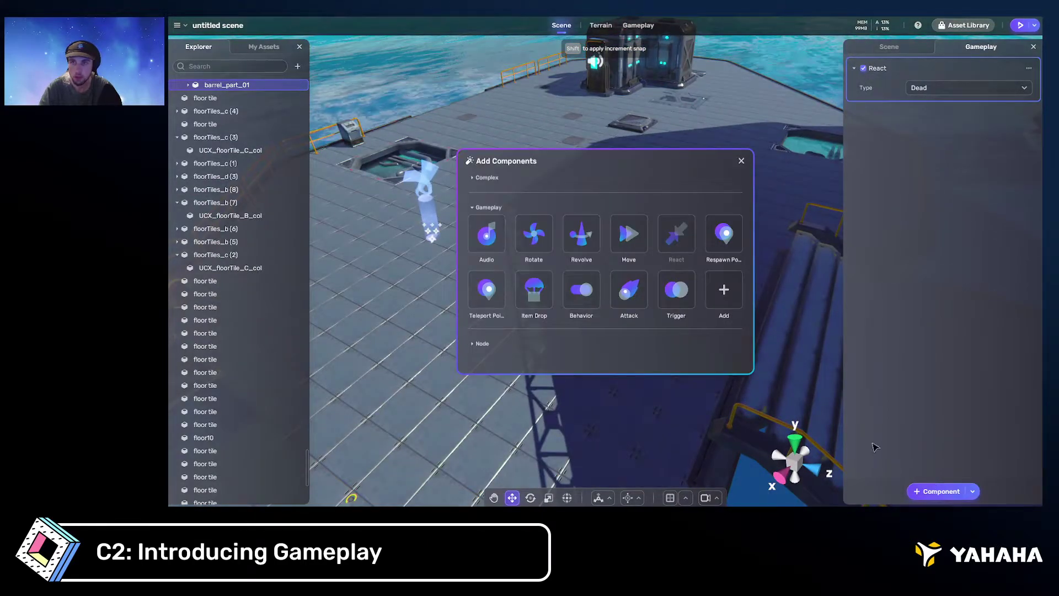
pyautogui.click(741, 161)
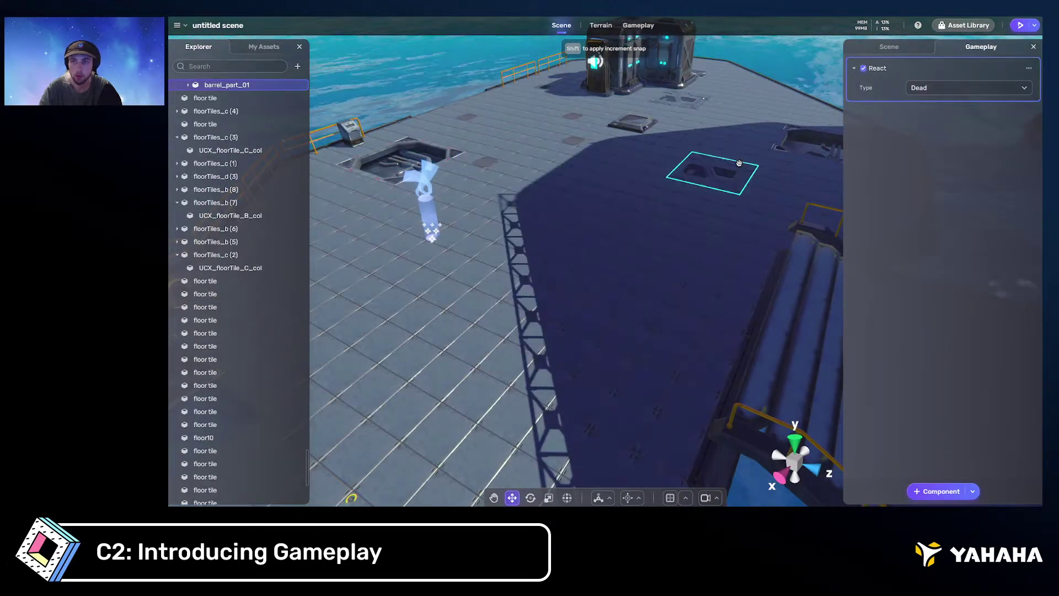
# Select the respawn point on the deck and examine its Respawn Point component's audio file and character rotate settings
pyautogui.click(427, 206)
pyautogui.moveTo(588, 227); pyautogui.dragTo(585, 201, button='right')
pyautogui.press('w')
pyautogui.press('s')
pyautogui.press('d')
pyautogui.press('w')
pyautogui.press('s')
pyautogui.press('w')
pyautogui.press('a')
pyautogui.press('w')
pyautogui.press('s')
pyautogui.press('d')
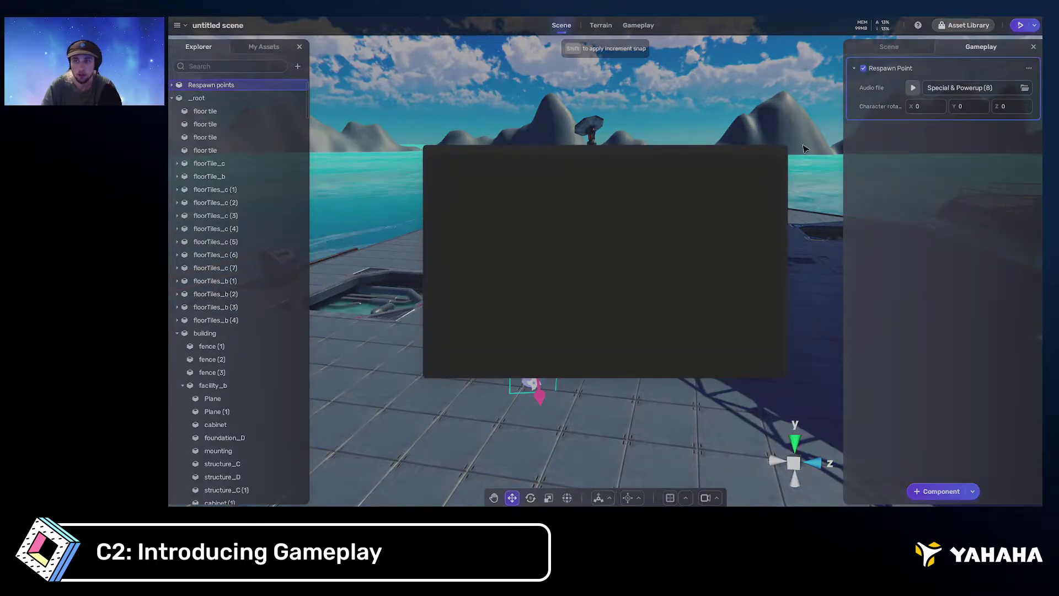
pyautogui.click(778, 159)
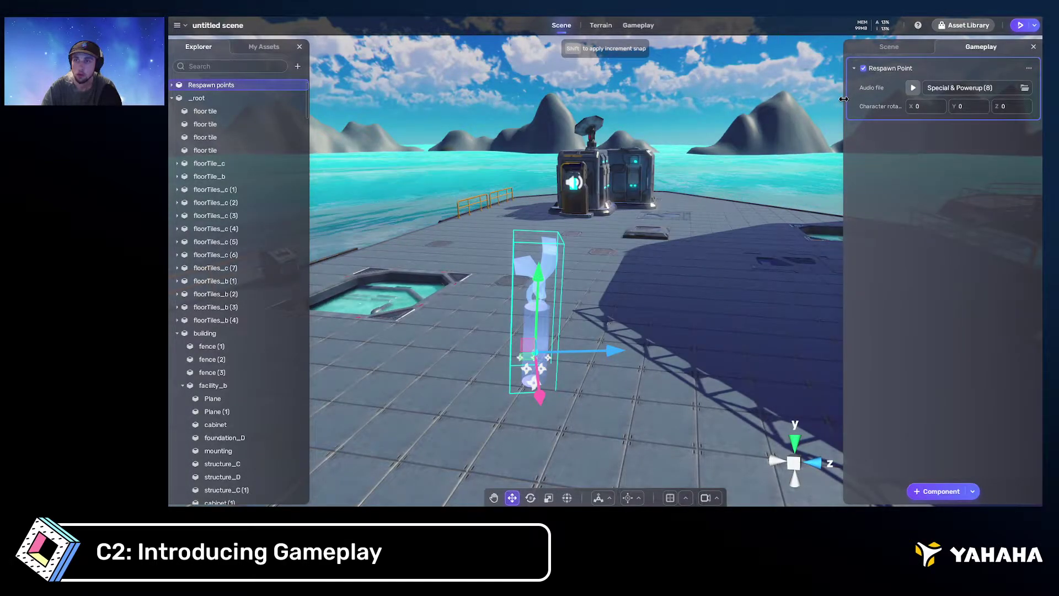
pyautogui.moveTo(845, 100); pyautogui.dragTo(808, 99)
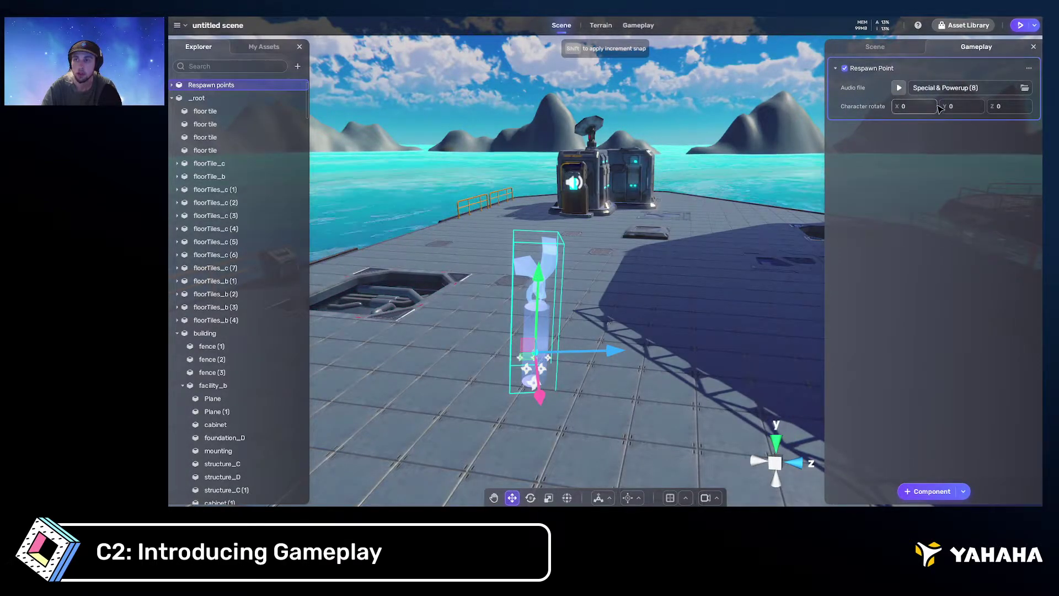
# Set the respawn point object's rotation to 0 on X and Y so it stands straight on the deck
pyautogui.moveTo(718, 223); pyautogui.dragTo(748, 191, button='middle')
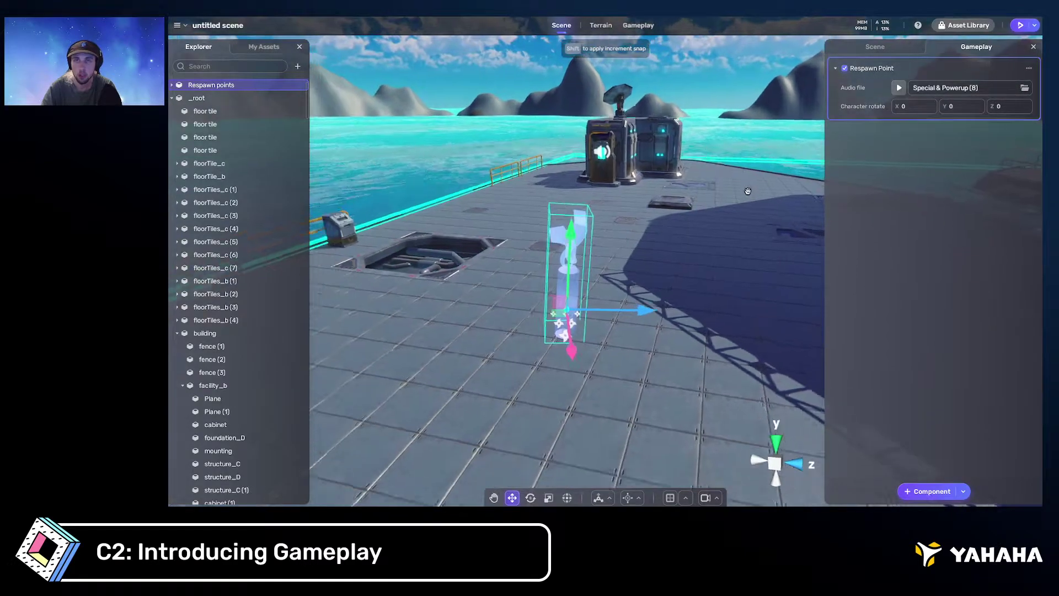
pyautogui.moveTo(748, 191); pyautogui.dragTo(772, 191, button='right')
pyautogui.scroll(5, 733, 194)
pyautogui.moveTo(748, 221); pyautogui.dragTo(728, 196, button='middle')
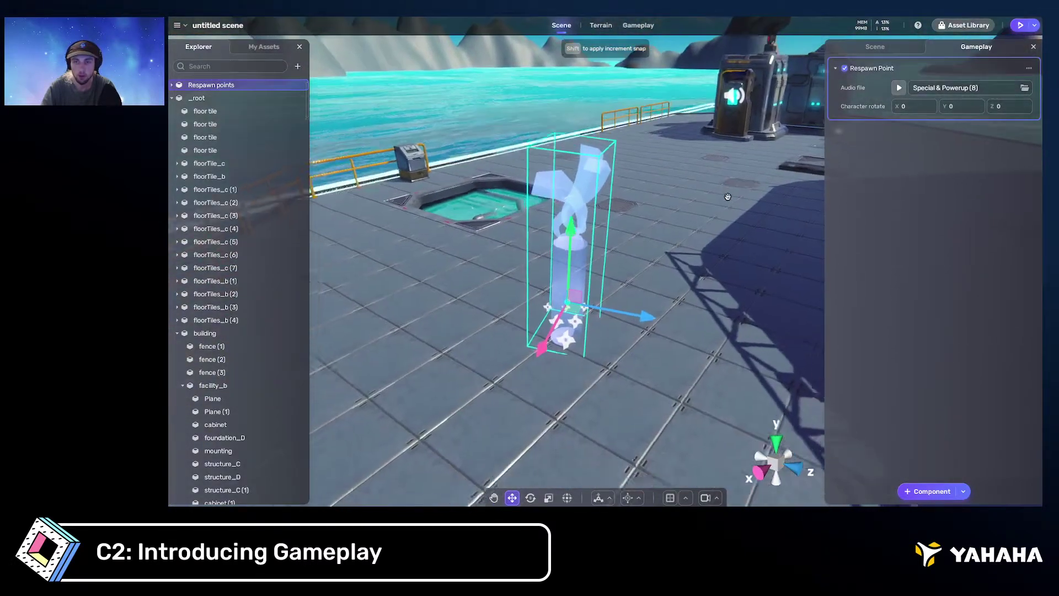
pyautogui.click(874, 46)
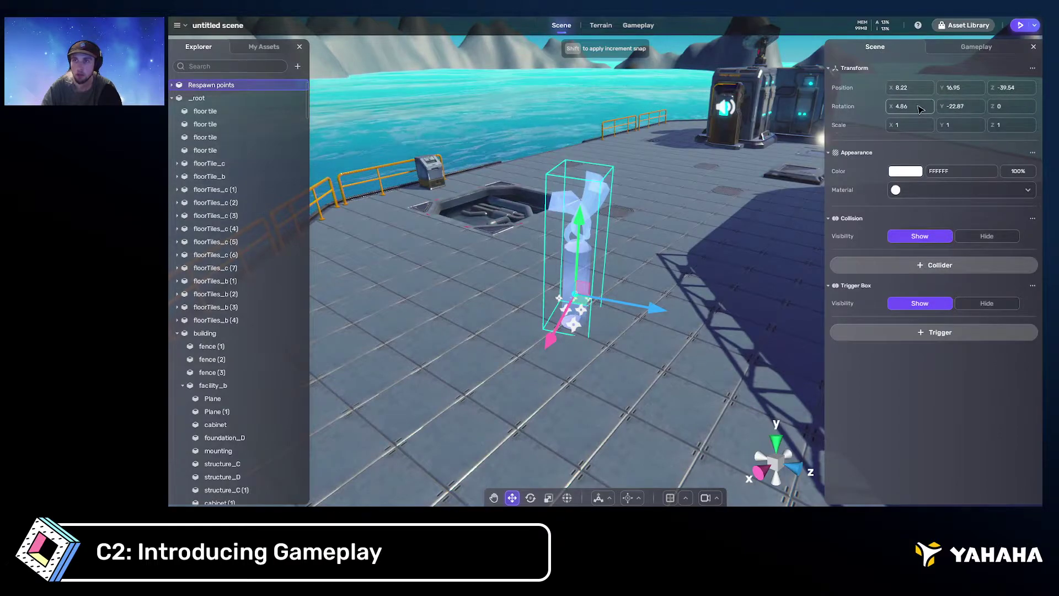
pyautogui.write('00')
# Play the scene from the respawn point to check which way the character faces, and walk around the marker
pyautogui.click(974, 49)
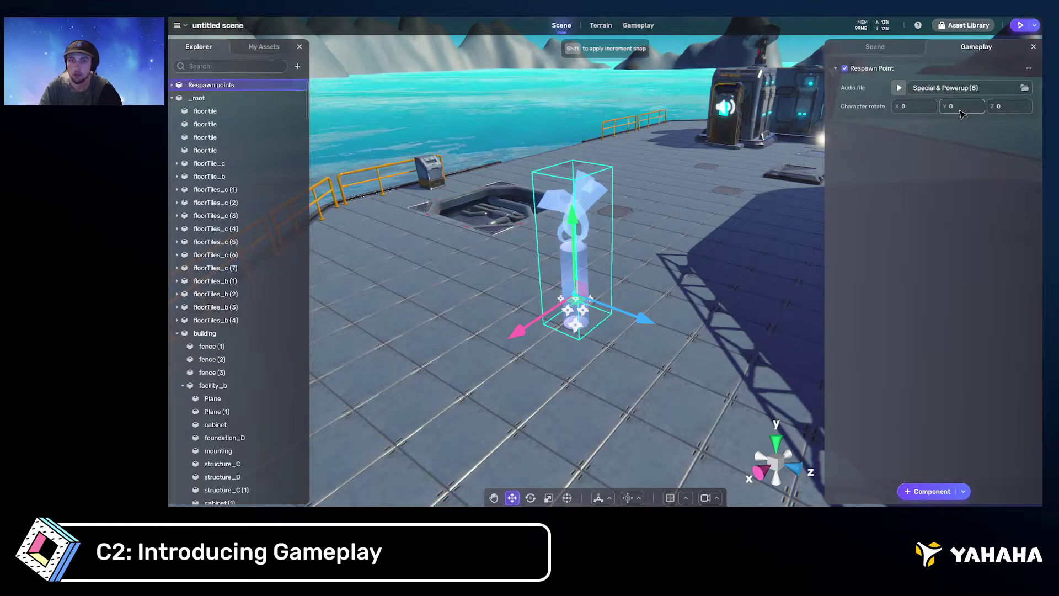
pyautogui.moveTo(723, 152); pyautogui.dragTo(723, 178, button='right')
pyautogui.click(1034, 25)
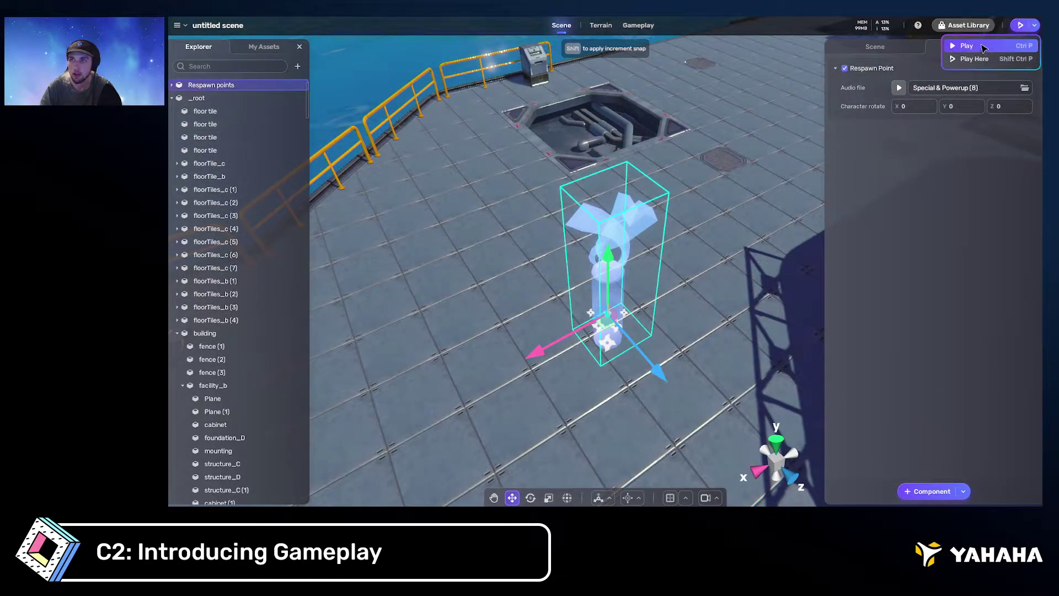
pyautogui.hotkey('ctrl', 'p')
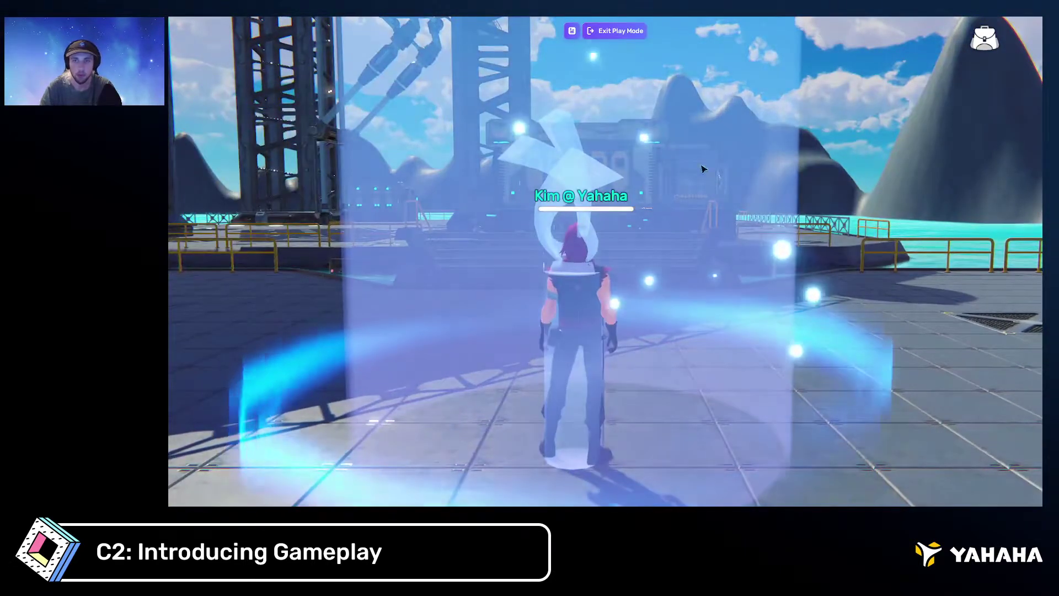
pyautogui.press('d')
pyautogui.moveTo(718, 153); pyautogui.dragTo(662, 192, button='right')
pyautogui.press('s')
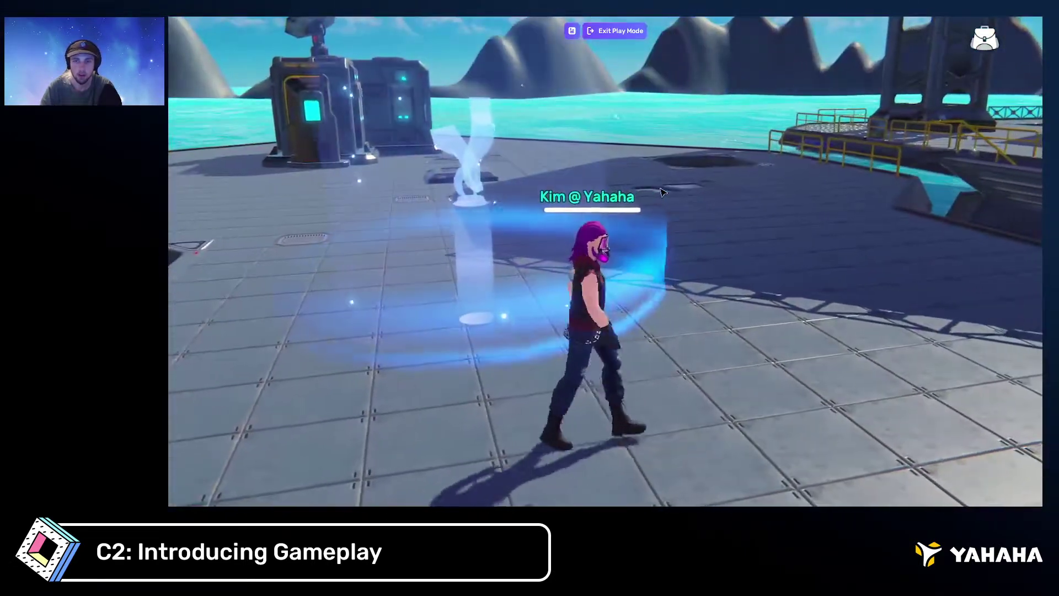
pyautogui.press('w')
# Set the Respawn Point's Character rotate Y to 90 and play-test the spawn direction
pyautogui.hotkey('ctrl', 'p')
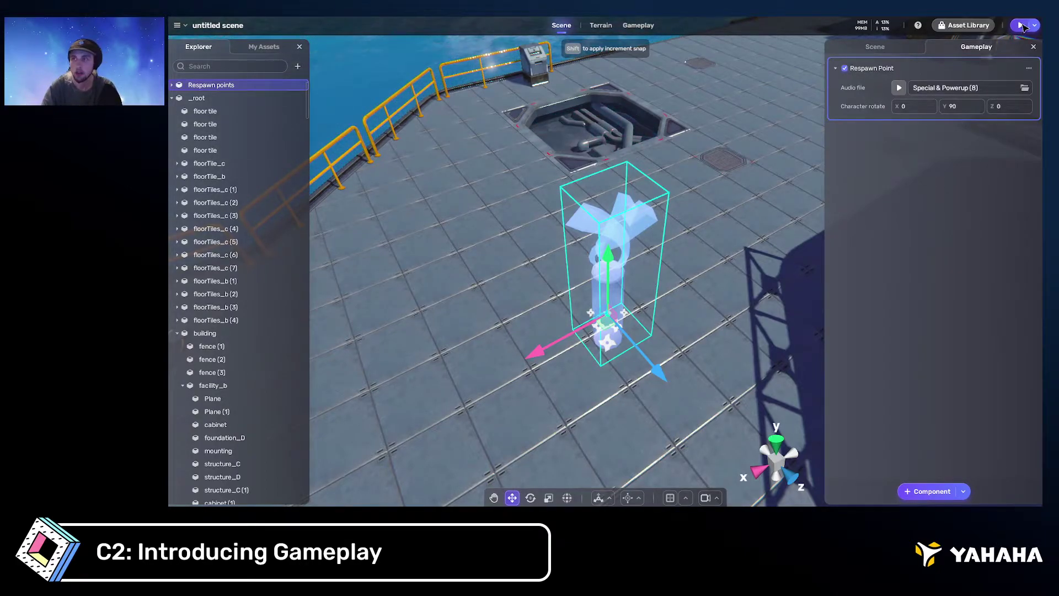
pyautogui.hotkey('ctrl', 'p')
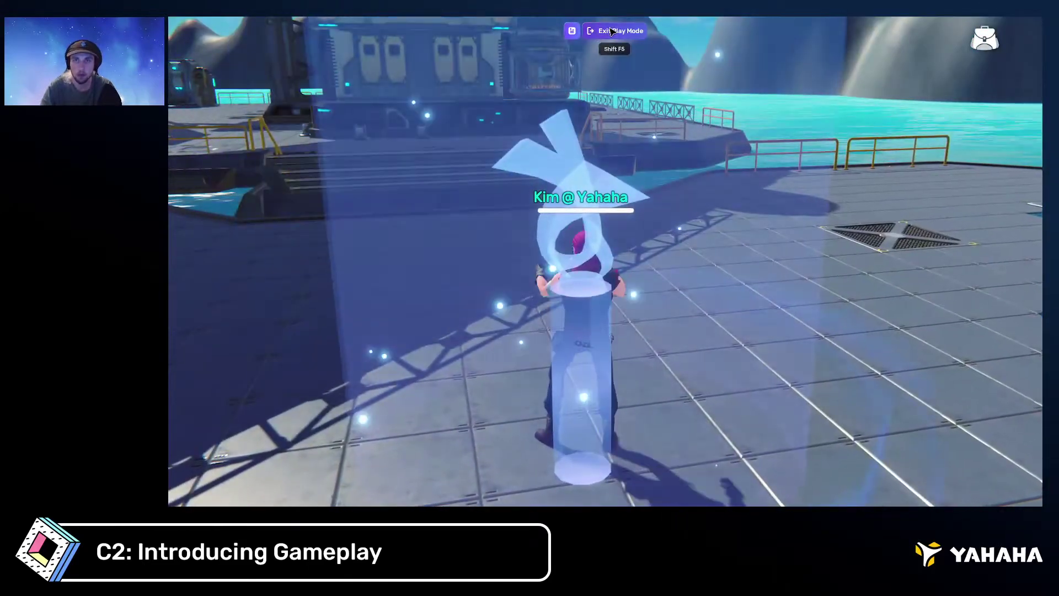
pyautogui.click(611, 31)
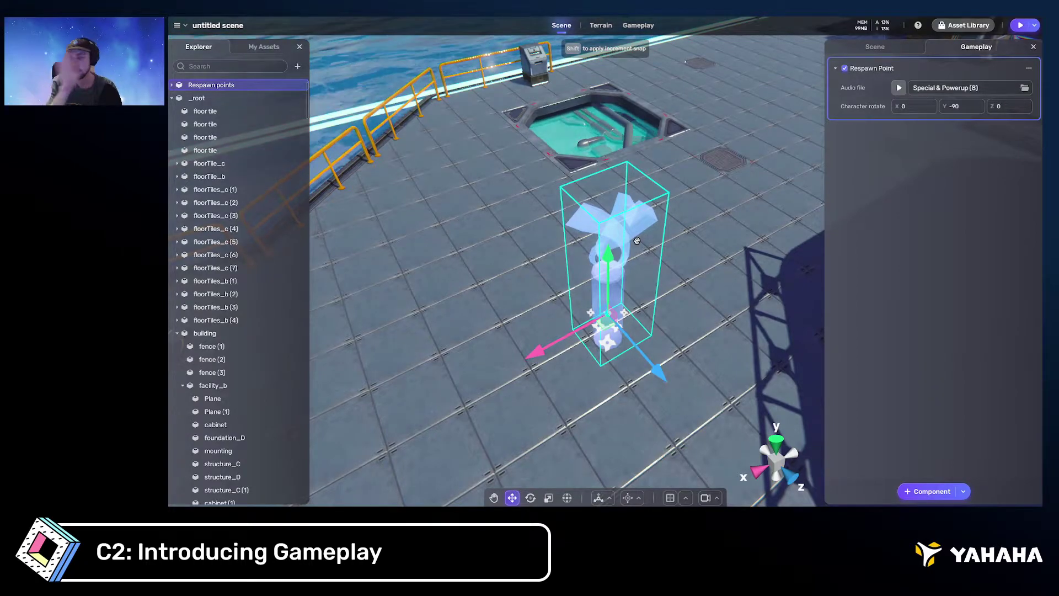
# Play-test the scene from the respawn point to check the spawn direction, run to the booth and back, and exit play mode
pyautogui.moveTo(712, 280); pyautogui.dragTo(678, 230, button='right')
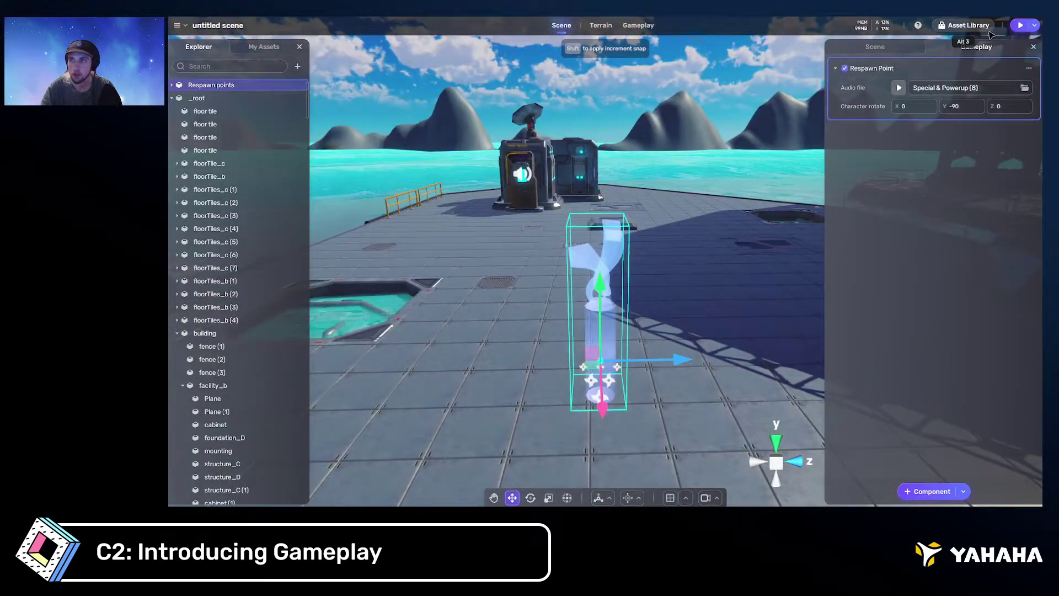
pyautogui.hotkey('ctrl', 'p')
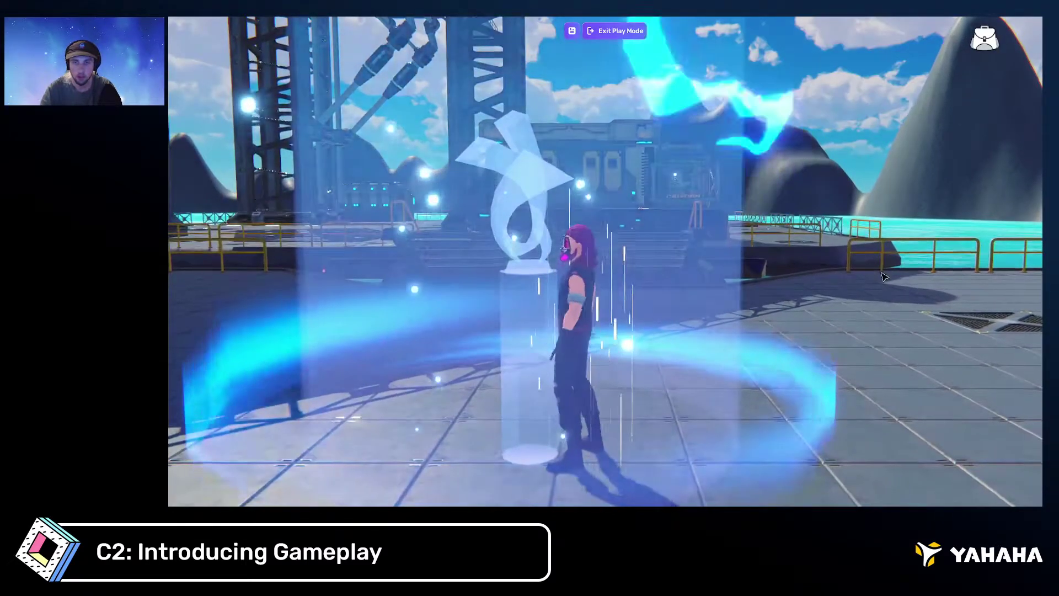
pyautogui.press('w')
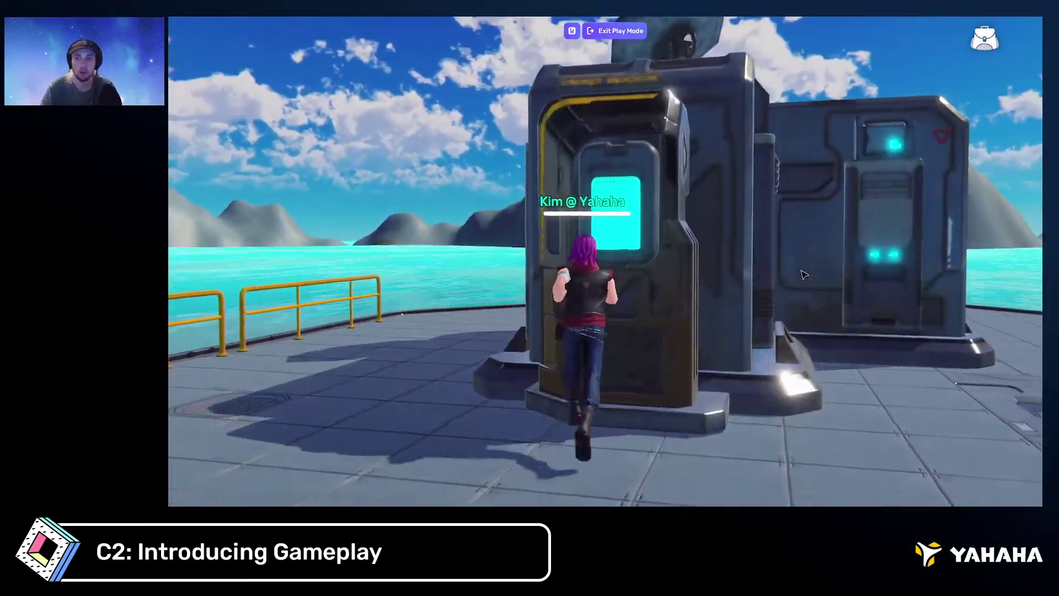
pyautogui.moveTo(803, 274); pyautogui.dragTo(920, 293)
pyautogui.press('a')
pyautogui.press('s')
pyautogui.press('d')
pyautogui.press('d')
pyautogui.press('w')
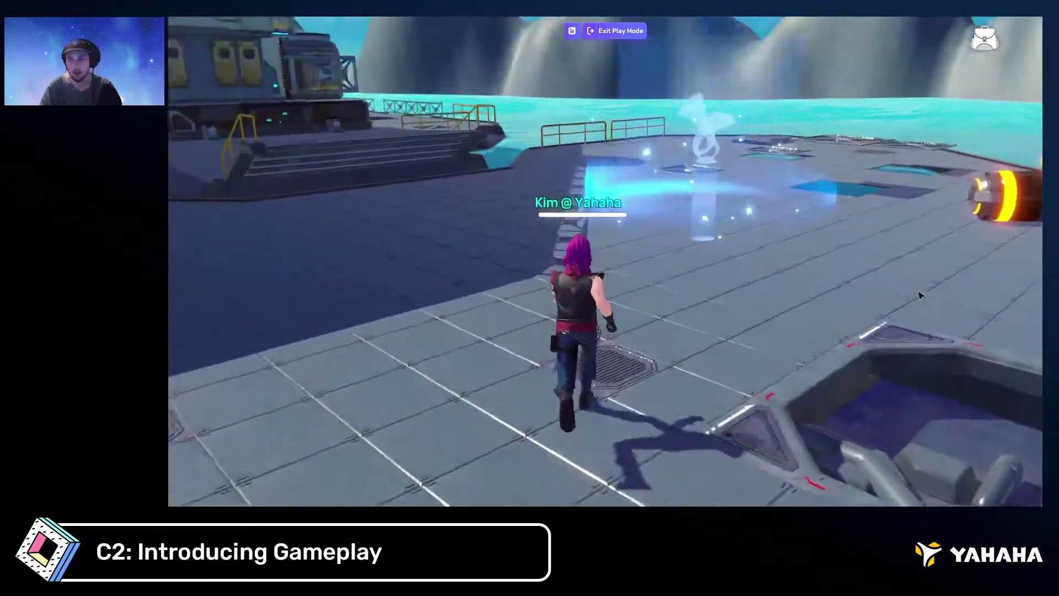
pyautogui.click(640, 36)
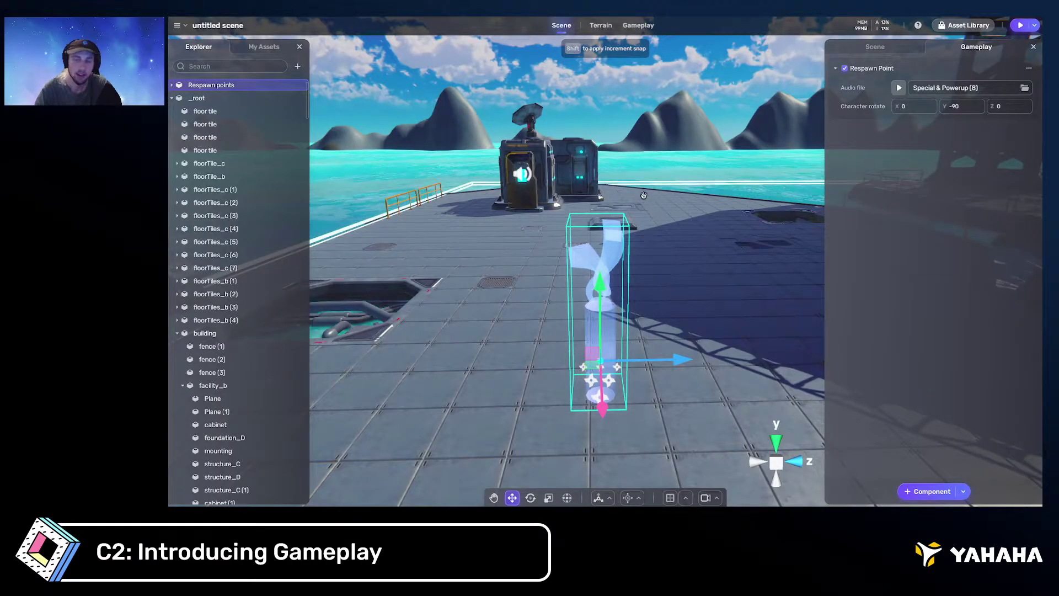
# Collapse the _root group in the scene hierarchy and survey the rig deck around the respawn point
pyautogui.press('a')
pyautogui.moveTo(644, 195); pyautogui.dragTo(713, 215, button='right')
pyautogui.press('s')
pyautogui.press('w')
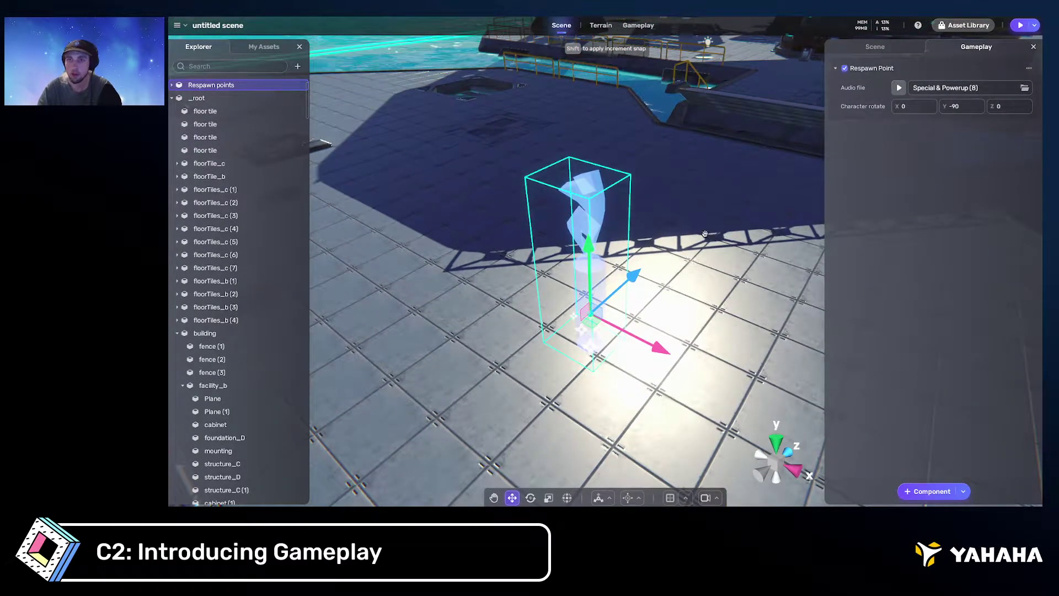
pyautogui.scroll(-6, 705, 234)
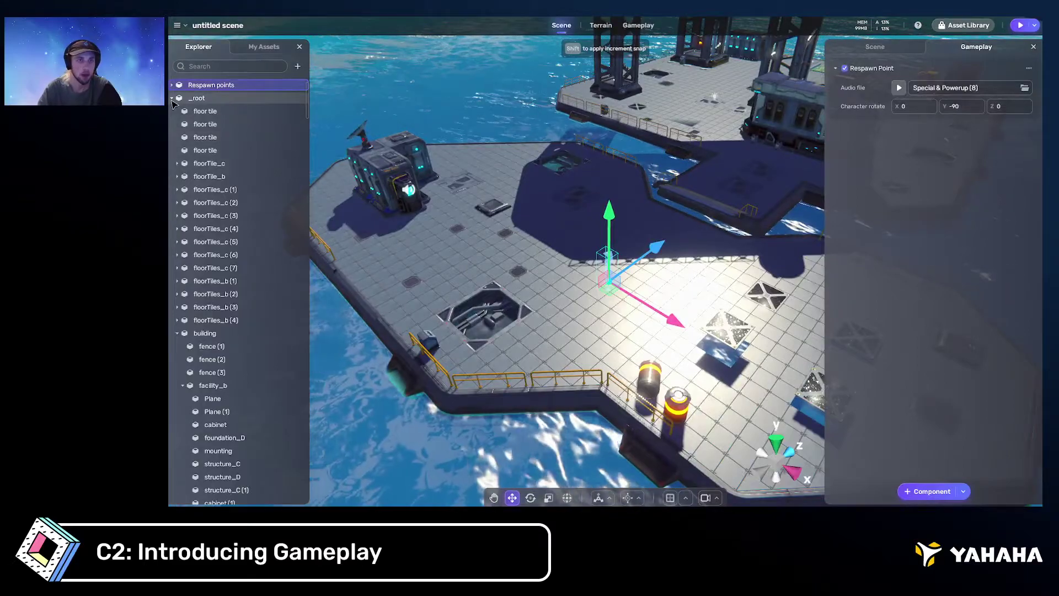
pyautogui.click(172, 97)
pyautogui.moveTo(496, 220); pyautogui.dragTo(536, 188, button='right')
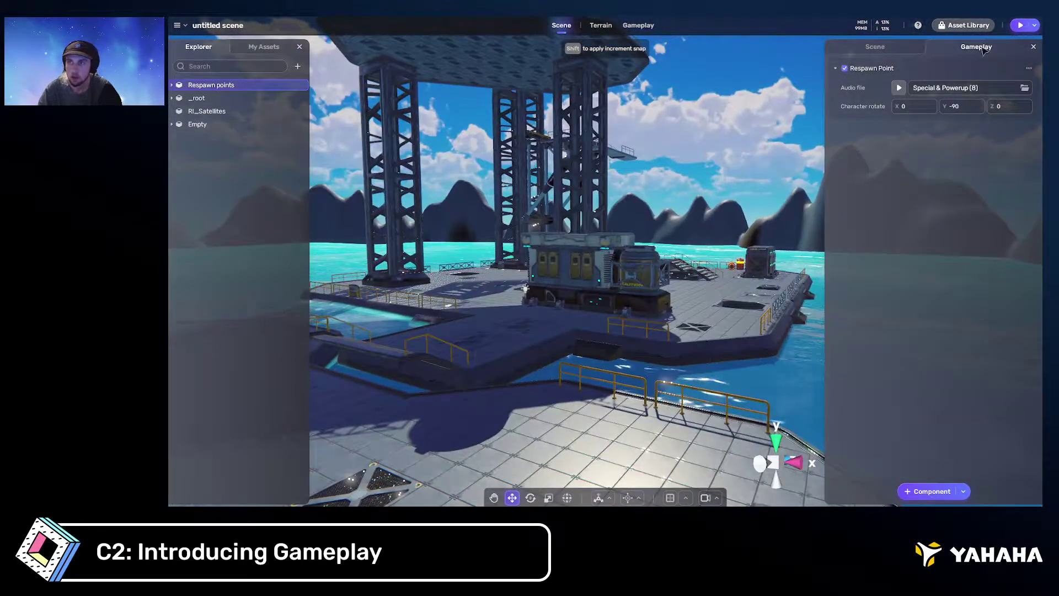
# Examine the gameplay components that can be added to the respawn points object
pyautogui.click(928, 490)
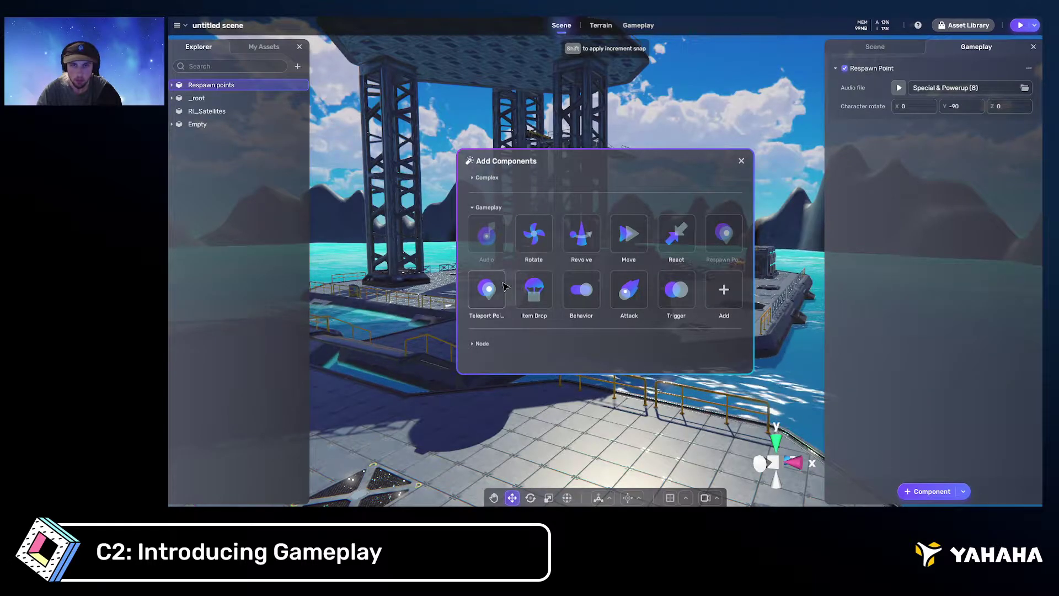
pyautogui.click(741, 161)
pyautogui.doubleClick(243, 86)
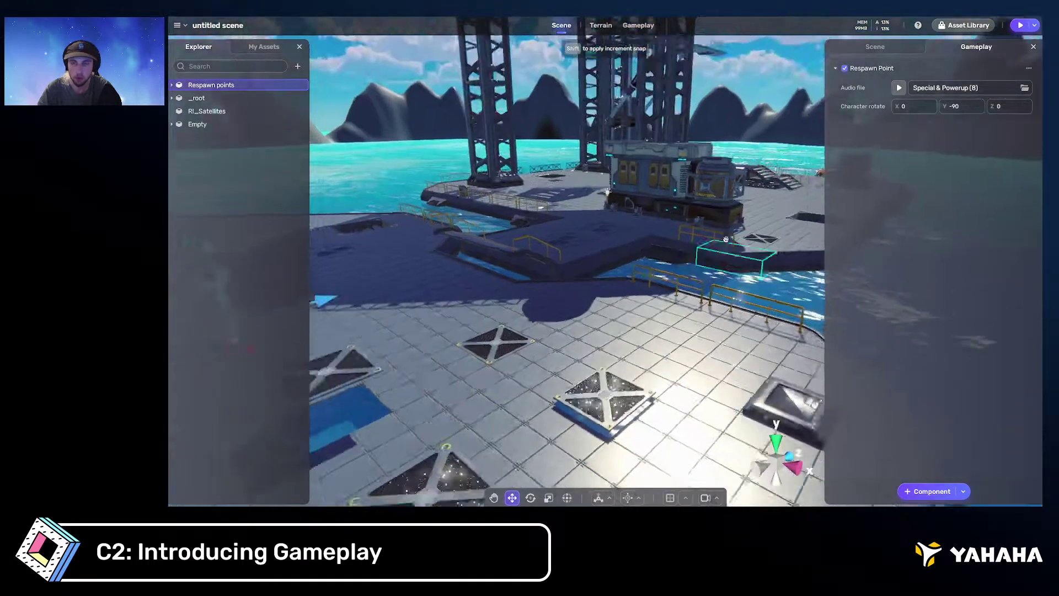
# Look through the built-in assets for ready-made teleporter objects
pyautogui.click(264, 47)
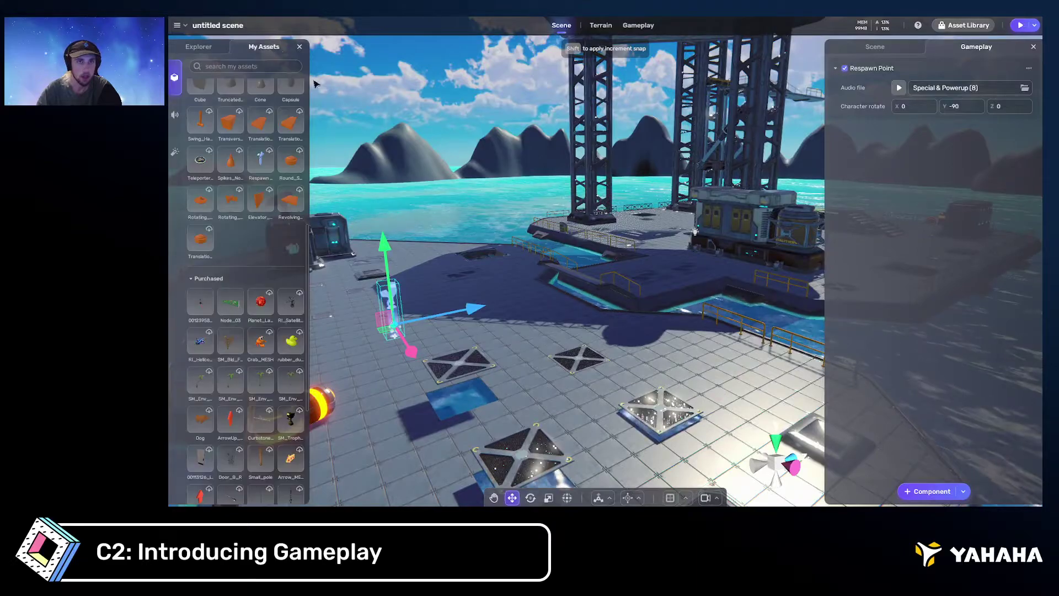
pyautogui.scroll(1, 242, 276)
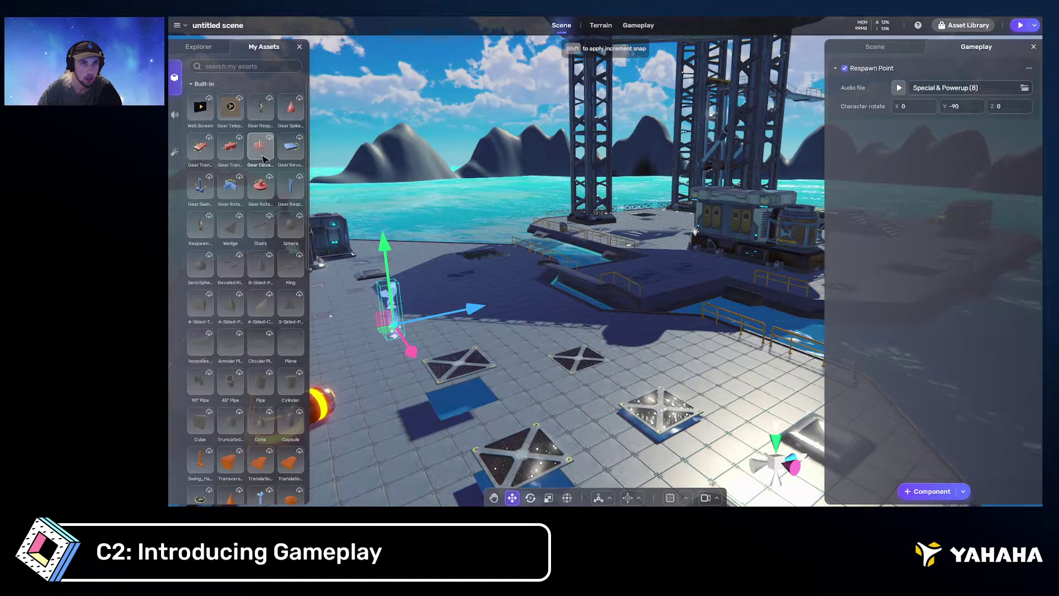
pyautogui.click(227, 110)
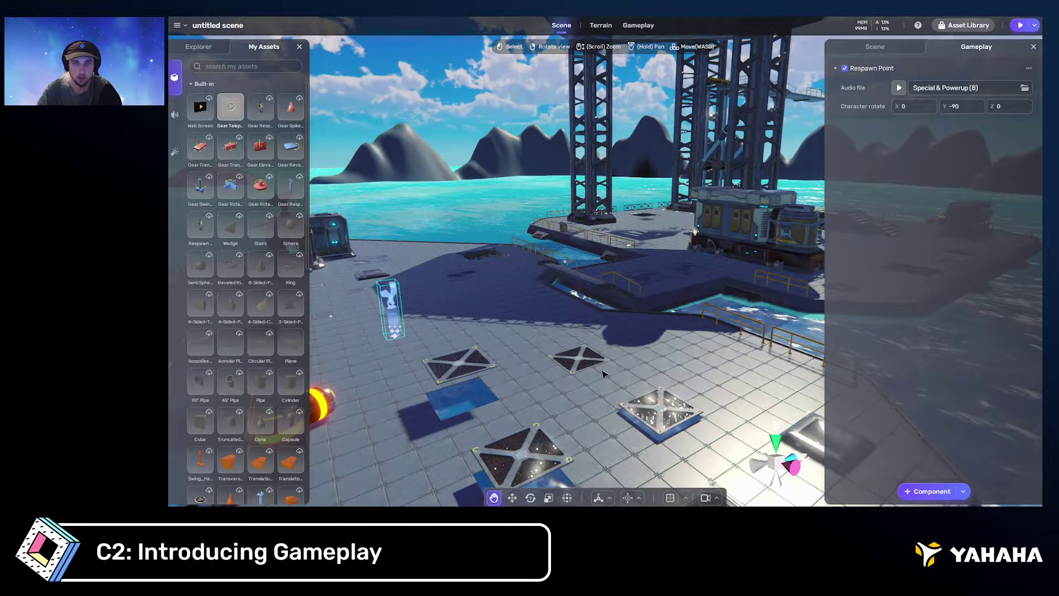
pyautogui.moveTo(510, 346); pyautogui.dragTo(565, 349, button='right')
pyautogui.scroll(-3, 257, 376)
pyautogui.scroll(-2, 231, 357)
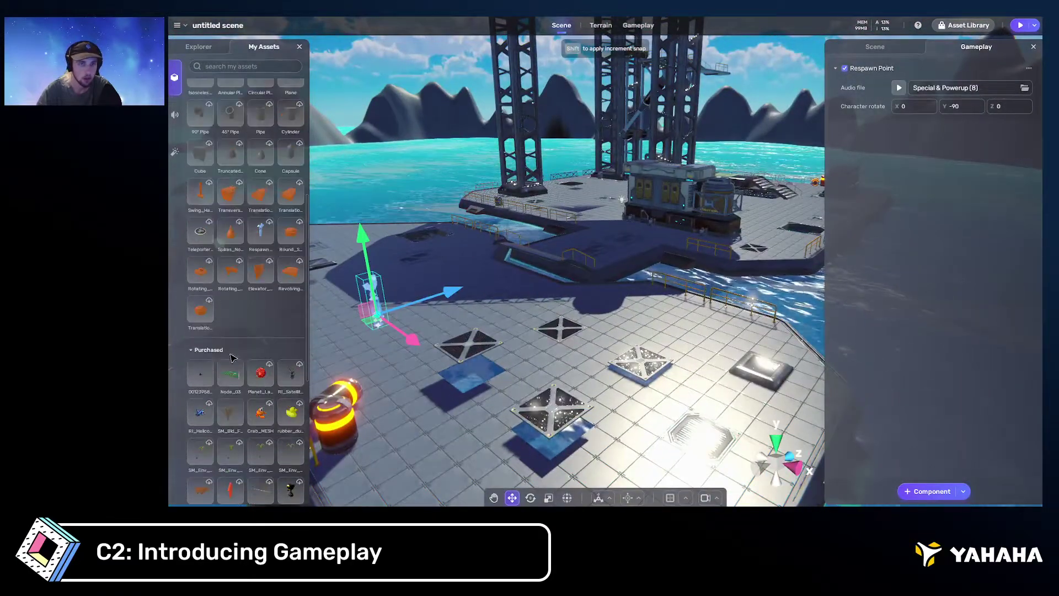
pyautogui.click(204, 237)
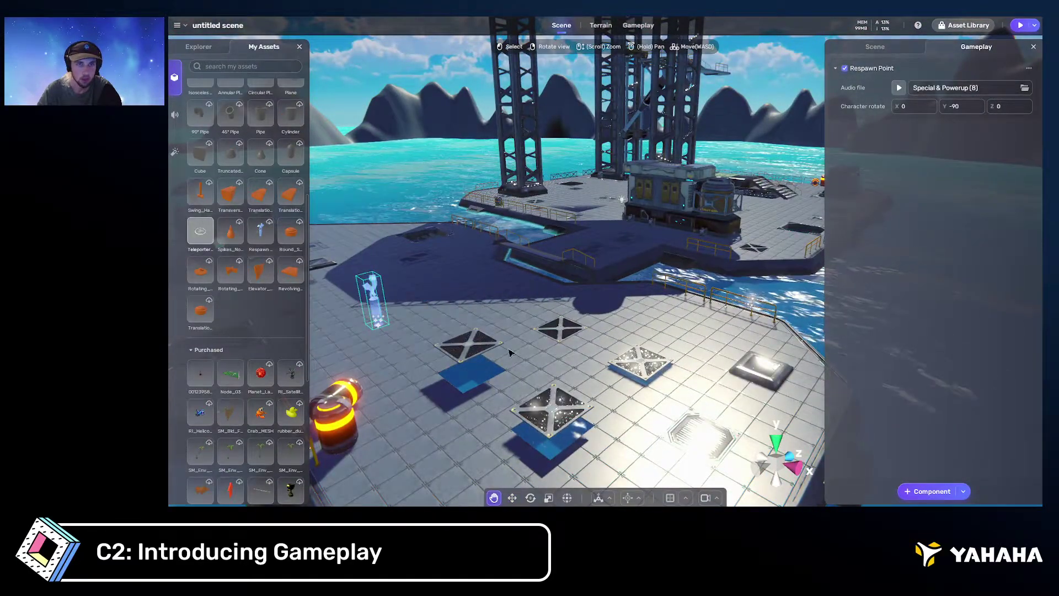
pyautogui.moveTo(561, 341); pyautogui.dragTo(588, 333, button='right')
# Add a Teleportation point component to the raised square platform near the booth on the deck
pyautogui.click(588, 333)
pyautogui.press('f')
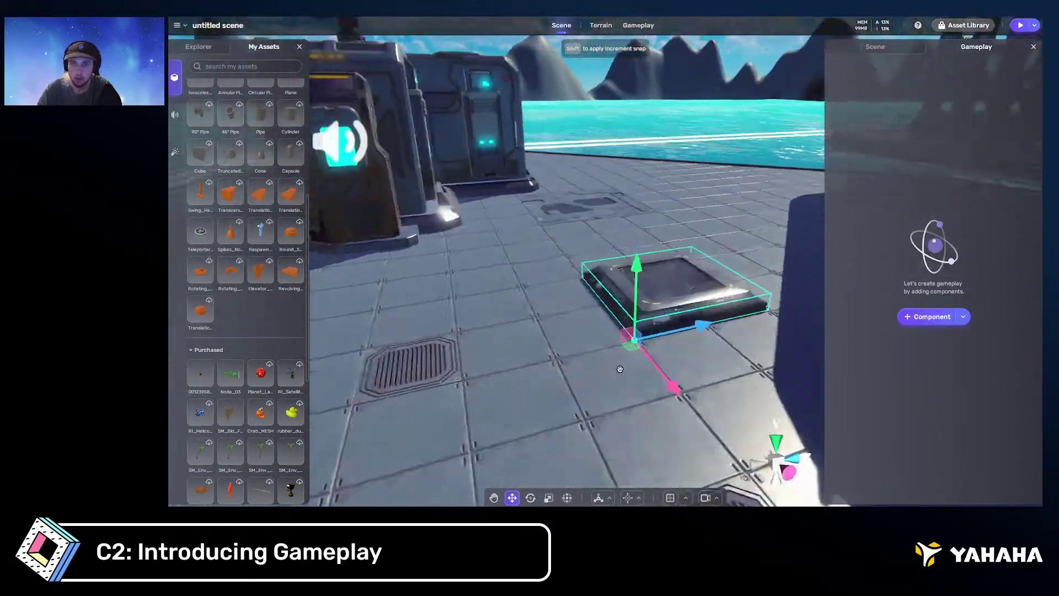
pyautogui.click(924, 317)
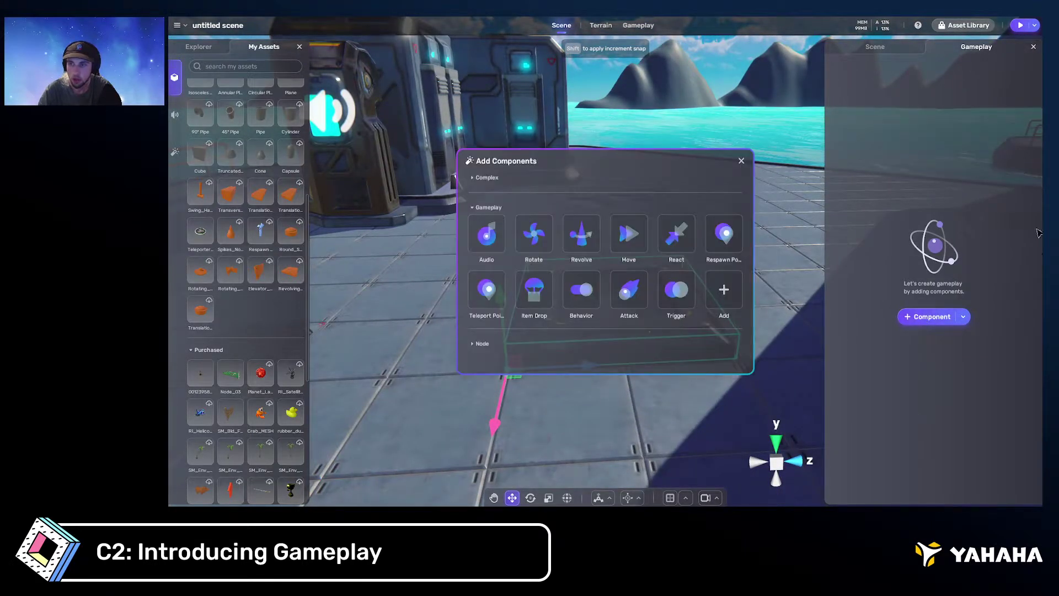
pyautogui.click(486, 290)
pyautogui.moveTo(485, 291); pyautogui.dragTo(721, 283, button='right')
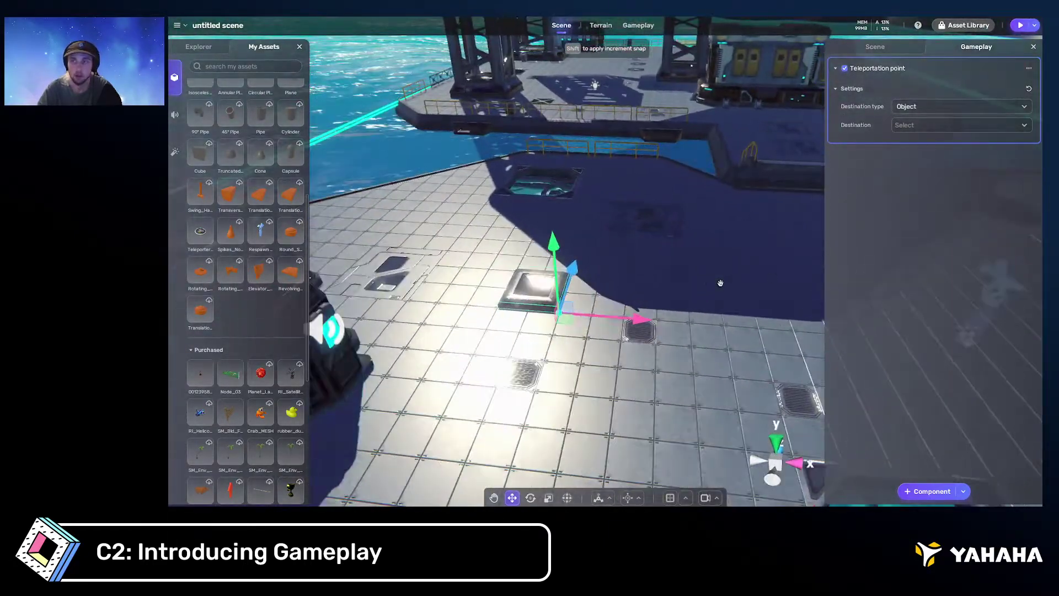
# Set the teleportation point's destination type to Custom coordinate and check the platform's transform values
pyautogui.click(928, 109)
pyautogui.click(927, 142)
pyautogui.moveTo(684, 199); pyautogui.dragTo(648, 236, button='right')
pyautogui.moveTo(649, 236); pyautogui.dragTo(648, 242, button='middle')
pyautogui.click(893, 52)
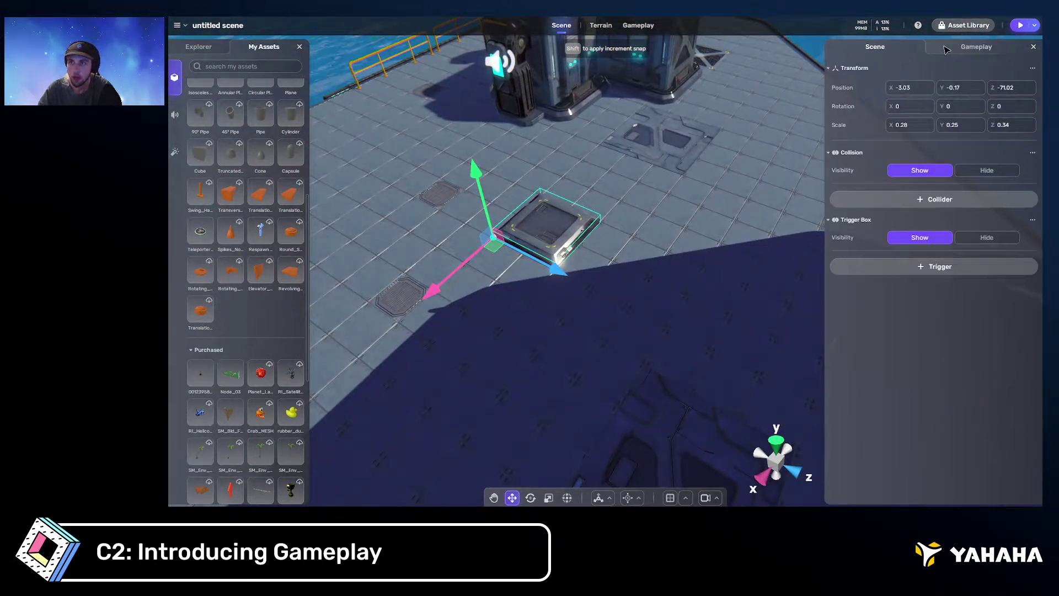
pyautogui.click(953, 49)
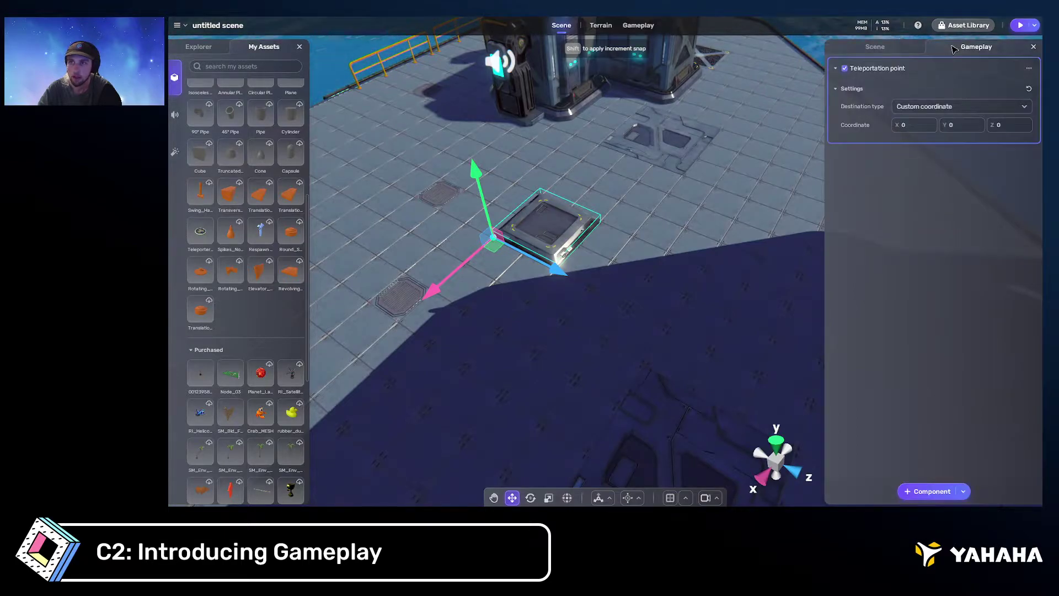
# Set the teleportation point's destination coordinate to 10 on Z
pyautogui.moveTo(748, 137)
pyautogui.mouseDown(button='right')
pyautogui.moveTo(688, 133)
pyautogui.moveTo(736, 155)
pyautogui.mouseUp(button='right')
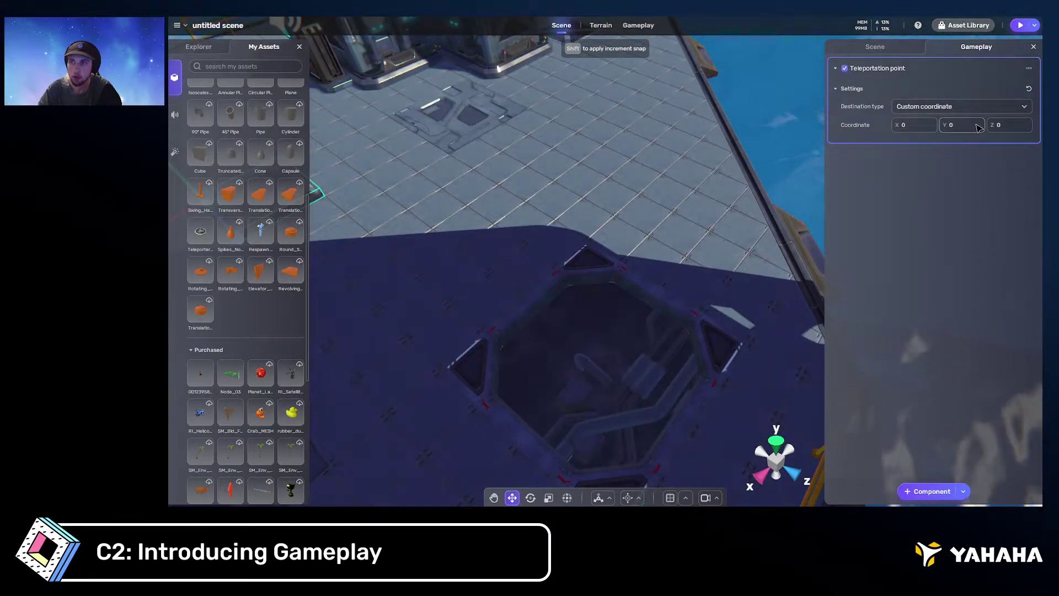
pyautogui.click(1009, 124)
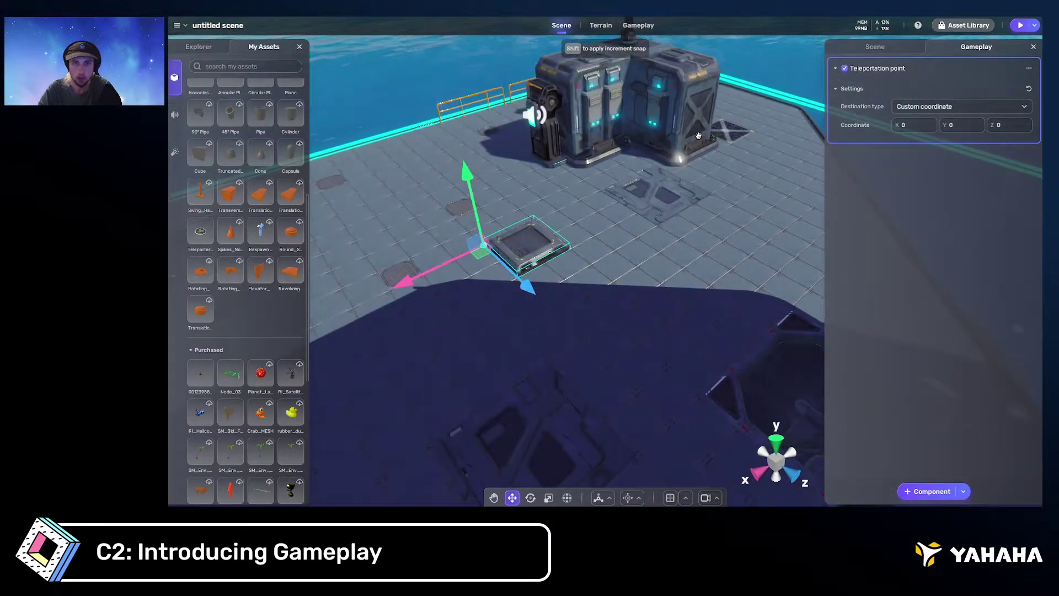
pyautogui.write('10')
pyautogui.press('Return')
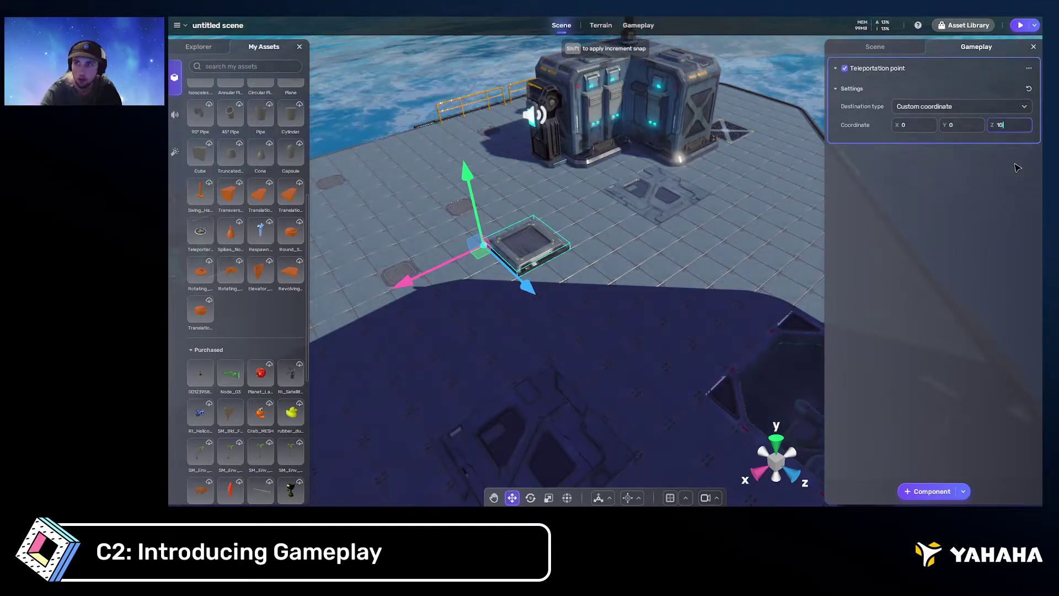
# Play the scene from the current view beside the platform to test the teleportation
pyautogui.moveTo(766, 215); pyautogui.dragTo(941, 136, button='right')
pyautogui.press('w')
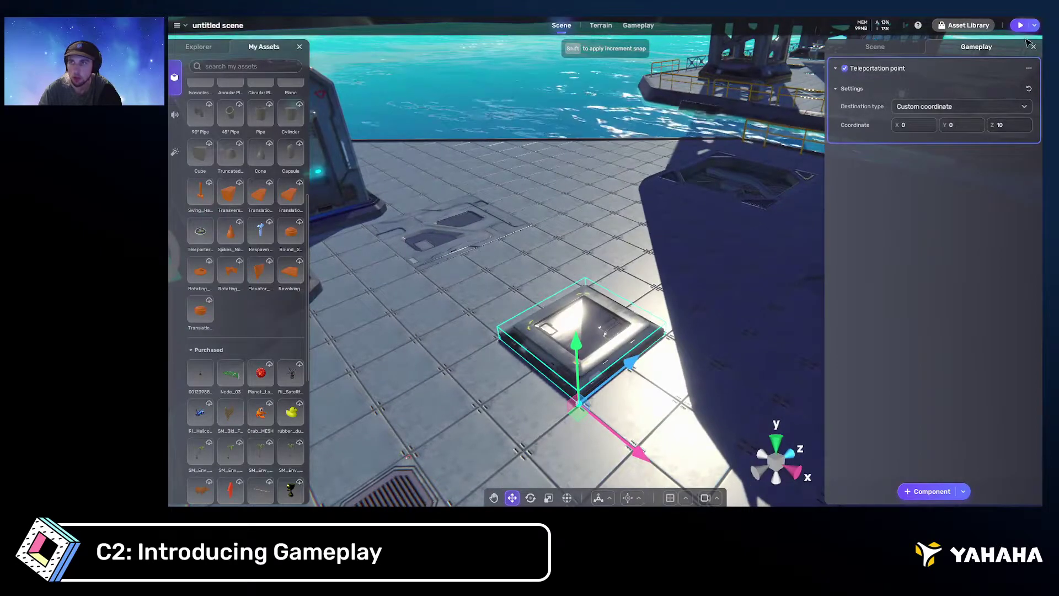
pyautogui.click(1034, 26)
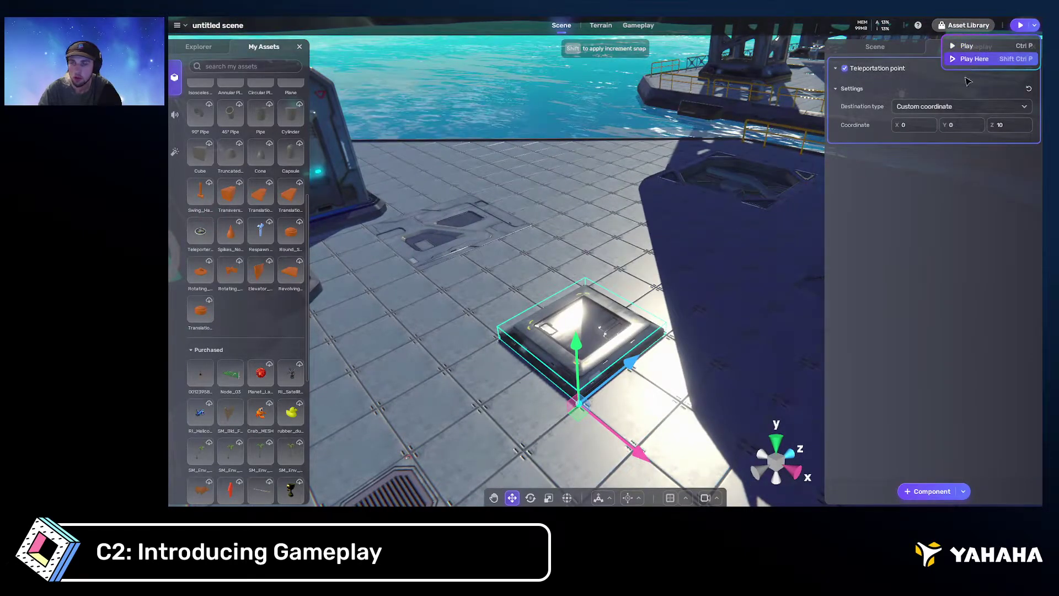
pyautogui.click(974, 59)
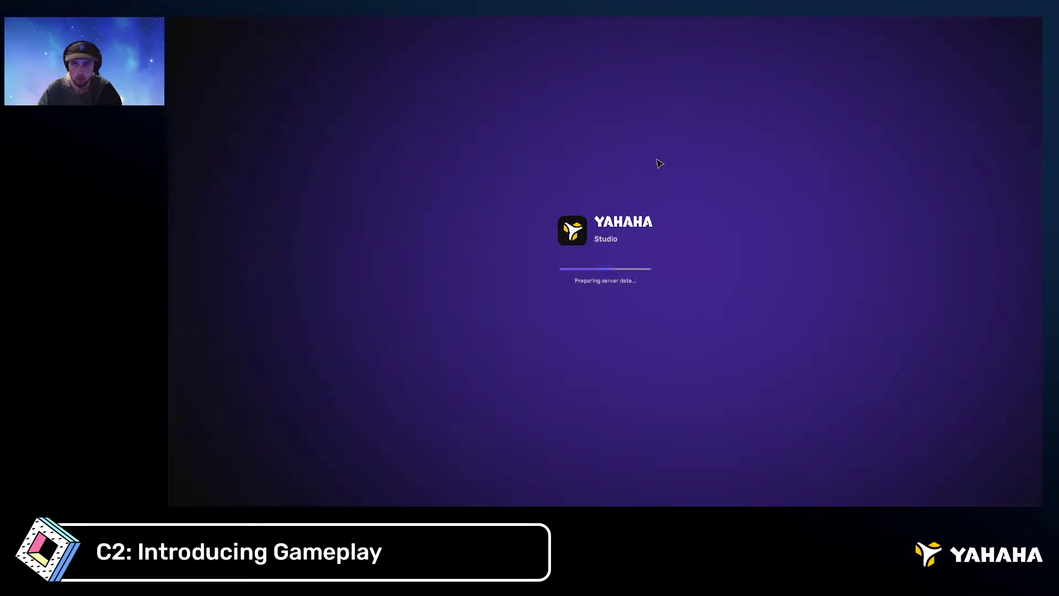
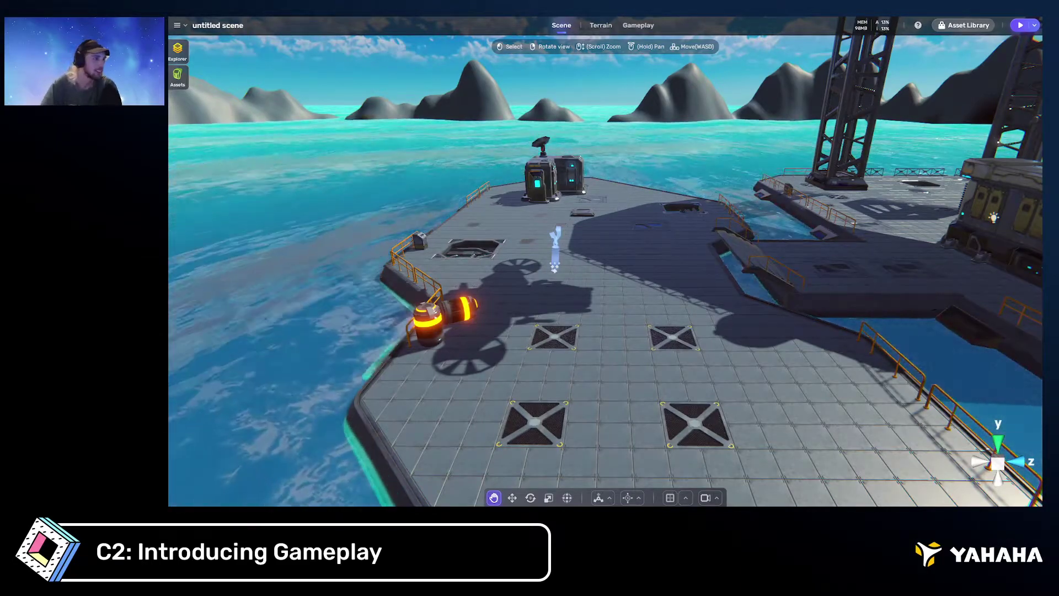
# Delete all the Empty objects, from Empty through Empty (9), from the scene hierarchy
pyautogui.moveTo(605, 261); pyautogui.dragTo(632, 224, button='right')
pyautogui.press('s')
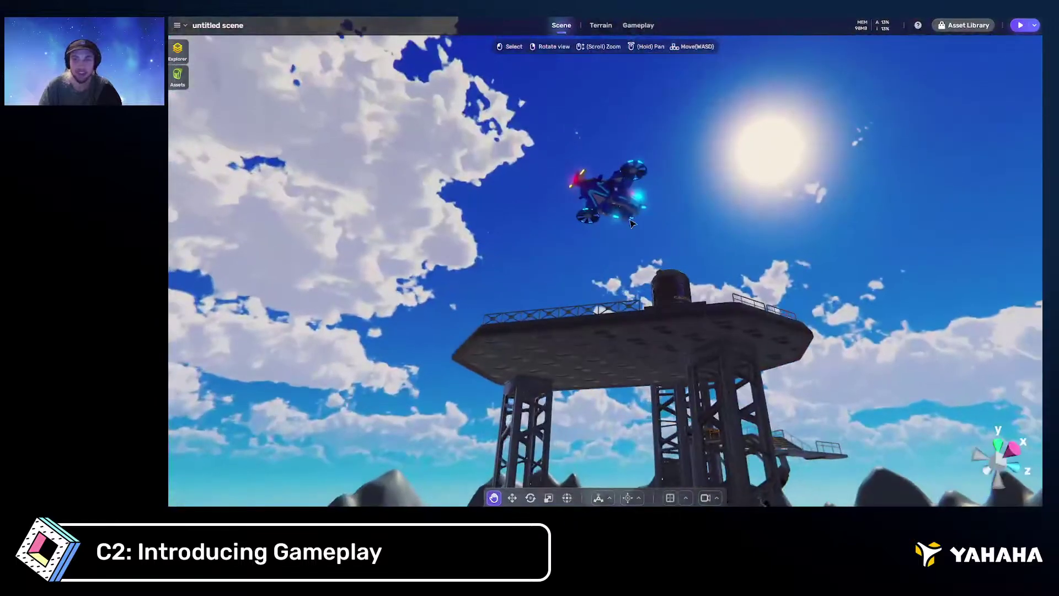
pyautogui.click(178, 50)
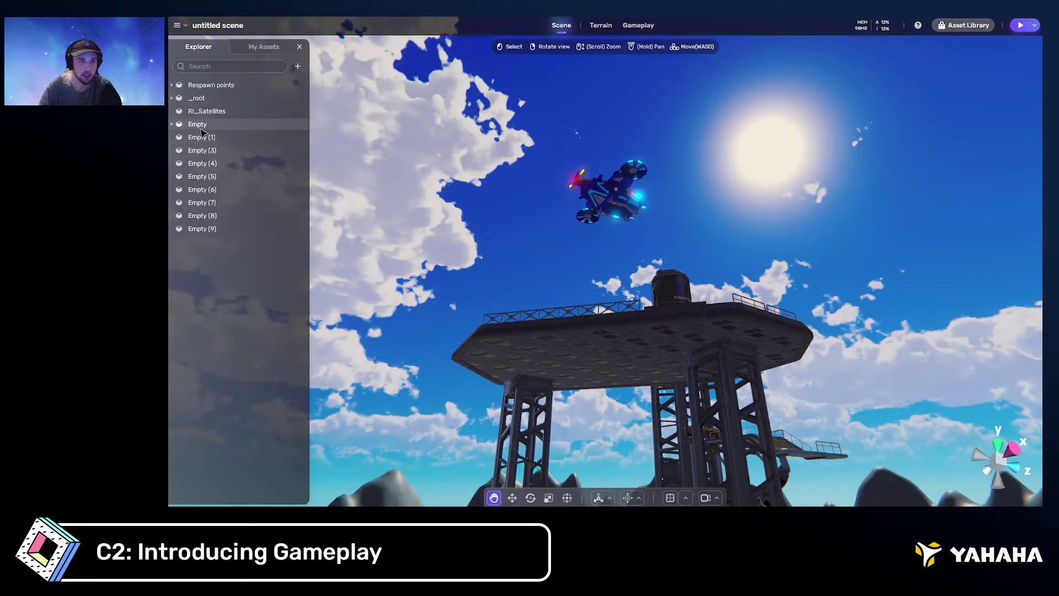
pyautogui.keyDown('shift'); pyautogui.click(202, 228); pyautogui.keyUp('shift')
pyautogui.press('Delete')
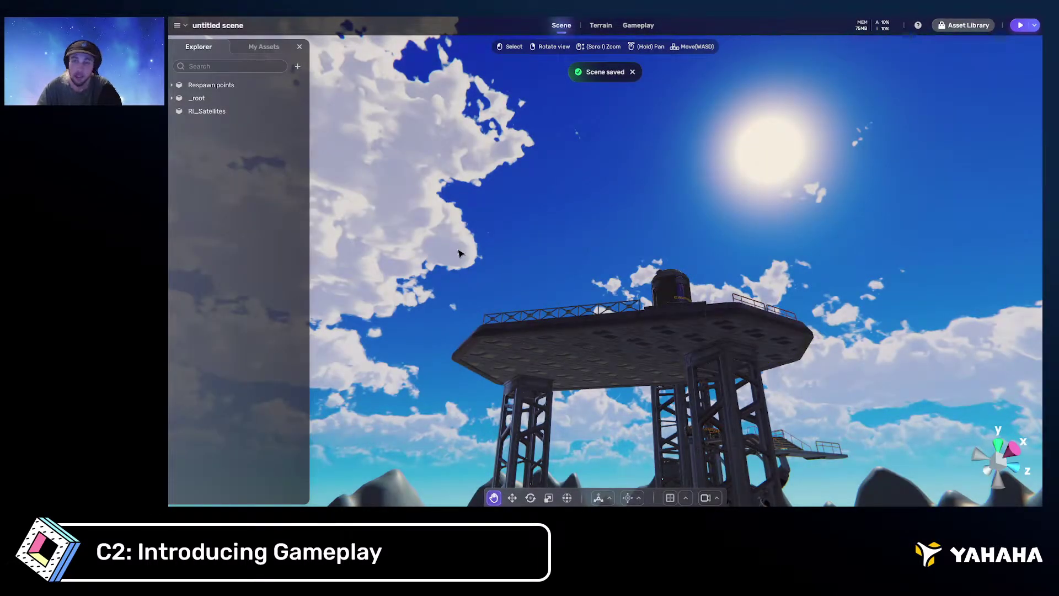
# Select the raised square platform beside the booth on the deck and collapse the _root group in the hierarchy
pyautogui.moveTo(525, 208); pyautogui.dragTo(768, 226, button='right')
pyautogui.press('w')
pyautogui.press('w')
pyautogui.scroll(-5, 769, 231)
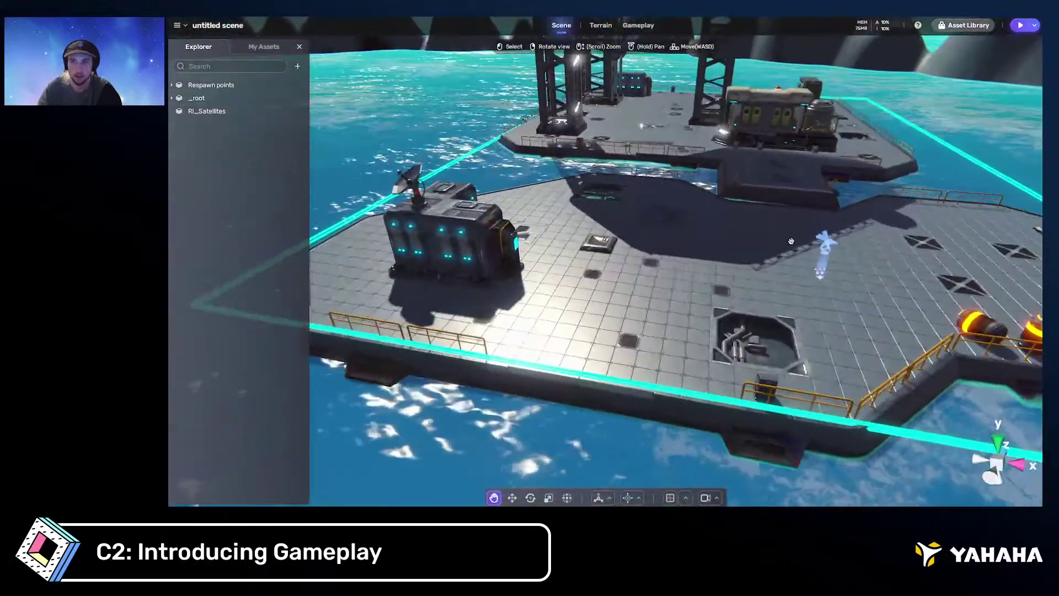
pyautogui.scroll(3, 750, 237)
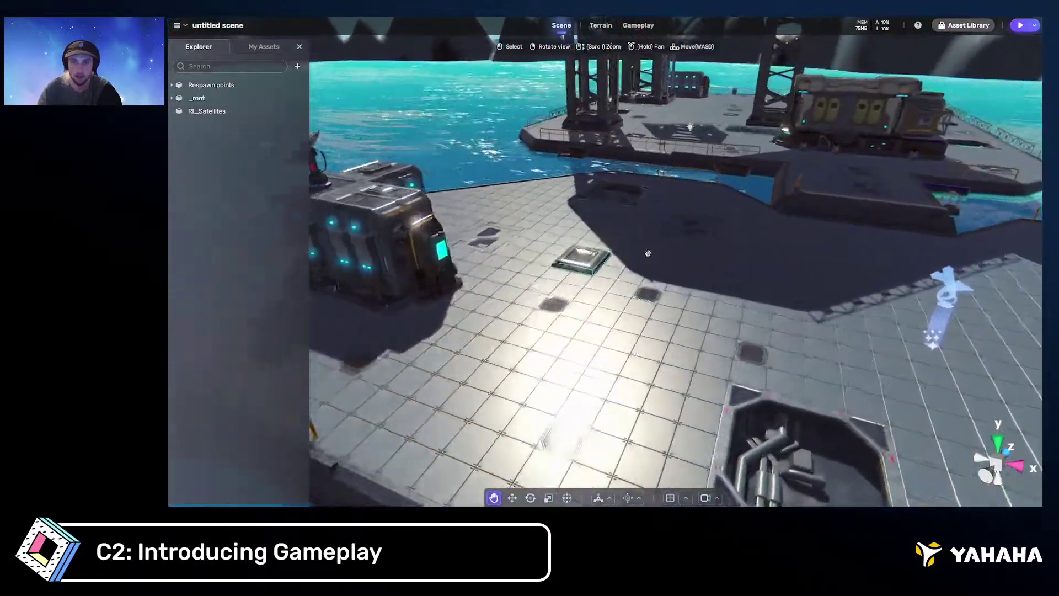
pyautogui.click(579, 256)
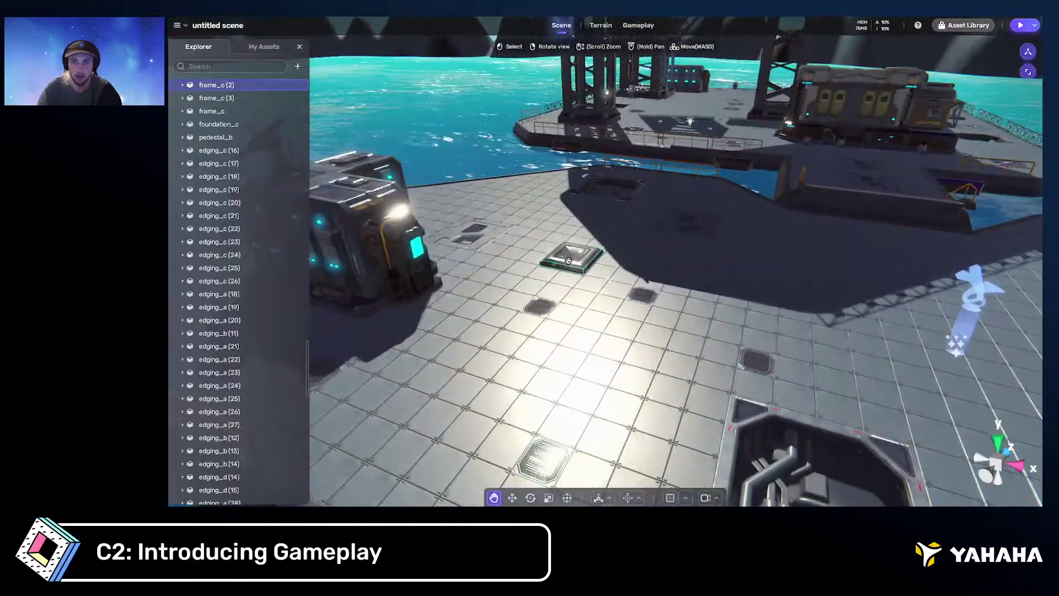
pyautogui.scroll(15, 202, 112)
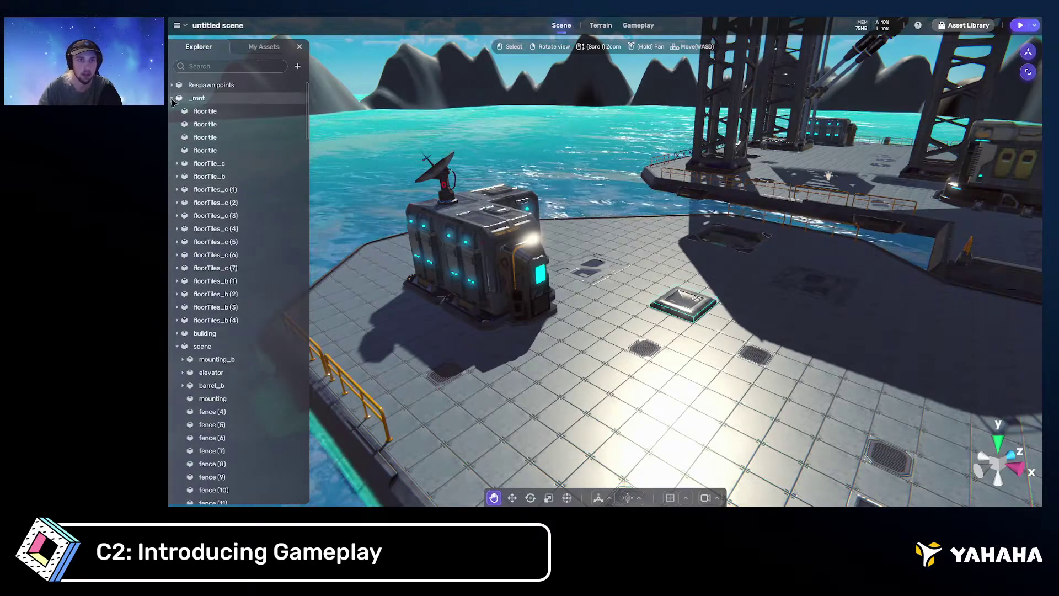
pyautogui.click(172, 97)
pyautogui.moveTo(728, 274); pyautogui.dragTo(748, 286, button='right')
pyautogui.scroll(-5, 748, 286)
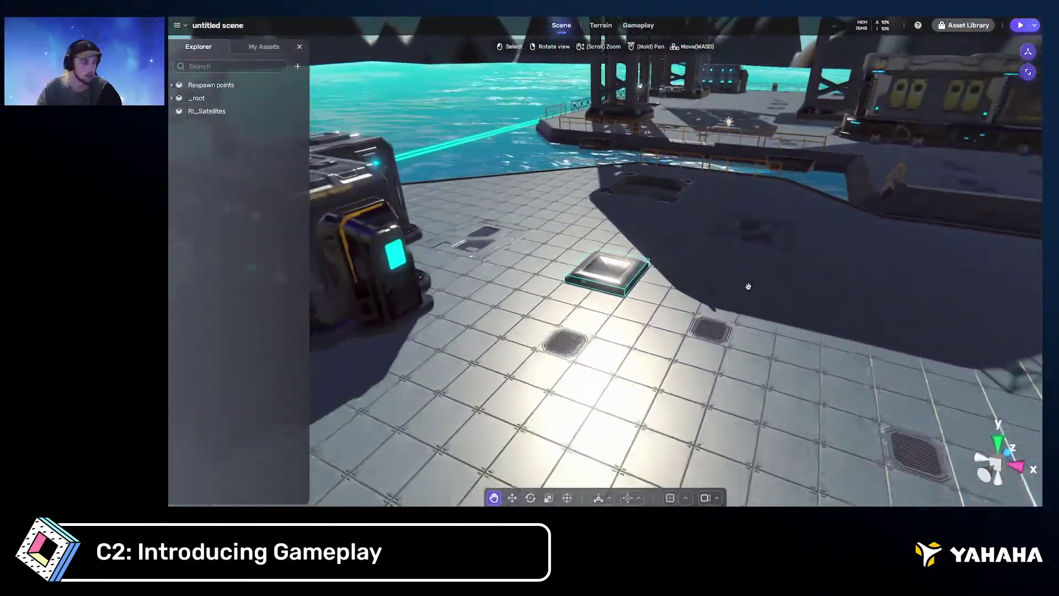
pyautogui.scroll(2, 748, 286)
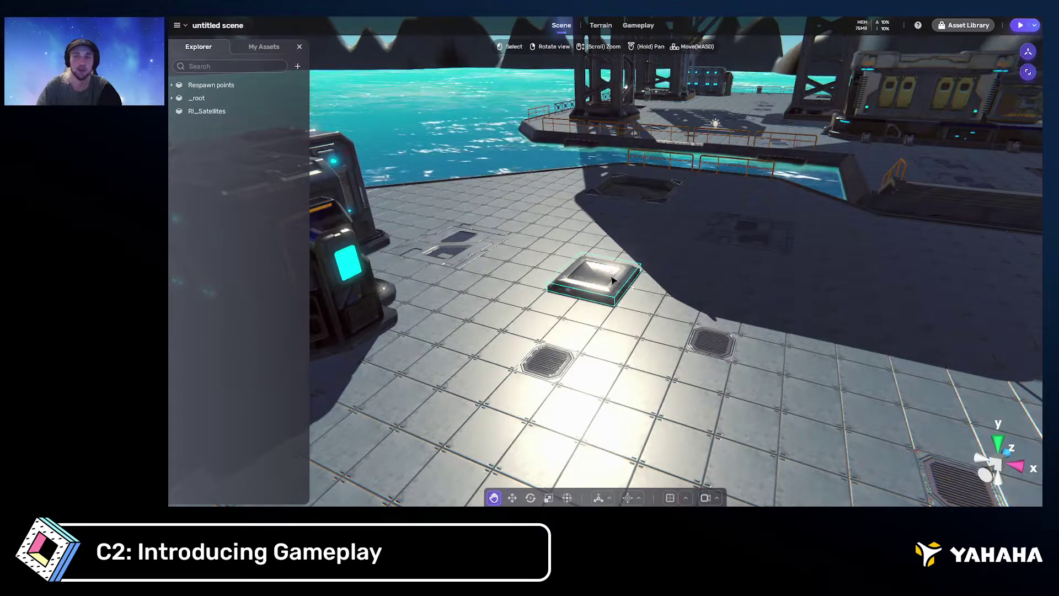
pyautogui.scroll(-5, 612, 280)
pyautogui.scroll(5, 631, 245)
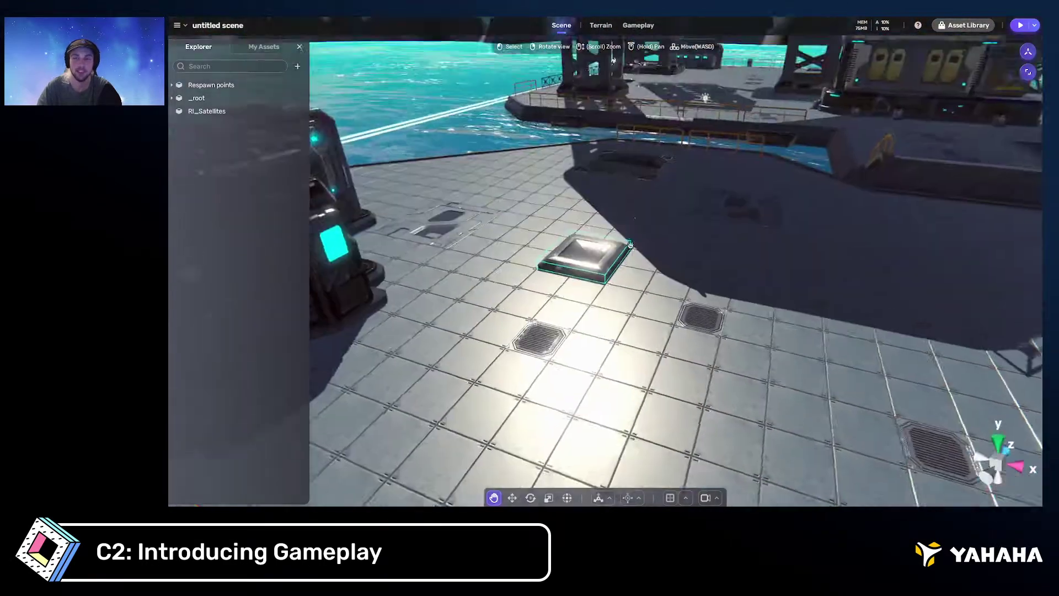
pyautogui.moveTo(631, 245); pyautogui.dragTo(655, 244, button='right')
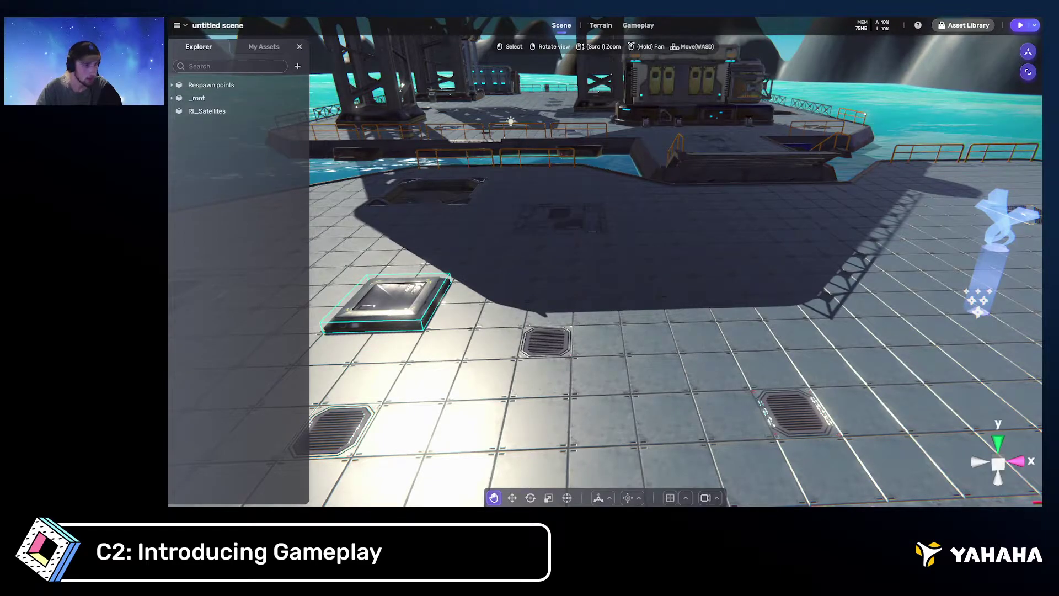
pyautogui.press('f')
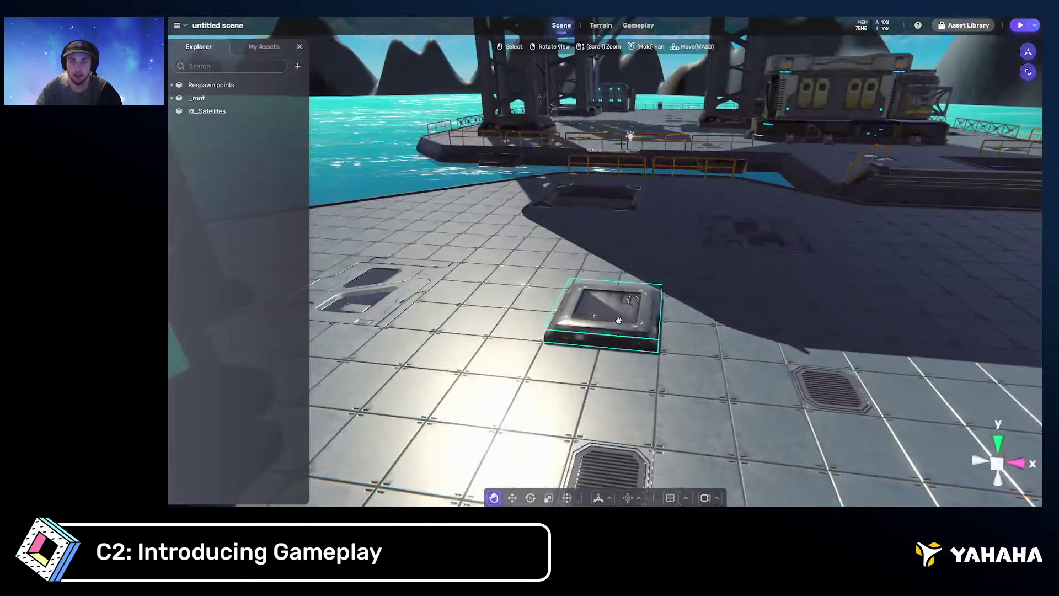
pyautogui.moveTo(618, 321); pyautogui.dragTo(649, 314, button='right')
pyautogui.press('s')
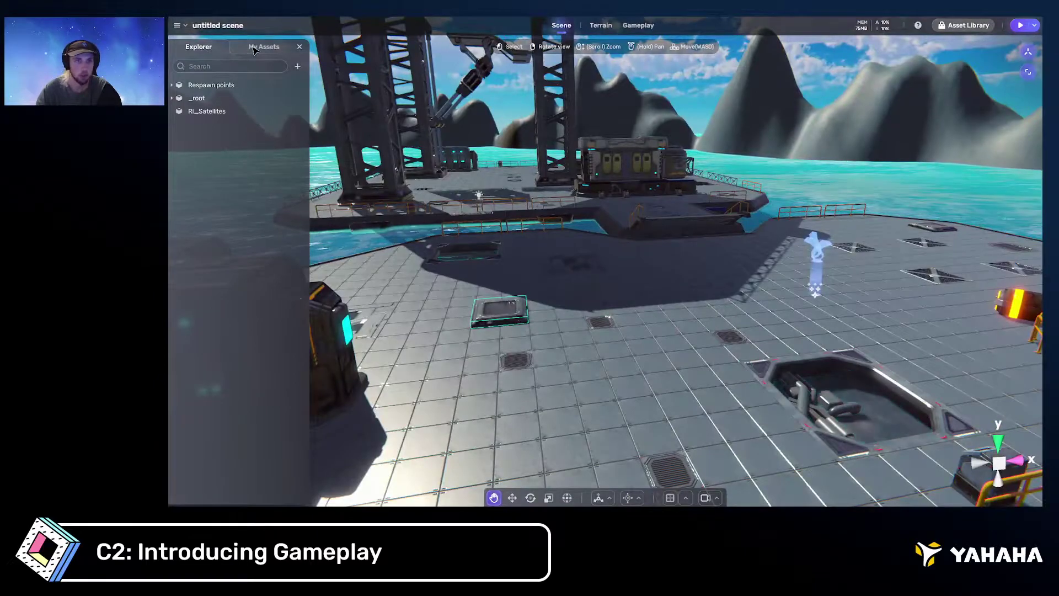
# Look through the built-in objects in My Assets, including the Gear Teleporter
pyautogui.click(260, 46)
pyautogui.click(232, 119)
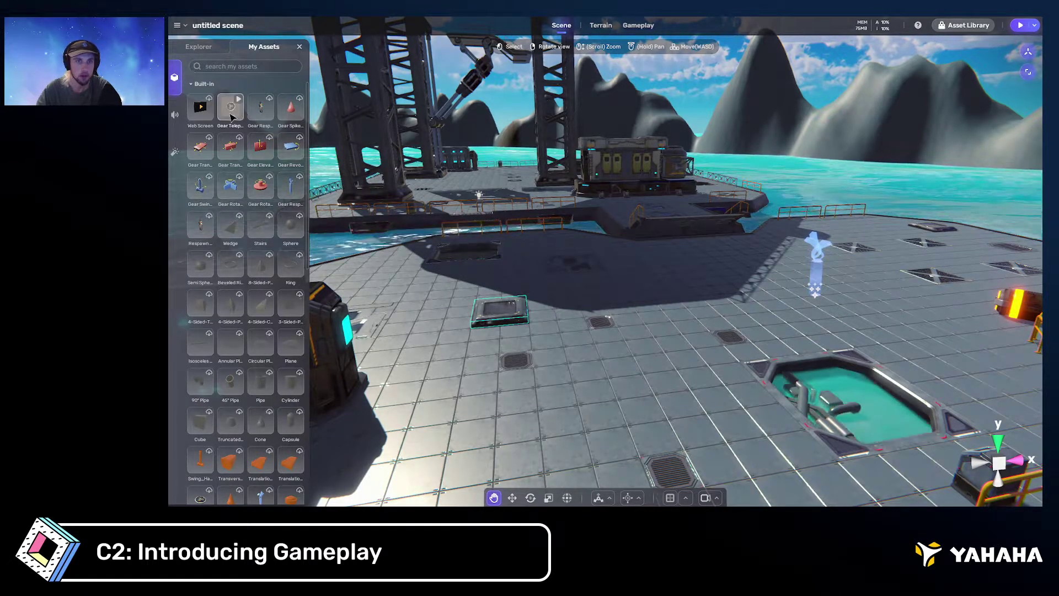
pyautogui.scroll(-10, 257, 226)
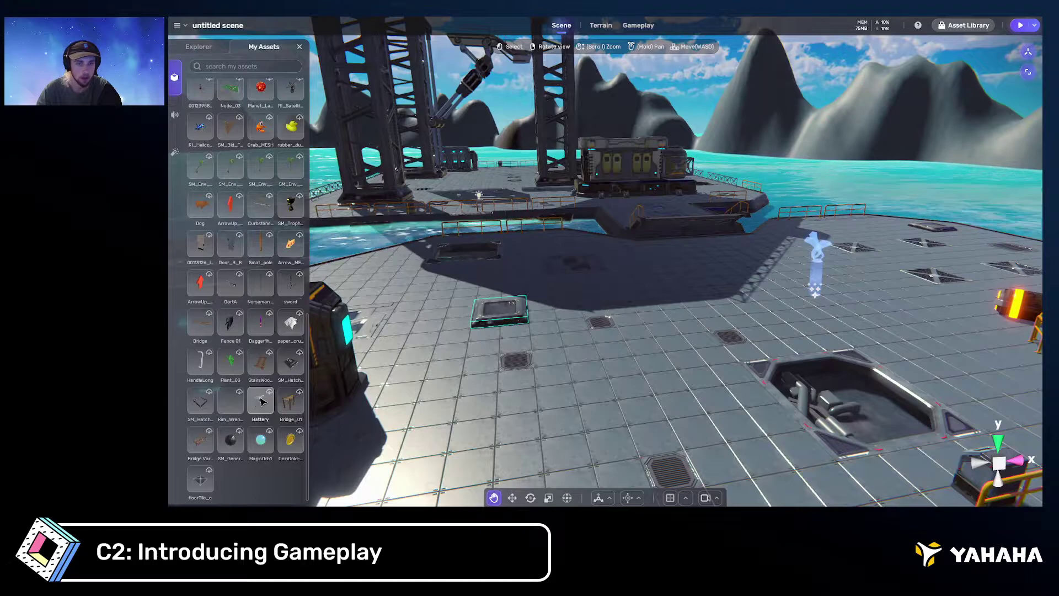
pyautogui.scroll(10, 253, 381)
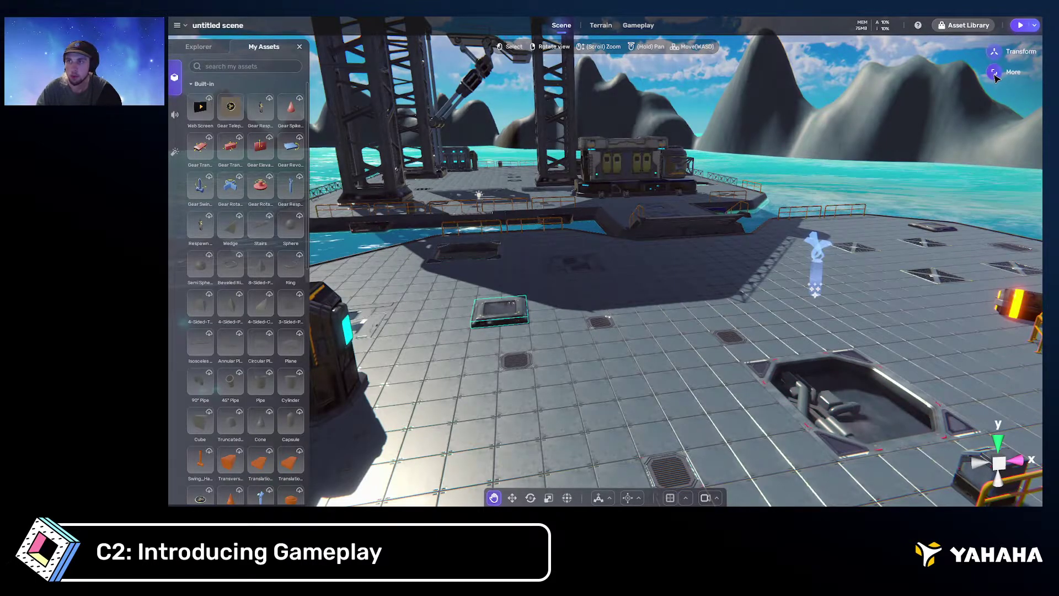
# Add a Teleportation point gameplay component to the selected raised platform
pyautogui.click(995, 75)
pyautogui.click(998, 47)
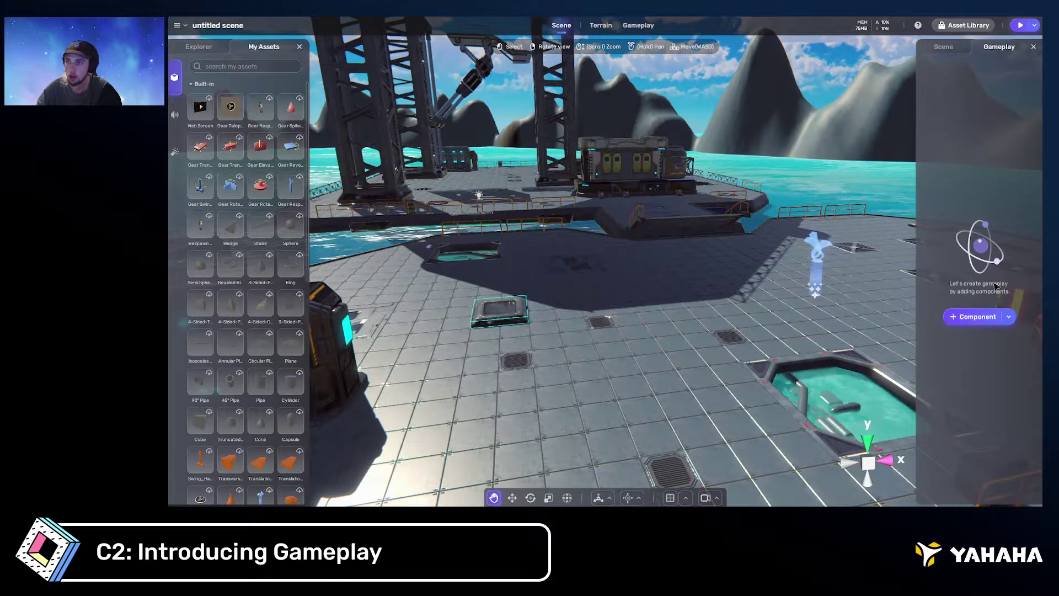
pyautogui.click(976, 317)
pyautogui.scroll(-1, 637, 316)
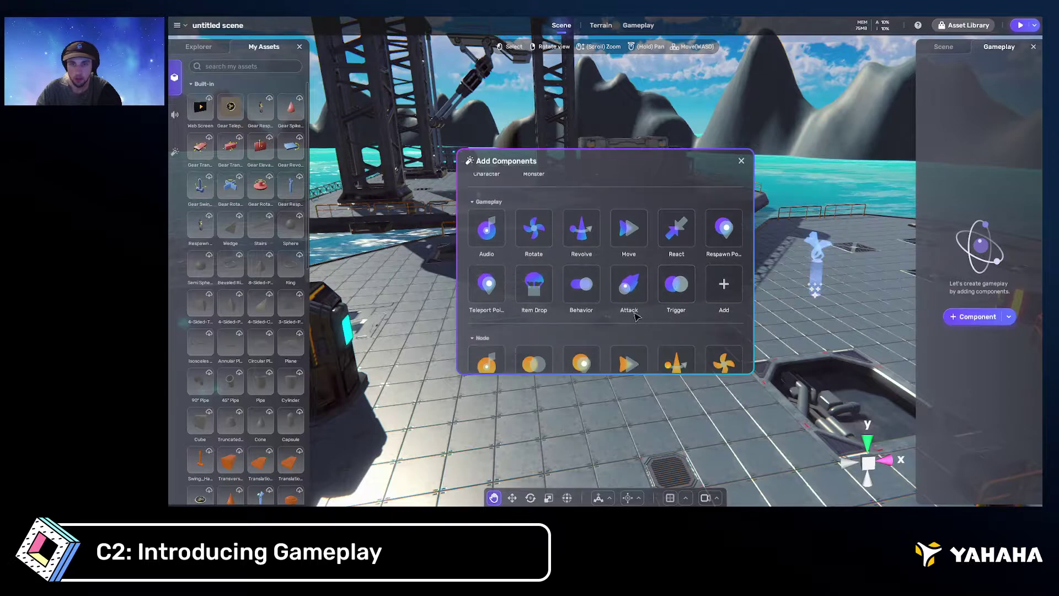
pyautogui.click(487, 283)
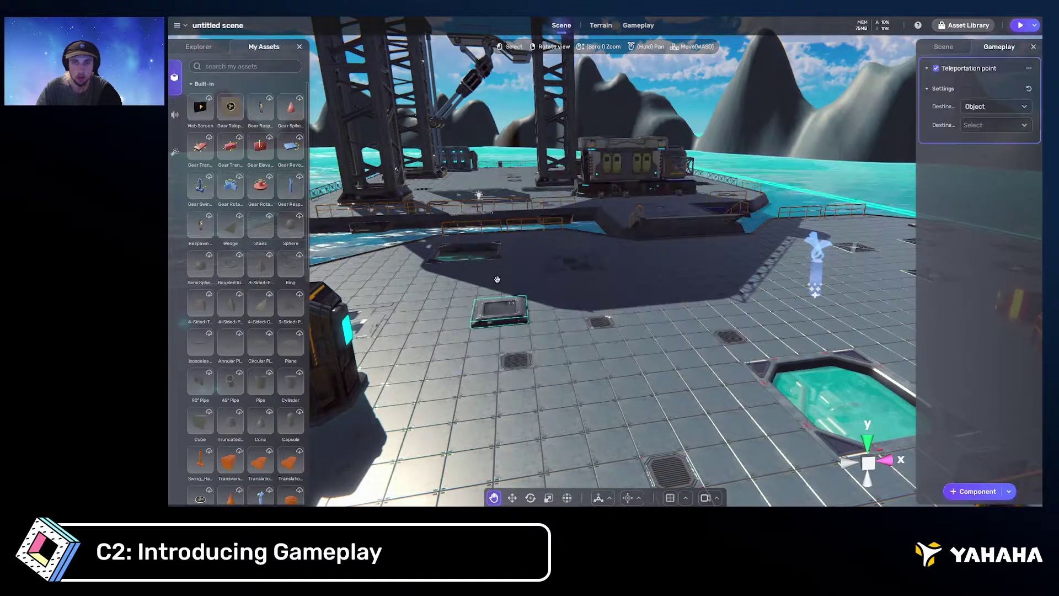
# Set the teleportation point's destination type to Custom coordinate with X 0, Y 0, Z 10, and widen the settings area
pyautogui.click(1002, 107)
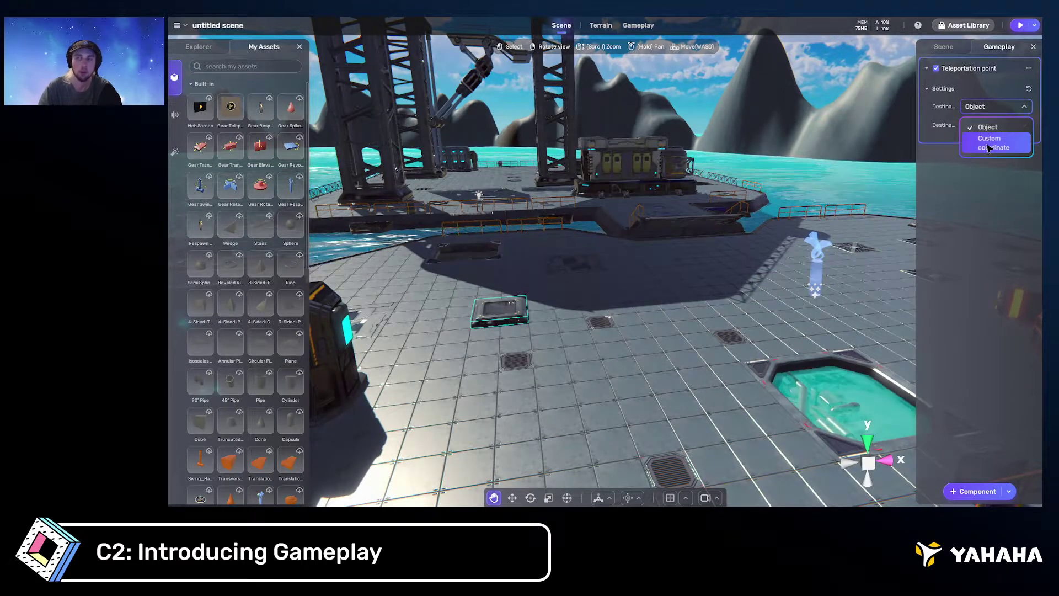
pyautogui.click(985, 144)
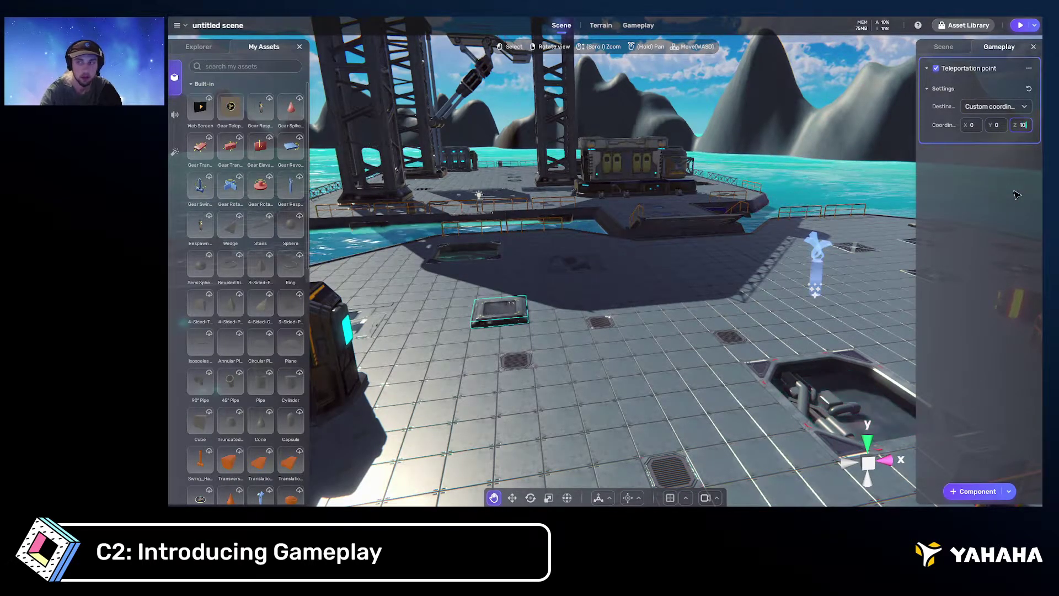
pyautogui.moveTo(670, 193); pyautogui.dragTo(657, 229, button='right')
pyautogui.scroll(-10, 656, 229)
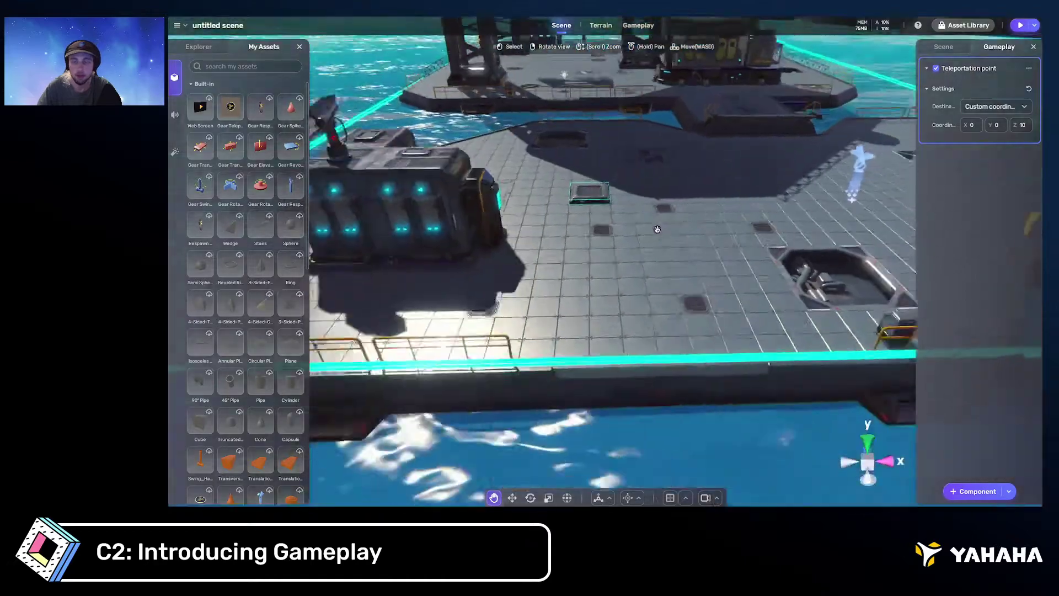
pyautogui.scroll(7, 640, 223)
pyautogui.scroll(5, 640, 223)
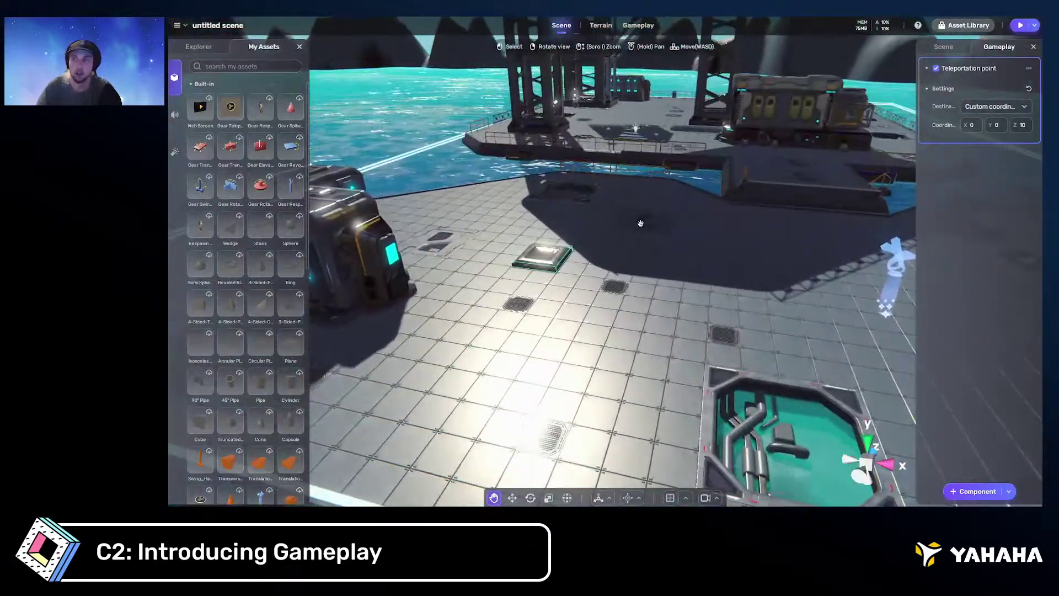
pyautogui.moveTo(914, 127); pyautogui.dragTo(814, 129)
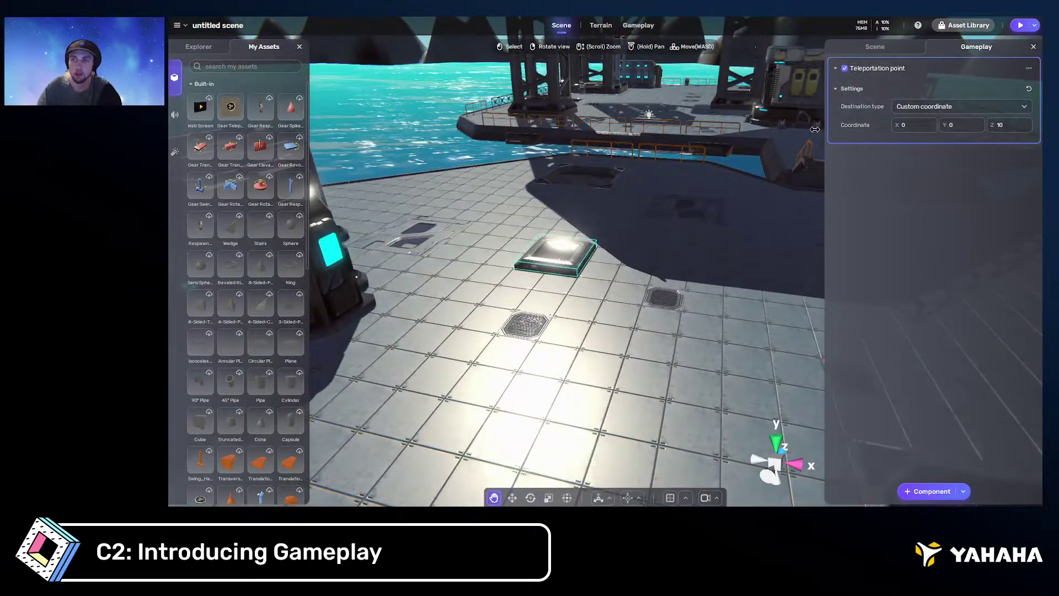
# Play the scene, walk the character onto the raised platform to test the teleportation, and return to editing
pyautogui.scroll(-15, 740, 159)
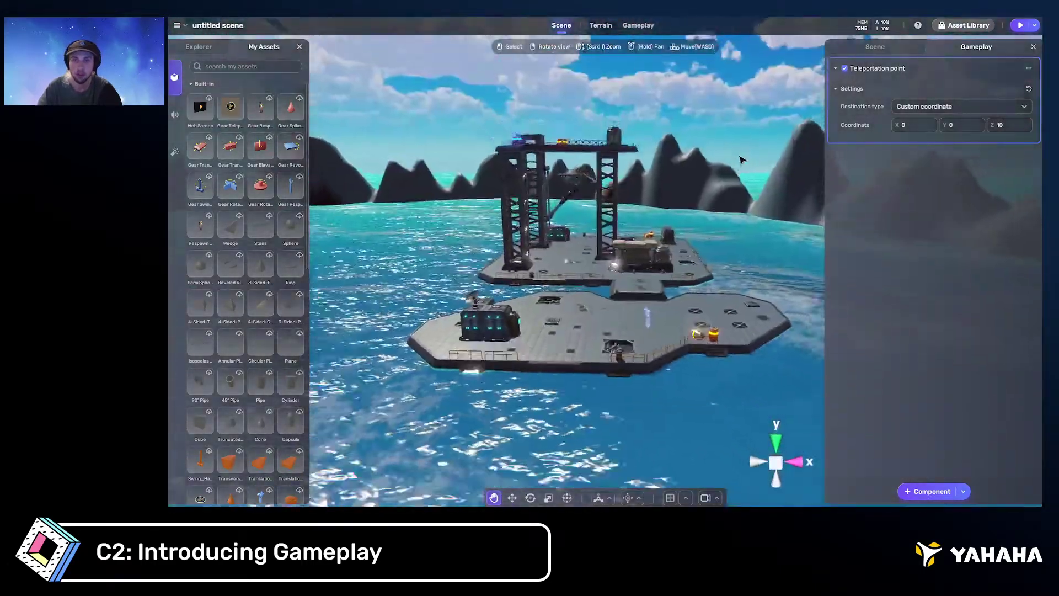
pyautogui.moveTo(742, 159); pyautogui.dragTo(772, 155, button='right')
pyautogui.press('w')
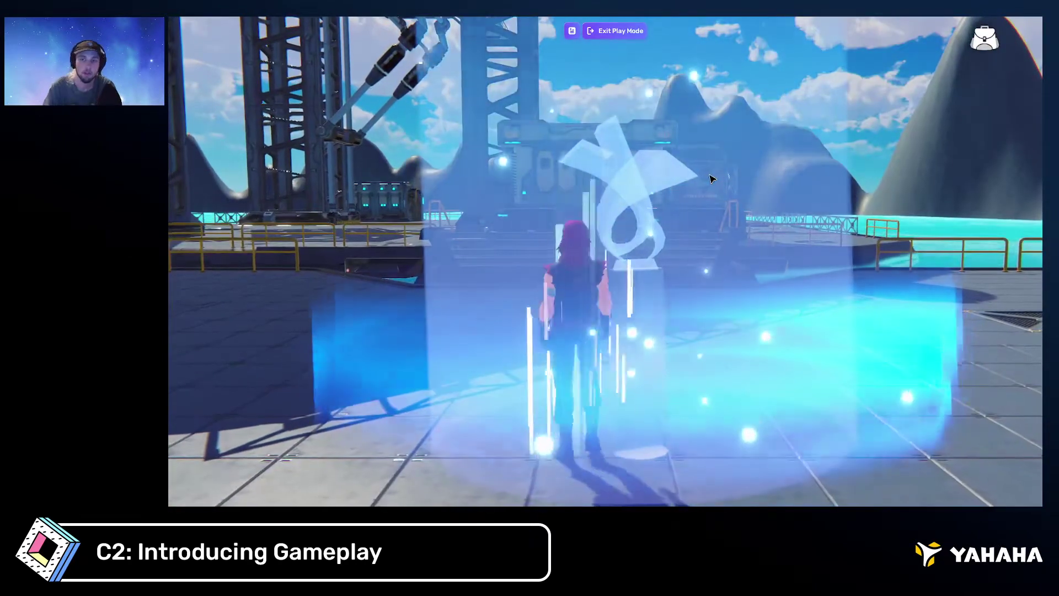
pyautogui.press('d')
pyautogui.press('w')
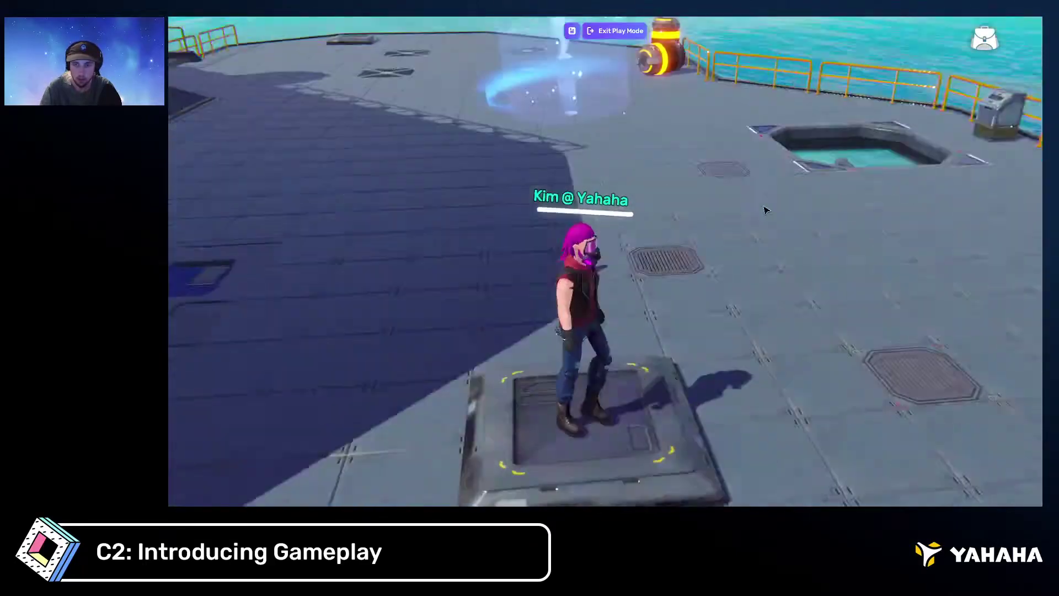
pyautogui.moveTo(767, 210); pyautogui.dragTo(681, 193)
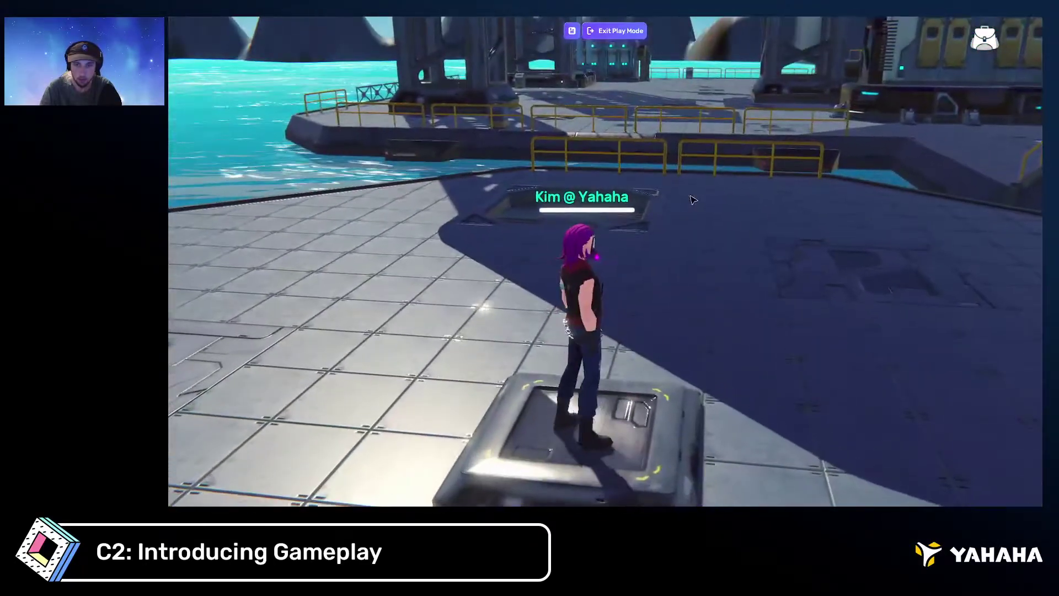
pyautogui.hotkey('shift', 'F5')
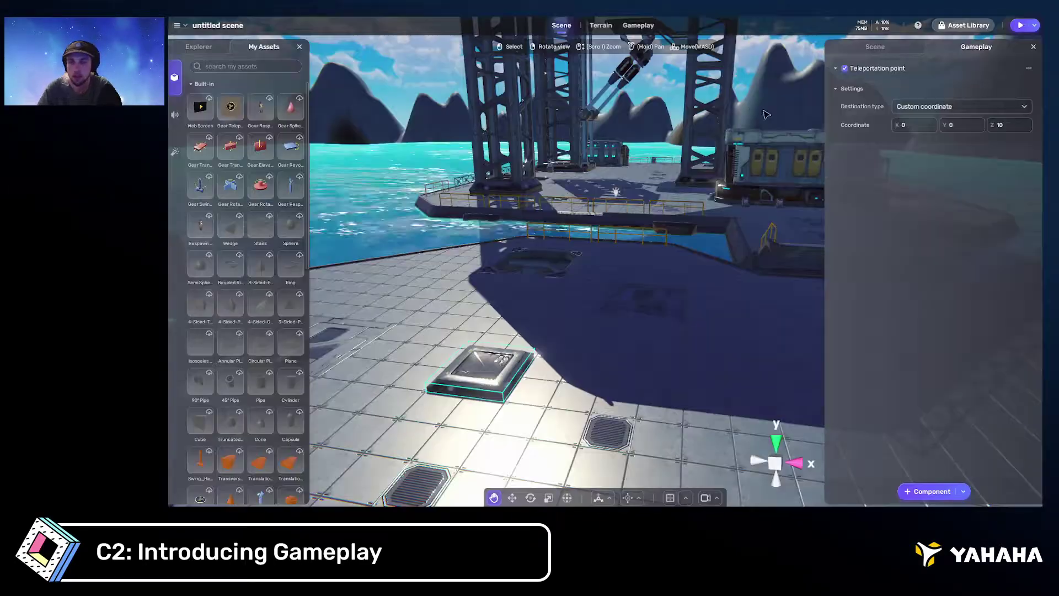
# Add a box trigger to the raised platform in its scene properties
pyautogui.click(875, 47)
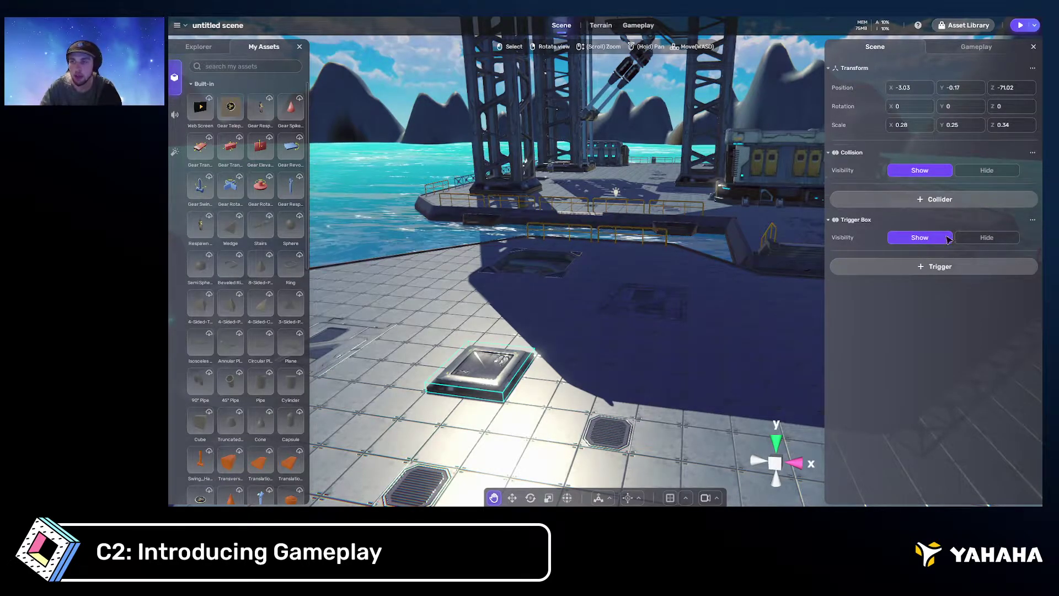
pyautogui.click(932, 267)
pyautogui.click(918, 301)
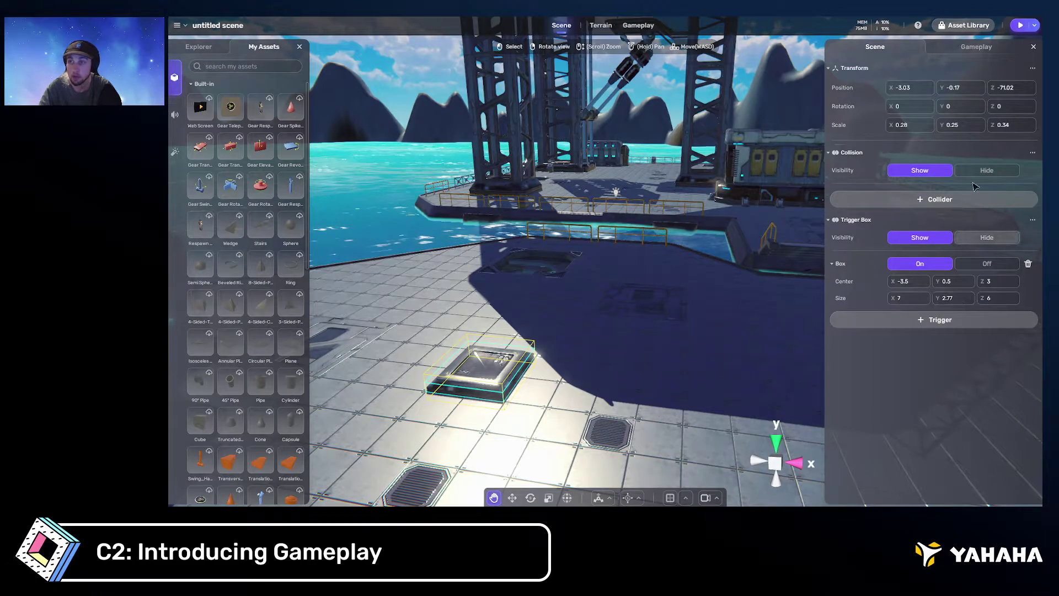
# Play the scene again, run the character onto the platform to test its trigger and custom coordinate, and exit play mode
pyautogui.press('F5')
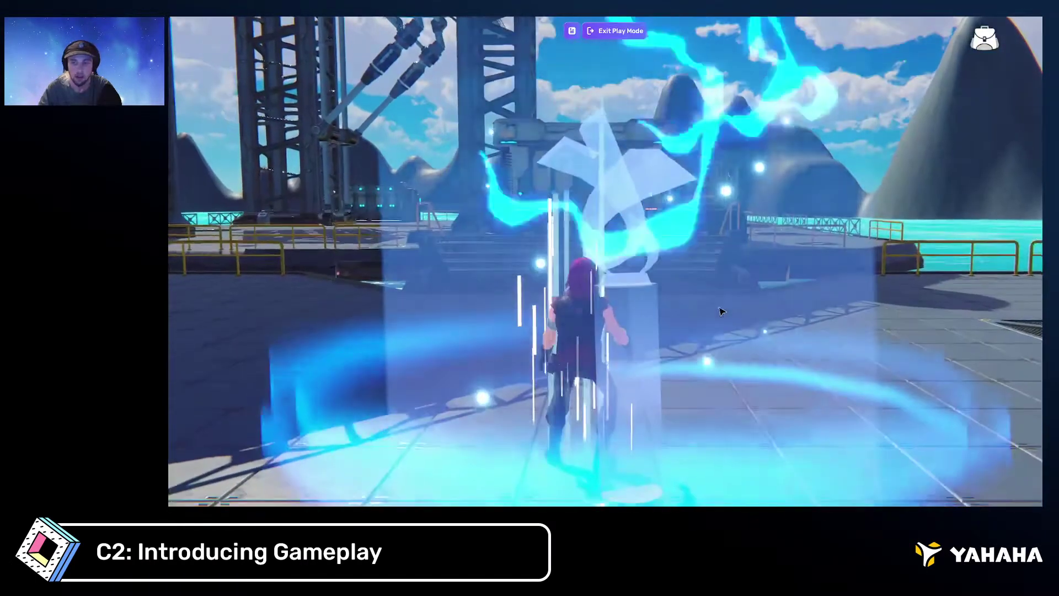
pyautogui.press('w')
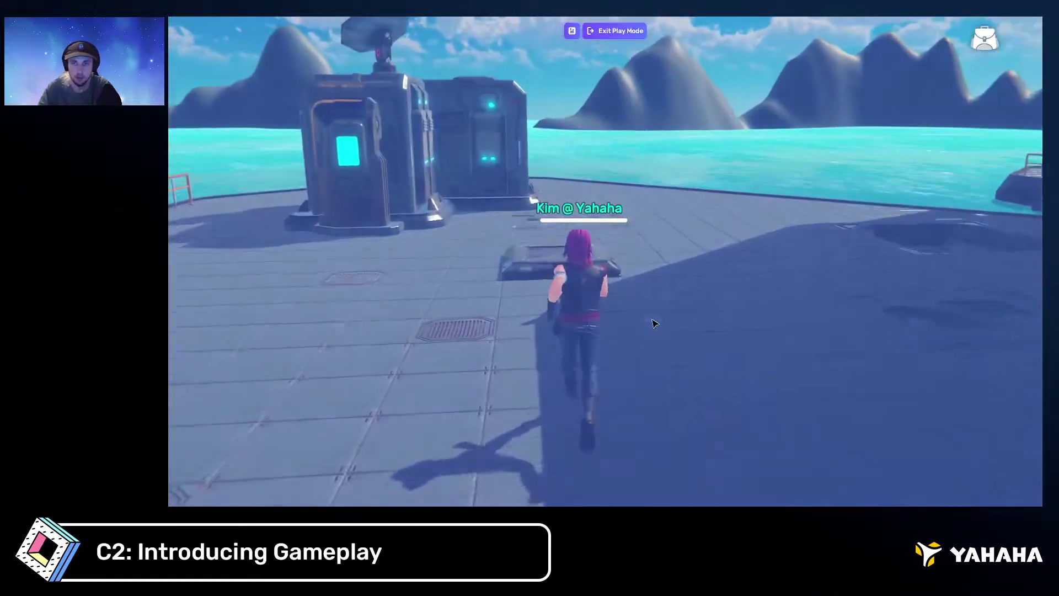
pyautogui.moveTo(655, 324)
pyautogui.mouseDown()
pyautogui.moveTo(889, 331)
pyautogui.moveTo(787, 326)
pyautogui.moveTo(673, 298)
pyautogui.moveTo(561, 300)
pyautogui.moveTo(477, 341)
pyautogui.mouseUp()
pyautogui.press('d')
pyautogui.press('w')
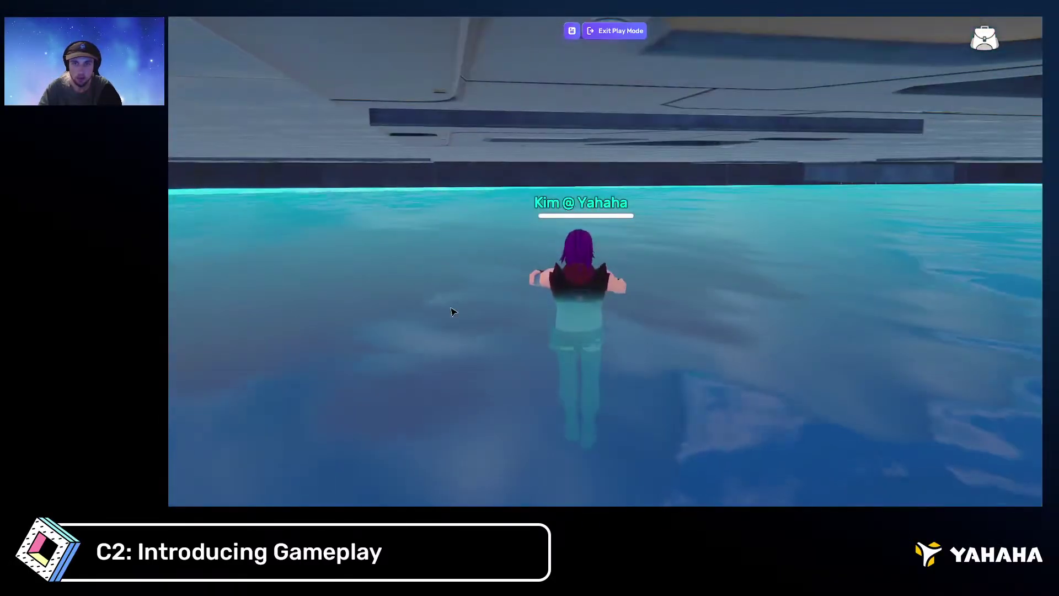
pyautogui.click(615, 30)
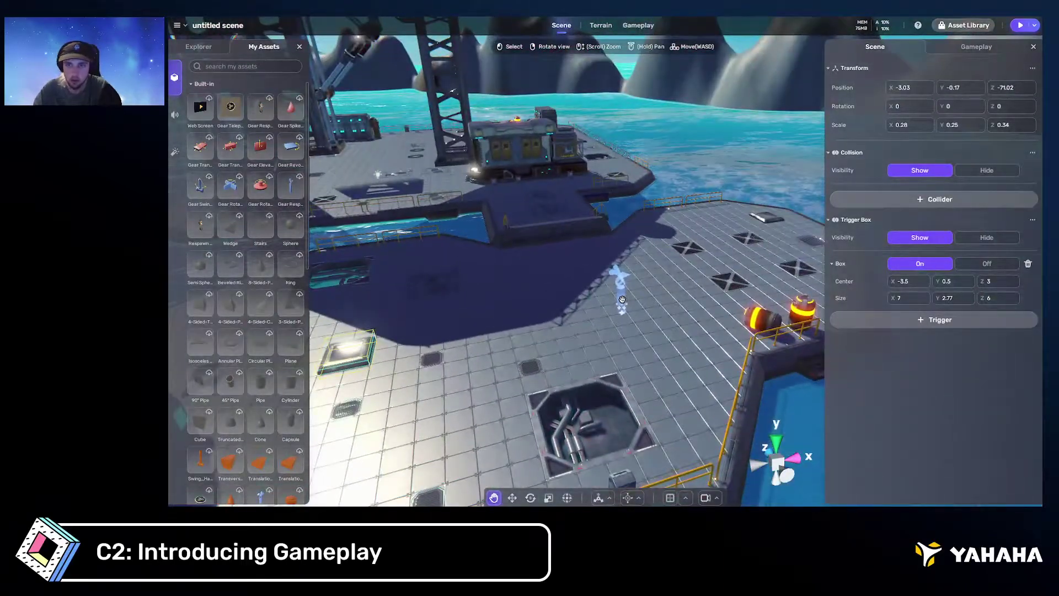
# Examine the respawn point's transform and trigger box on the deck, and reselect the raised platform
pyautogui.moveTo(621, 307); pyautogui.dragTo(656, 321, button='right')
pyautogui.press('a')
pyautogui.press('w')
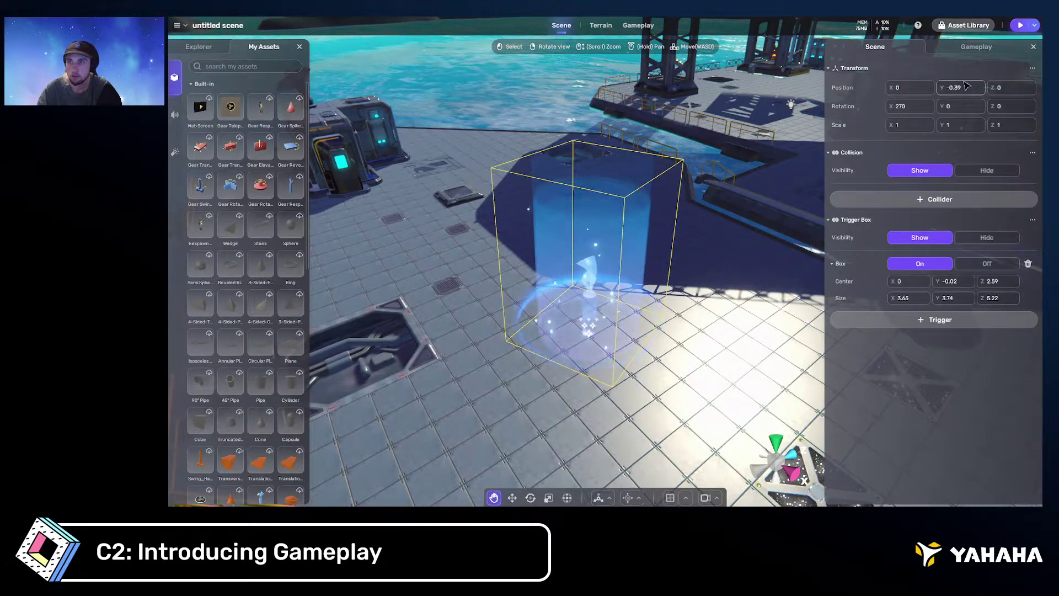
pyautogui.moveTo(704, 203); pyautogui.dragTo(768, 208, button='right')
pyautogui.press('d')
pyautogui.click(675, 216)
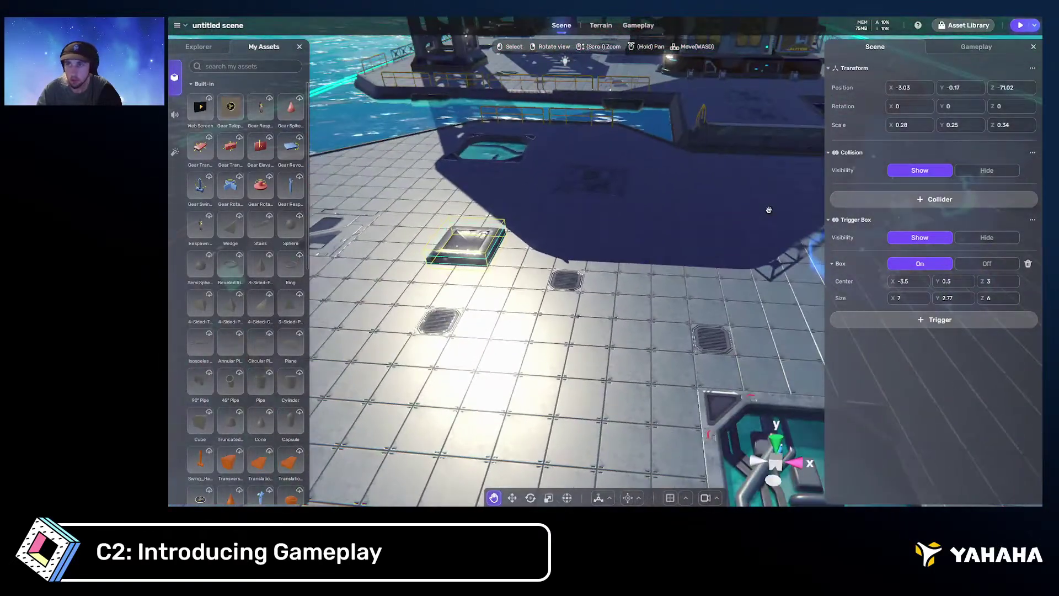
# Set the platform's teleportation destination type to Object and choose Respawn points as the destination
pyautogui.click(976, 48)
pyautogui.click(966, 107)
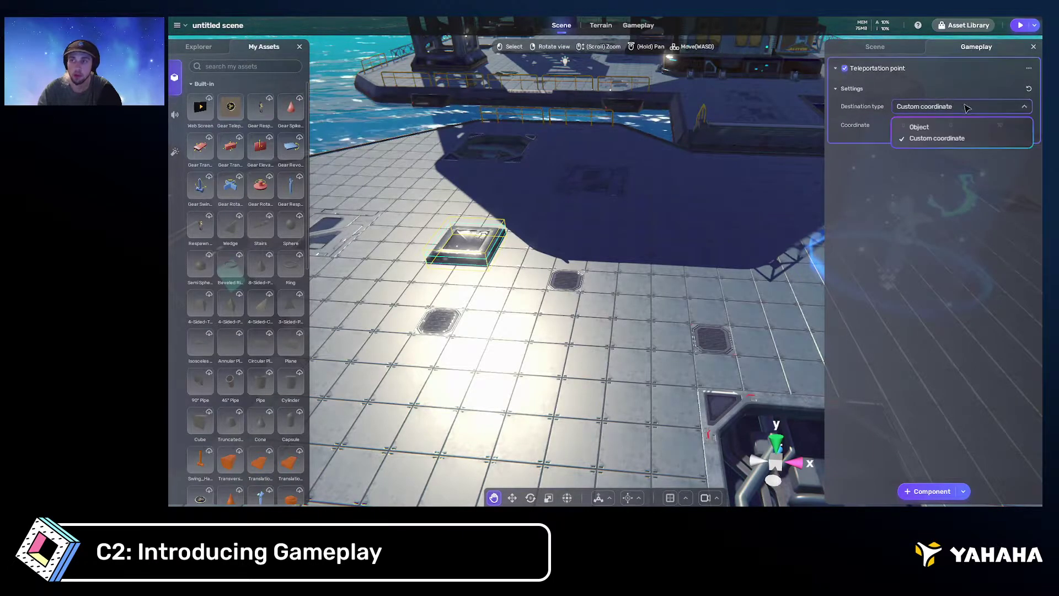
pyautogui.click(919, 127)
pyautogui.moveTo(634, 232); pyautogui.dragTo(661, 222, button='right')
pyautogui.click(917, 125)
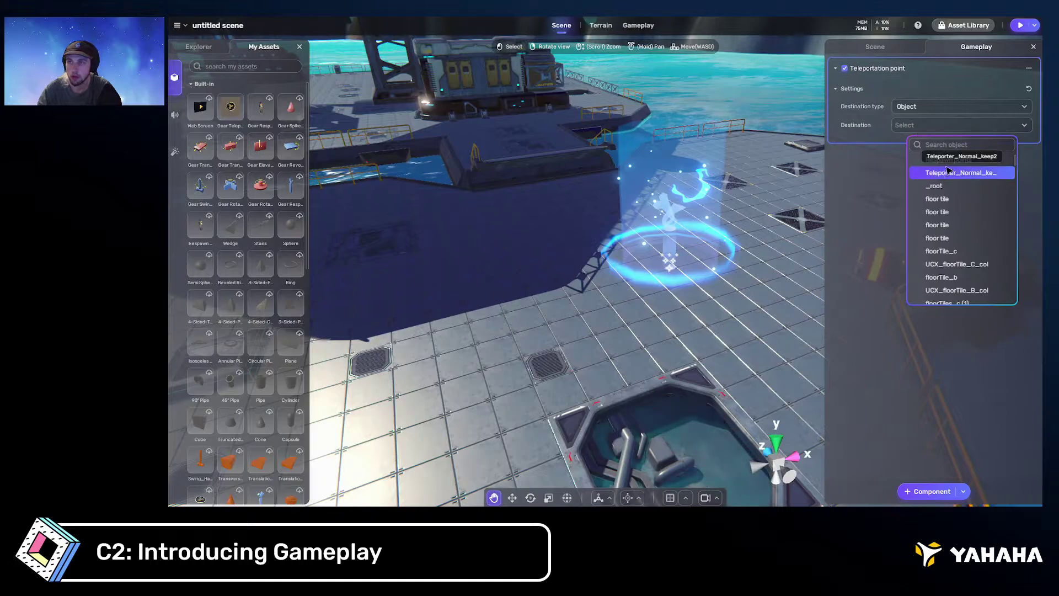
pyautogui.click(949, 158)
# Play the scene and run the character from the respawn point to the platform to test the object-based teleportation
pyautogui.moveTo(618, 229); pyautogui.dragTo(688, 226, button='right')
pyautogui.scroll(-4, 688, 226)
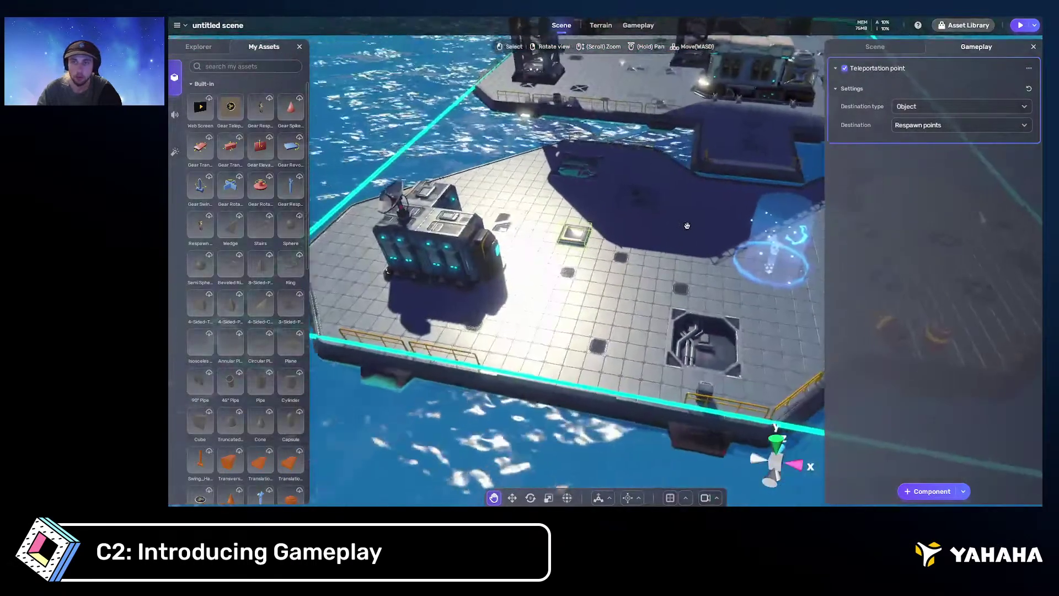
pyautogui.scroll(2, 687, 226)
pyautogui.moveTo(569, 217); pyautogui.dragTo(744, 166, button='right')
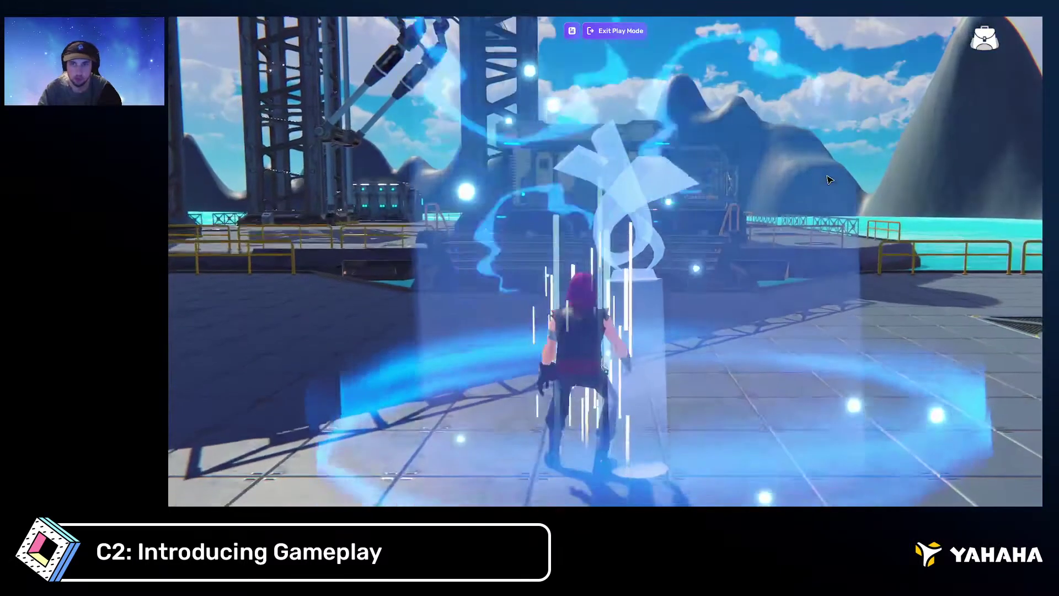
pyautogui.moveTo(830, 180); pyautogui.dragTo(927, 188, button='right')
pyautogui.press('w')
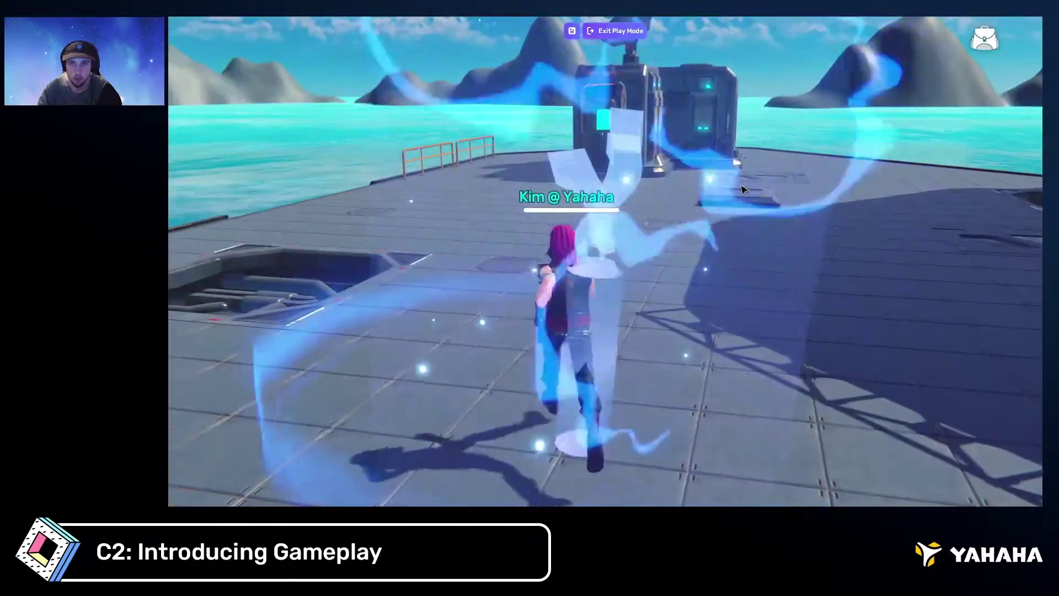
pyautogui.press('a')
pyautogui.moveTo(745, 190); pyautogui.dragTo(692, 174, button='right')
pyautogui.press('w')
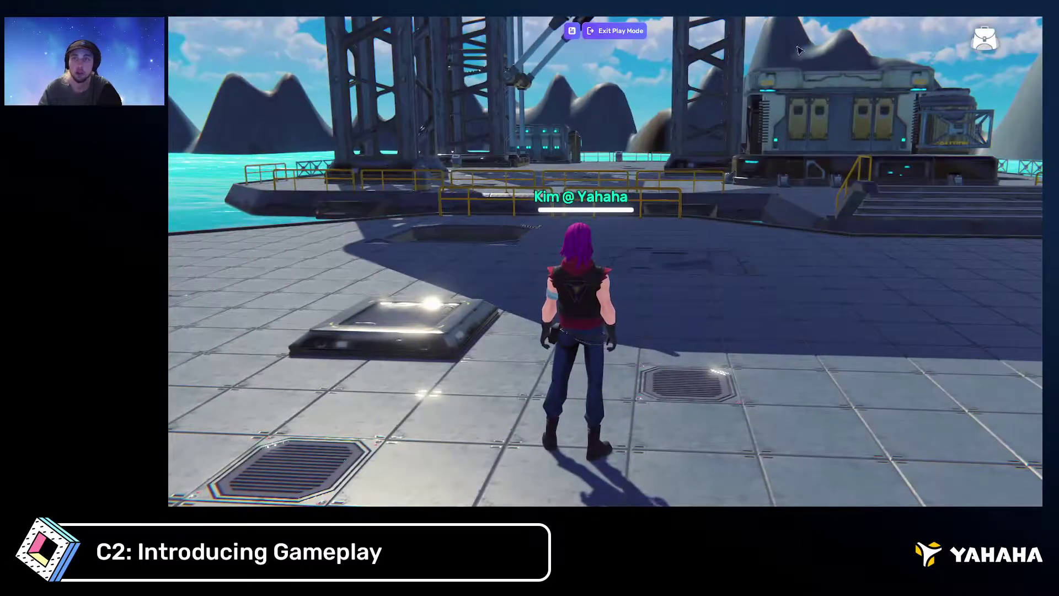
# Exit play mode, duplicate the teleportation platform and place the copy on the far deck across the water
pyautogui.click(642, 34)
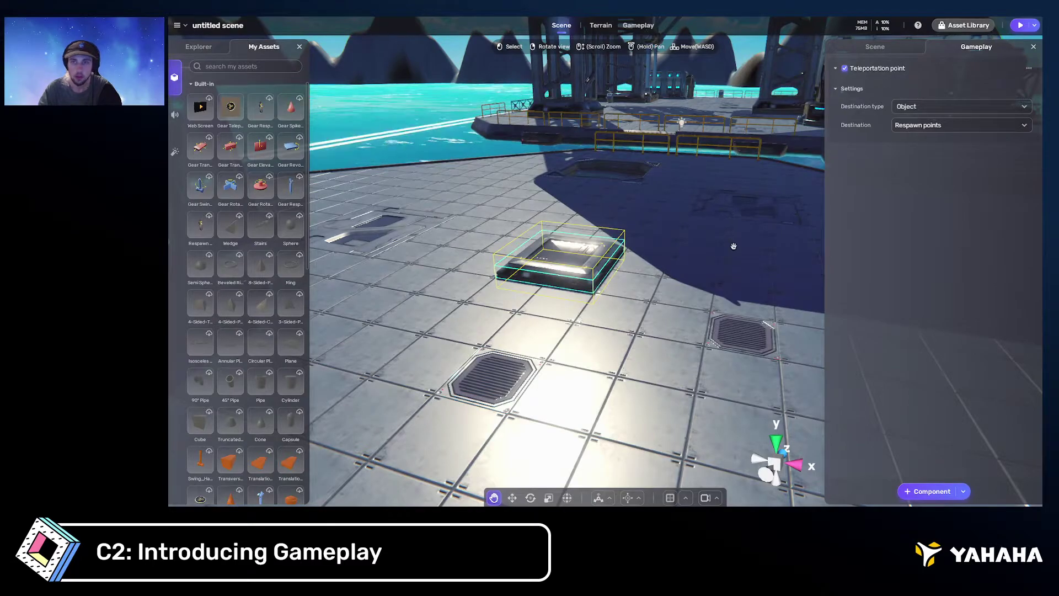
pyautogui.moveTo(559, 236); pyautogui.dragTo(591, 214, button='right')
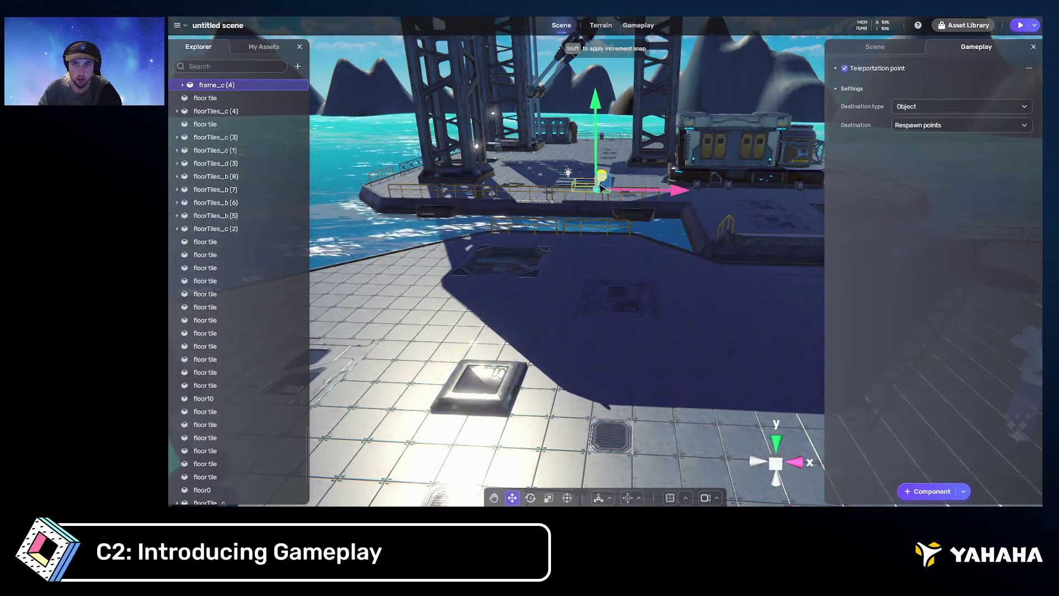
pyautogui.moveTo(601, 193); pyautogui.dragTo(390, 221, button='right')
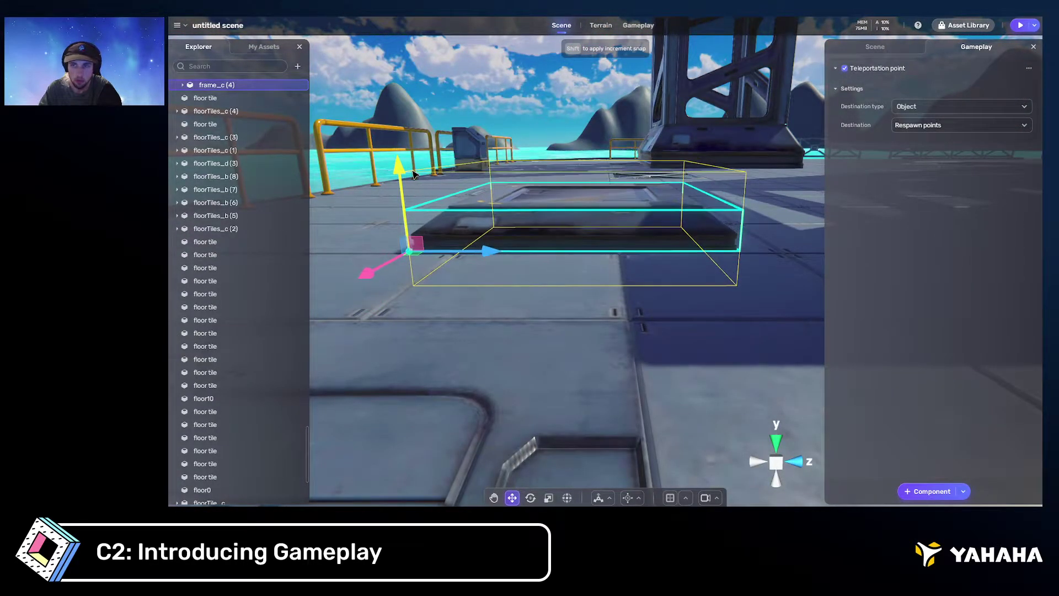
pyautogui.moveTo(413, 174); pyautogui.dragTo(465, 261, button='right')
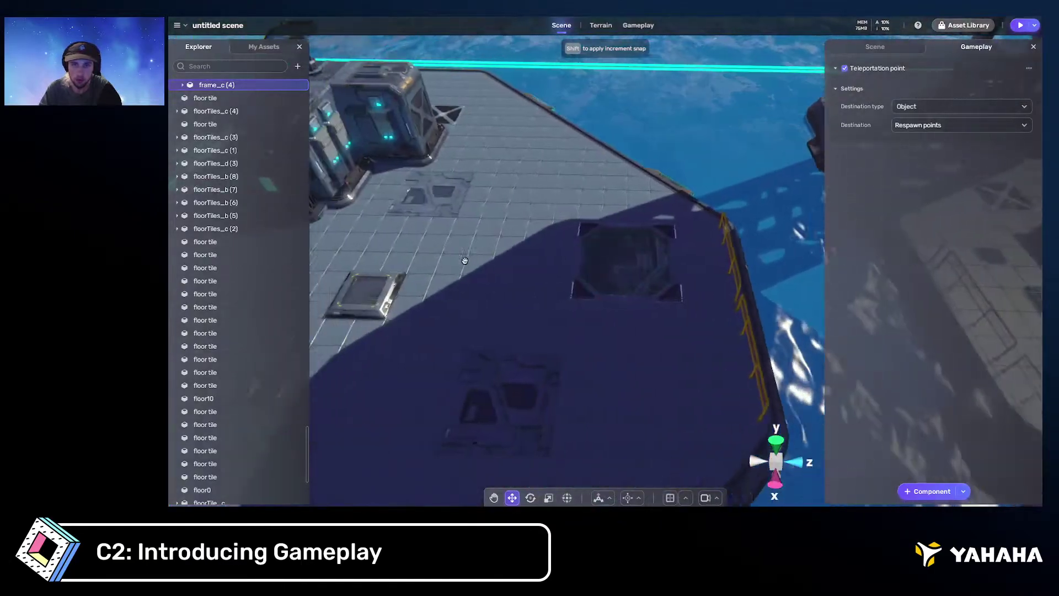
# Move the original teleportation platform across the near deck to sit beside the railing, next to the square hatch
pyautogui.click(402, 293)
pyautogui.moveTo(402, 292); pyautogui.dragTo(535, 321, button='right')
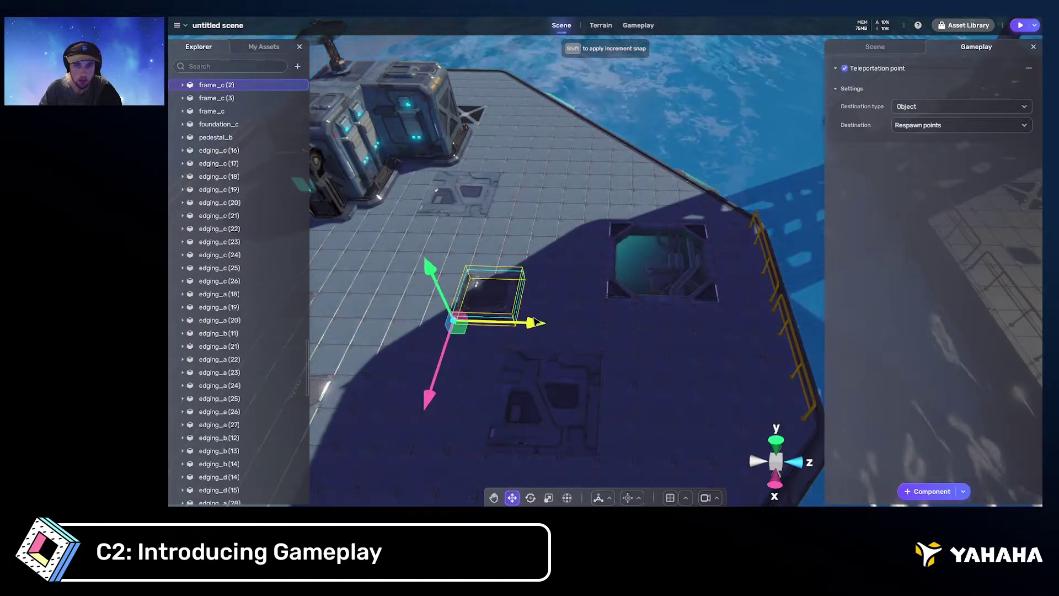
pyautogui.moveTo(535, 322); pyautogui.dragTo(778, 318)
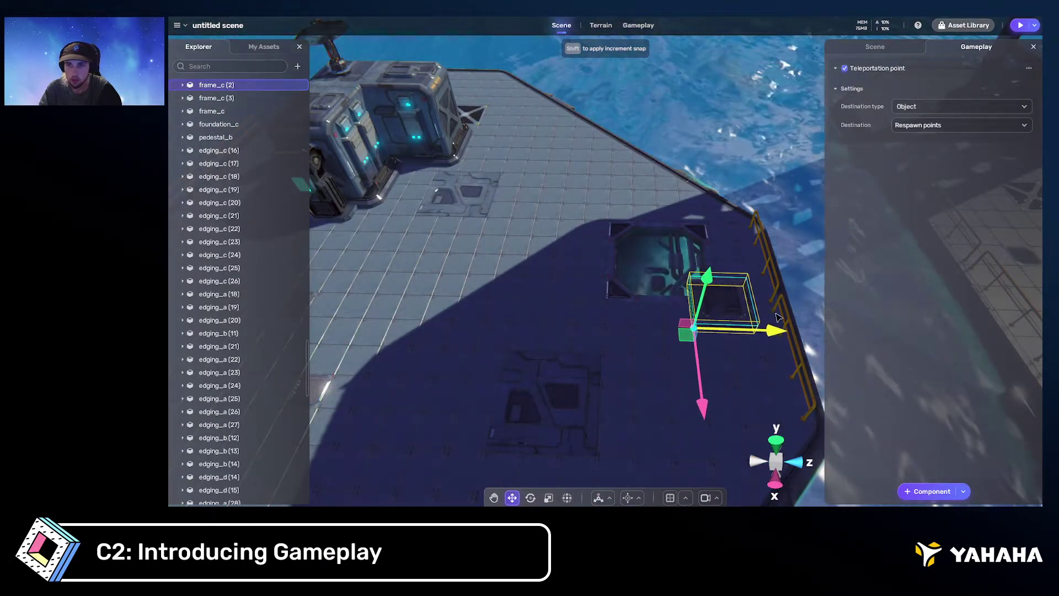
pyautogui.moveTo(778, 317); pyautogui.dragTo(706, 301, button='right')
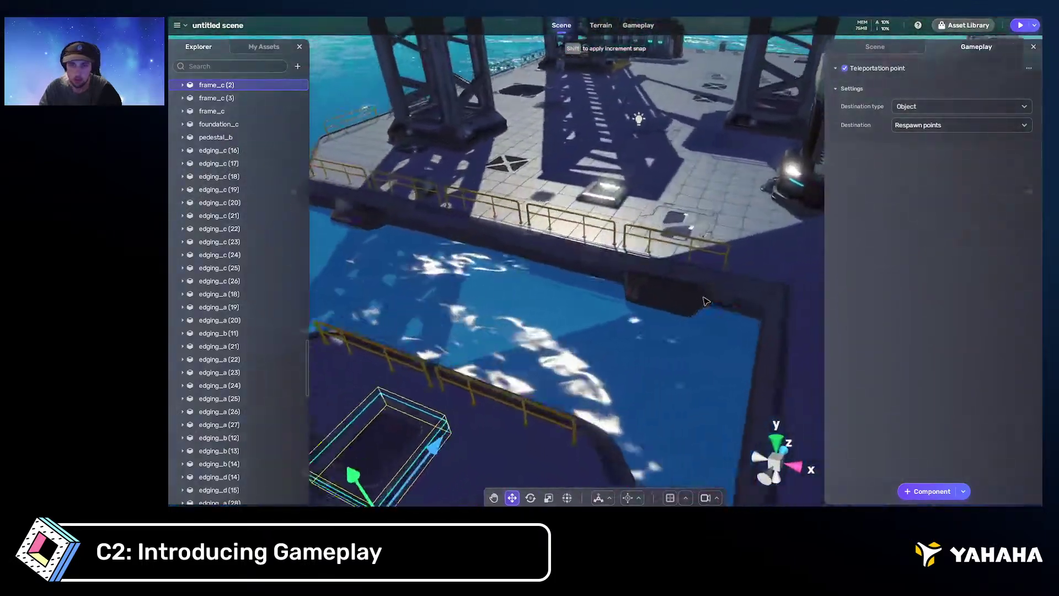
pyautogui.press('f')
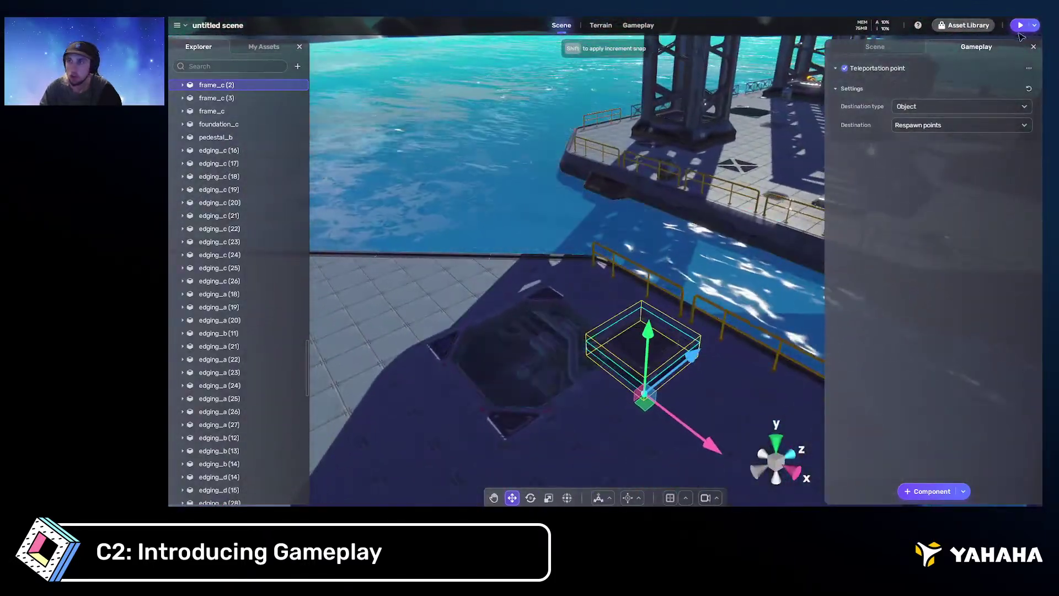
# Rename the platform on the near deck tele_a and the one on the far deck tele_b
pyautogui.moveTo(607, 237); pyautogui.dragTo(634, 224, button='right')
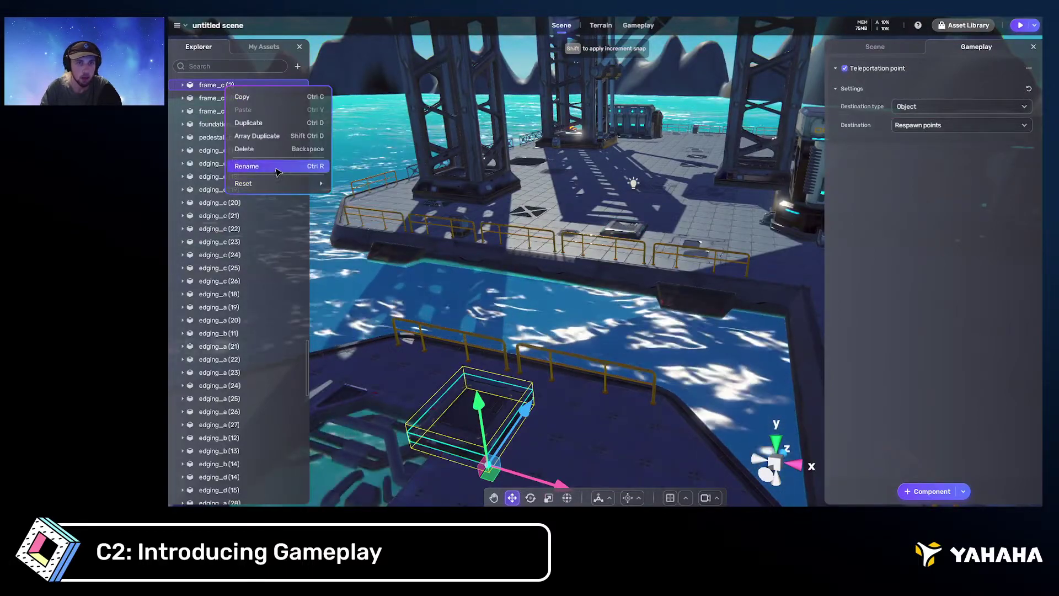
pyautogui.click(277, 169)
pyautogui.write('tele')
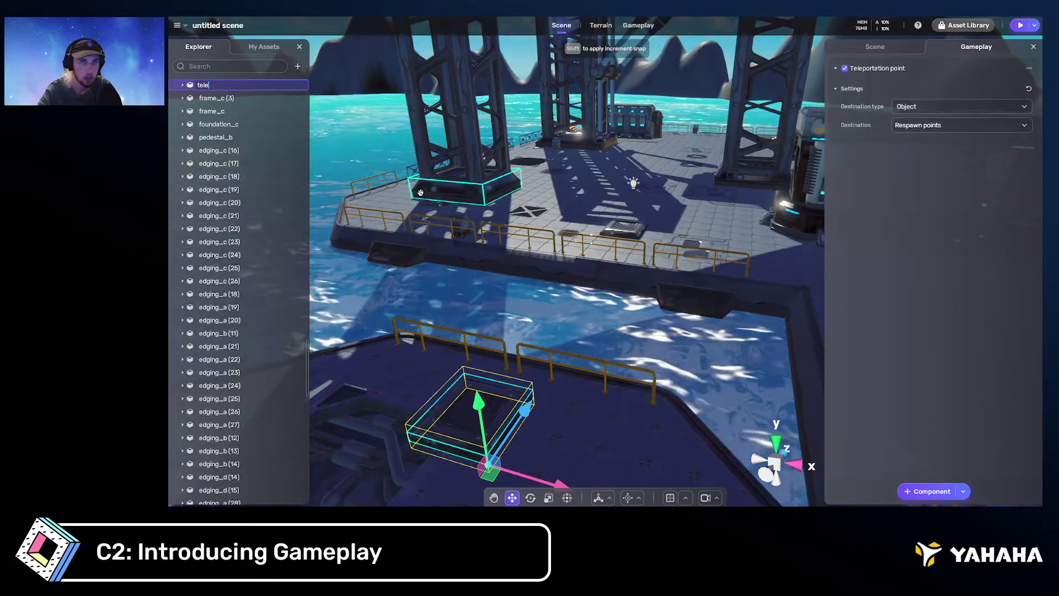
pyautogui.write('_a')
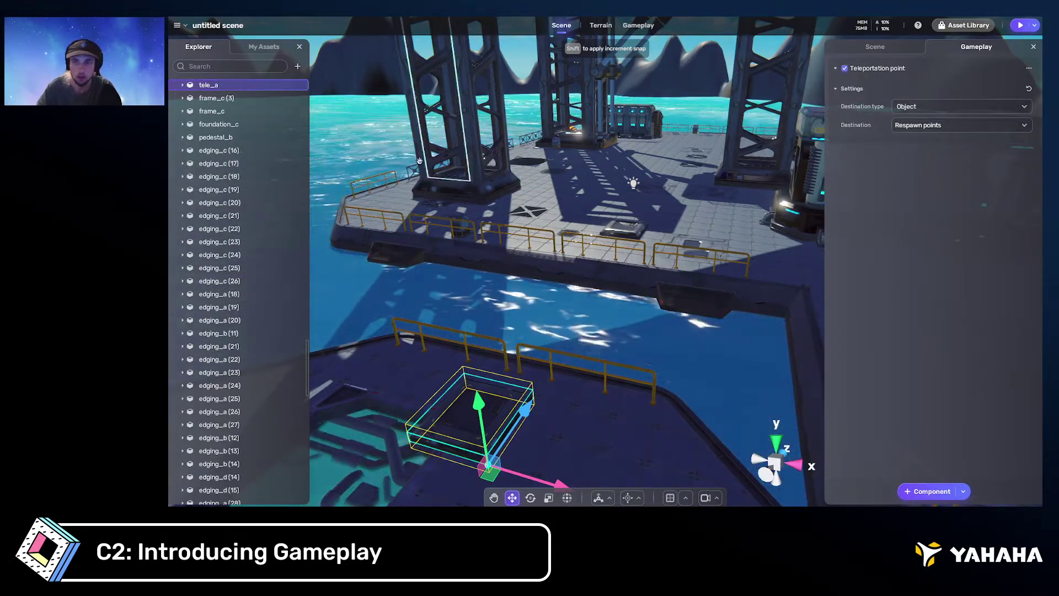
pyautogui.click(627, 228)
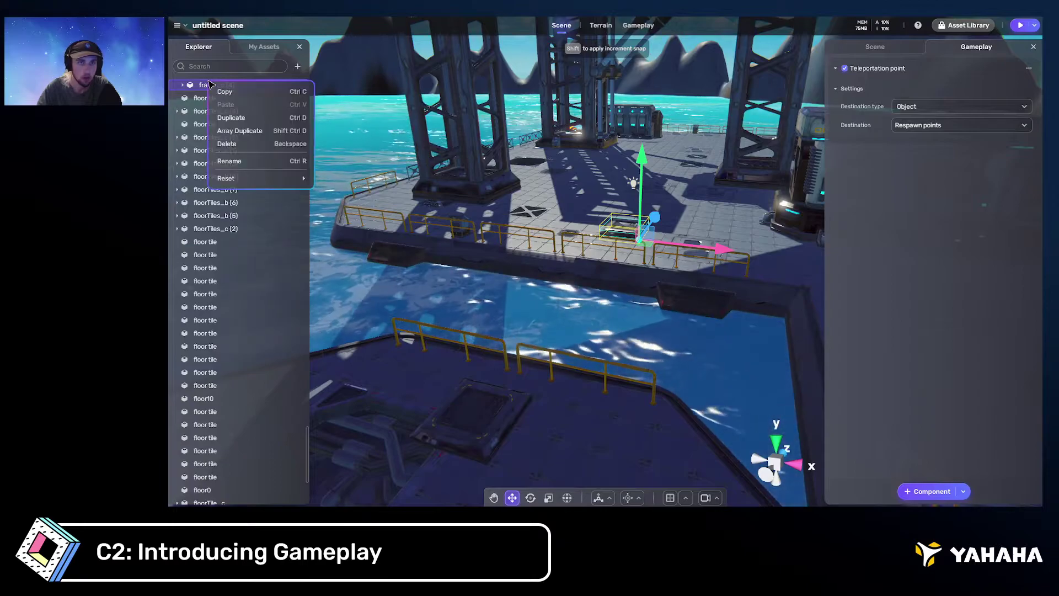
pyautogui.click(235, 158)
pyautogui.write('tele_b')
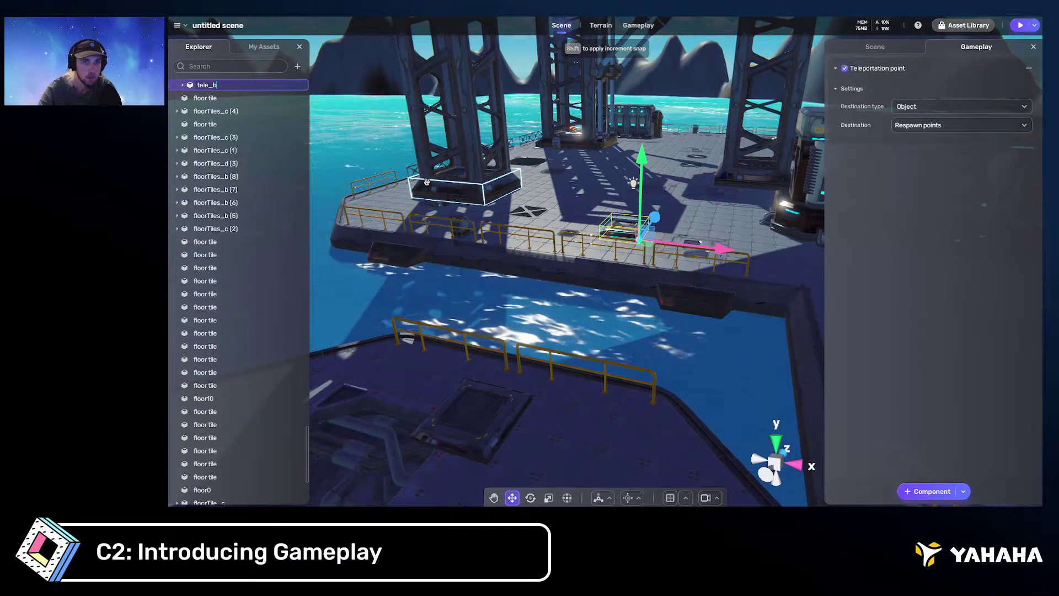
# Link the two platforms by setting tele_a's teleportation destination to tele_b and tele_b's destination to tele_a
pyautogui.click(504, 405)
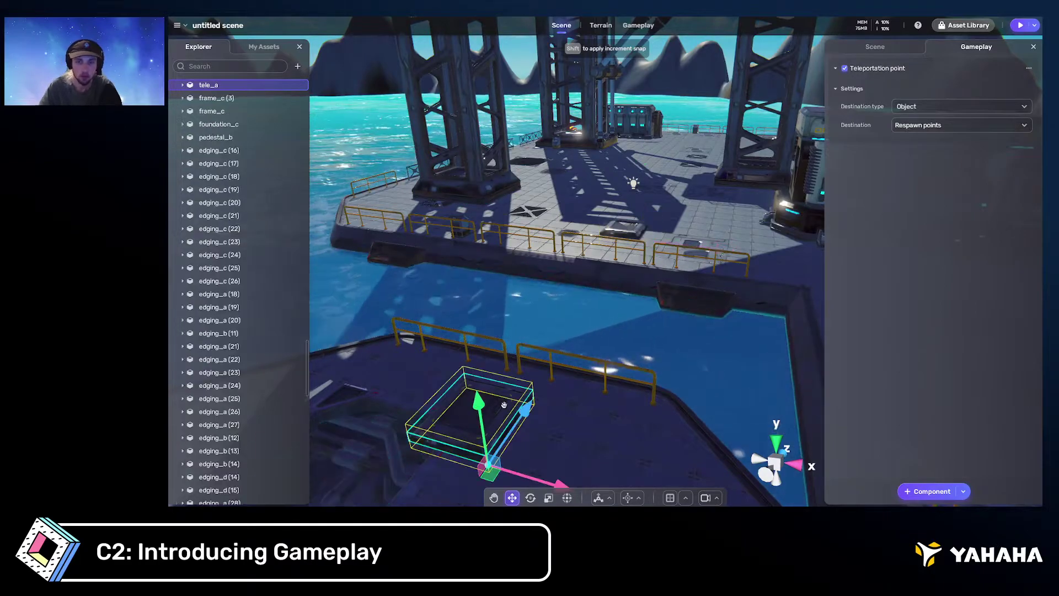
pyautogui.click(959, 127)
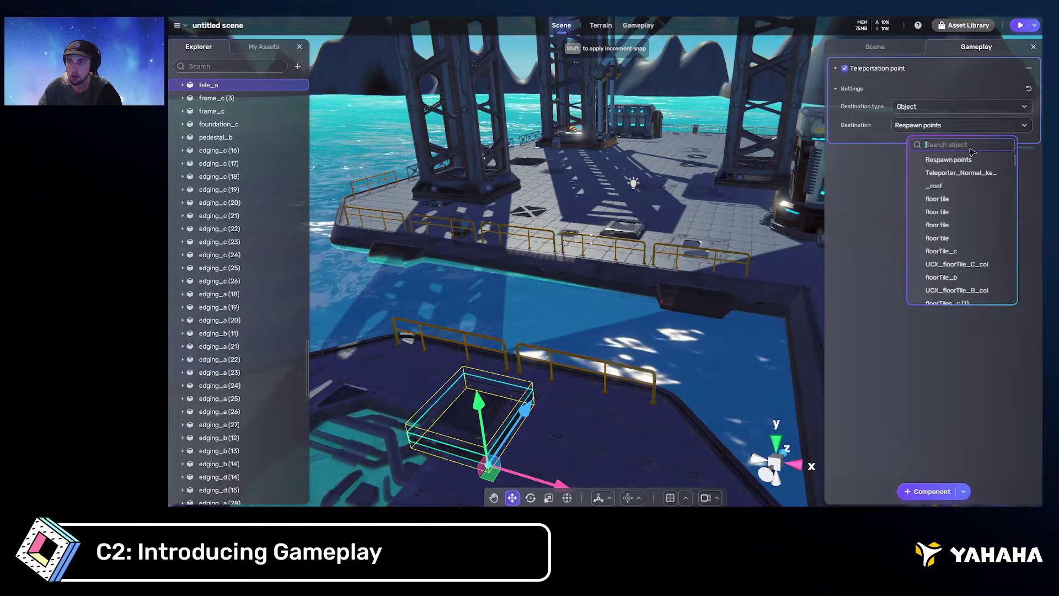
pyautogui.write('tele_')
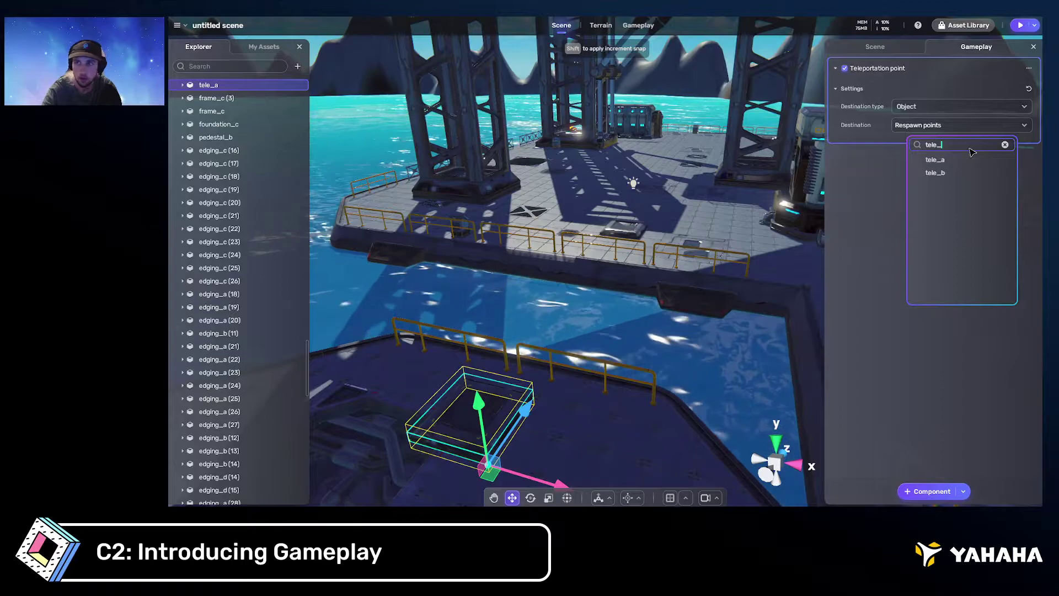
pyautogui.click(950, 174)
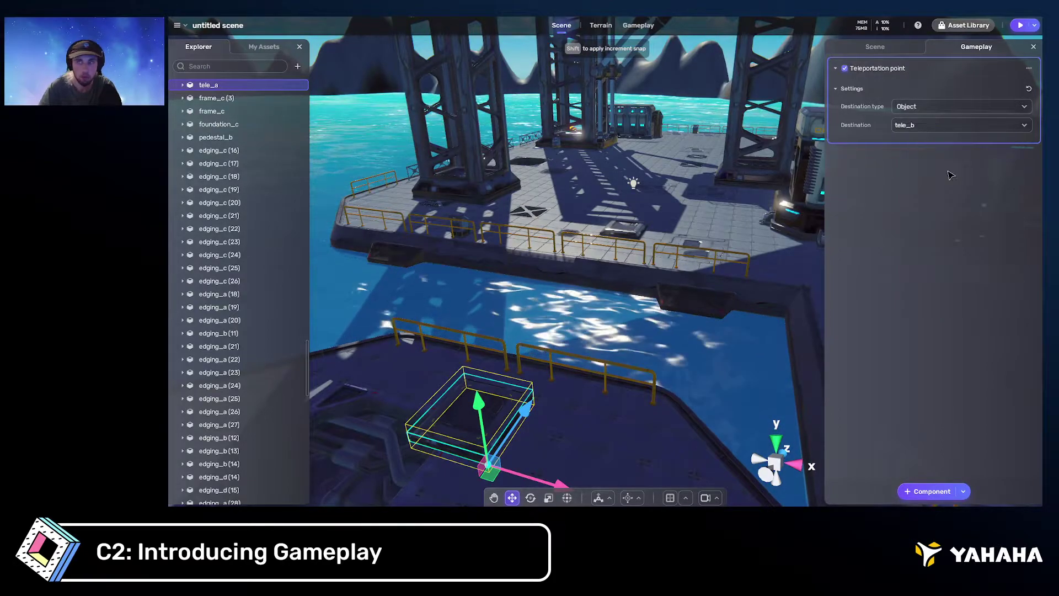
pyautogui.click(618, 230)
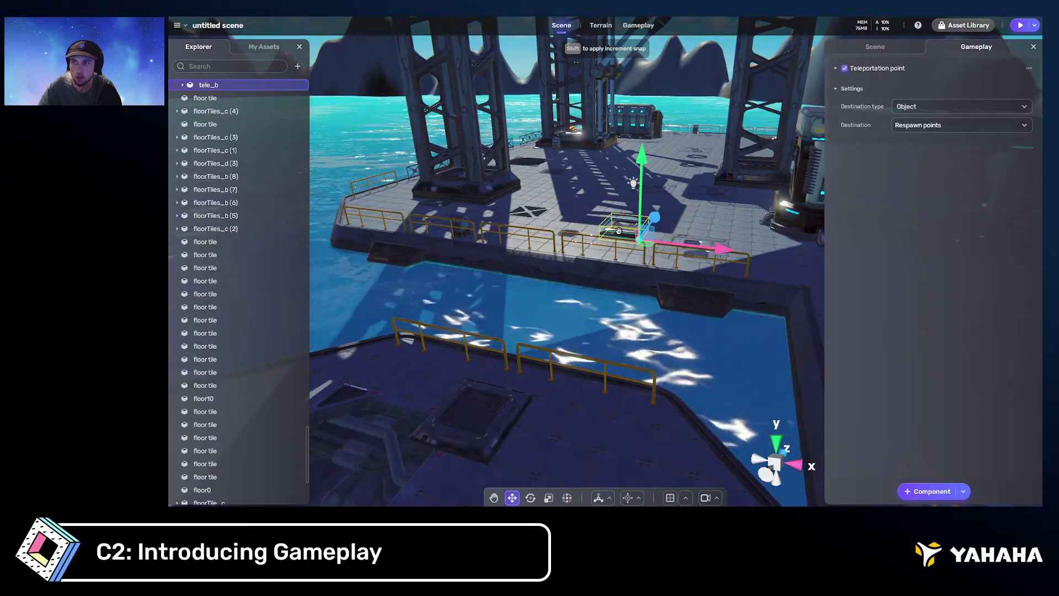
pyautogui.click(948, 127)
pyautogui.write('tele_a')
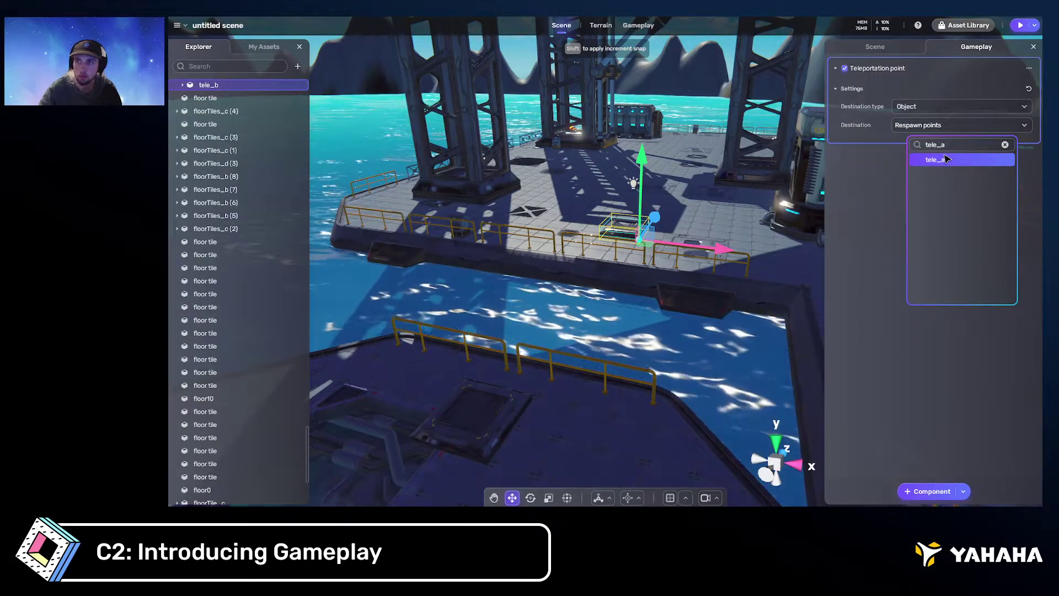
pyautogui.click(945, 159)
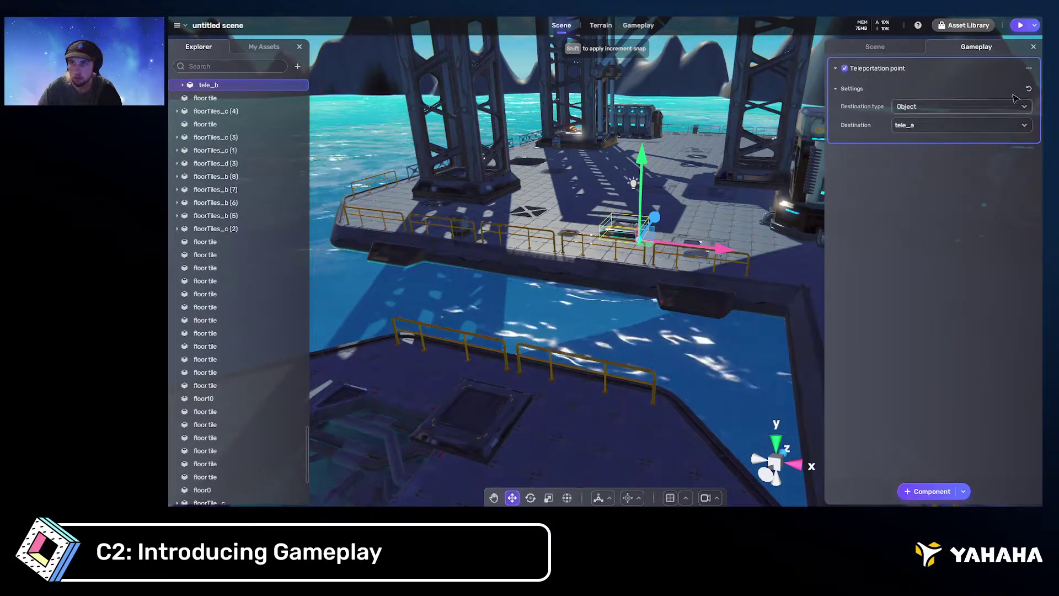
# Play the scene, run the character on and off the near platform to test the linked teleportation, and exit play mode
pyautogui.click(1035, 26)
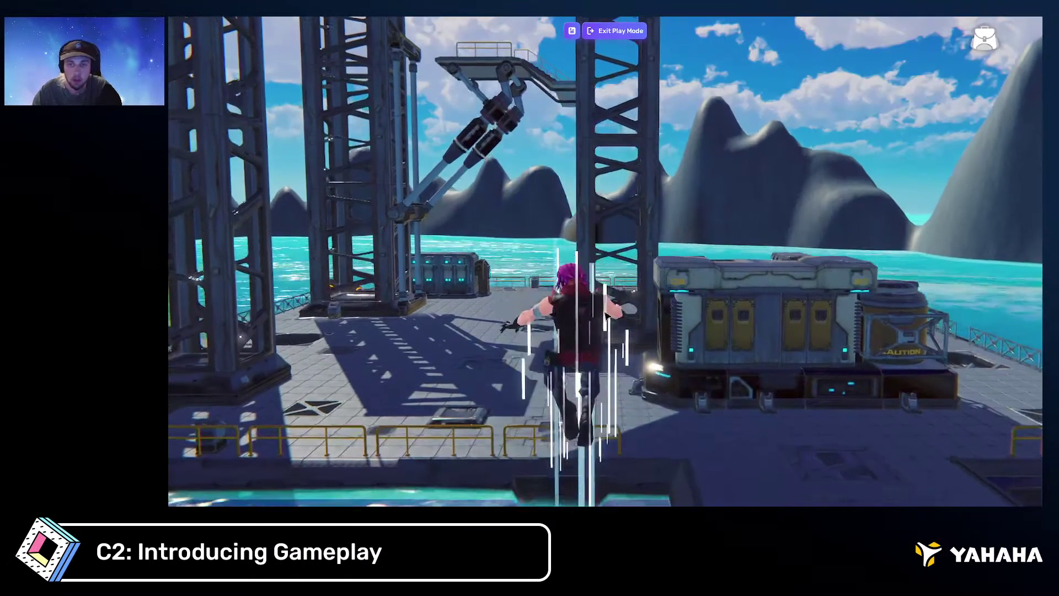
pyautogui.press('w')
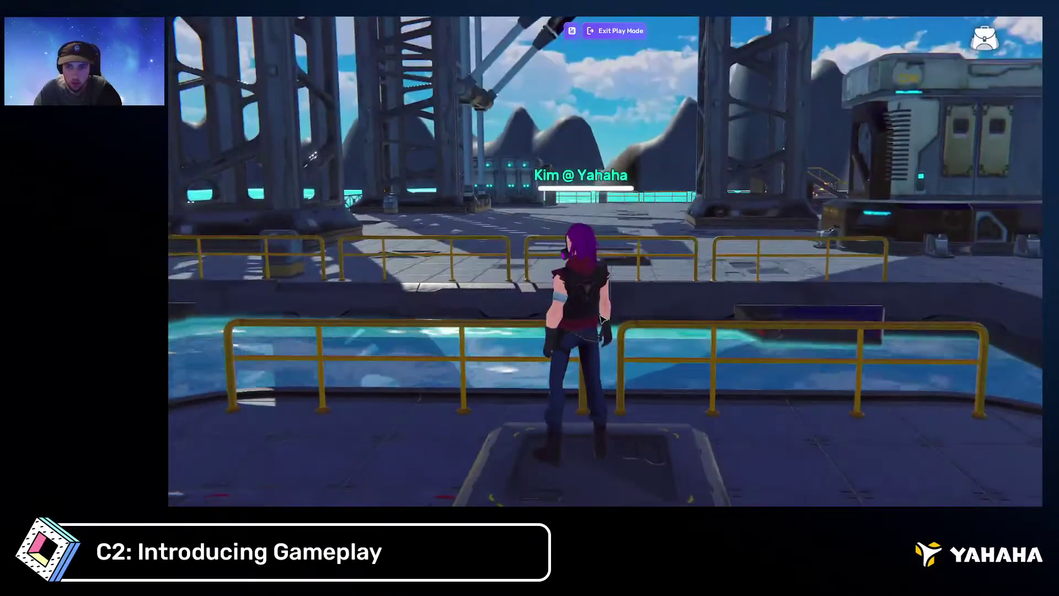
pyautogui.moveTo(601, 319); pyautogui.dragTo(331, 327, button='right')
pyautogui.press('d')
pyautogui.press('s')
pyautogui.press('a')
pyautogui.press('w')
pyautogui.press('d')
pyautogui.press('a')
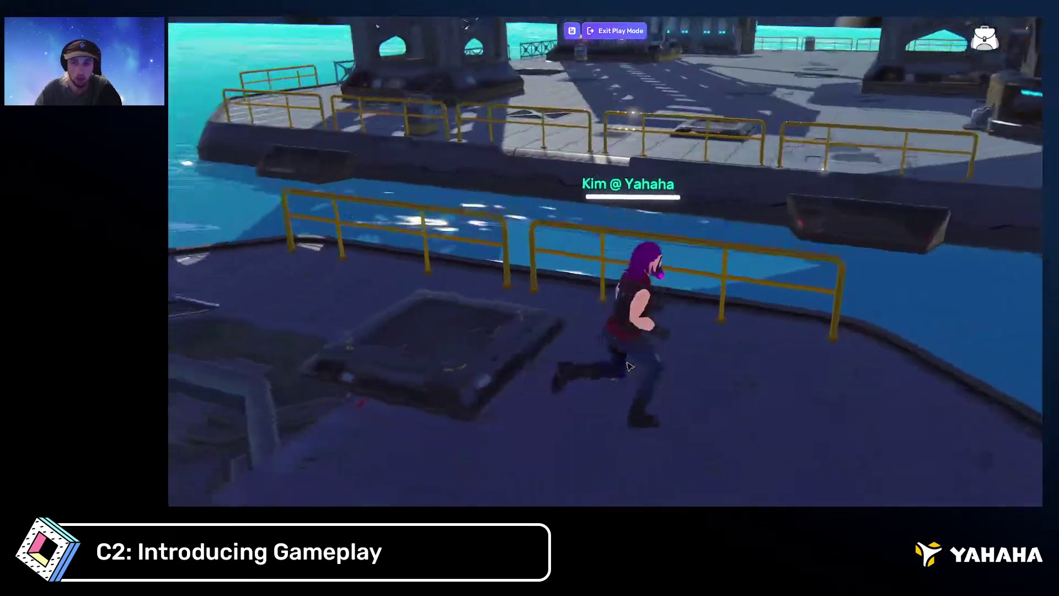
pyautogui.moveTo(630, 366)
pyautogui.mouseDown(button='right')
pyautogui.moveTo(609, 360)
pyautogui.moveTo(599, 371)
pyautogui.moveTo(676, 360)
pyautogui.moveTo(631, 358)
pyautogui.mouseUp(button='right')
pyautogui.press('s')
pyautogui.press('w')
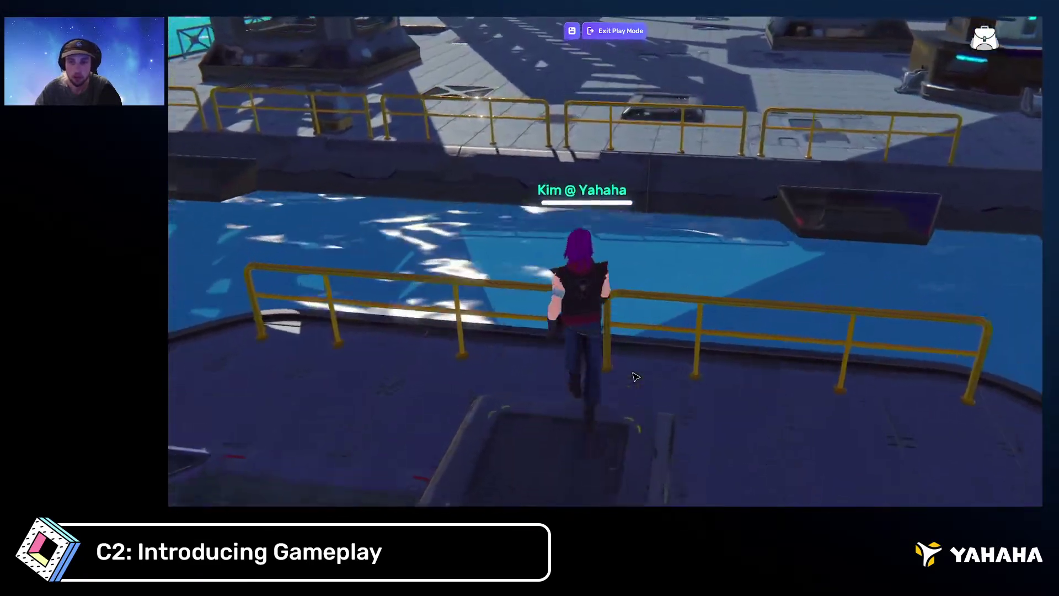
pyautogui.press('s')
pyautogui.moveTo(635, 376); pyautogui.dragTo(577, 365, button='right')
pyautogui.press('s')
pyautogui.click(620, 32)
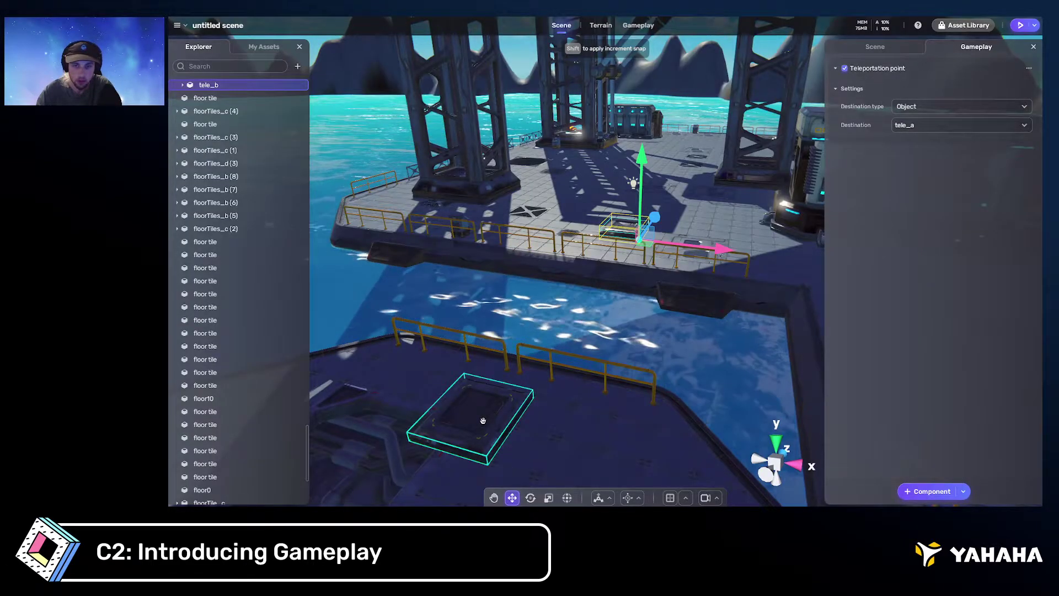
# Select tele_a and examine its child collision object in the hierarchy and its pivot position on the near deck
pyautogui.click(489, 467)
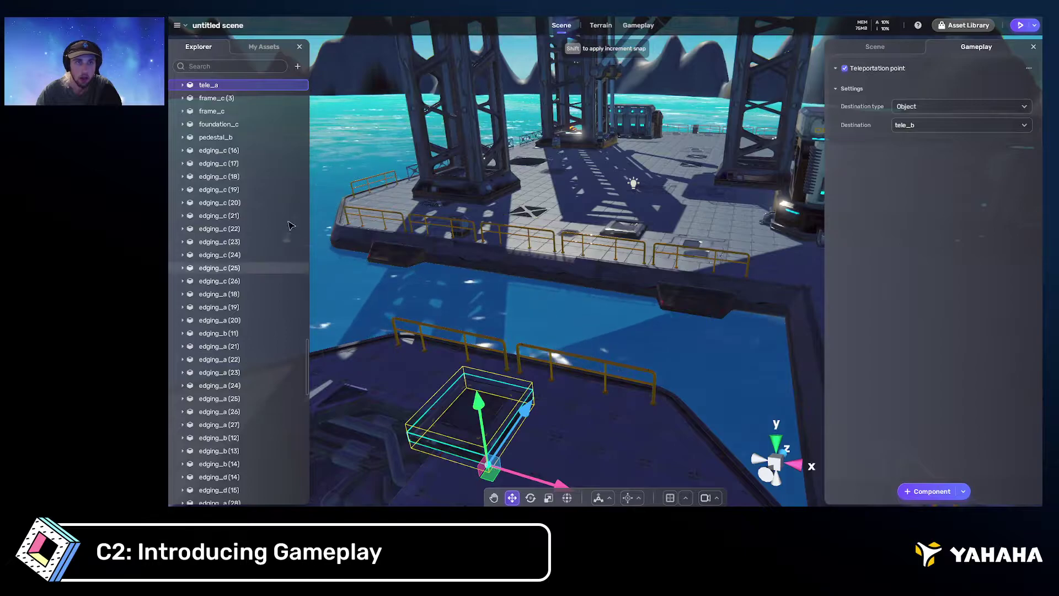
pyautogui.click(182, 84)
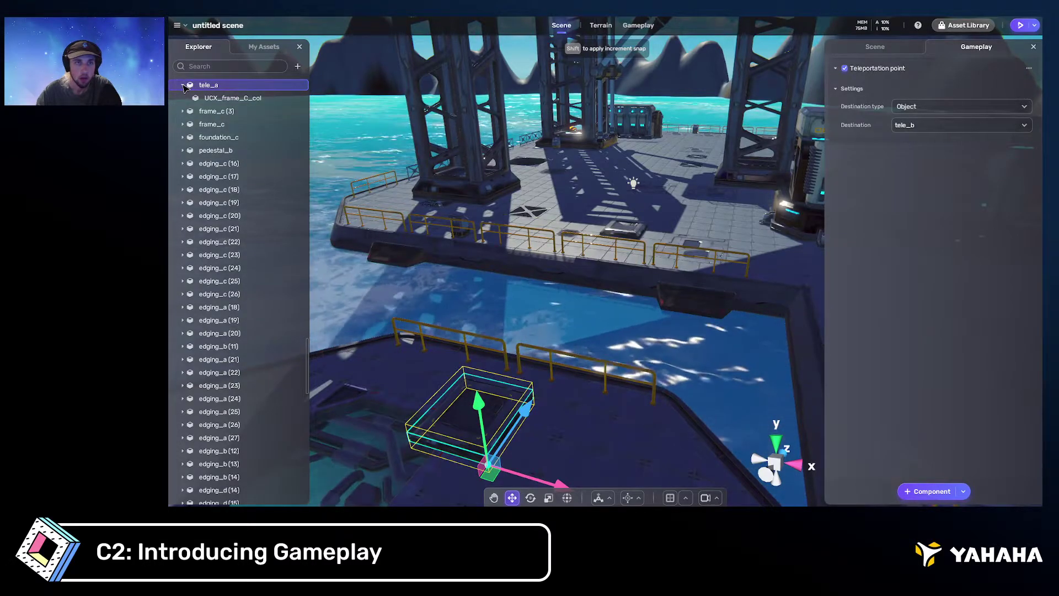
pyautogui.click(214, 99)
pyautogui.click(208, 86)
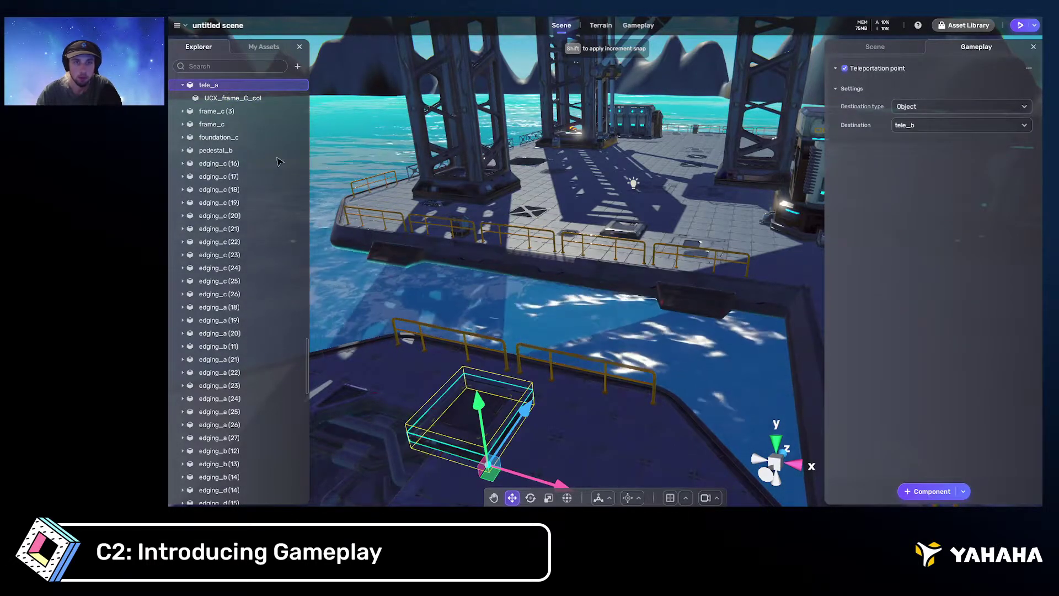
pyautogui.scroll(3, 231, 166)
pyautogui.scroll(-2, 234, 165)
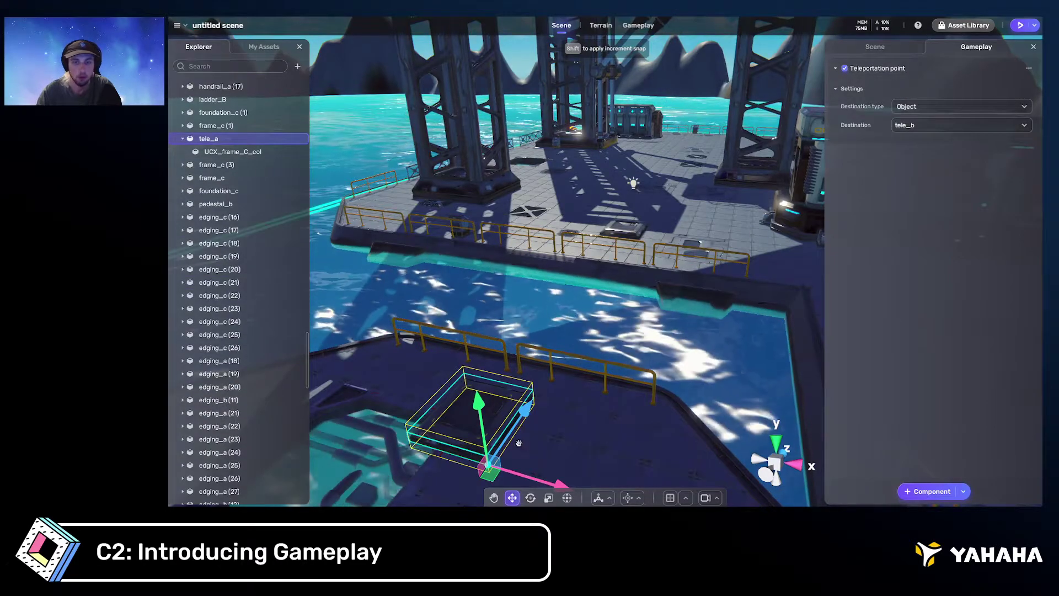
pyautogui.moveTo(550, 421); pyautogui.dragTo(611, 402, button='middle')
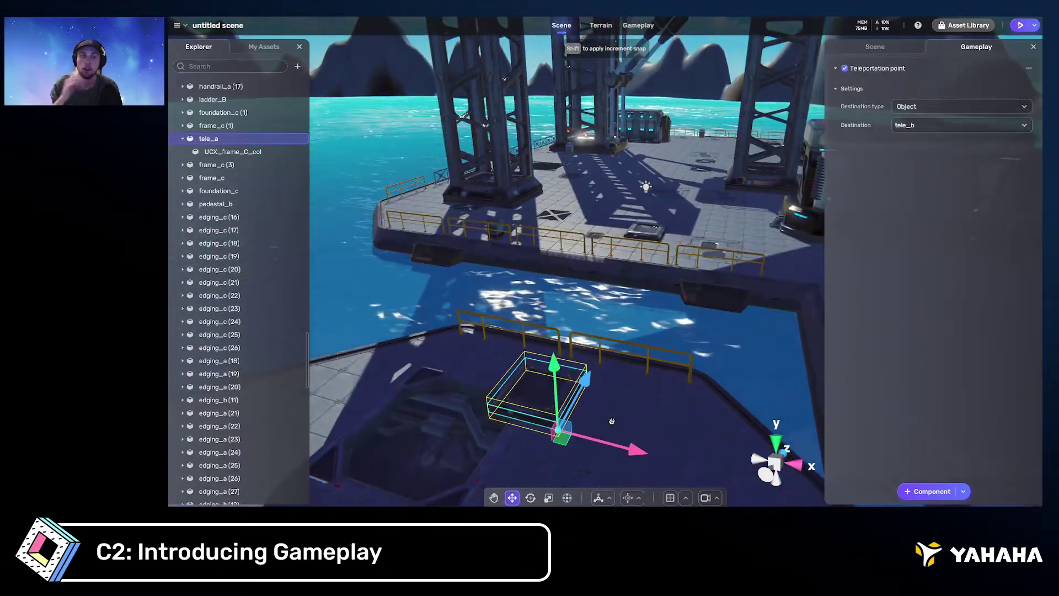
# Create an empty object at the tele_a platform and nest tele_a under it as a child
pyautogui.click(295, 67)
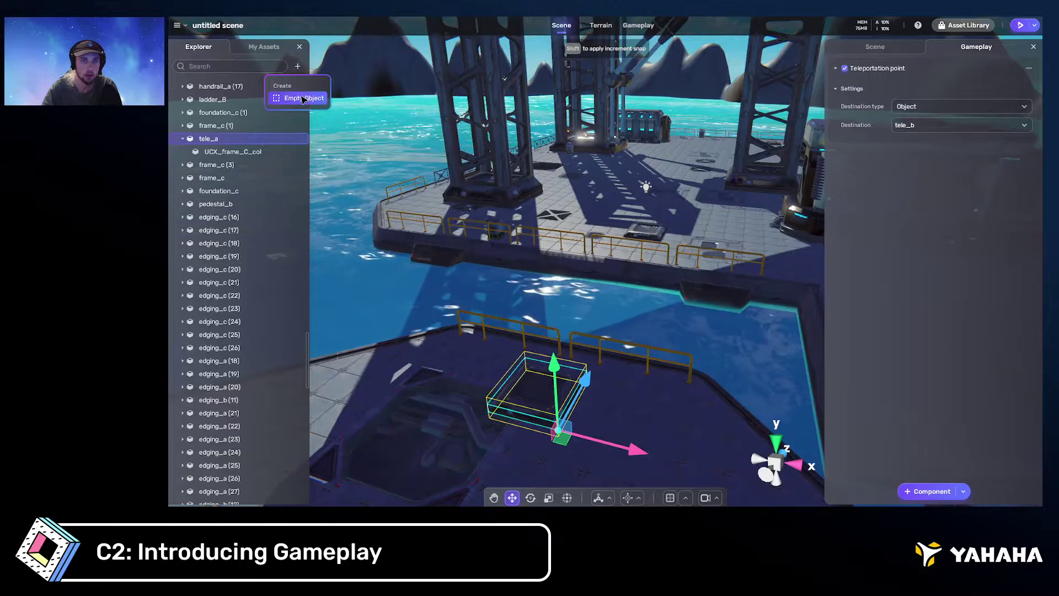
pyautogui.click(286, 93)
pyautogui.moveTo(228, 115); pyautogui.dragTo(213, 179)
pyautogui.scroll(4, 213, 182)
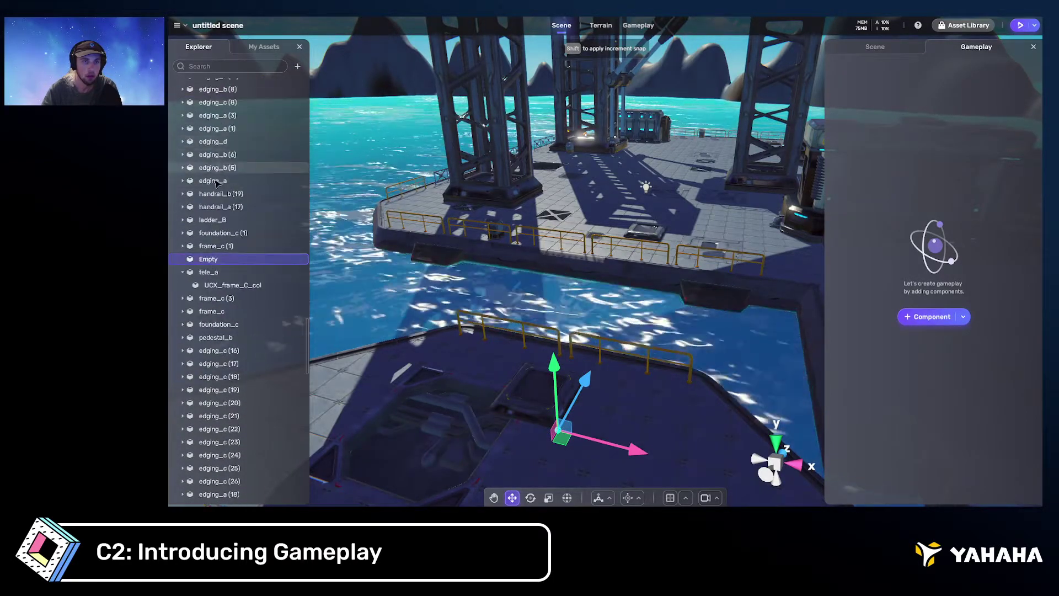
pyautogui.moveTo(210, 272); pyautogui.dragTo(214, 260)
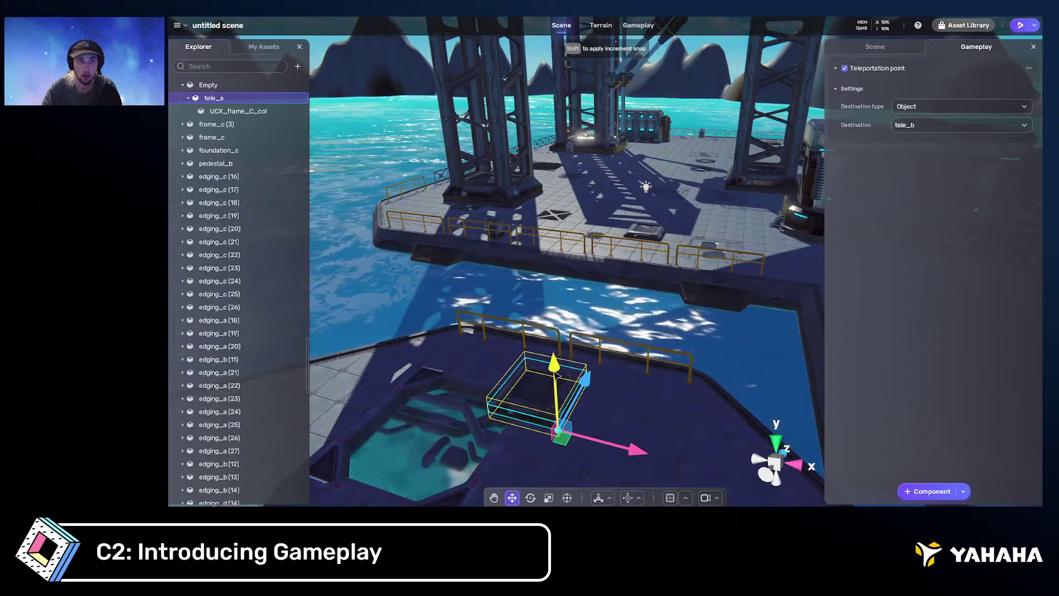
pyautogui.click(243, 85)
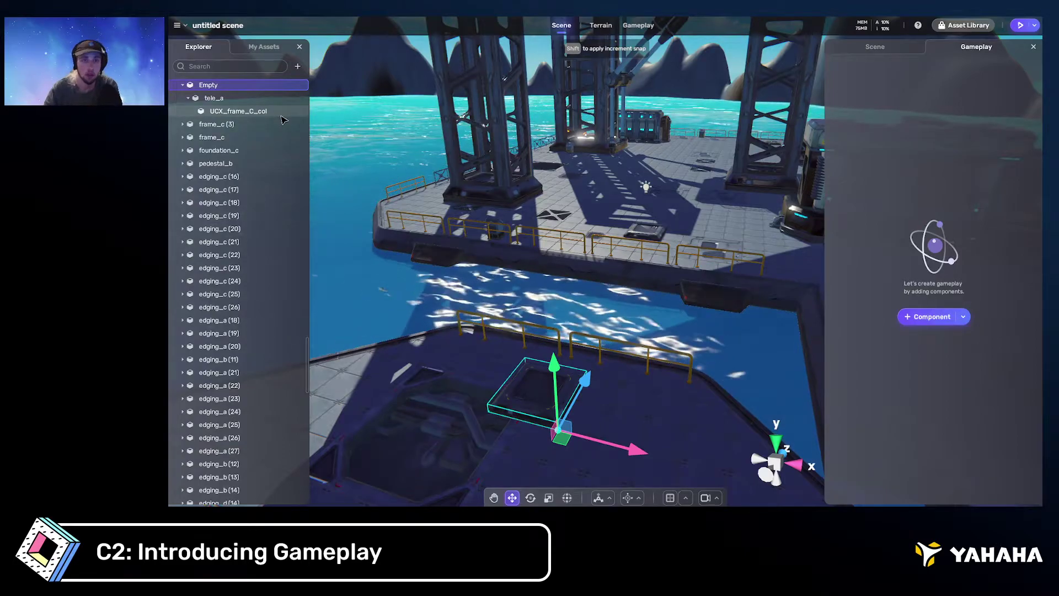
pyautogui.click(265, 97)
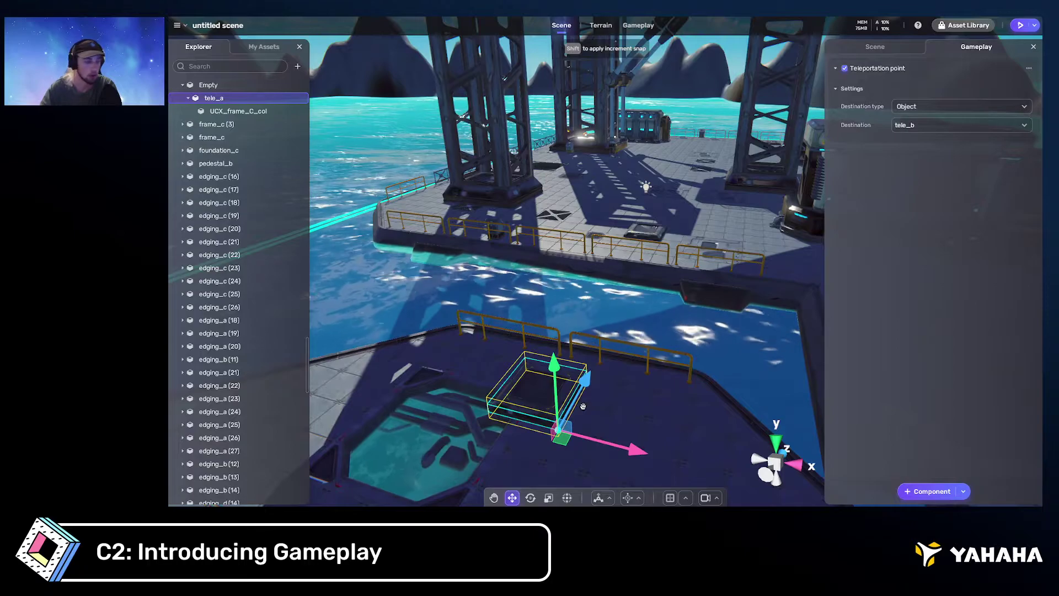
# Rename the nested tele_a platform as pad and its parent Empty object as tele_a
pyautogui.moveTo(599, 468); pyautogui.dragTo(651, 430, button='right')
pyautogui.scroll(2, 224, 143)
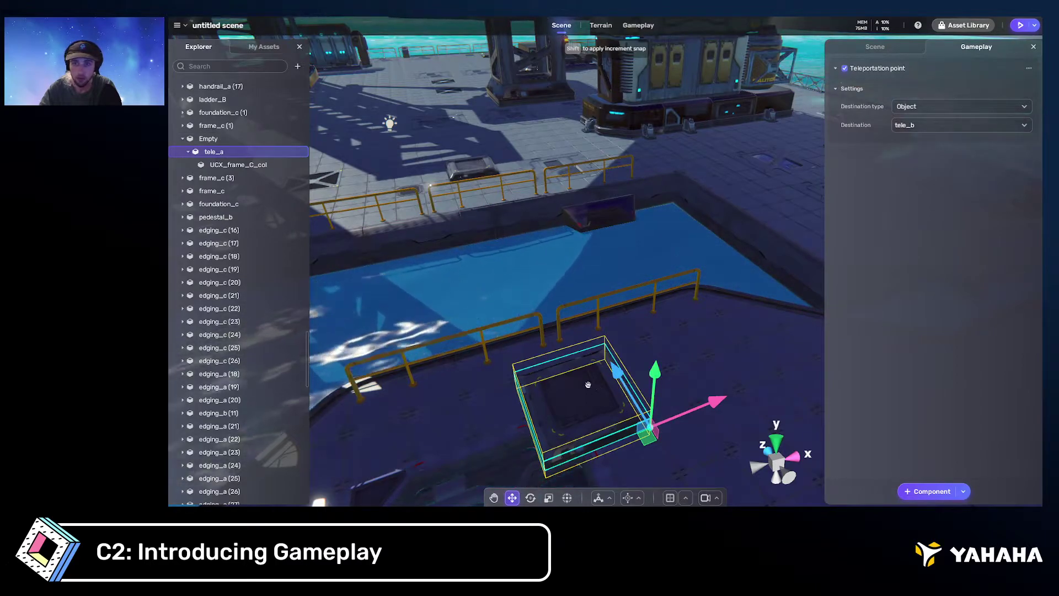
pyautogui.rightClick(220, 155)
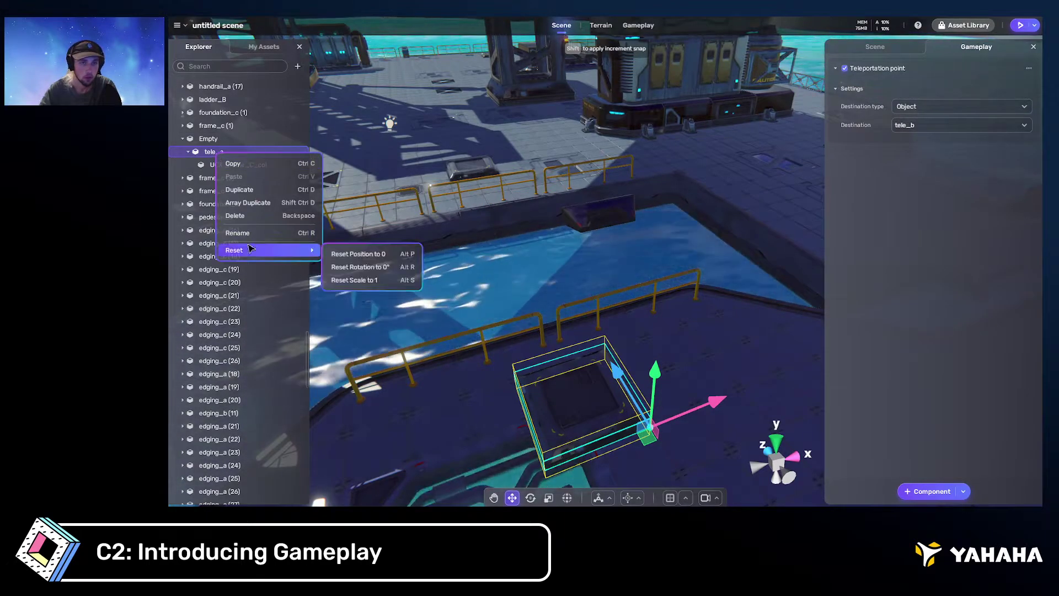
pyautogui.press('Escape')
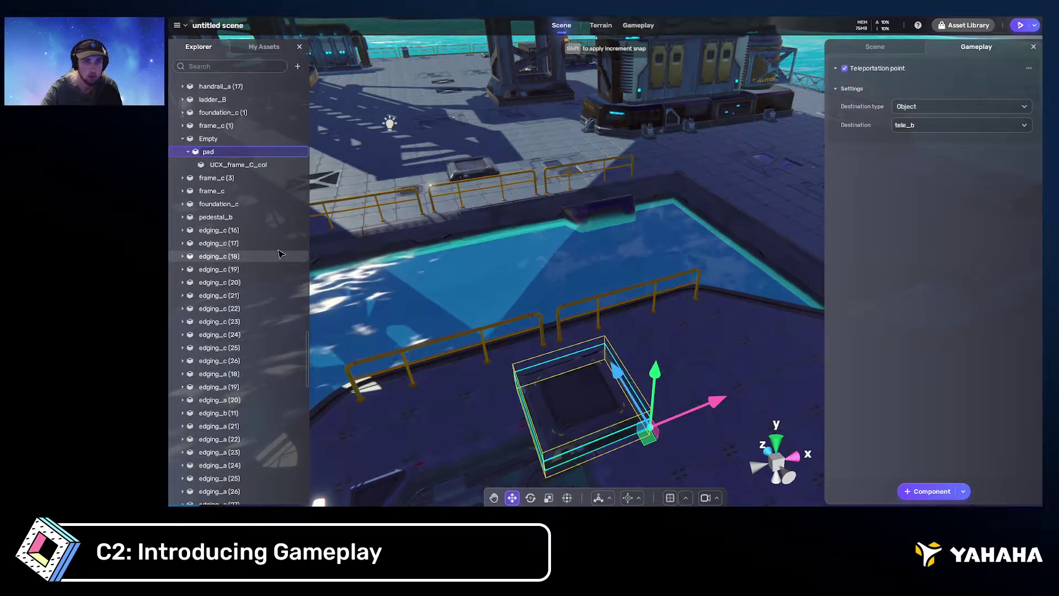
pyautogui.click(209, 139)
pyautogui.rightClick(209, 139)
pyautogui.press('Escape')
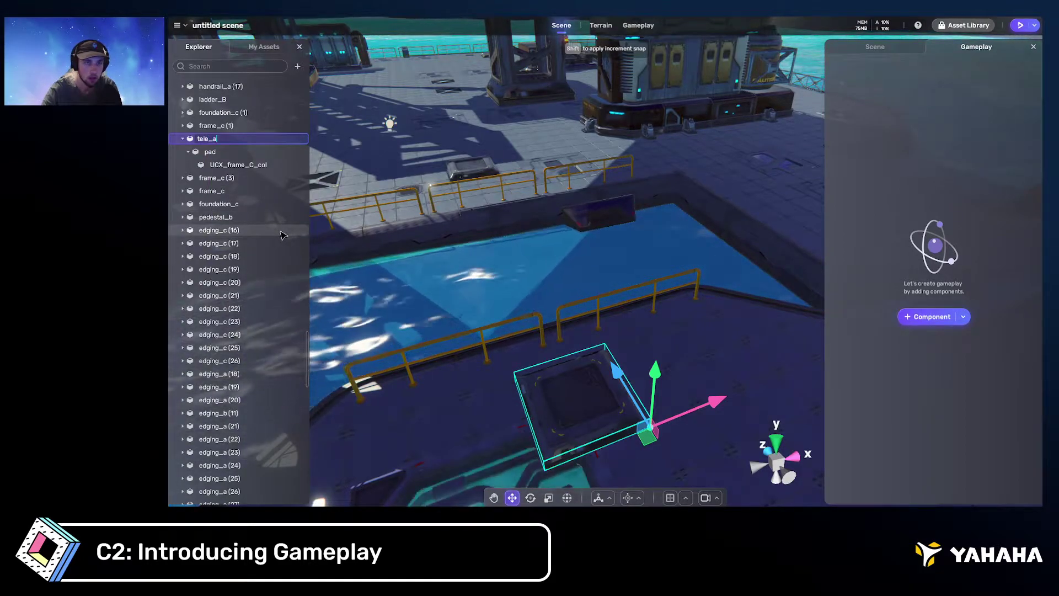
pyautogui.press('Return')
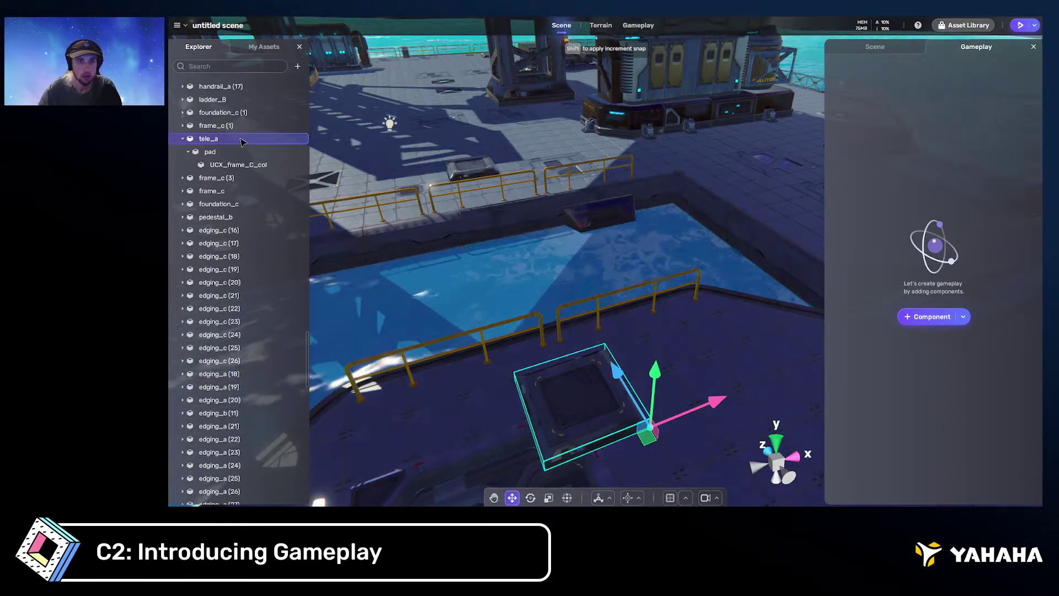
# Add a teleport point component to the parent tele_a and set its destination object to tele_b
pyautogui.click(942, 318)
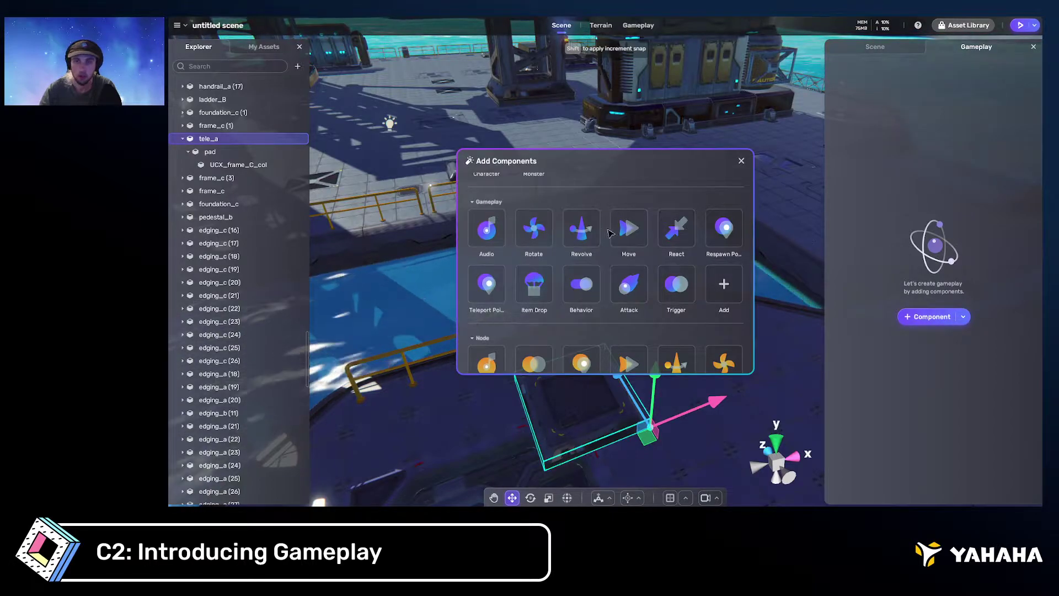
pyautogui.click(487, 284)
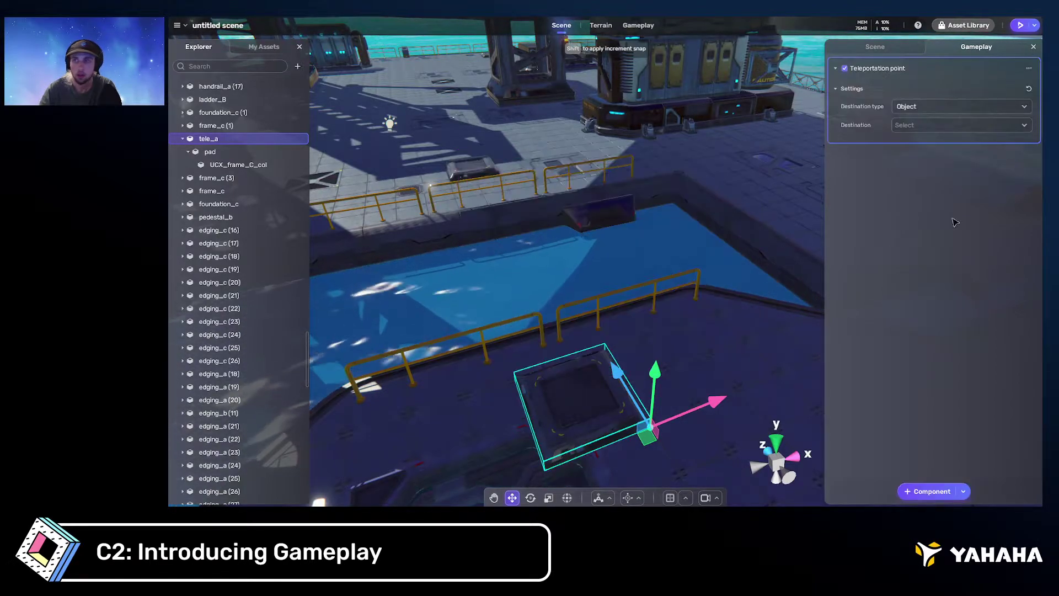
pyautogui.click(945, 125)
pyautogui.write('tele_b')
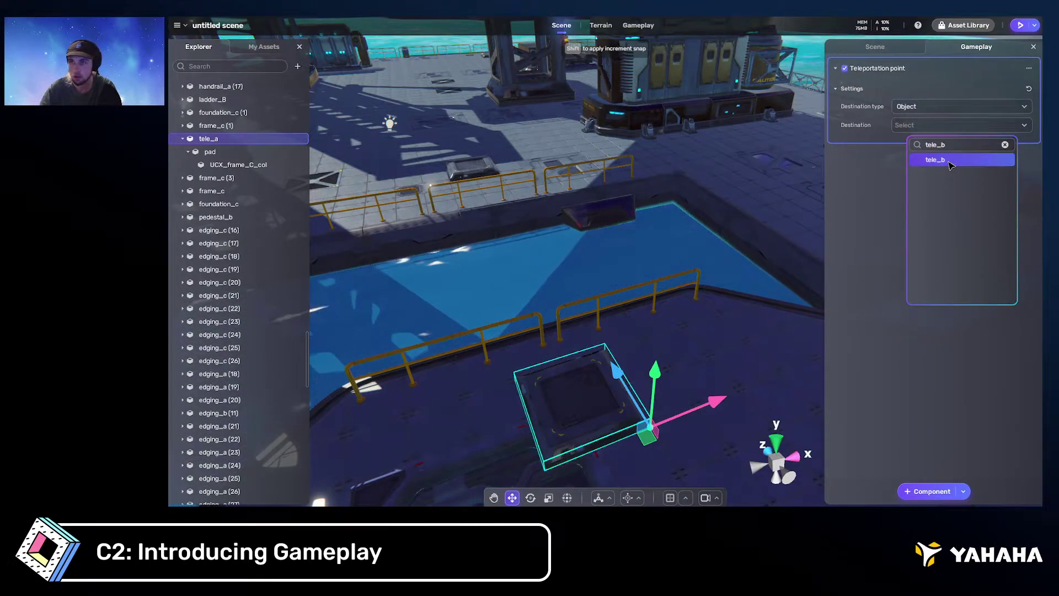
pyautogui.click(959, 160)
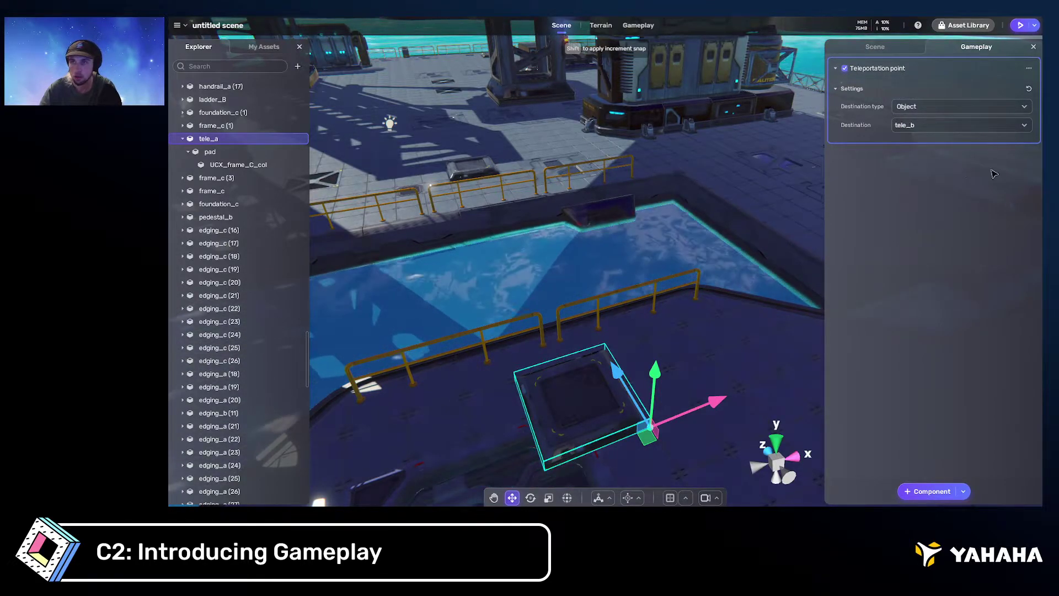
# Remove the Teleportation point component from the pad nested under tele_a
pyautogui.click(203, 152)
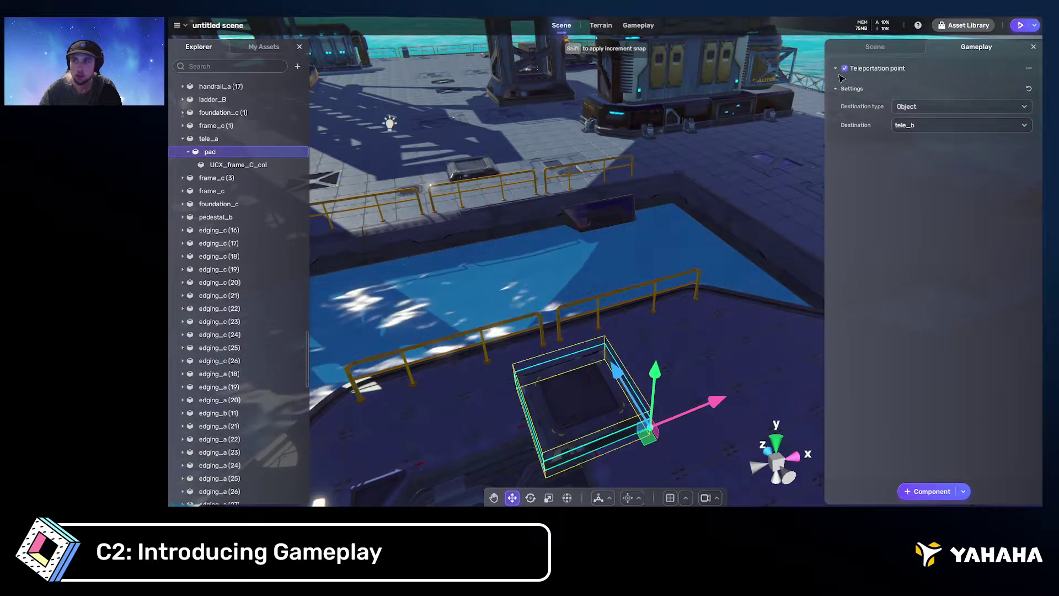
pyautogui.click(1030, 67)
pyautogui.click(990, 113)
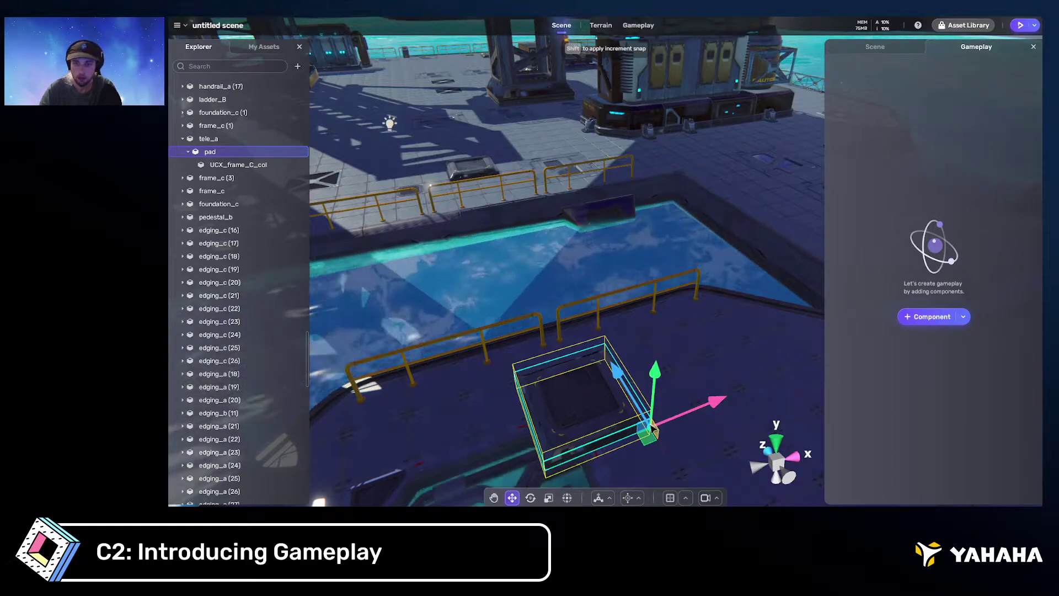
# Move the pad horizontally across the deck so that its middle lines up with the parent tele_a's pivot
pyautogui.moveTo(648, 435); pyautogui.dragTo(728, 462)
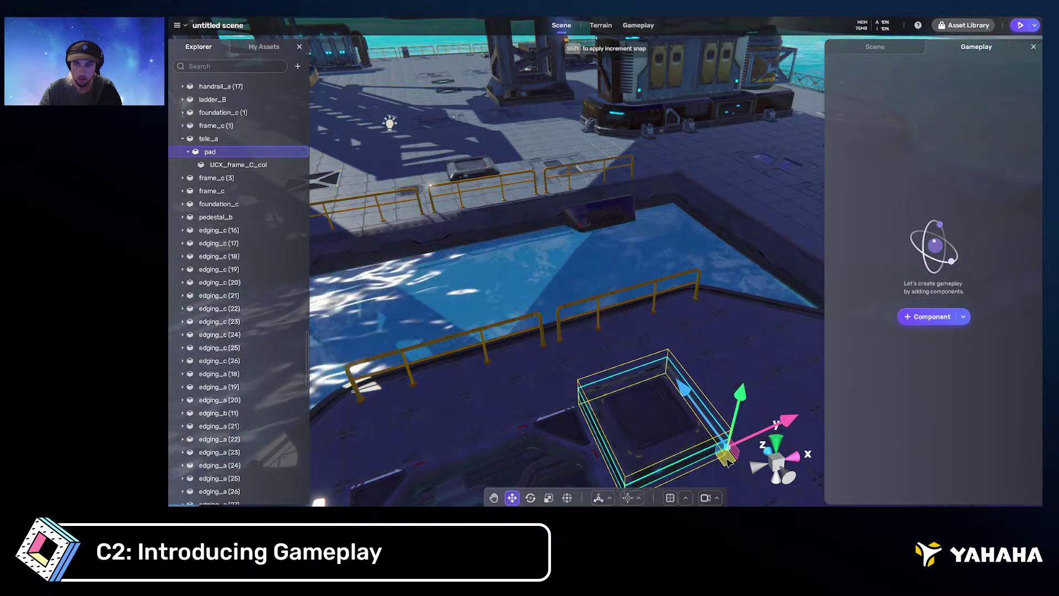
pyautogui.click(208, 140)
pyautogui.moveTo(629, 300); pyautogui.dragTo(522, 324, button='right')
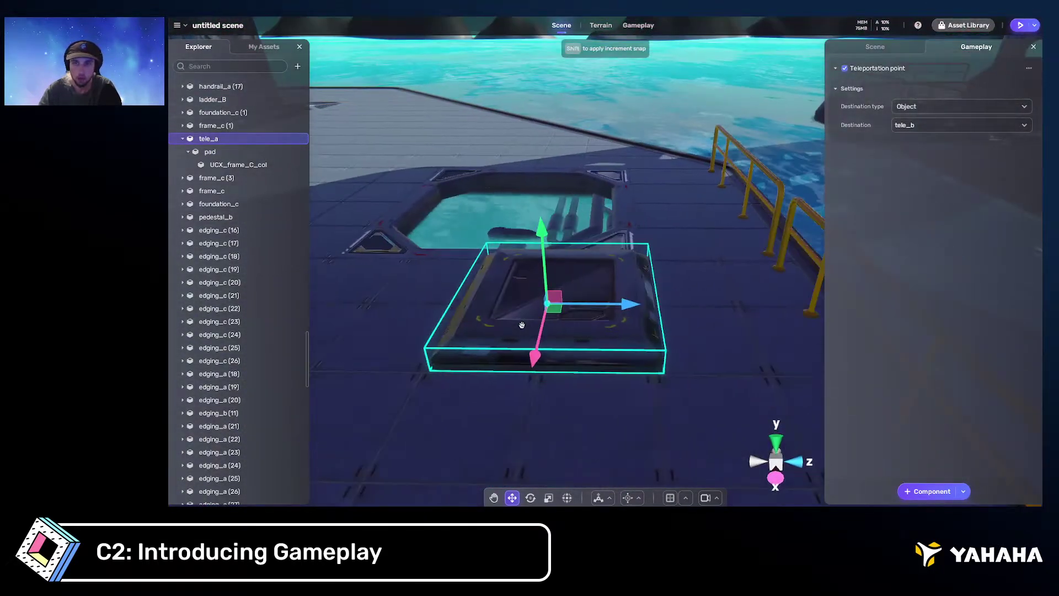
pyautogui.press('a')
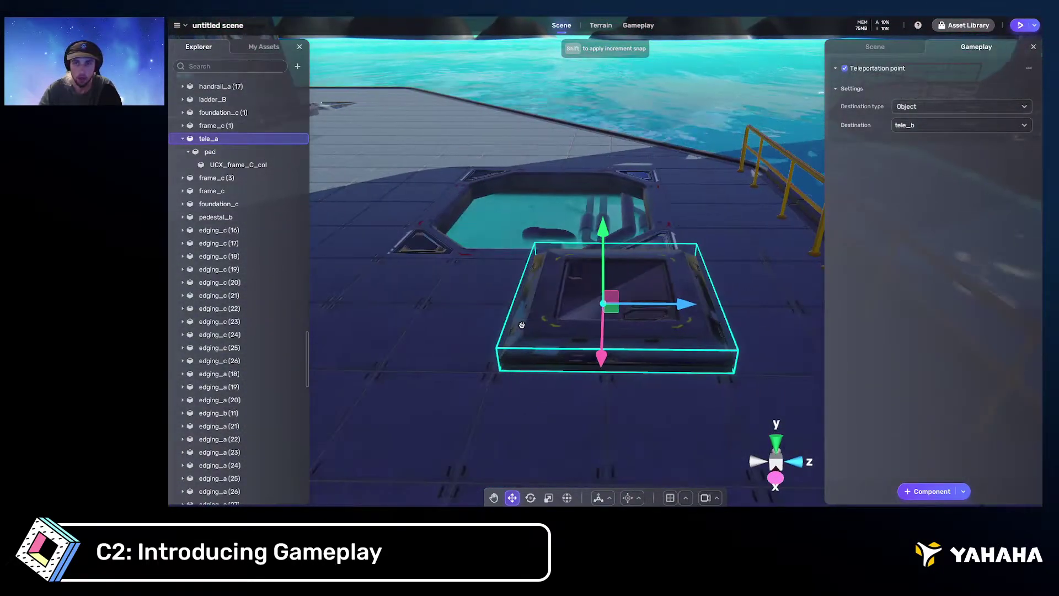
pyautogui.click(230, 154)
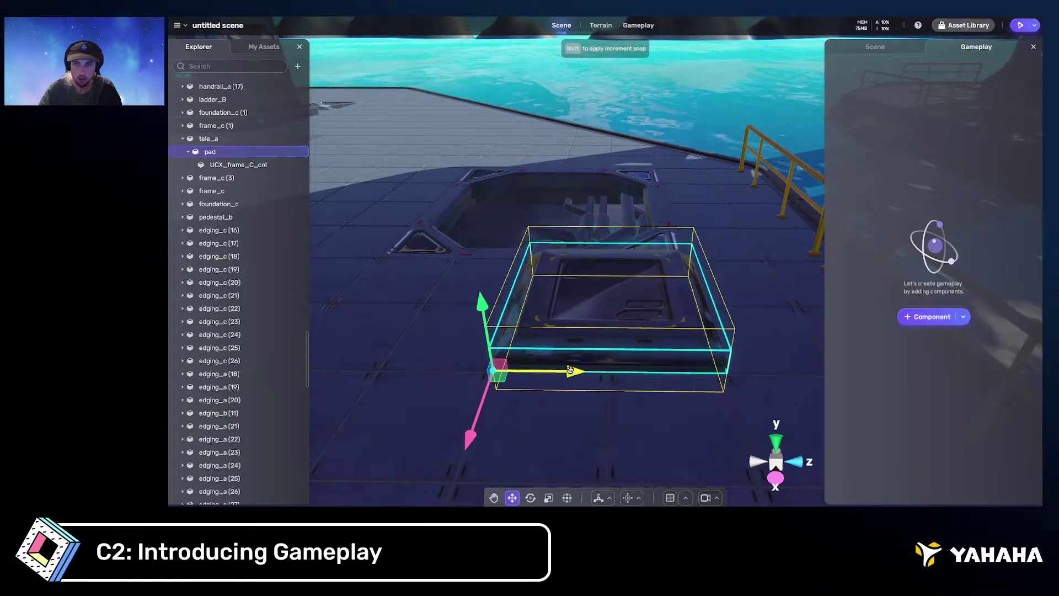
pyautogui.click(209, 138)
pyautogui.moveTo(552, 298); pyautogui.dragTo(581, 323, button='right')
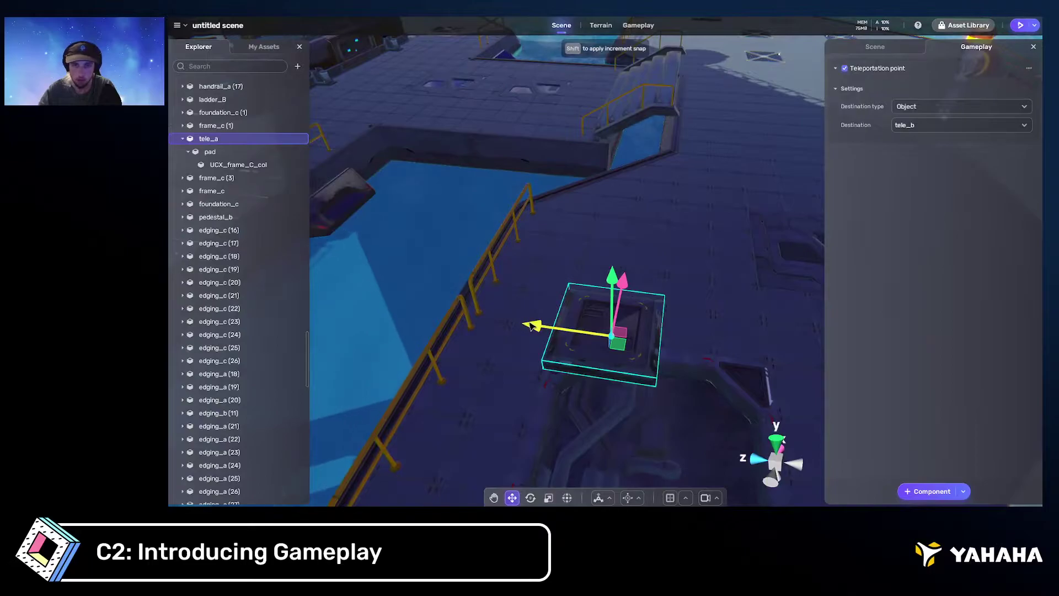
# Set the teleportation destination of tele_b on the far deck to the parent tele_a
pyautogui.moveTo(608, 287); pyautogui.dragTo(513, 282, button='right')
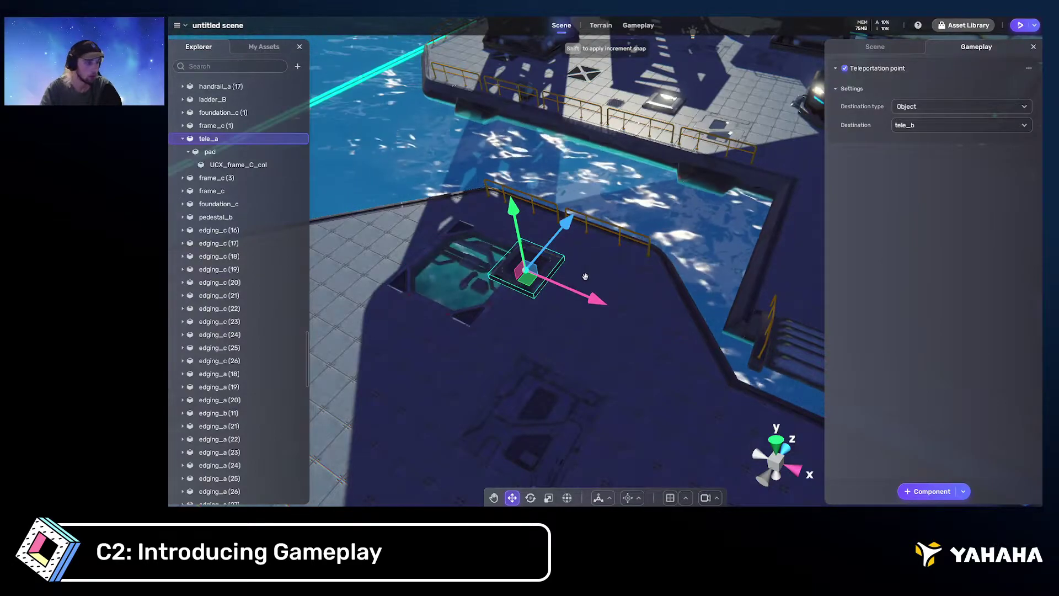
pyautogui.moveTo(585, 277); pyautogui.dragTo(613, 267, button='right')
pyautogui.click(562, 170)
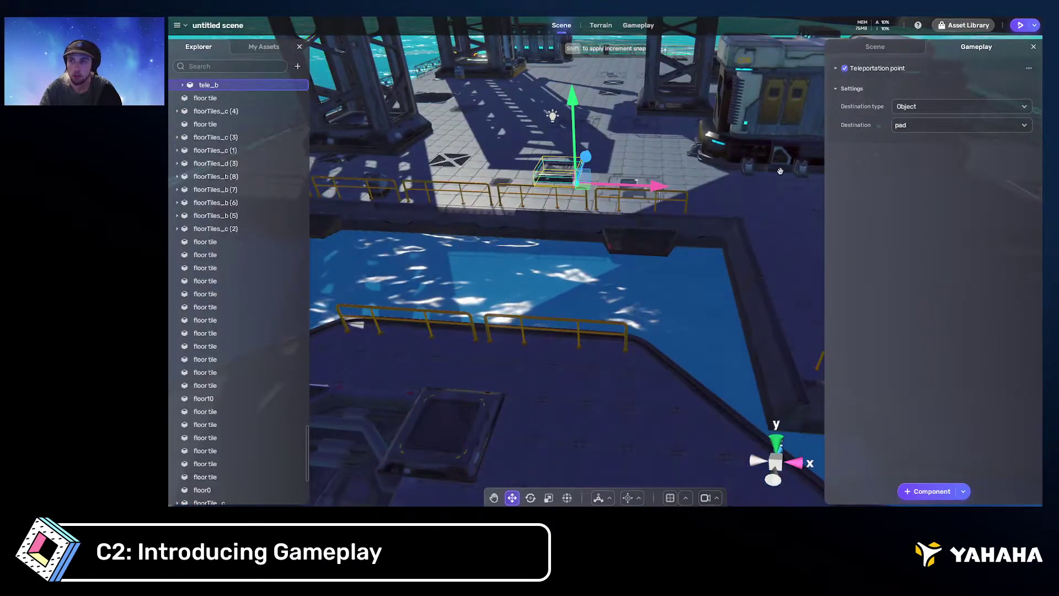
pyautogui.click(913, 128)
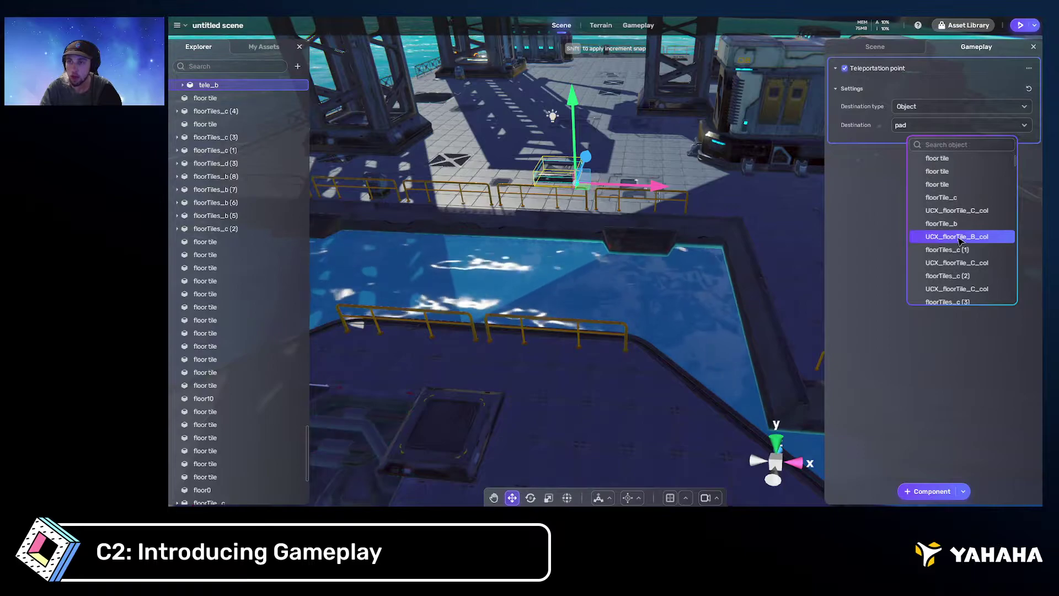
pyautogui.scroll(-2, 957, 209)
pyautogui.write('te')
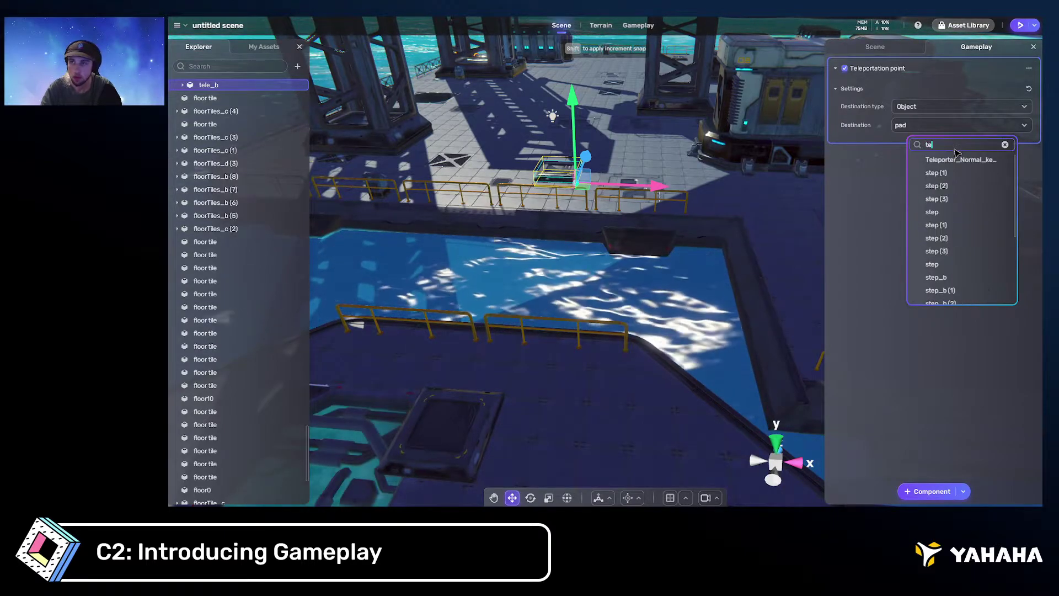
pyautogui.write('le')
pyautogui.click(956, 171)
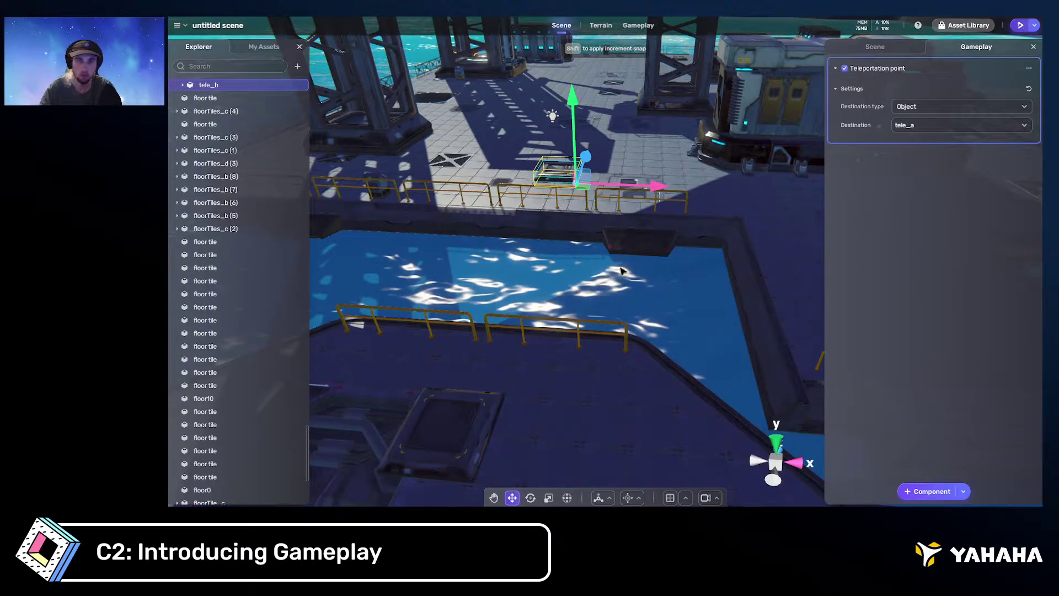
# Play the scene, run the character onto the near pad to test the teleportation, and exit play mode
pyautogui.hotkey('ctrl', 'p')
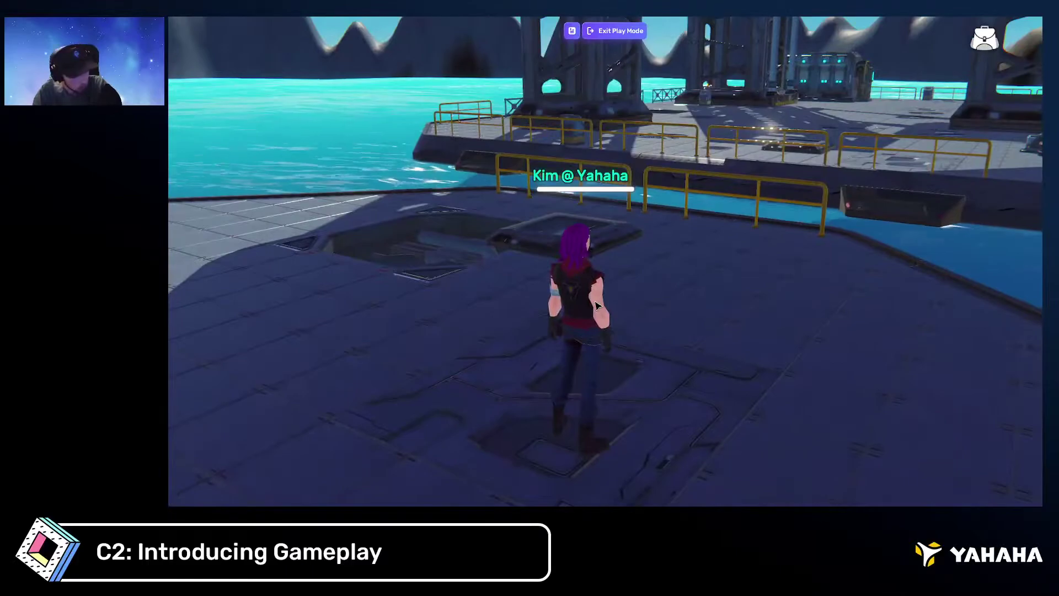
pyautogui.press('w')
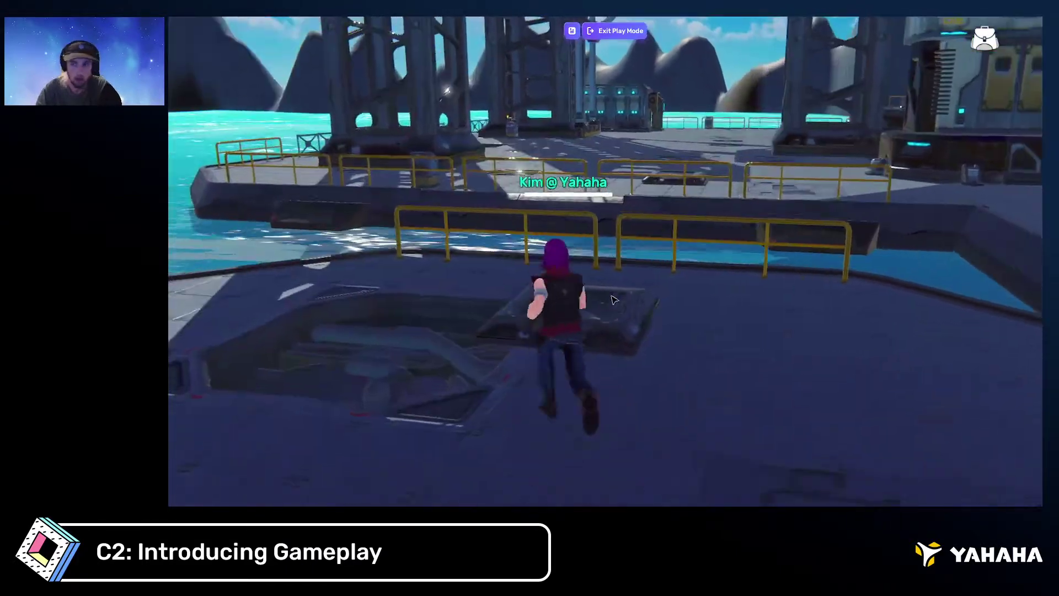
pyautogui.moveTo(615, 300)
pyautogui.mouseDown()
pyautogui.moveTo(656, 314)
pyautogui.moveTo(582, 309)
pyautogui.moveTo(635, 312)
pyautogui.moveTo(601, 309)
pyautogui.mouseUp()
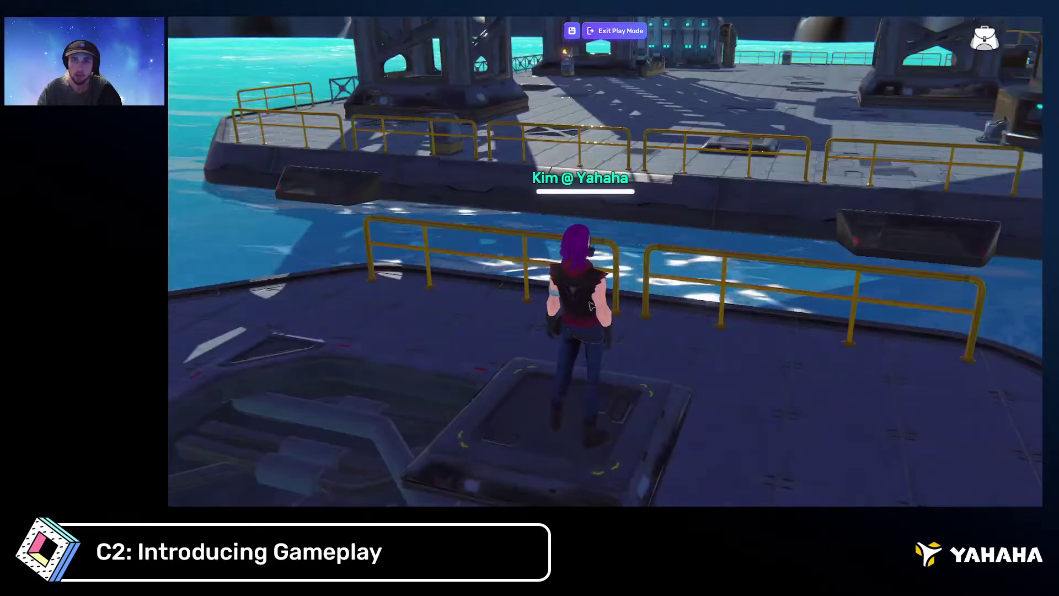
pyautogui.click(616, 31)
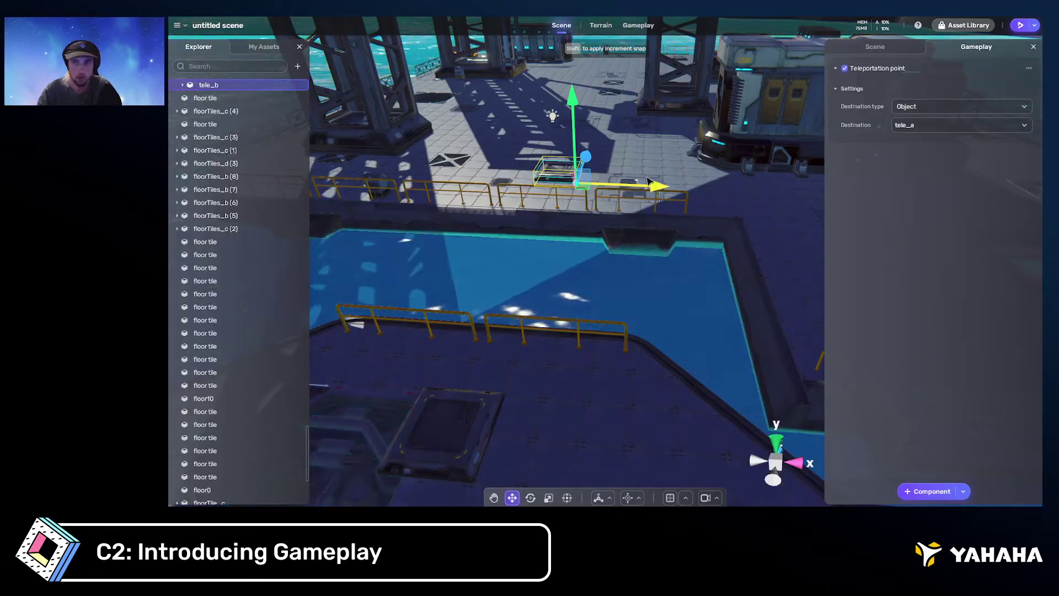
# Add a box trigger to the parent tele_a and size it to X 5.5, Y 4.95 and Z 6.08 around the pad
pyautogui.click(450, 426)
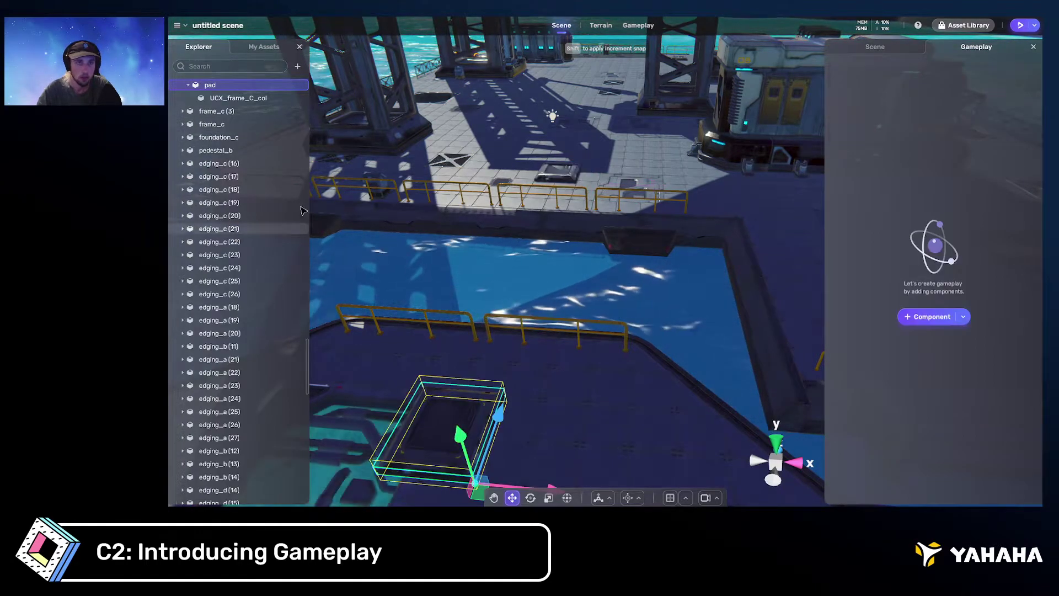
pyautogui.click(208, 340)
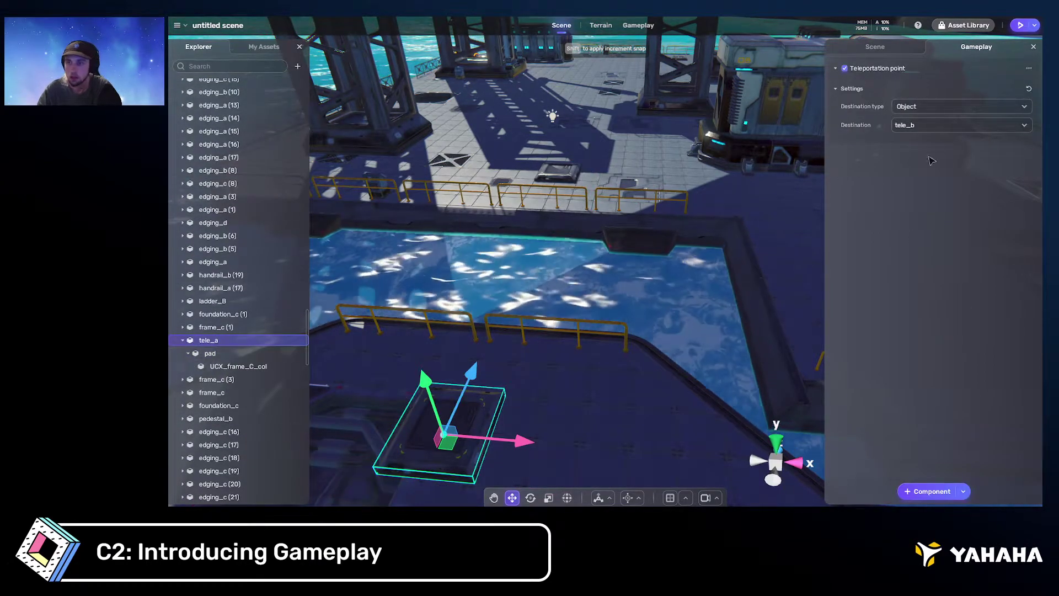
pyautogui.click(883, 48)
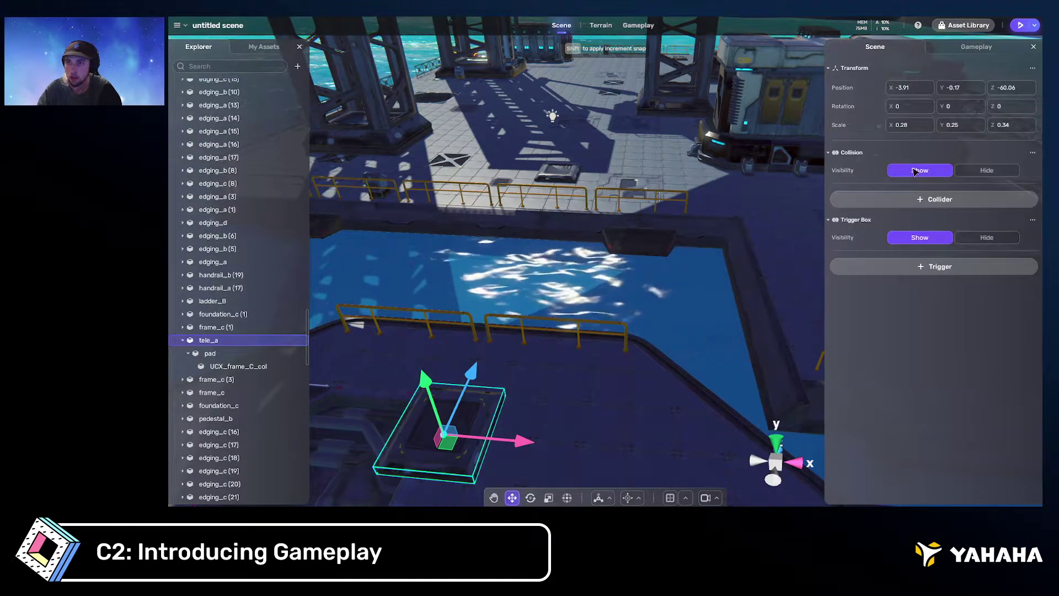
pyautogui.click(939, 266)
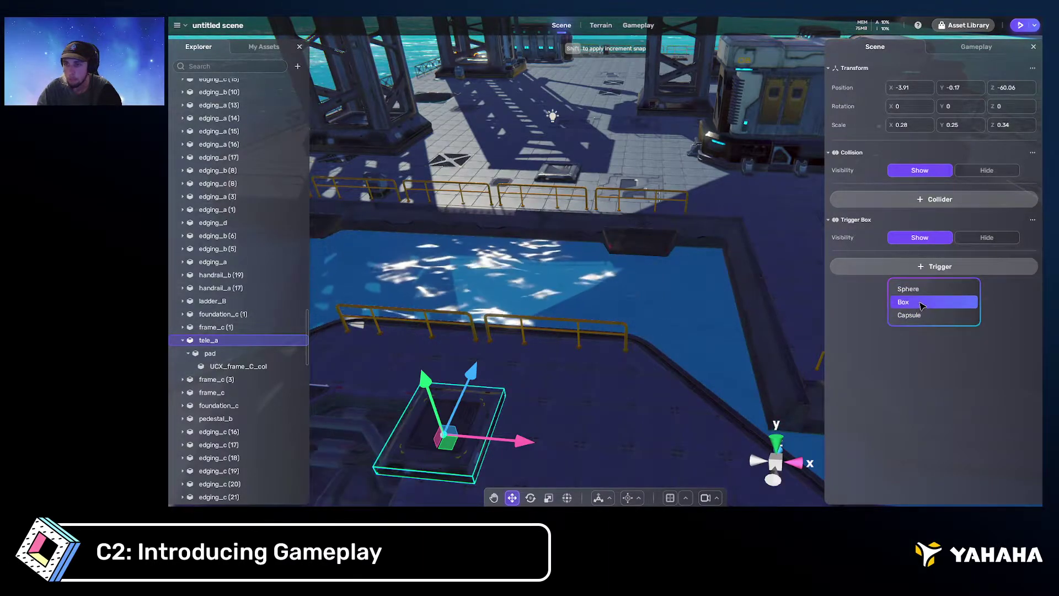
pyautogui.click(921, 303)
pyautogui.moveTo(940, 298); pyautogui.dragTo(194, 294)
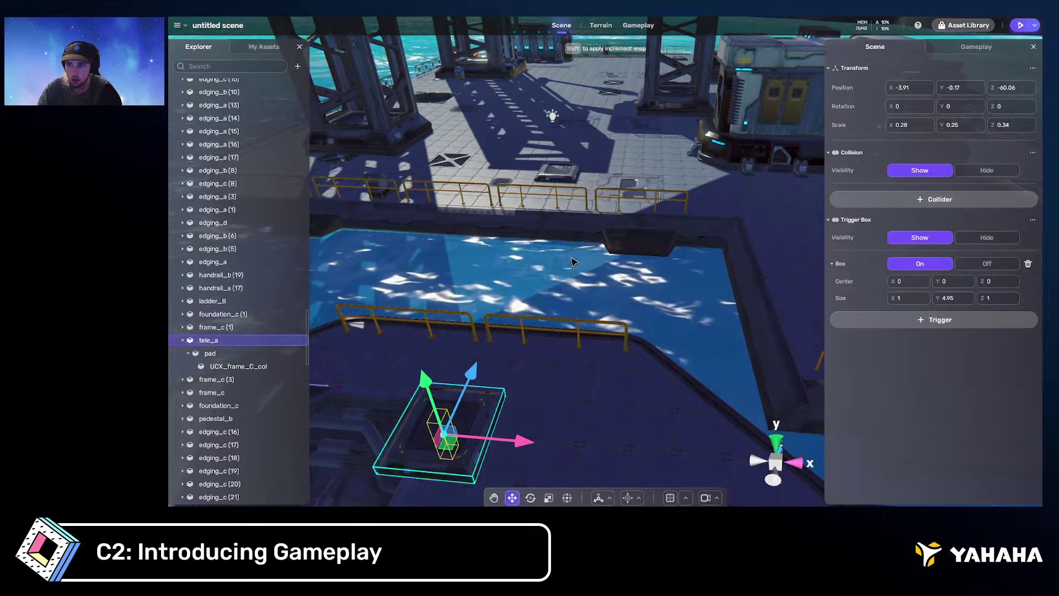
pyautogui.moveTo(910, 298); pyautogui.dragTo(970, 307)
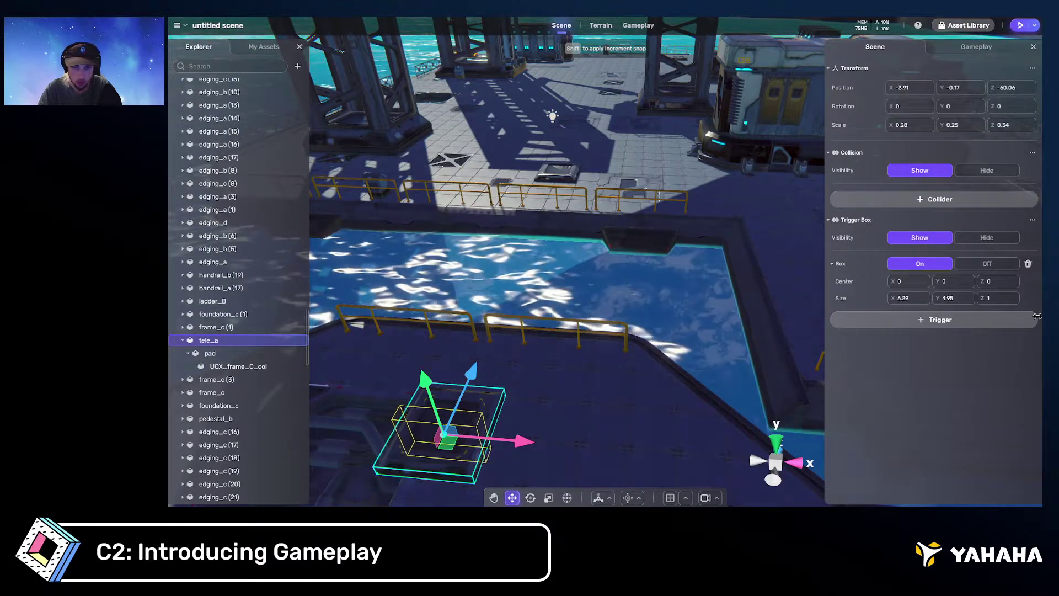
pyautogui.moveTo(1036, 316); pyautogui.dragTo(1026, 297)
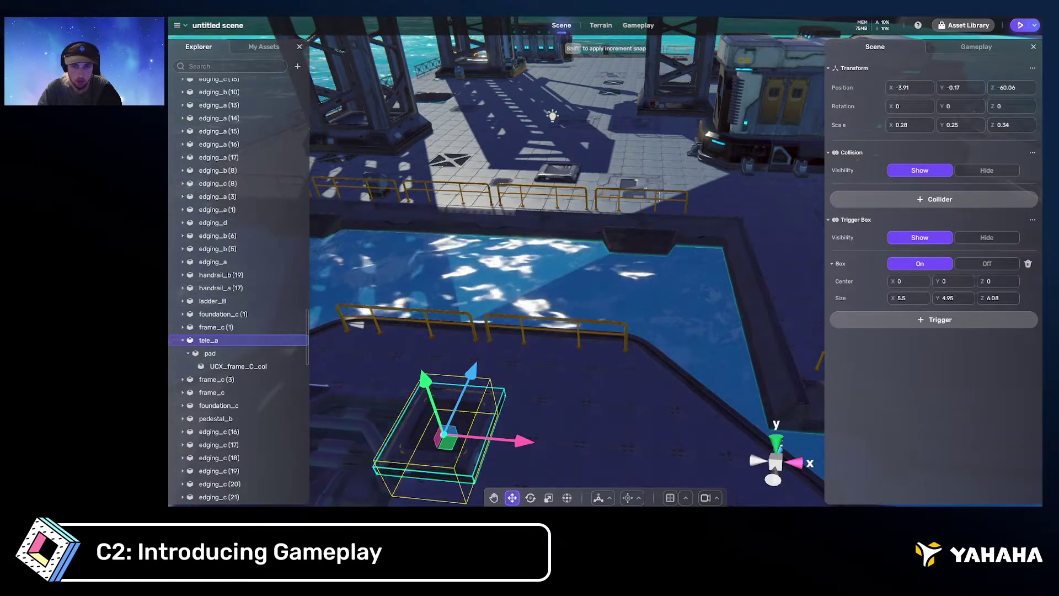
# Play the scene, run the character onto and around the near pad to test teleporting back and forth, and exit play mode
pyautogui.press('f')
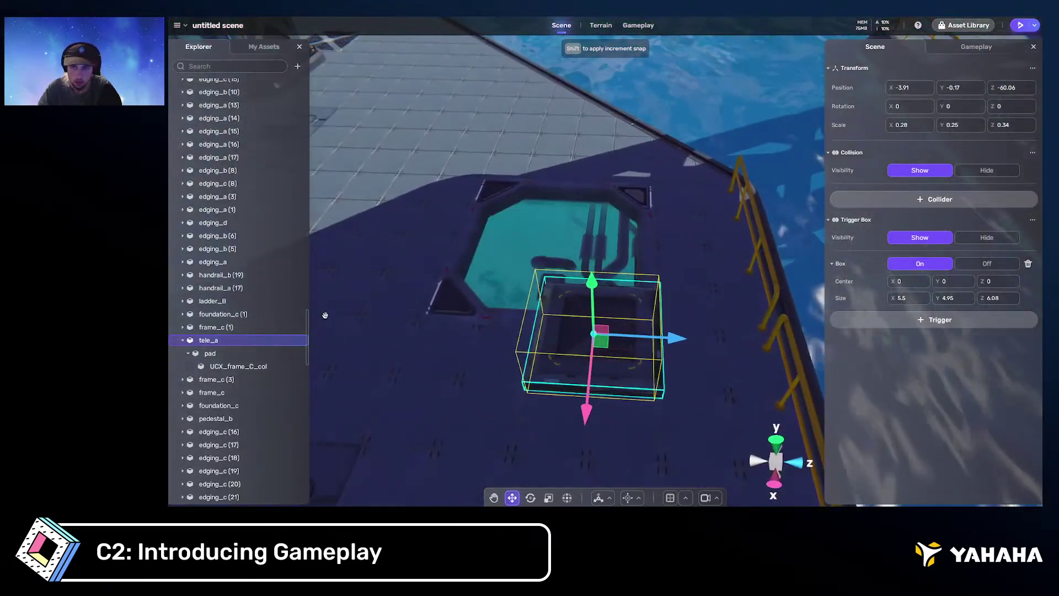
pyautogui.moveTo(441, 251); pyautogui.dragTo(610, 243, button='right')
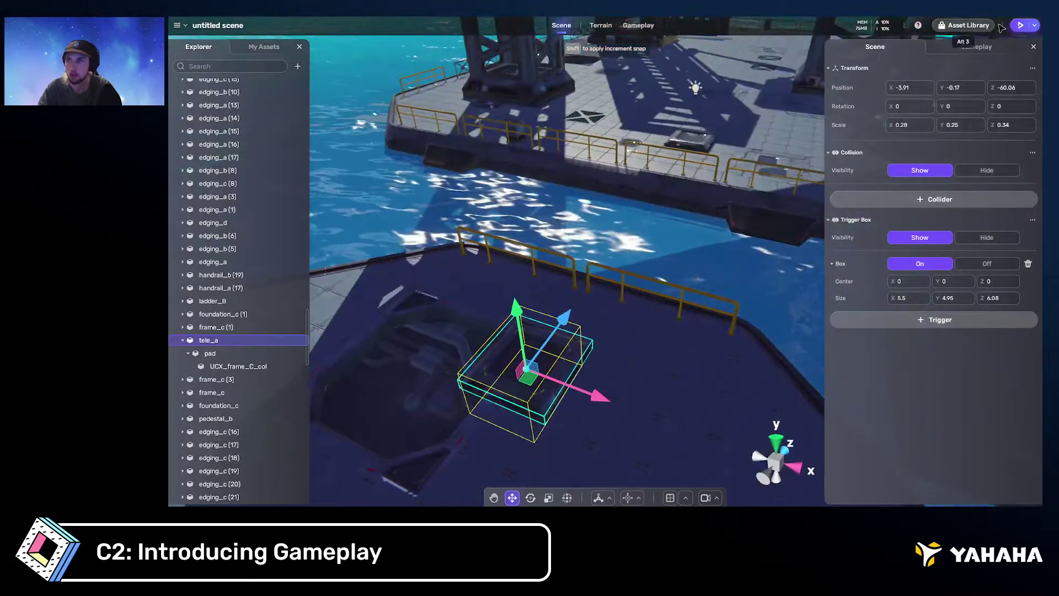
pyautogui.click(1020, 26)
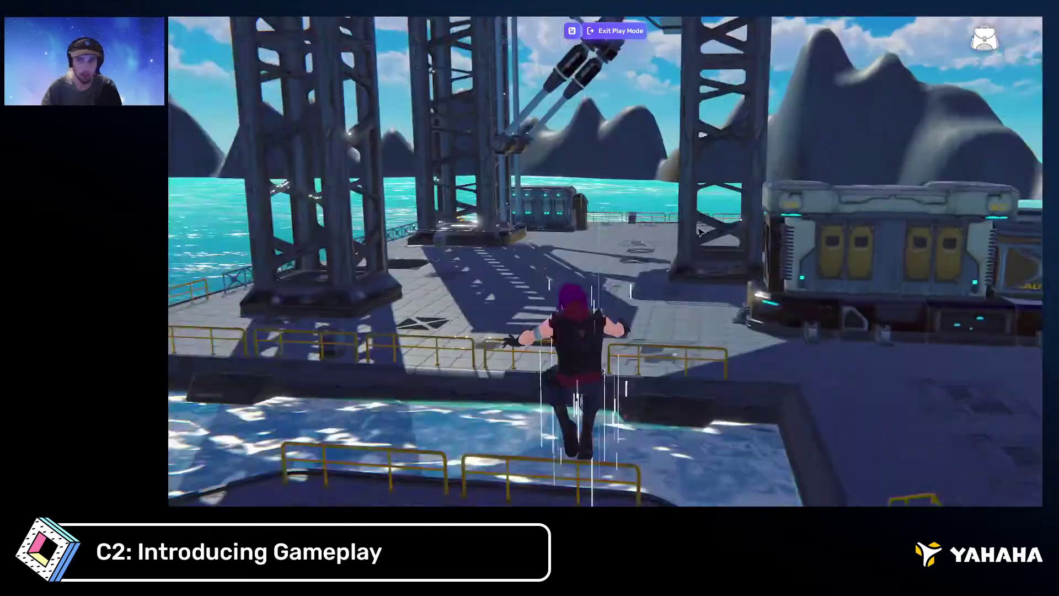
pyautogui.moveTo(699, 194)
pyautogui.mouseDown(button='right')
pyautogui.moveTo(667, 224)
pyautogui.moveTo(692, 244)
pyautogui.moveTo(723, 221)
pyautogui.moveTo(725, 236)
pyautogui.moveTo(572, 233)
pyautogui.moveTo(787, 237)
pyautogui.moveTo(799, 215)
pyautogui.moveTo(754, 244)
pyautogui.mouseUp(button='right')
pyautogui.press('w')
pyautogui.press('s')
pyautogui.press('d')
pyautogui.press('w')
pyautogui.press('d')
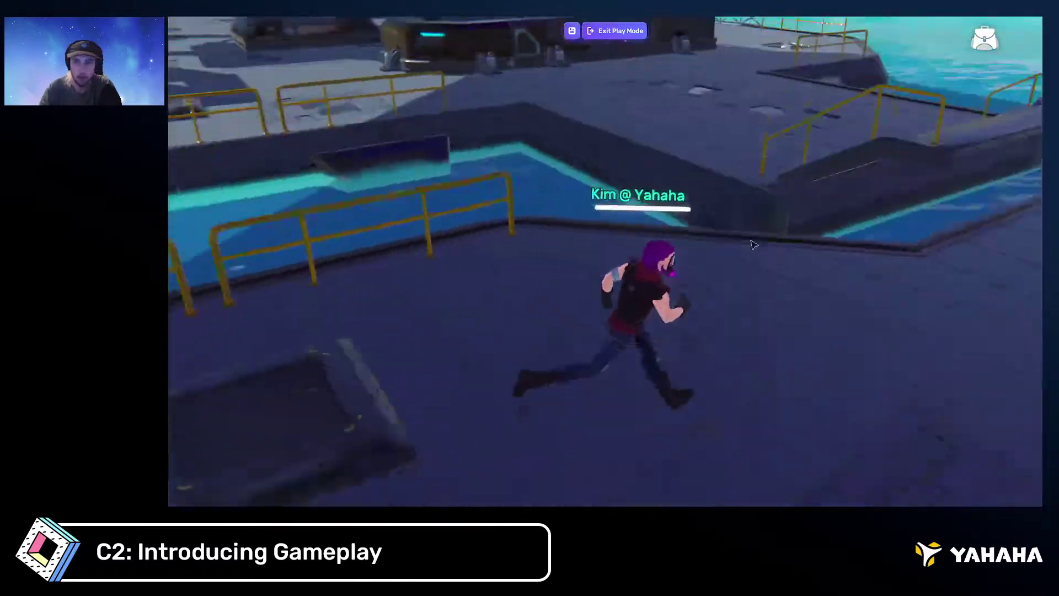
pyautogui.moveTo(704, 214); pyautogui.dragTo(727, 229, button='right')
pyautogui.press('a')
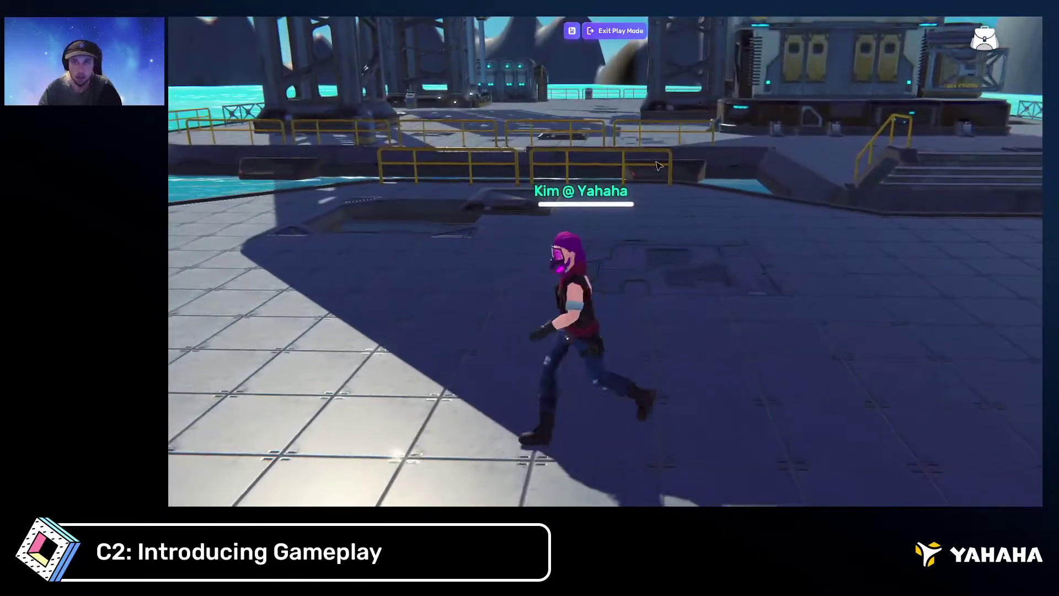
pyautogui.press('w')
pyautogui.click(617, 31)
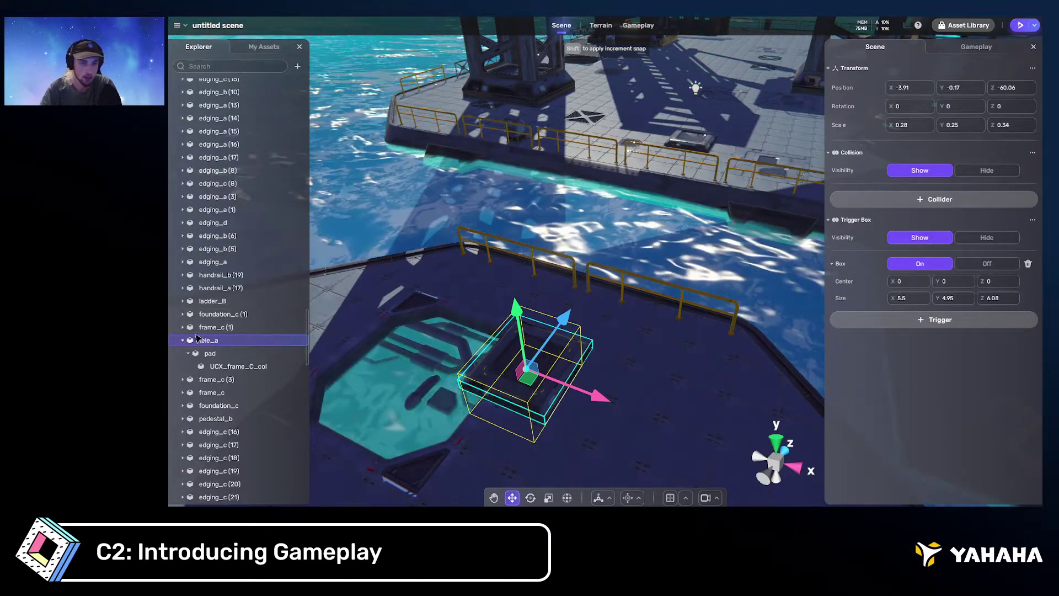
# Collapse the scene group and its parent _root in the object hierarchy
pyautogui.scroll(15, 221, 331)
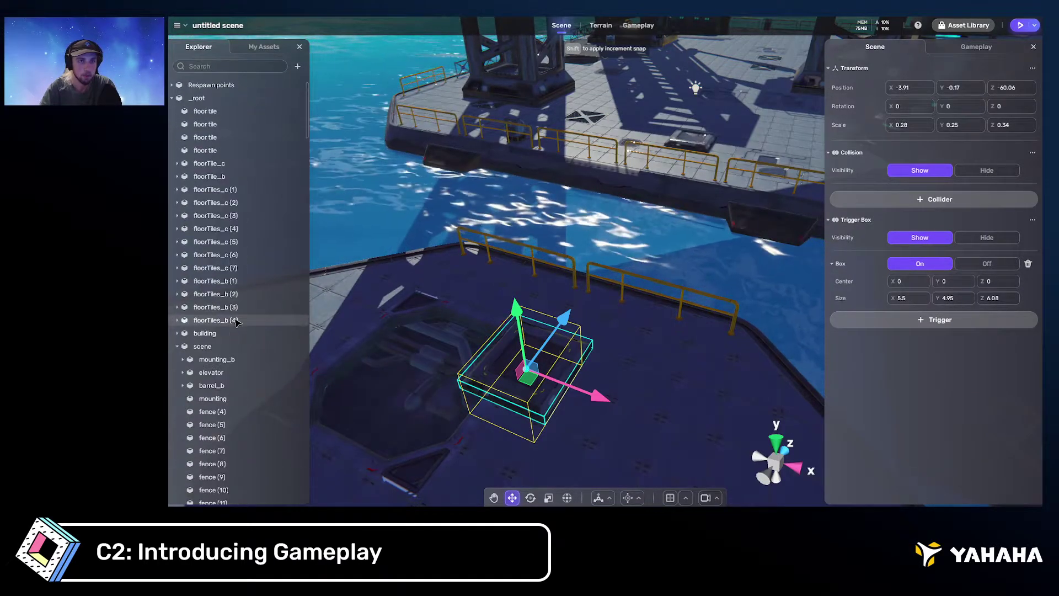
pyautogui.click(202, 346)
pyautogui.click(177, 346)
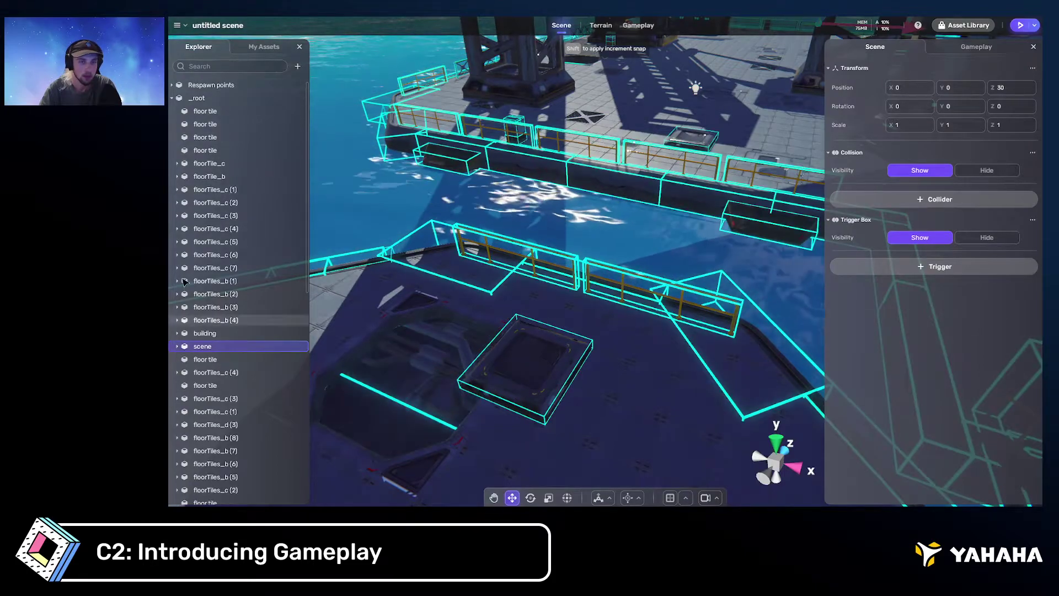
pyautogui.click(173, 99)
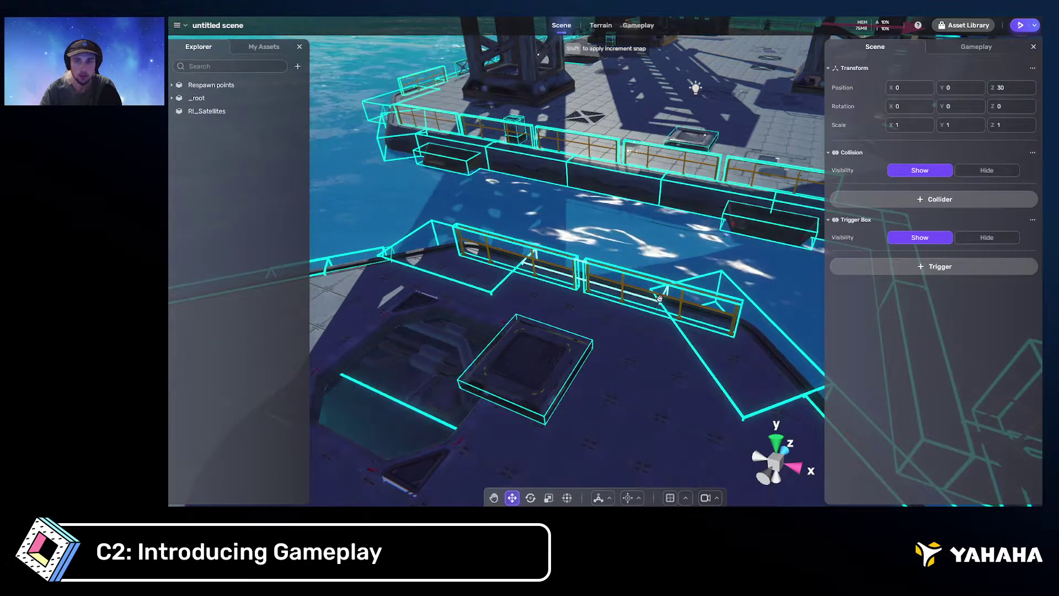
# Create an empty object under Respawn points at the respawn point on the open deck
pyautogui.moveTo(659, 298); pyautogui.dragTo(606, 256, button='right')
pyautogui.click(603, 191)
pyautogui.moveTo(604, 193); pyautogui.dragTo(700, 232, button='right')
pyautogui.press('s')
pyautogui.moveTo(707, 191); pyautogui.dragTo(739, 155, button='right')
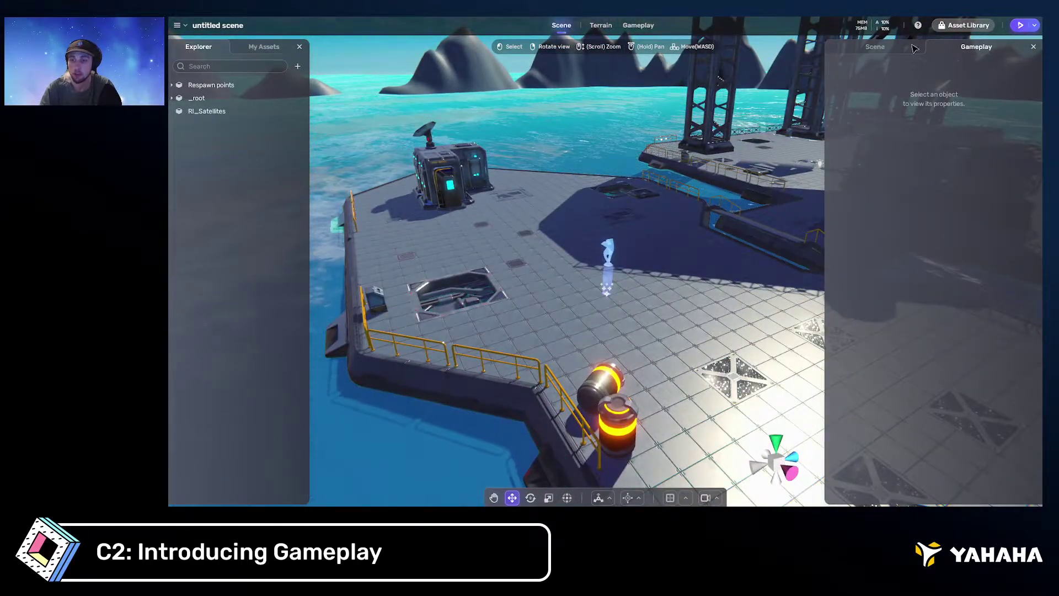
pyautogui.click(947, 48)
pyautogui.scroll(3, 635, 173)
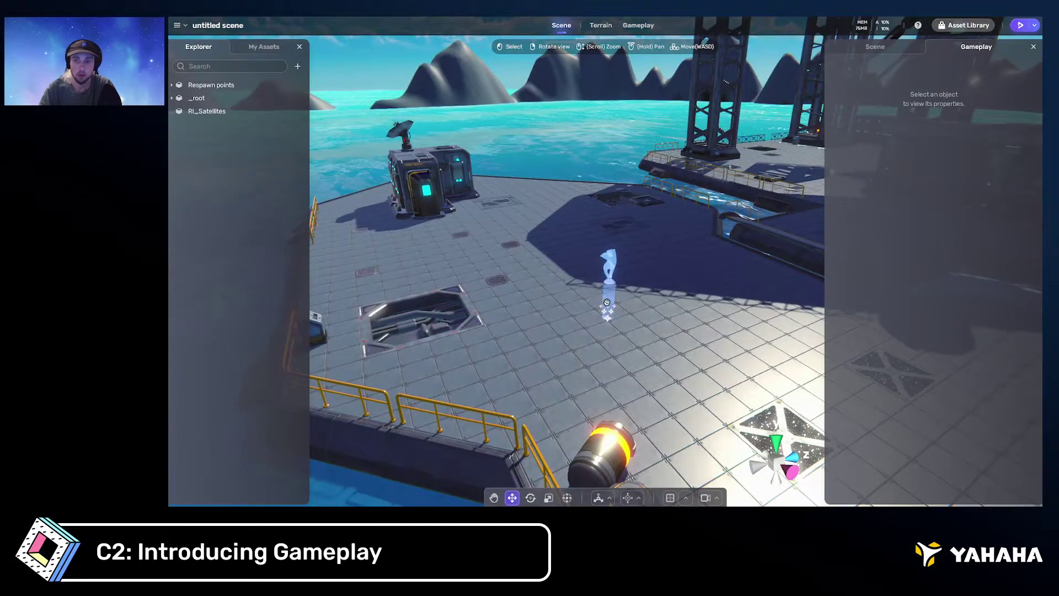
pyautogui.click(610, 295)
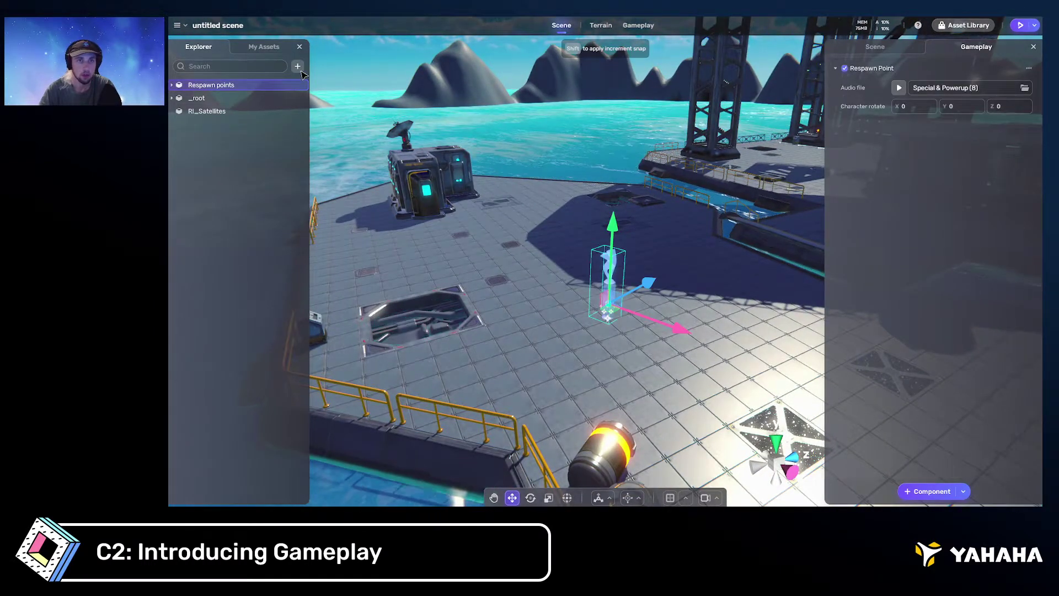
pyautogui.click(298, 67)
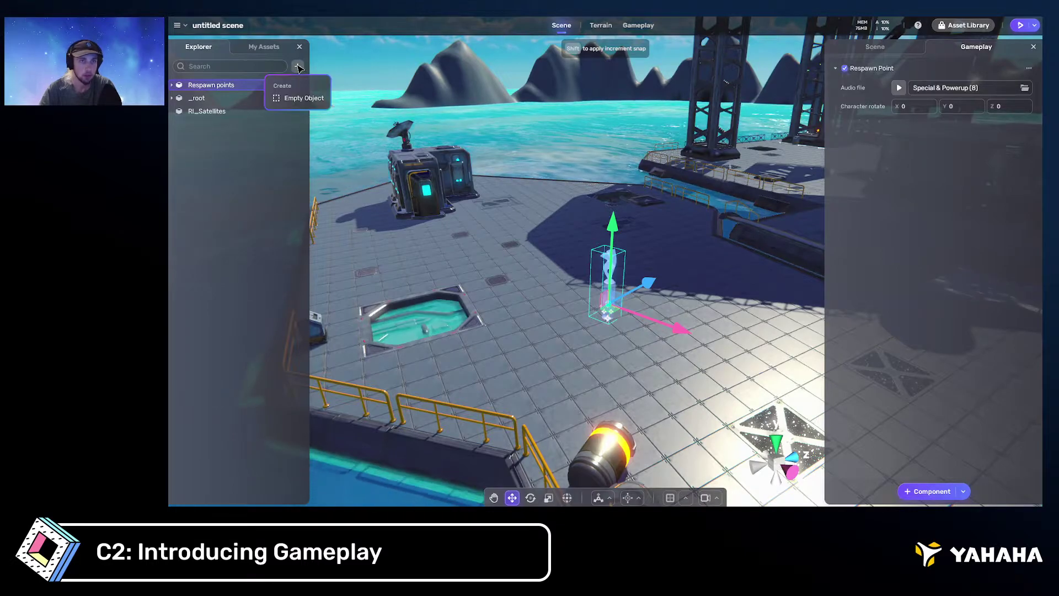
pyautogui.click(303, 97)
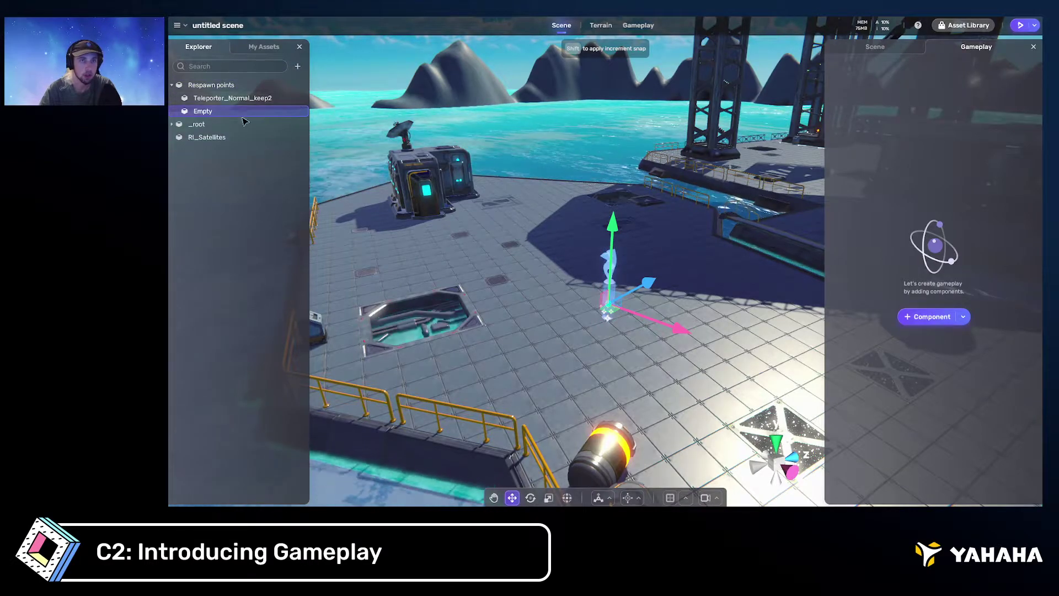
# Take the empty object out of Respawn points to the hierarchy's top level and shift it across the deck, away from the respawn point
pyautogui.moveTo(213, 84); pyautogui.dragTo(213, 80)
pyautogui.click(218, 100)
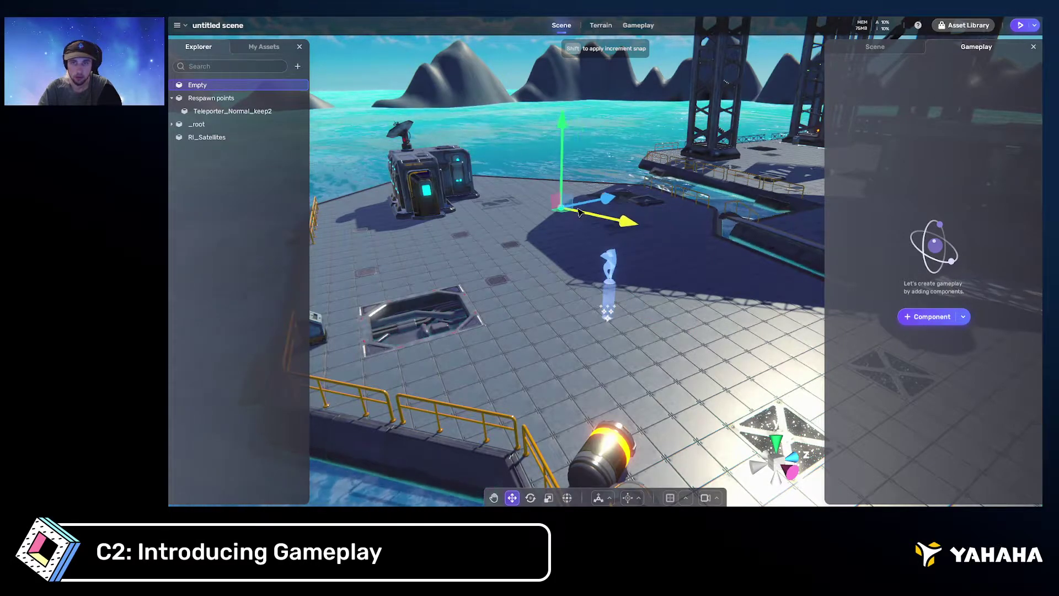
pyautogui.moveTo(649, 219); pyautogui.dragTo(534, 231, button='right')
pyautogui.moveTo(533, 240); pyautogui.dragTo(597, 241)
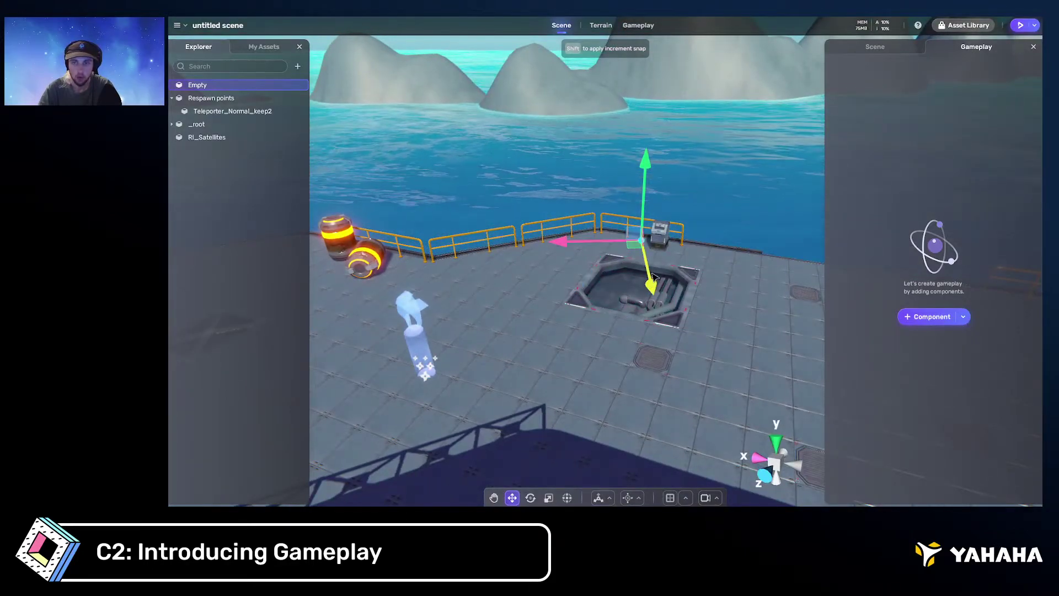
pyautogui.moveTo(633, 249)
pyautogui.mouseDown(button='right')
pyautogui.moveTo(744, 293)
pyautogui.moveTo(706, 300)
pyautogui.mouseUp(button='right')
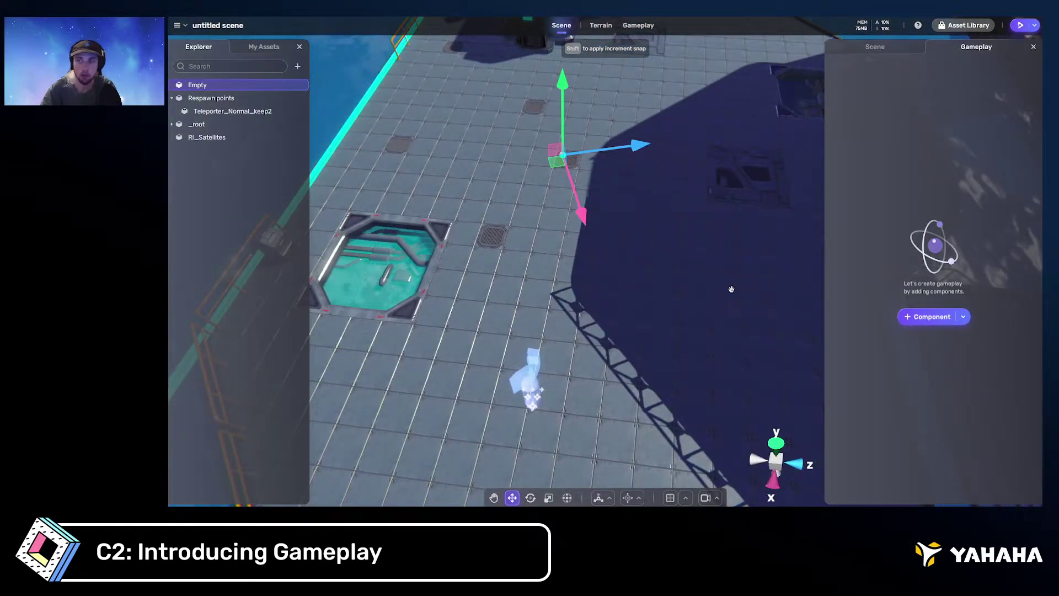
# Add an Item Drop component to the empty object and set its drop expiry to never
pyautogui.click(932, 317)
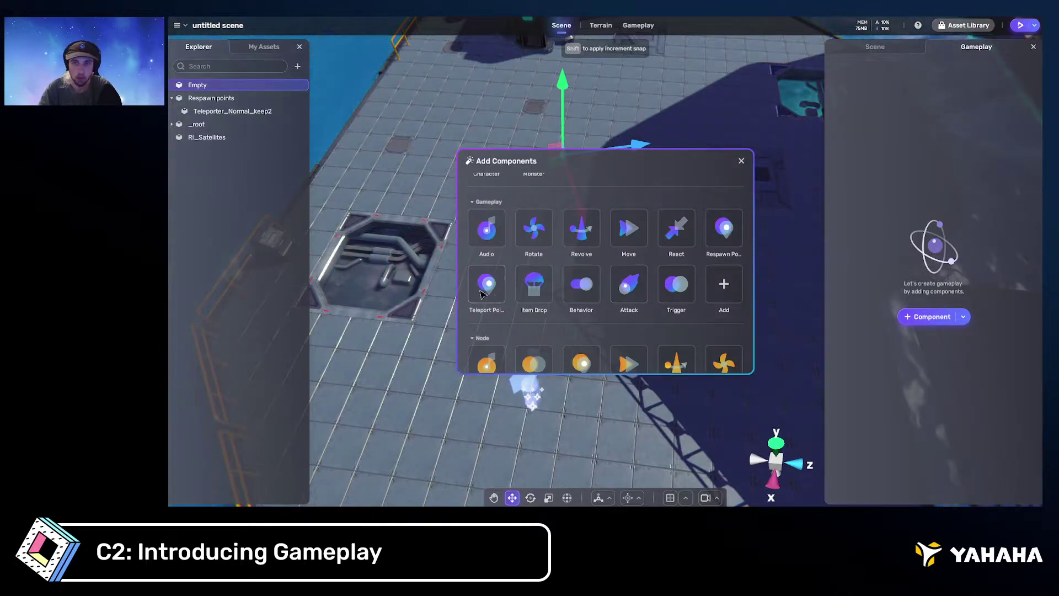
pyautogui.click(539, 289)
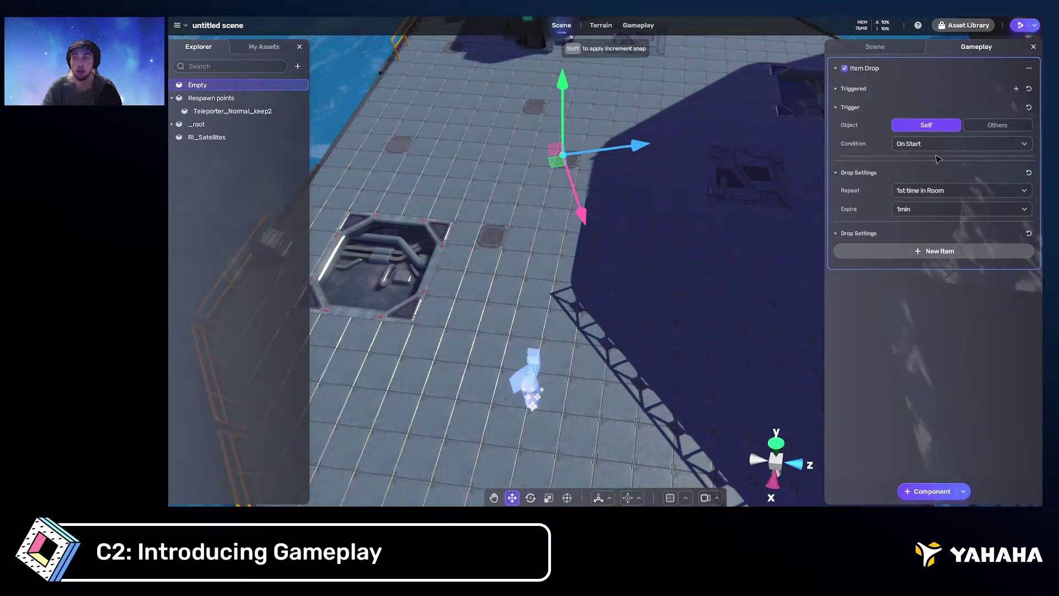
pyautogui.click(952, 292)
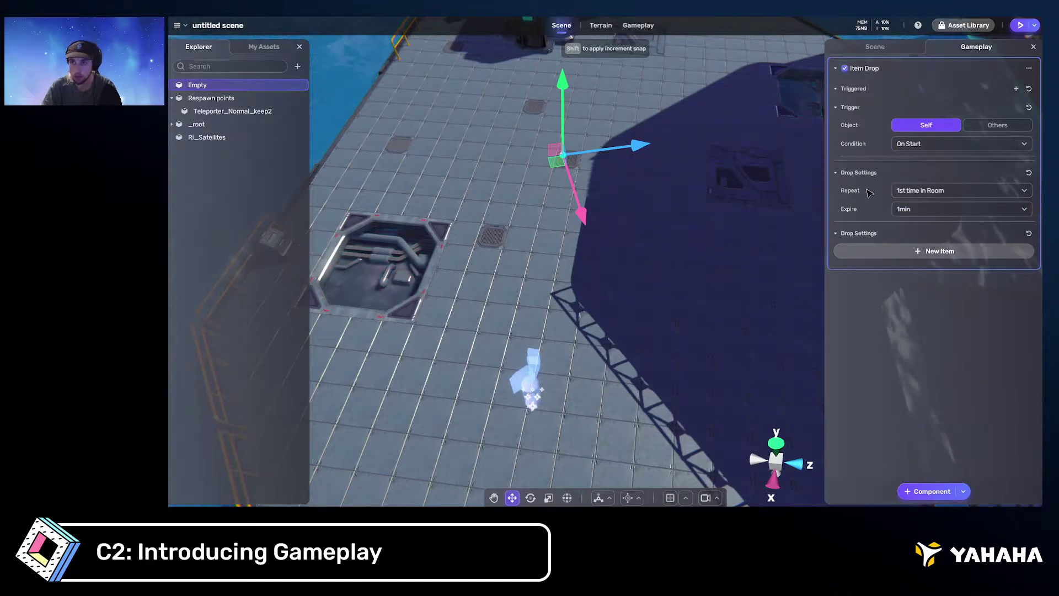
pyautogui.click(932, 190)
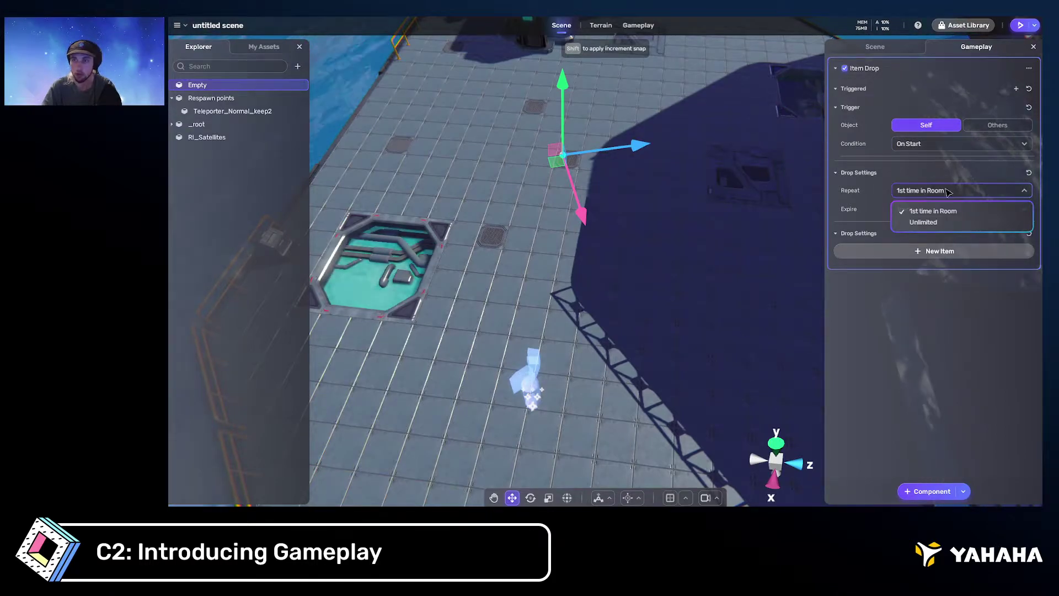
pyautogui.click(938, 290)
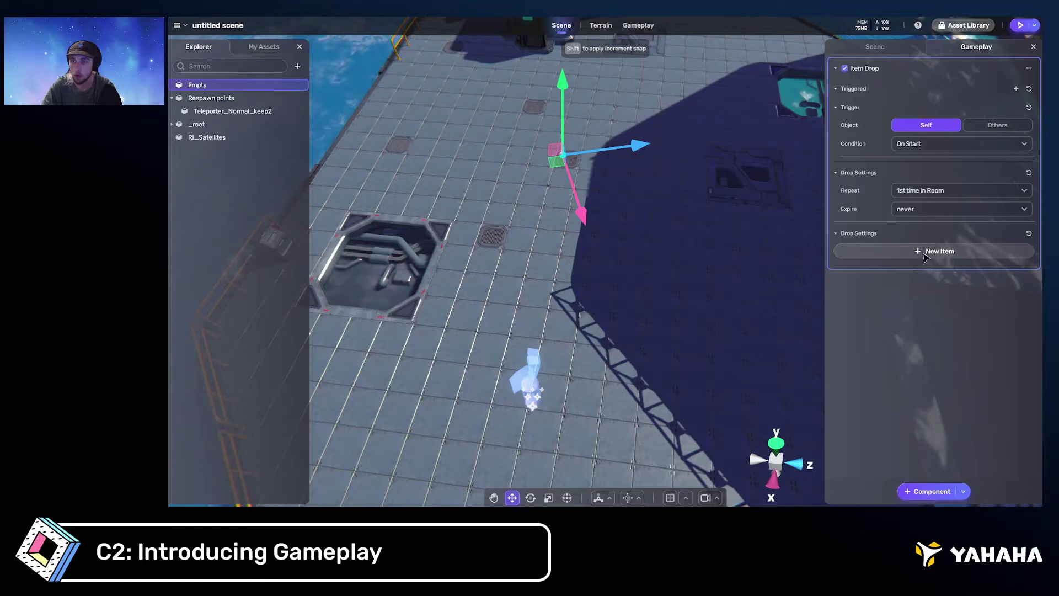
# Add an item entry to the Item Drop and create a new gameplay item that uses the Crab_MESH model
pyautogui.click(927, 269)
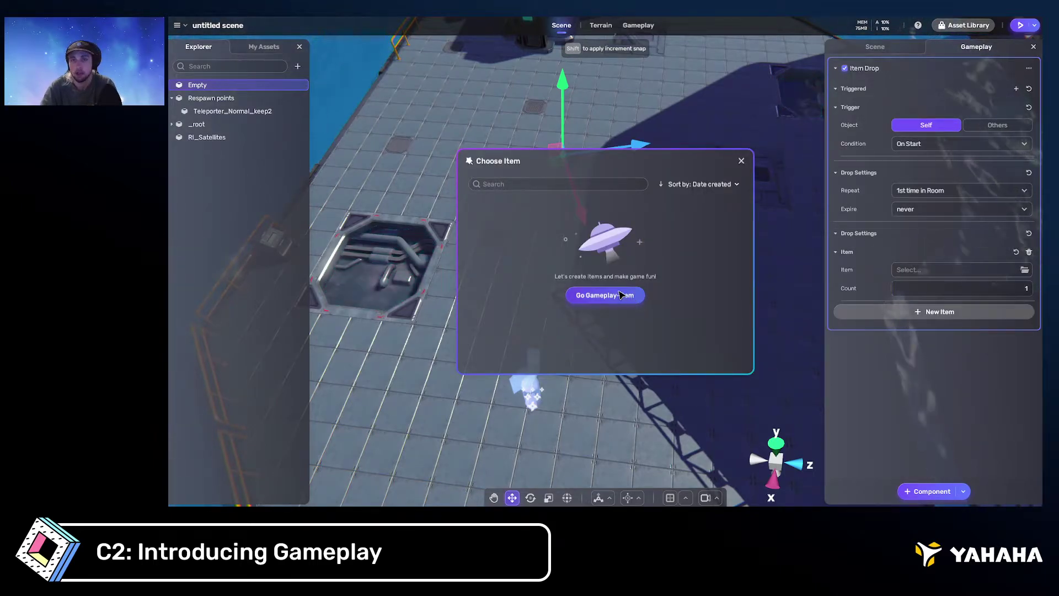
pyautogui.click(601, 298)
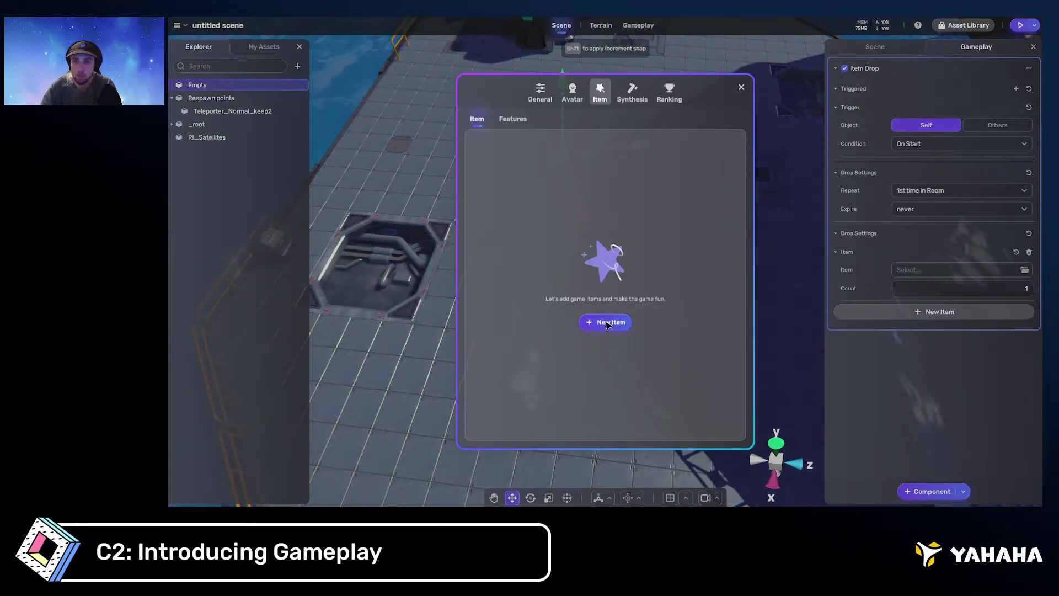
pyautogui.click(607, 323)
pyautogui.click(532, 276)
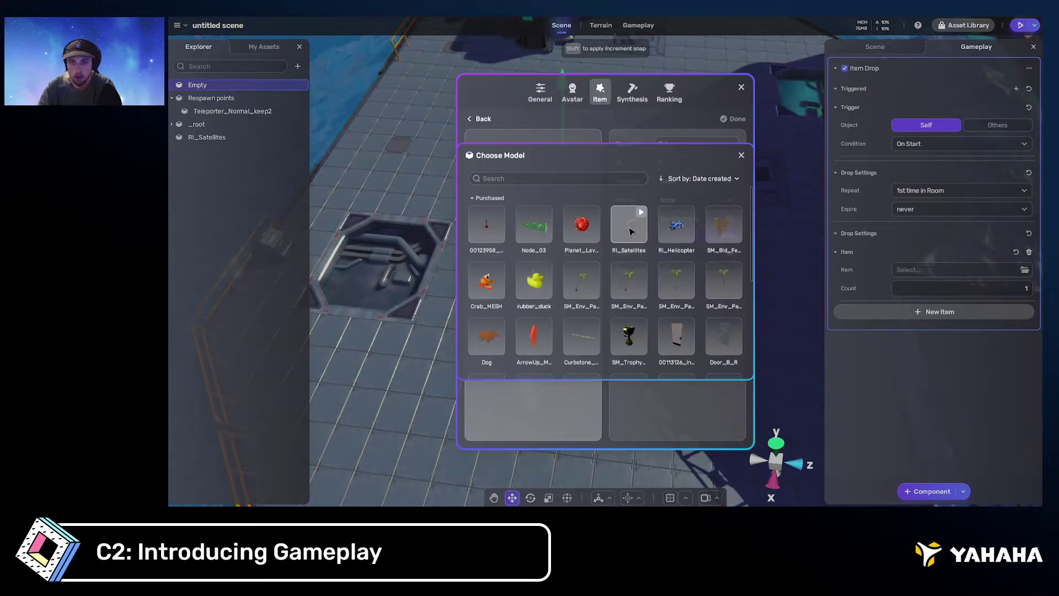
pyautogui.scroll(-1, 639, 237)
pyautogui.scroll(1, 634, 255)
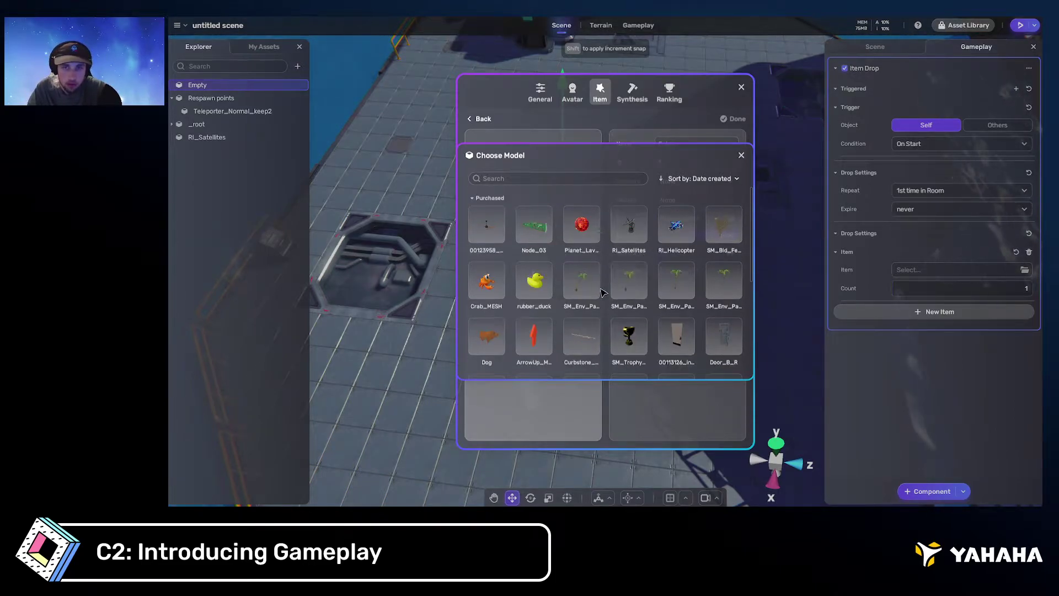
pyautogui.click(494, 283)
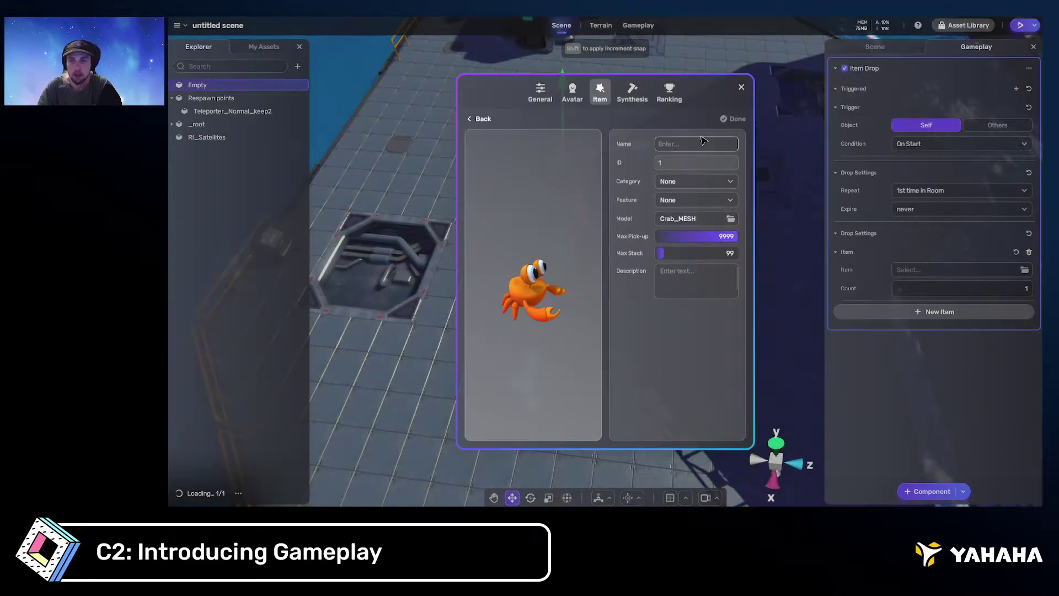
# Name the new item Crab and set both its maximum pick-up and its maximum stack to 1
pyautogui.click(704, 142)
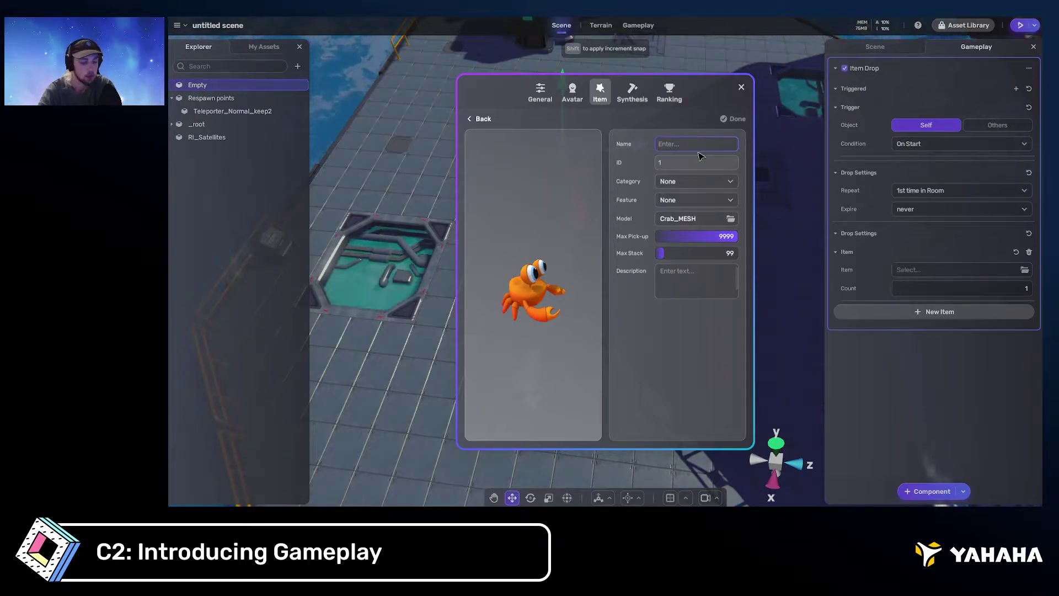
pyautogui.write('Crab')
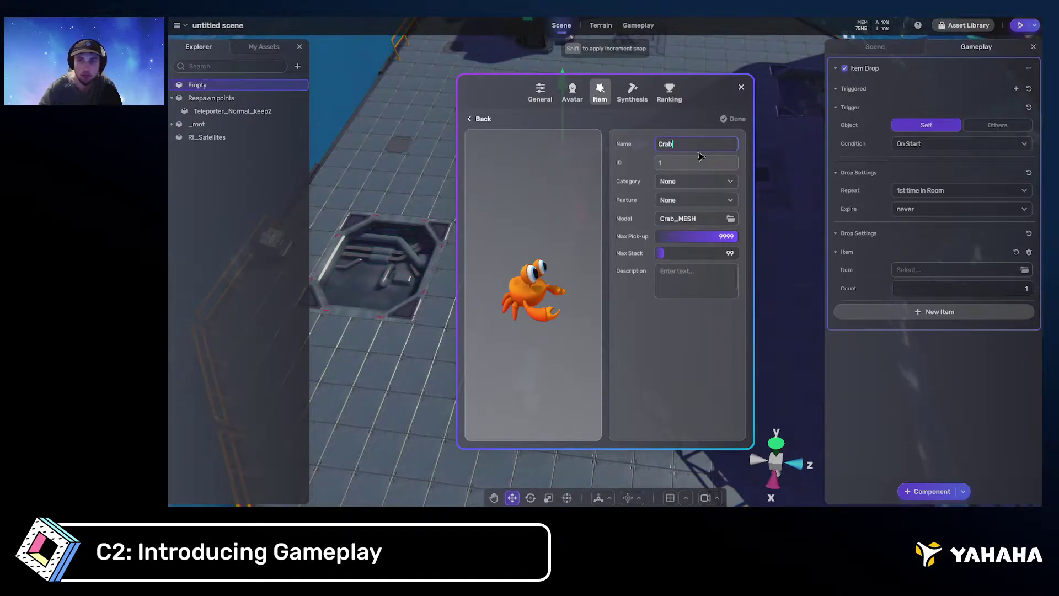
pyautogui.click(683, 237)
pyautogui.write('1')
pyautogui.click(698, 253)
pyautogui.write('1')
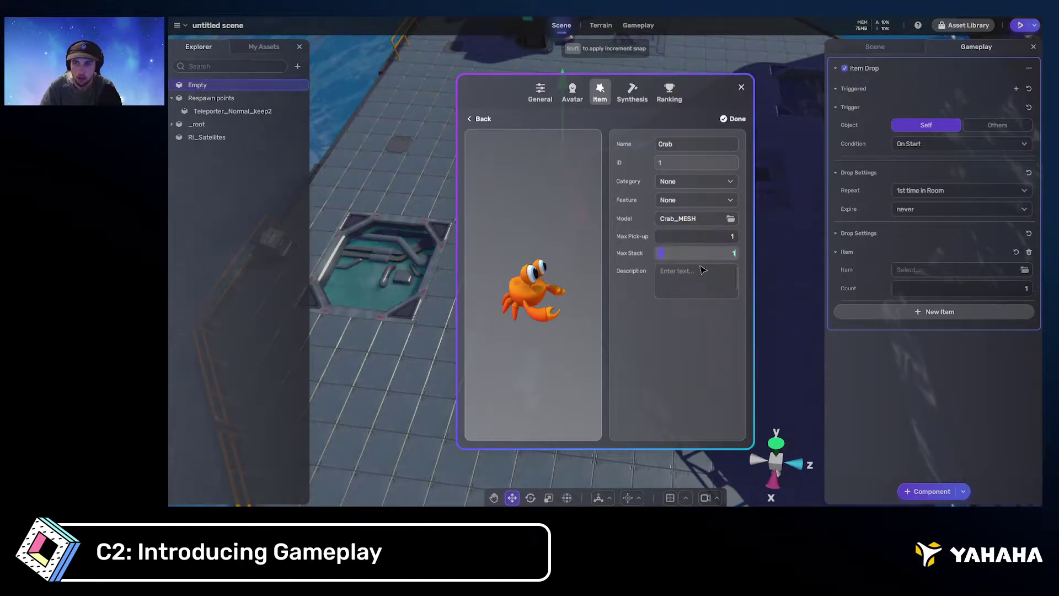
# Give the Crab item the description "It's going to a rave!", save it and close the item editor
pyautogui.click(696, 291)
pyautogui.write("He's going to")
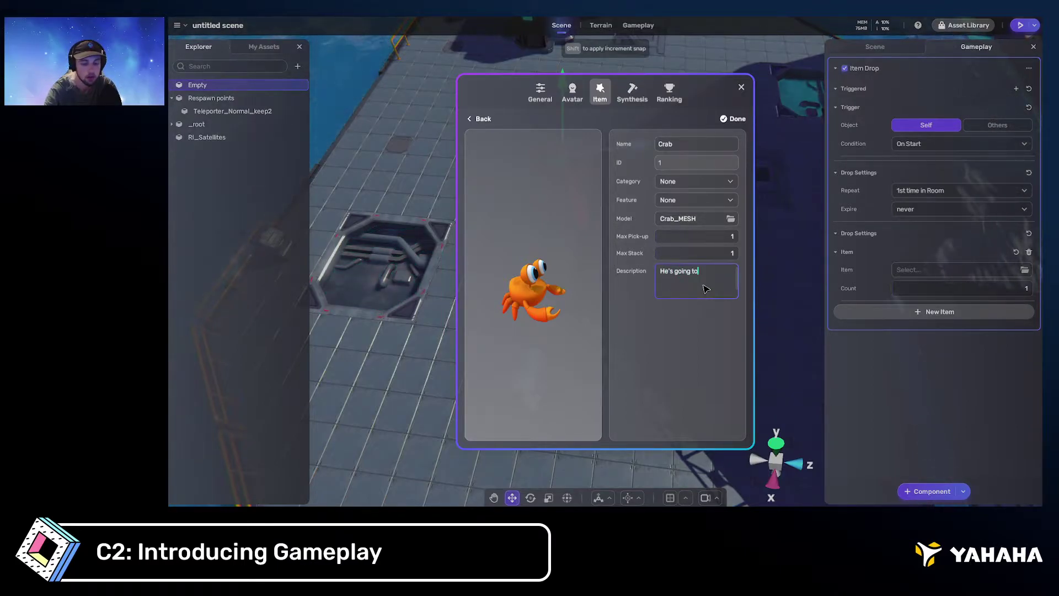
pyautogui.write(' a rave!')
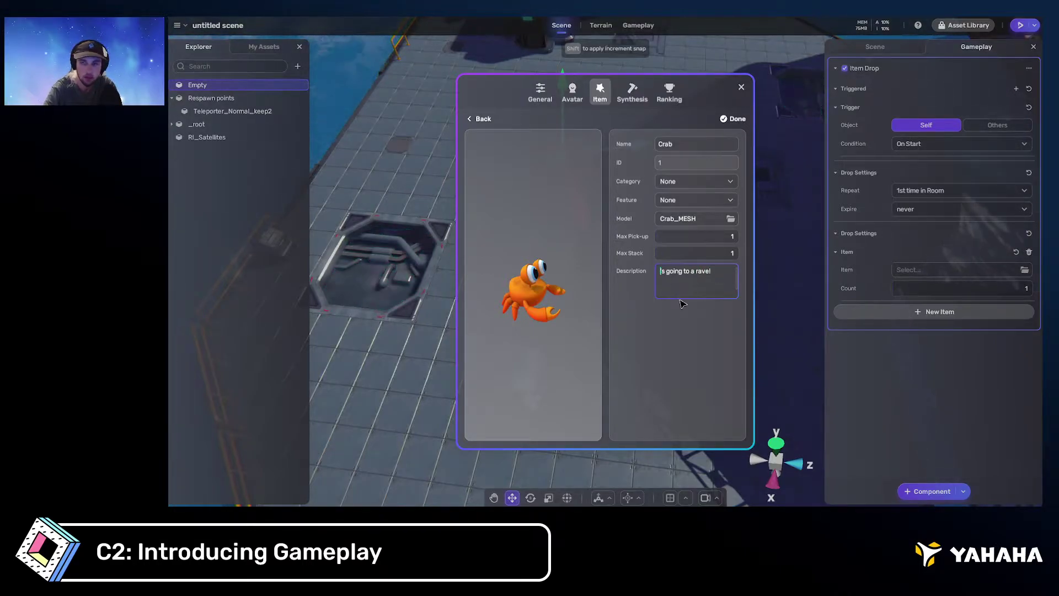
pyautogui.click(587, 289)
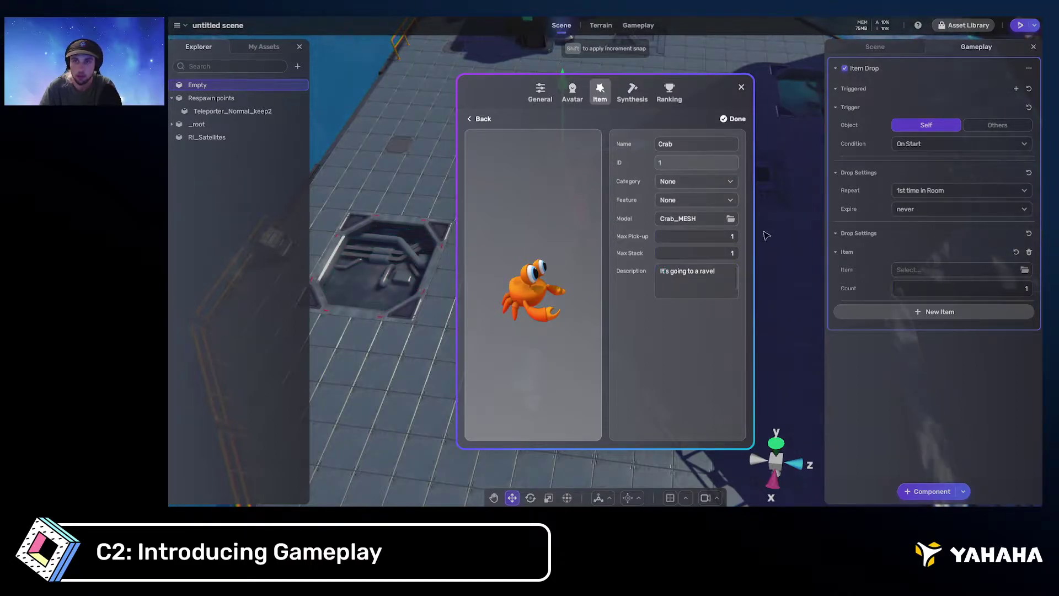
pyautogui.click(735, 118)
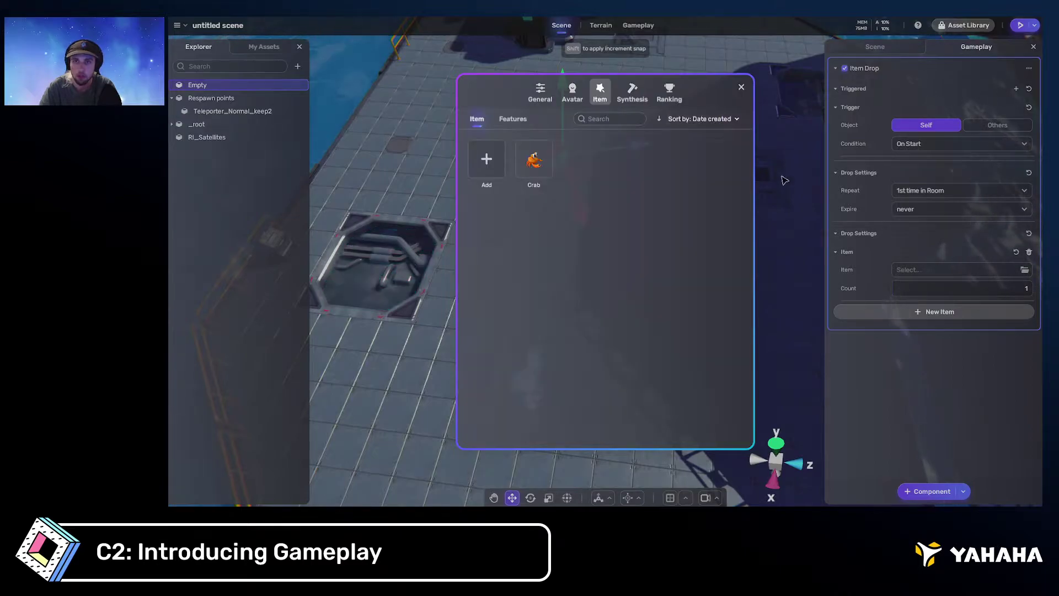
pyautogui.click(760, 95)
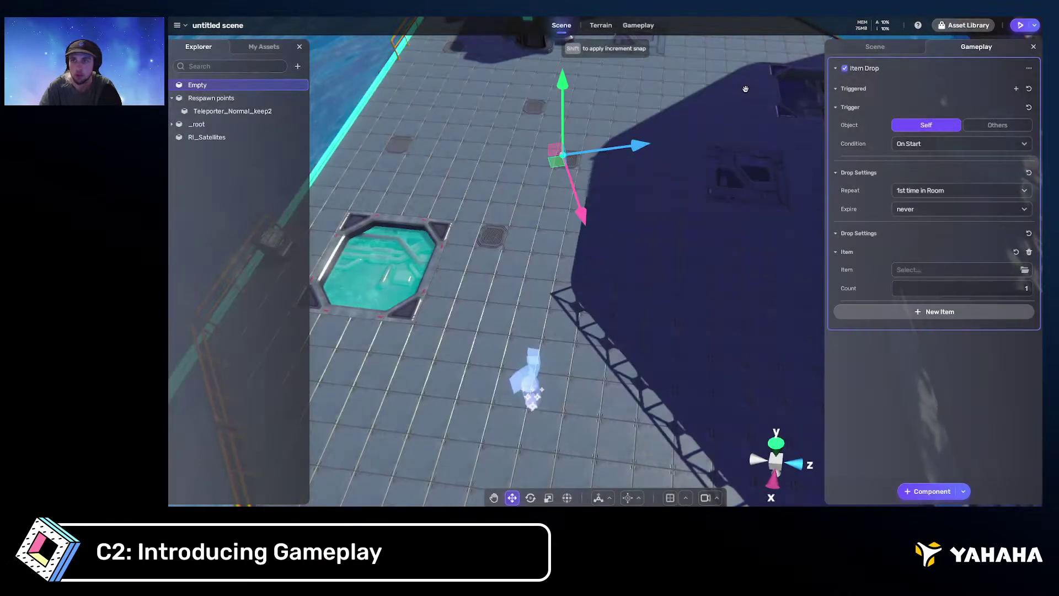
# Assign the Crab item to the Item Drop's item entry and start a playtest of the scene
pyautogui.click(1024, 270)
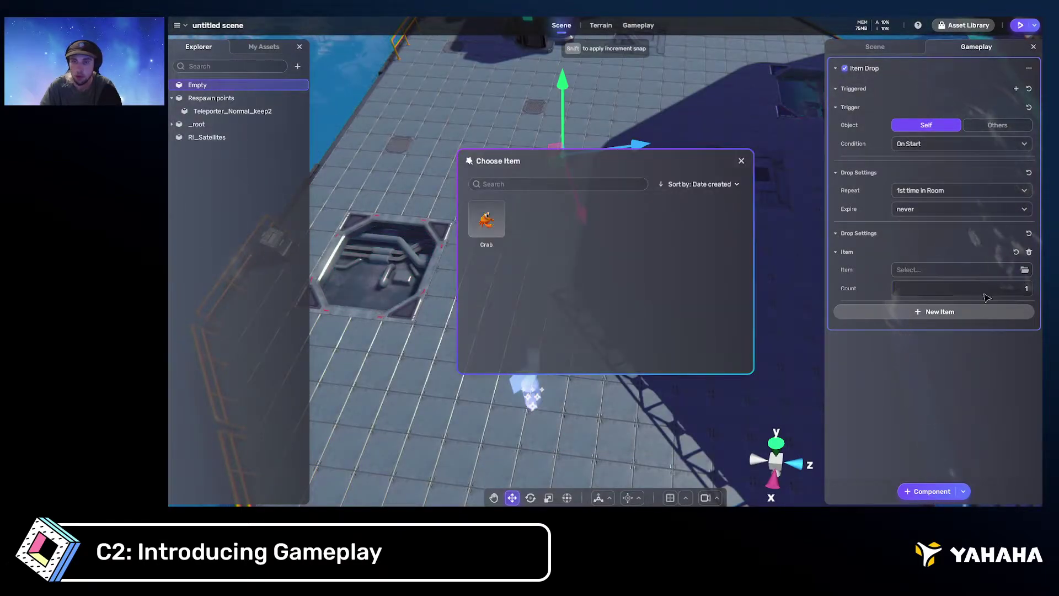
pyautogui.click(487, 221)
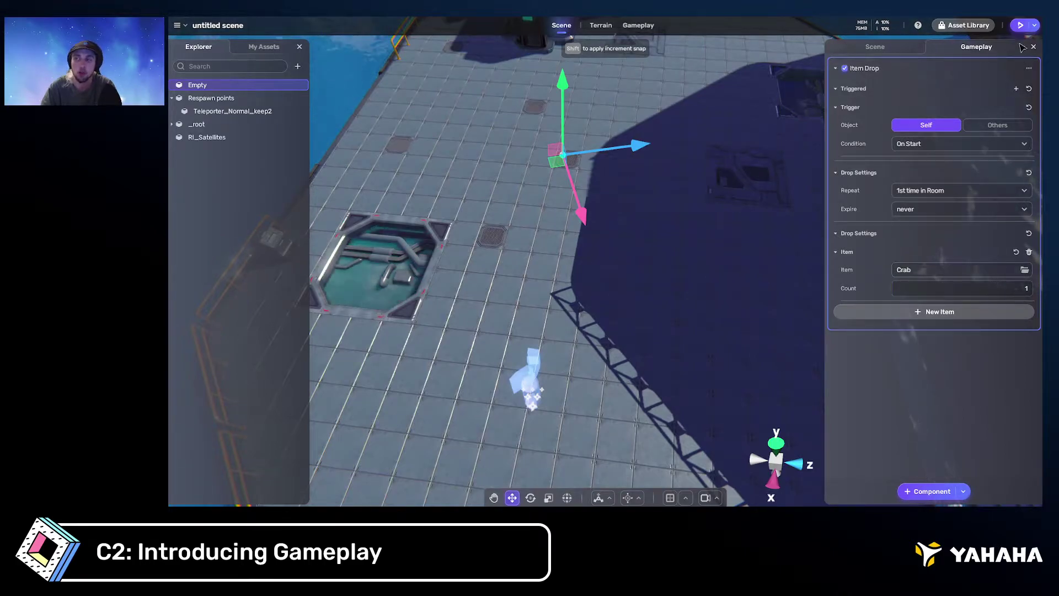
pyautogui.hotkey('ctrl', 'p')
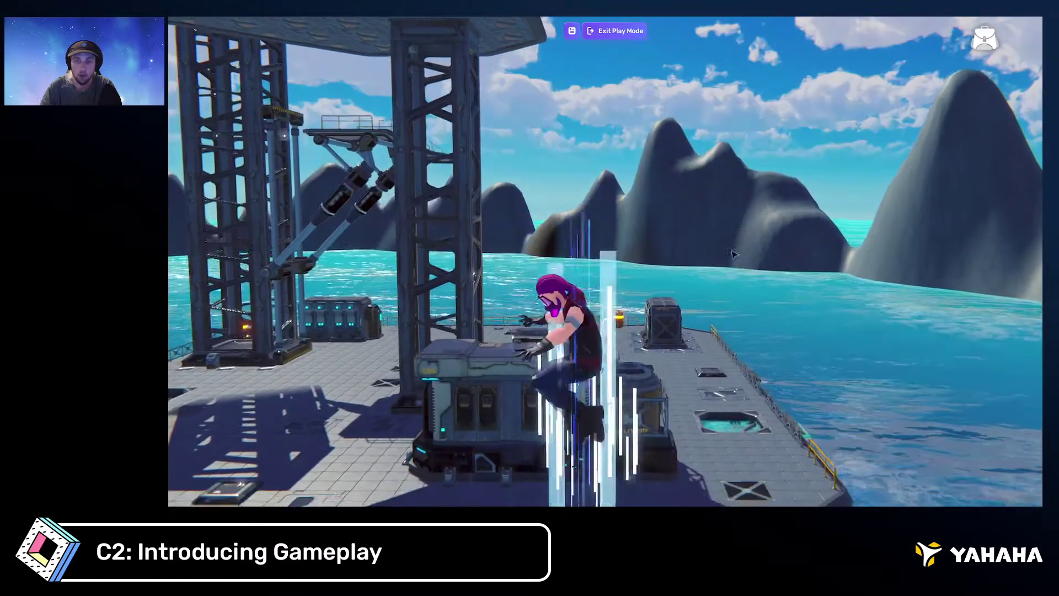
# Run the character over the dropped crab to collect it, inspect it in the inventory and exit play mode
pyautogui.press('d')
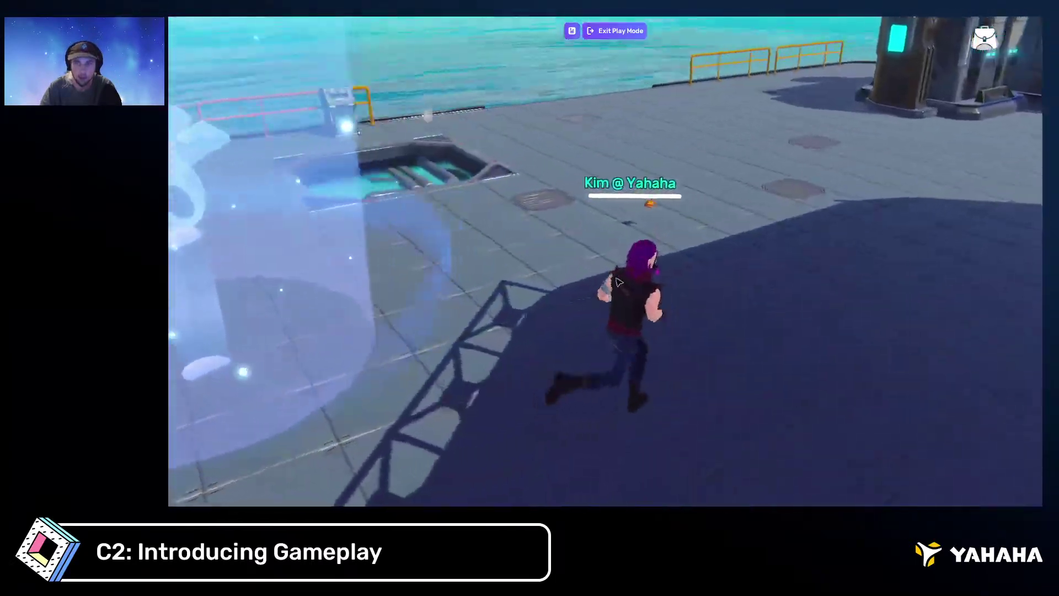
pyautogui.press('w')
pyautogui.moveTo(605, 283); pyautogui.dragTo(634, 242, button='right')
pyautogui.press('w')
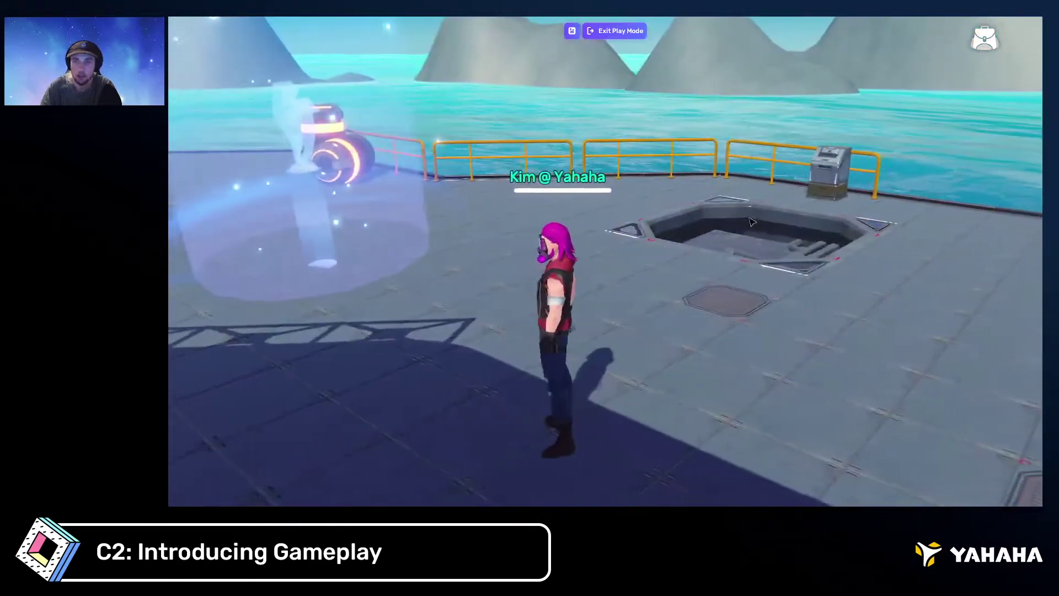
pyautogui.press('w')
pyautogui.click(985, 41)
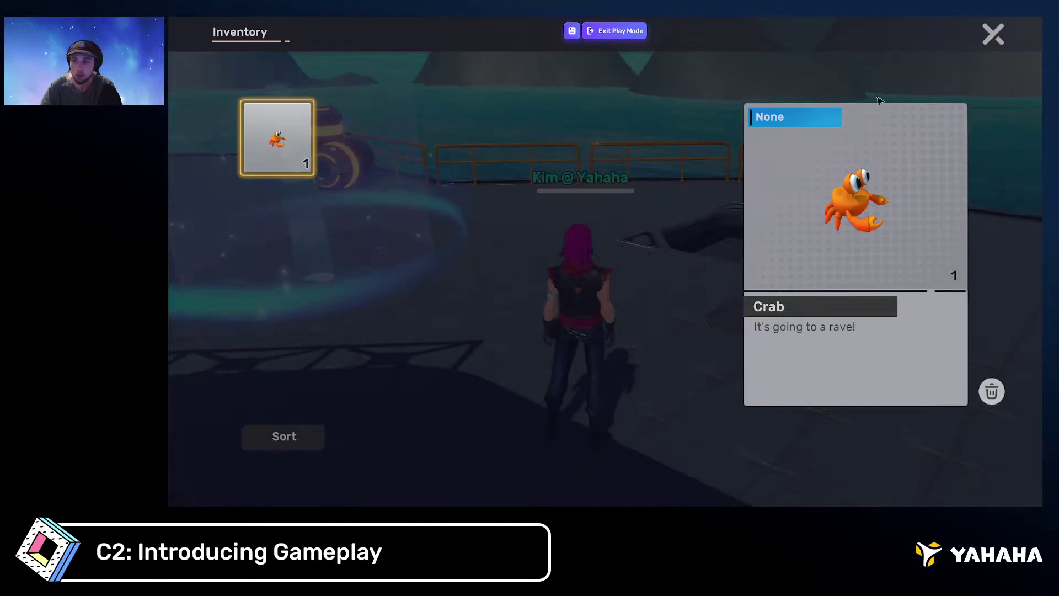
pyautogui.click(1000, 41)
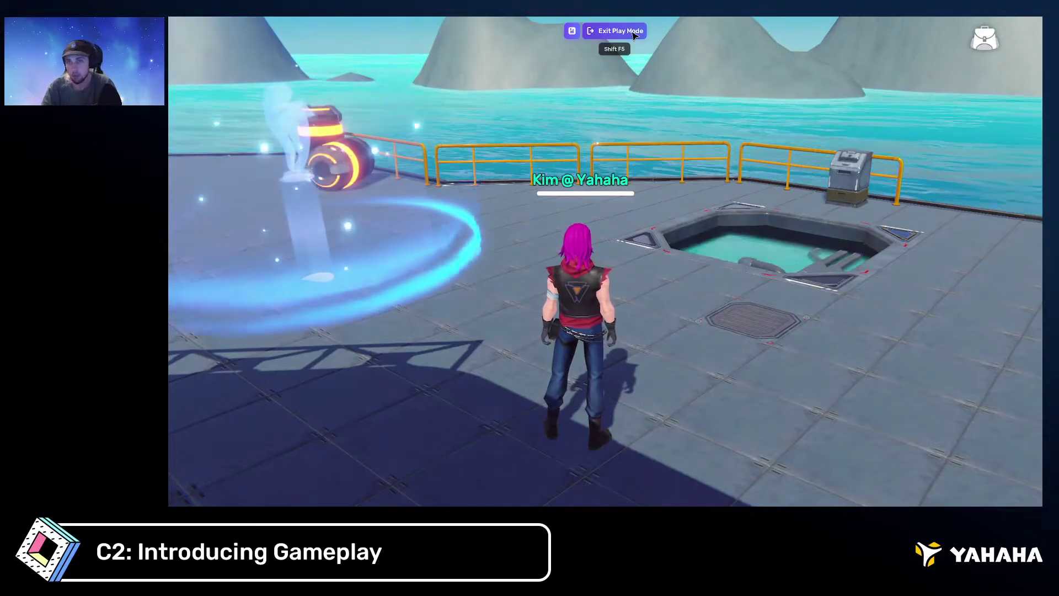
pyautogui.click(634, 35)
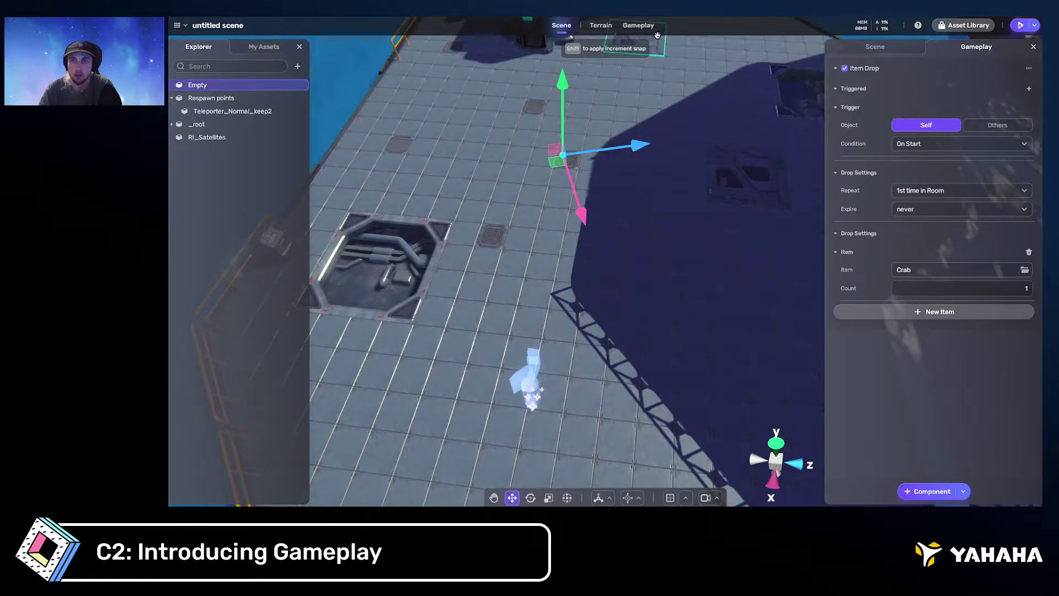
# Open the Crab item for editing in the gameplay item settings
pyautogui.click(652, 27)
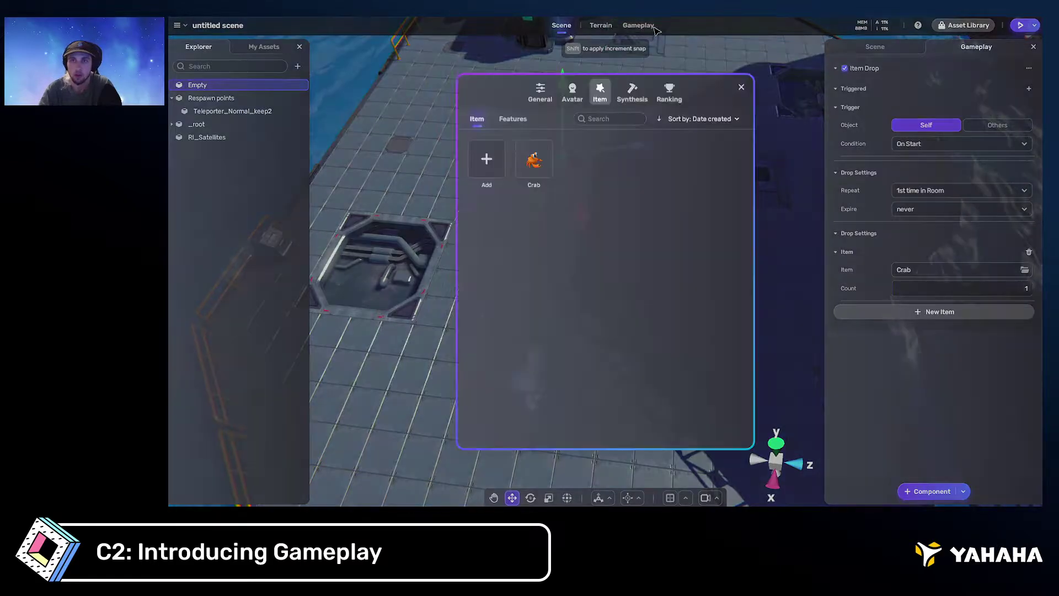
pyautogui.click(540, 165)
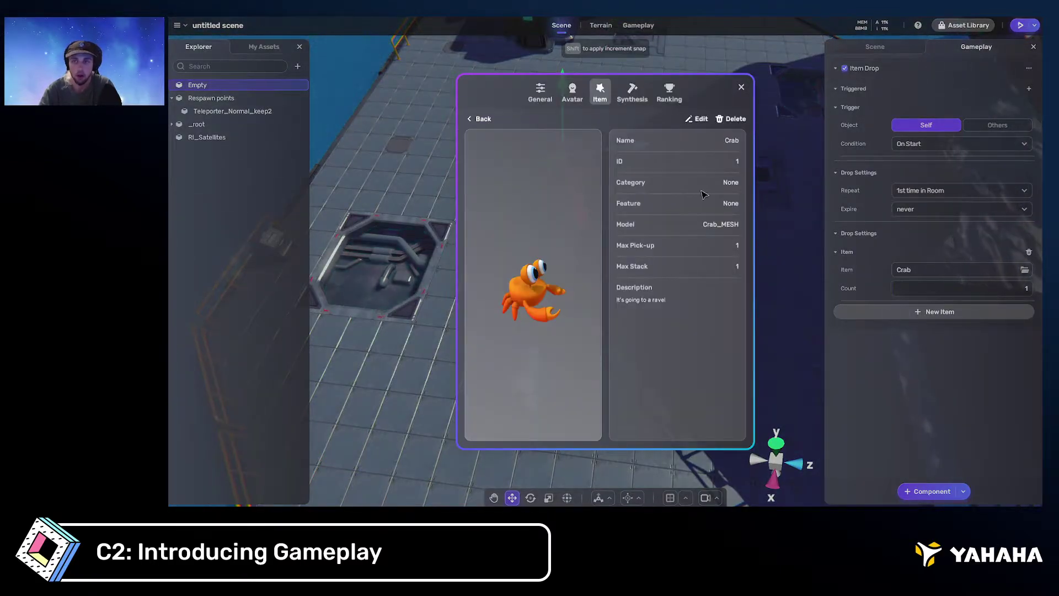
pyautogui.click(705, 121)
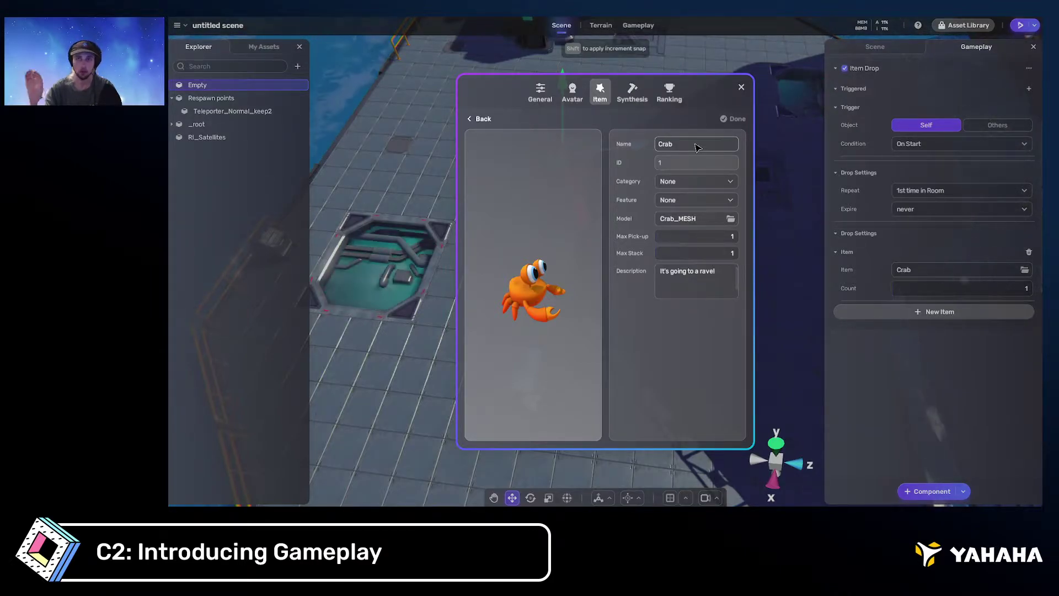
# Browse the purchased models available for the Crab item, keeping its current model
pyautogui.click(731, 218)
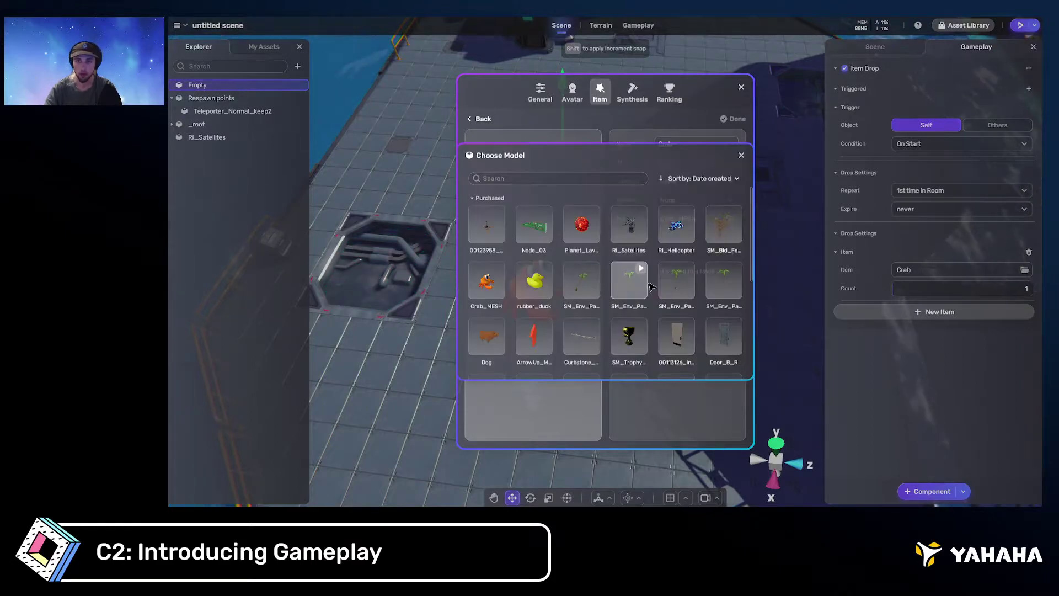
pyautogui.scroll(-5, 626, 276)
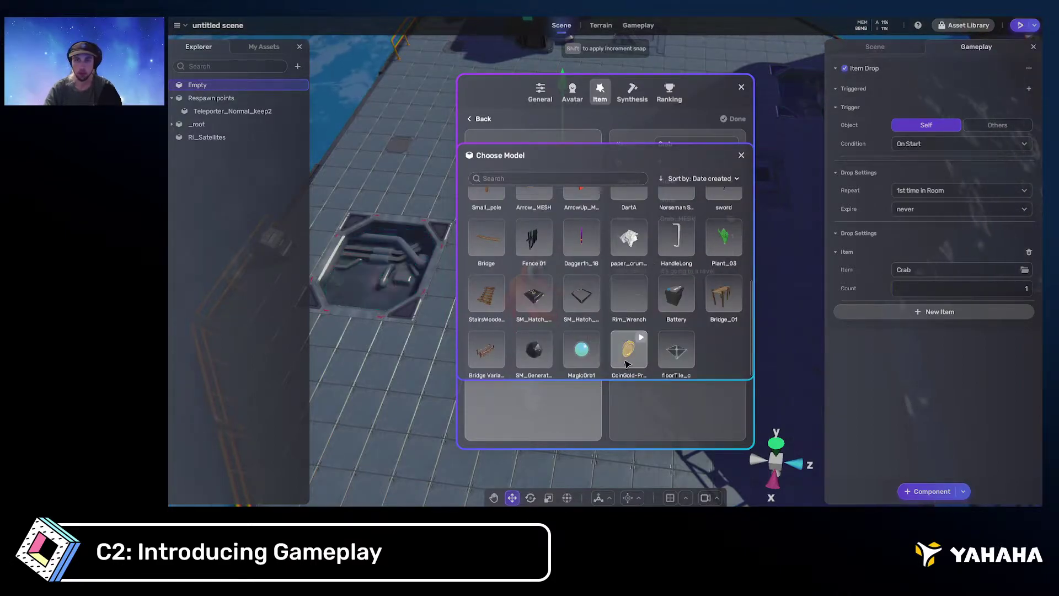
pyautogui.scroll(2, 629, 351)
pyautogui.scroll(2, 642, 350)
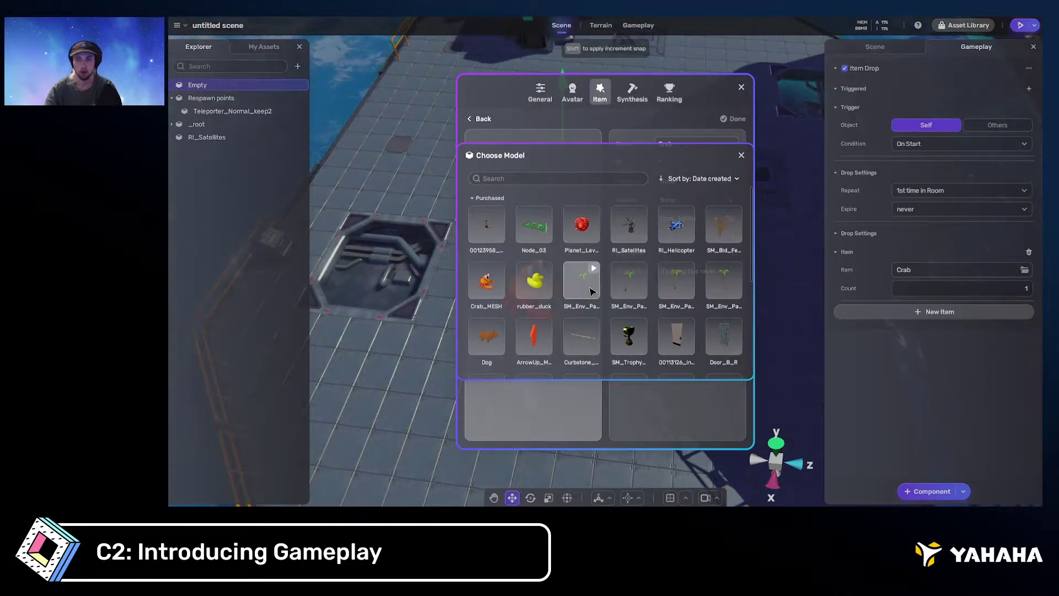
pyautogui.click(741, 155)
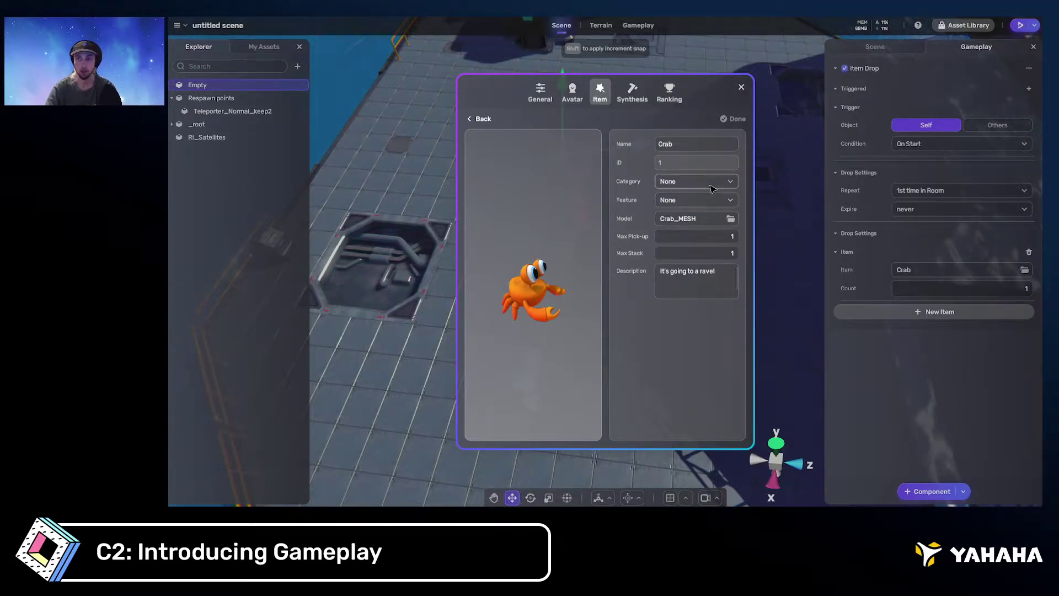
# Set the Crab item's category to Customize and enter Animals as the custom category name
pyautogui.click(711, 186)
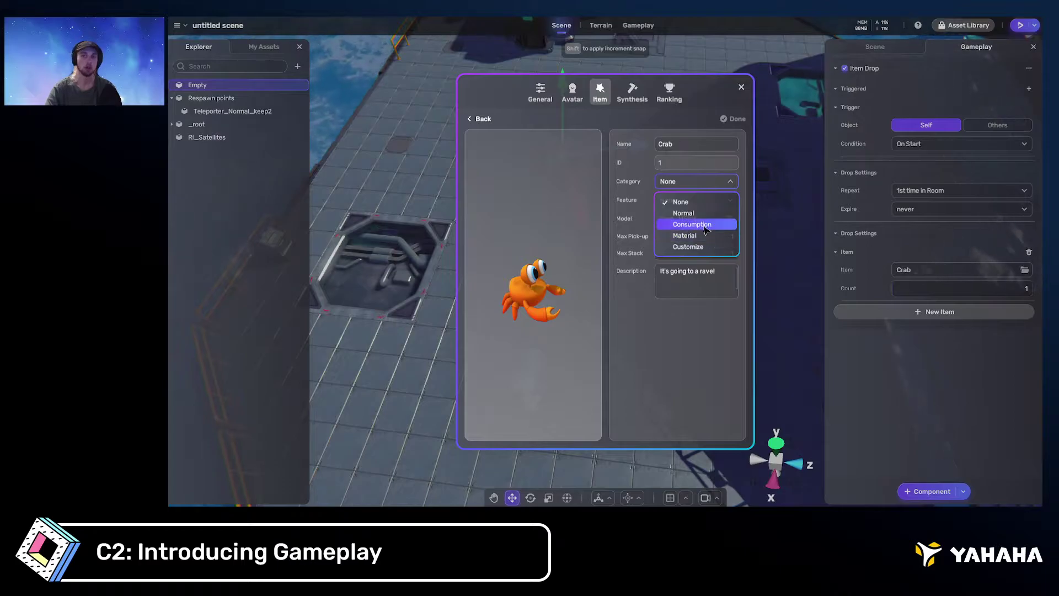
pyautogui.click(689, 247)
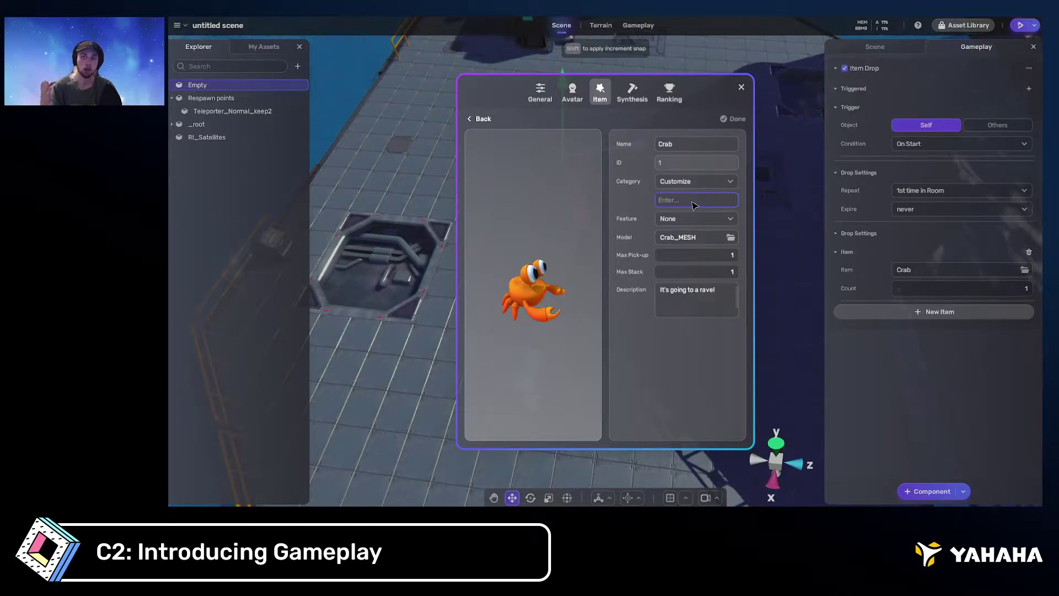
pyautogui.write('A')
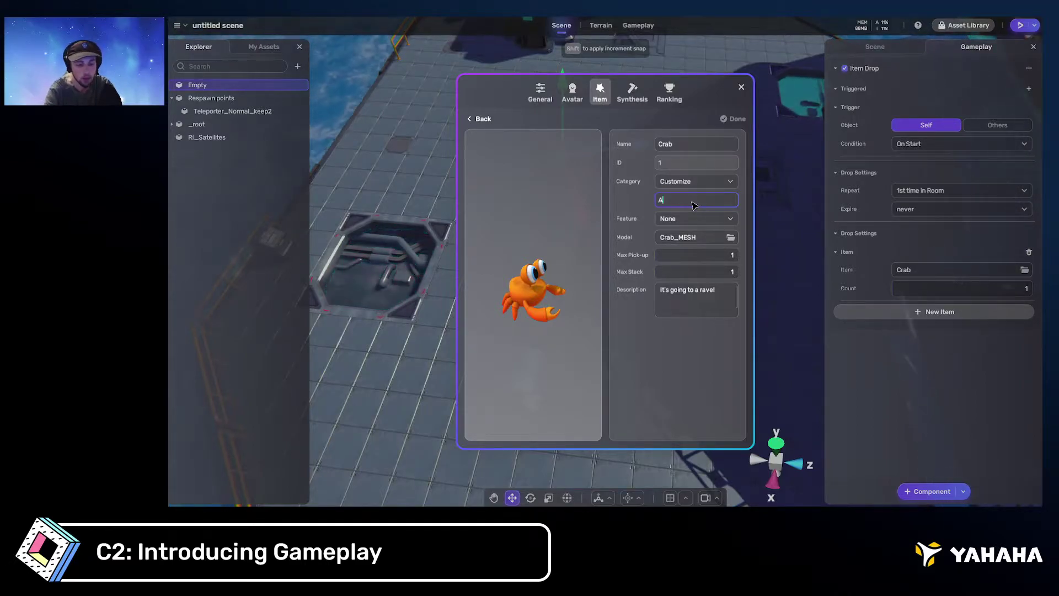
pyautogui.write('nikma')
pyautogui.press('BackSpace')
pyautogui.press('BackSpace')
pyautogui.press('BackSpace')
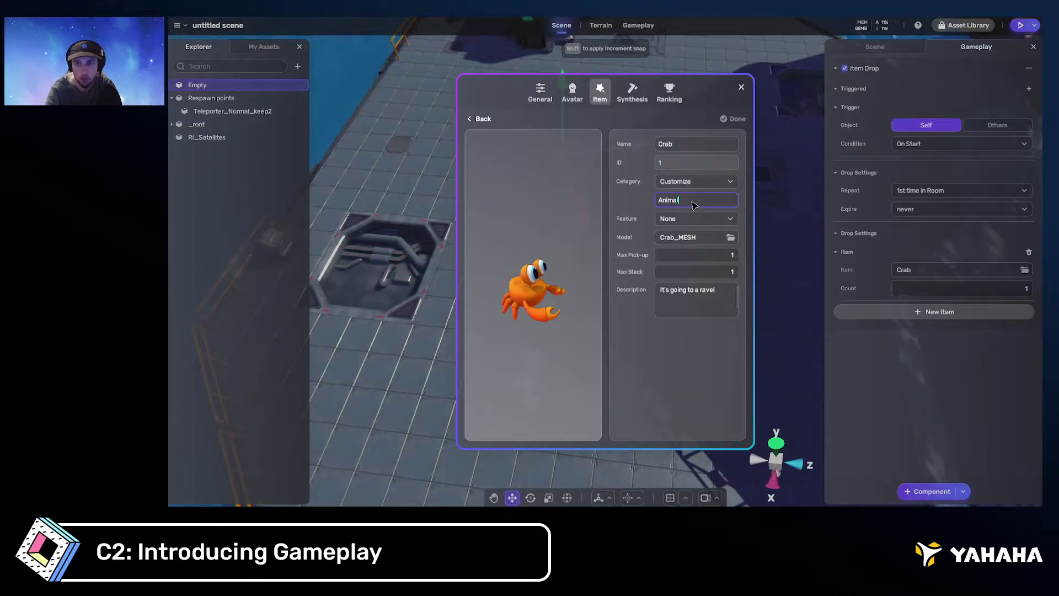
pyautogui.press('Return')
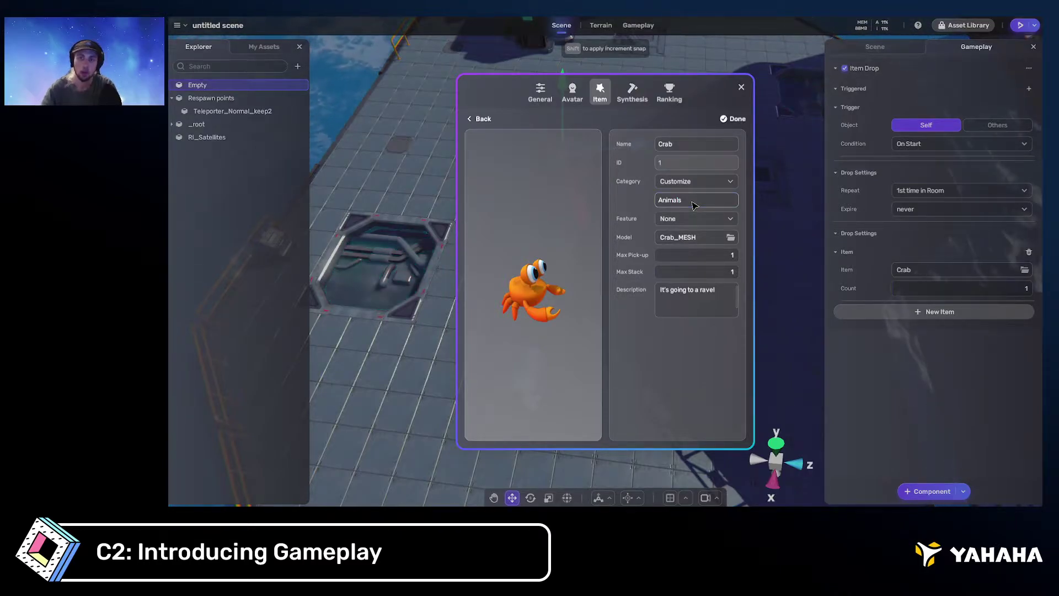
# Set the Crab item's maximum pick-up to 2, leaving its feature unassigned
pyautogui.click(684, 220)
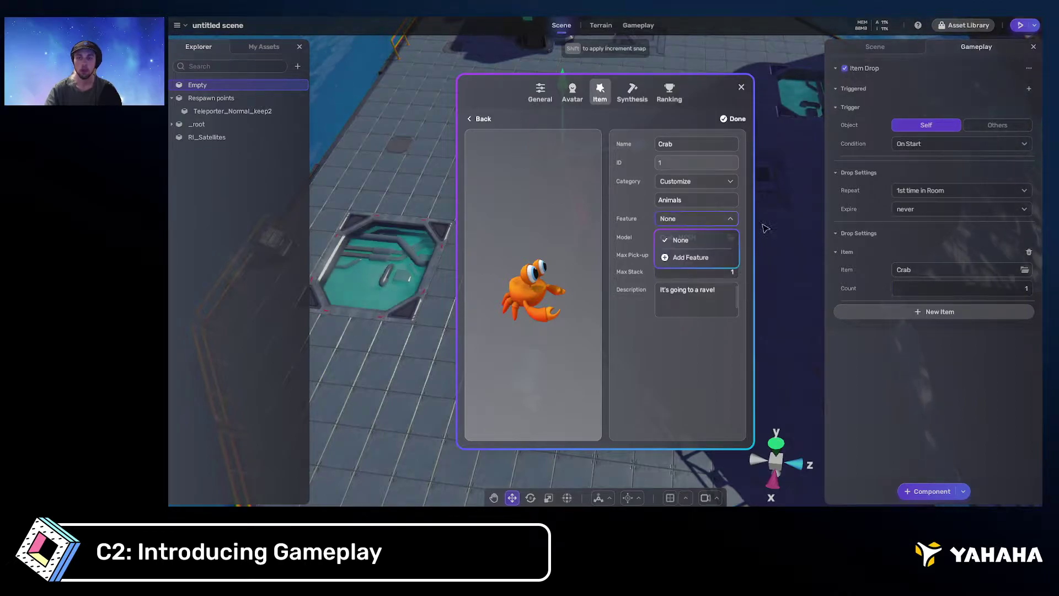
pyautogui.click(697, 354)
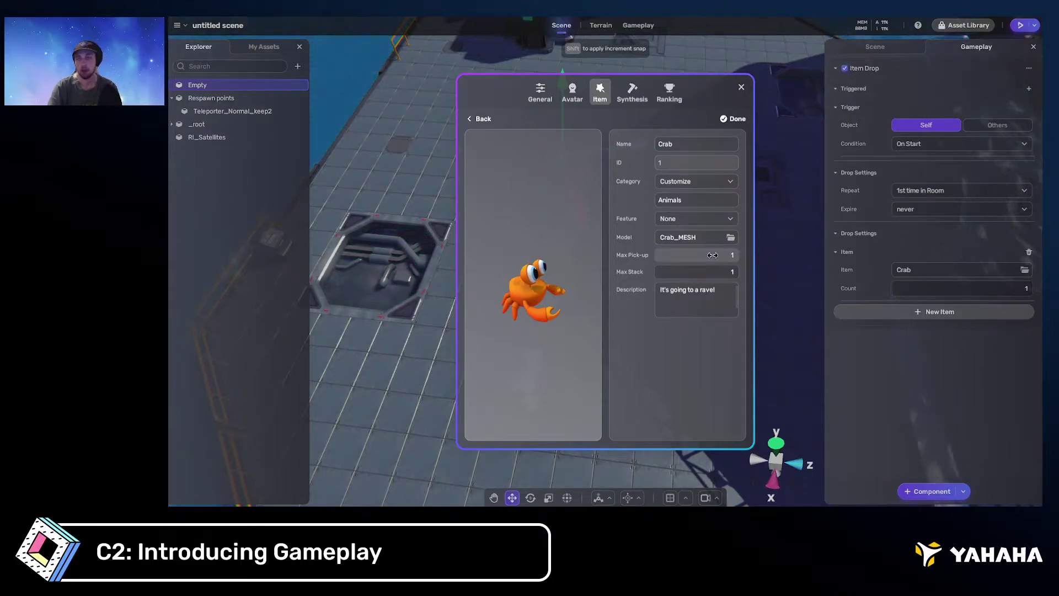
pyautogui.click(714, 253)
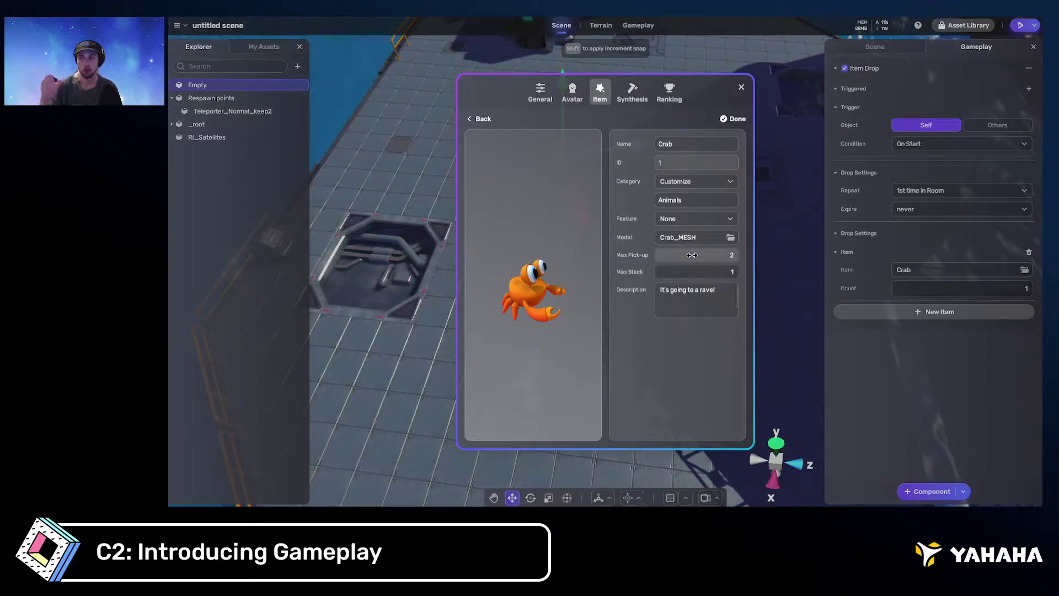
pyautogui.moveTo(659, 289); pyautogui.dragTo(730, 328)
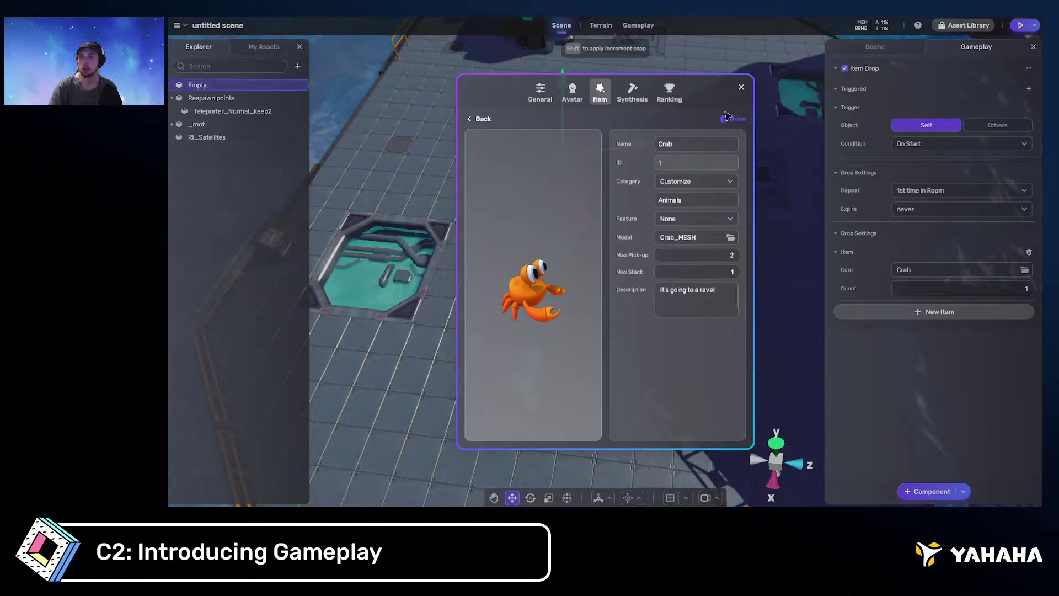
# Add a new feature for the Crab item and name it Crab Energy
pyautogui.click(713, 219)
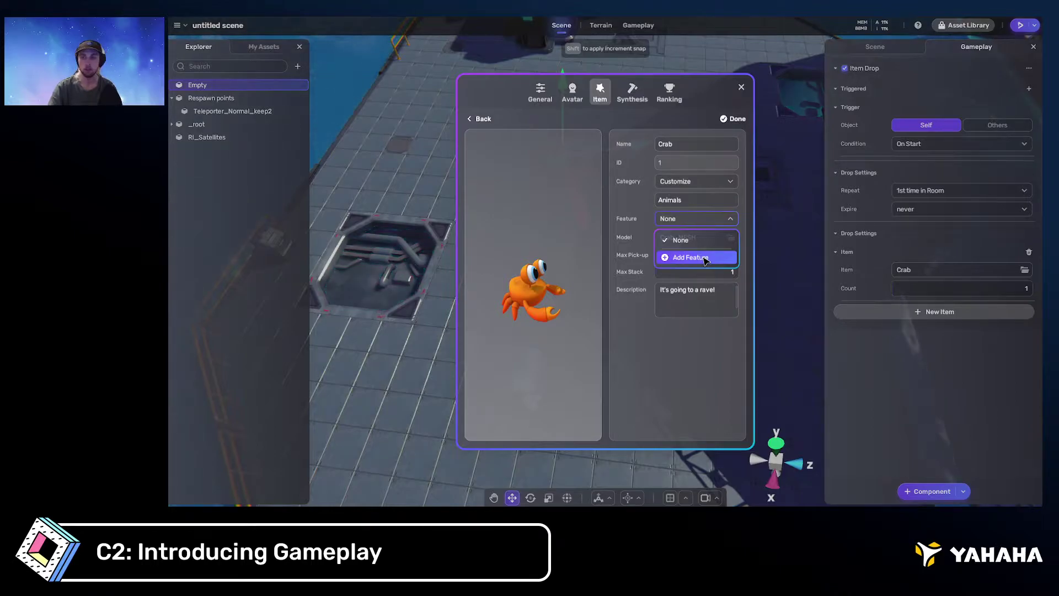
pyautogui.click(706, 257)
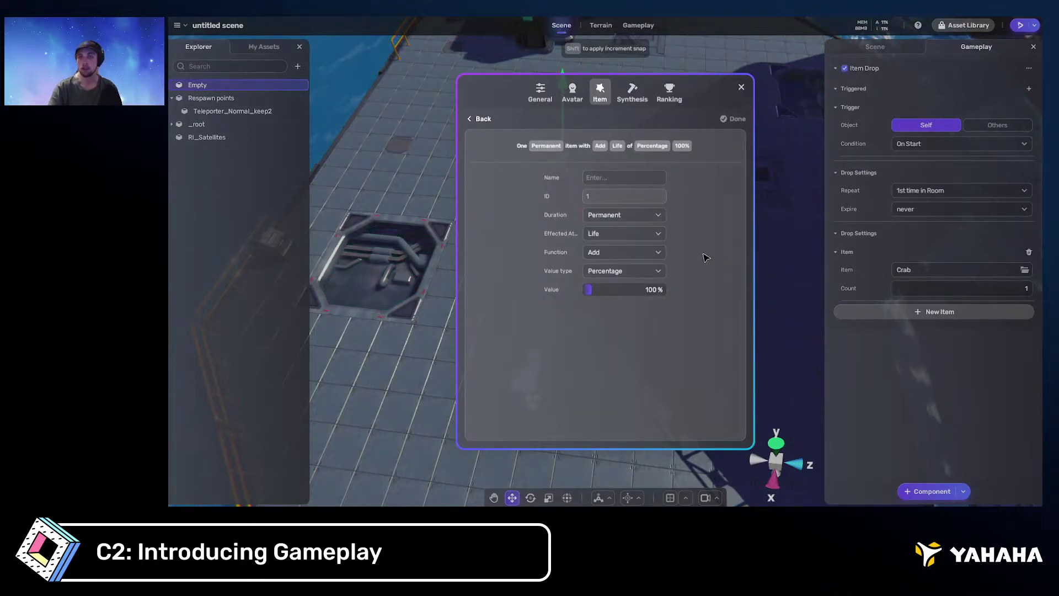
pyautogui.click(624, 177)
pyautogui.write('C')
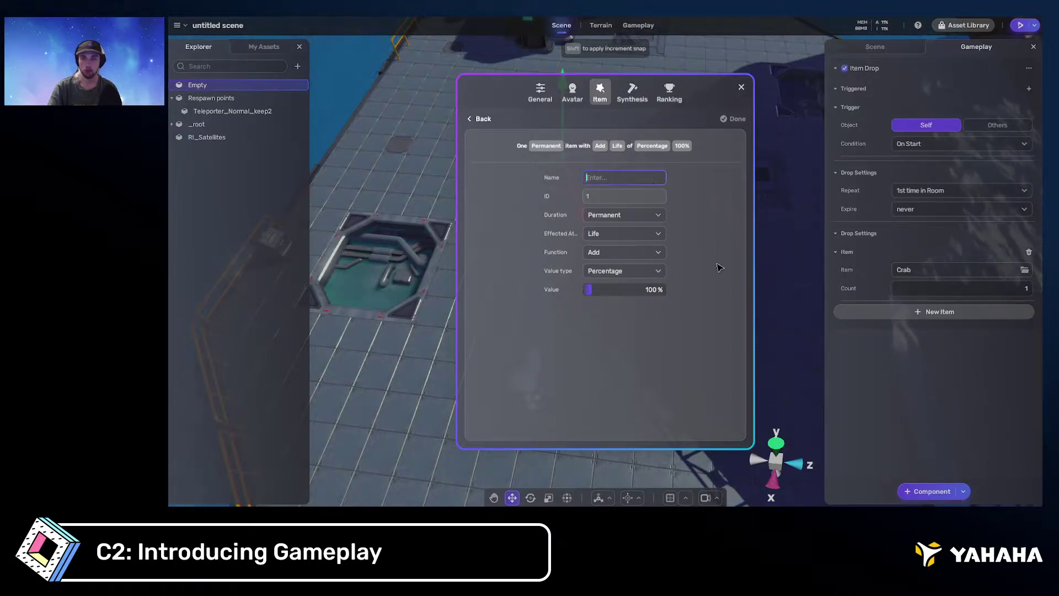
pyautogui.write('rab')
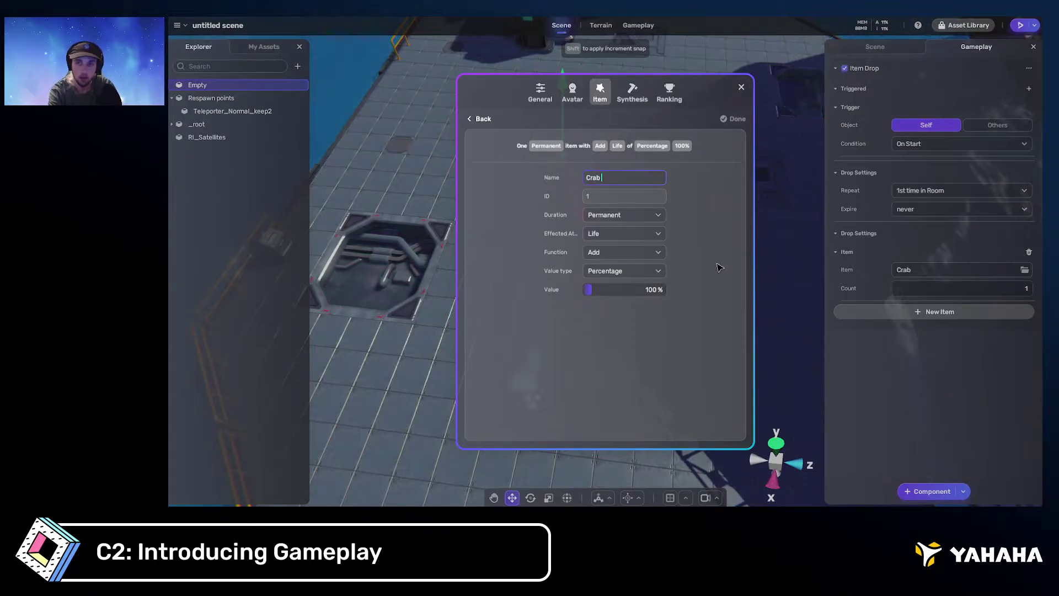
pyautogui.write(' Energy')
pyautogui.press('Return')
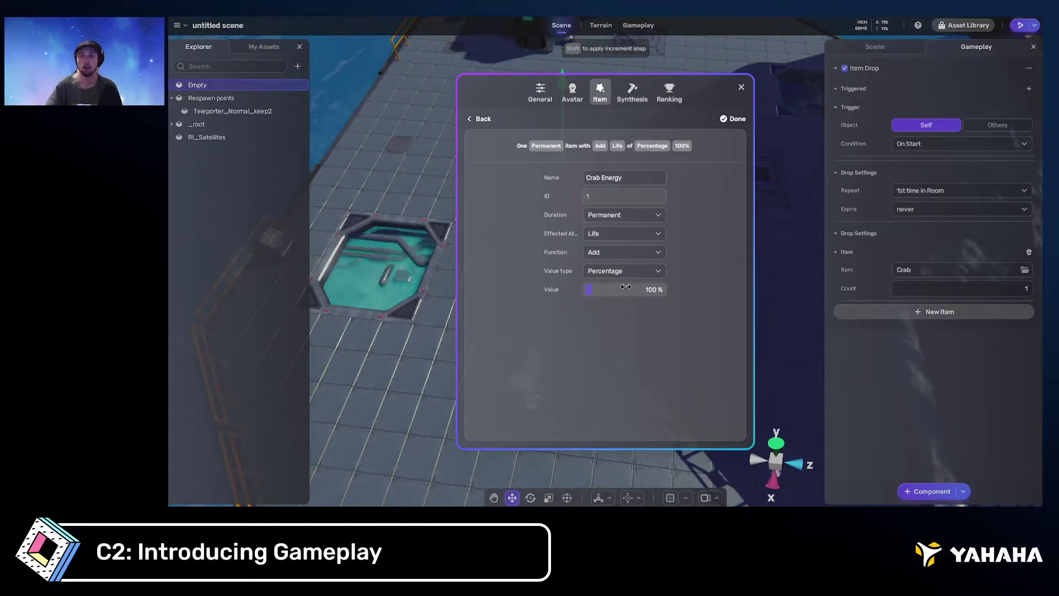
# Make the Crab Energy feature affect Speed with a value of 50% and set its duration to Temporary
pyautogui.click(655, 255)
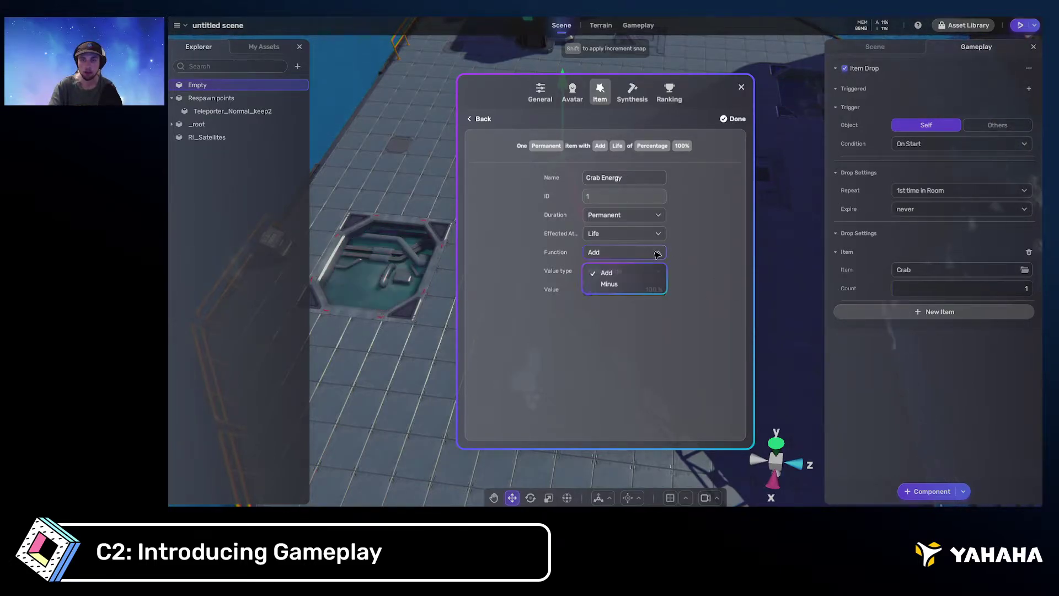
pyautogui.click(668, 234)
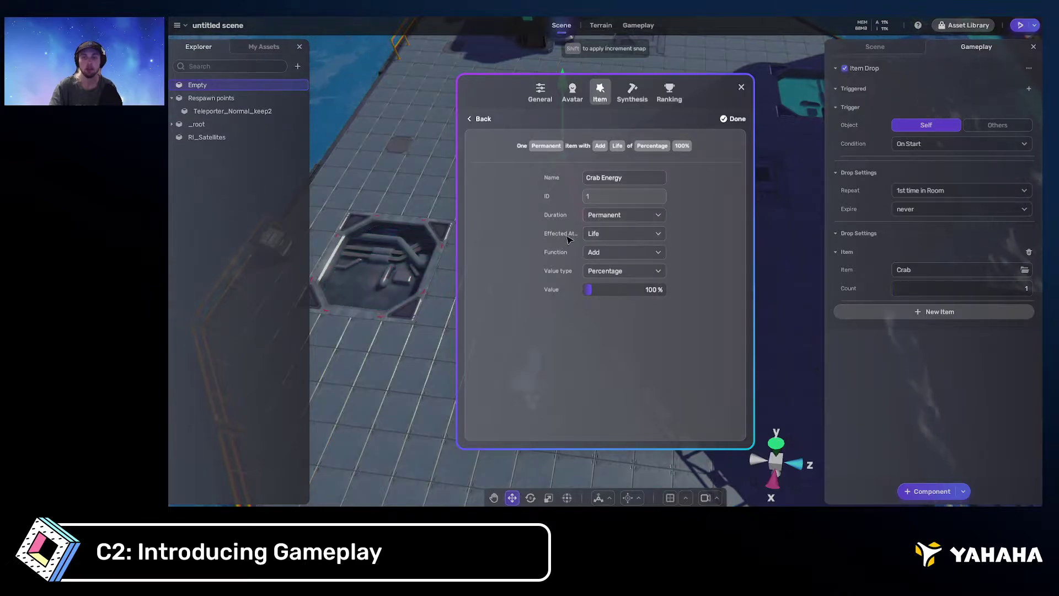
pyautogui.click(624, 234)
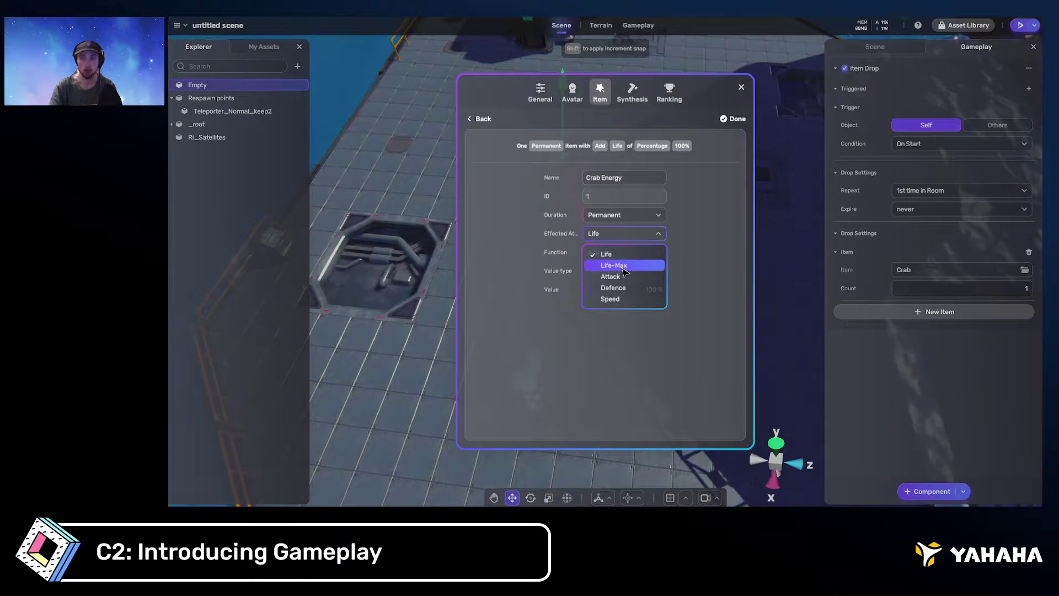
pyautogui.click(631, 299)
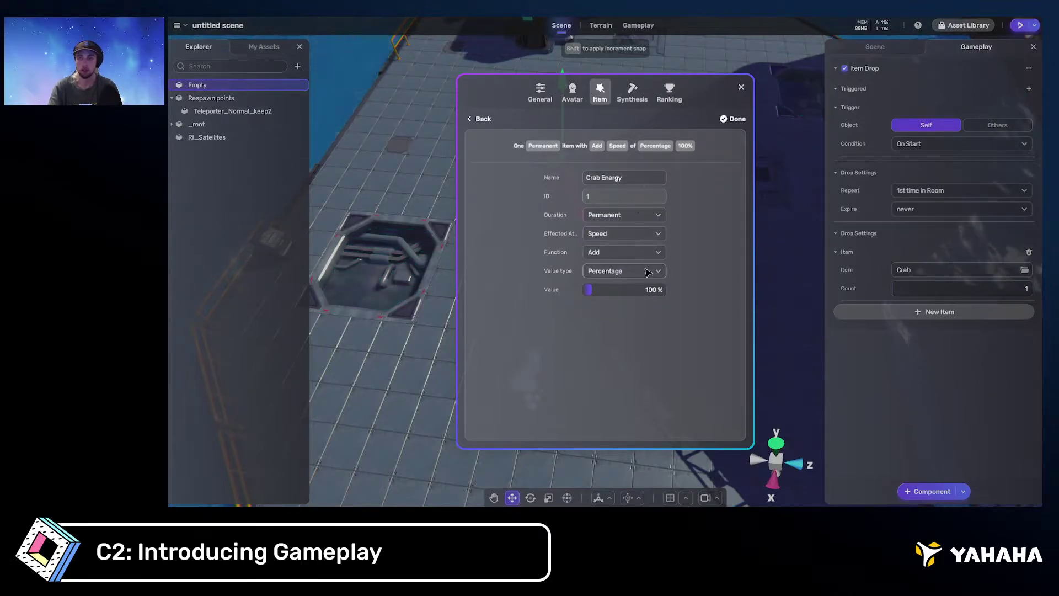
pyautogui.click(653, 289)
pyautogui.write('50')
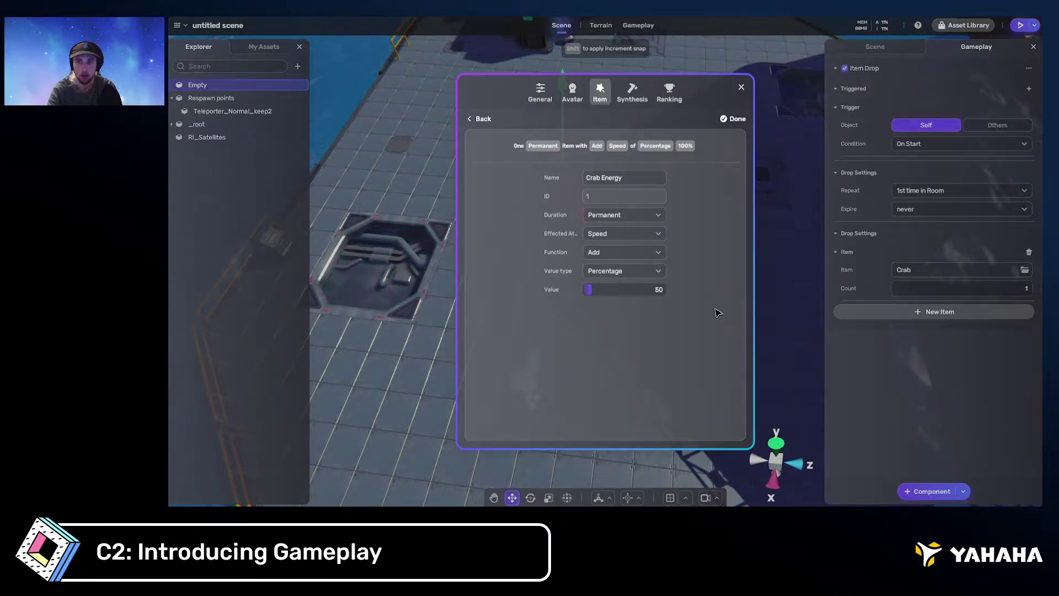
pyautogui.press('Return')
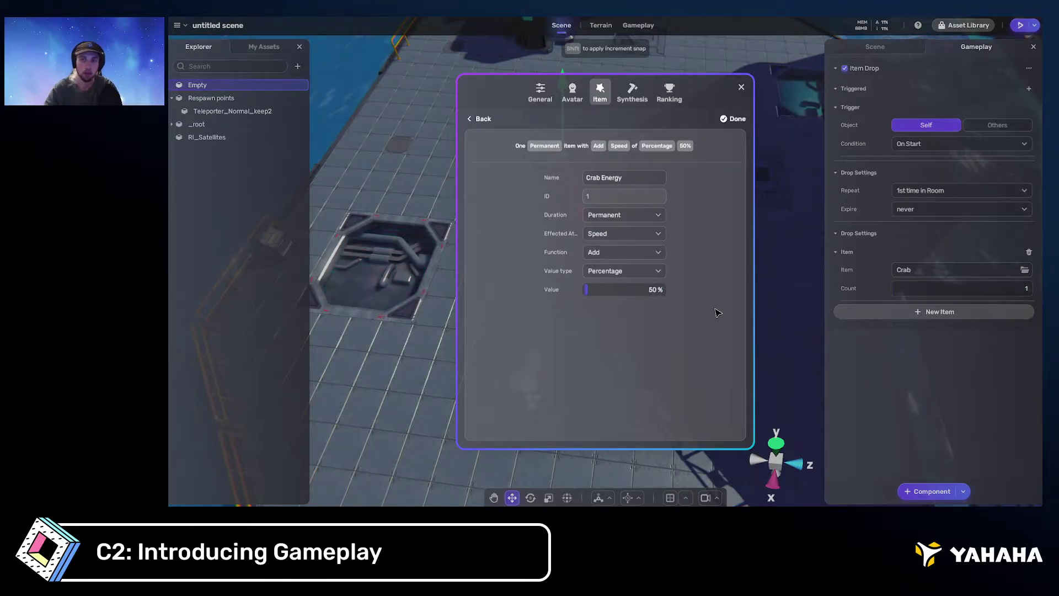
pyautogui.click(656, 216)
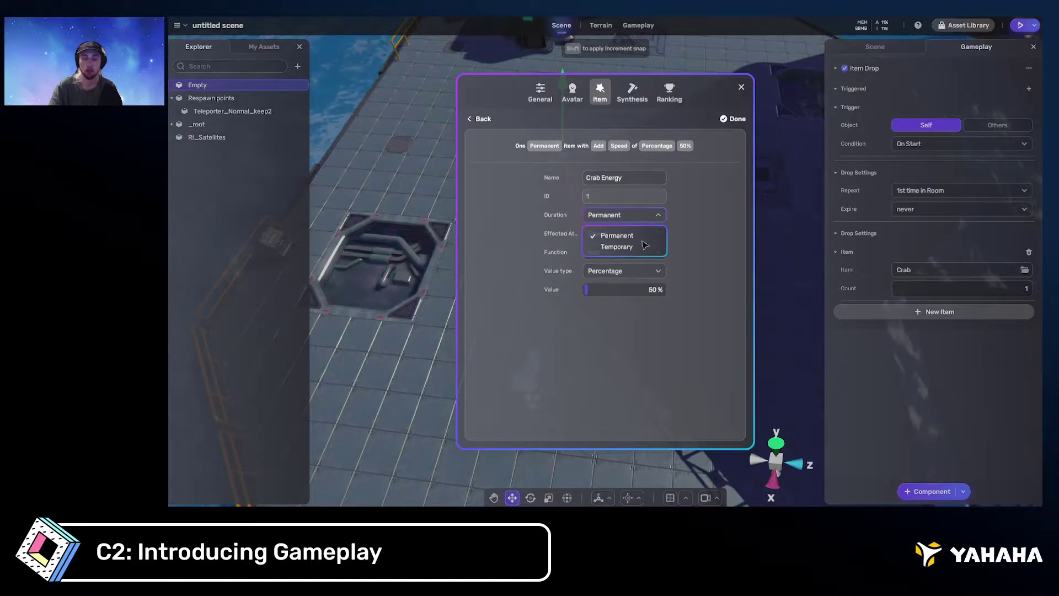
pyautogui.click(648, 247)
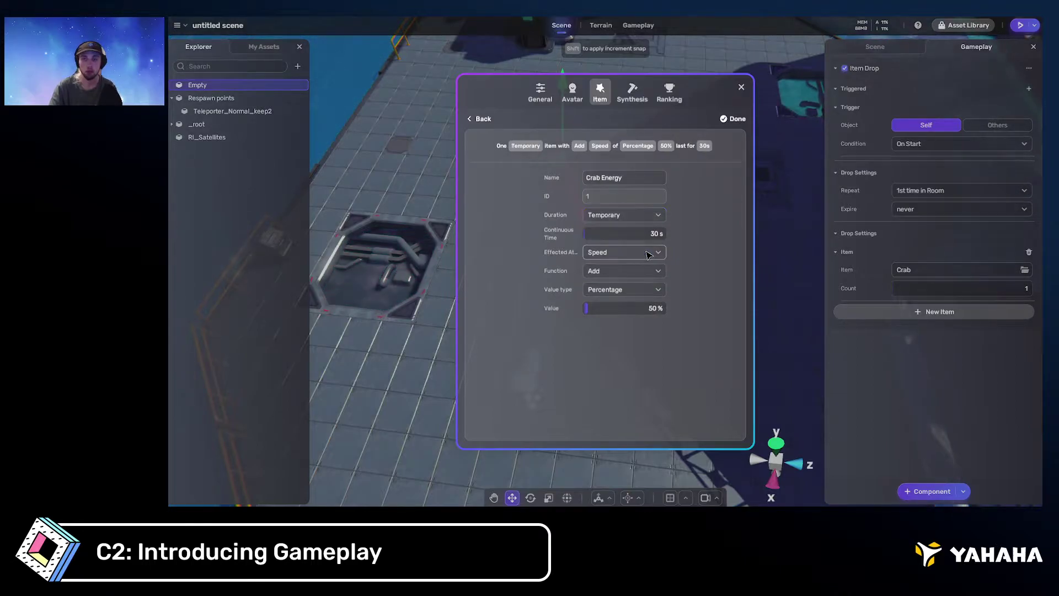
# Set the Crab Energy feature's duration to Permanent and review its affected attribute and Function options, keeping Speed and Add
pyautogui.click(658, 215)
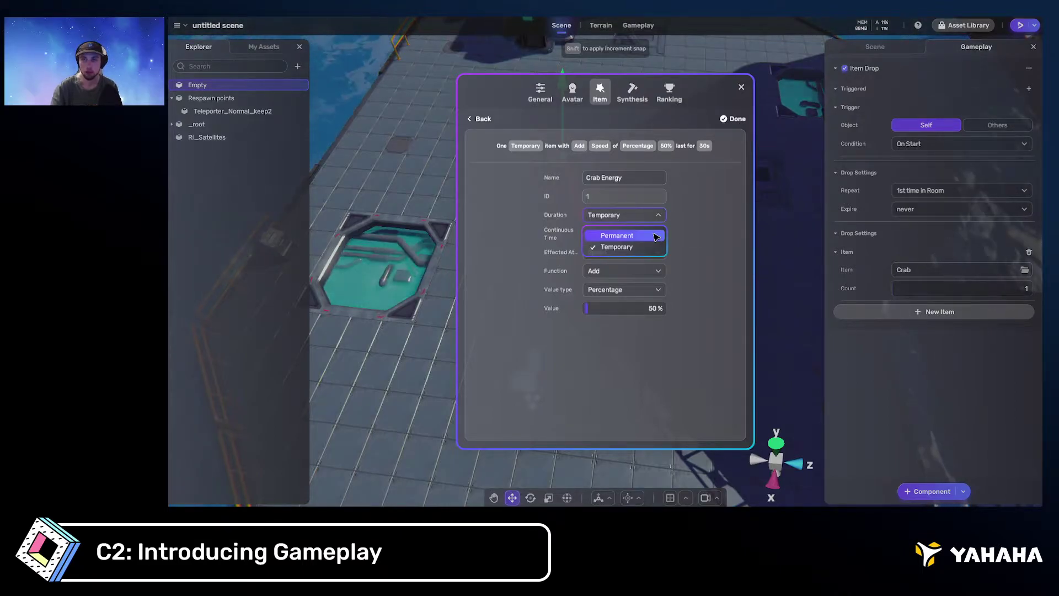
pyautogui.click(661, 233)
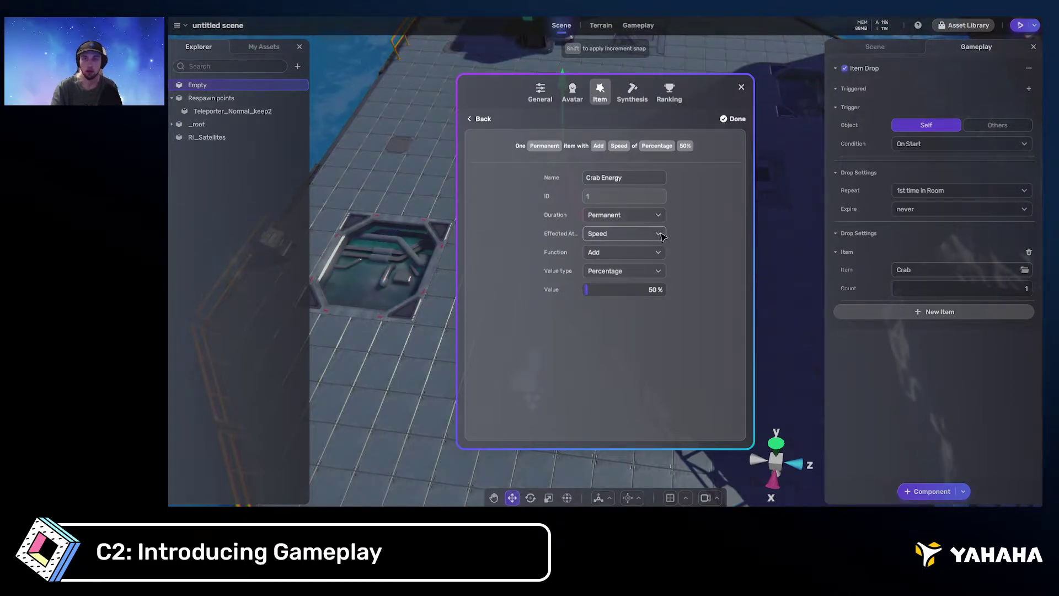
pyautogui.click(659, 235)
pyautogui.click(701, 236)
pyautogui.click(650, 254)
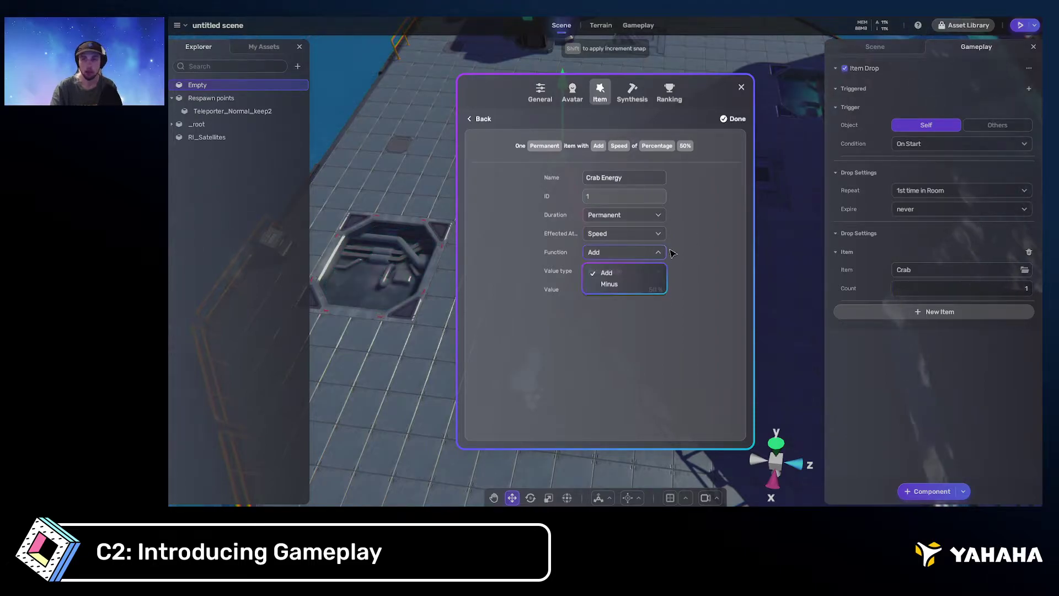
pyautogui.click(659, 271)
pyautogui.click(657, 255)
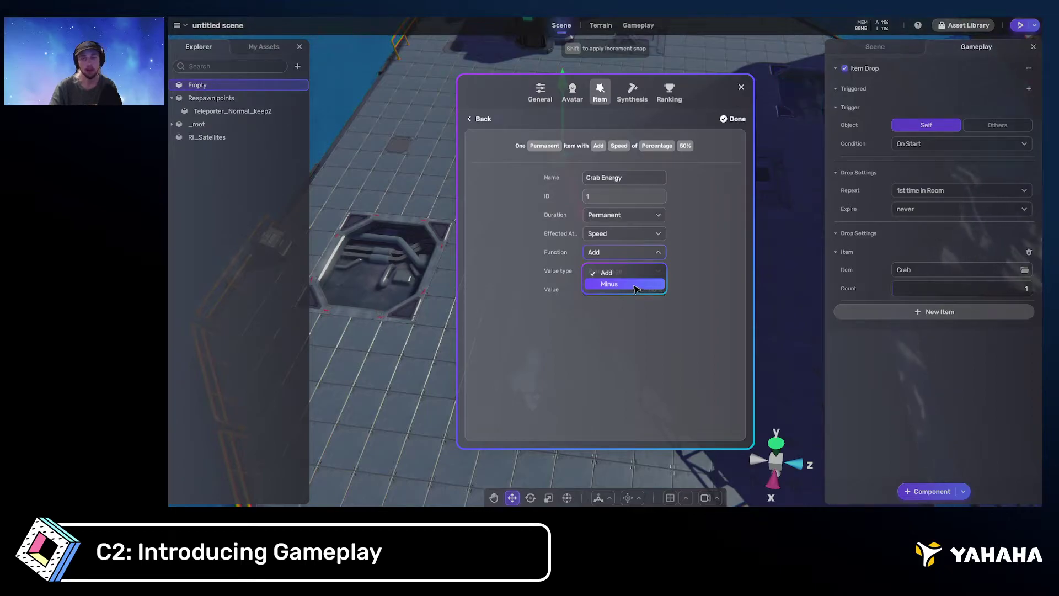
pyautogui.click(684, 255)
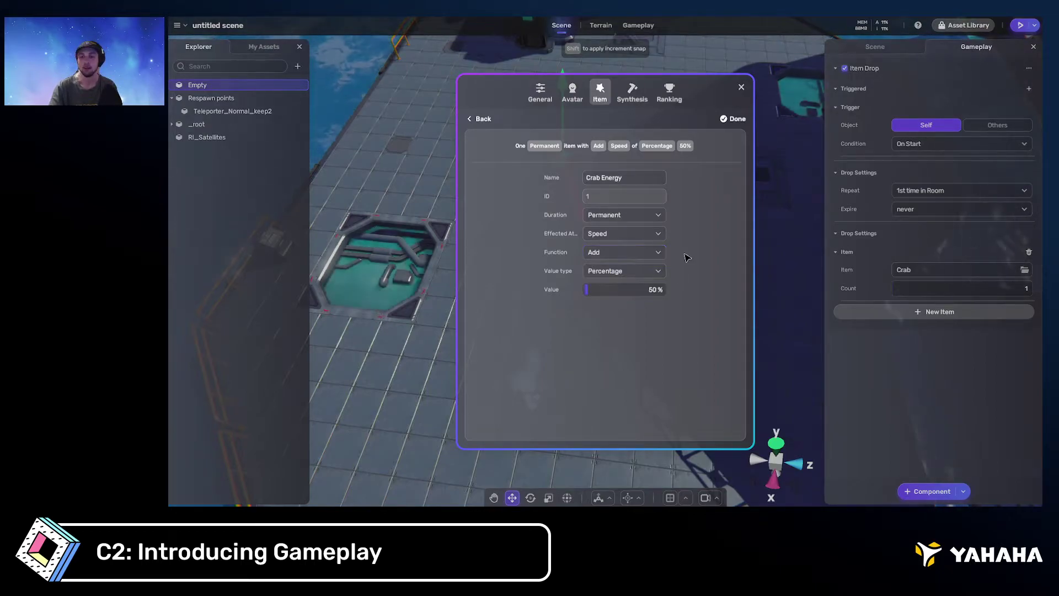
# Try the Exact value type for the Crab Energy feature and return it to Percentage
pyautogui.click(658, 271)
pyautogui.click(658, 270)
pyautogui.click(658, 271)
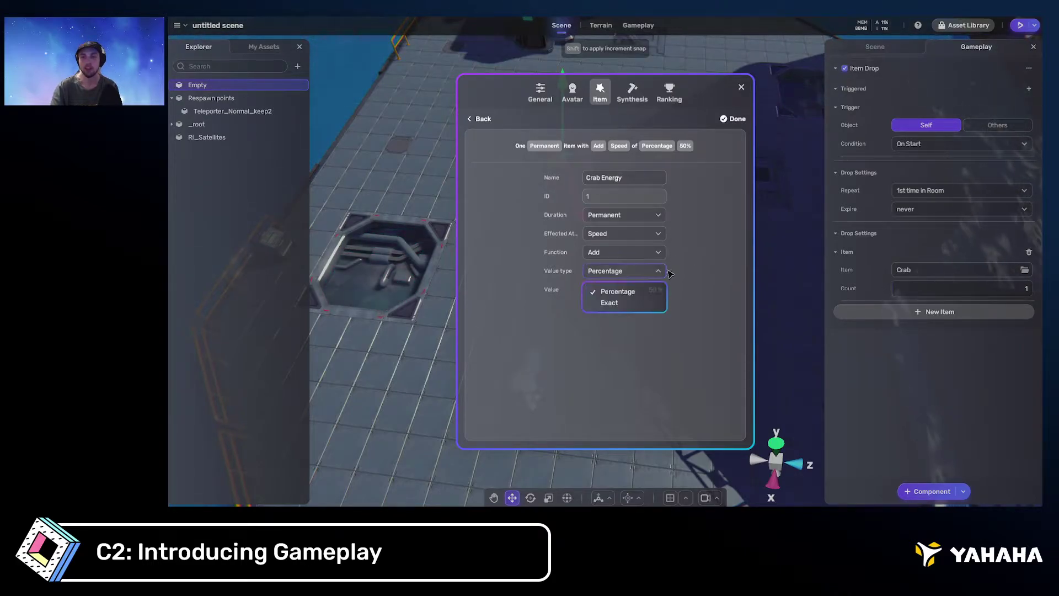
pyautogui.click(637, 292)
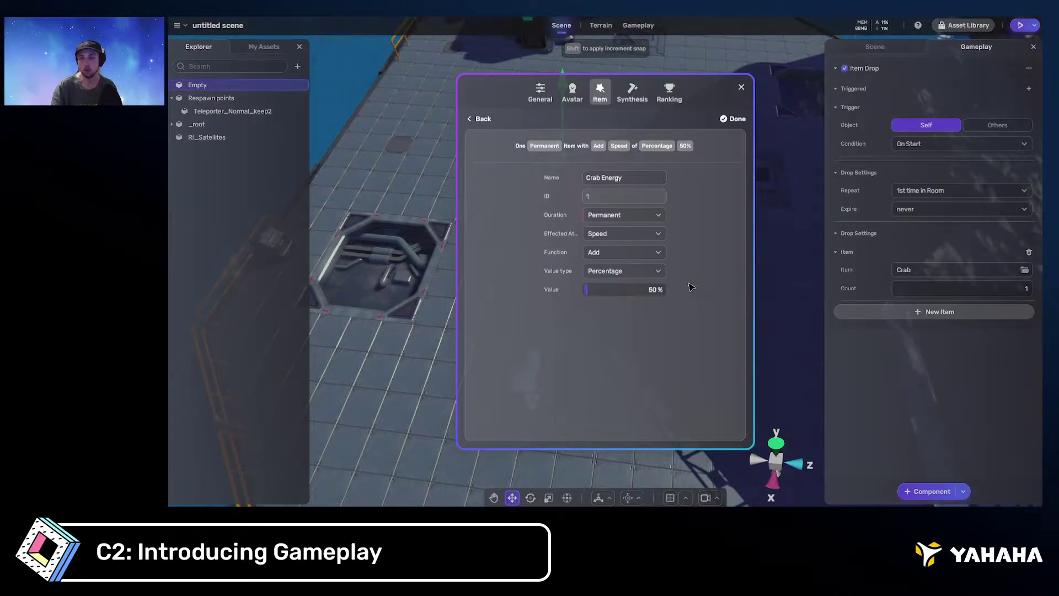
pyautogui.click(591, 271)
pyautogui.click(620, 303)
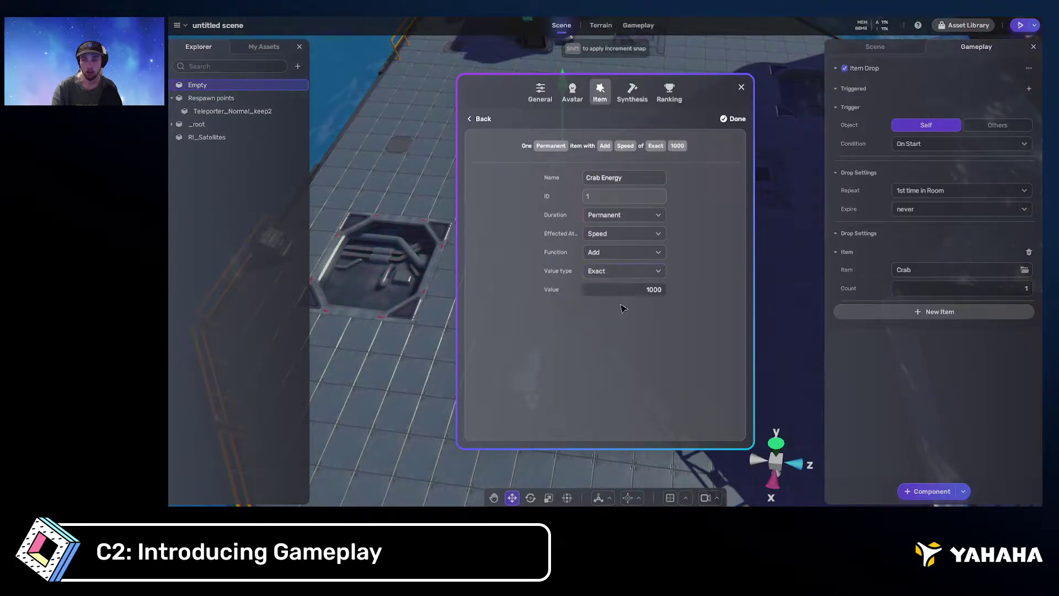
pyautogui.click(655, 272)
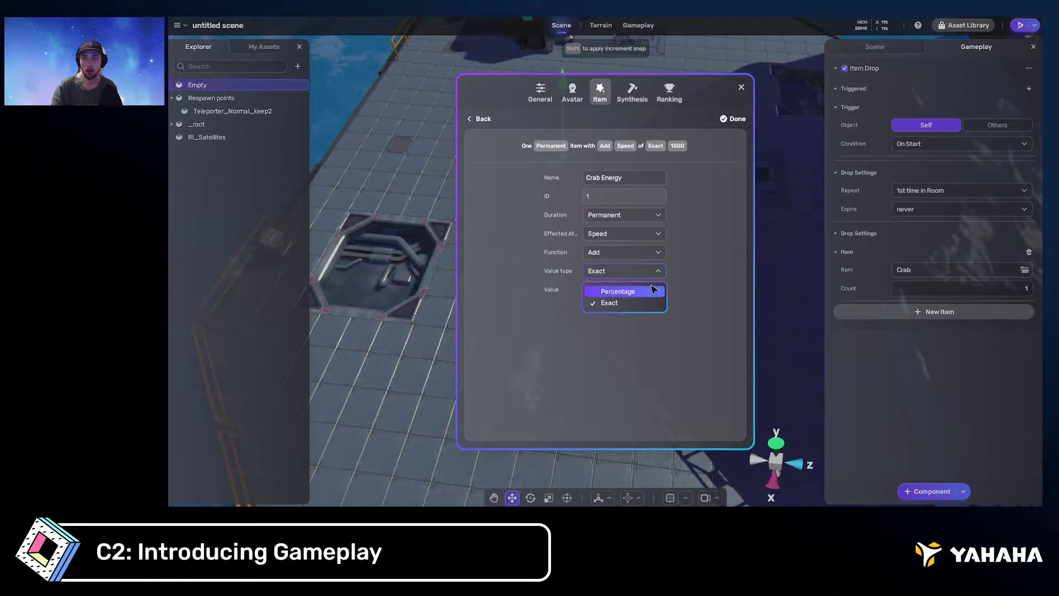
pyautogui.click(673, 293)
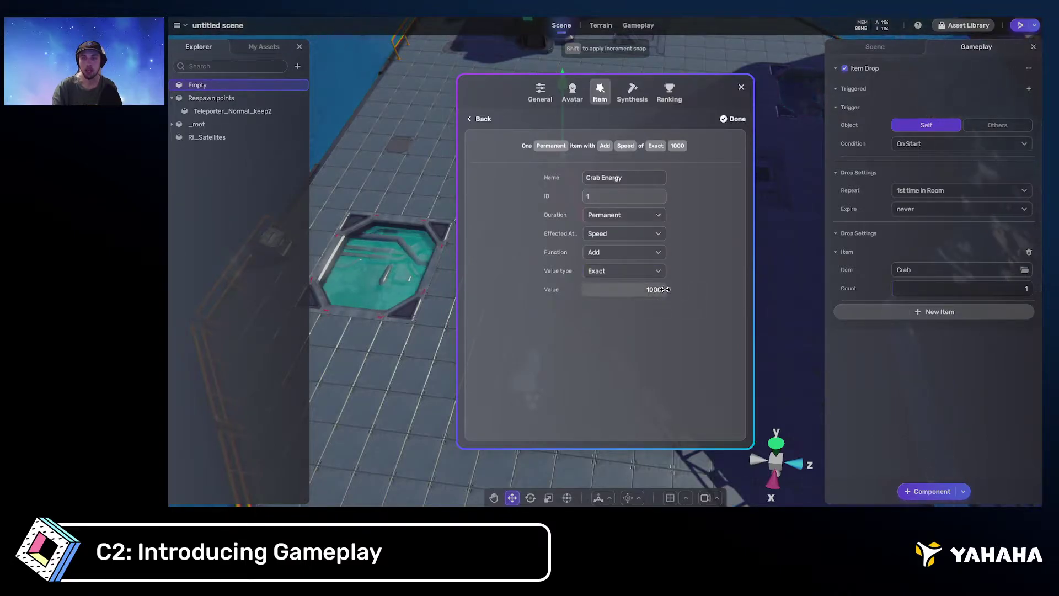
pyautogui.click(656, 271)
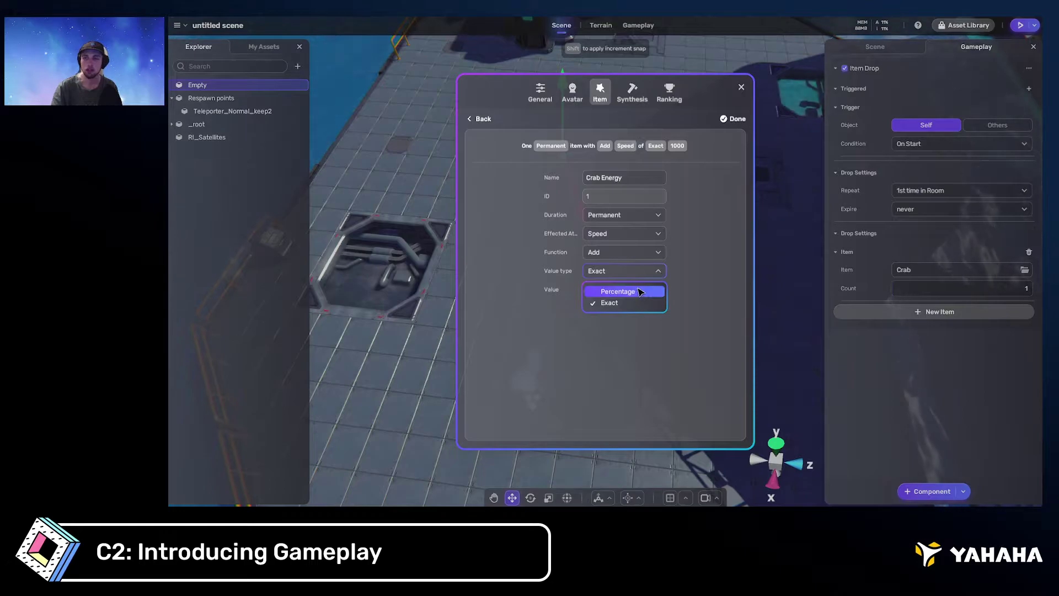
pyautogui.click(649, 286)
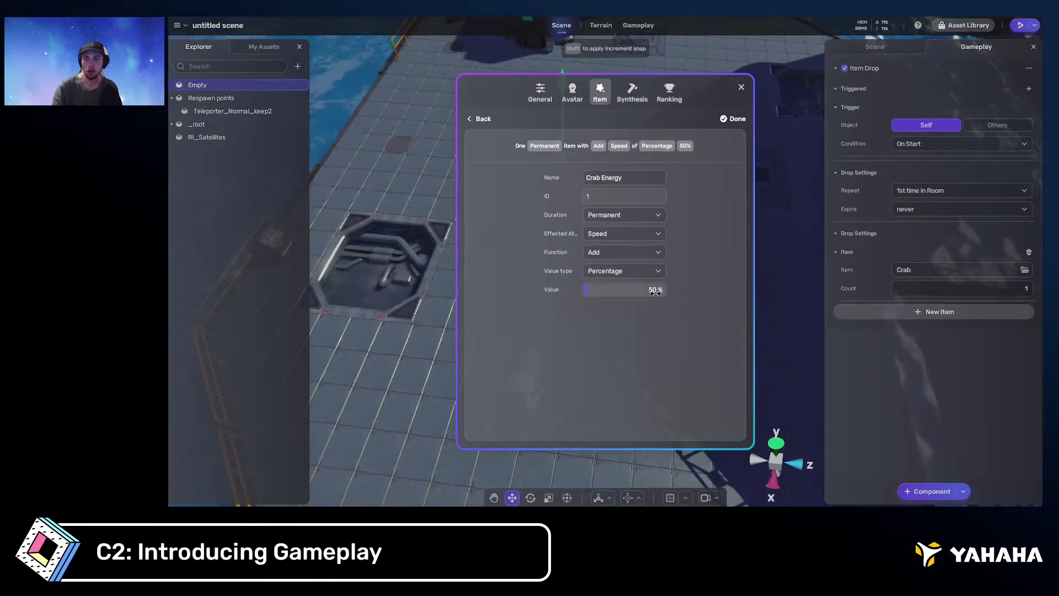
# Save the Crab Energy feature and the Crab item that uses it
pyautogui.click(734, 119)
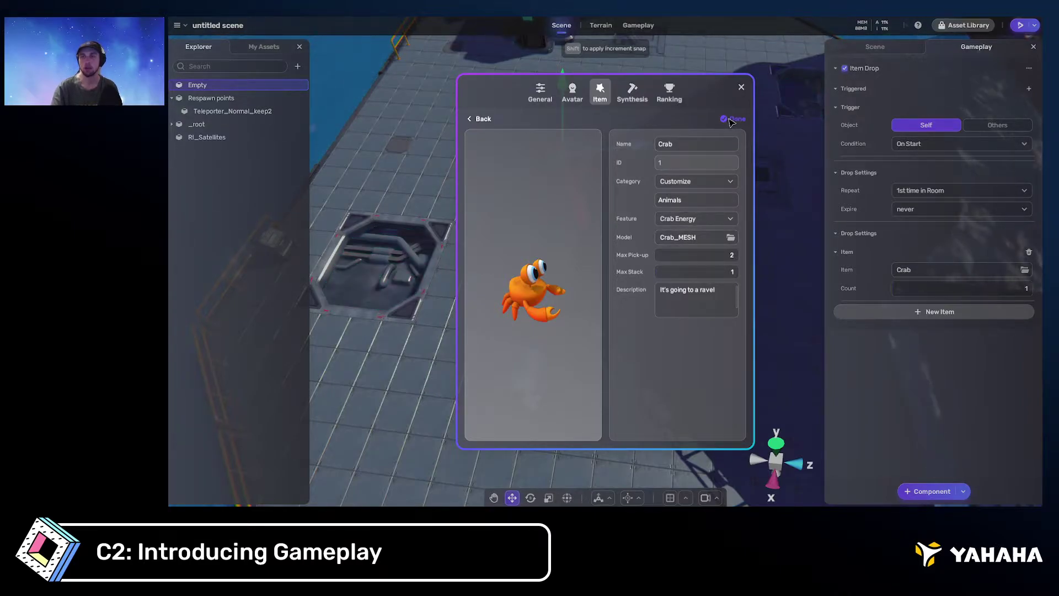
pyautogui.click(733, 119)
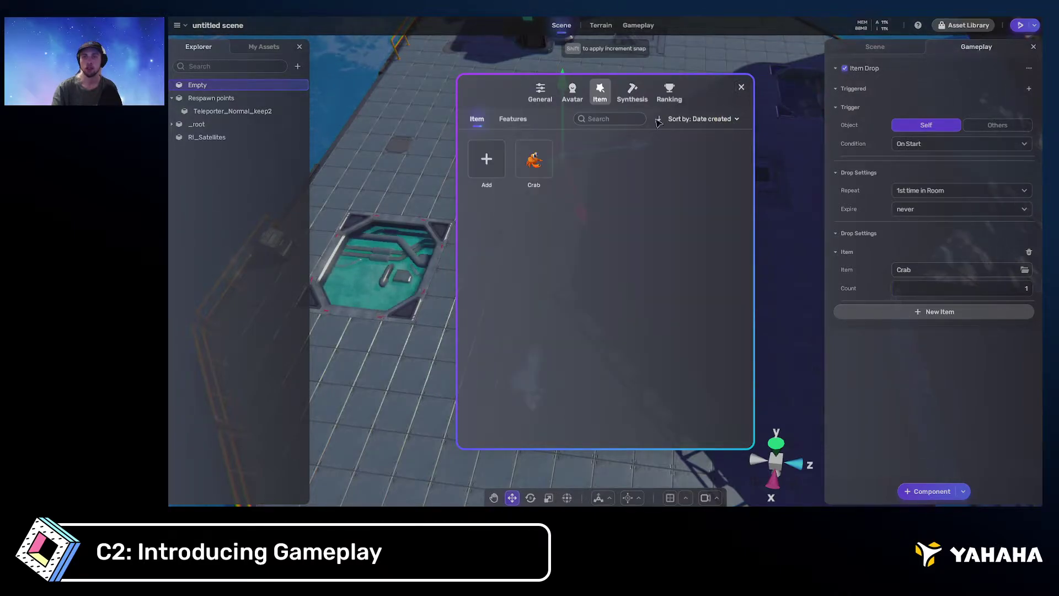
# Playtest the scene briefly, exit play mode, and set the Item Drop's Crab count to 3
pyautogui.click(1019, 51)
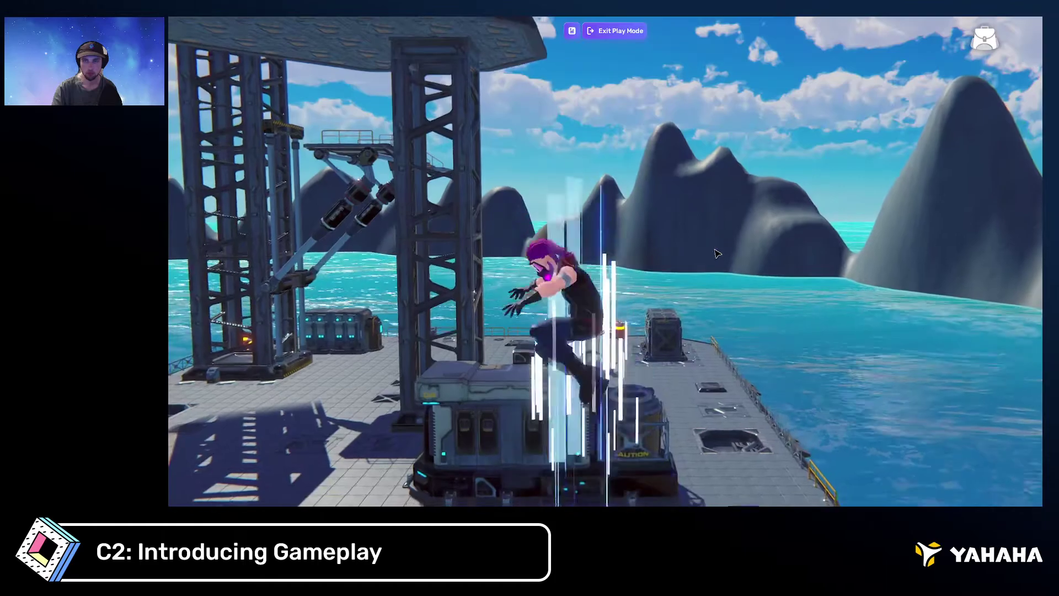
pyautogui.press('d')
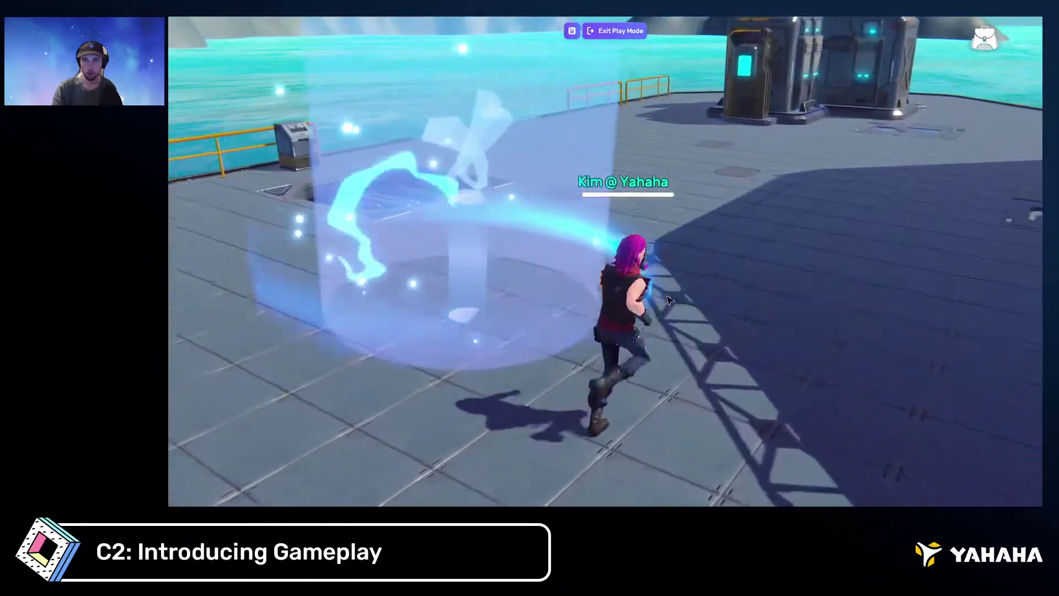
pyautogui.click(621, 37)
pyautogui.click(621, 32)
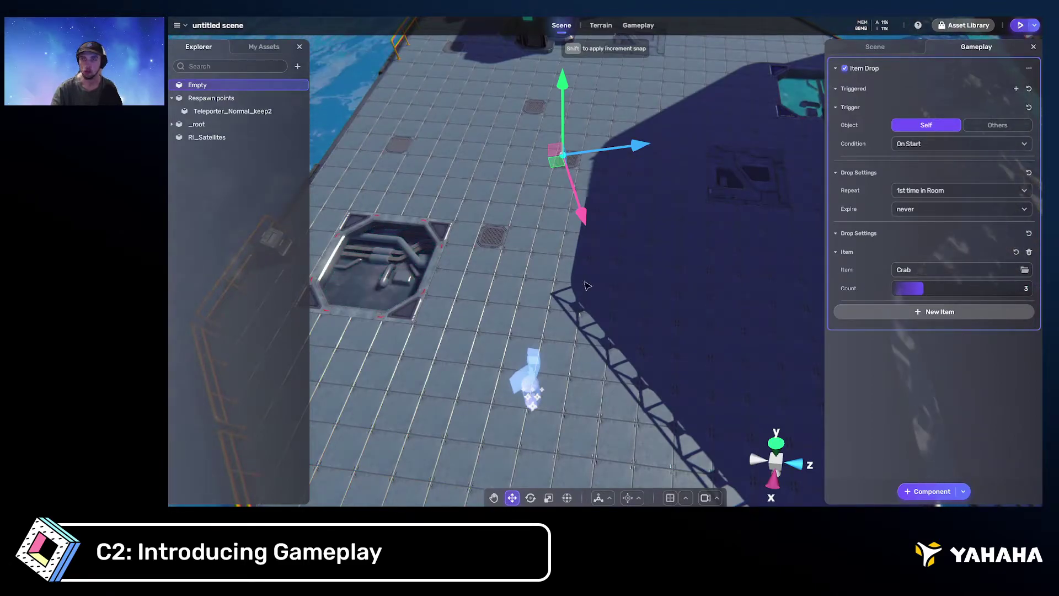
# Start another playtest and run the avatar through the dropped crabs to pick them up, turning the camera towards the drop area
pyautogui.press('F5')
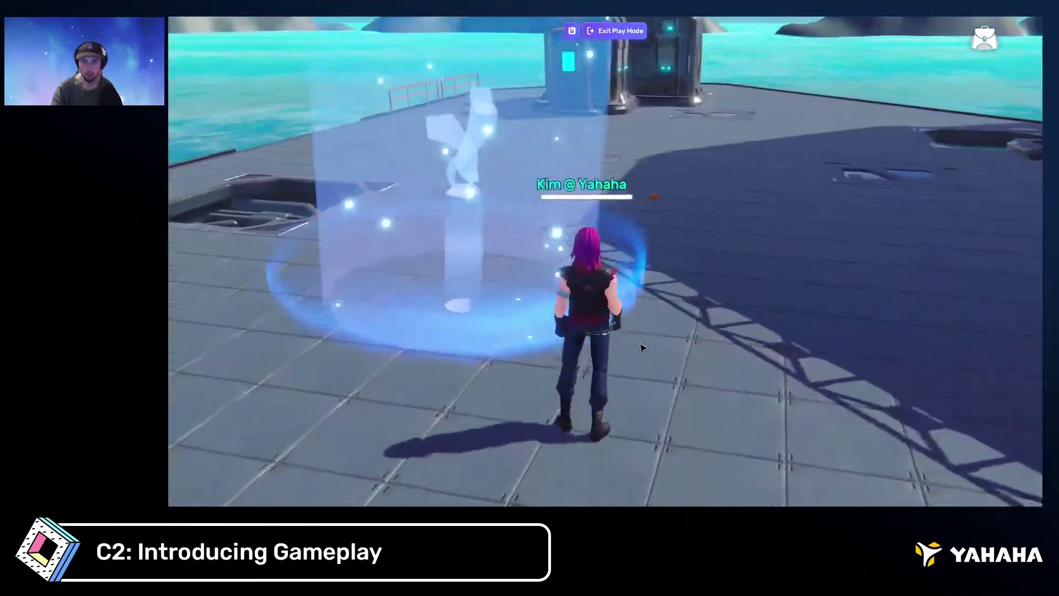
pyautogui.press('w')
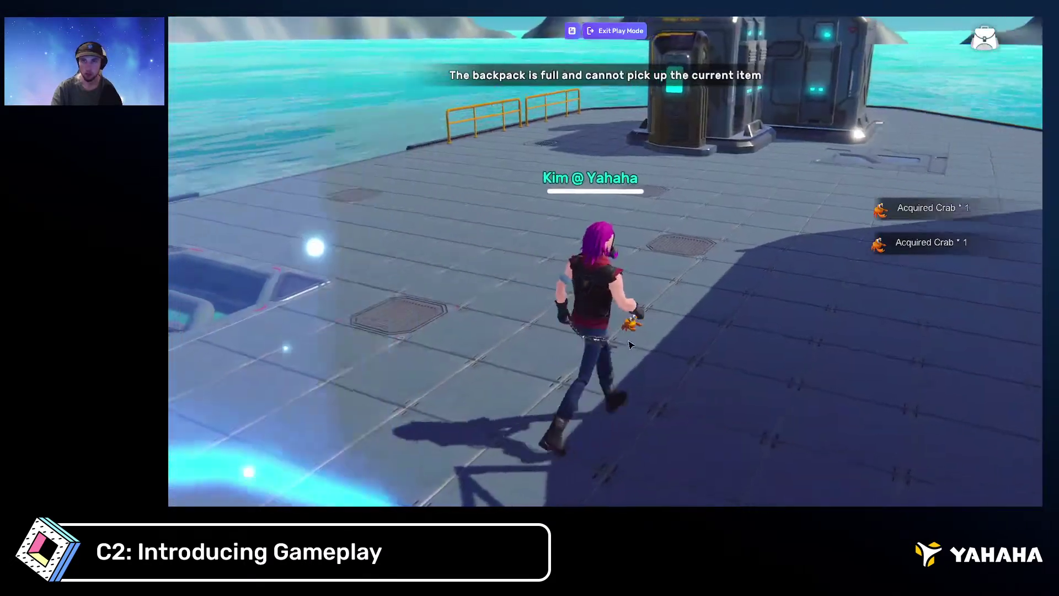
pyautogui.press('d')
pyautogui.moveTo(630, 345); pyautogui.dragTo(648, 282)
pyautogui.press('a')
pyautogui.press('d')
pyautogui.press('w')
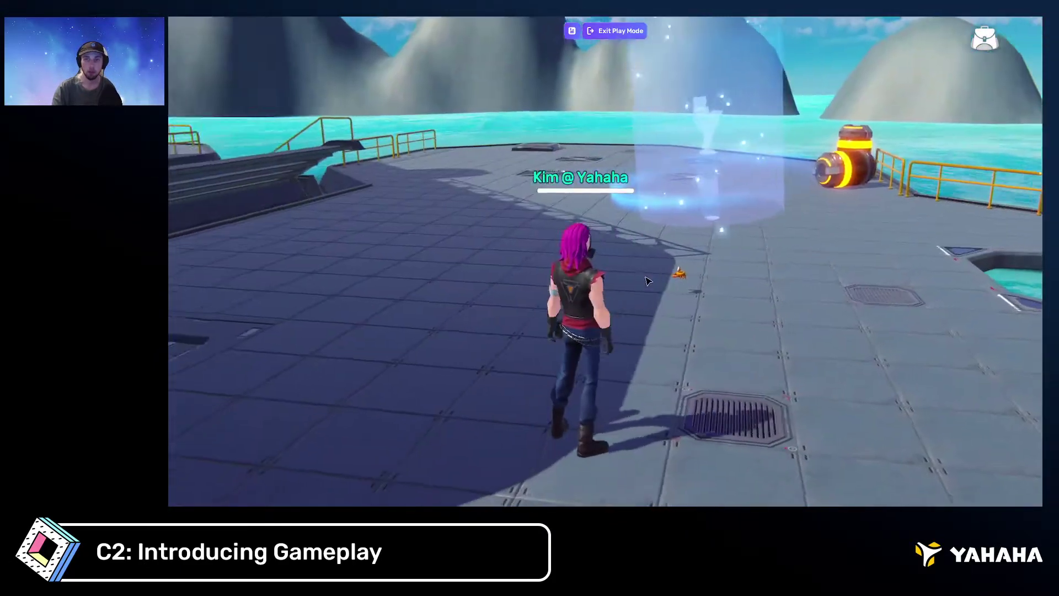
# Inspect both collected crabs in the in-game inventory, use one of them, and close the inventory
pyautogui.click(984, 39)
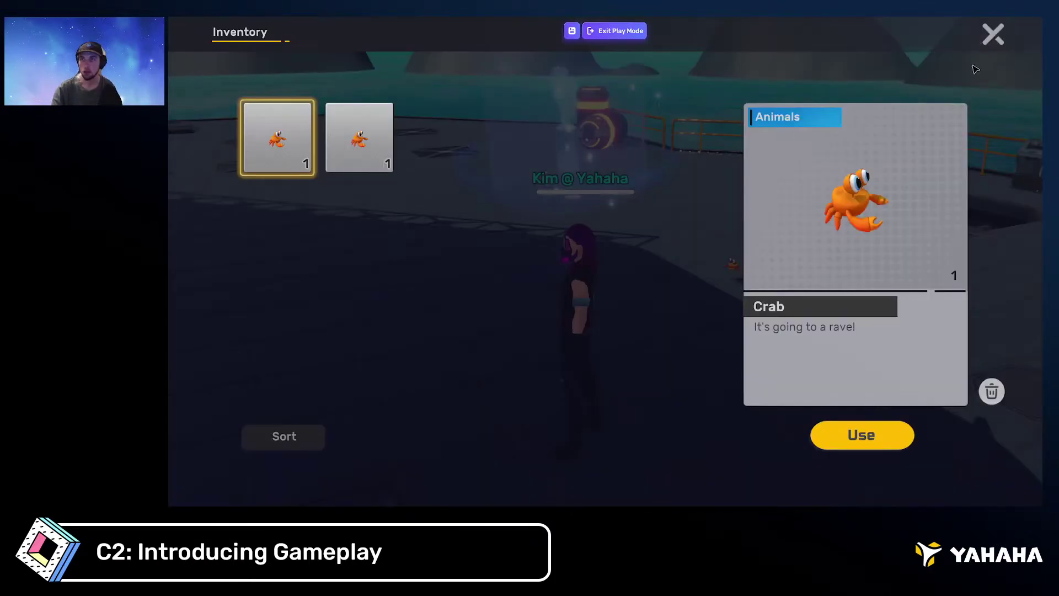
pyautogui.click(352, 150)
pyautogui.click(279, 155)
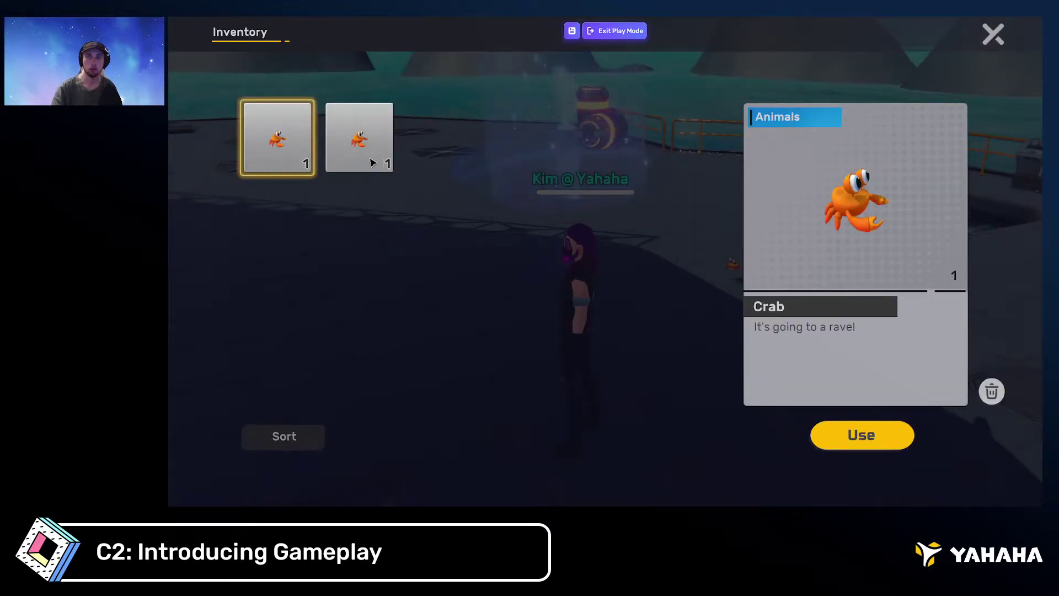
pyautogui.click(370, 159)
pyautogui.click(293, 152)
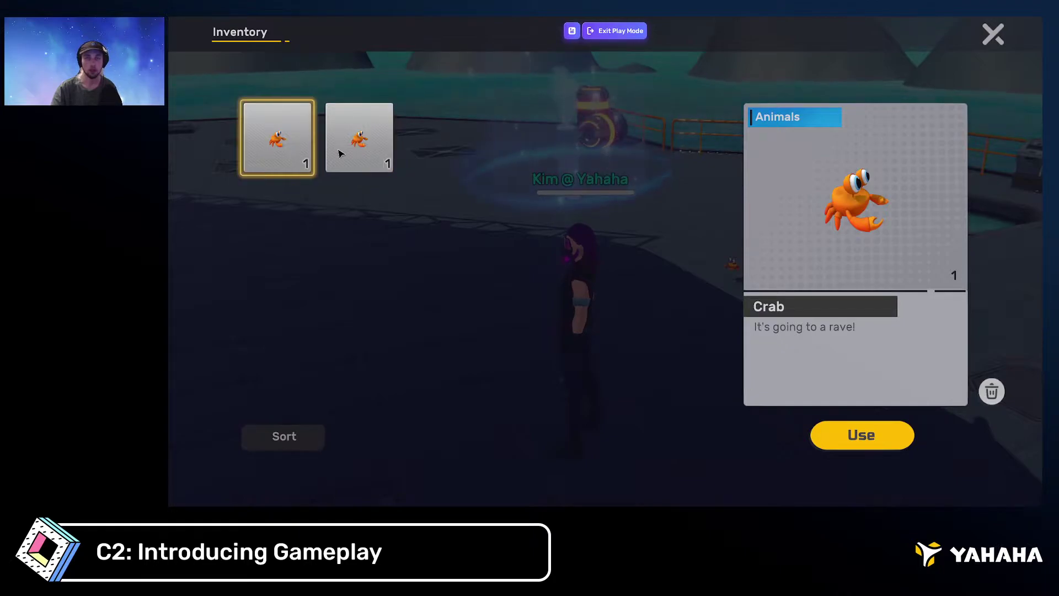
pyautogui.click(333, 151)
pyautogui.click(283, 153)
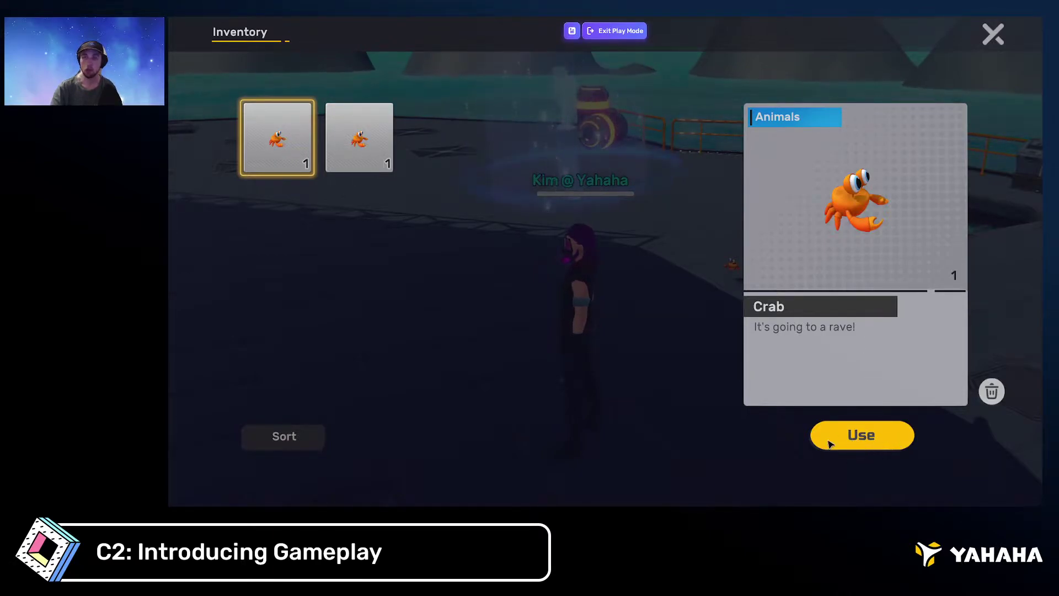
pyautogui.click(871, 443)
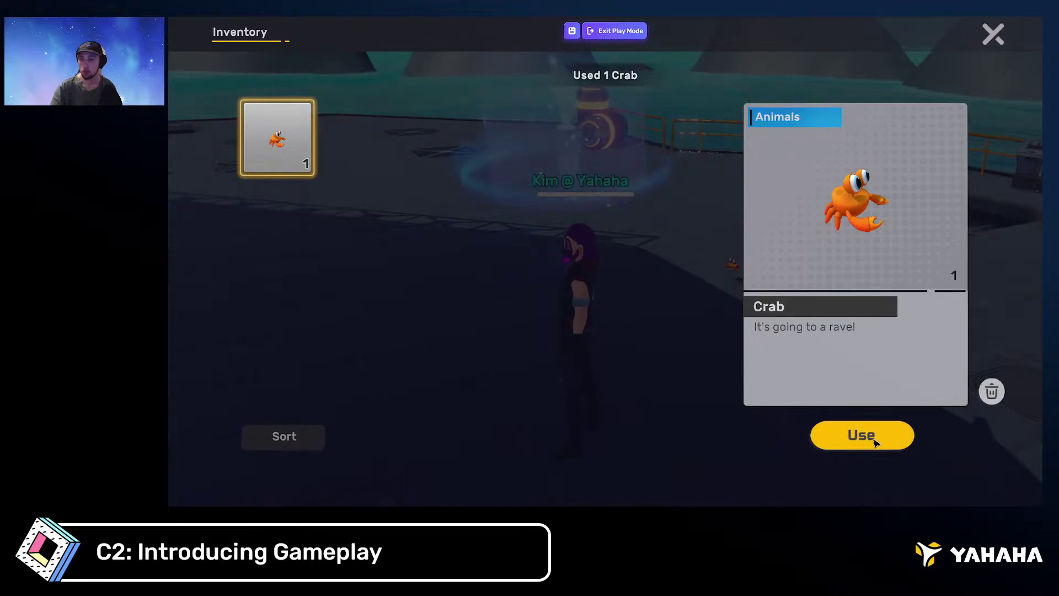
pyautogui.click(988, 47)
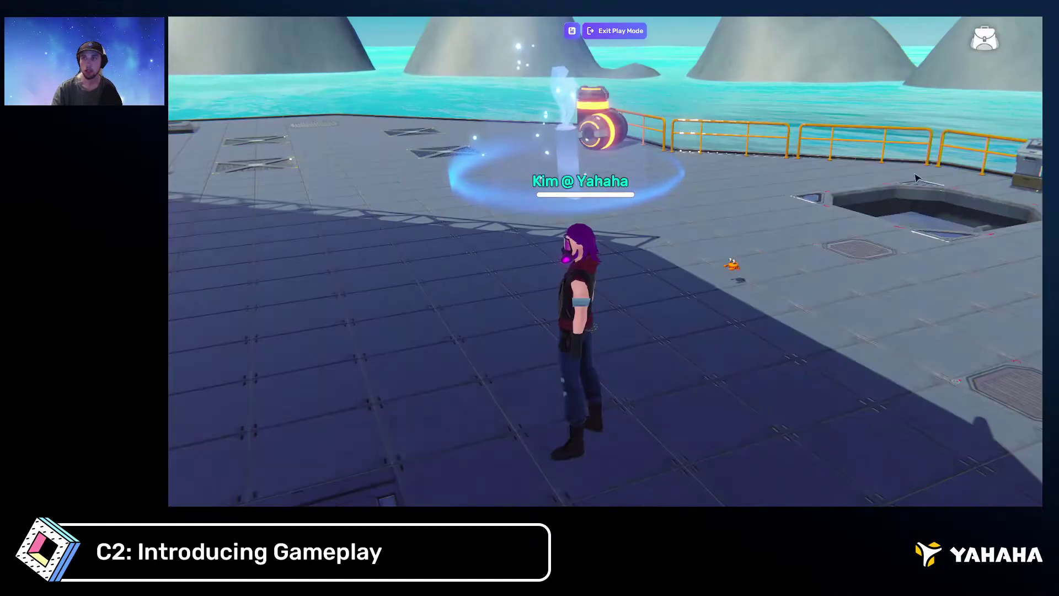
# Run the avatar around the platform to test the crab's speed effect, and exit play mode
pyautogui.press('w')
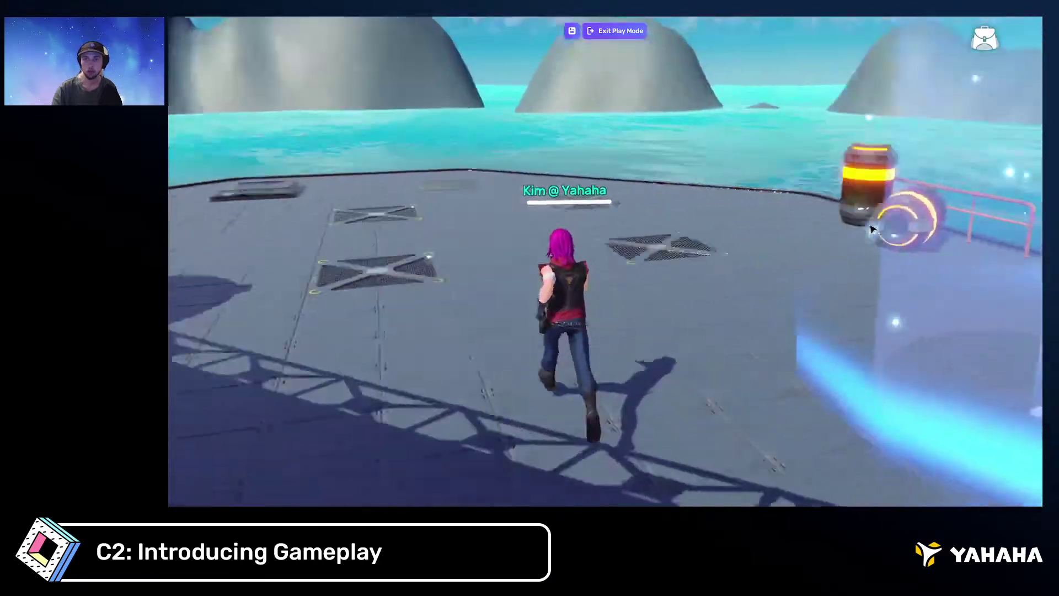
pyautogui.moveTo(871, 229); pyautogui.dragTo(641, 225)
pyautogui.press('d')
pyautogui.press('a')
pyautogui.click(984, 39)
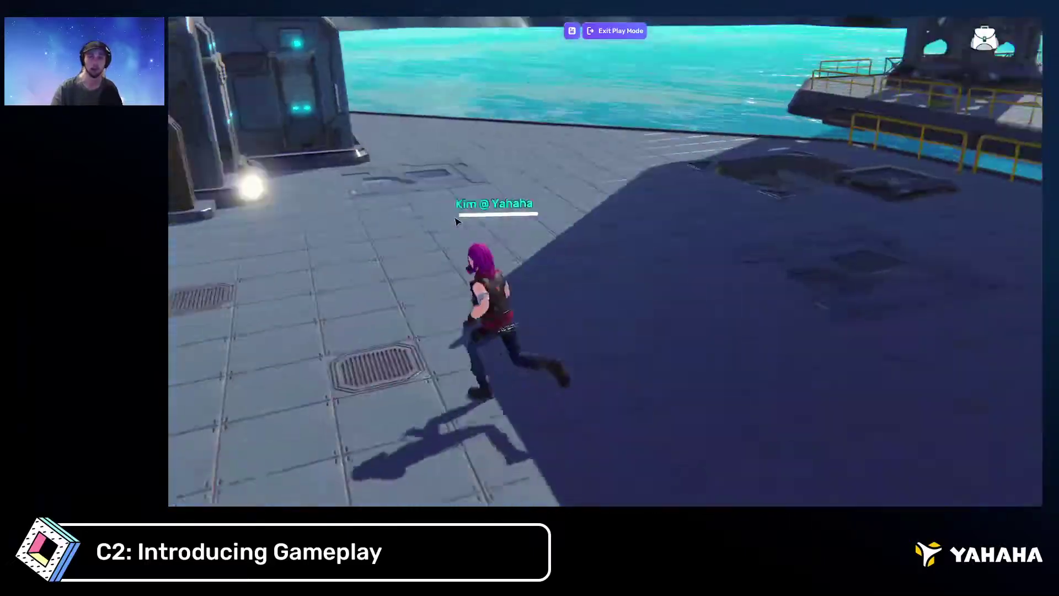
pyautogui.moveTo(457, 221); pyautogui.dragTo(525, 217)
pyautogui.press('d')
pyautogui.press('w')
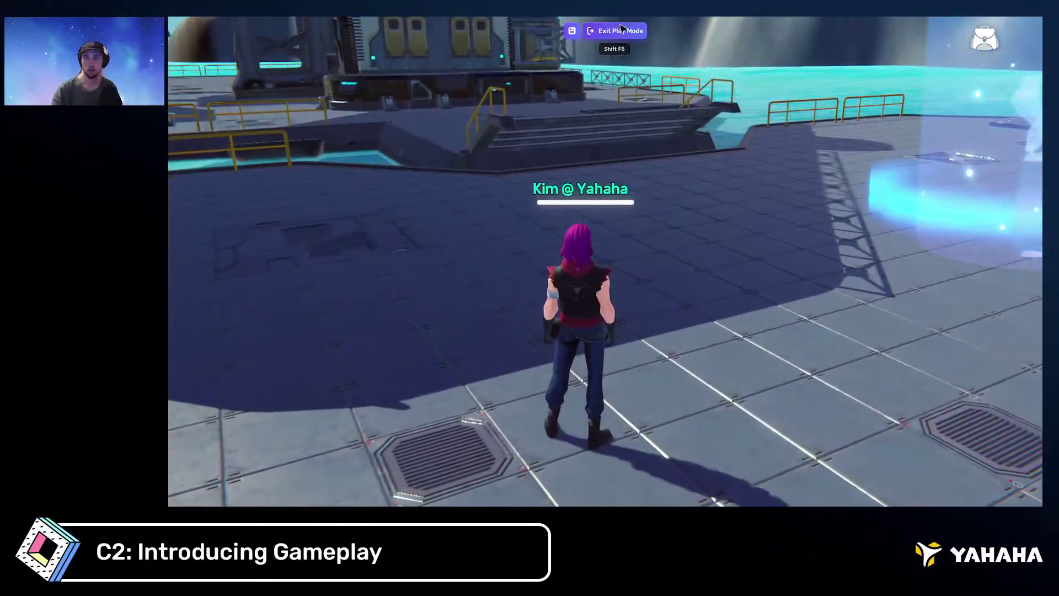
pyautogui.click(620, 30)
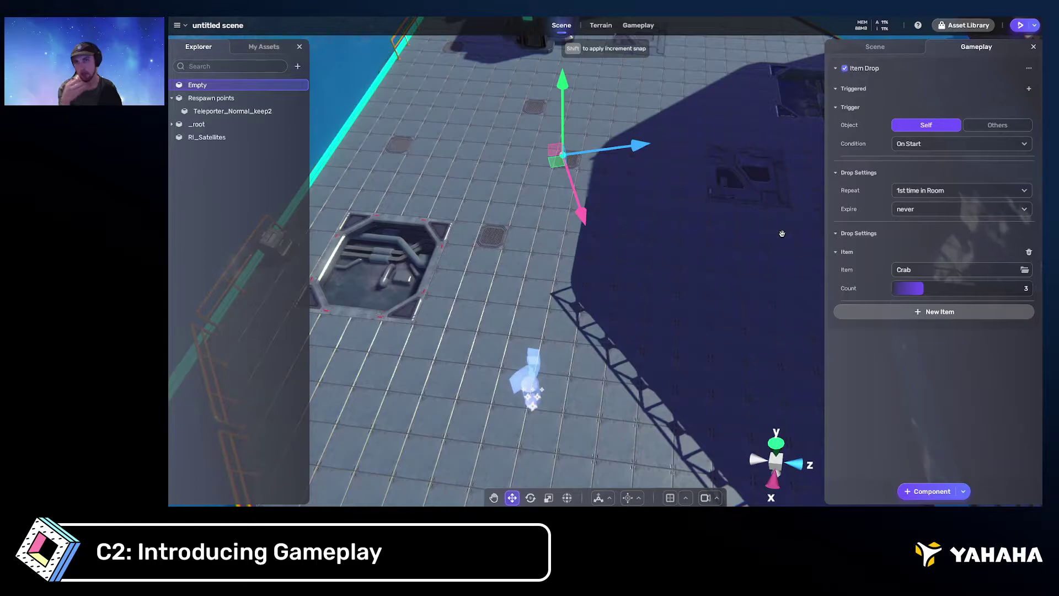
# Review the avatar's movement and attack settings in the gameplay settings and set its walk speed to 1 m/s
pyautogui.moveTo(677, 122); pyautogui.dragTo(607, 84, button='right')
pyautogui.click(638, 26)
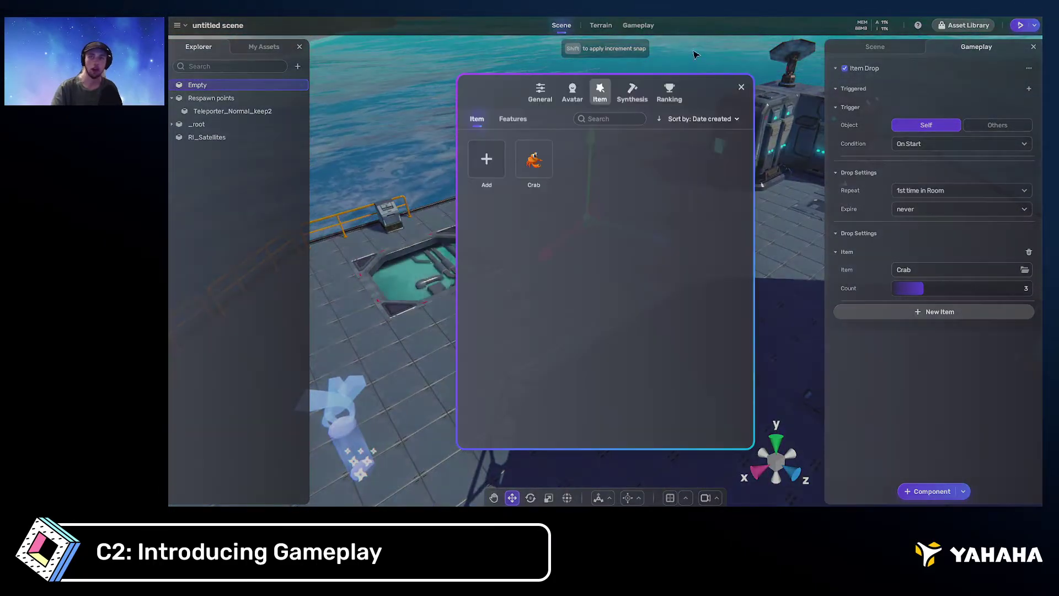
pyautogui.click(573, 93)
pyautogui.scroll(-3, 716, 181)
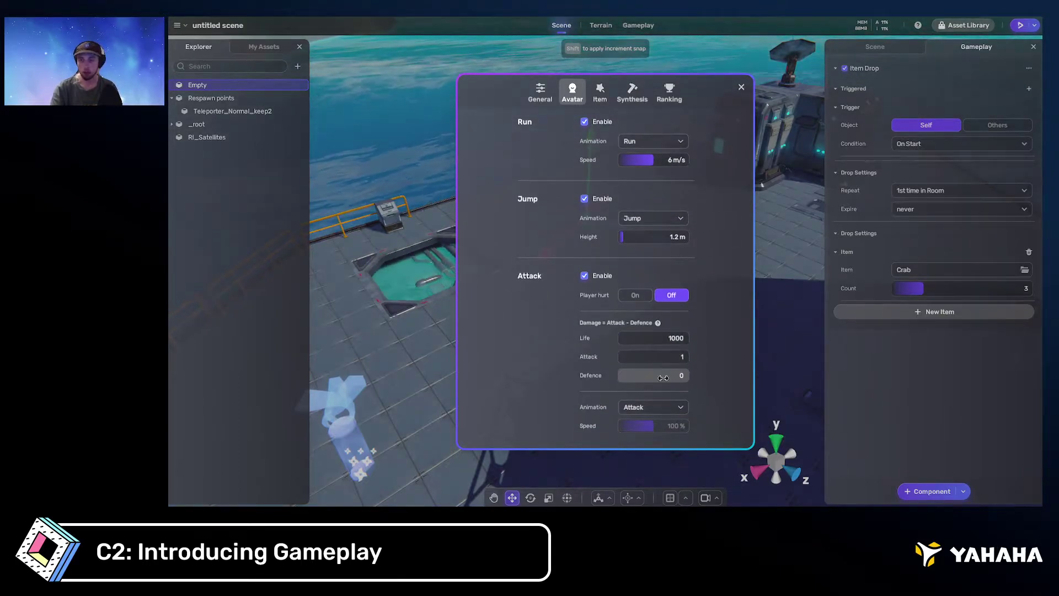
pyautogui.scroll(3, 626, 346)
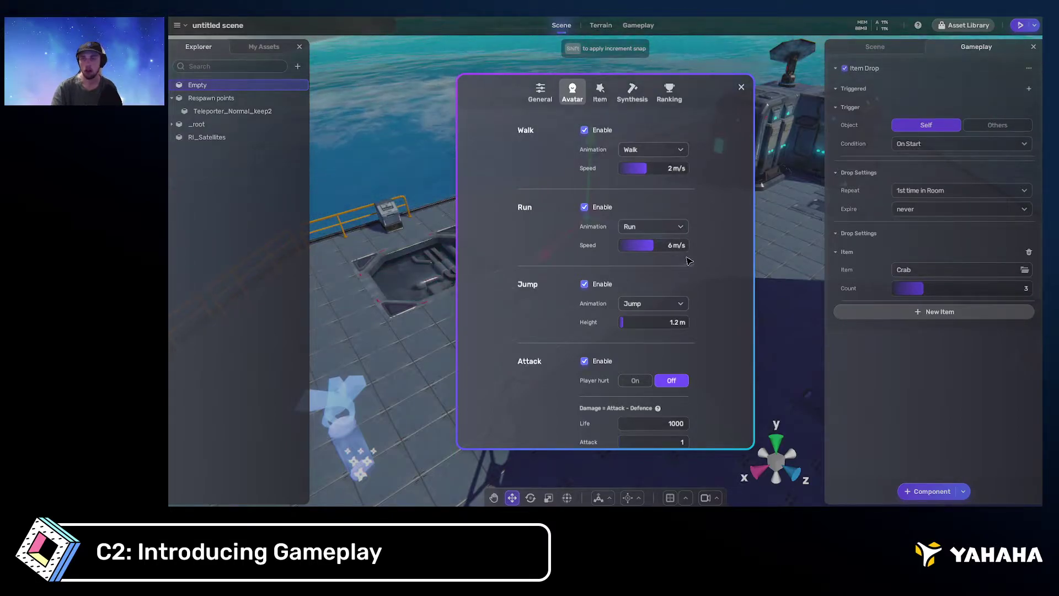
pyautogui.click(673, 170)
pyautogui.write('1')
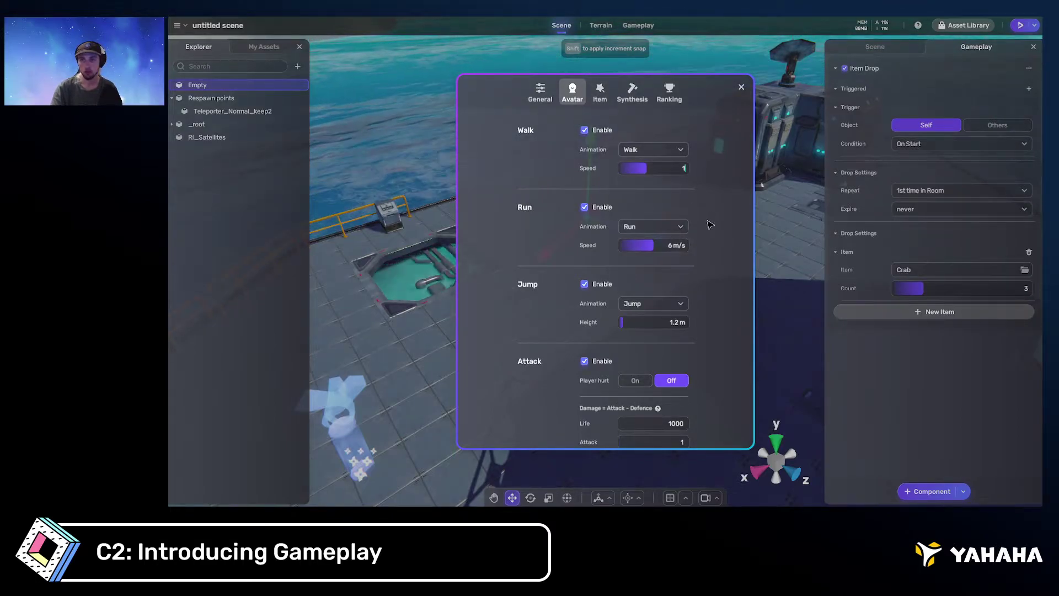
pyautogui.click(709, 225)
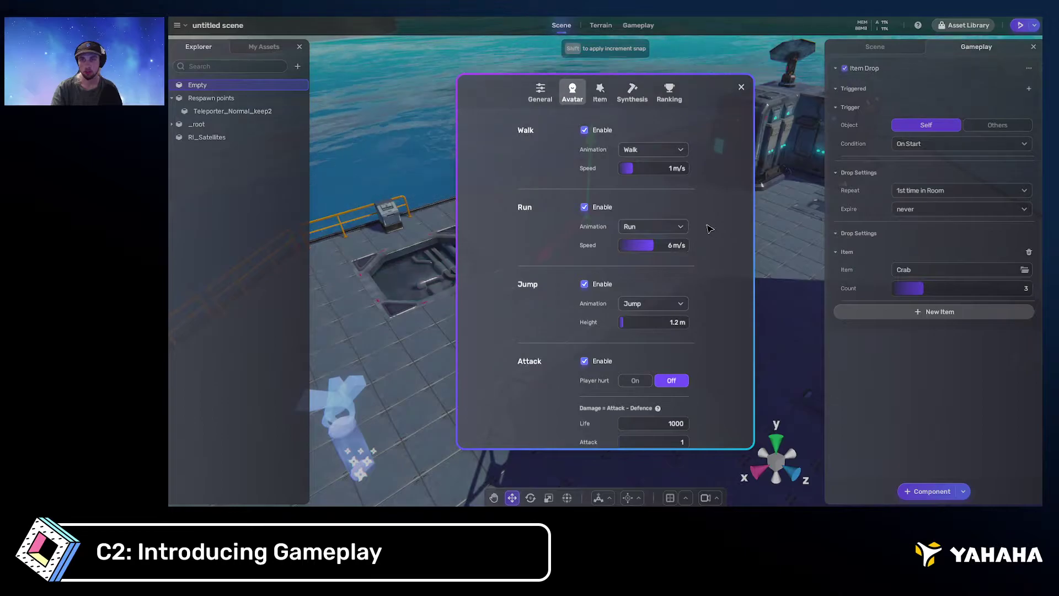
# Set the avatar's run speed to 8 m/s and jump height to 2 m, and review the attack settings
pyautogui.click(726, 269)
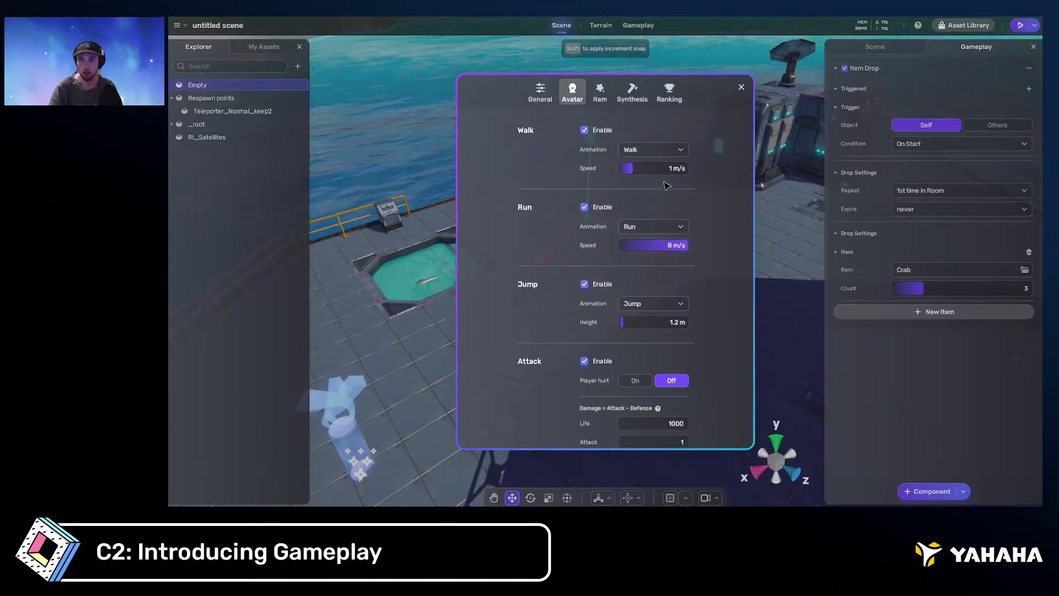
pyautogui.click(667, 322)
pyautogui.write('2')
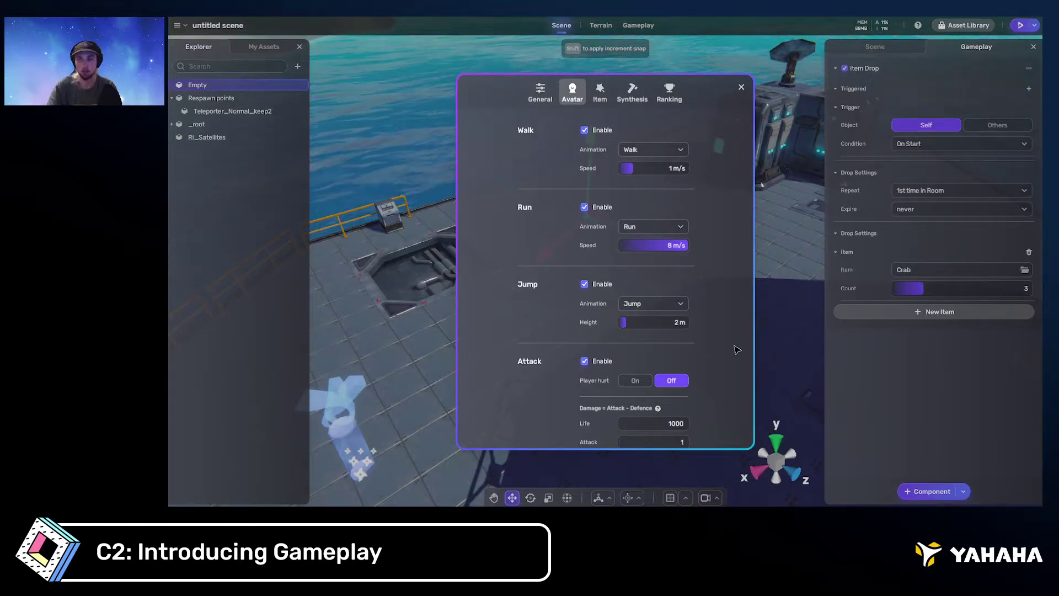
pyautogui.scroll(-3, 729, 322)
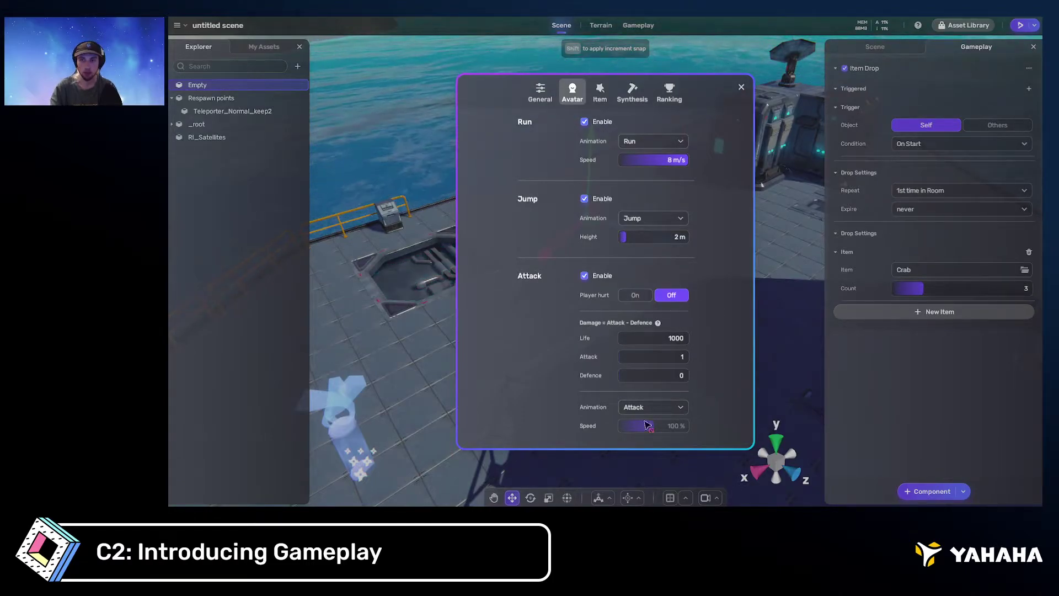
pyautogui.scroll(3, 634, 289)
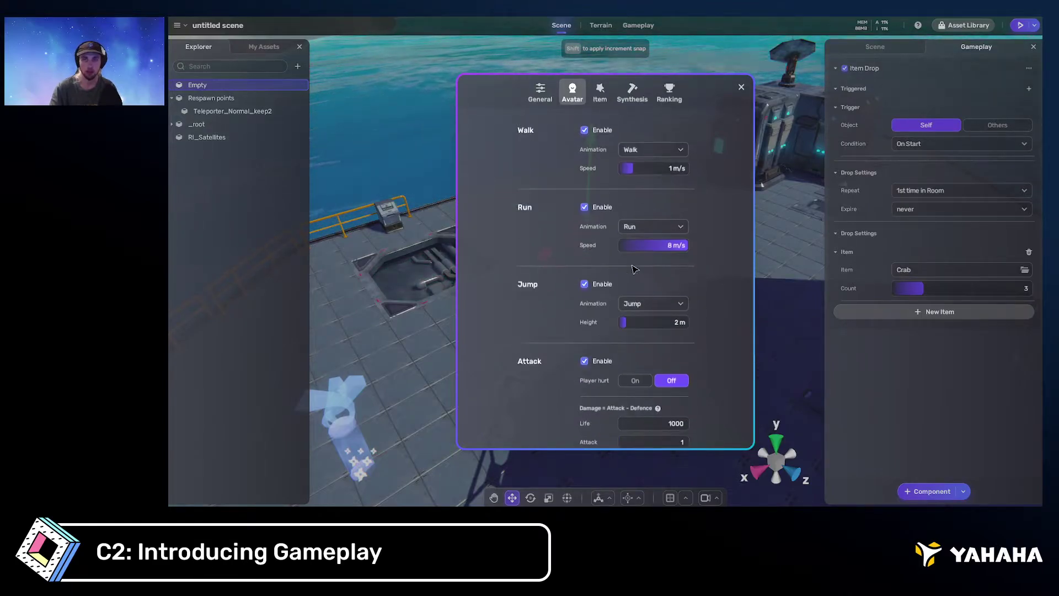
# Create a new synthesis recipe in the gameplay settings and choose Crab as its target item
pyautogui.click(603, 95)
pyautogui.click(525, 120)
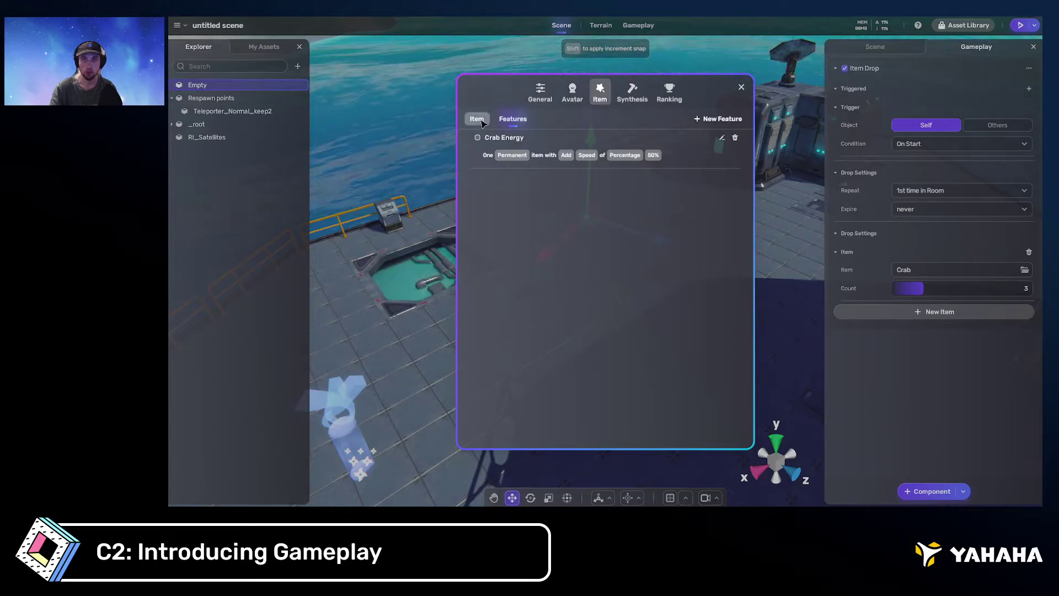
pyautogui.click(600, 93)
pyautogui.click(632, 94)
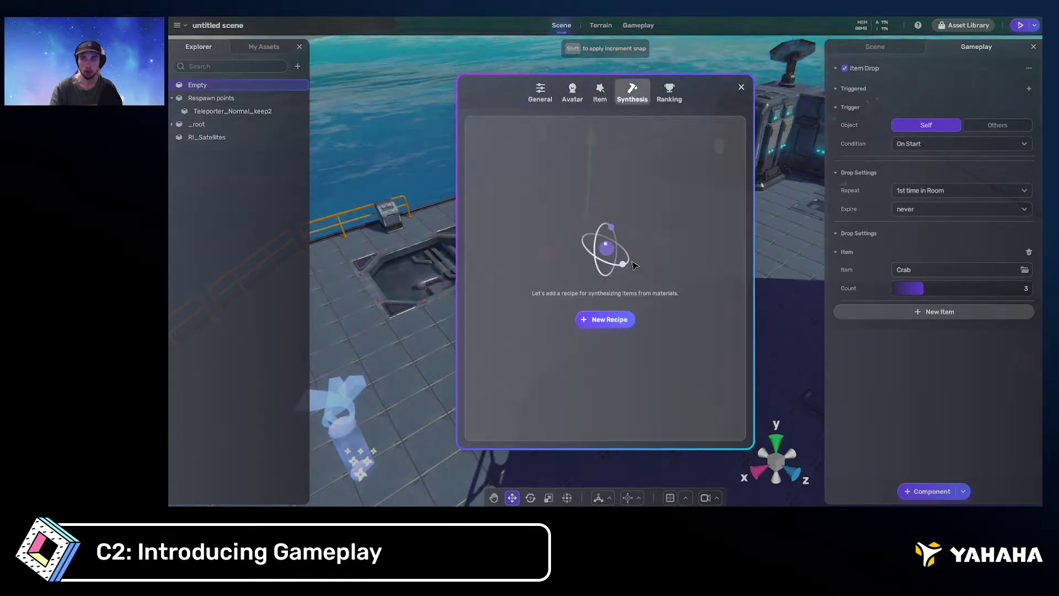
pyautogui.click(609, 320)
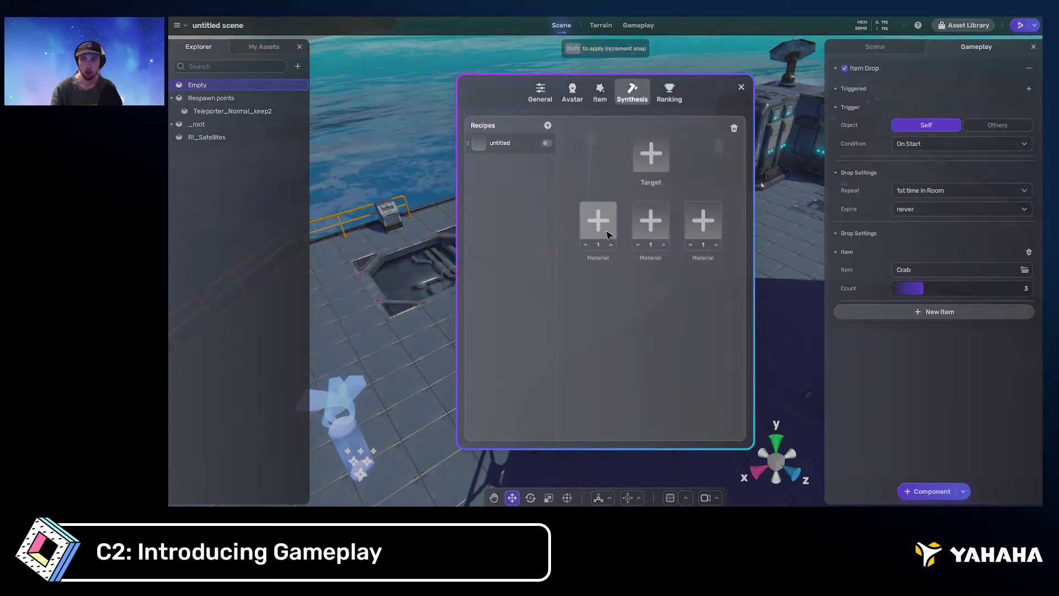
pyautogui.click(651, 155)
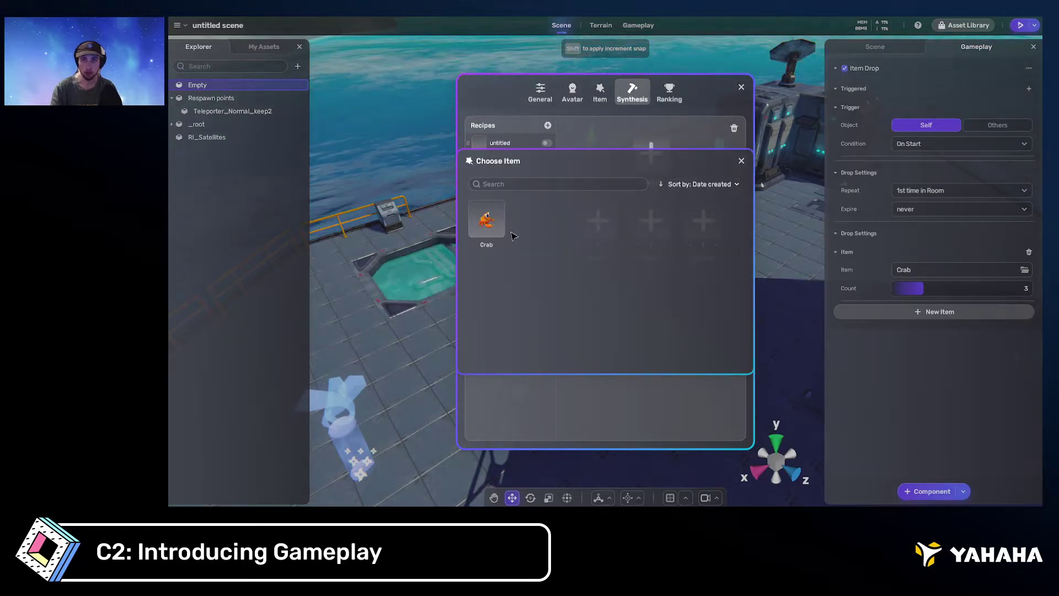
pyautogui.click(494, 226)
# Add Crab as the recipe's first and second materials and remove the Crab target
pyautogui.click(594, 226)
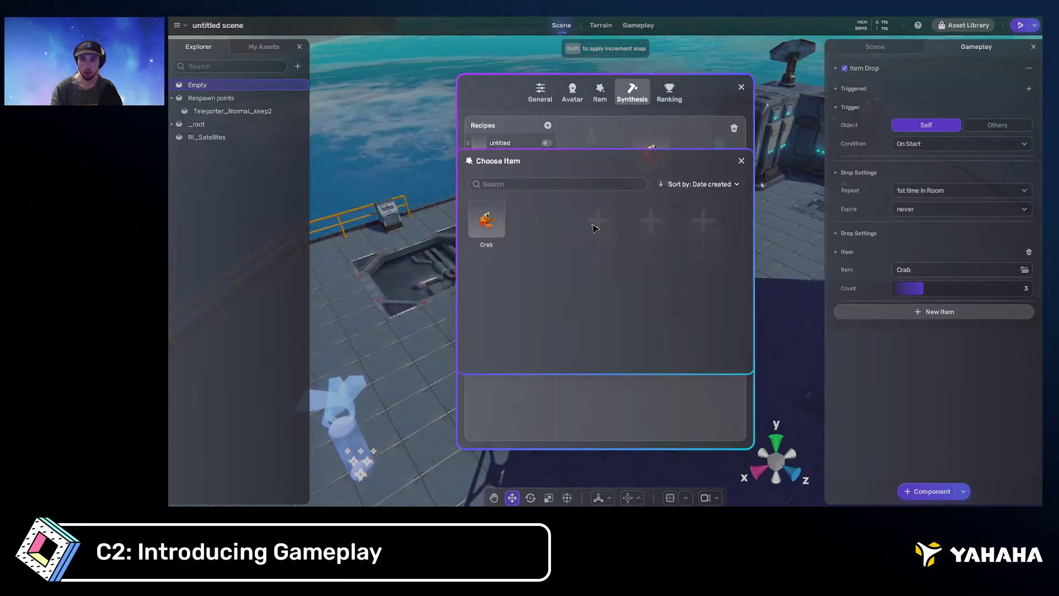
pyautogui.click(490, 226)
pyautogui.click(661, 233)
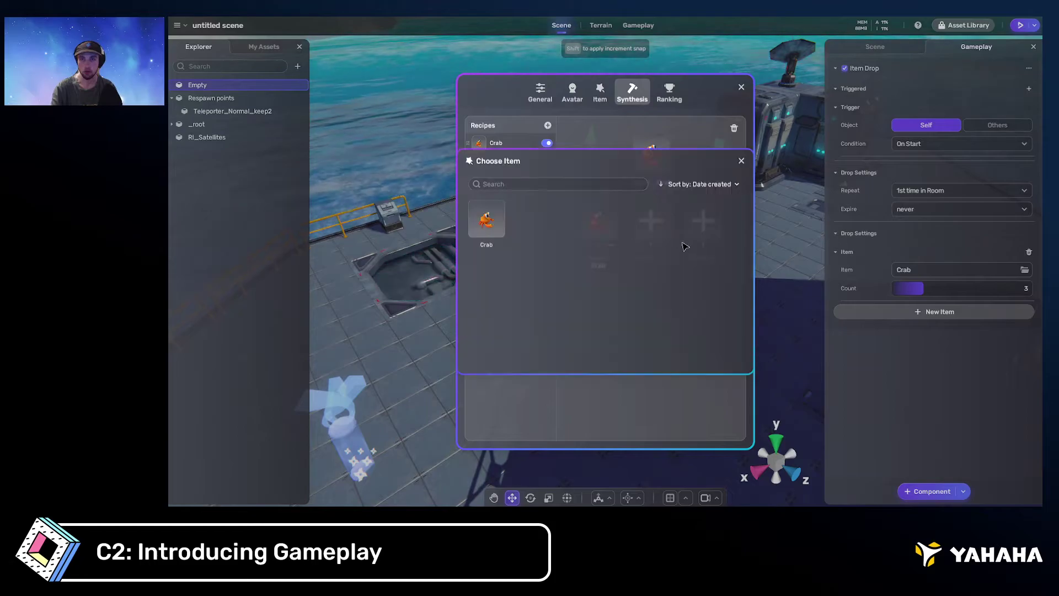
pyautogui.click(485, 219)
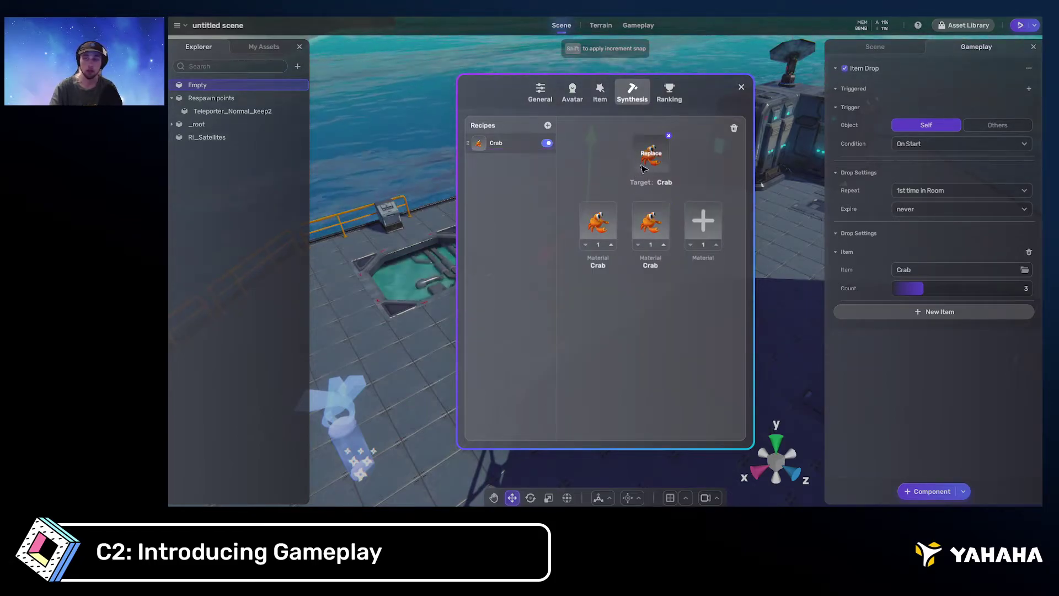
pyautogui.click(668, 139)
# Add a new gameplay item named Pure Rave Energy and give it the Crab_MESH model
pyautogui.click(600, 94)
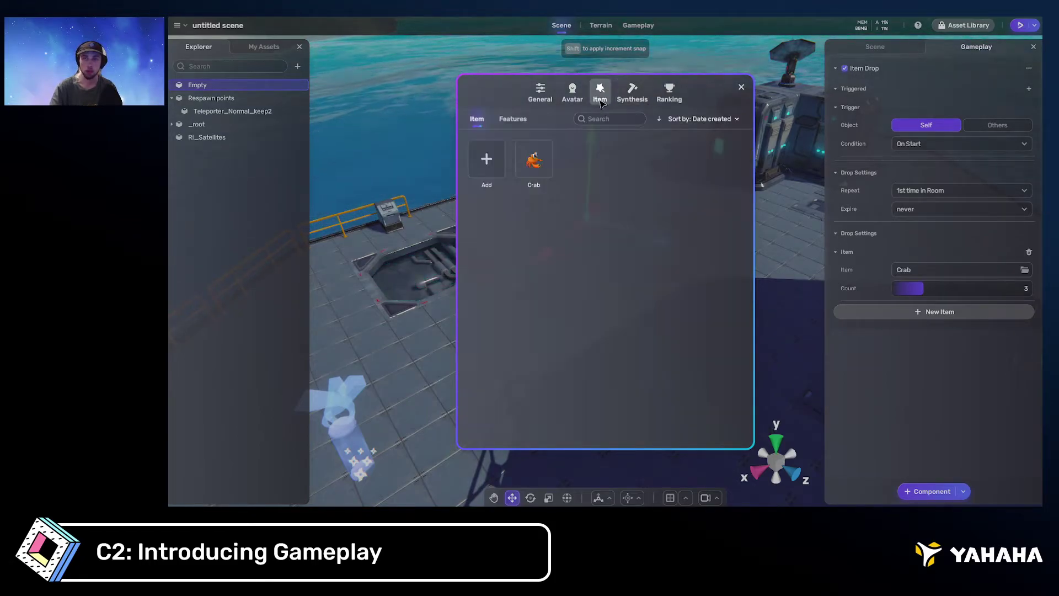
pyautogui.click(487, 160)
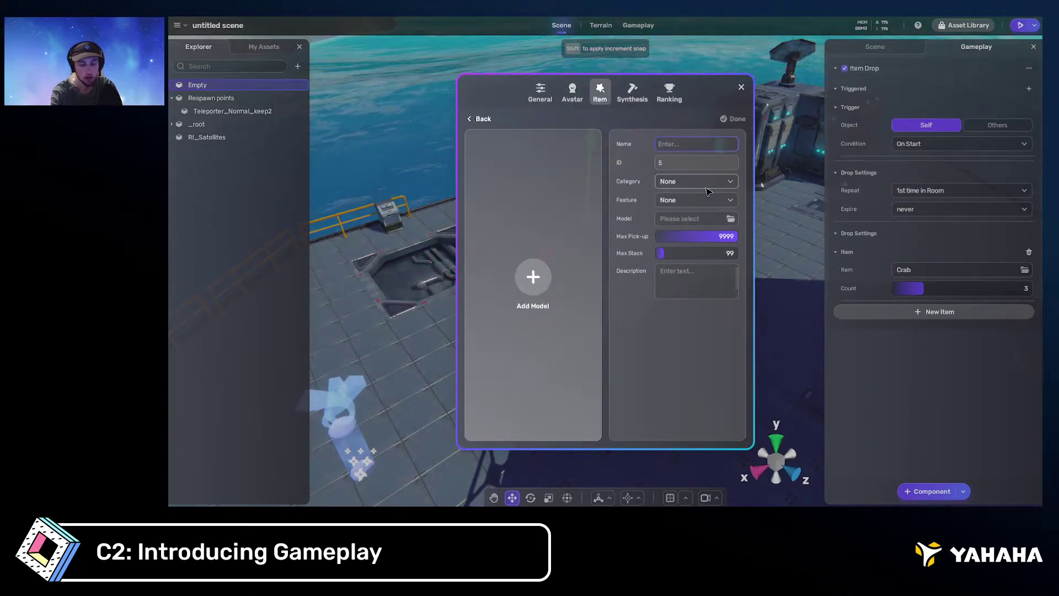
pyautogui.write('Pure Rave Energy')
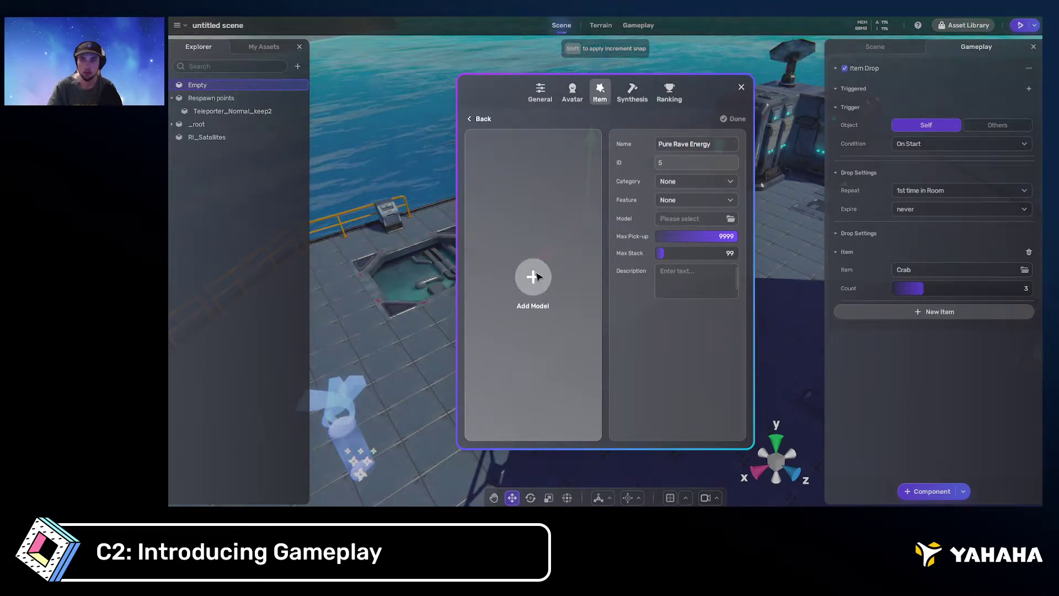
pyautogui.click(533, 277)
pyautogui.click(487, 282)
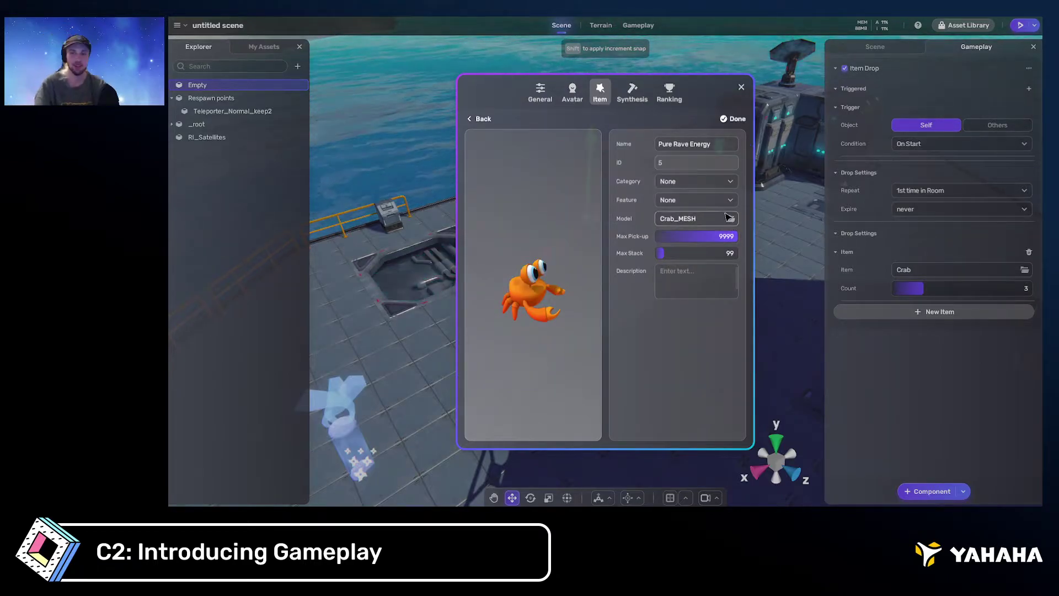
# Replace the Pure Rave Energy item's model with MagicOrb1 and set its category to Consumption
pyautogui.click(711, 180)
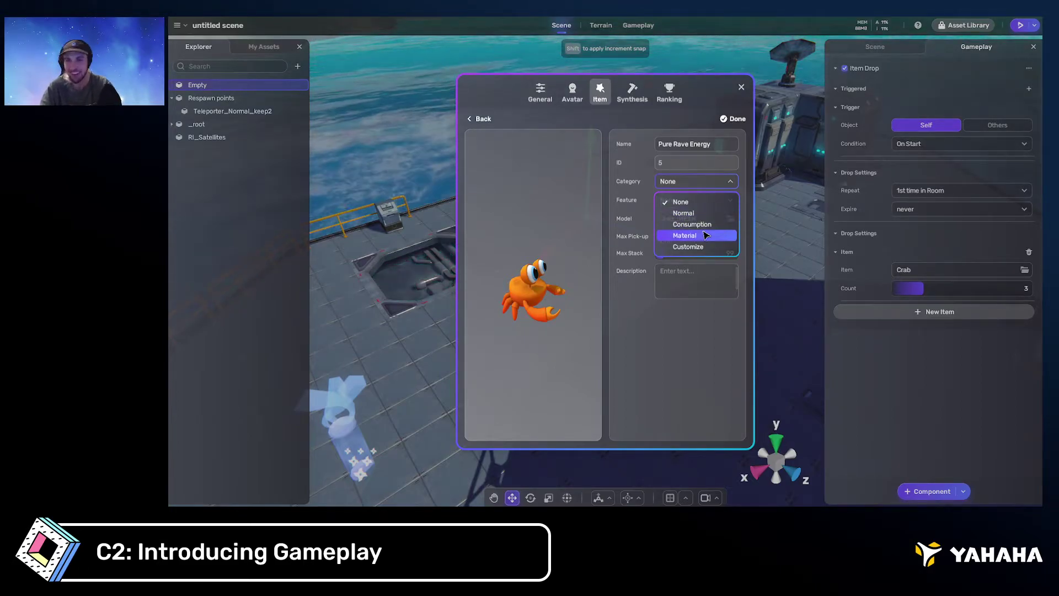
pyautogui.click(698, 236)
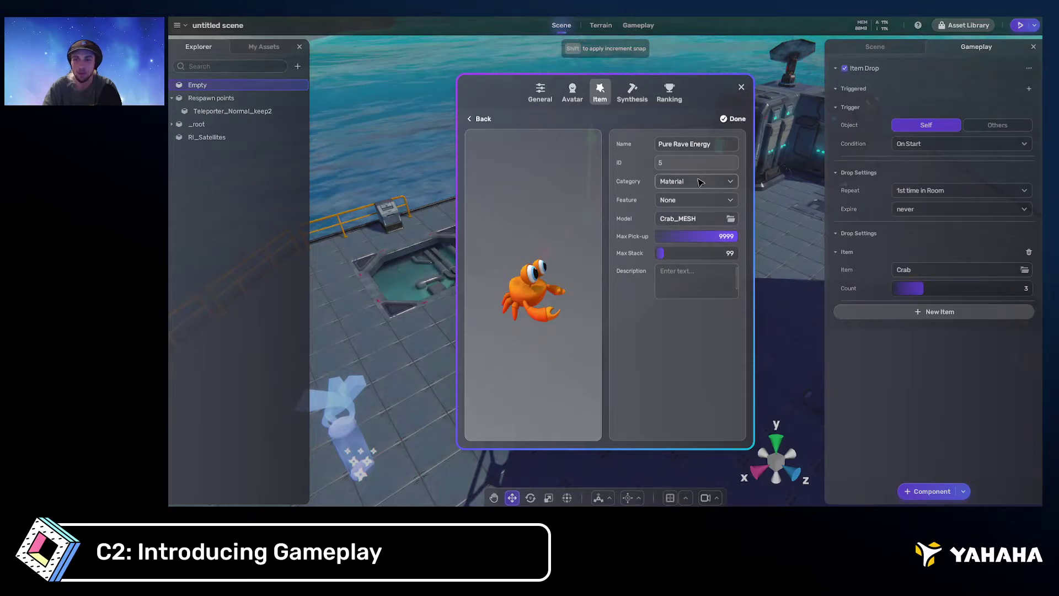
pyautogui.click(709, 219)
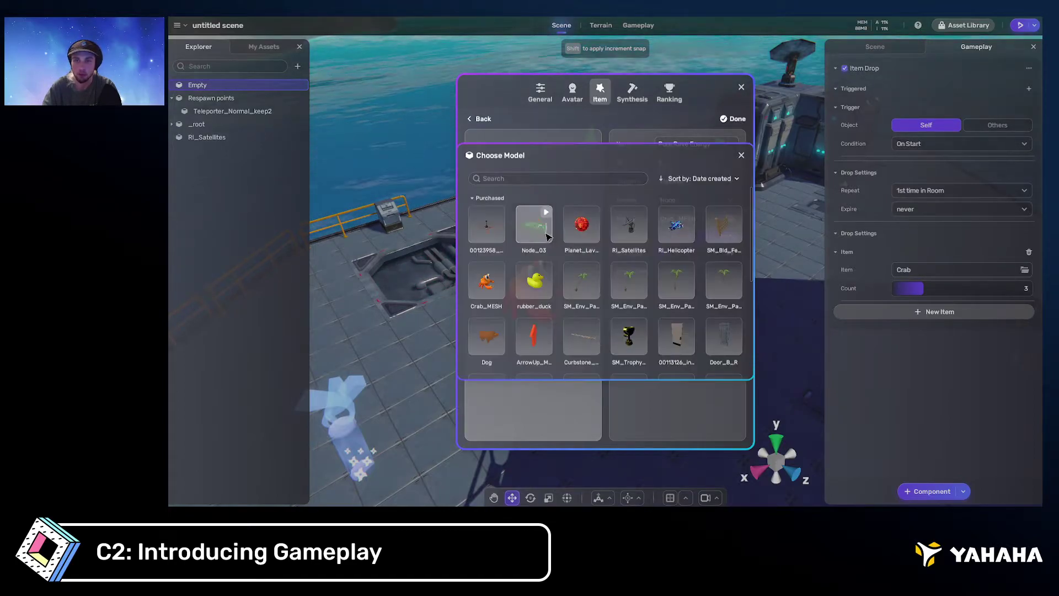
pyautogui.scroll(-3, 552, 275)
pyautogui.click(586, 356)
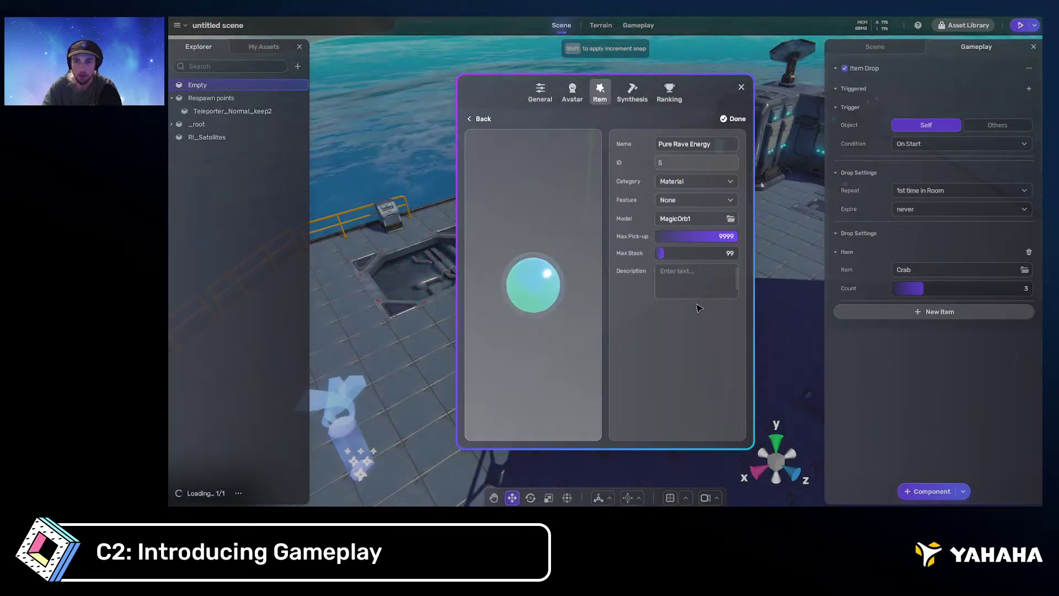
pyautogui.click(711, 182)
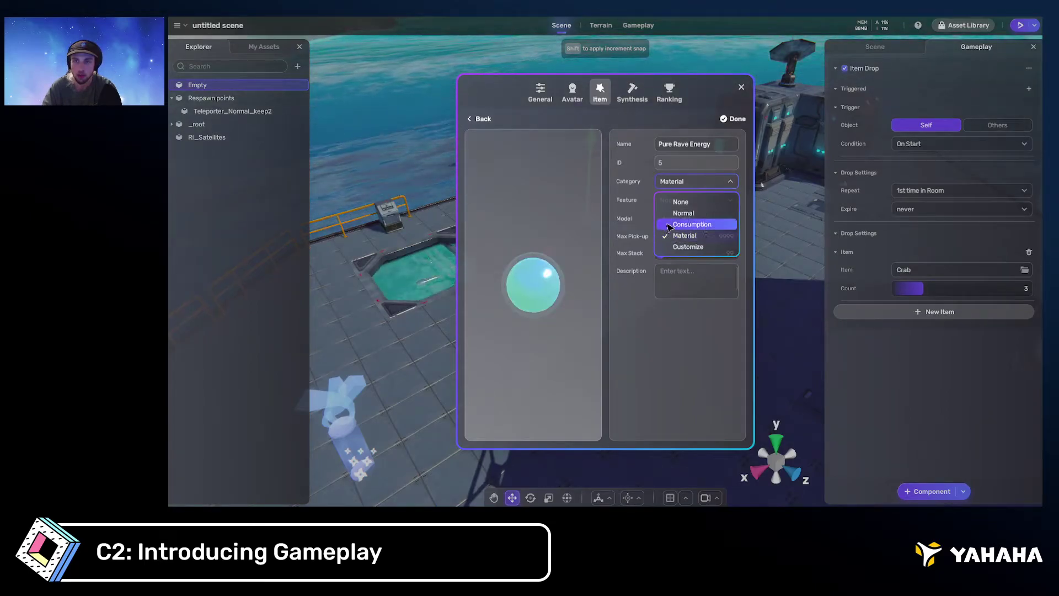
pyautogui.click(692, 225)
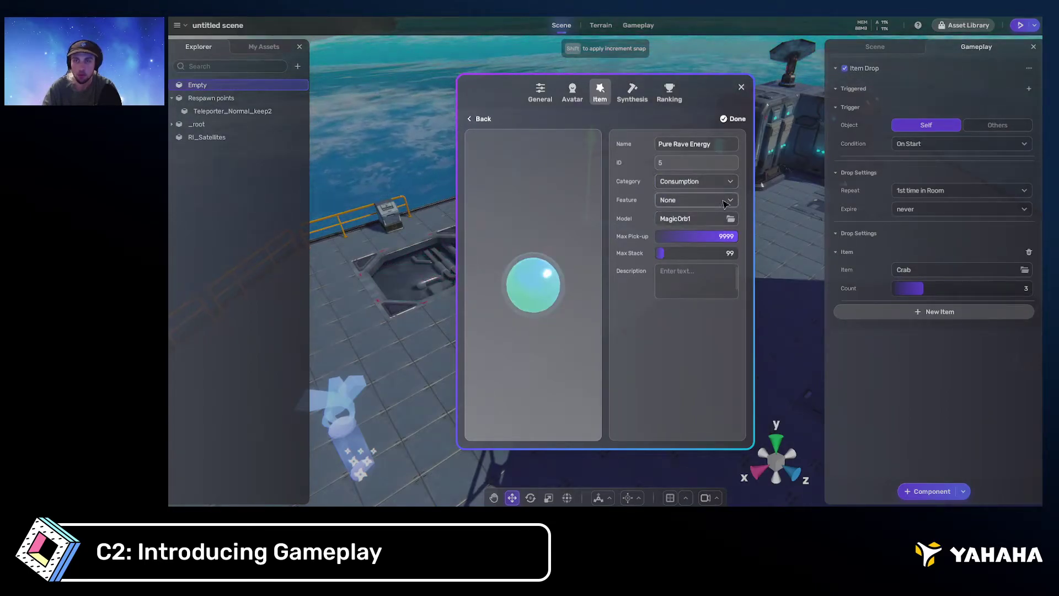
# Add a new feature for the item and name it Pure Rave Energy
pyautogui.click(715, 205)
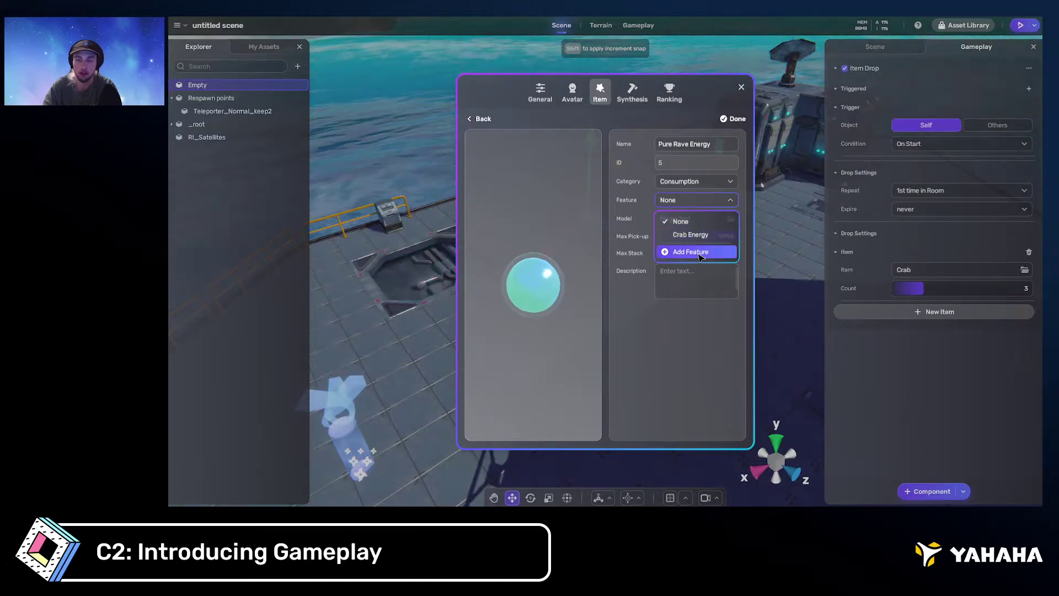
pyautogui.click(710, 248)
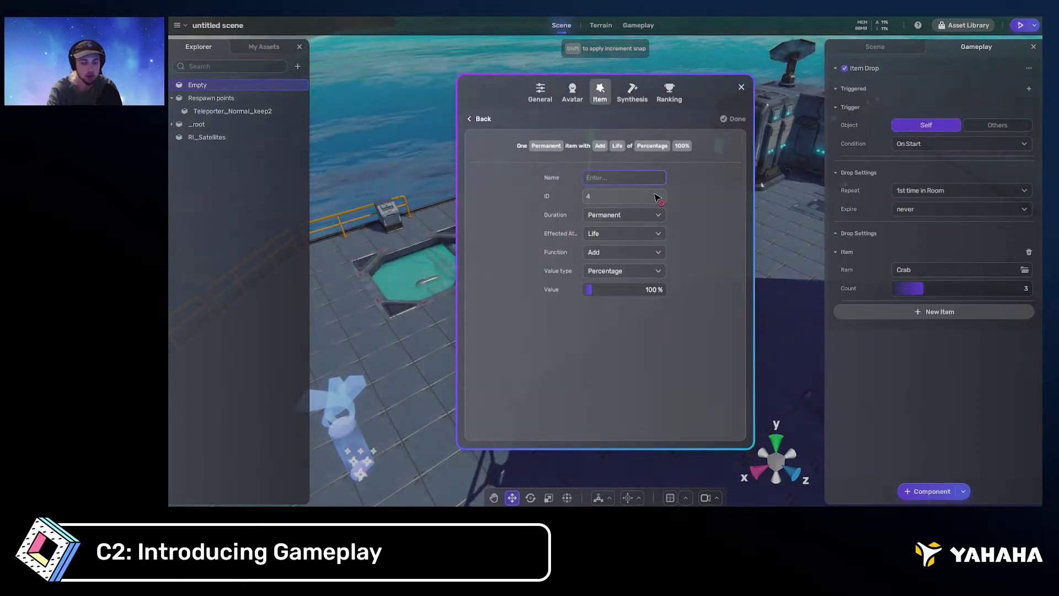
pyautogui.write('Pure')
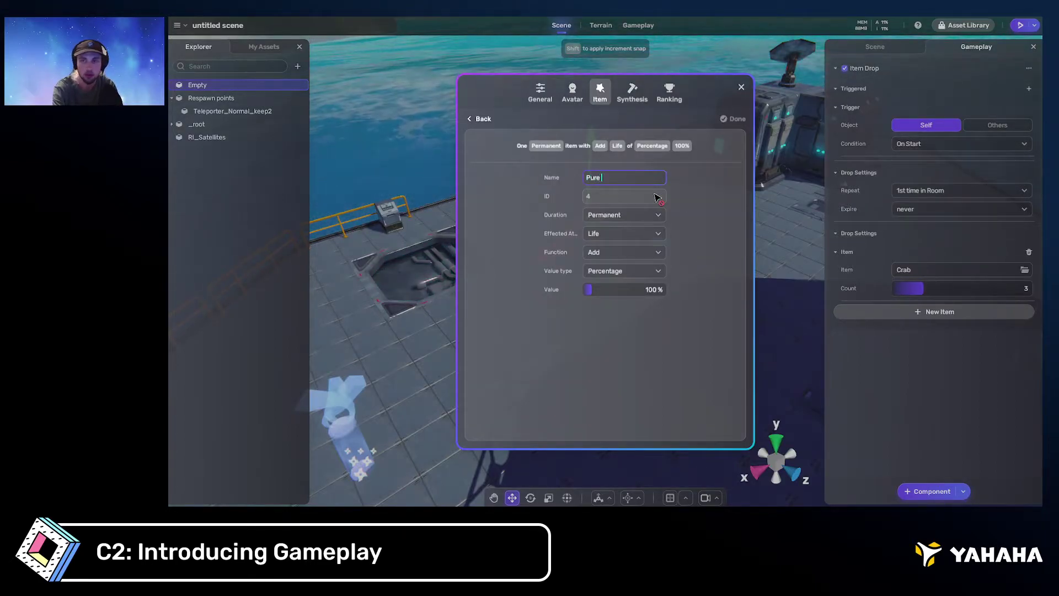
pyautogui.write(' Rave Energy')
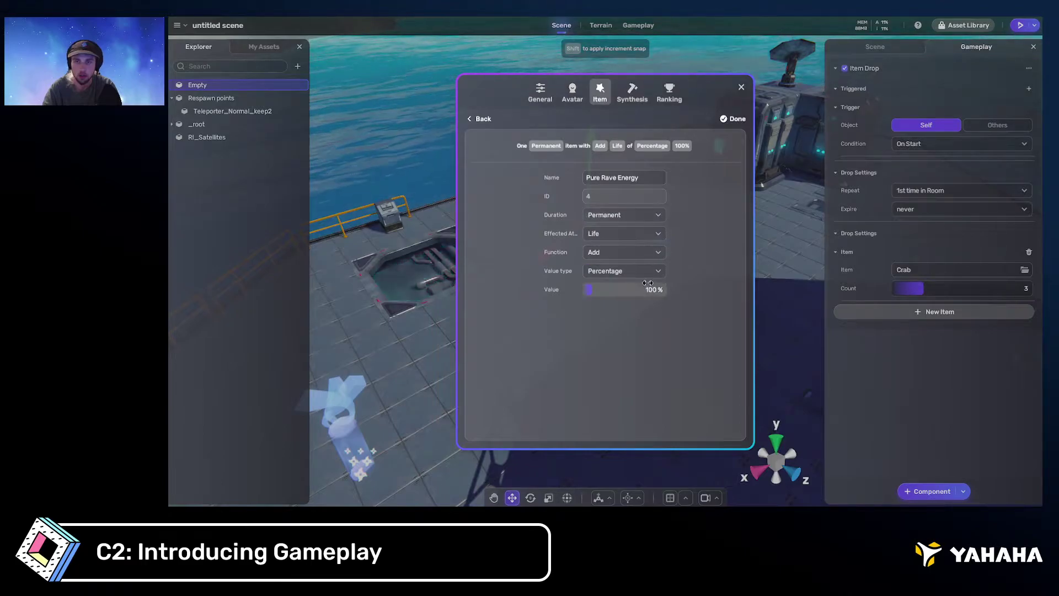
# Make the feature affect Speed, keeping the value at 100%, and save both the feature and the Pure Rave Energy item
pyautogui.click(624, 234)
pyautogui.click(607, 279)
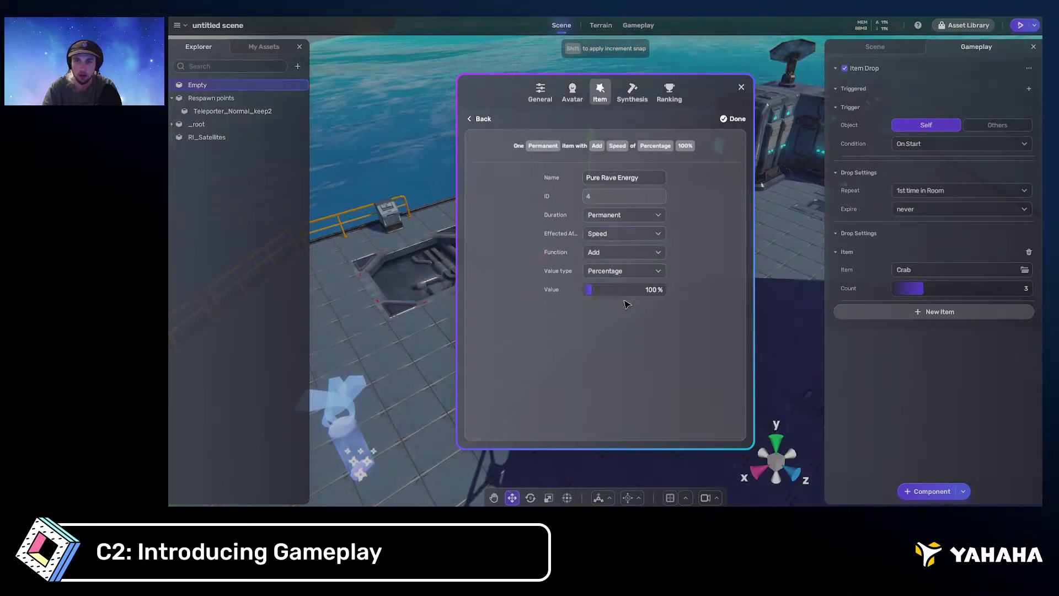
pyautogui.click(662, 287)
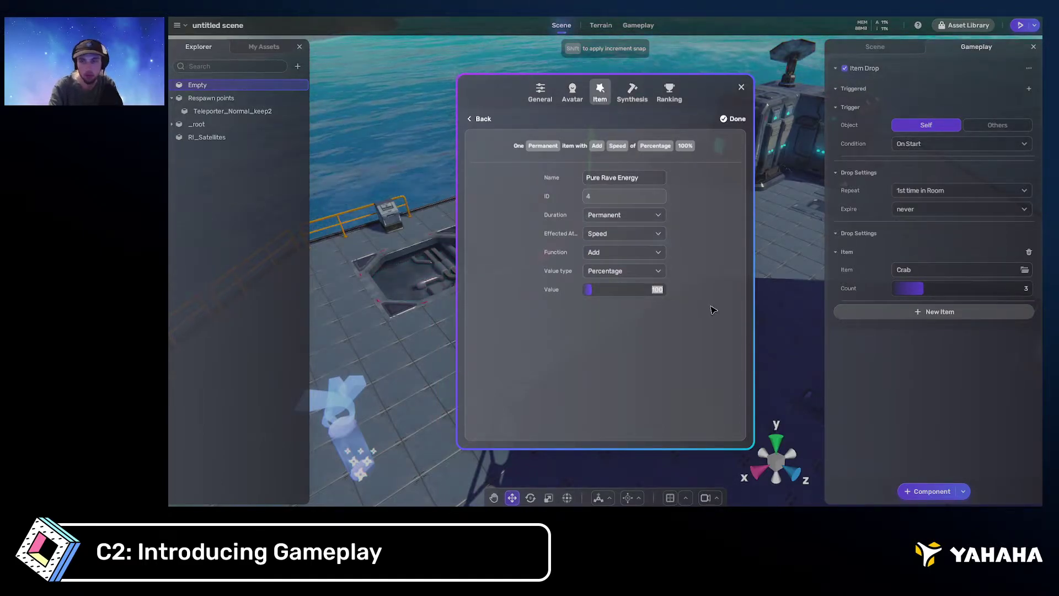
pyautogui.click(733, 119)
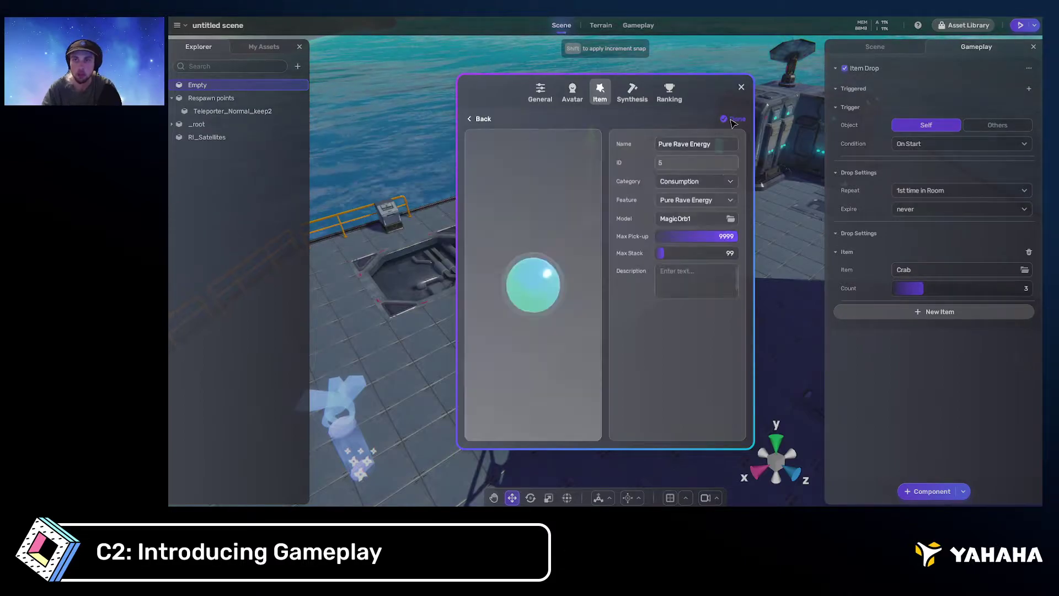
pyautogui.click(734, 120)
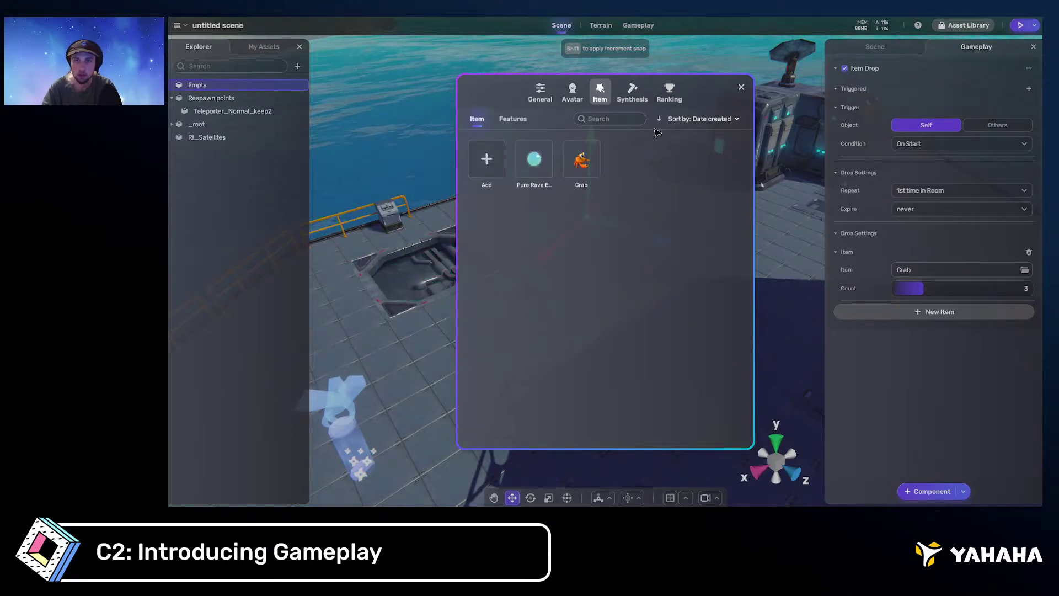
# Choose Pure Rave Energy as the target of the two-crab synthesis recipe
pyautogui.click(512, 119)
pyautogui.click(633, 94)
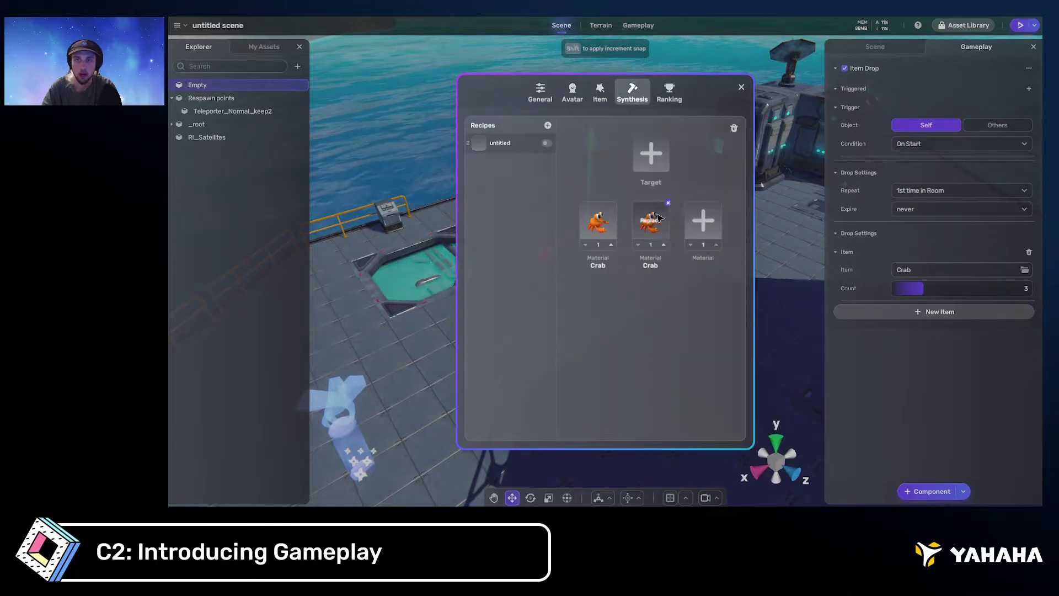
pyautogui.click(652, 155)
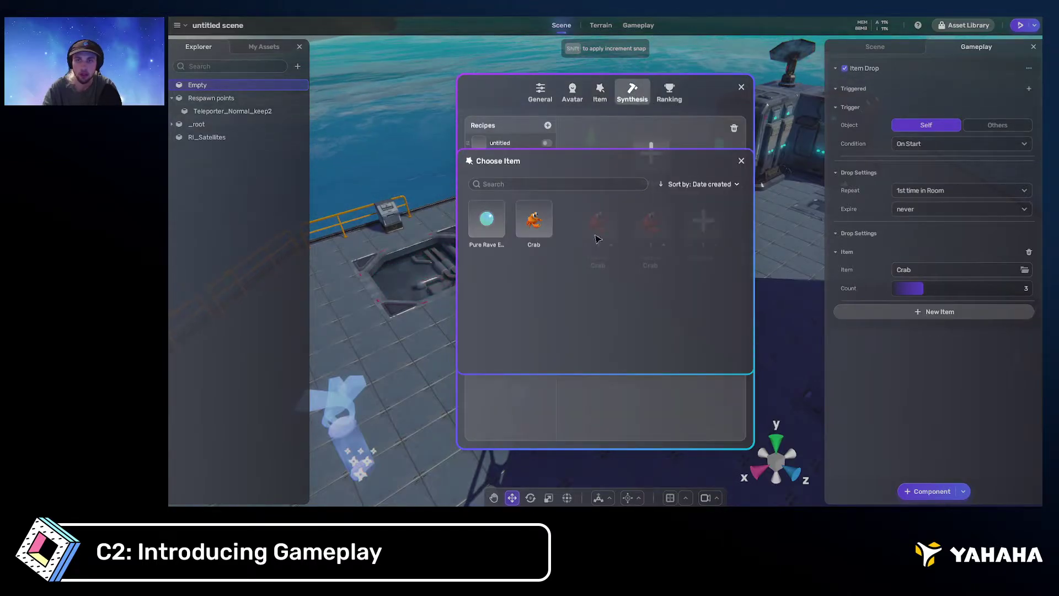
pyautogui.click(488, 220)
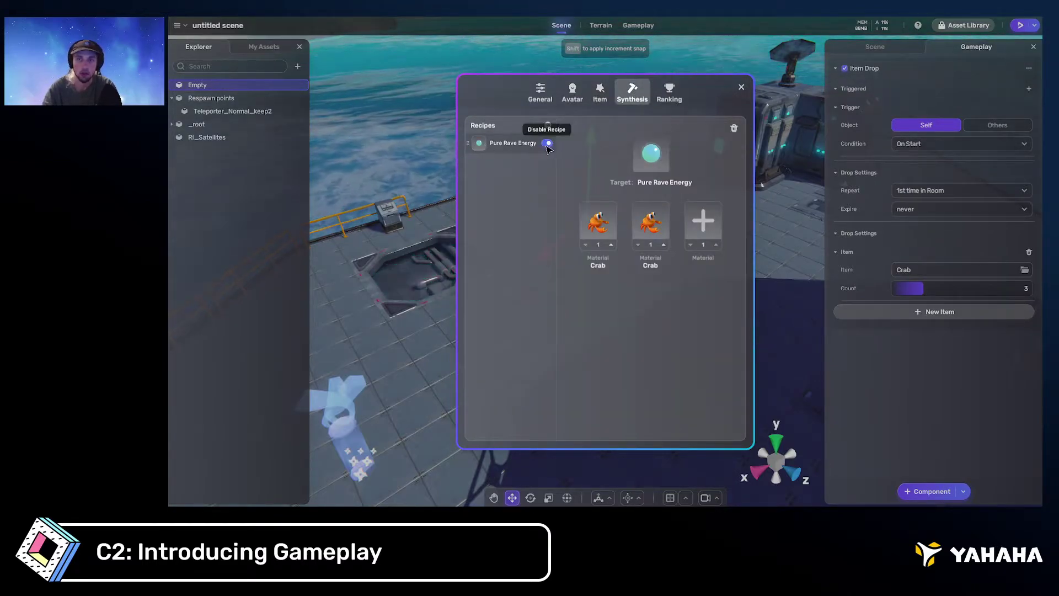
# Start a playtest and run the avatar through the dropped crabs to collect them
pyautogui.click(1022, 30)
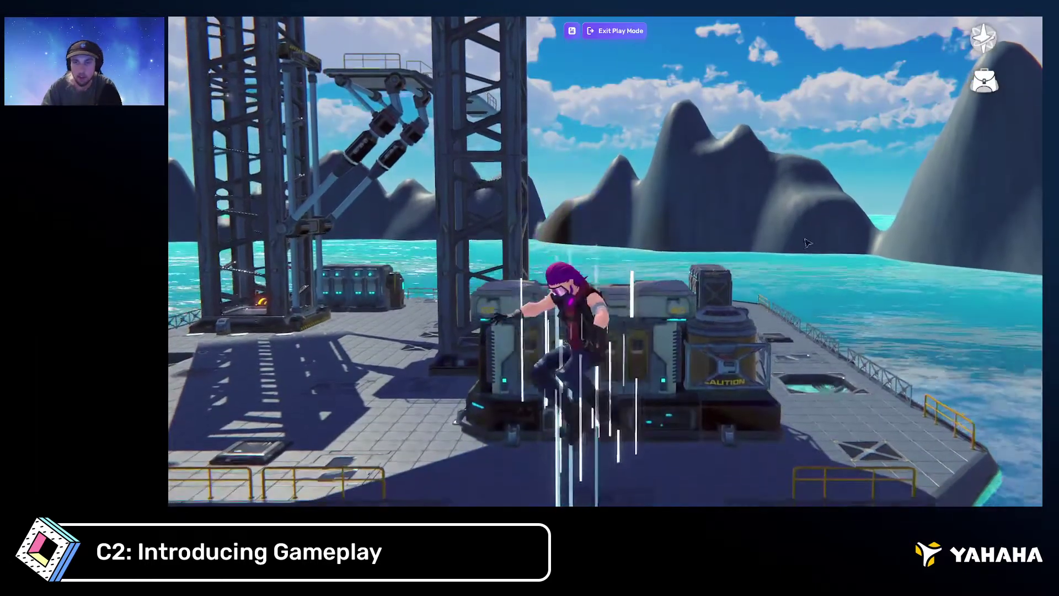
pyautogui.press('w')
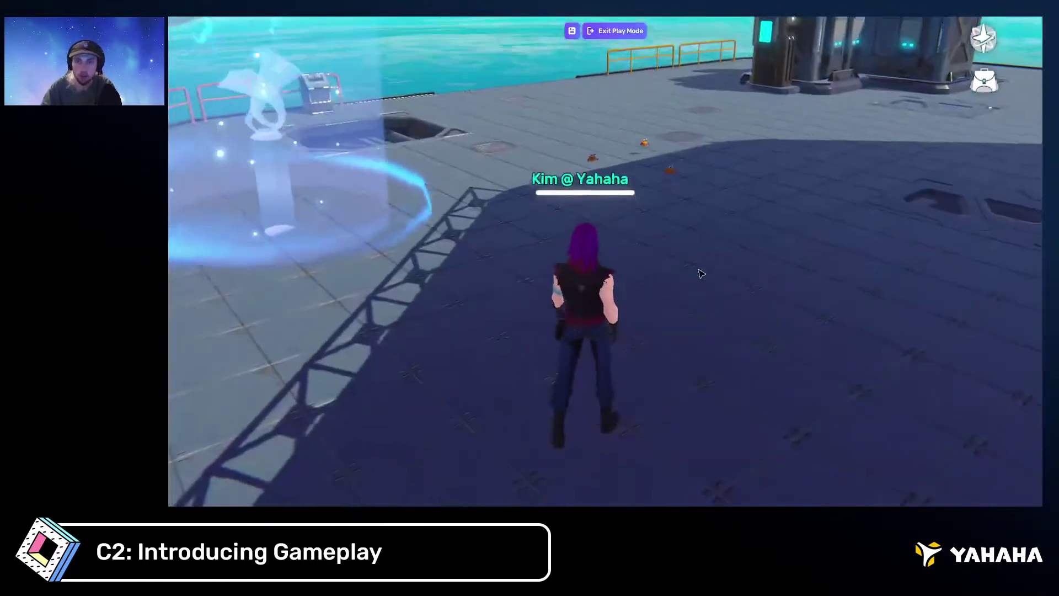
pyautogui.press('w')
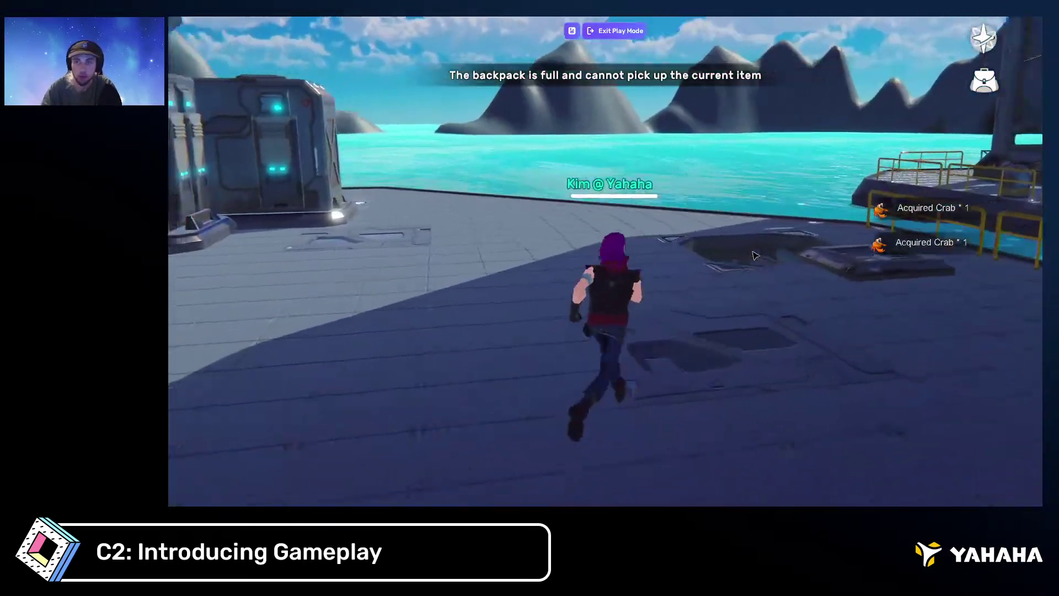
# Synthesize two Pure Rave Energy items from the collected crabs and close the synthesis screen
pyautogui.click(995, 36)
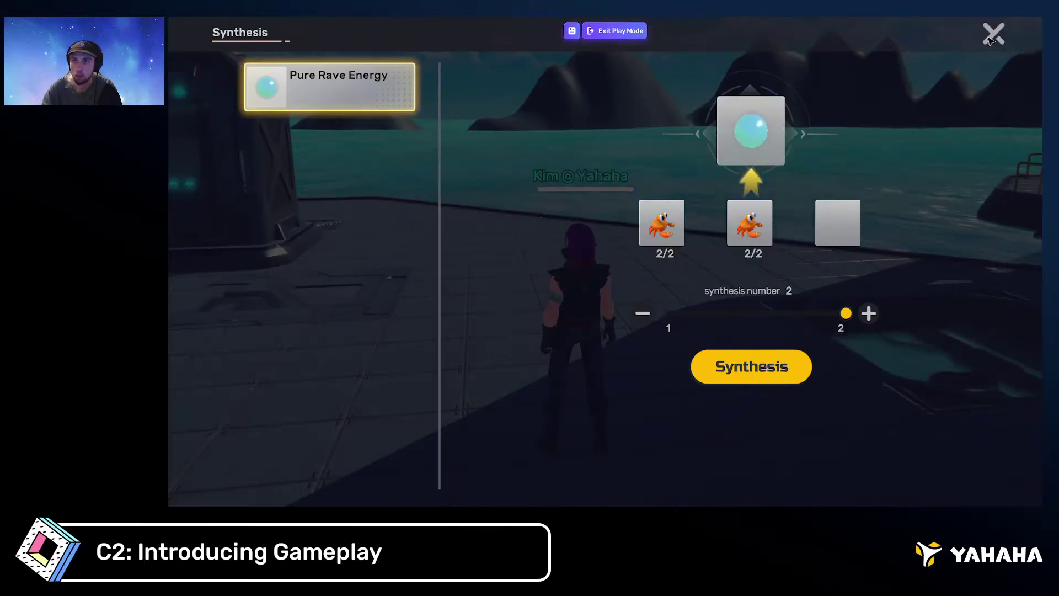
pyautogui.click(996, 35)
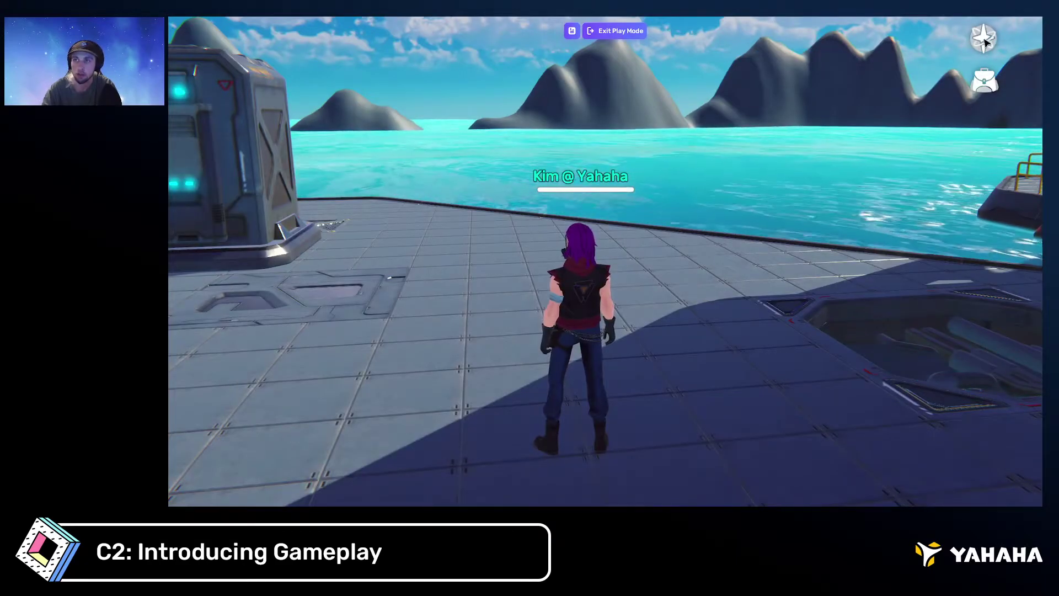
pyautogui.click(985, 40)
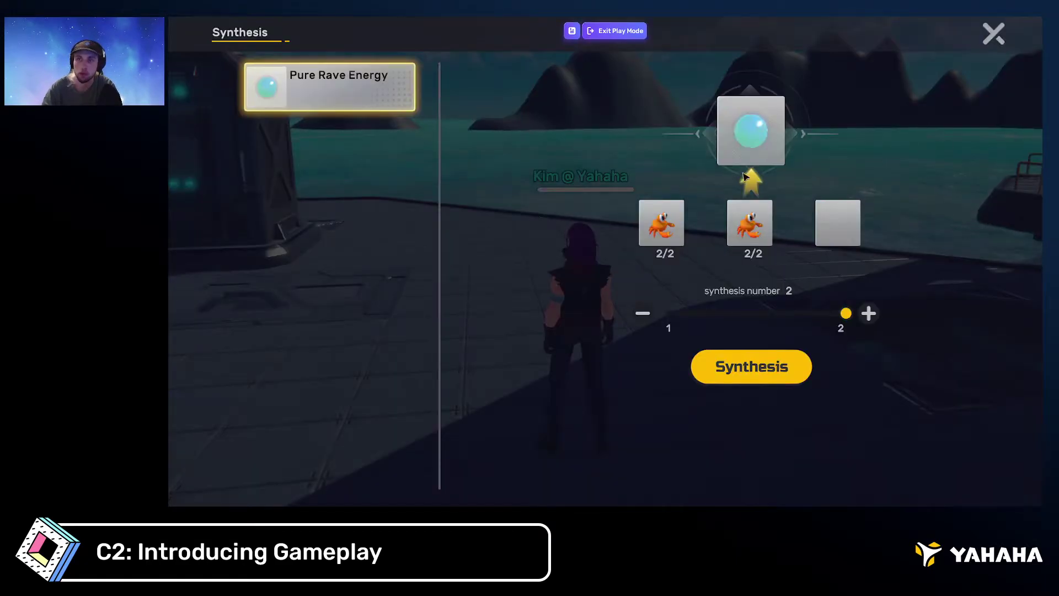
pyautogui.click(762, 371)
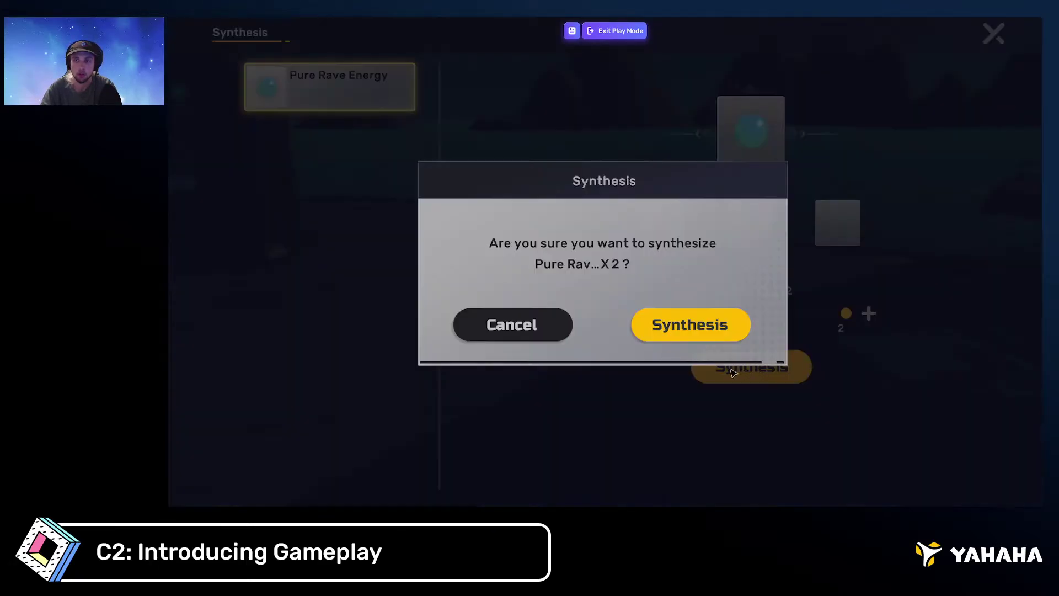
pyautogui.click(700, 331)
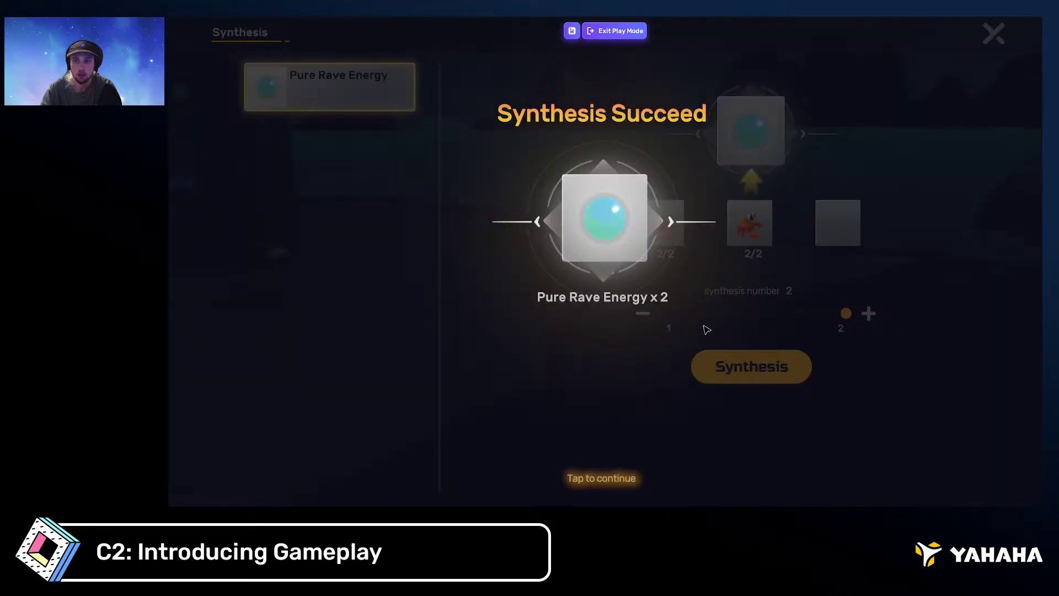
pyautogui.click(801, 326)
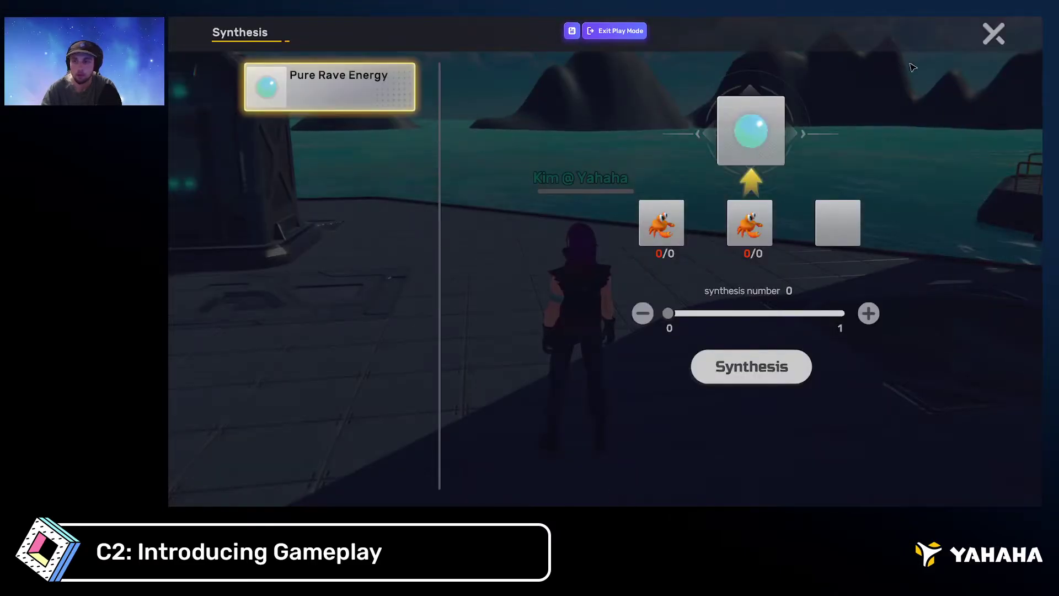
pyautogui.click(1001, 38)
# Use one Pure Rave Energy from the inventory, run the avatar around to test its speed, and end the playtest
pyautogui.moveTo(890, 140); pyautogui.dragTo(761, 144)
pyautogui.click(986, 83)
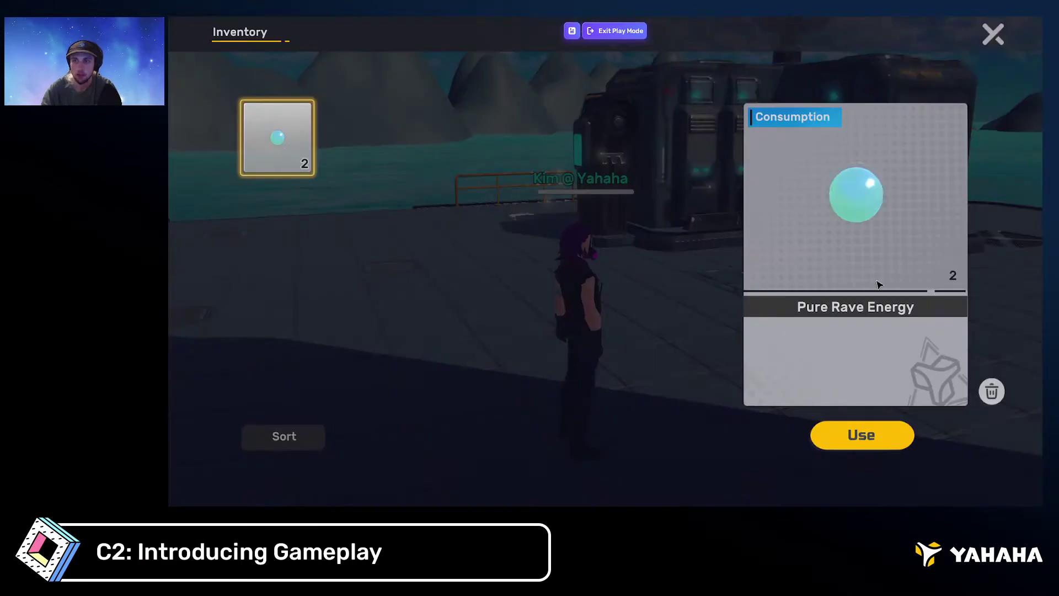
pyautogui.click(855, 431)
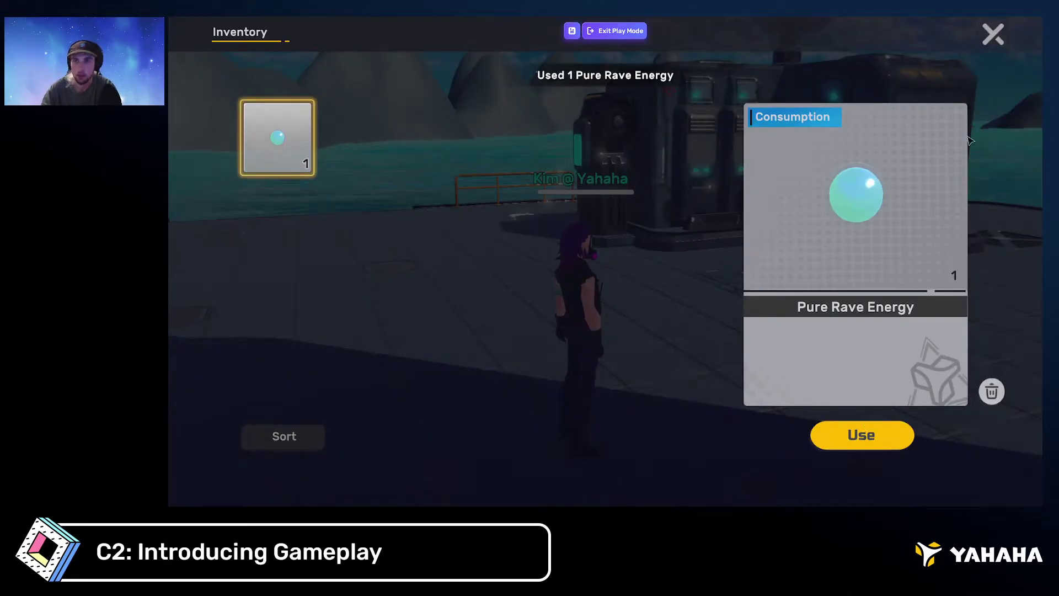
pyautogui.click(993, 35)
pyautogui.press('w')
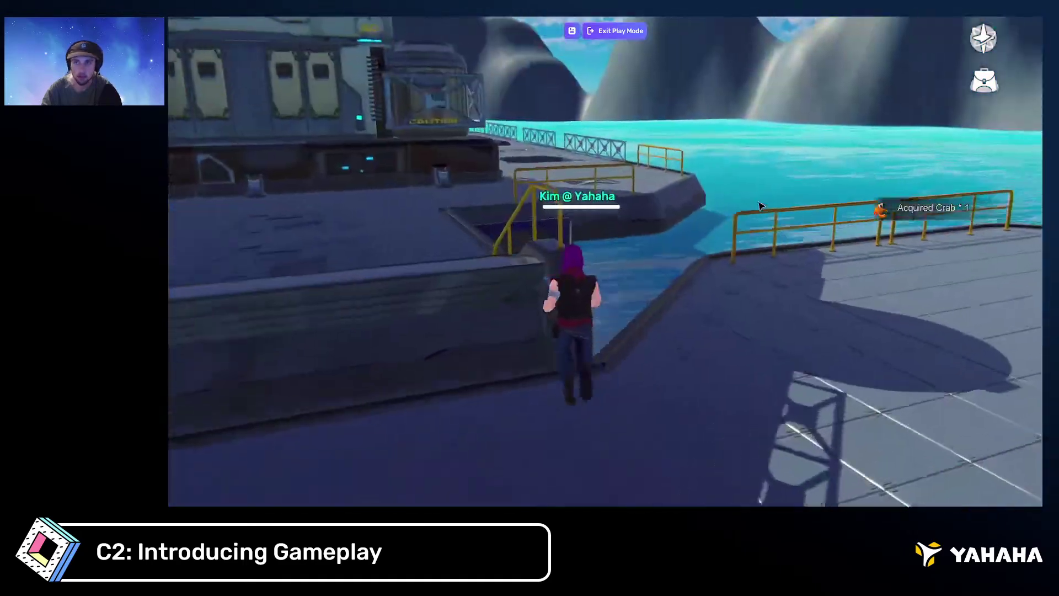
pyautogui.moveTo(761, 206); pyautogui.dragTo(579, 212)
pyautogui.press('a')
pyautogui.click(622, 32)
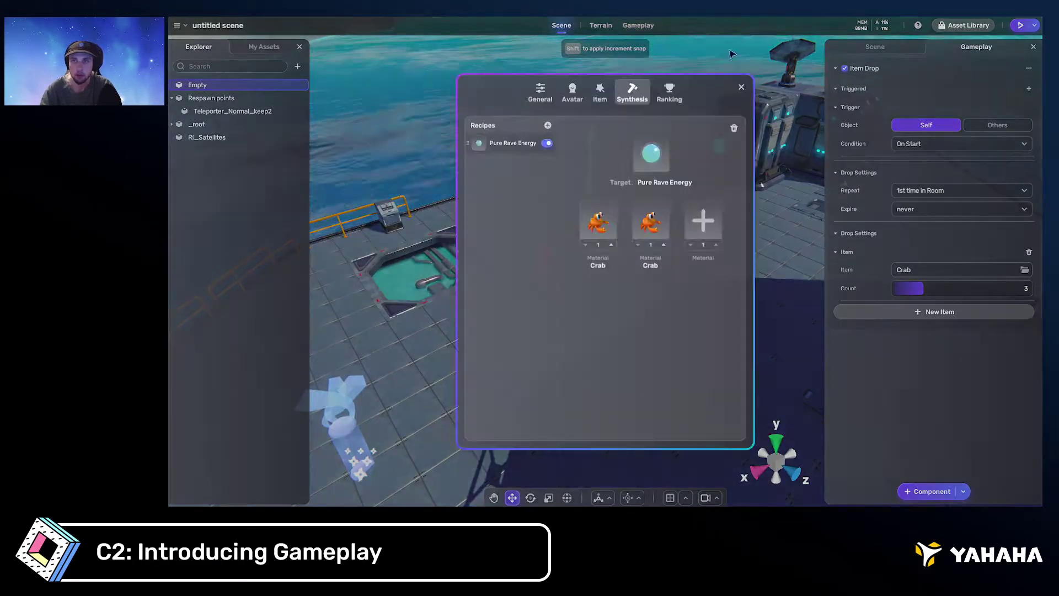
# Create a new ranking that uses the Playtime rule and name it Playtime
pyautogui.click(664, 95)
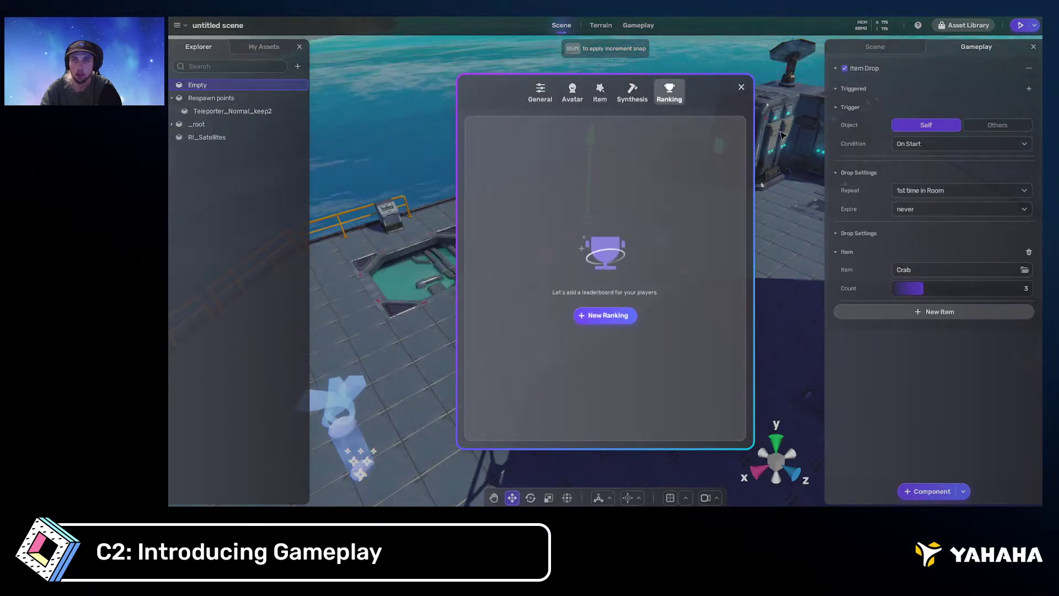
pyautogui.click(612, 318)
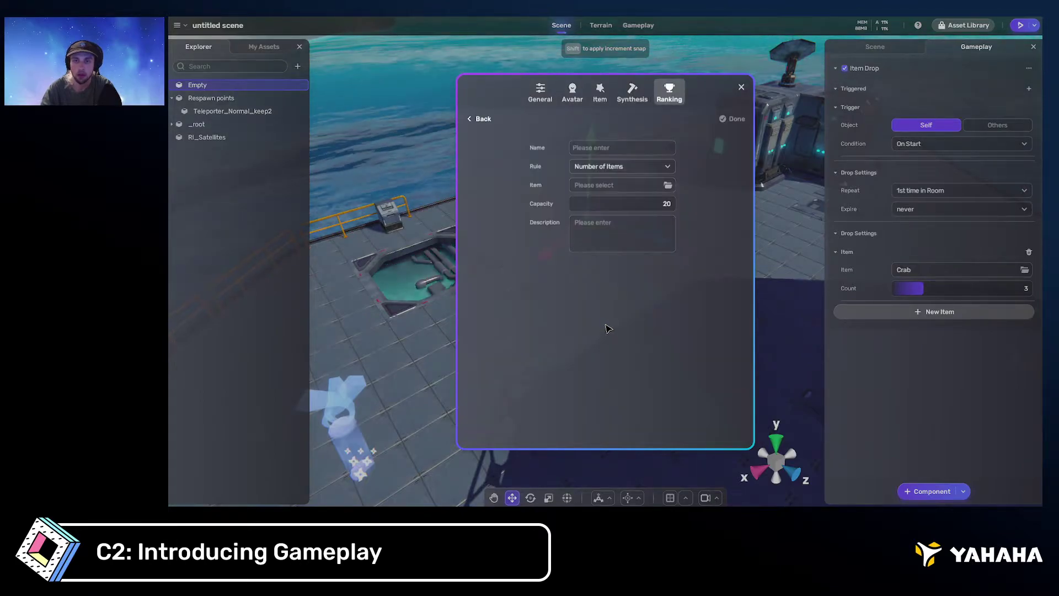
pyautogui.click(632, 168)
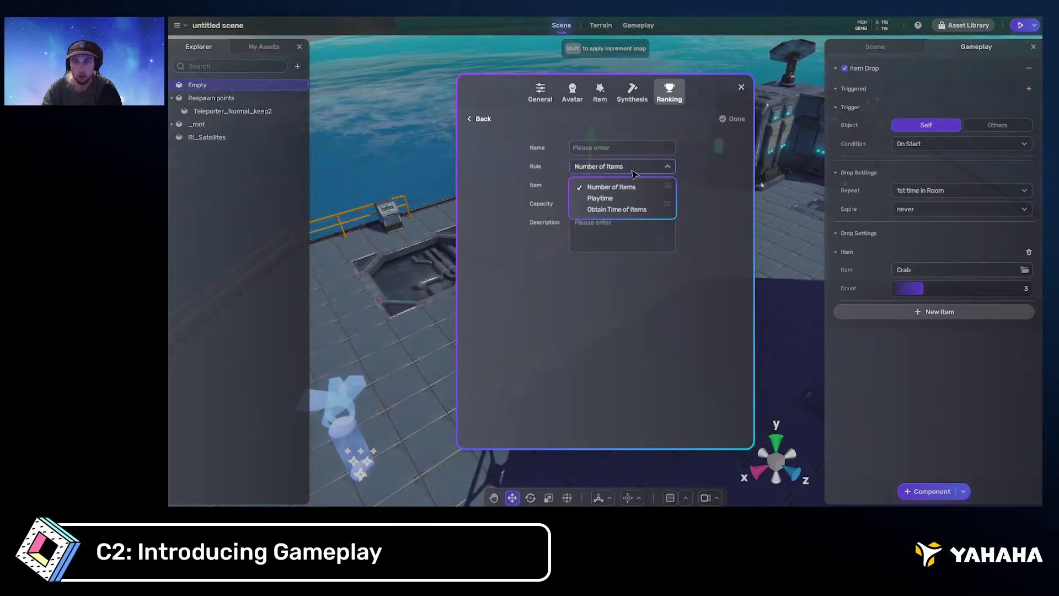
pyautogui.click(716, 201)
pyautogui.click(634, 166)
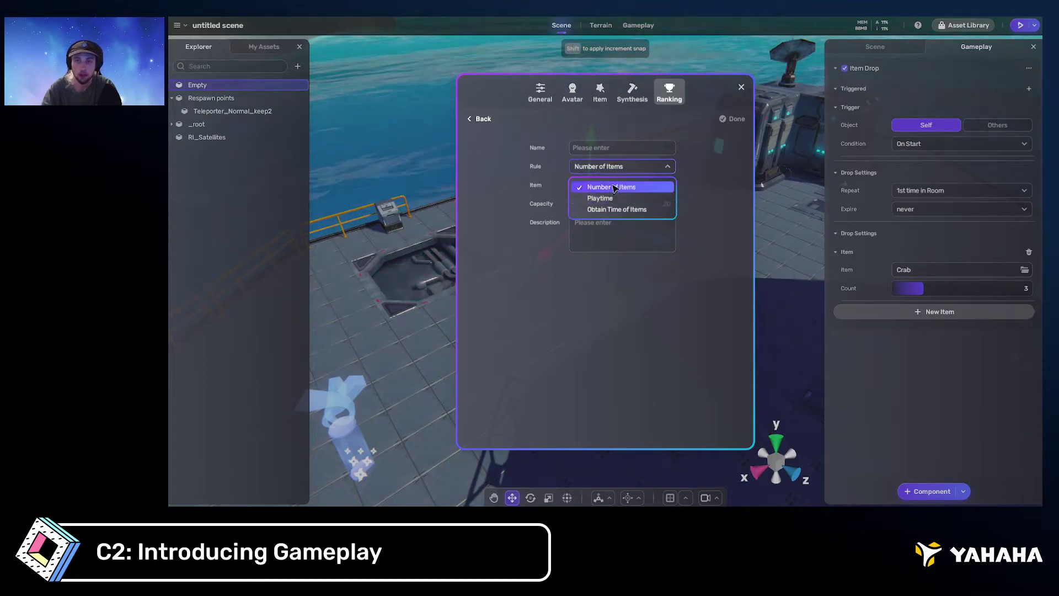
pyautogui.click(737, 182)
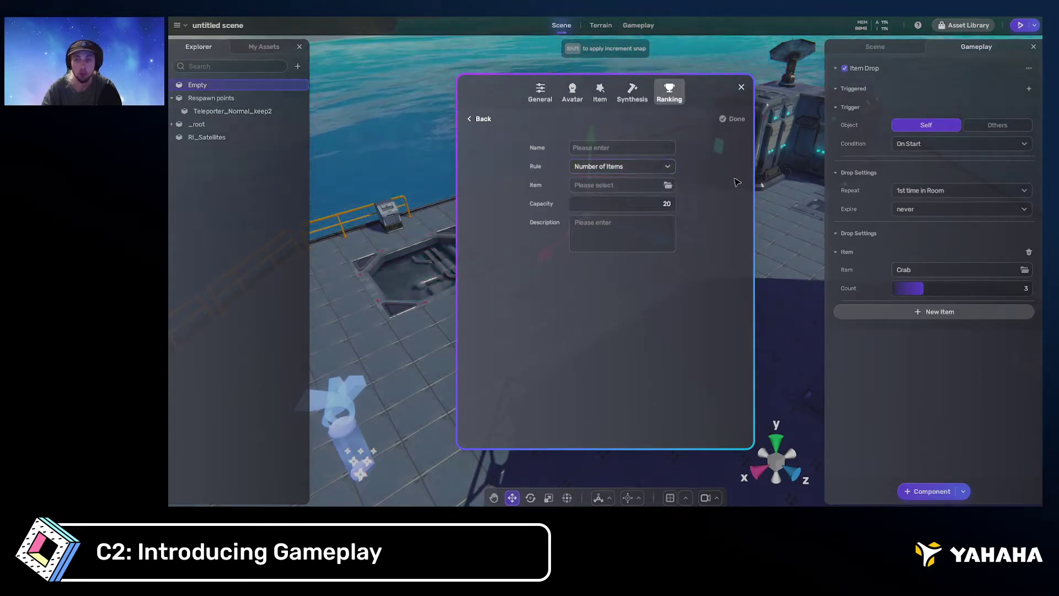
pyautogui.click(649, 166)
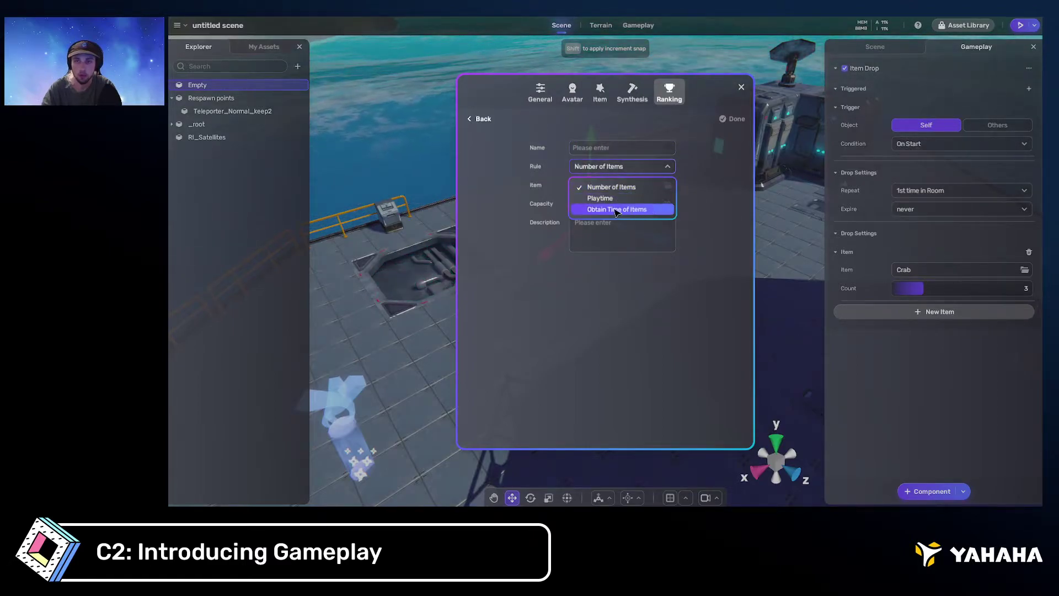
pyautogui.click(601, 198)
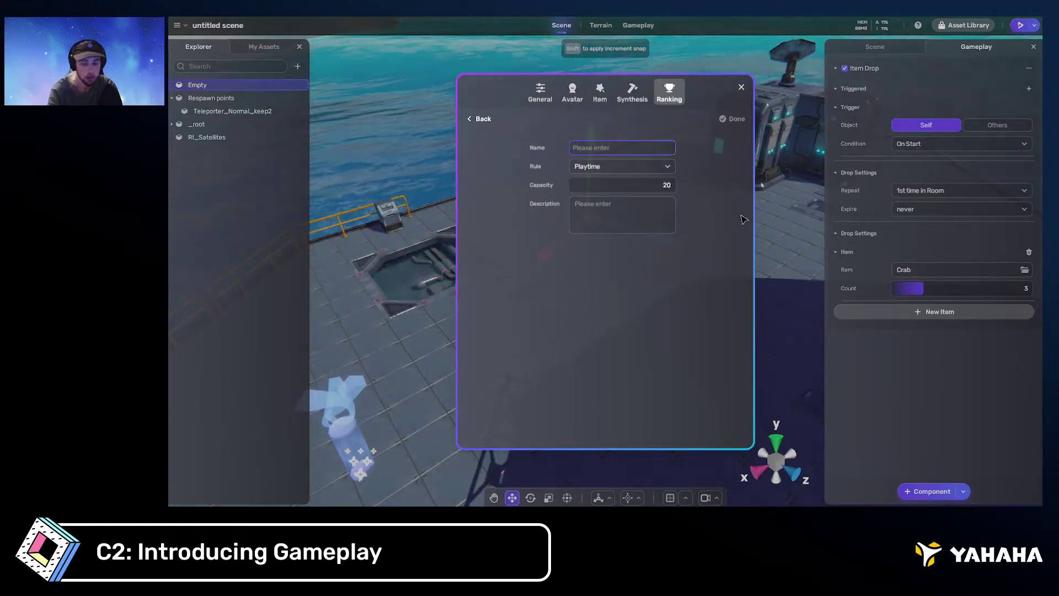
pyautogui.write('Playtime')
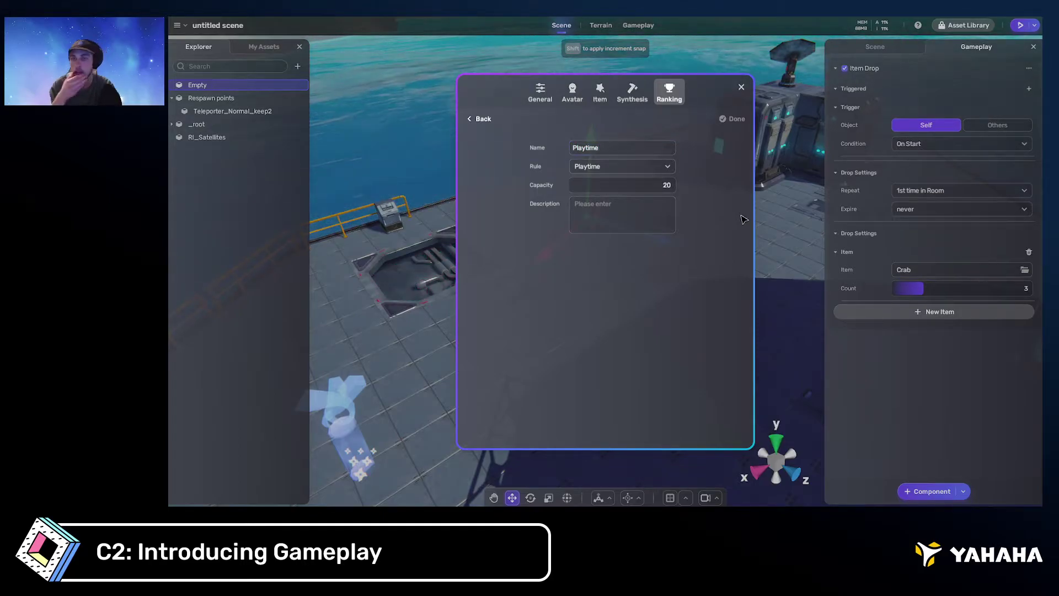
# Enter "Active players" as the description of the Playtime ranking
pyautogui.click(612, 171)
pyautogui.click(651, 168)
pyautogui.click(666, 185)
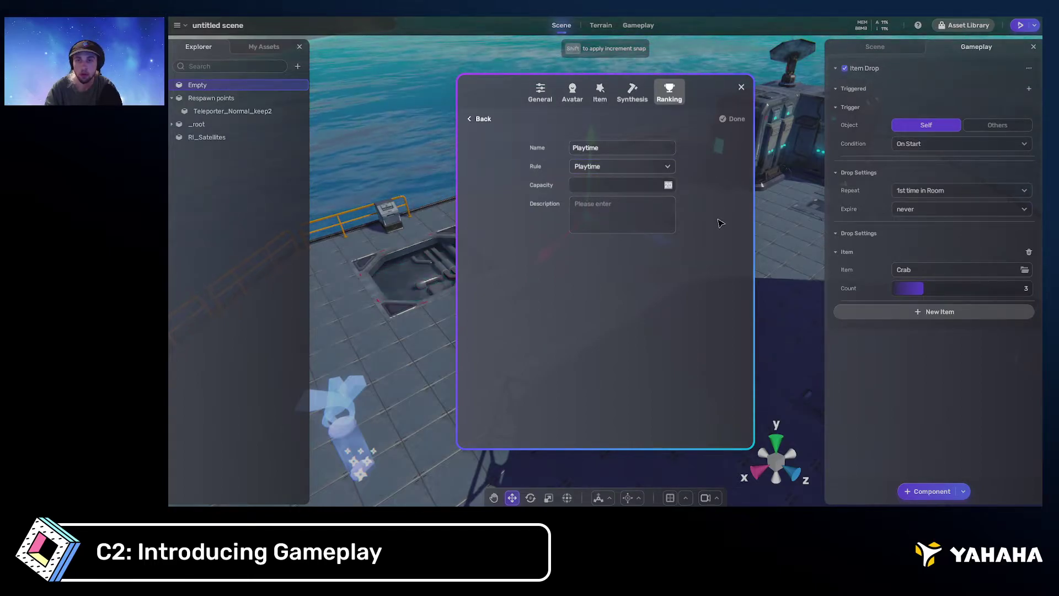
pyautogui.click(726, 239)
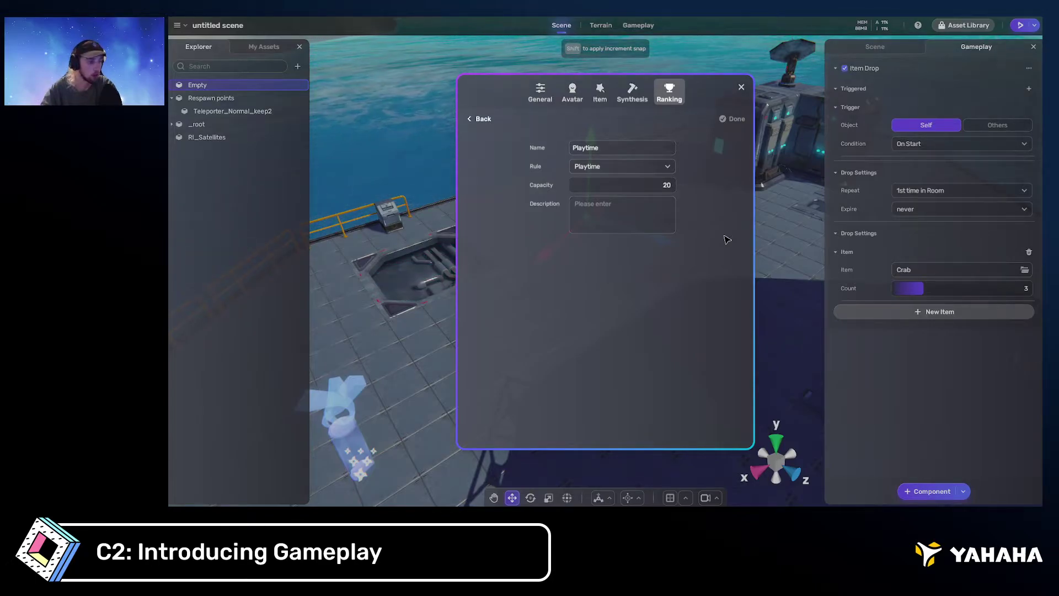
pyautogui.click(624, 213)
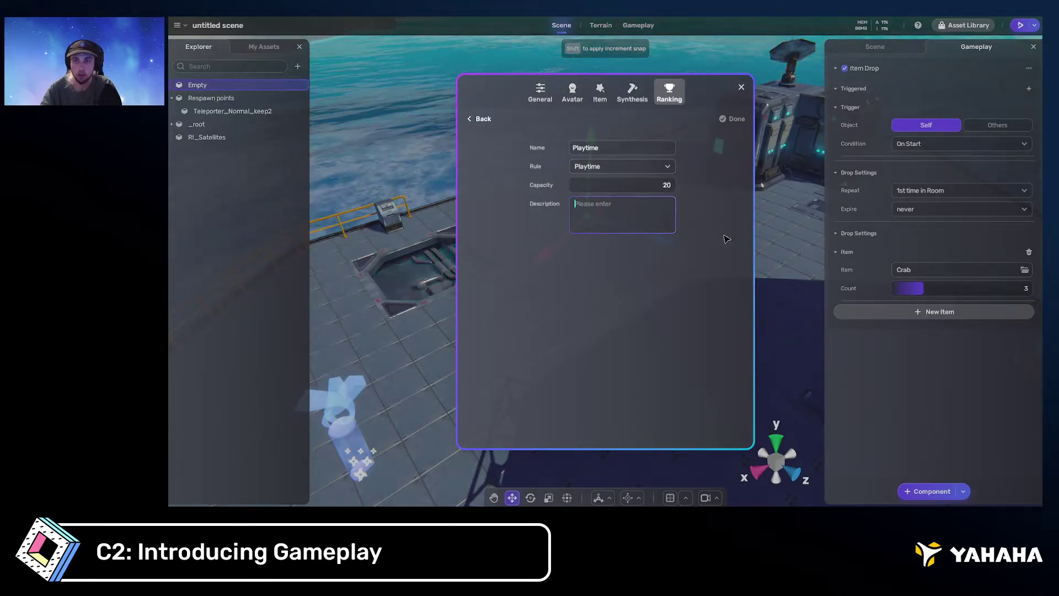
pyautogui.write('Active')
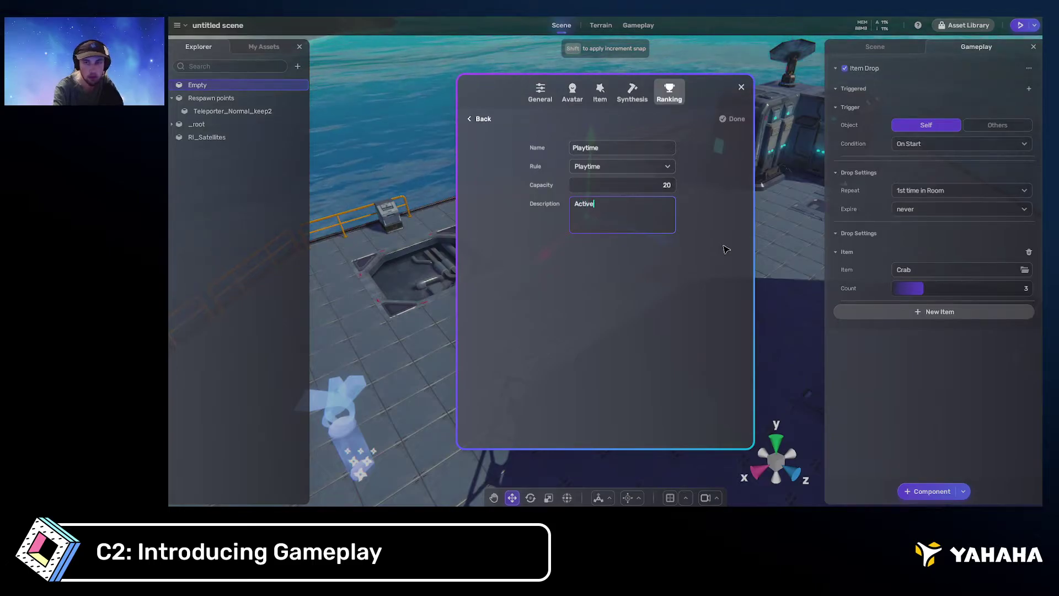
pyautogui.write(' playy')
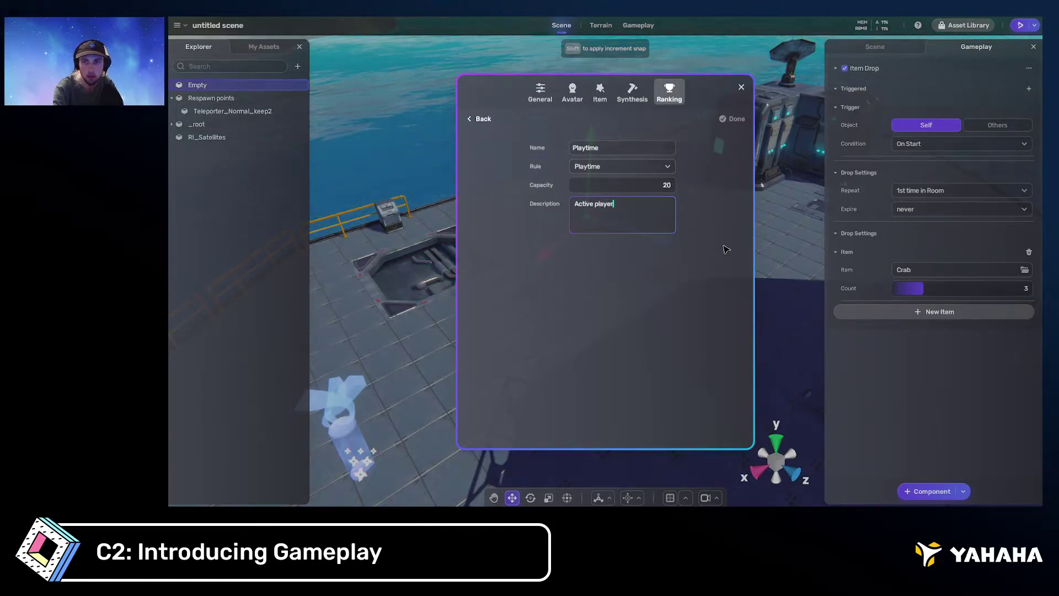
pyautogui.click(725, 249)
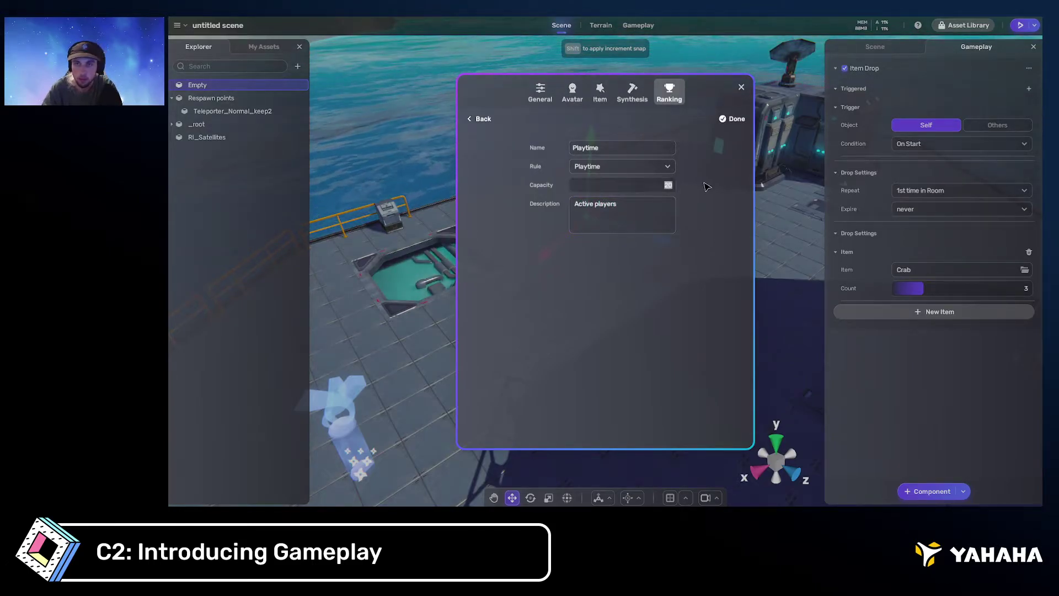
# Set the Playtime ranking's capacity to 25, save the ranking and close the gameplay settings
pyautogui.click(667, 185)
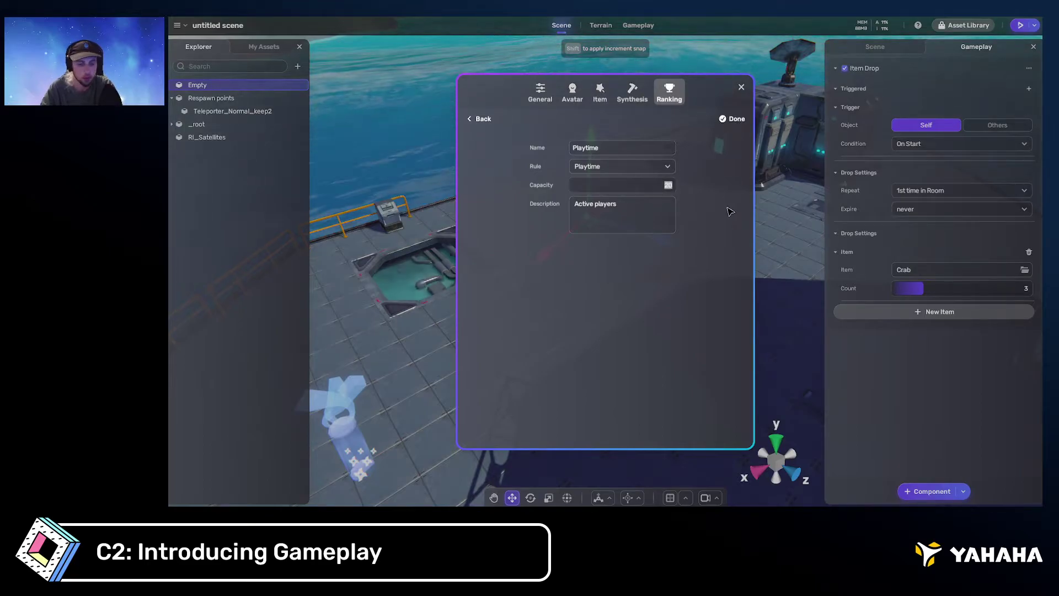
pyautogui.write('25')
pyautogui.click(728, 208)
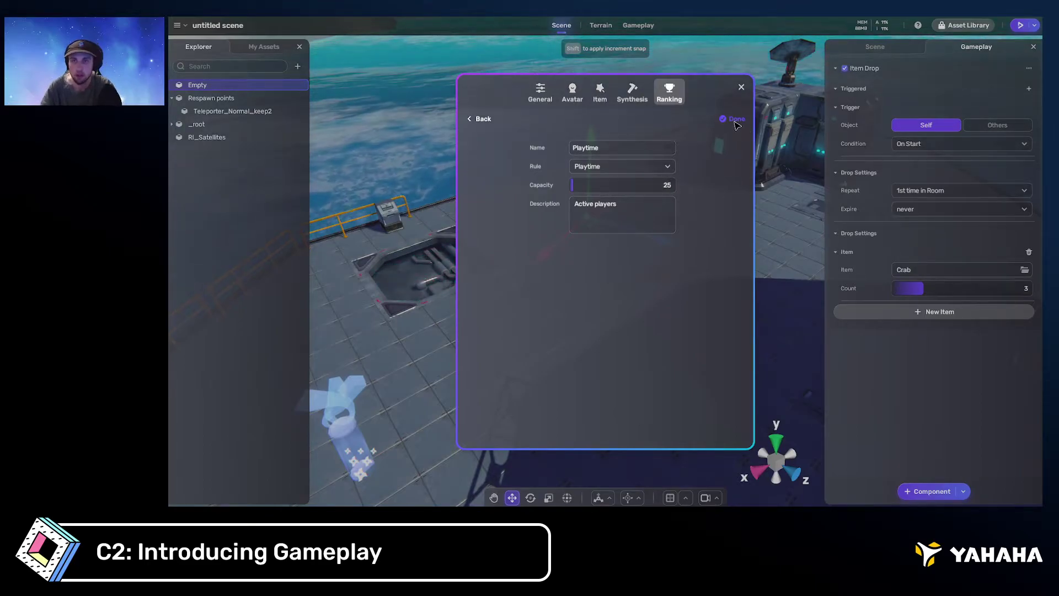
pyautogui.click(735, 119)
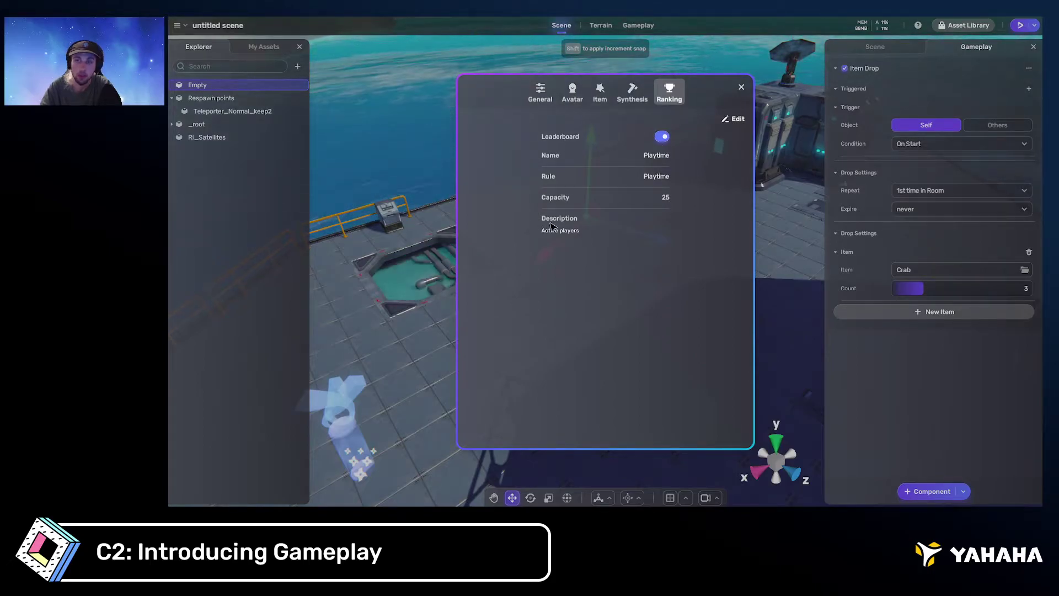
pyautogui.click(742, 87)
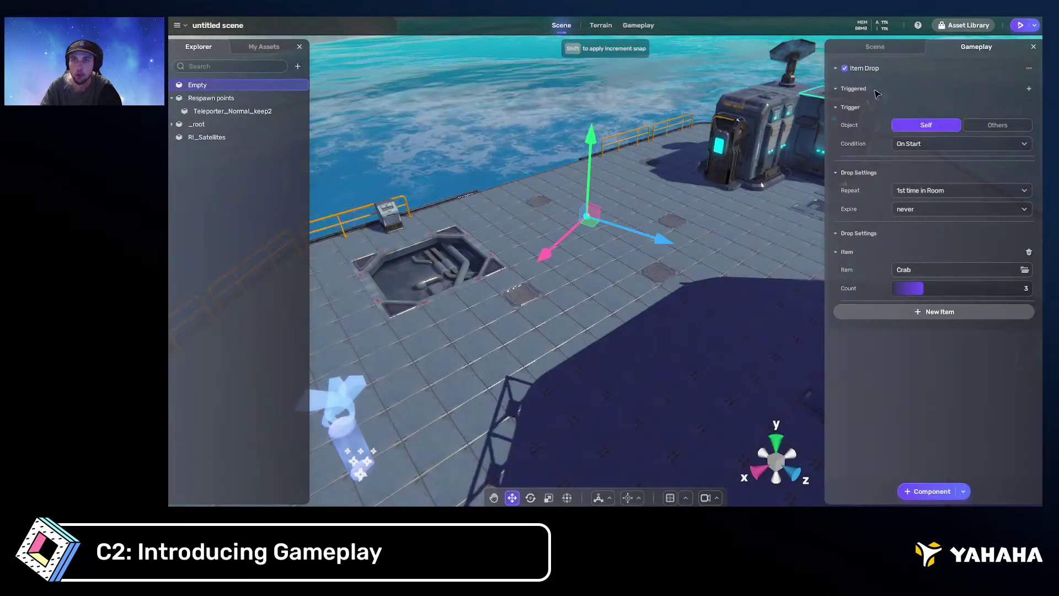
# Start a playtest, check the Playtime leaderboard, reopen it to see its updated entries, and exit play mode
pyautogui.hotkey('ctrl', 'p')
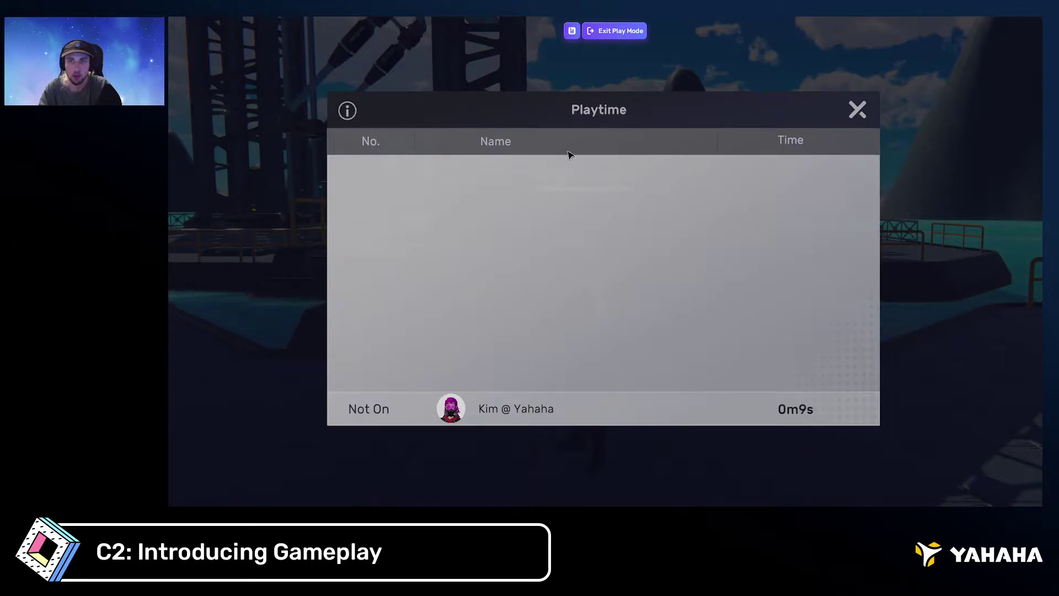
pyautogui.click(857, 109)
pyautogui.click(983, 40)
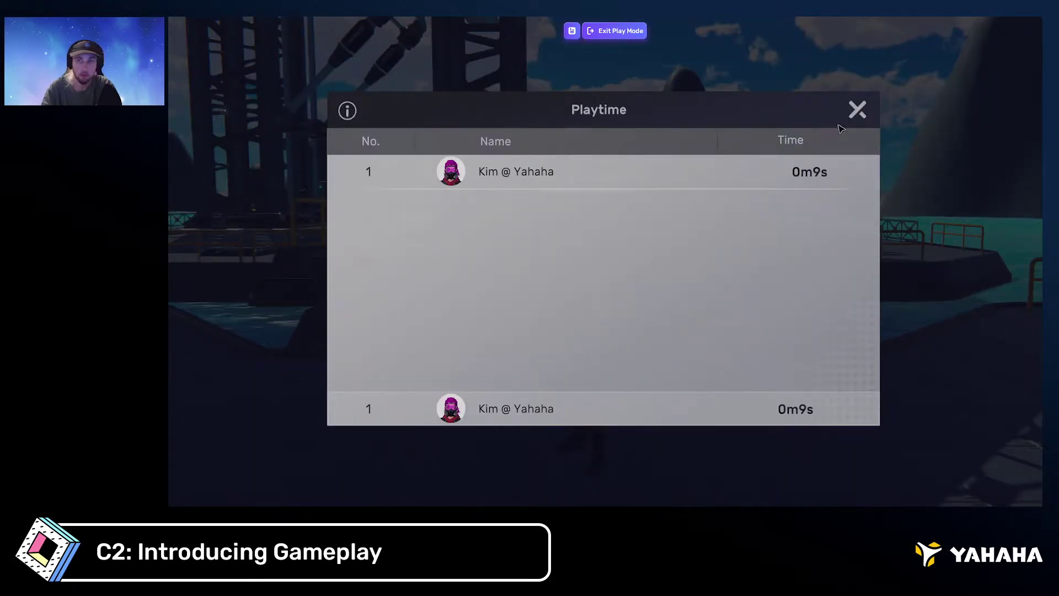
pyautogui.click(855, 112)
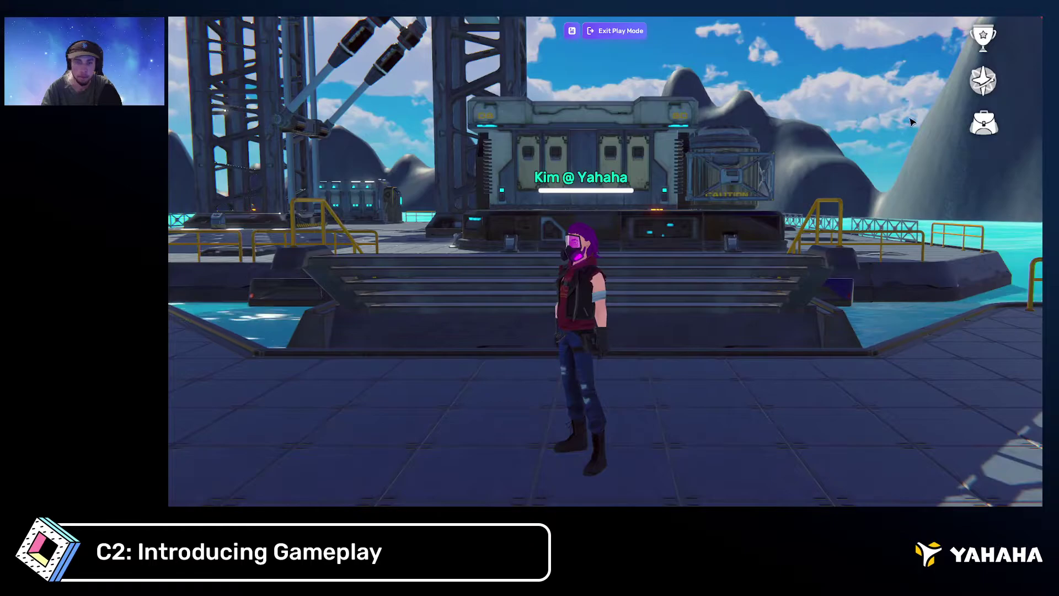
pyautogui.click(620, 31)
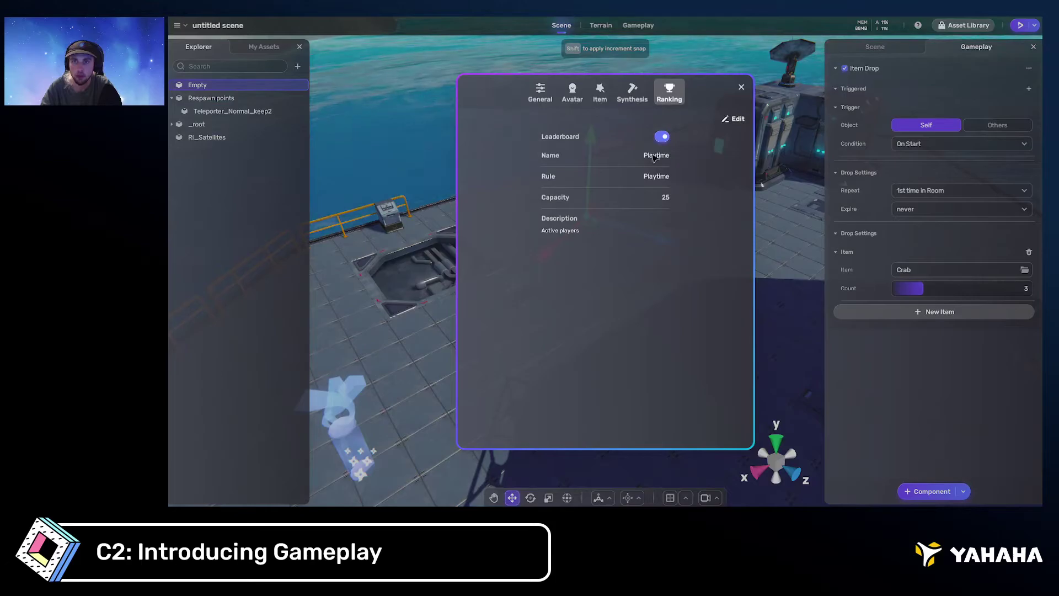
# Examine the Number of Items, Playtime and Obtain Time of Items rules in the Playtime ranking, keep Playtime and leave its editor
pyautogui.click(736, 119)
pyautogui.click(622, 166)
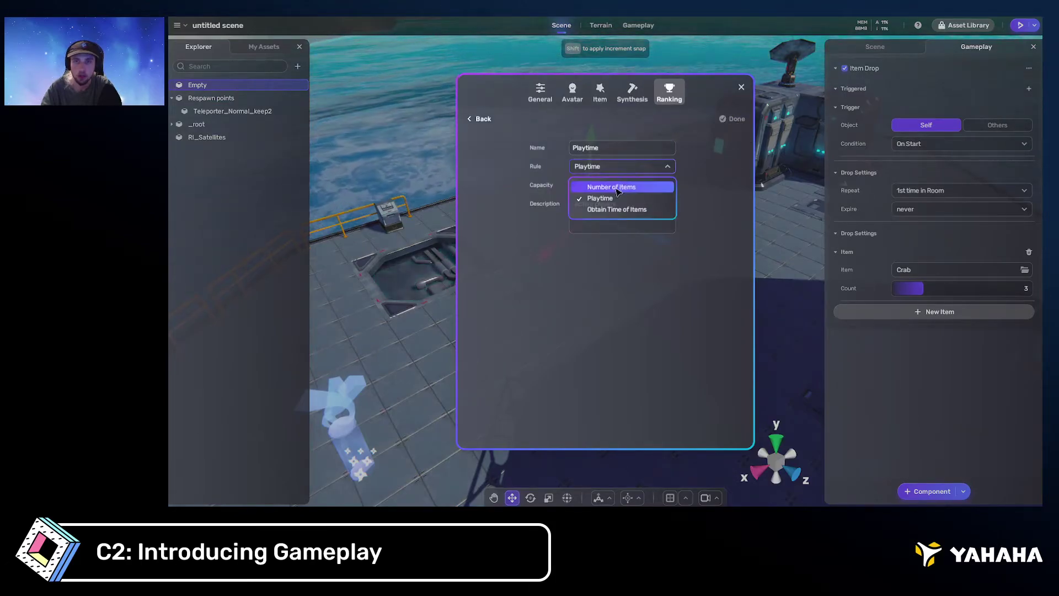
pyautogui.click(634, 187)
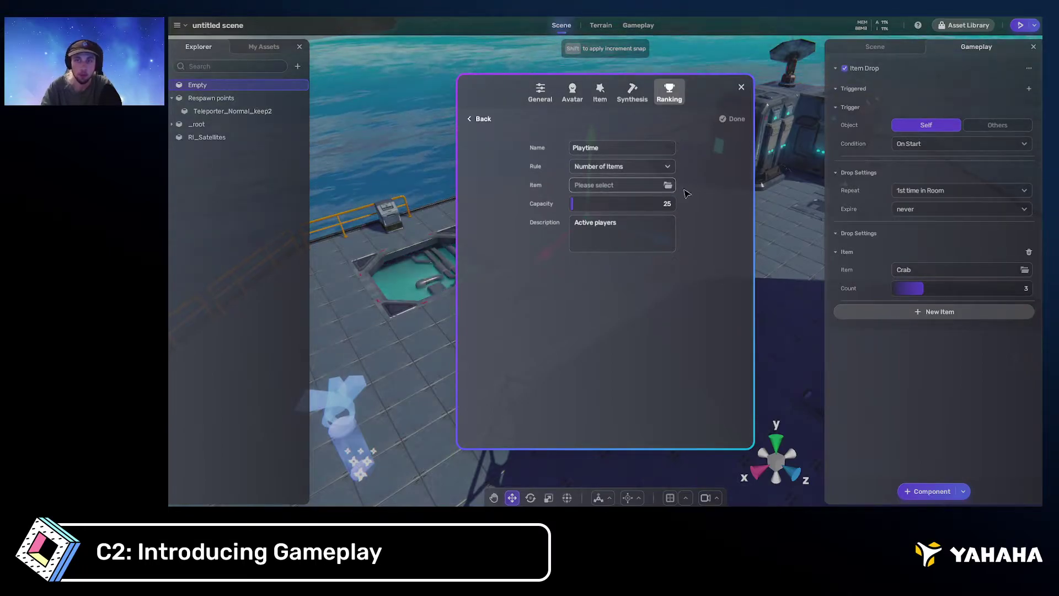
pyautogui.click(621, 166)
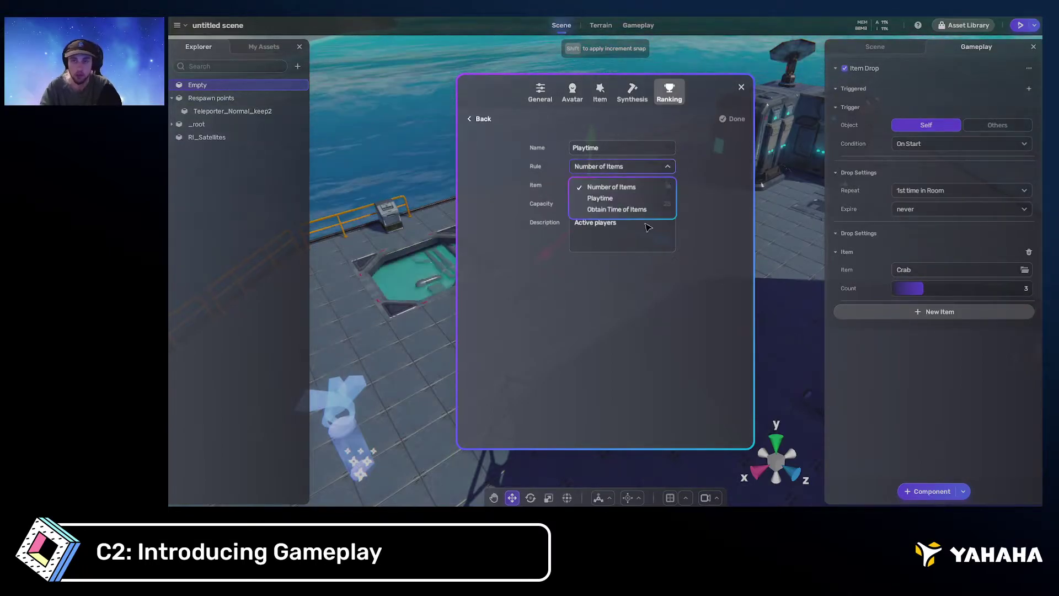
pyautogui.click(612, 208)
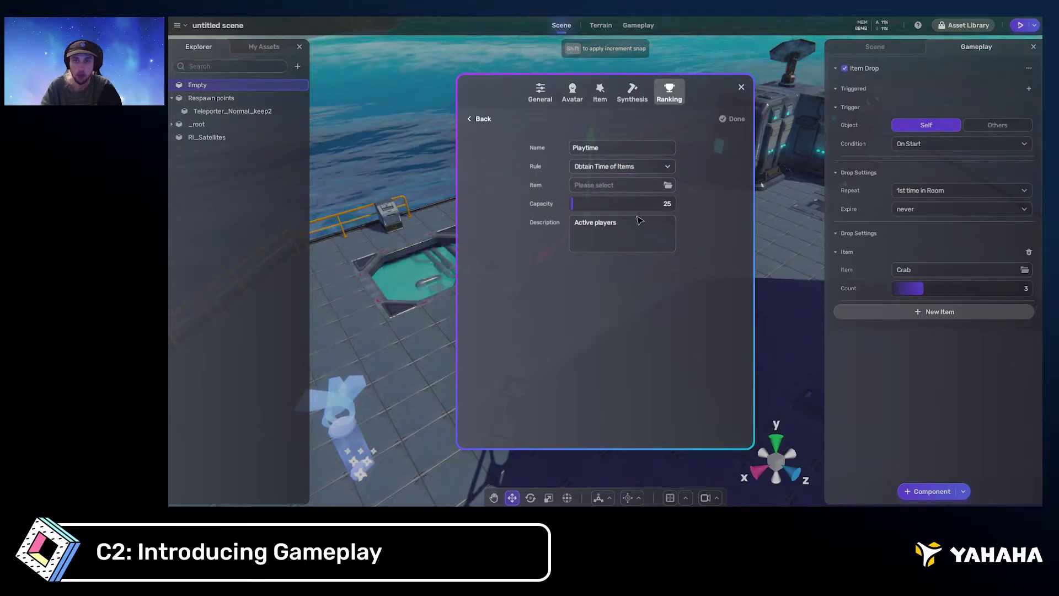
pyautogui.click(661, 167)
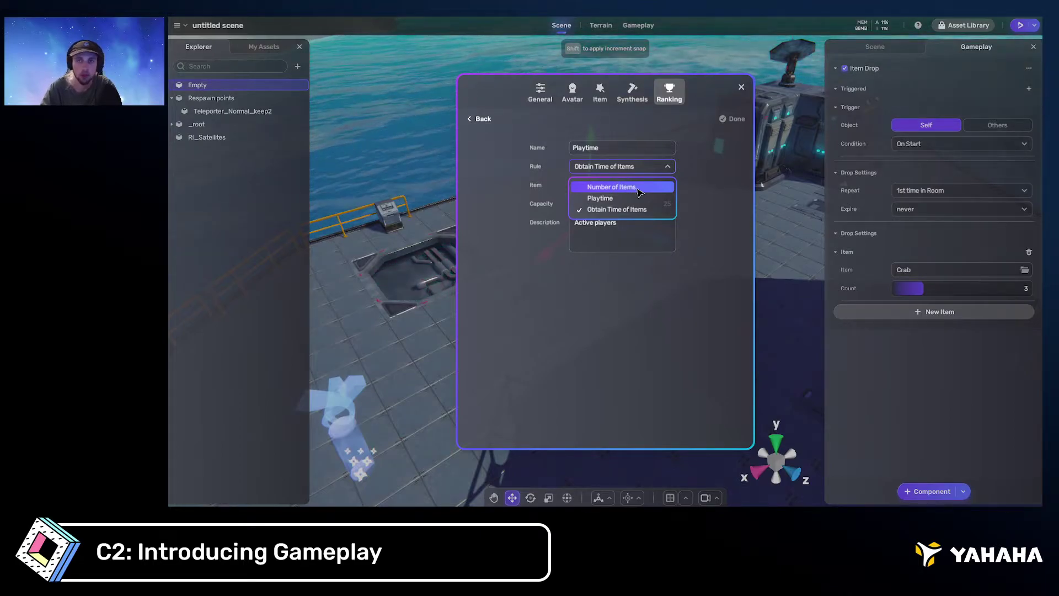
pyautogui.click(699, 187)
pyautogui.click(674, 168)
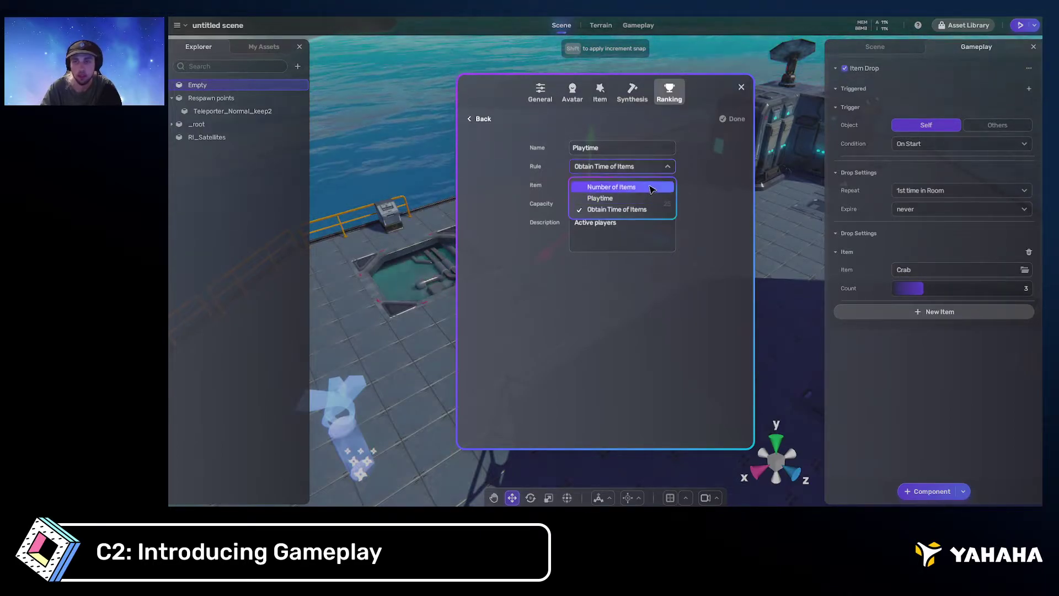
pyautogui.click(635, 198)
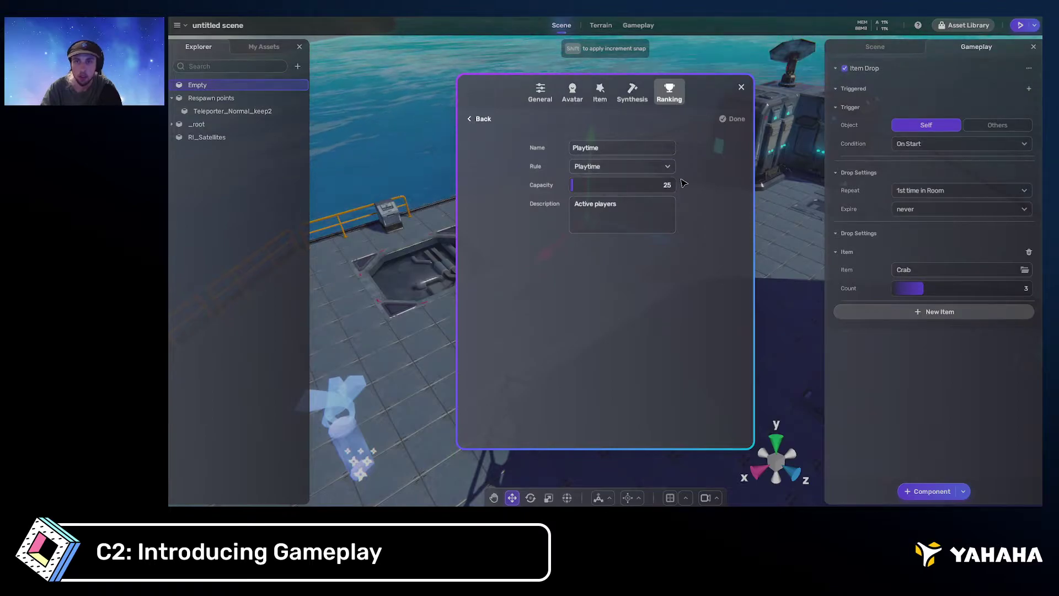
pyautogui.click(474, 117)
# Look over the avatar settings and examine the game types offered in the general gameplay settings
pyautogui.click(571, 92)
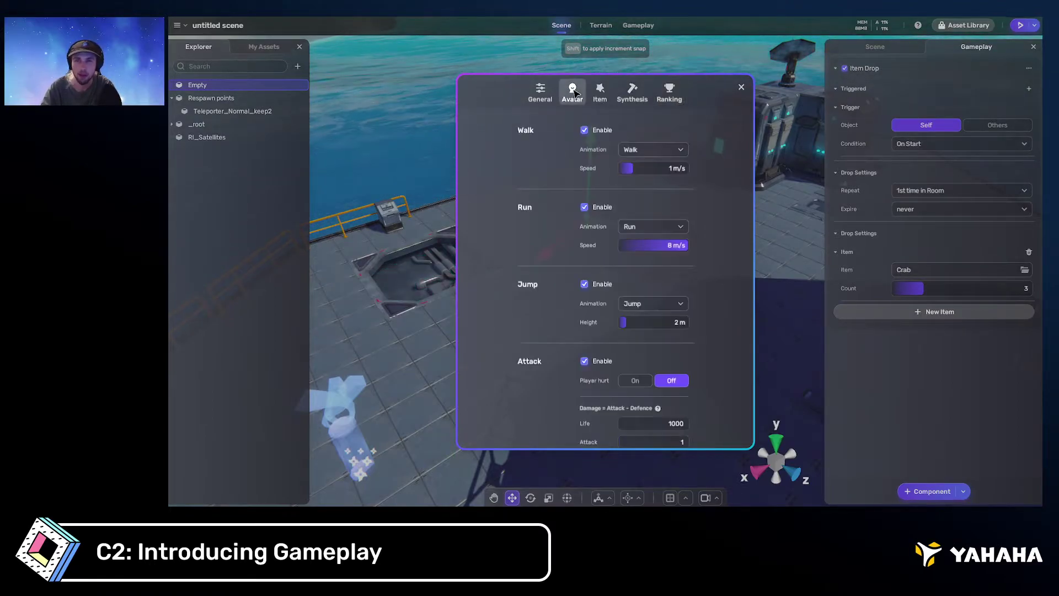
pyautogui.click(551, 95)
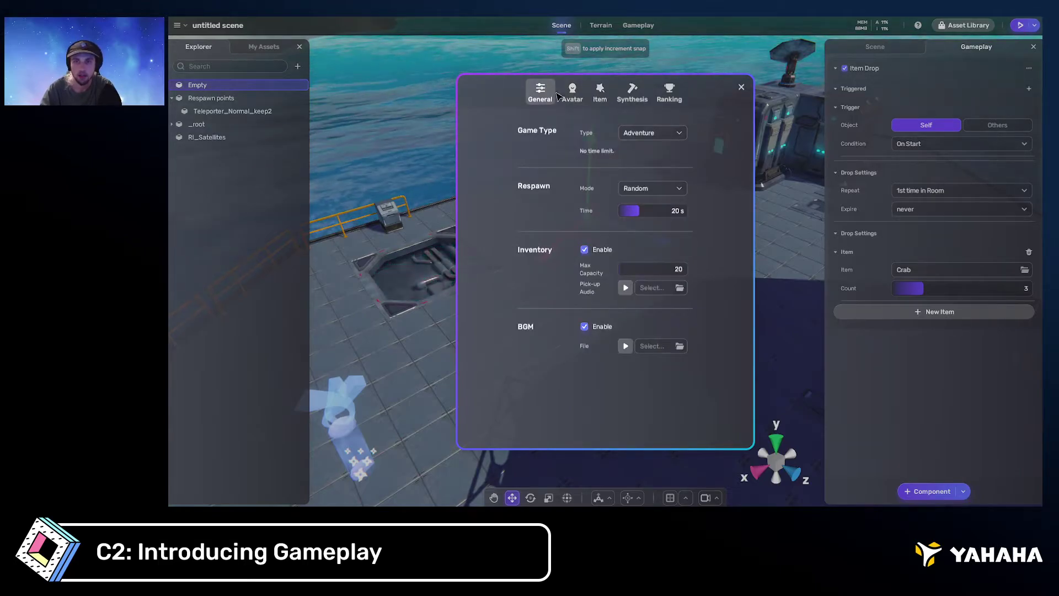
pyautogui.click(660, 132)
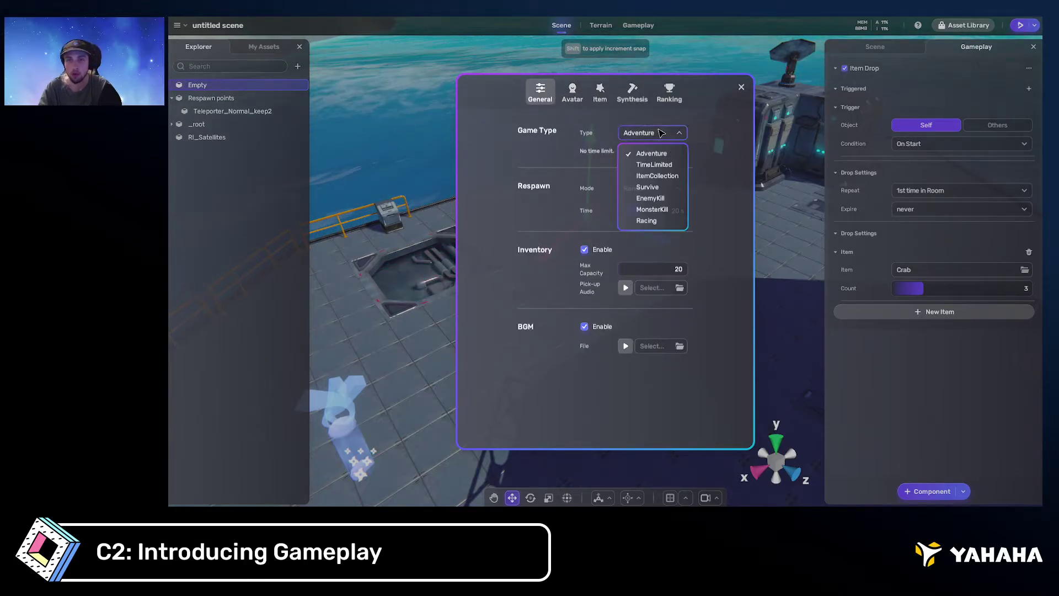
pyautogui.click(713, 137)
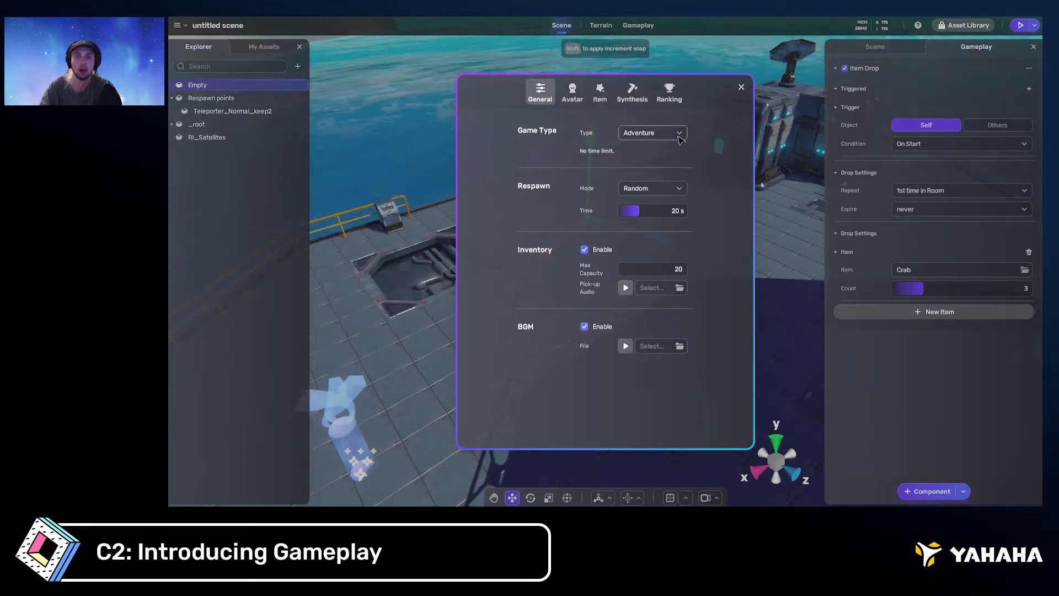
pyautogui.click(680, 138)
pyautogui.click(681, 136)
pyautogui.click(682, 134)
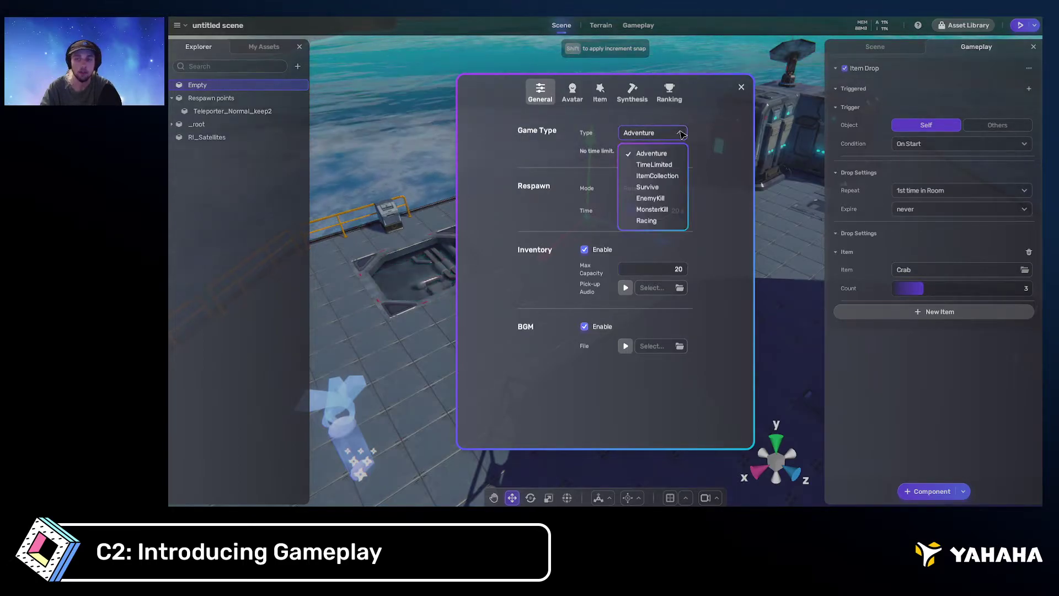
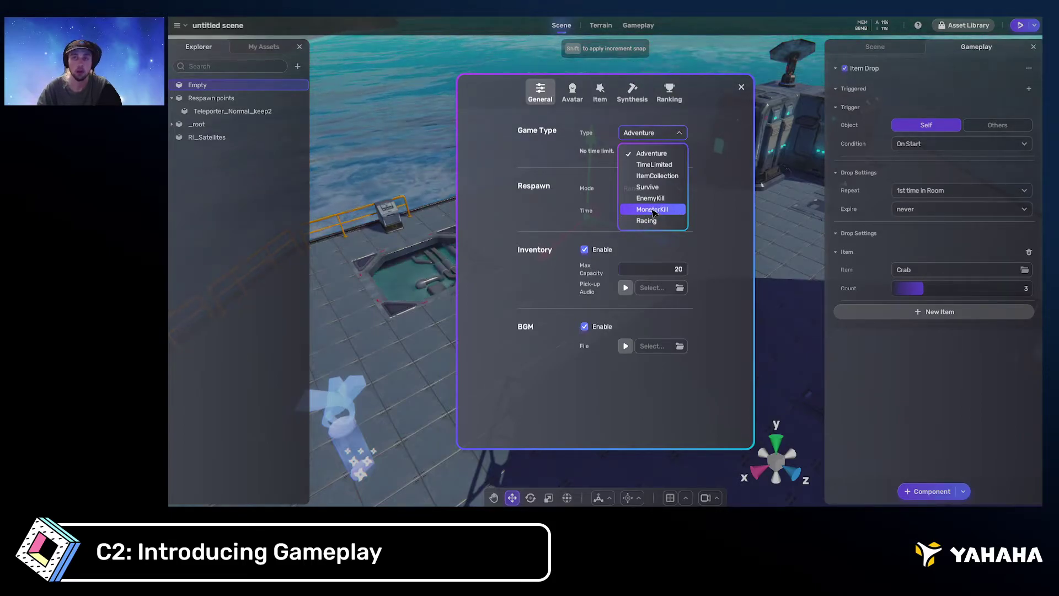
pyautogui.click(707, 213)
pyautogui.click(679, 137)
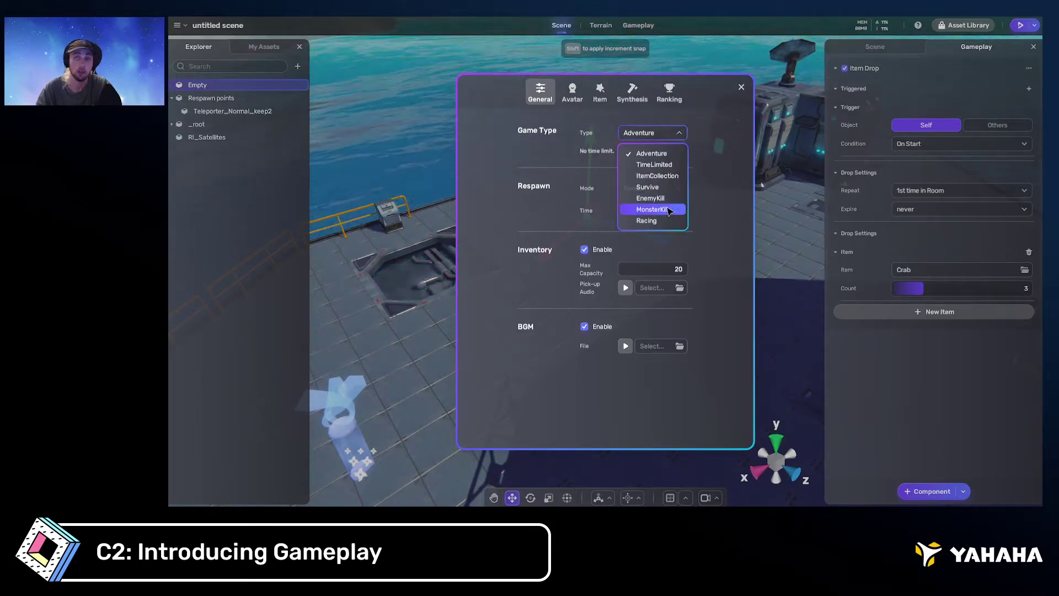
pyautogui.click(725, 205)
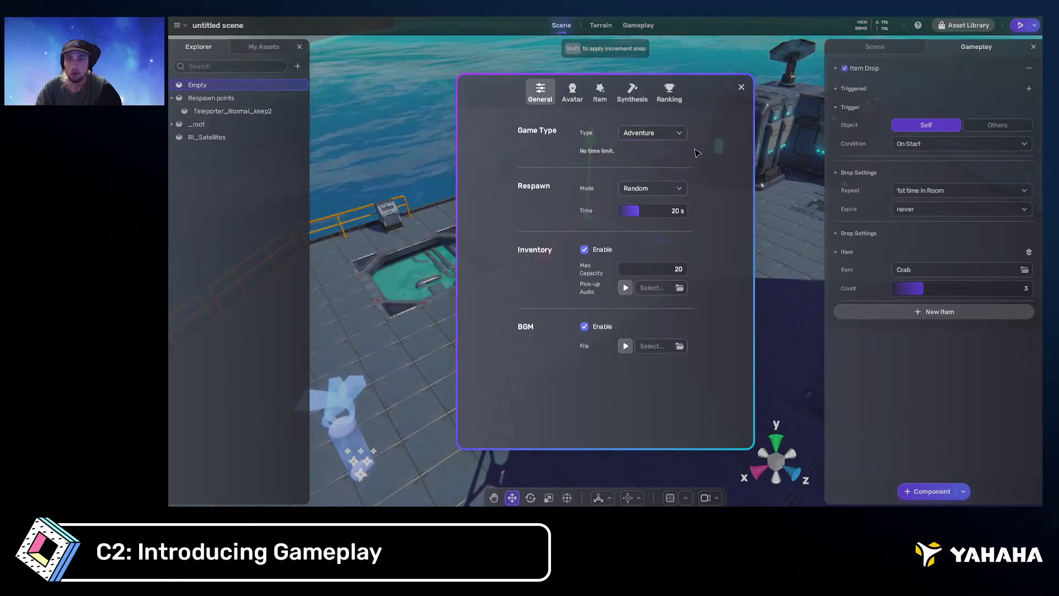
# Set the game type to TimeLimited, look over its timer settings and close the gameplay settings
pyautogui.click(662, 134)
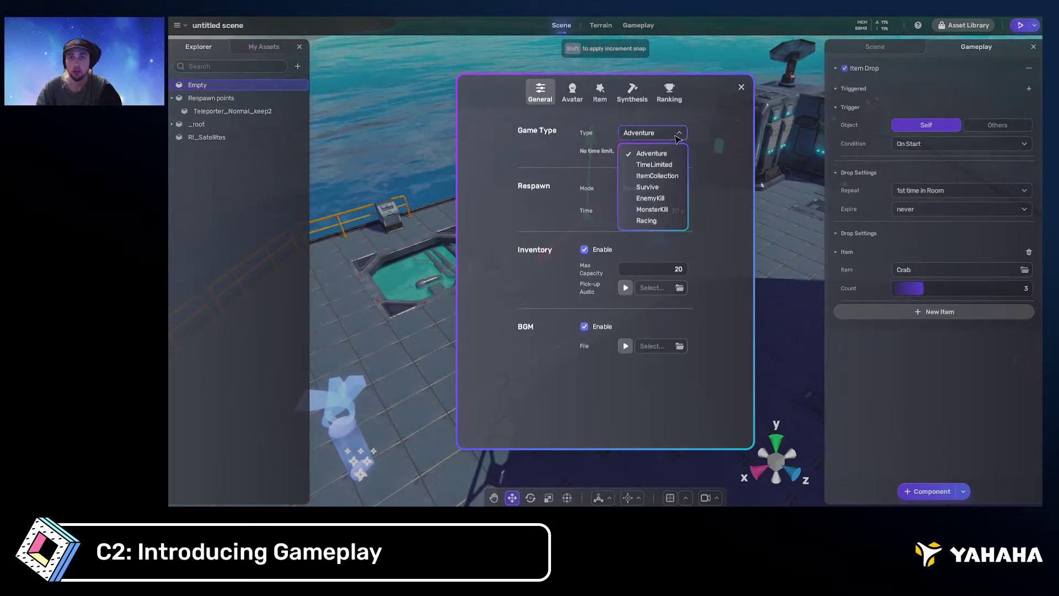
pyautogui.click(655, 164)
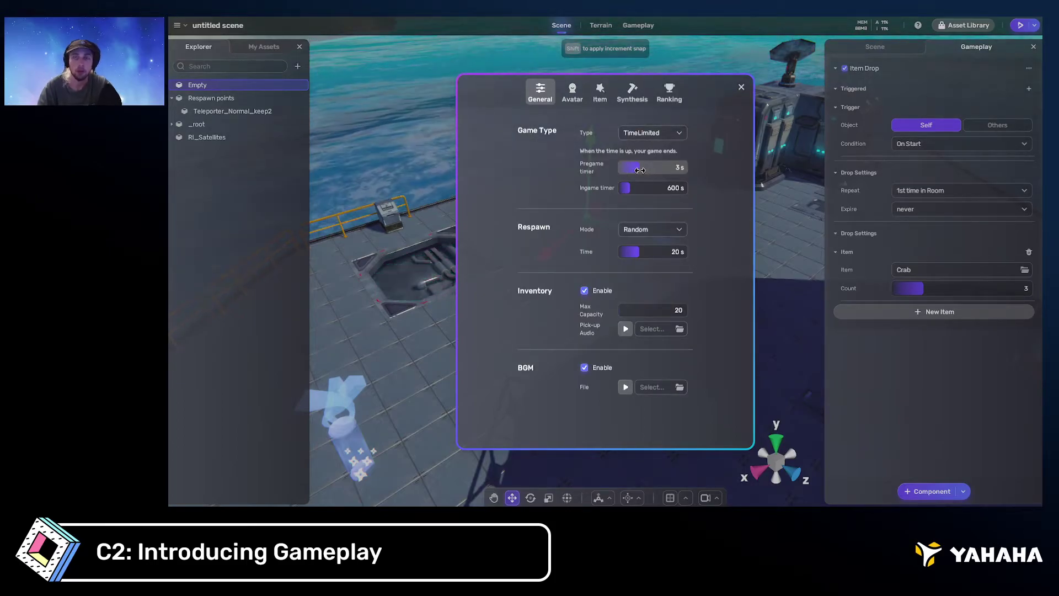
pyautogui.click(659, 133)
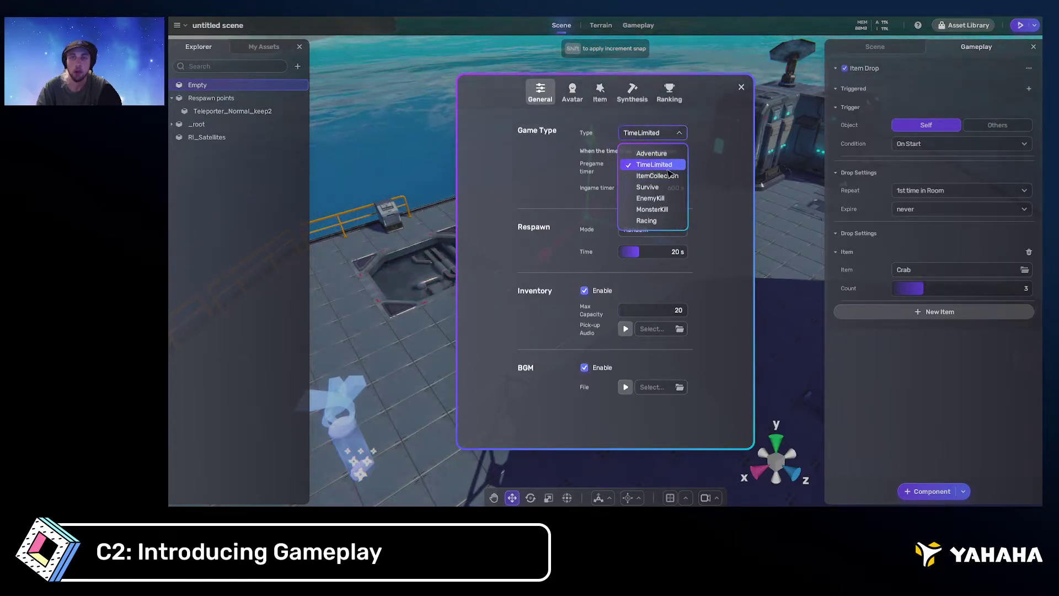
pyautogui.click(701, 173)
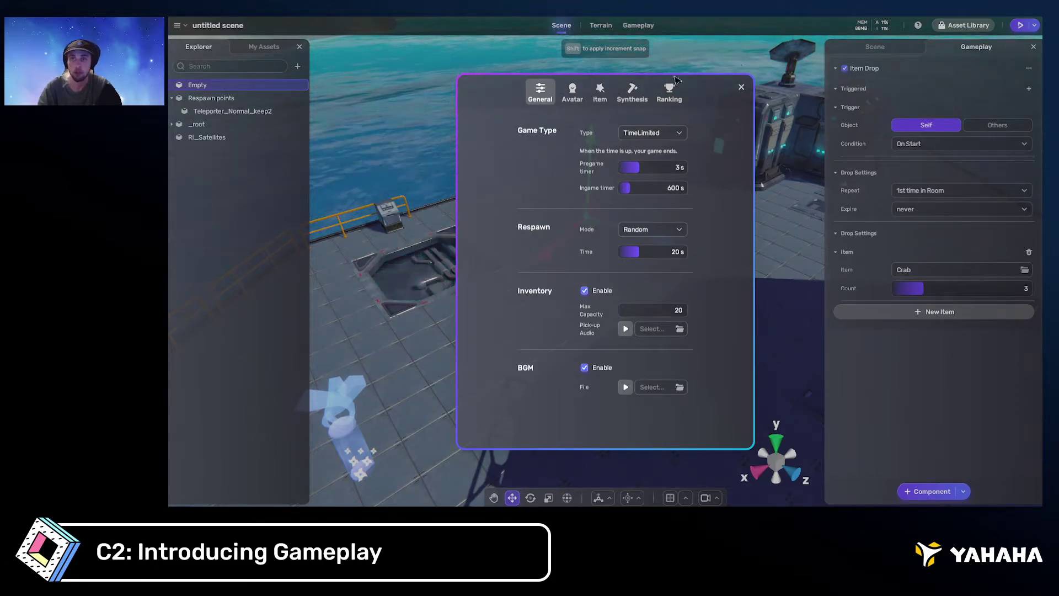
pyautogui.click(741, 87)
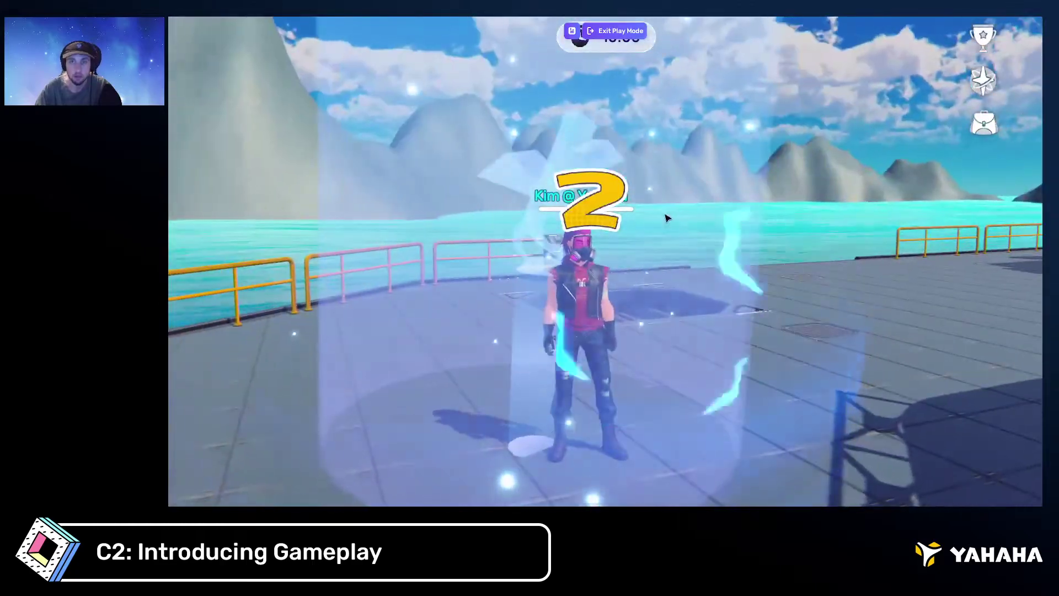
# Playtest the time-limited game by moving the avatar around the platform and checking the countdown, and exit play mode
pyautogui.moveTo(667, 218); pyautogui.dragTo(726, 215)
pyautogui.press('w')
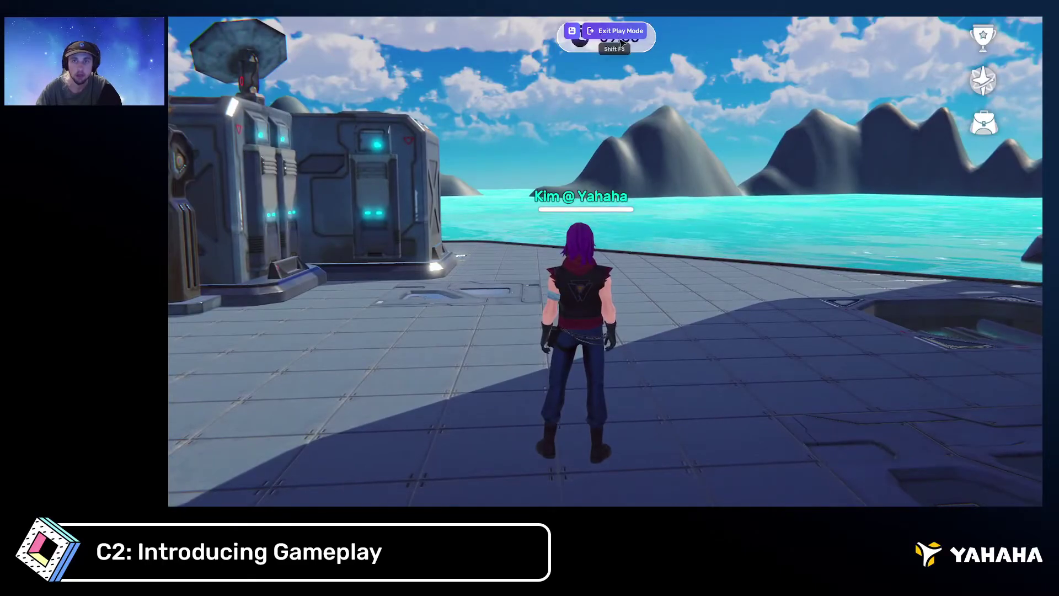
pyautogui.press('d')
pyautogui.moveTo(689, 58); pyautogui.dragTo(614, 74)
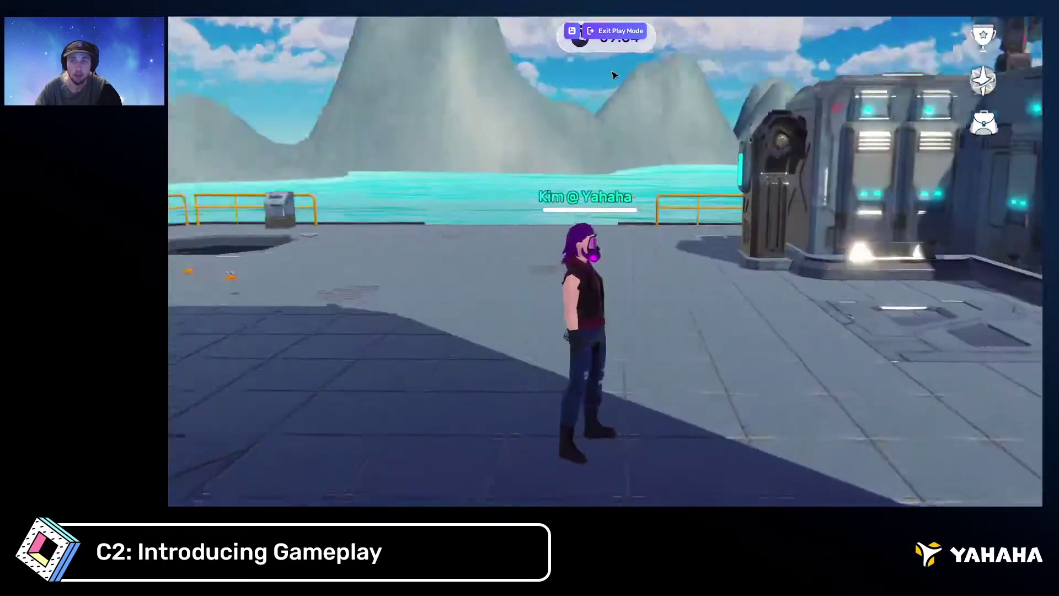
pyautogui.press('w')
pyautogui.moveTo(717, 155); pyautogui.dragTo(752, 150)
pyautogui.press('w')
pyautogui.press('a')
pyautogui.click(630, 32)
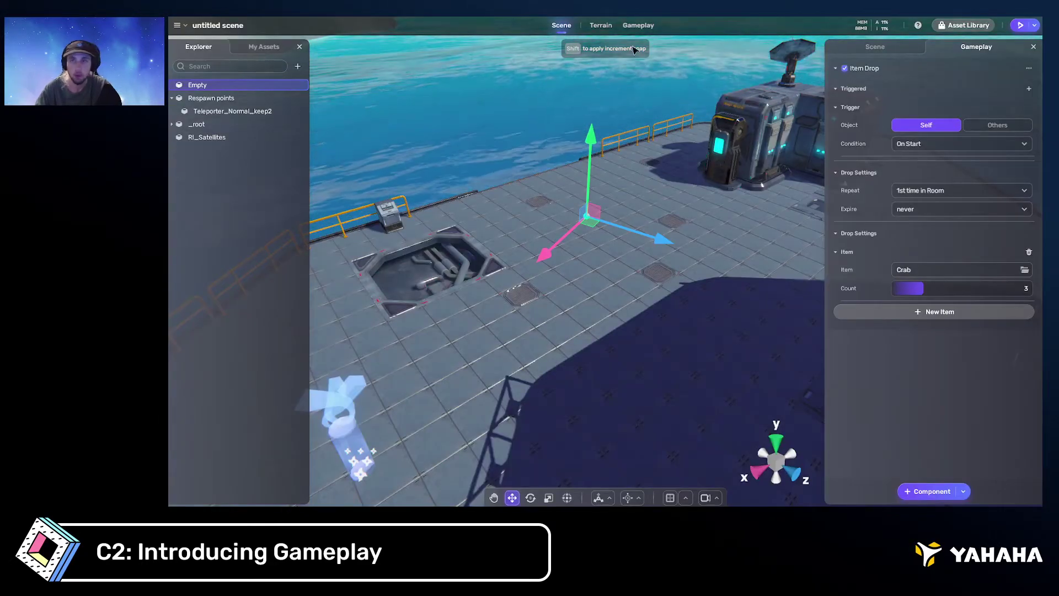
# Set the game type to ItemCollection in the general gameplay settings and choose Crab as the item to collect
pyautogui.click(640, 26)
pyautogui.click(660, 137)
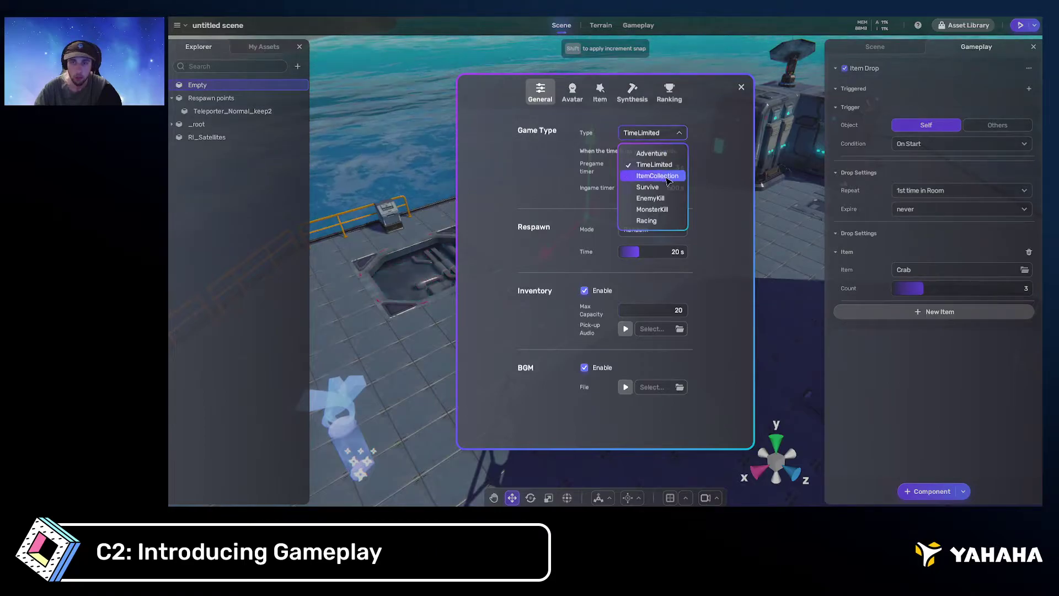
pyautogui.click(671, 177)
pyautogui.click(680, 184)
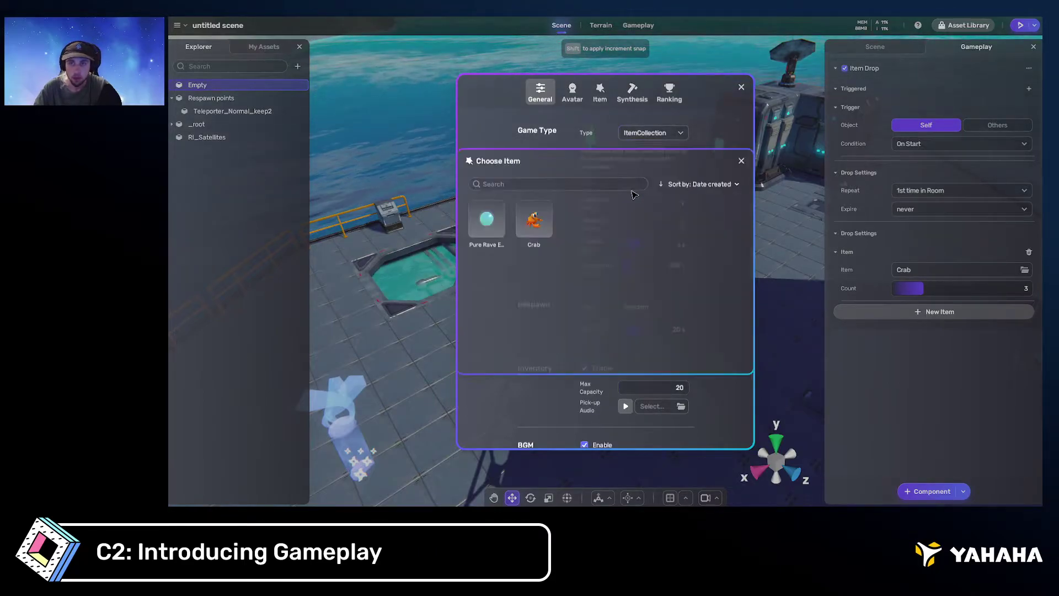
pyautogui.click(741, 161)
pyautogui.click(680, 183)
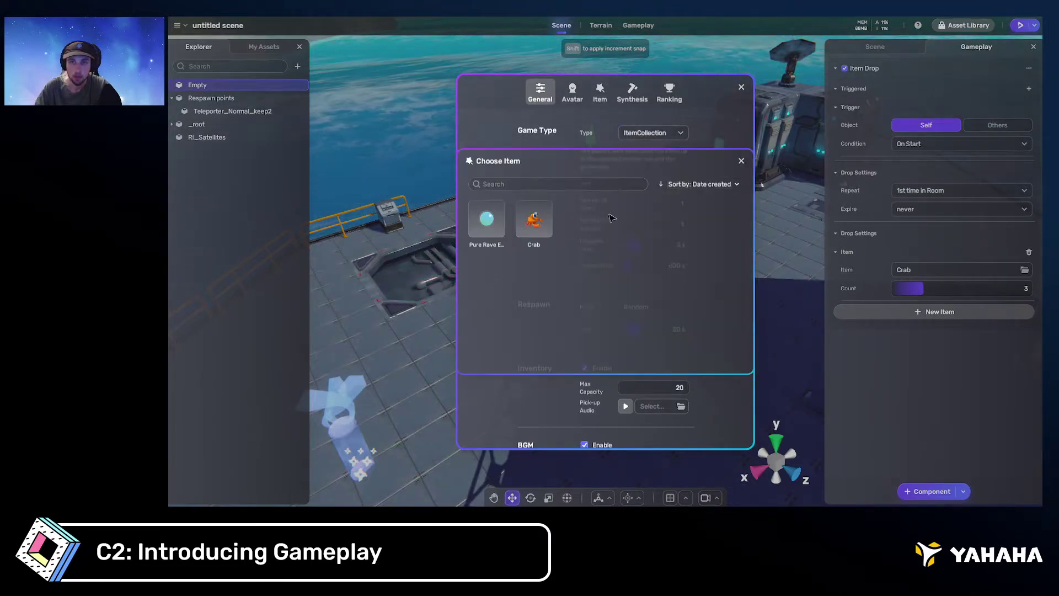
pyautogui.click(535, 220)
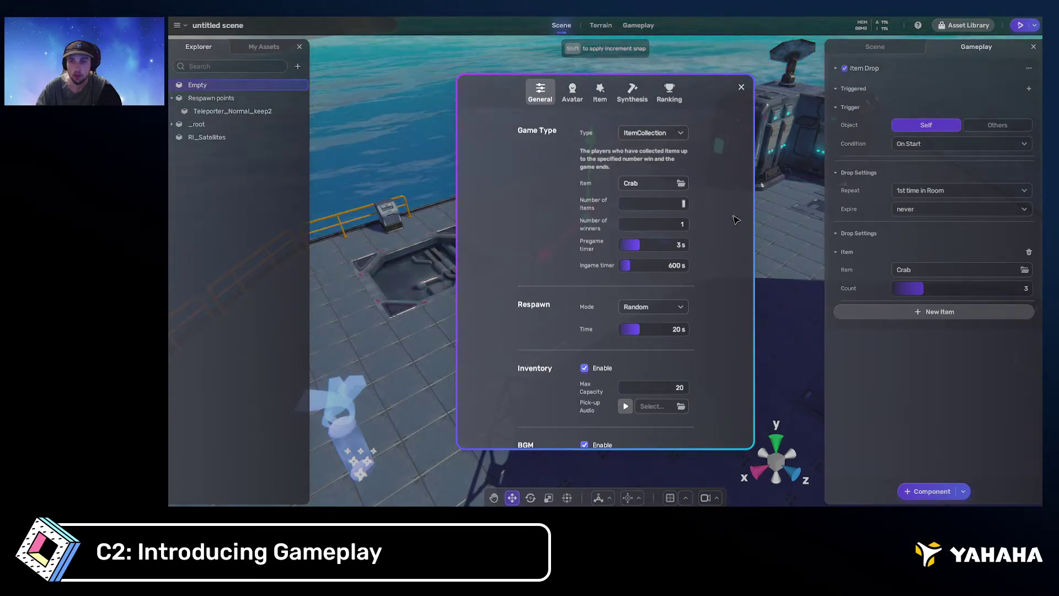
# Set the number of items and number of winners to 1 and the pregame timer to 0 s, and close the gameplay settings
pyautogui.click(682, 205)
pyautogui.write('1')
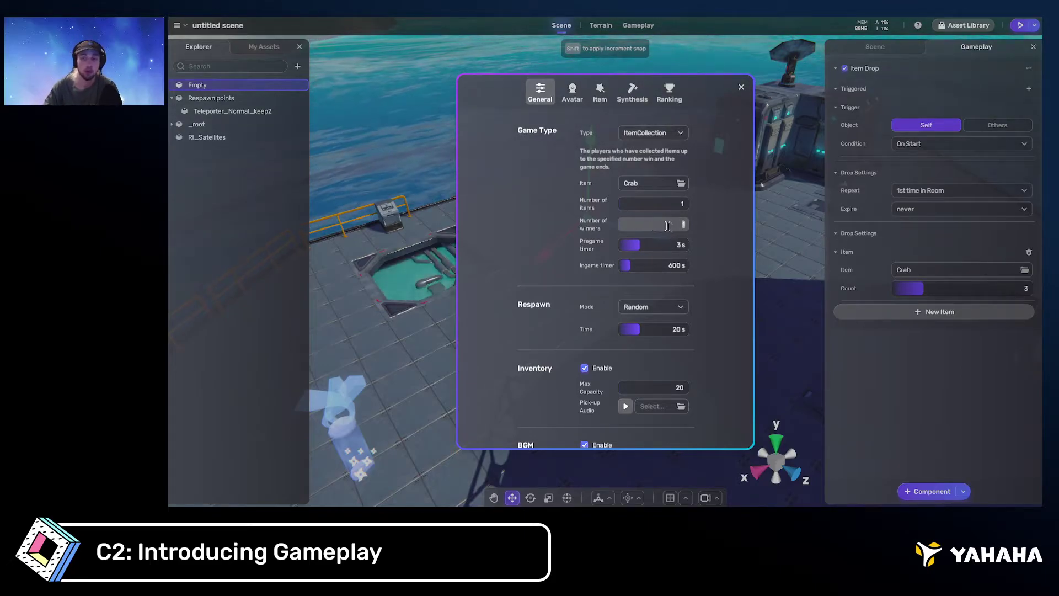
pyautogui.write('3')
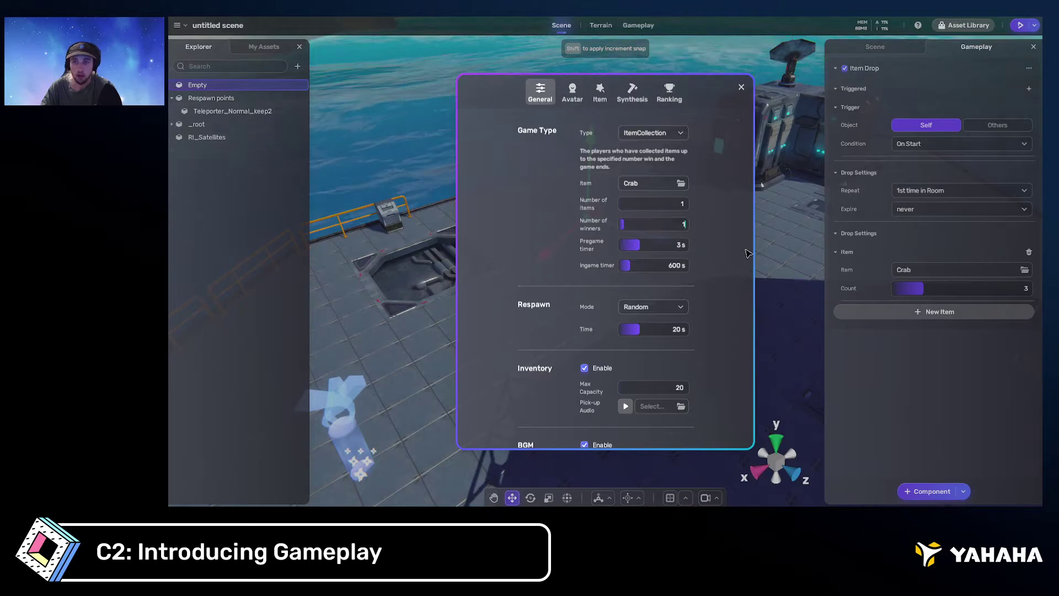
pyautogui.press('Tab')
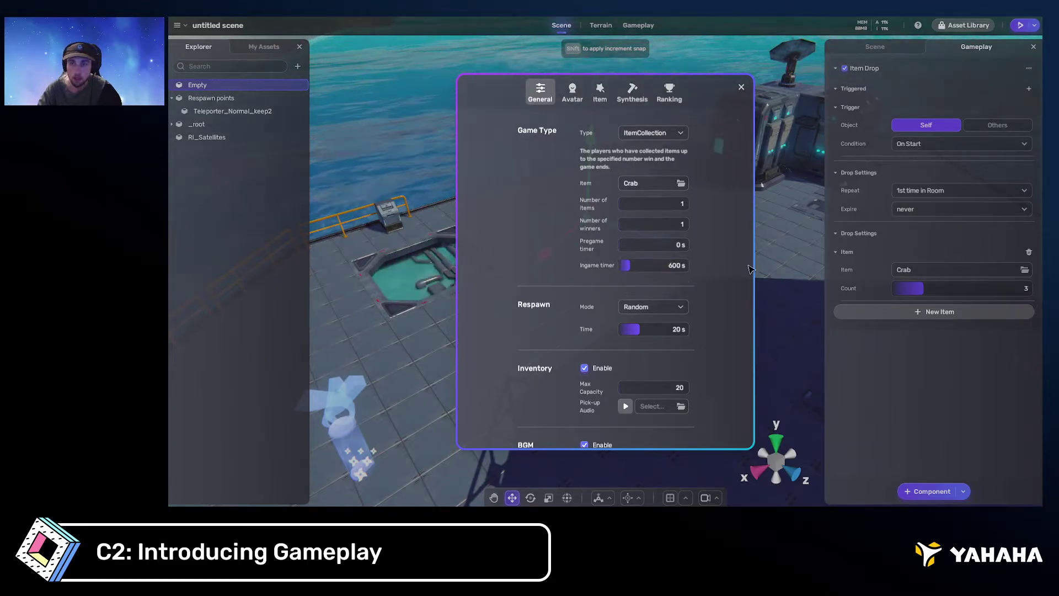
pyautogui.click(741, 87)
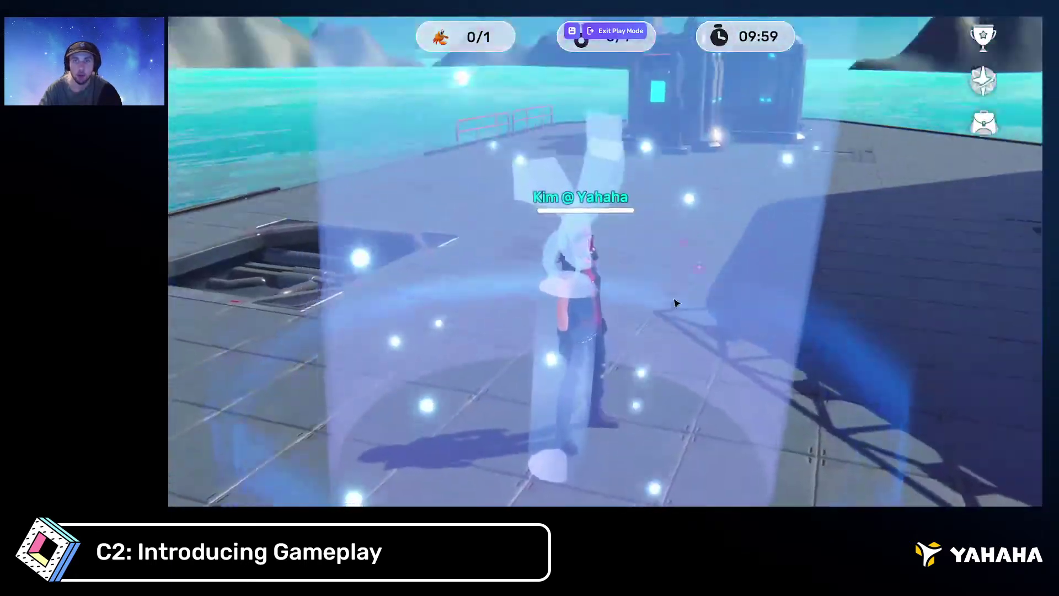
# Playtest the item collection game by picking up one Crab, close the Playtime leaderboard and exit play mode
pyautogui.moveTo(676, 303); pyautogui.dragTo(625, 324)
pyautogui.press('d')
pyautogui.press('w')
pyautogui.press('d')
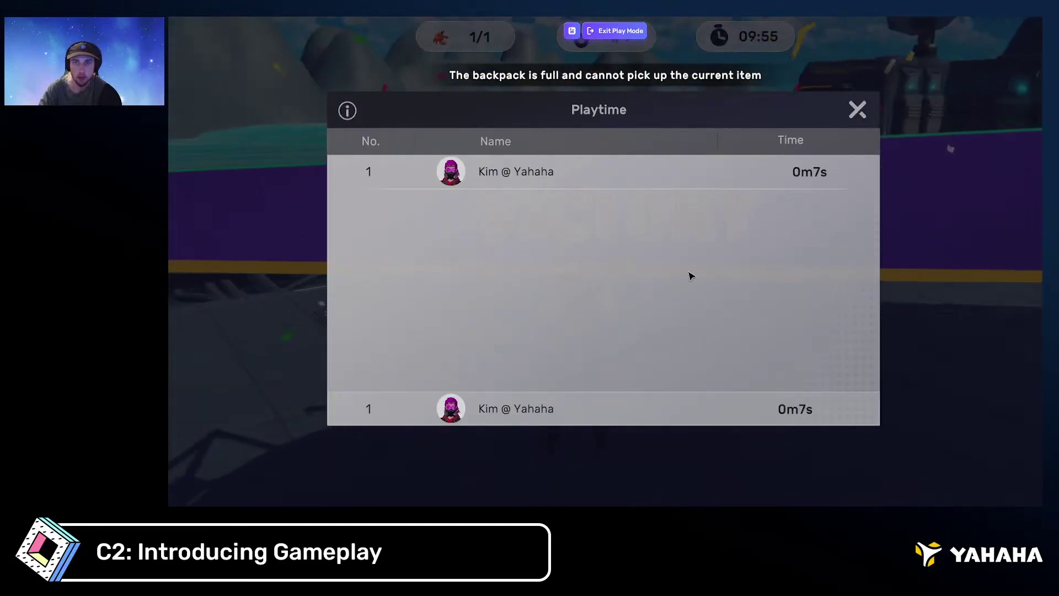
pyautogui.click(859, 109)
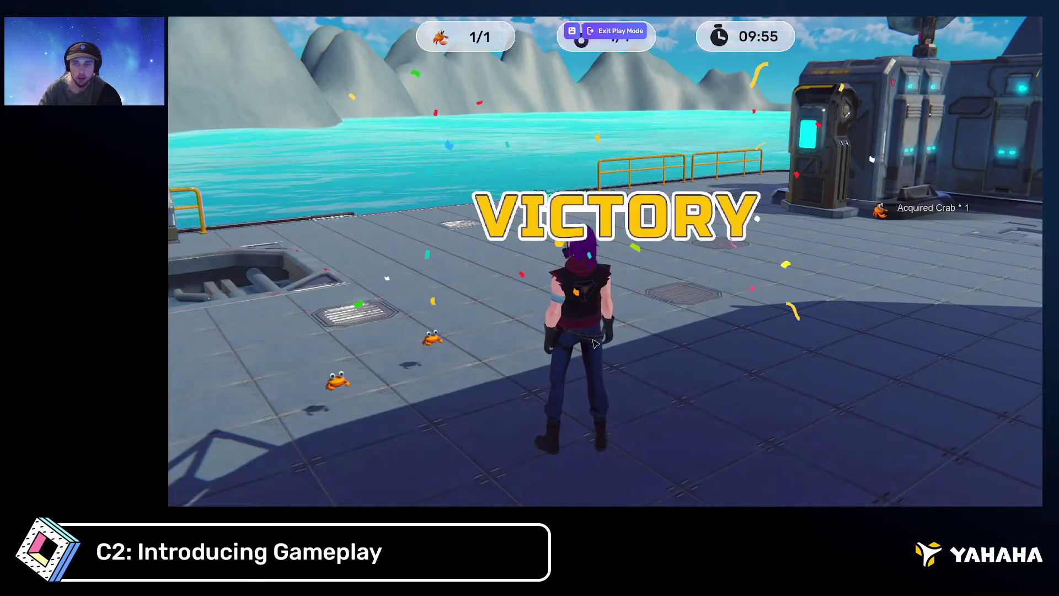
pyautogui.moveTo(662, 287); pyautogui.dragTo(634, 307)
pyautogui.click(616, 31)
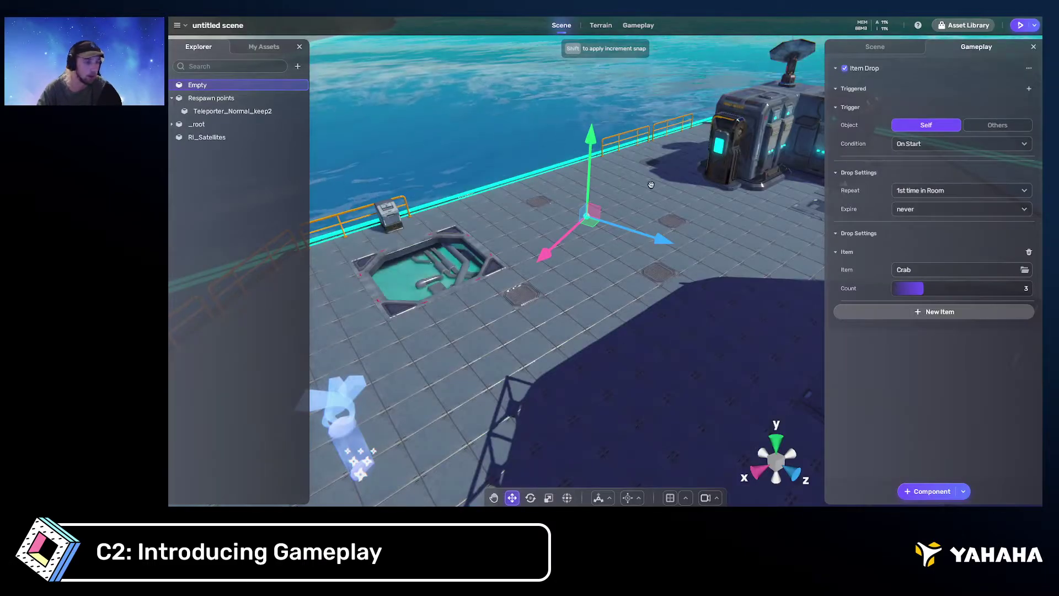
pyautogui.moveTo(675, 191)
pyautogui.mouseDown(button='right')
pyautogui.moveTo(761, 194)
pyautogui.moveTo(710, 185)
pyautogui.moveTo(751, 179)
pyautogui.moveTo(653, 219)
pyautogui.moveTo(649, 246)
pyautogui.mouseUp(button='right')
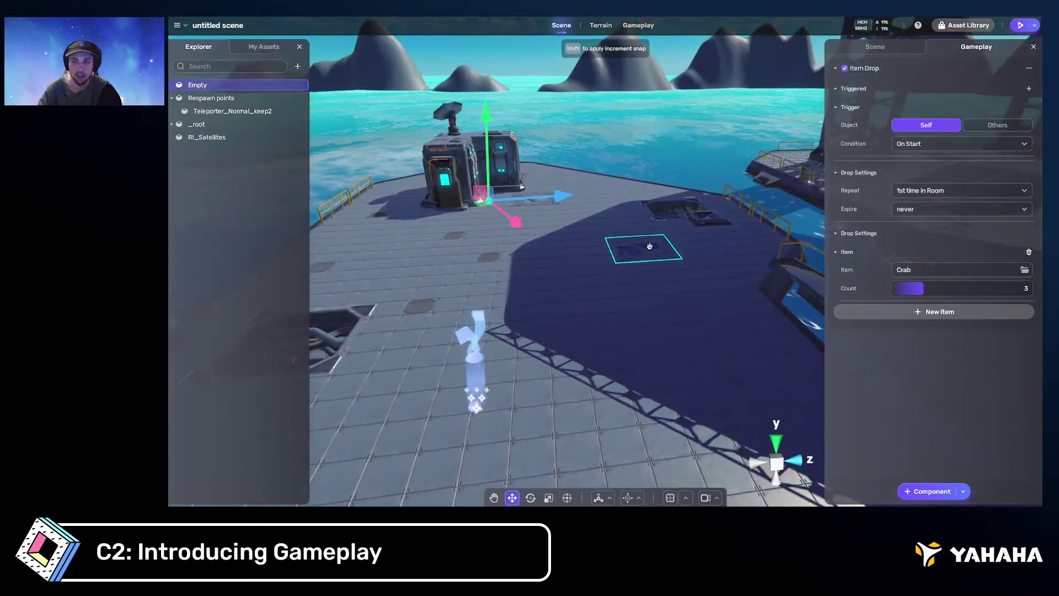
# Open the general gameplay settings and switch the game type to Survive and on to EnemyKill to review their options
pyautogui.click(638, 25)
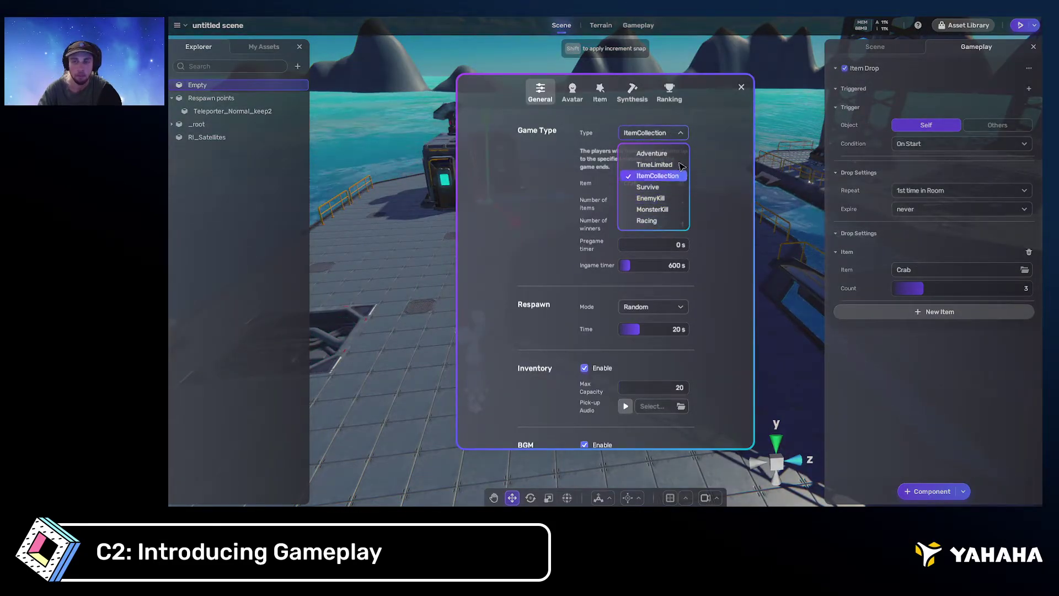
pyautogui.click(647, 187)
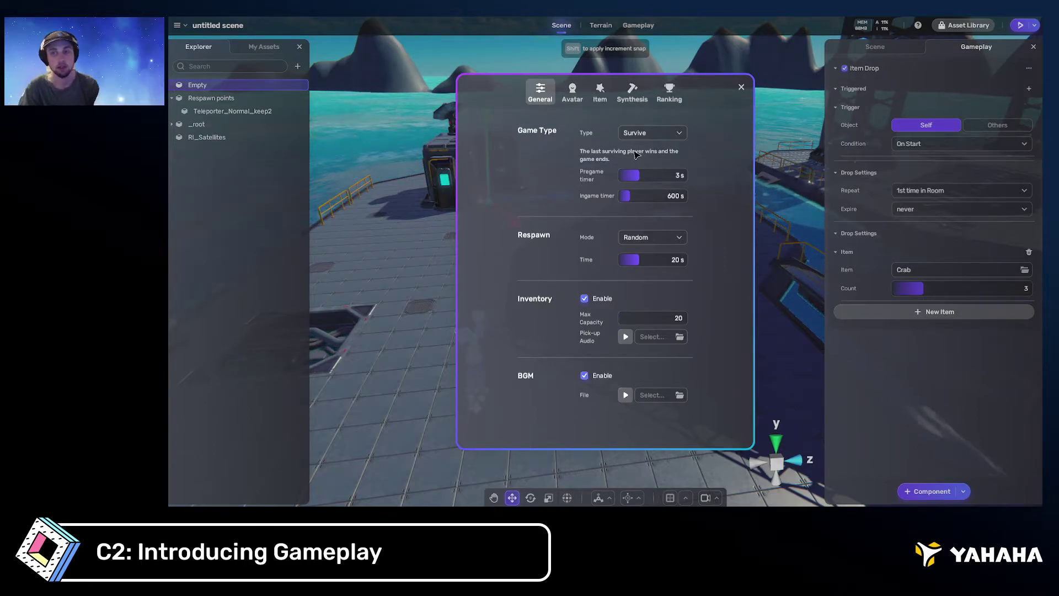
pyautogui.click(681, 134)
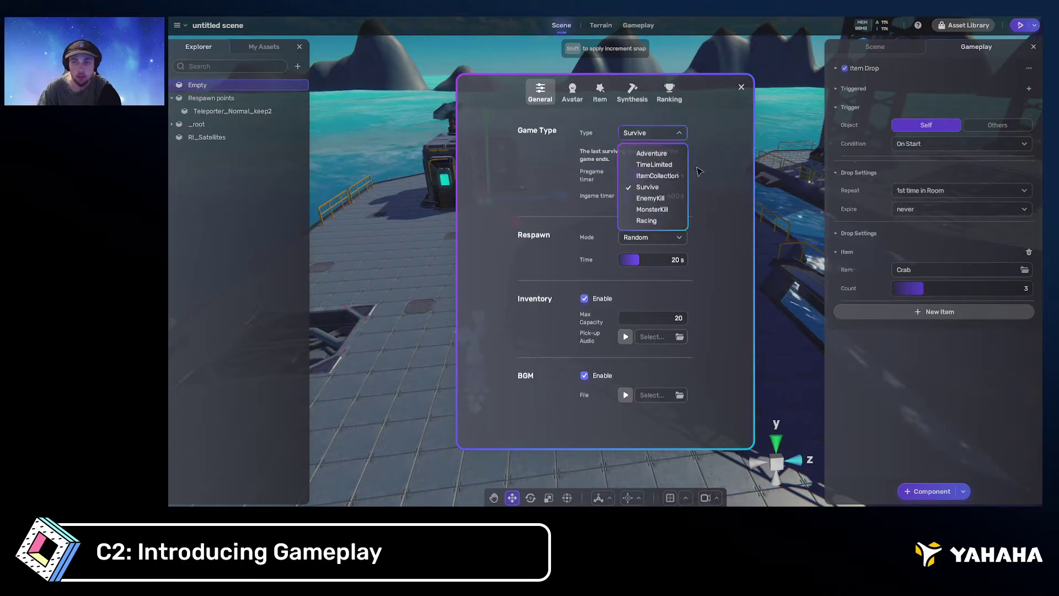
pyautogui.click(664, 198)
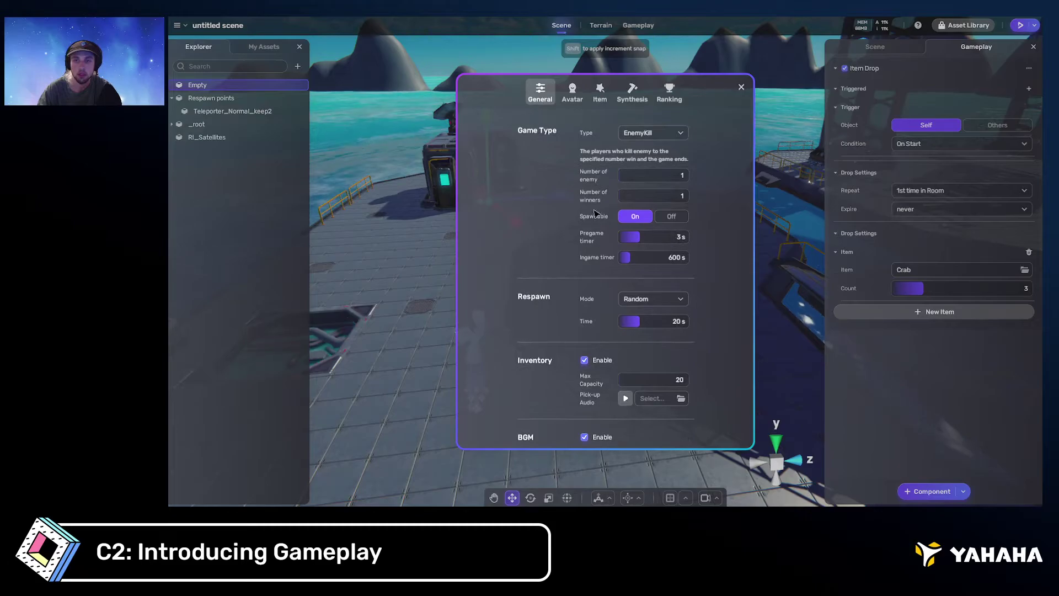
pyautogui.scroll(-1, 595, 210)
pyautogui.scroll(-1, 596, 209)
pyautogui.scroll(1, 601, 232)
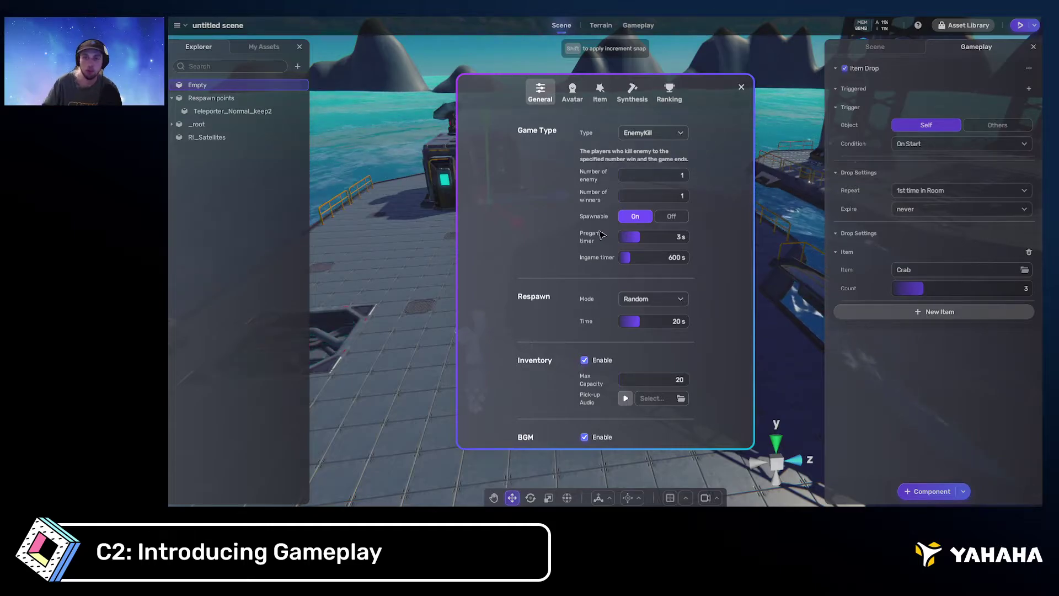
# Try adjusting the number of enemies required to win in the EnemyKill game type
pyautogui.moveTo(653, 176)
pyautogui.mouseDown()
pyautogui.moveTo(665, 175)
pyautogui.moveTo(652, 176)
pyautogui.mouseUp()
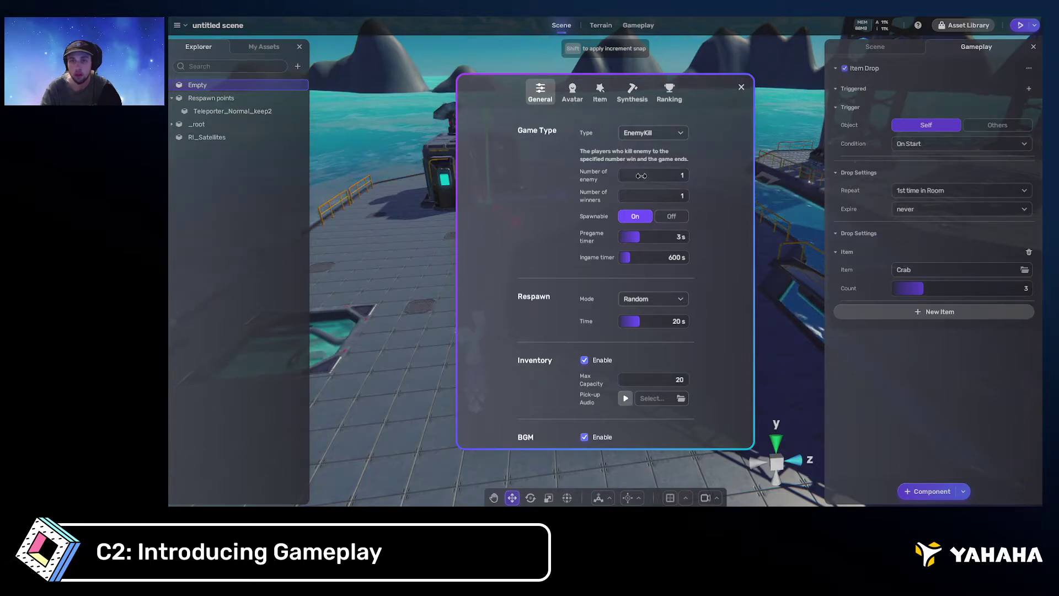
pyautogui.moveTo(690, 174); pyautogui.dragTo(627, 175)
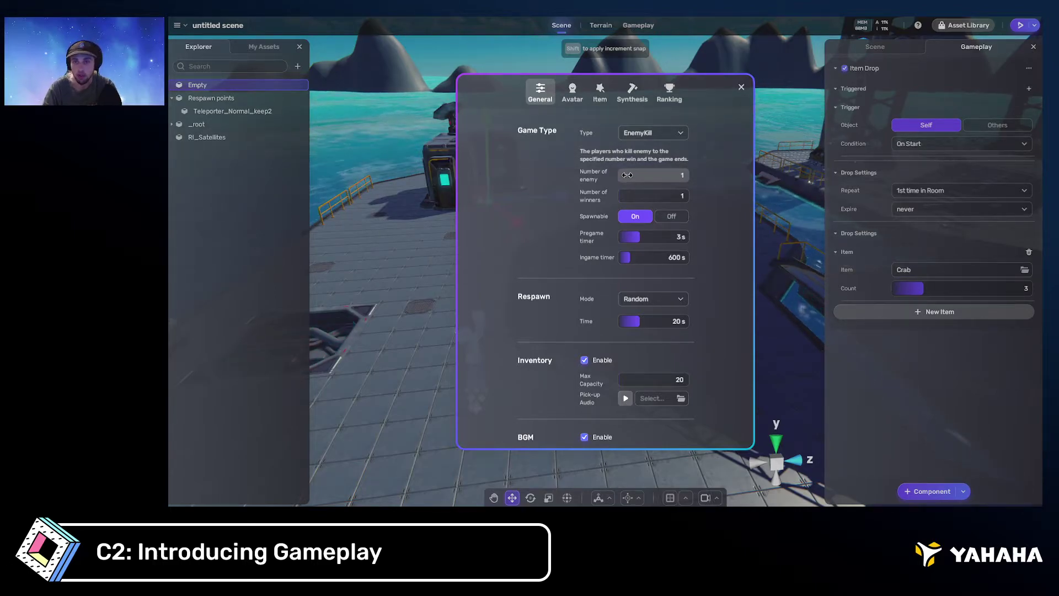
pyautogui.click(627, 175)
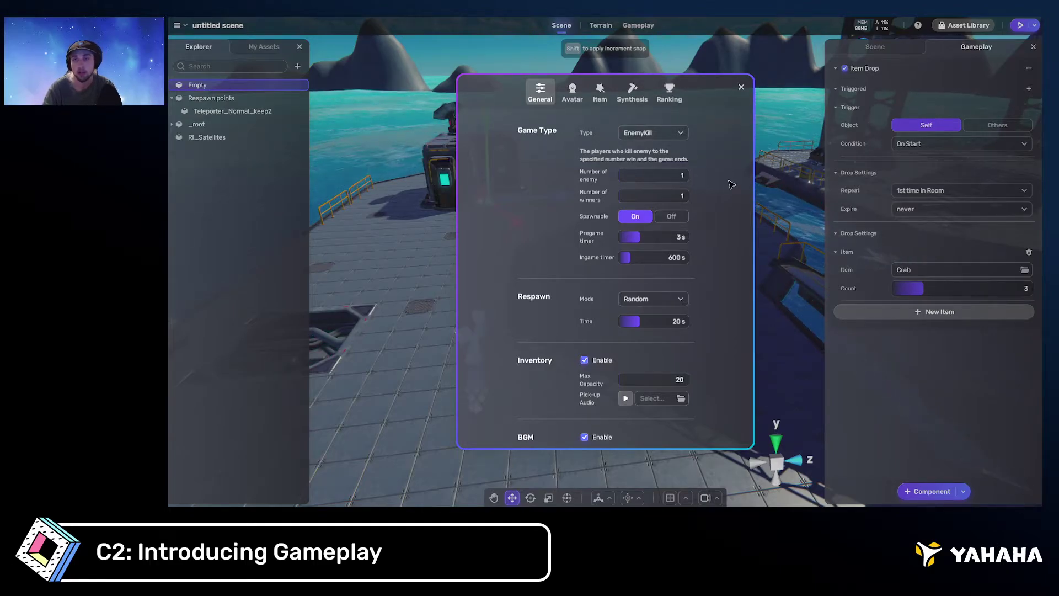
pyautogui.press('BackSpace')
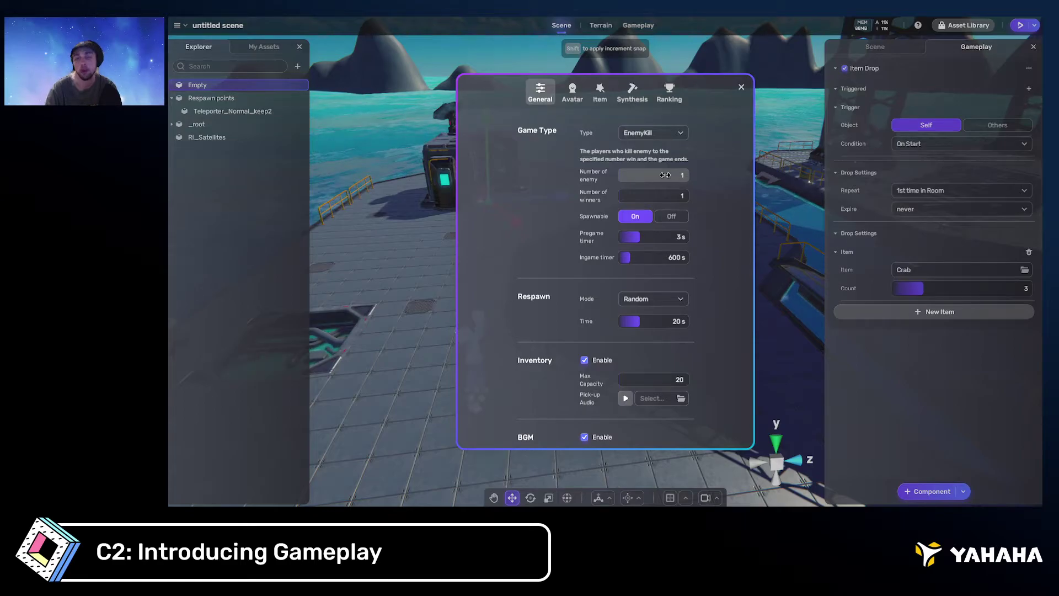
pyautogui.click(676, 133)
pyautogui.click(708, 139)
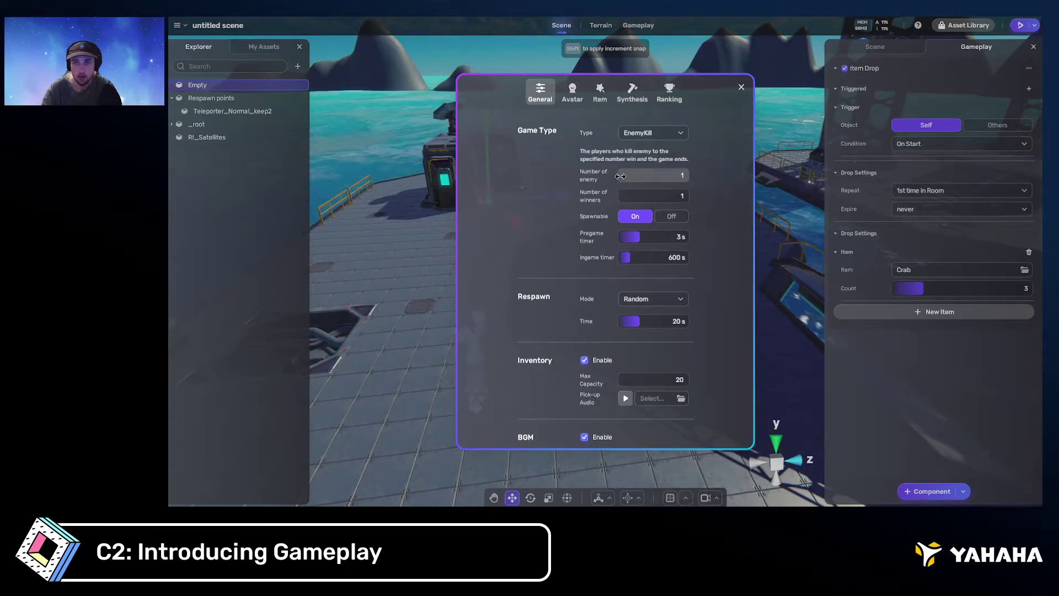
pyautogui.moveTo(650, 175); pyautogui.dragTo(619, 175)
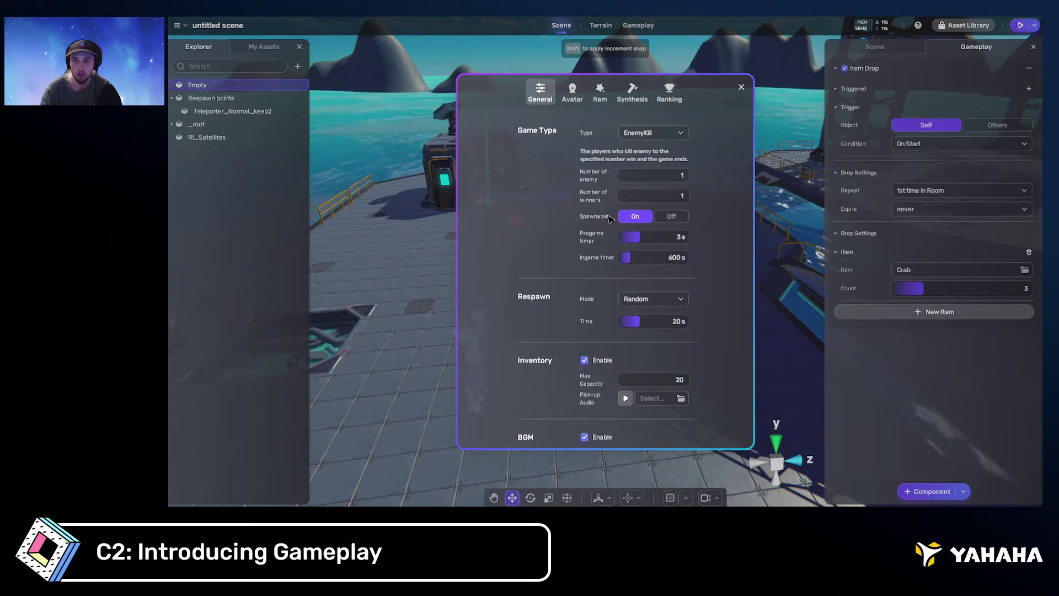
# Switch the game type to Racing and look through the scene objects offered as its destination
pyautogui.click(684, 133)
pyautogui.click(674, 219)
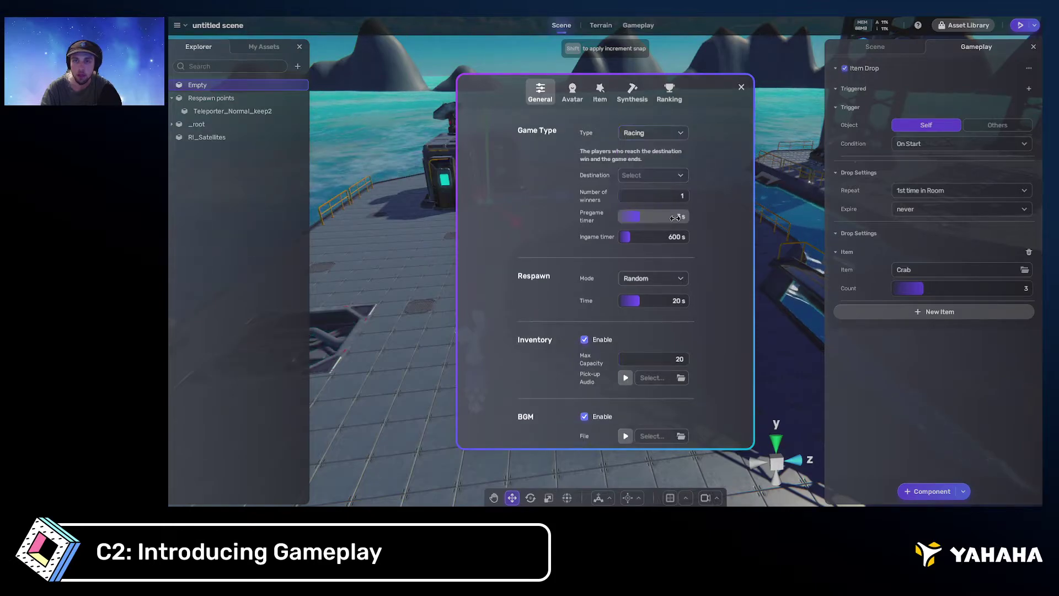
pyautogui.click(683, 175)
pyautogui.scroll(-10, 667, 232)
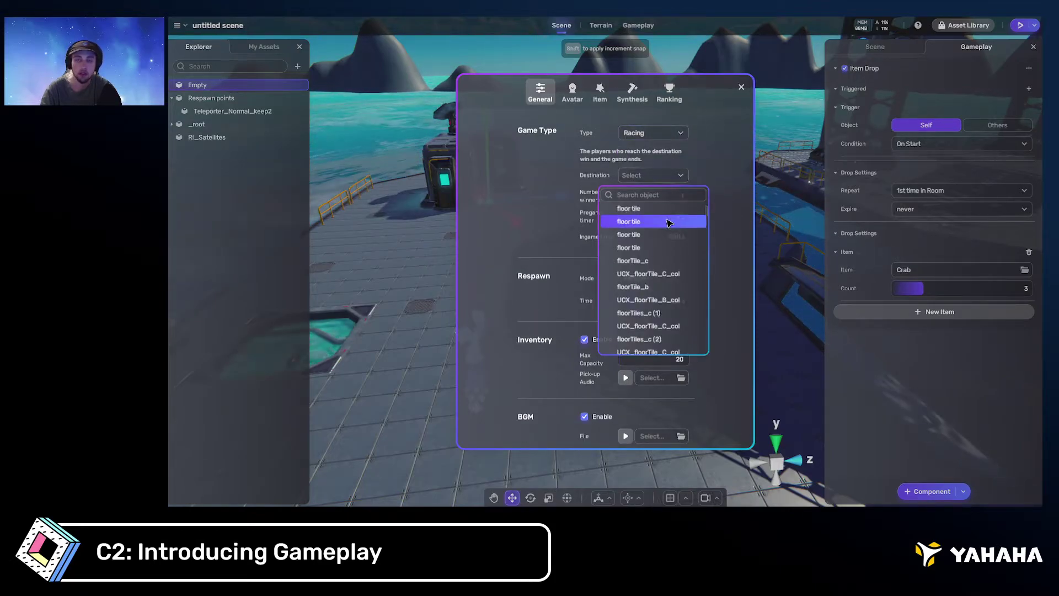
pyautogui.scroll(5, 656, 273)
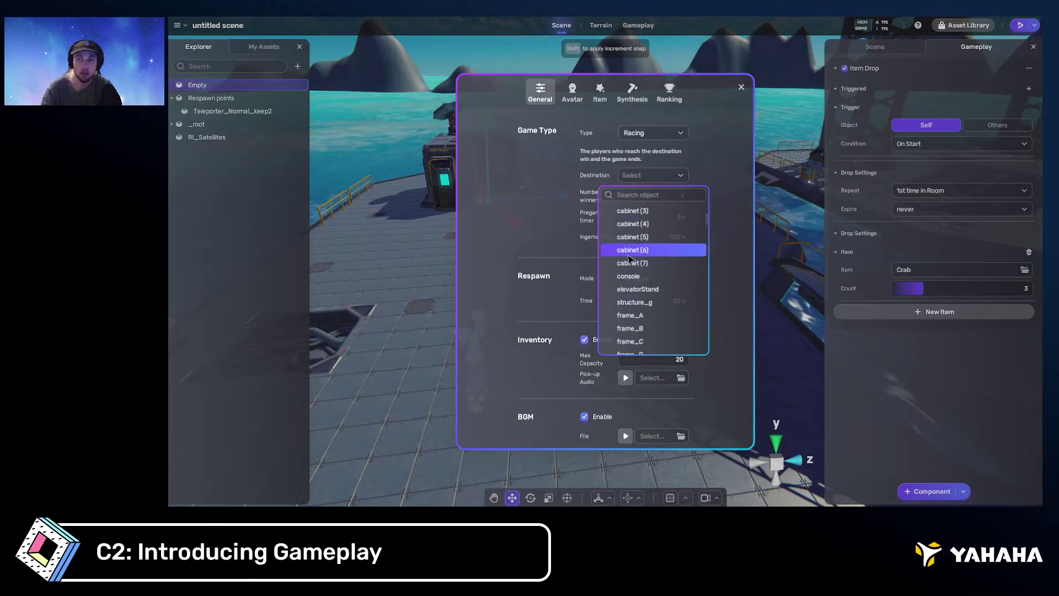
pyautogui.scroll(10, 651, 282)
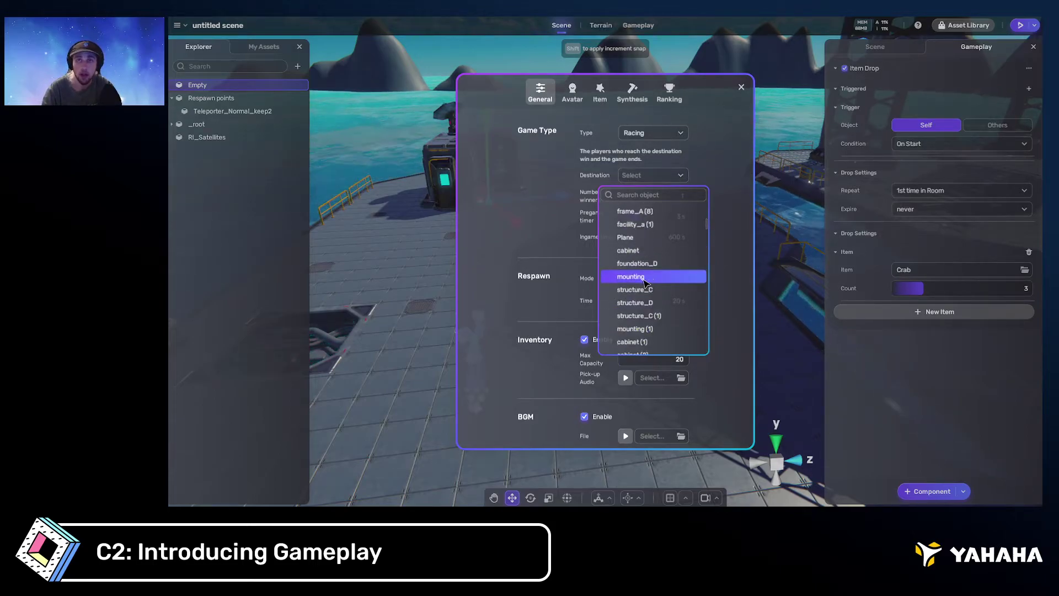
pyautogui.click(731, 216)
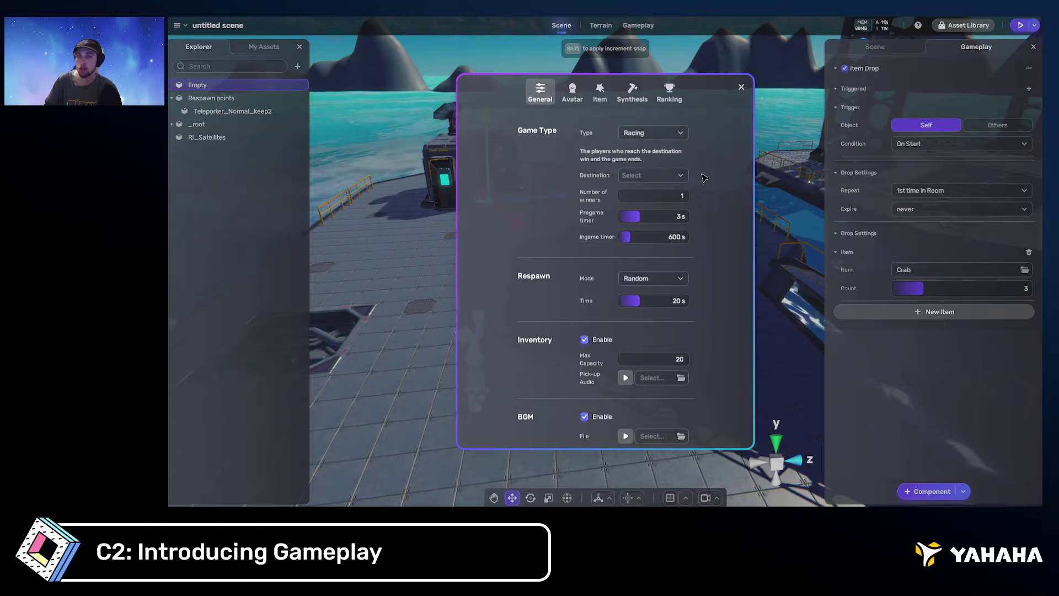
pyautogui.click(670, 174)
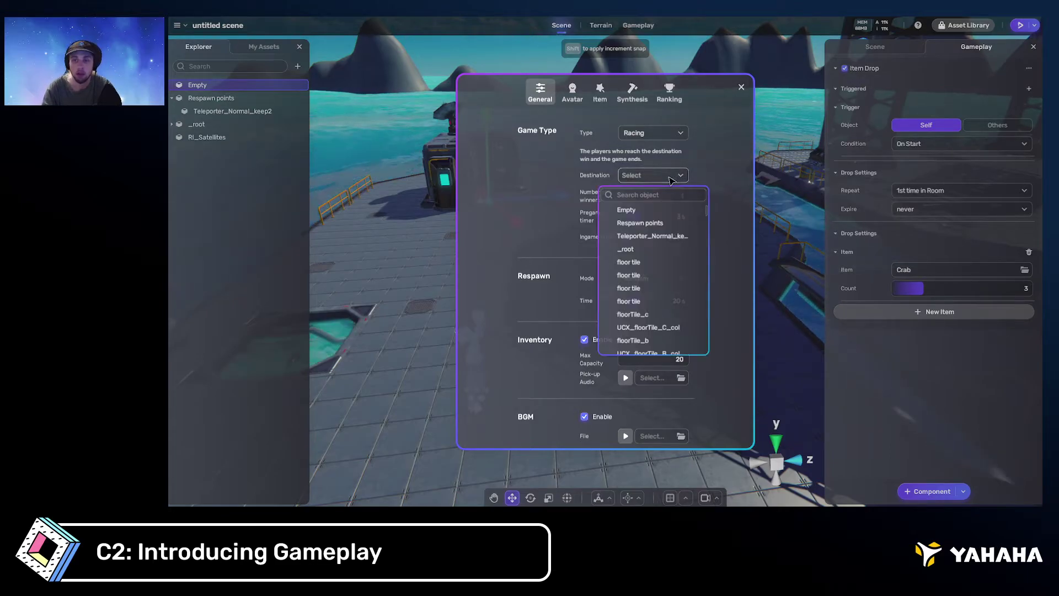
pyautogui.click(699, 182)
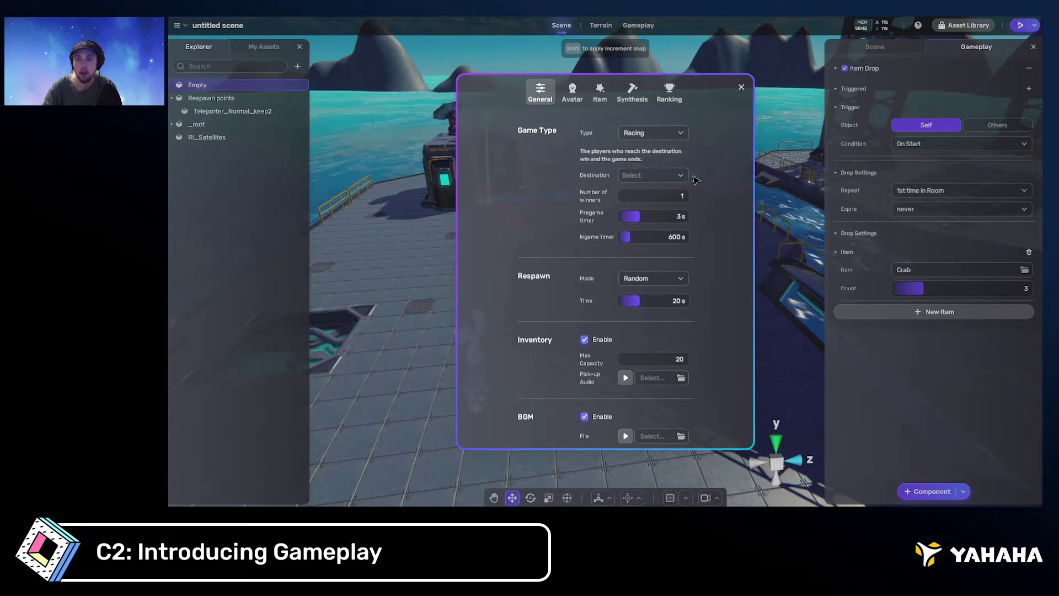
pyautogui.click(686, 175)
pyautogui.click(686, 175)
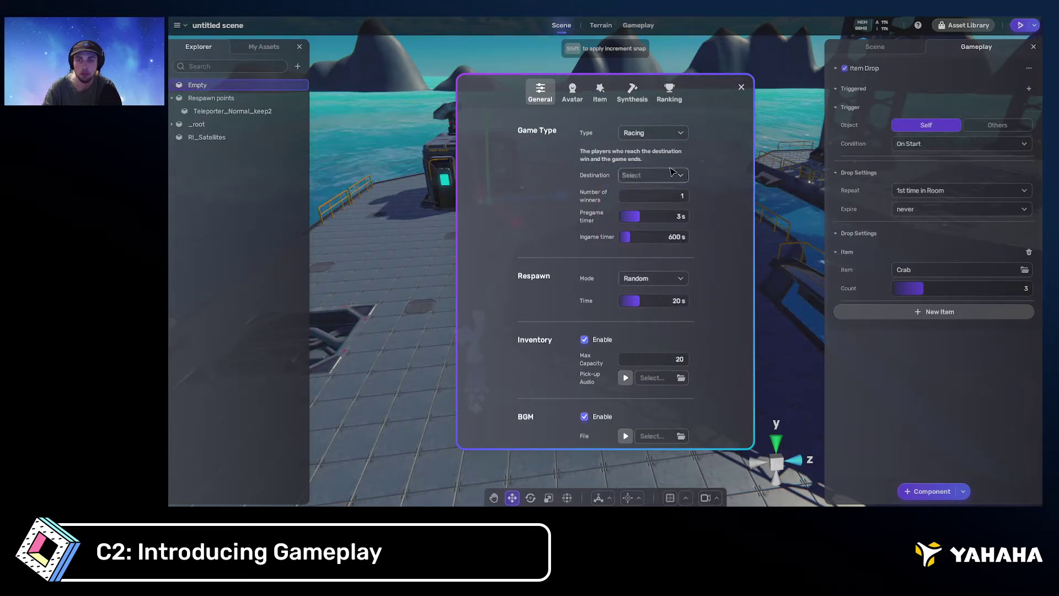
# Set the game type to MonsterKill and check its Monster NPC and number-of-NPC settings
pyautogui.click(682, 135)
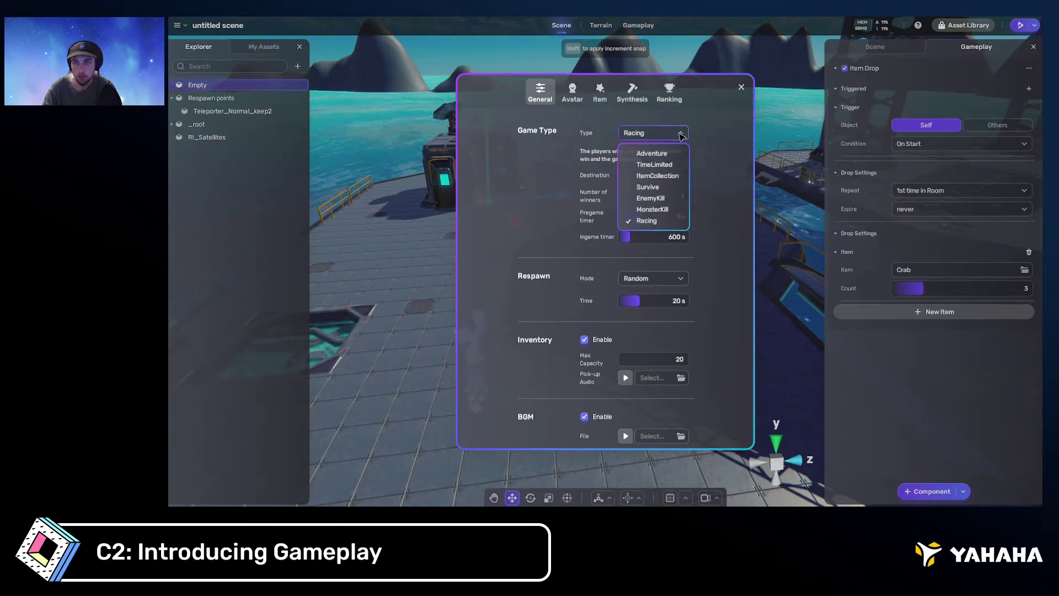
pyautogui.click(669, 210)
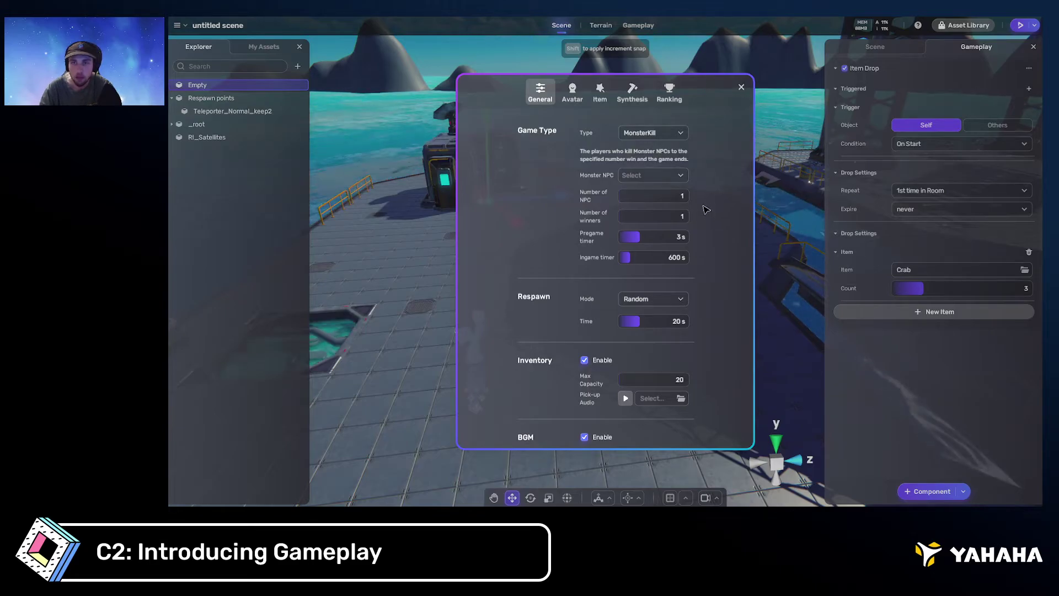
pyautogui.click(671, 132)
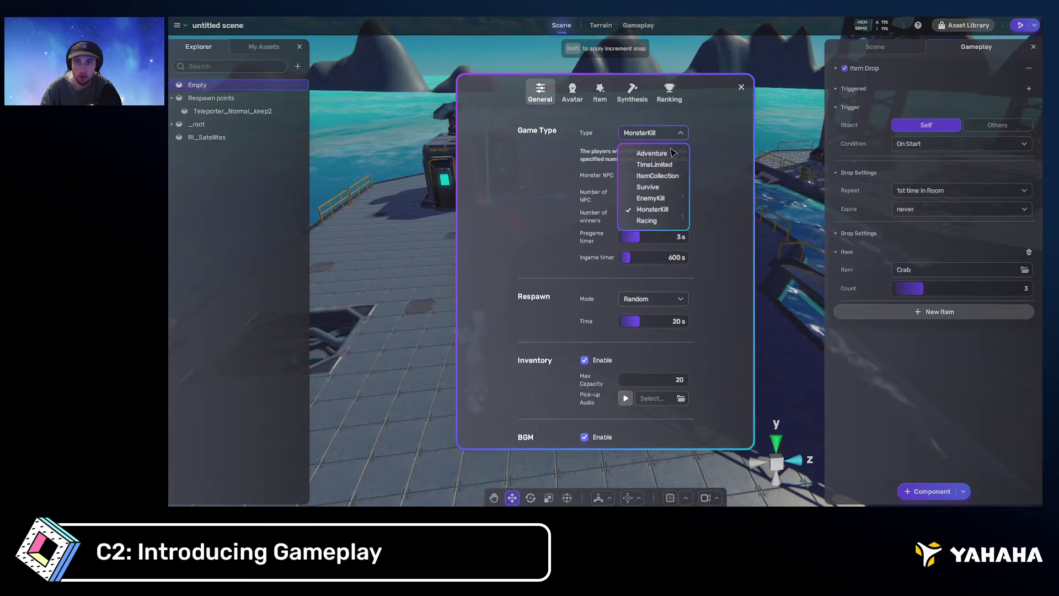
pyautogui.click(651, 198)
pyautogui.click(653, 133)
pyautogui.click(649, 209)
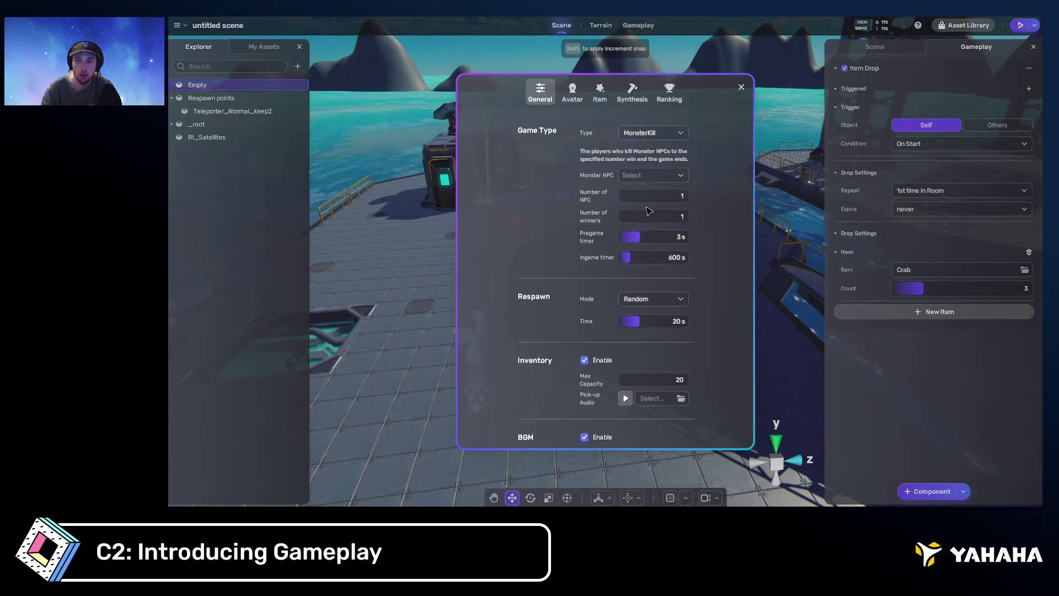
pyautogui.click(658, 176)
pyautogui.click(723, 218)
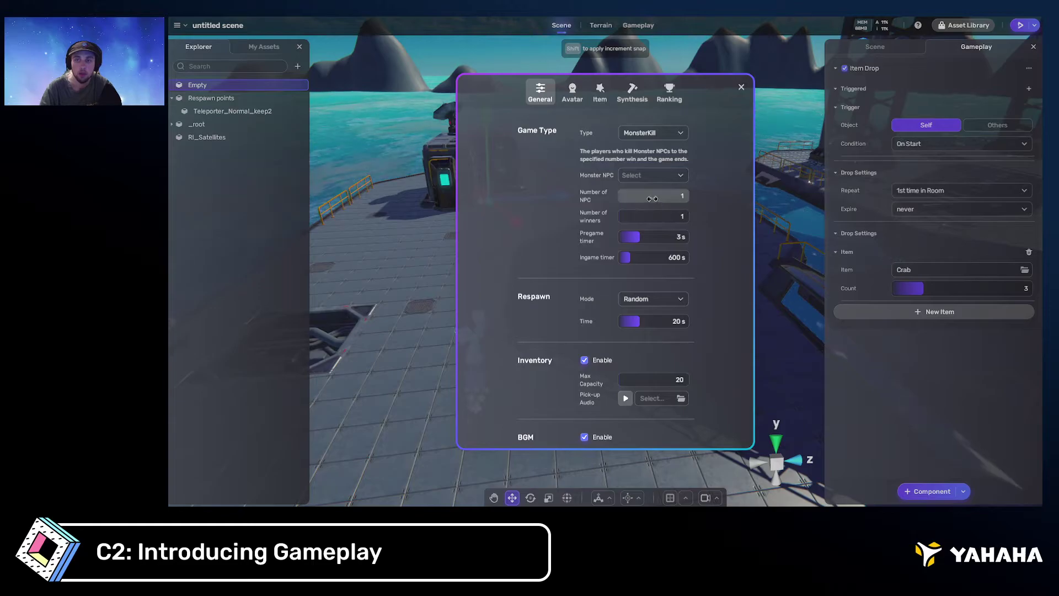
pyautogui.moveTo(653, 195); pyautogui.dragTo(618, 196)
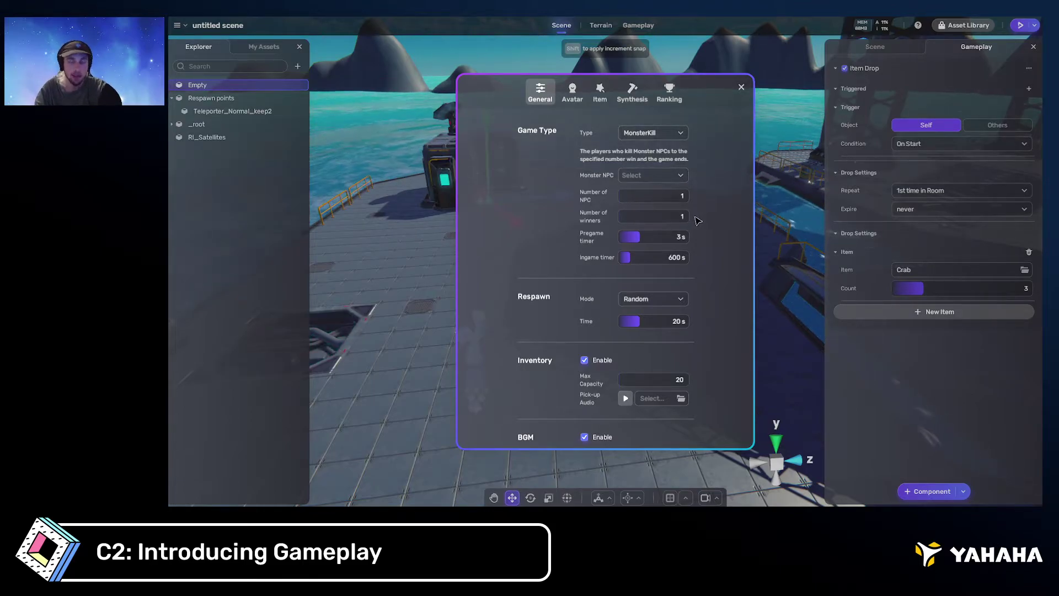
# Examine the Random, Default and Nearest respawn modes and keep Random selected
pyautogui.scroll(-1, 703, 237)
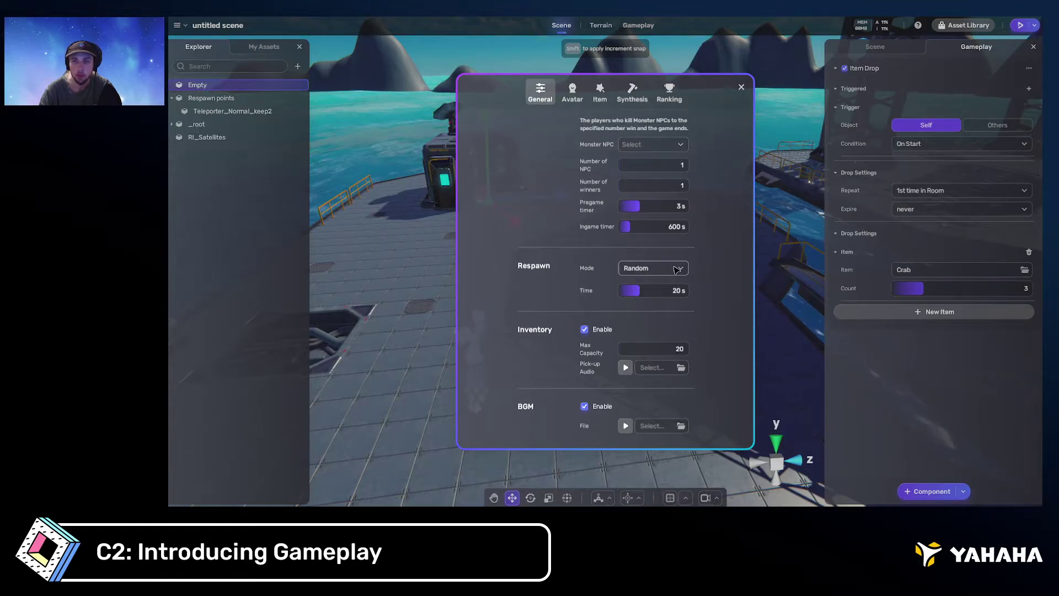
pyautogui.click(676, 269)
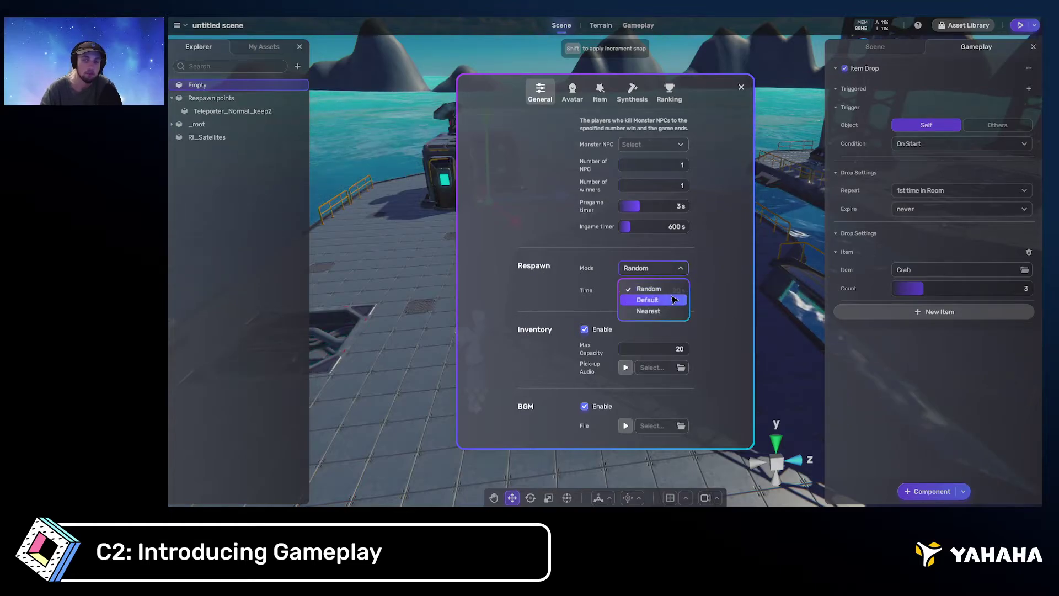
pyautogui.click(674, 290)
pyautogui.click(678, 271)
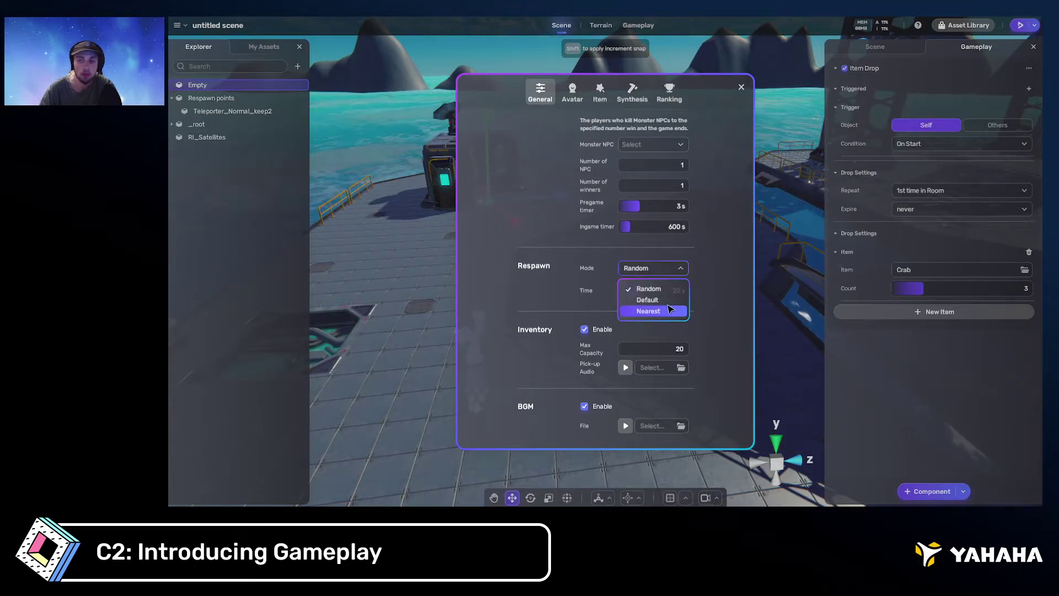
pyautogui.click(649, 288)
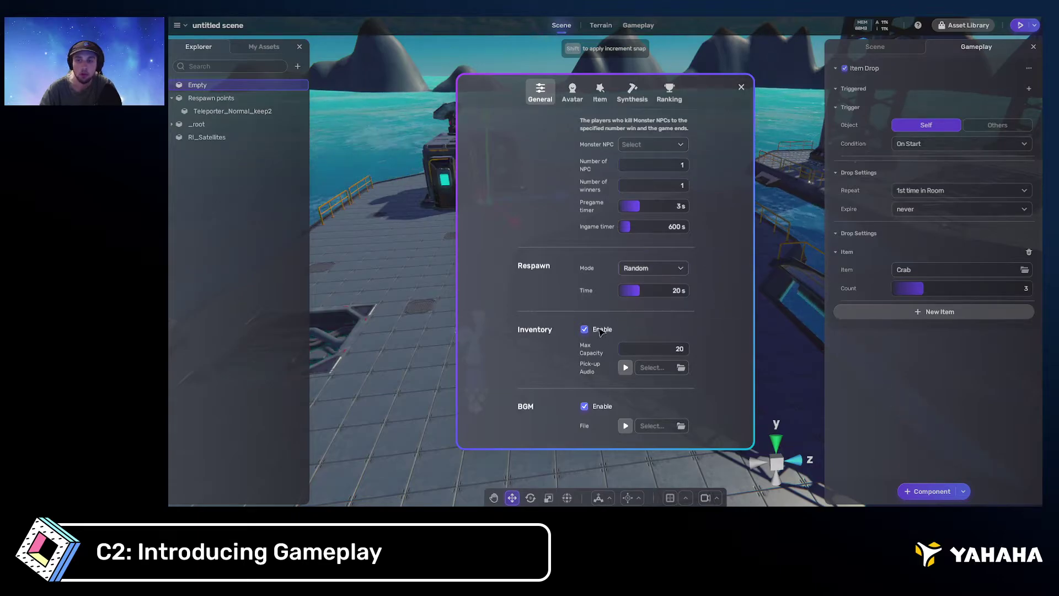
pyautogui.click(662, 268)
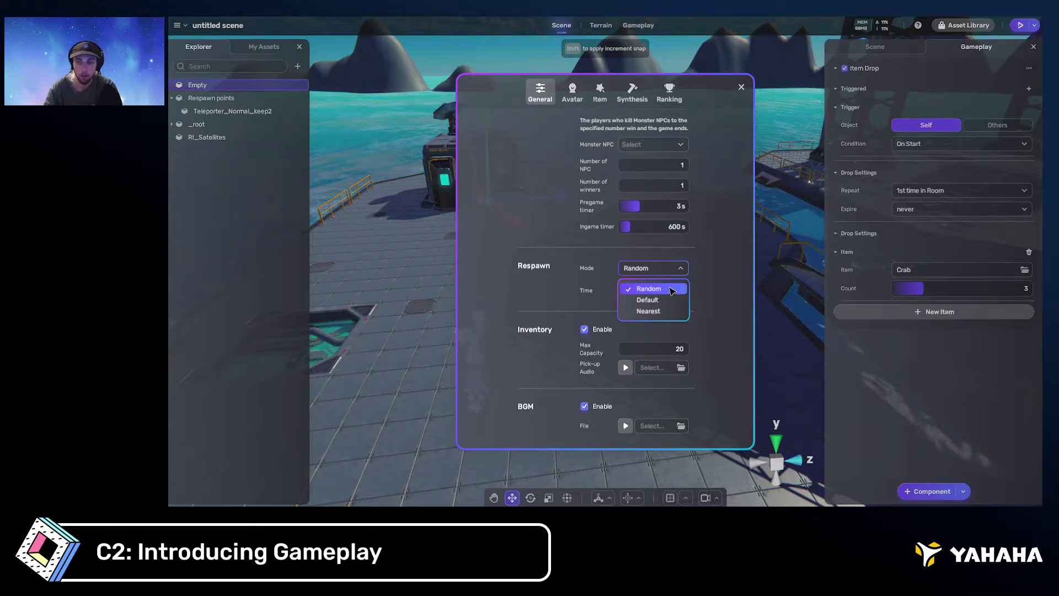
pyautogui.click(671, 289)
pyautogui.click(665, 269)
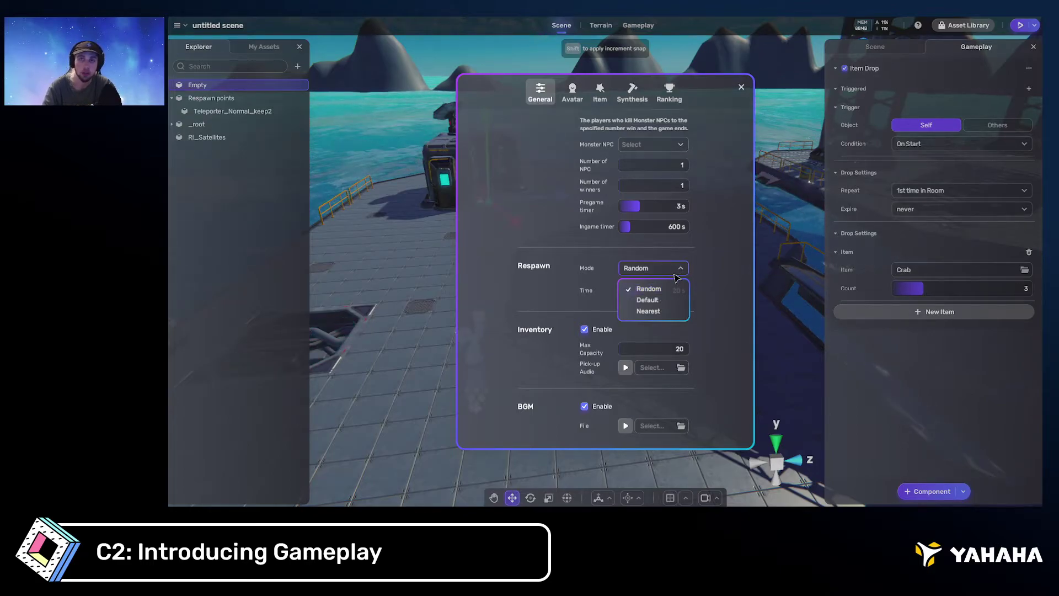
pyautogui.click(700, 275)
pyautogui.click(700, 275)
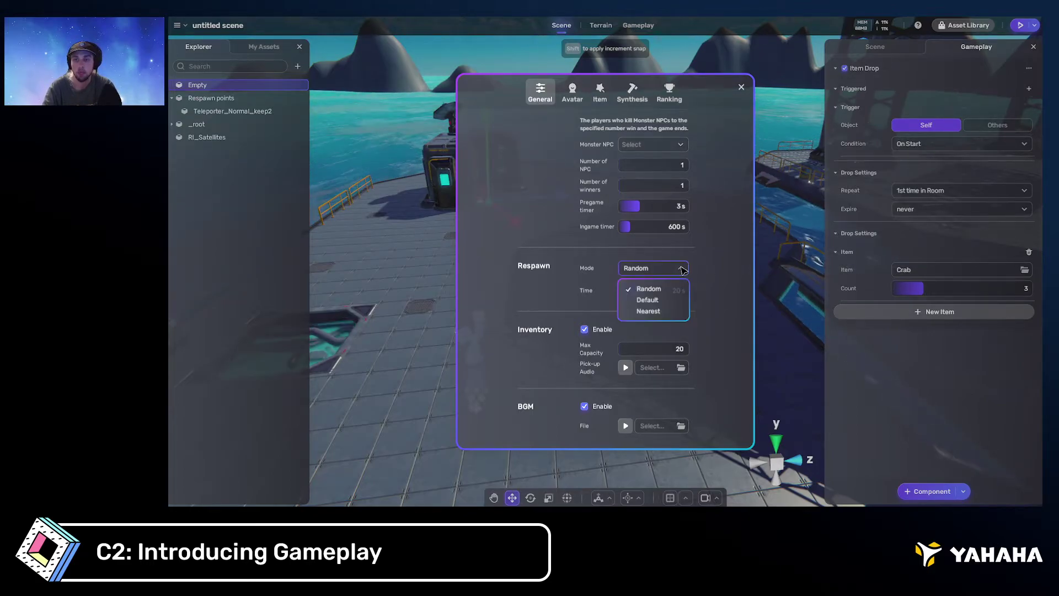
pyautogui.click(718, 278)
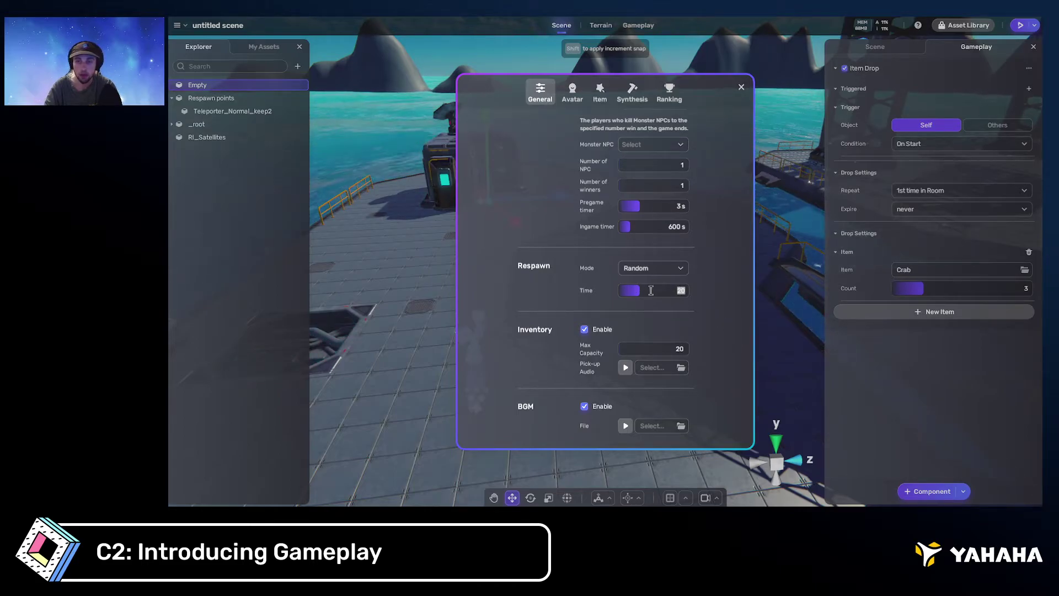
# Try a respawn time of 60 s and reduce it to 3 s
pyautogui.write('60')
pyautogui.press('Return')
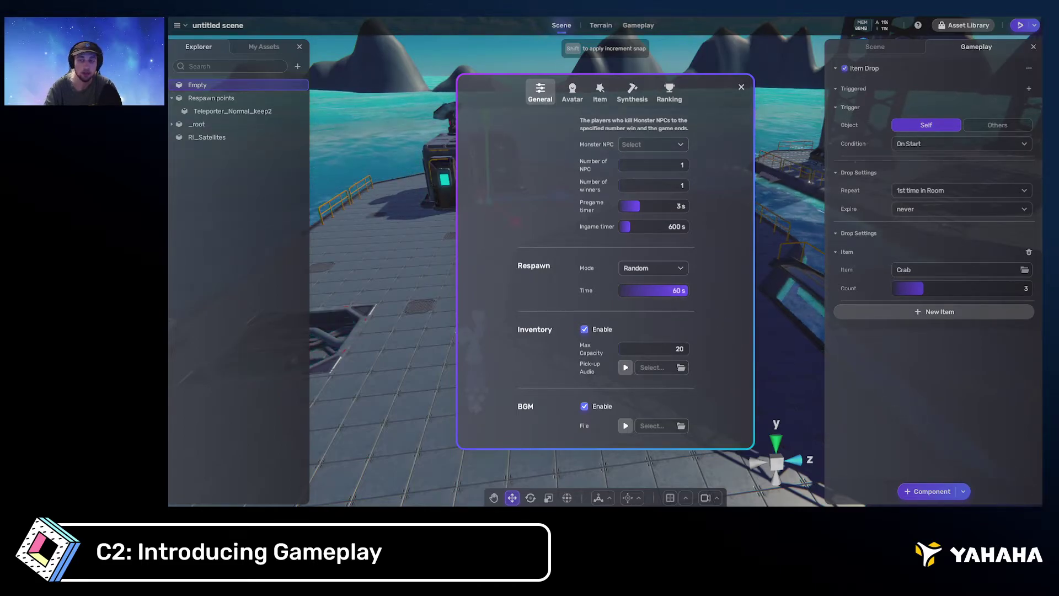
pyautogui.moveTo(687, 291); pyautogui.dragTo(653, 290)
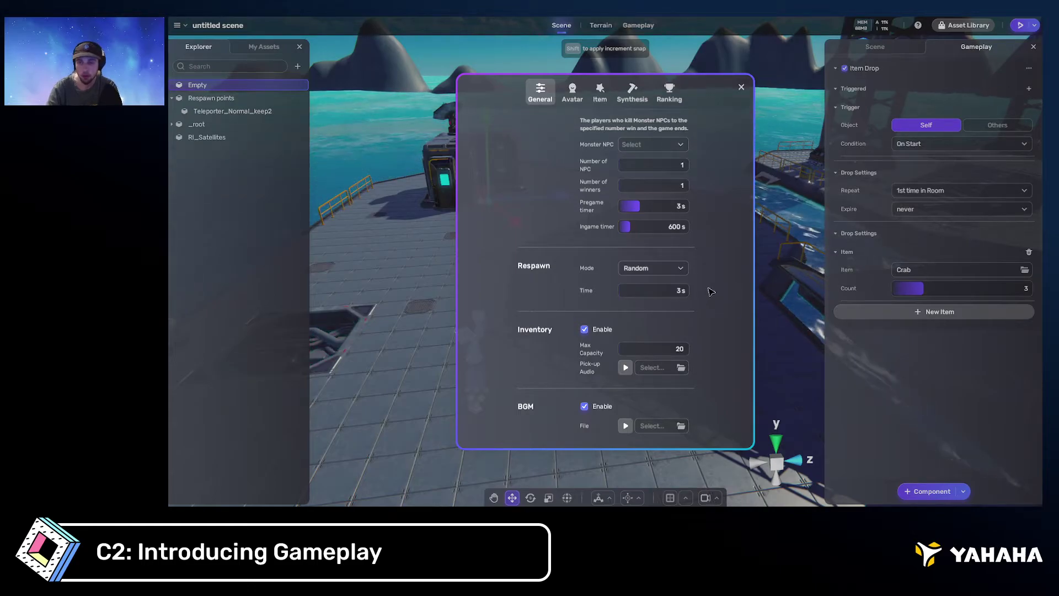
# Try a respawn time of 20 s and return it to 3 s
pyautogui.click(682, 290)
pyautogui.write('20')
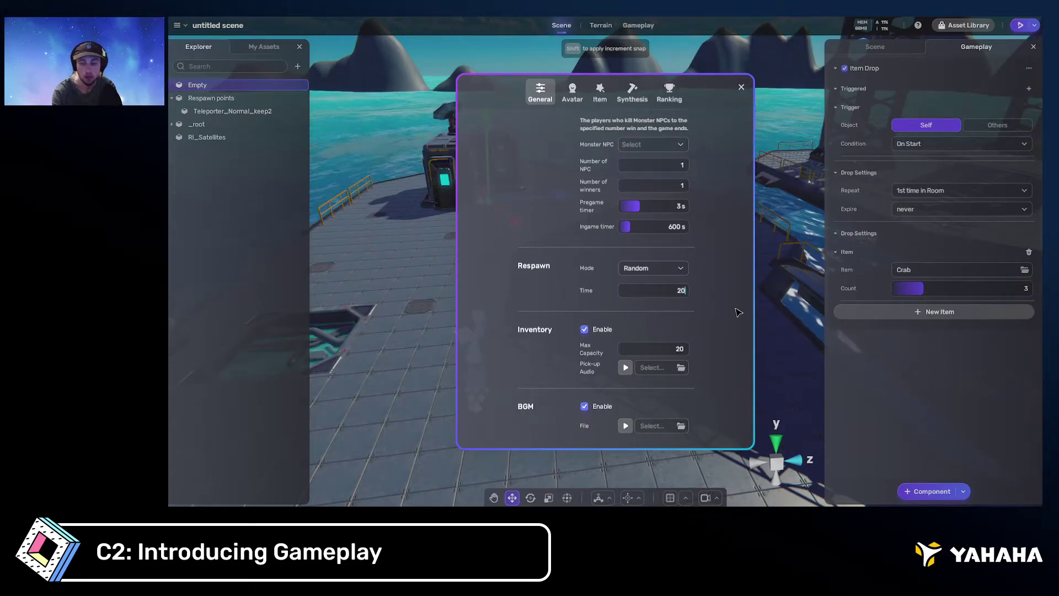
pyautogui.press('Return')
pyautogui.click(680, 291)
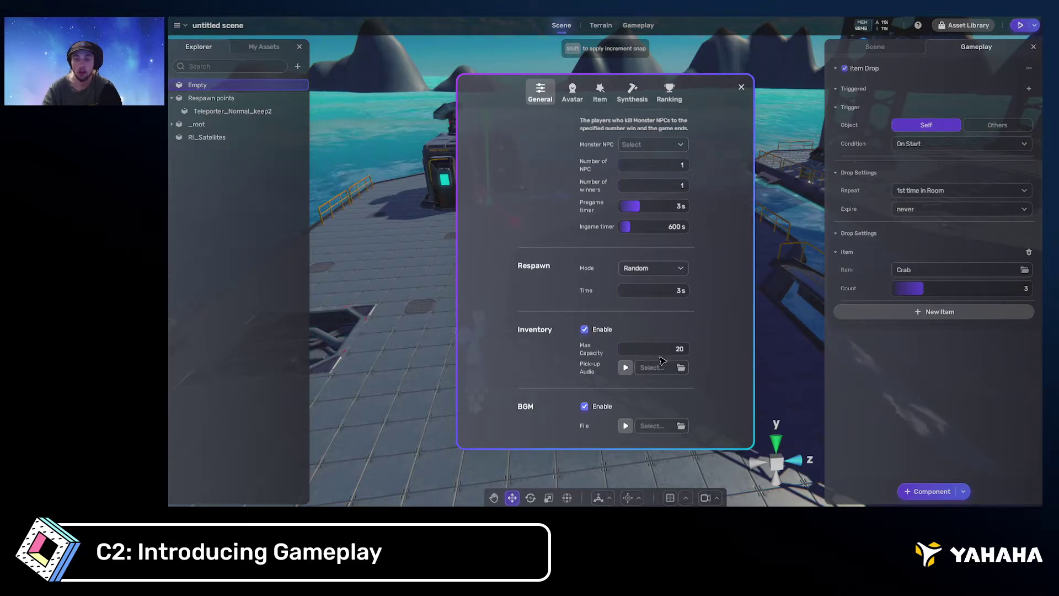
# Preview the built-in Punch 4 sound and assign it as the inventory's pick-up audio
pyautogui.moveTo(626, 349); pyautogui.dragTo(655, 349)
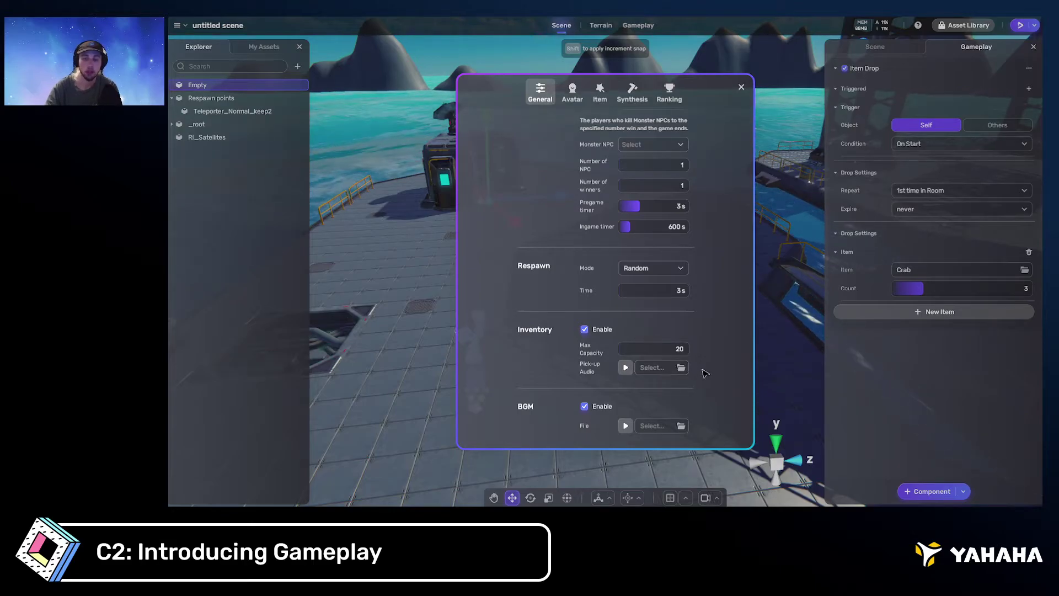
pyautogui.click(656, 368)
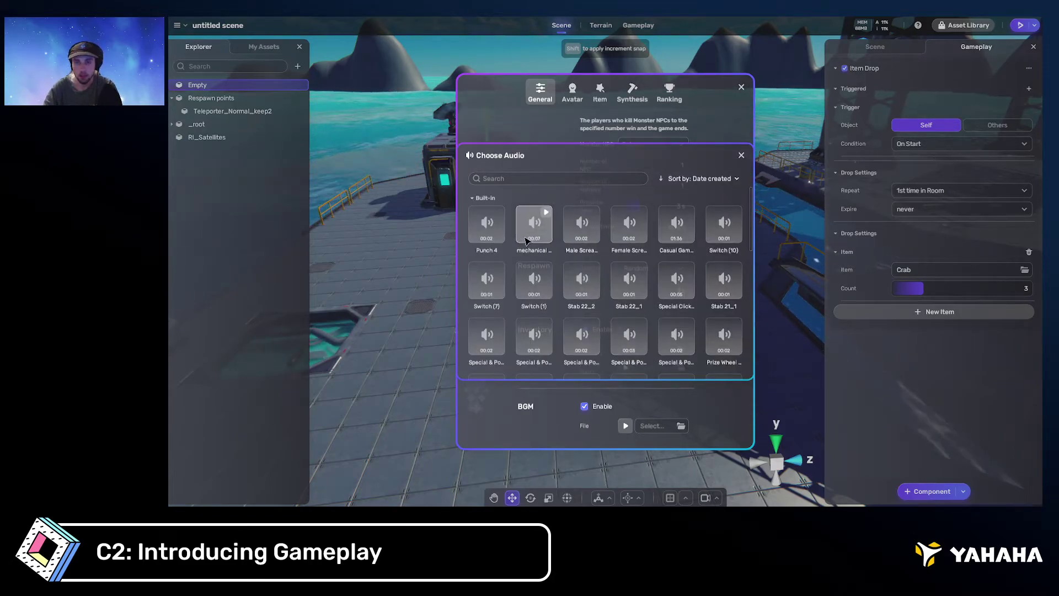
pyautogui.click(499, 213)
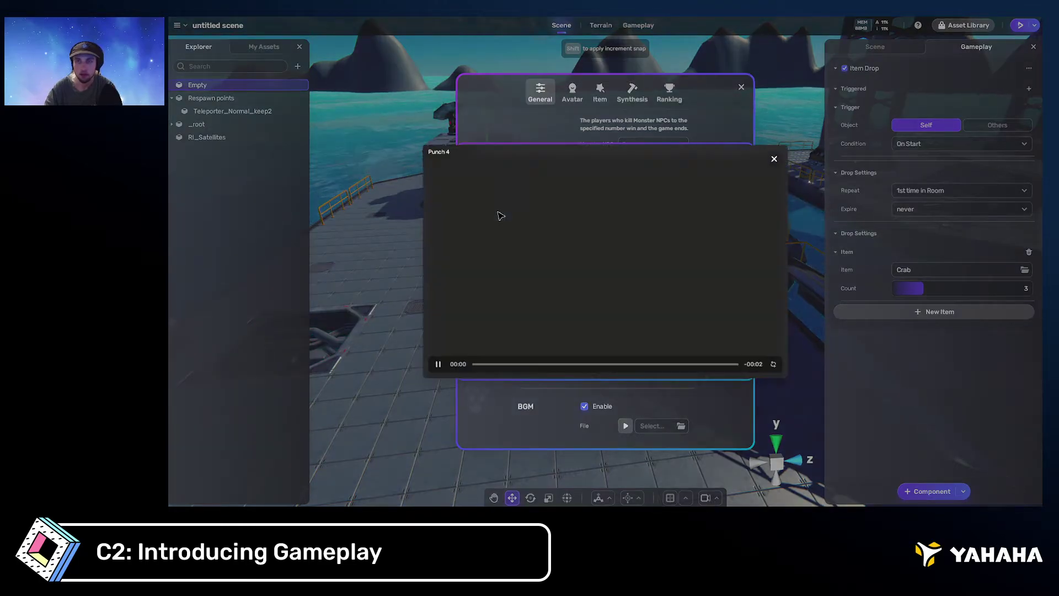
pyautogui.click(767, 148)
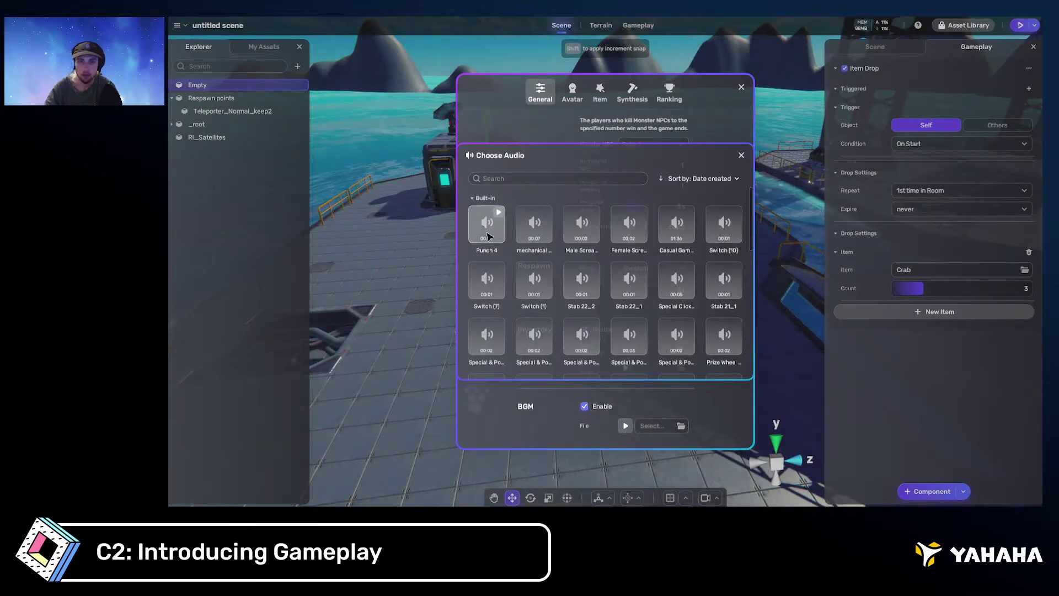
pyautogui.doubleClick(487, 236)
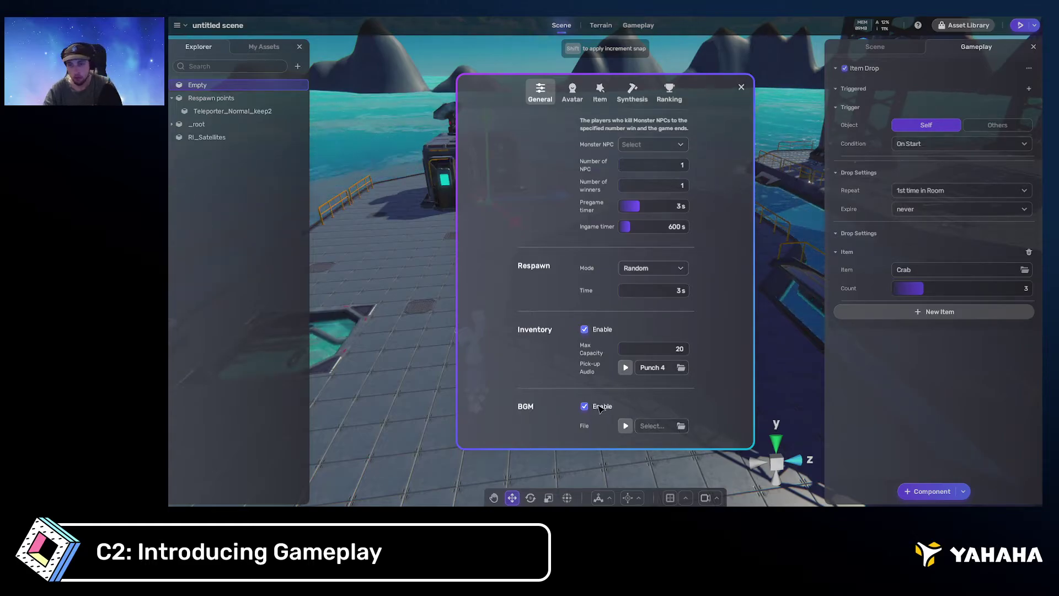
# Look through the built-in audio clips offered as the background music file without choosing one
pyautogui.click(681, 426)
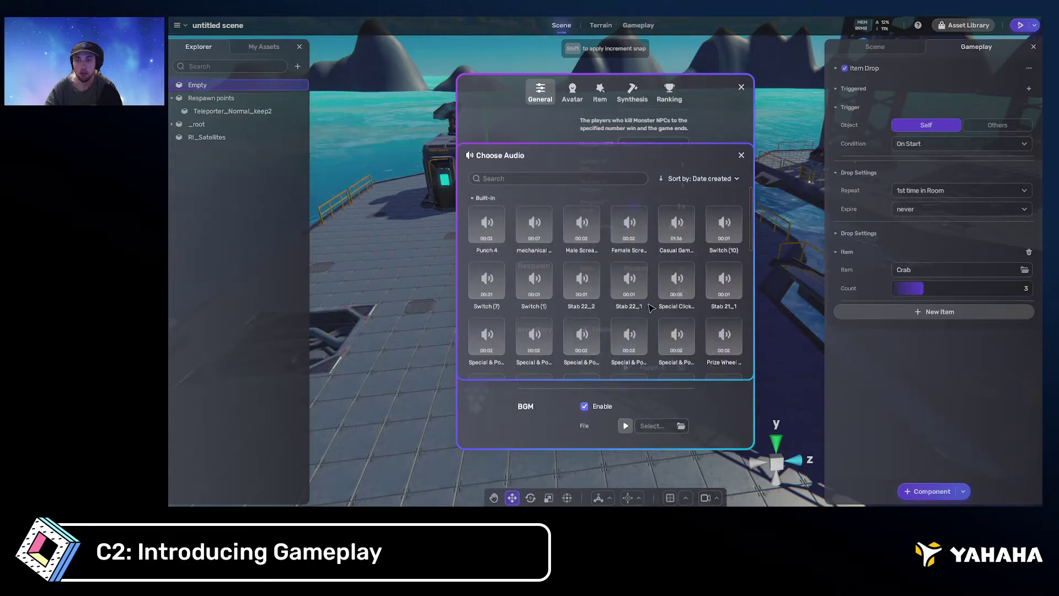
pyautogui.scroll(-10, 694, 278)
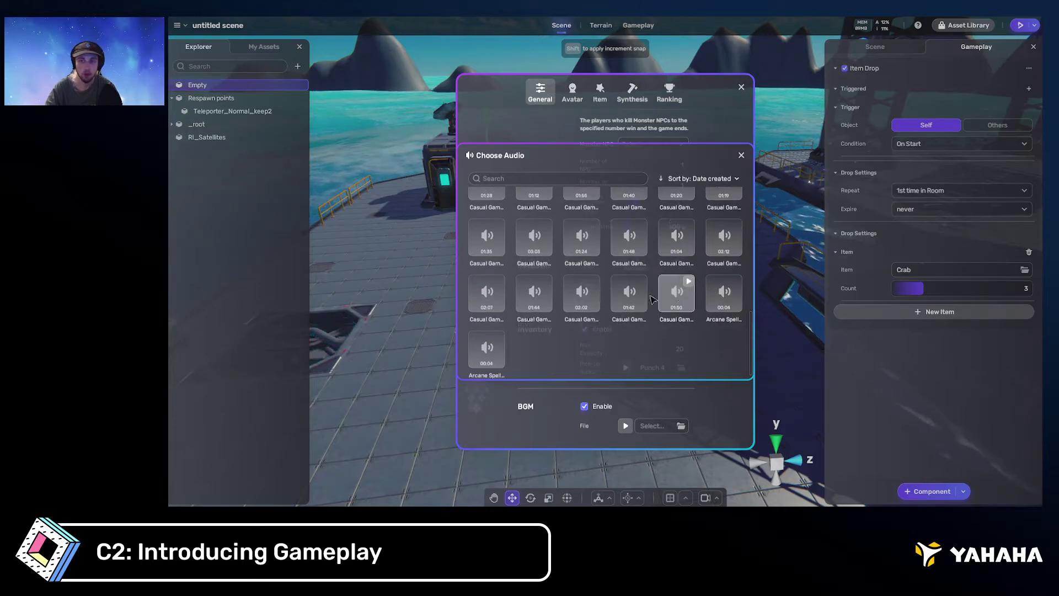
pyautogui.scroll(2, 717, 286)
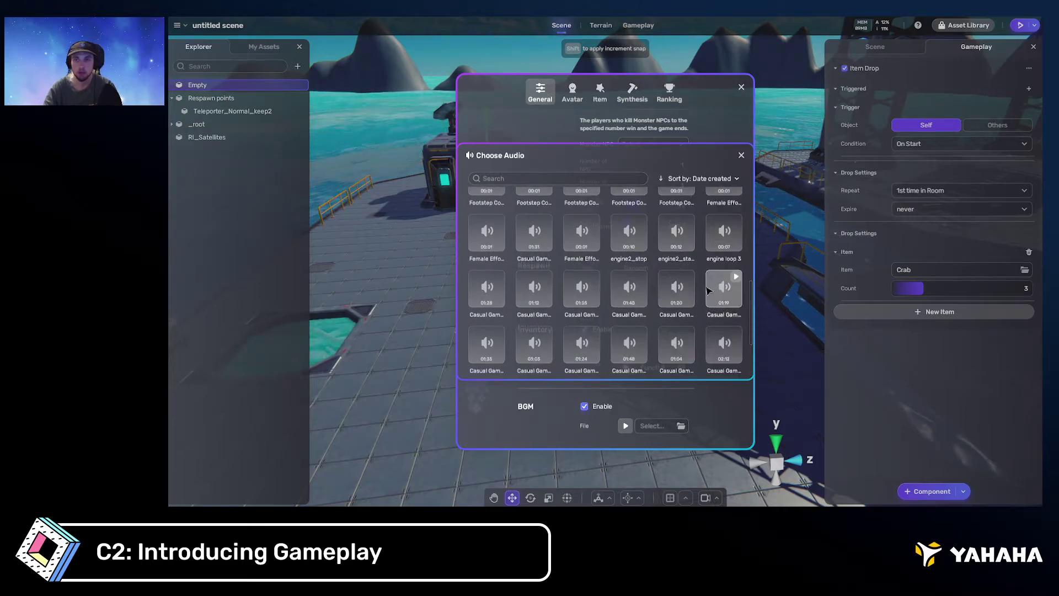
pyautogui.scroll(1, 634, 298)
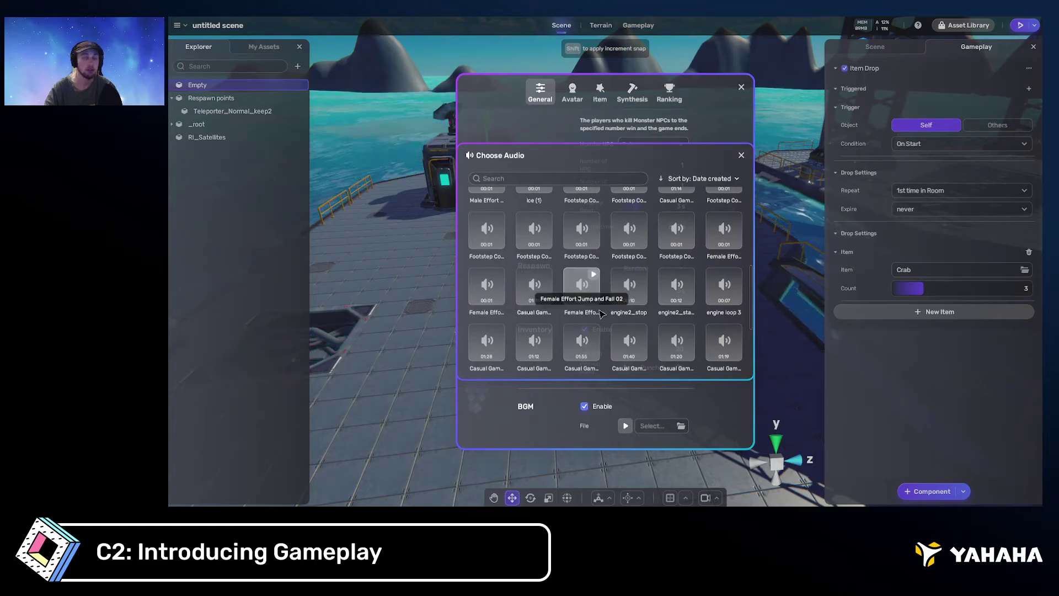
pyautogui.scroll(5, 590, 323)
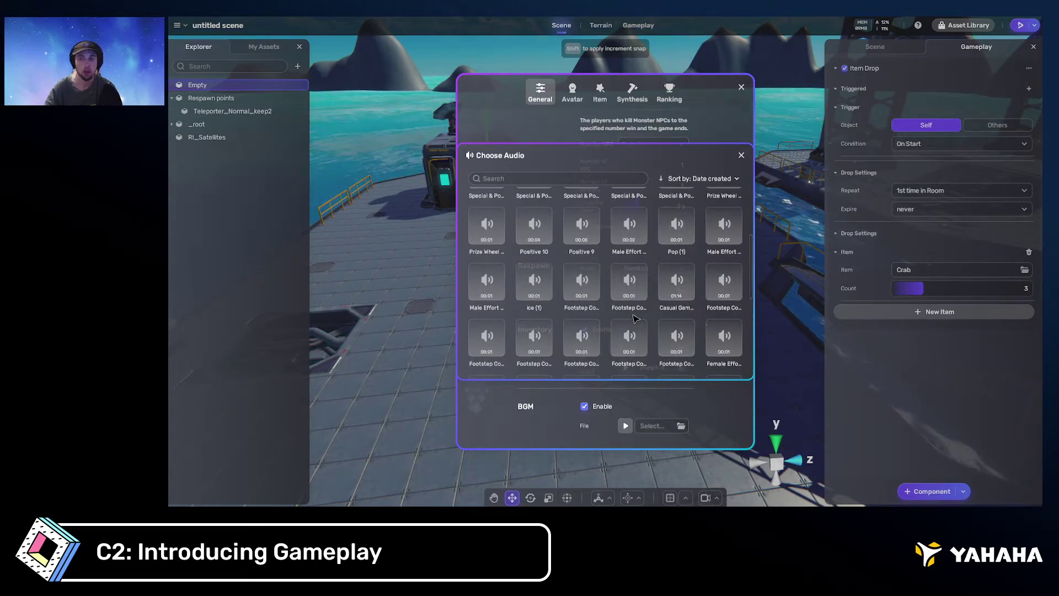
pyautogui.scroll(1, 689, 317)
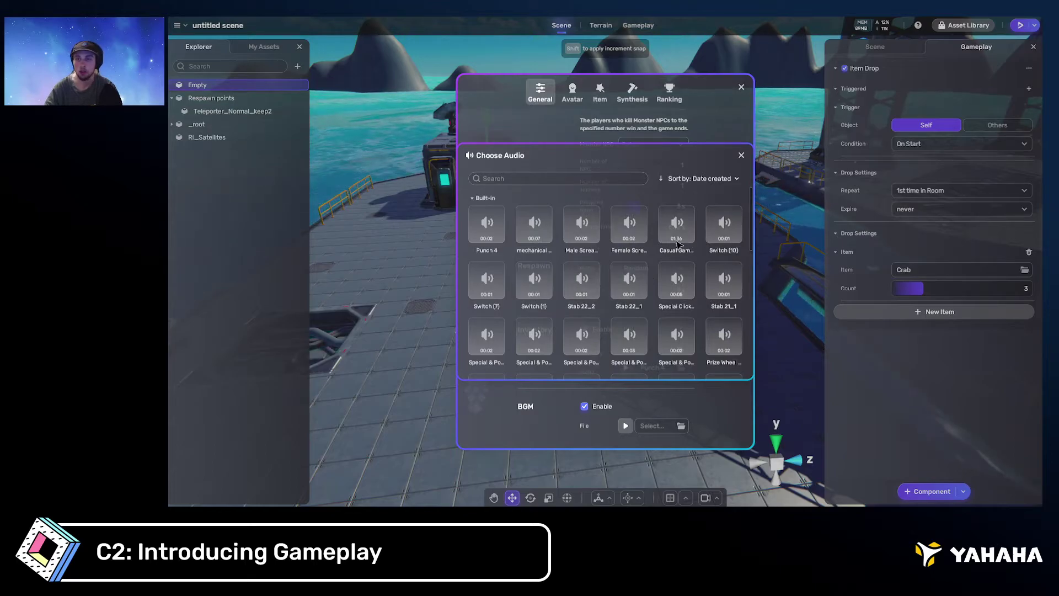
pyautogui.click(741, 155)
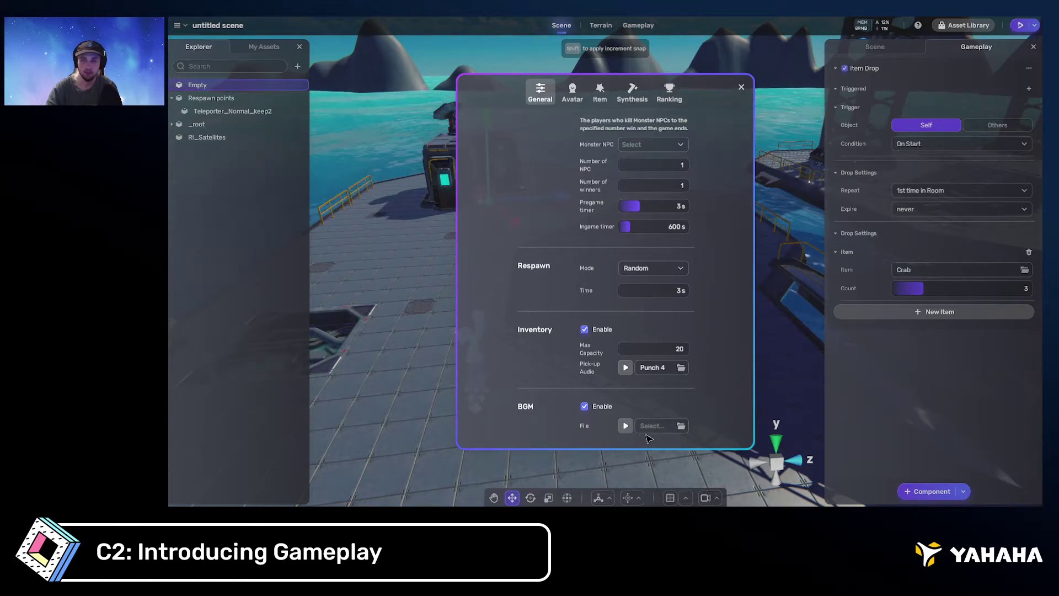
pyautogui.click(680, 426)
pyautogui.scroll(-10, 554, 341)
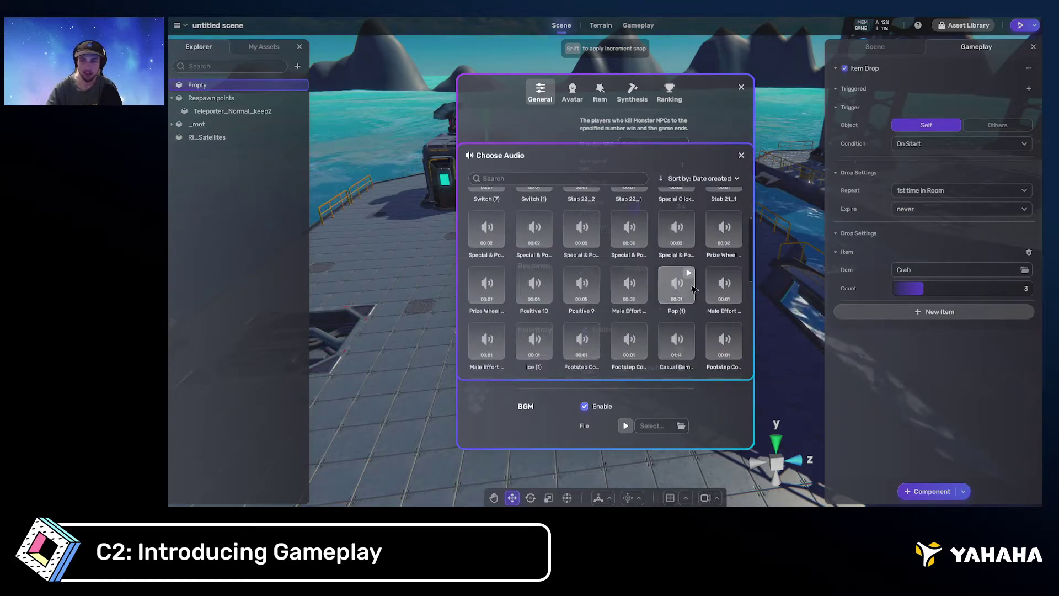
pyautogui.scroll(5, 581, 273)
pyautogui.click(741, 155)
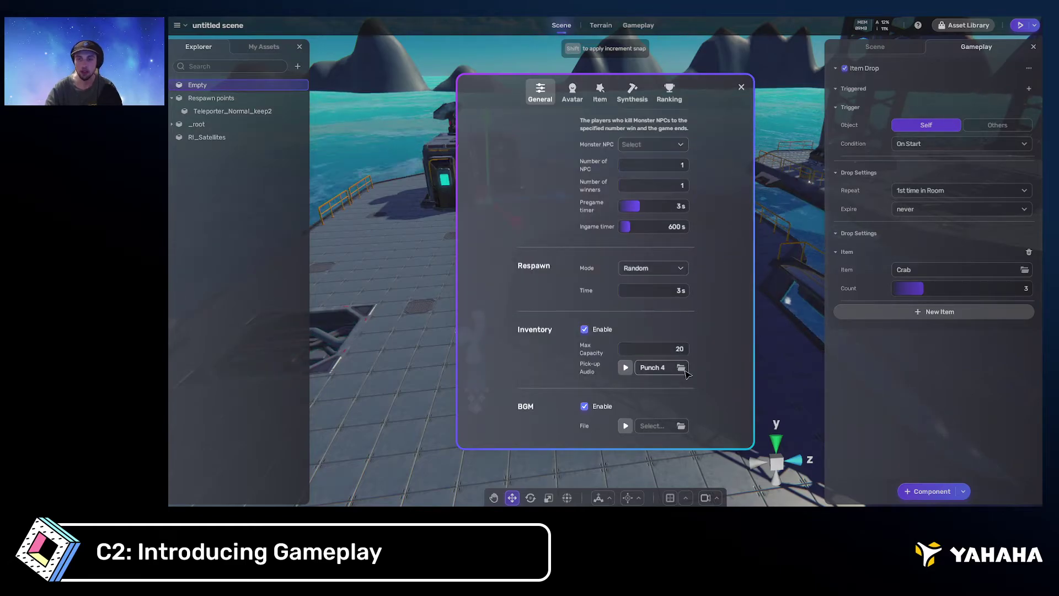
# Close the gameplay settings and add the BackRoomsCharacter01 model from the Asset Library to the personal assets
pyautogui.click(919, 414)
pyautogui.moveTo(736, 220)
pyautogui.mouseDown(button='right')
pyautogui.moveTo(736, 232)
pyautogui.moveTo(723, 223)
pyautogui.mouseUp(button='right')
pyautogui.press('s')
pyautogui.press('w')
pyautogui.press('s')
pyautogui.press('w')
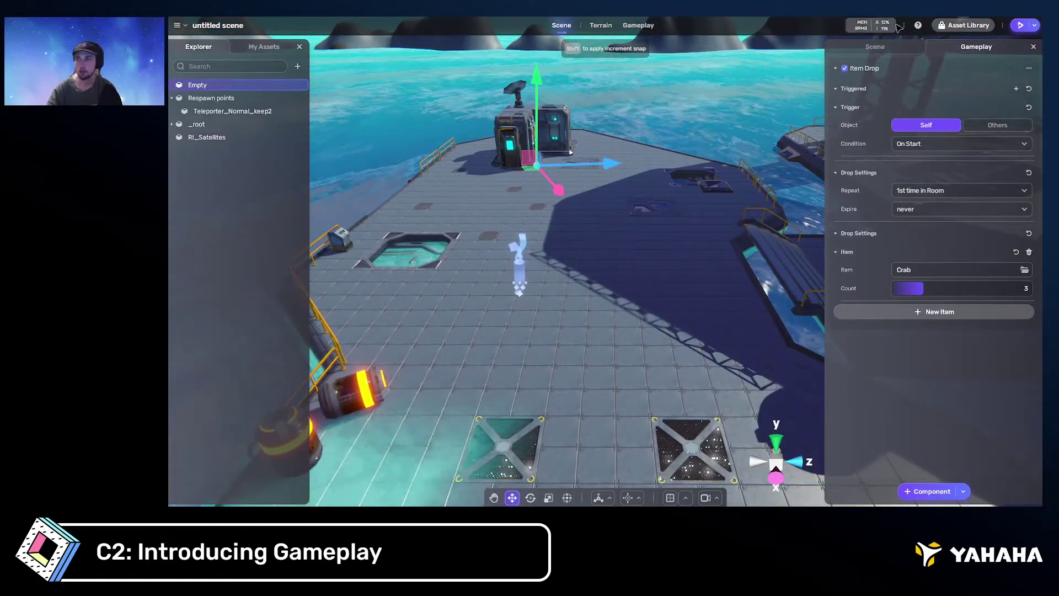
pyautogui.click(966, 26)
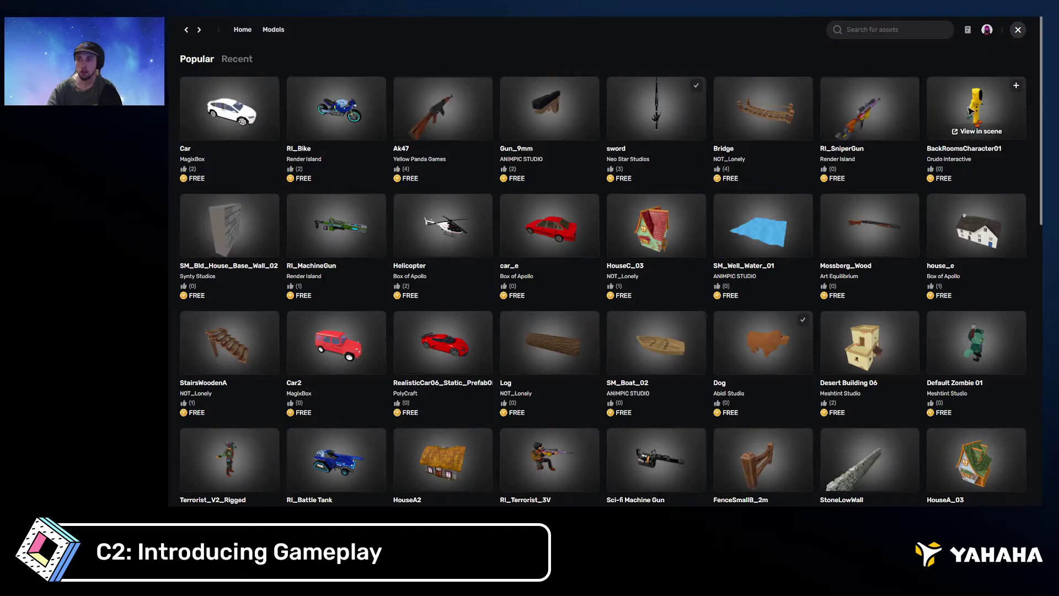
pyautogui.click(989, 105)
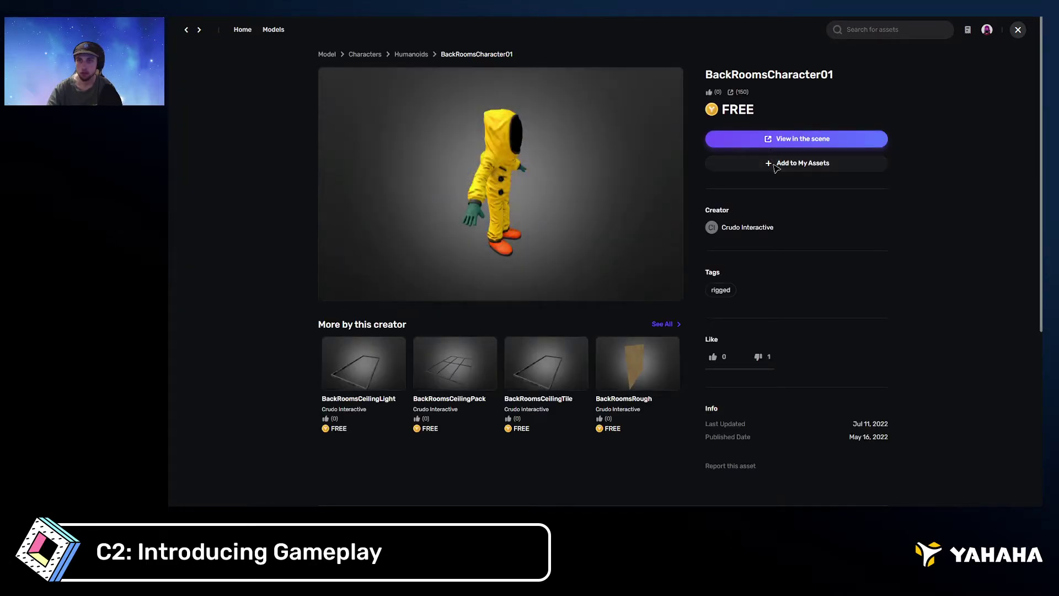
pyautogui.click(1019, 30)
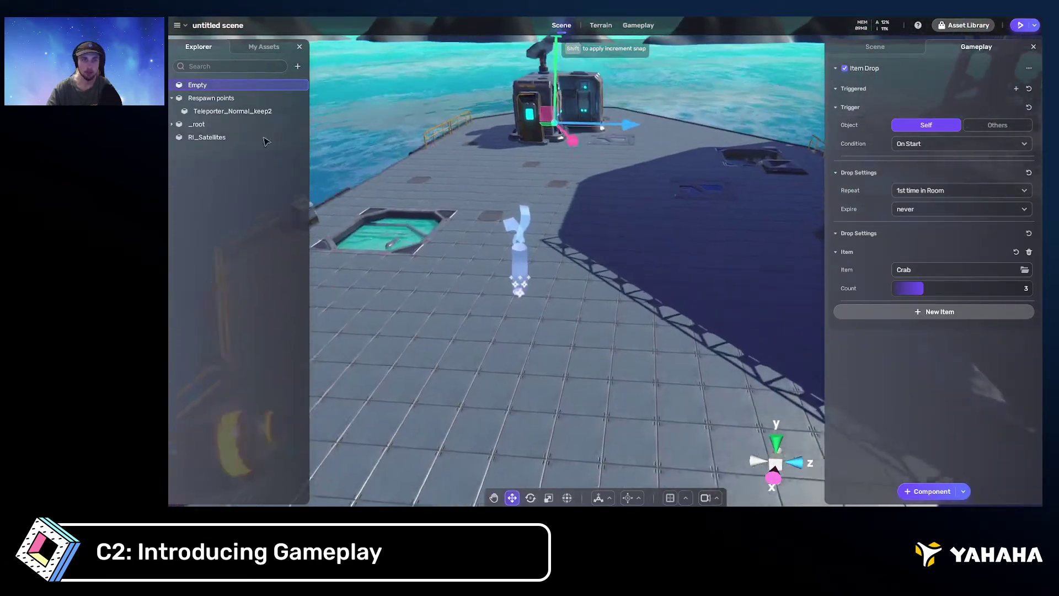
# Place the purchased BackRoomsCharacter01 model on the open deck near the respawn point and focus on it
pyautogui.click(263, 46)
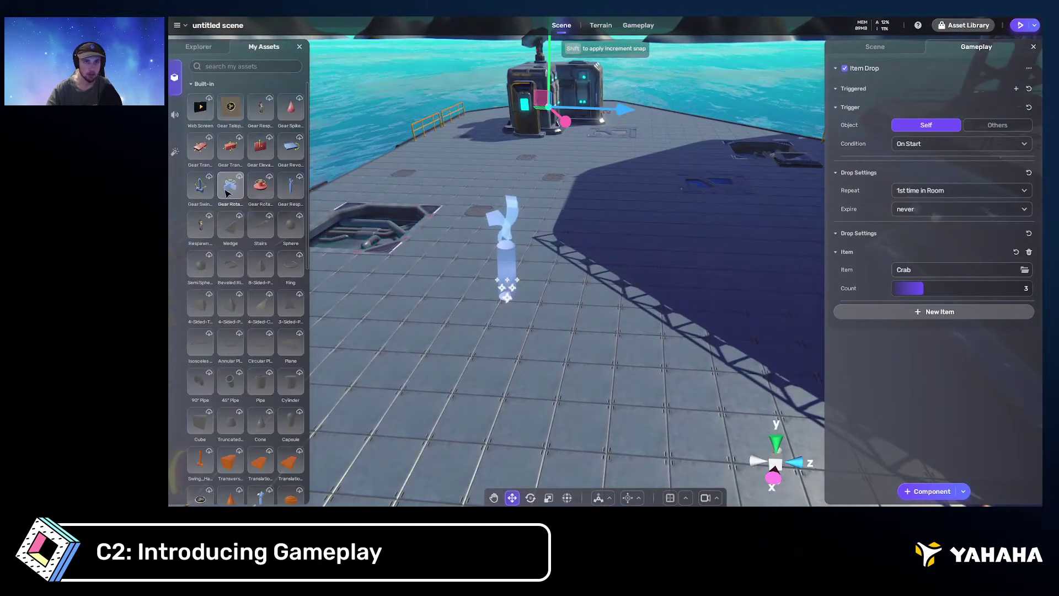
pyautogui.scroll(-10, 231, 225)
pyautogui.scroll(4, 230, 225)
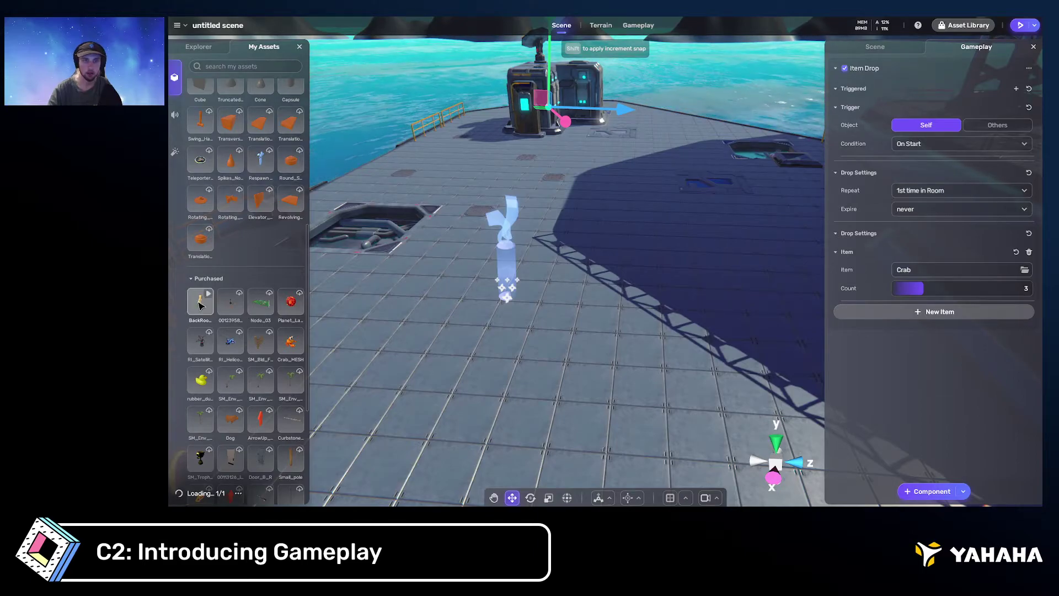
pyautogui.moveTo(200, 305); pyautogui.dragTo(726, 284)
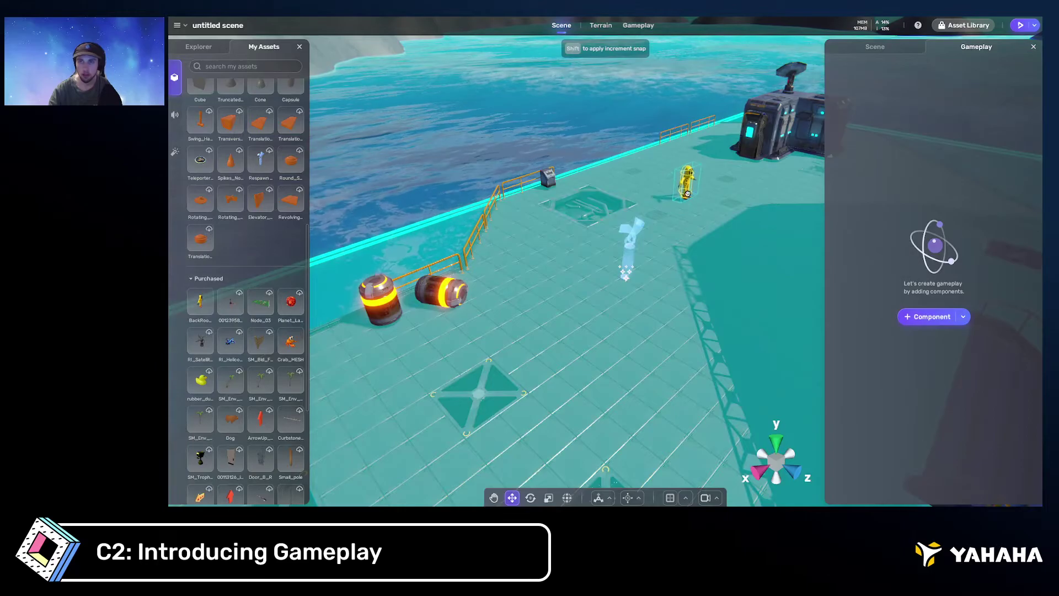
pyautogui.moveTo(687, 193); pyautogui.dragTo(687, 190)
pyautogui.press('f')
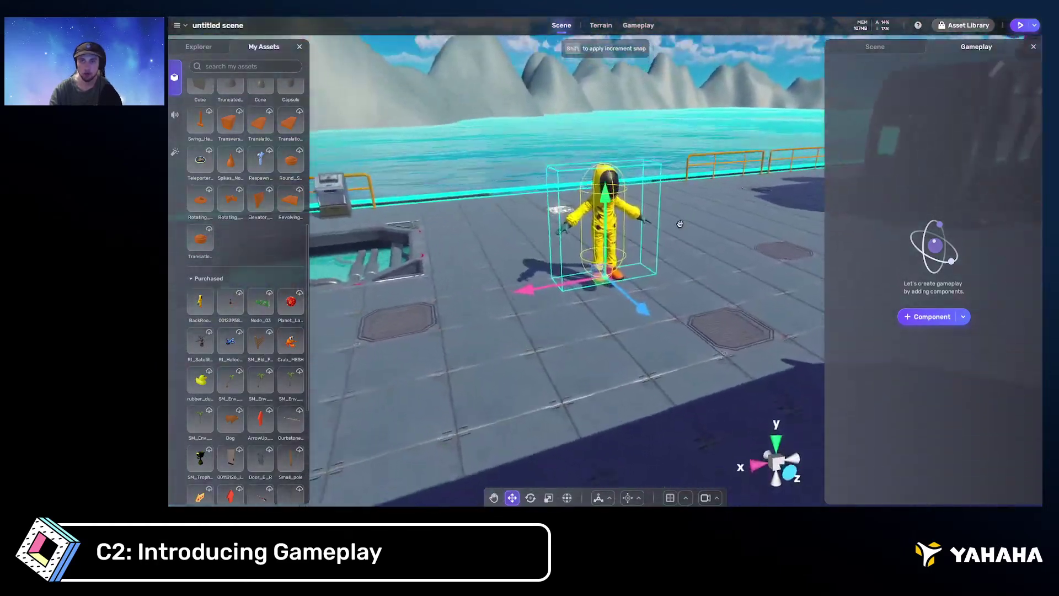
pyautogui.press('w')
pyautogui.moveTo(679, 224); pyautogui.dragTo(657, 216, button='right')
pyautogui.press('w')
pyautogui.press('s')
pyautogui.press('w')
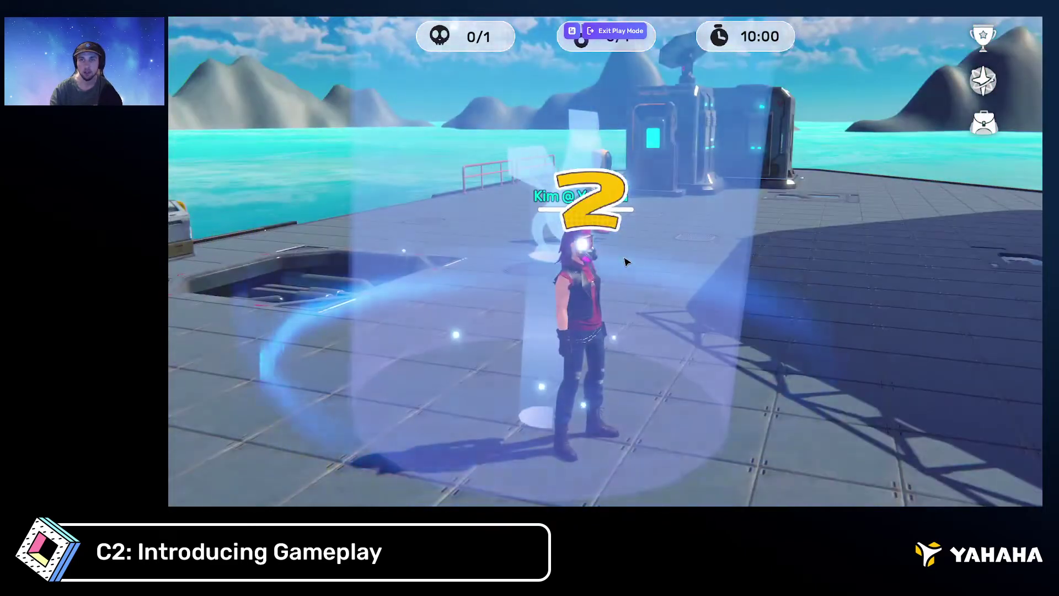
# Playtest the scene by running the avatar across the deck toward the new character, and exit play mode
pyautogui.moveTo(625, 262); pyautogui.dragTo(578, 211, button='right')
pyautogui.press('d')
pyautogui.press('w')
pyautogui.click(614, 32)
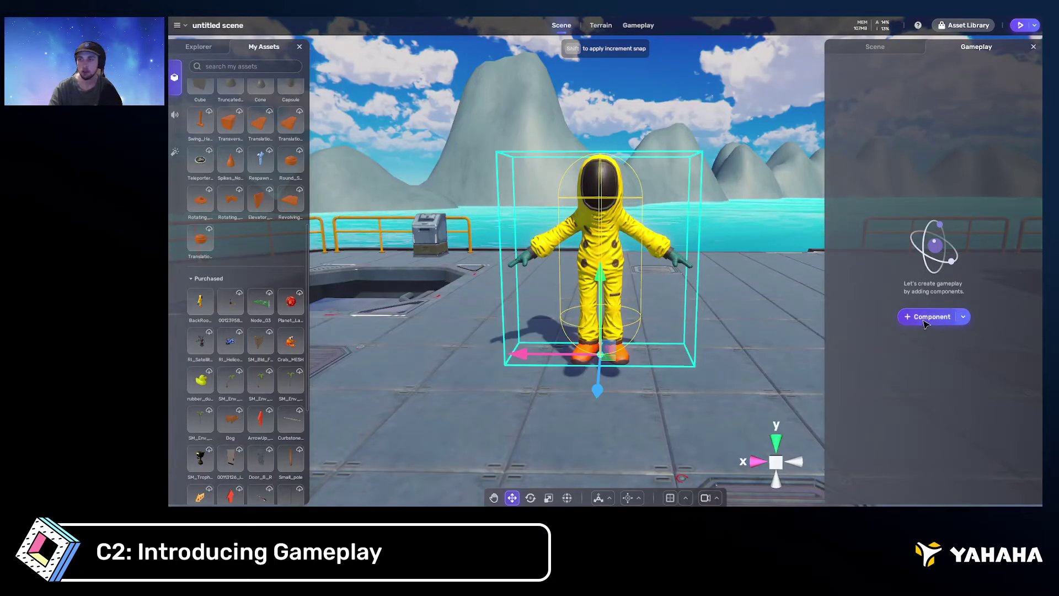
# Add the Character template with its NPC component to the yellow-suited character
pyautogui.click(926, 319)
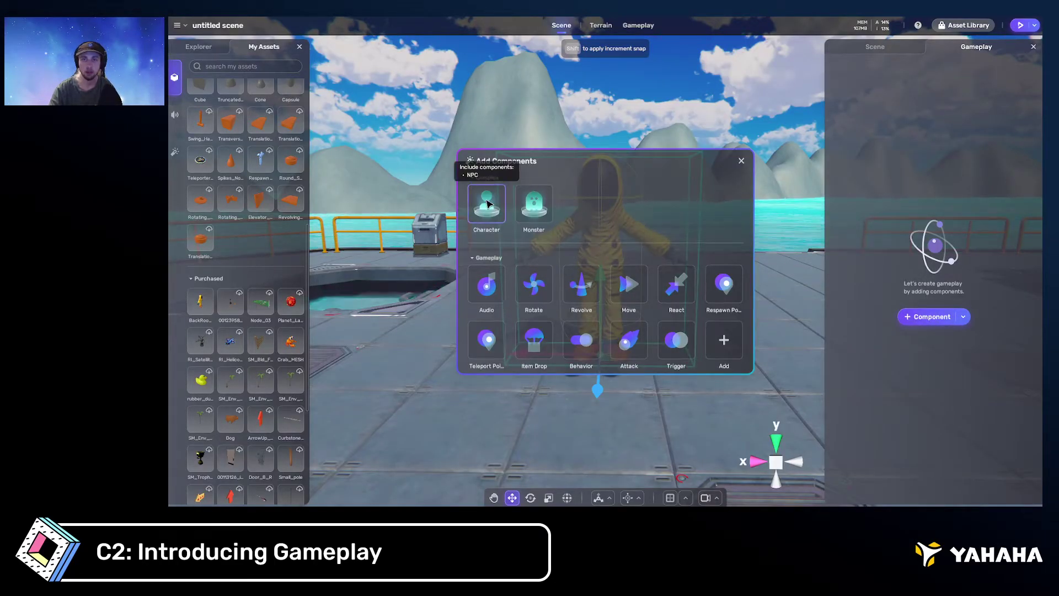
pyautogui.click(487, 203)
pyautogui.click(901, 88)
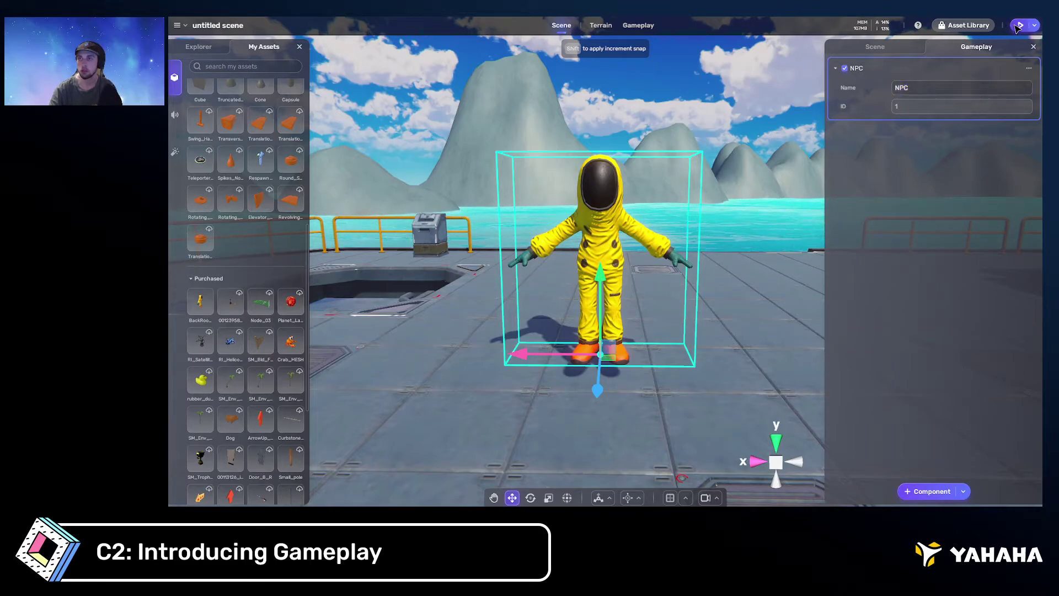
# Playtest the scene to check the NPC's idle behaviour by walking the avatar around it, and exit play mode
pyautogui.hotkey('ctrl', 'p')
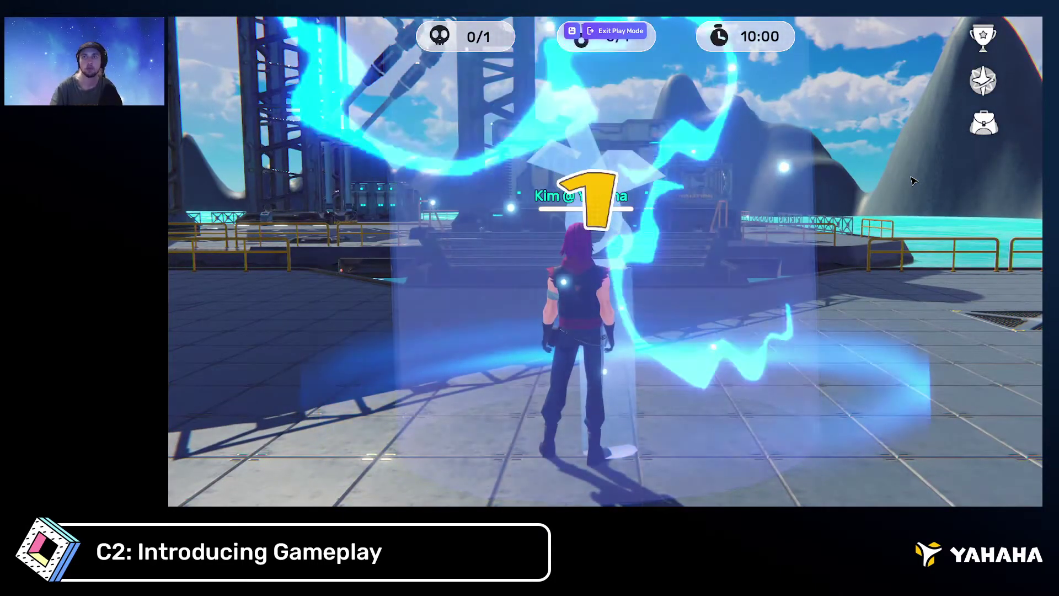
pyautogui.moveTo(912, 180); pyautogui.dragTo(754, 184, button='right')
pyautogui.press('w')
pyautogui.press('w')
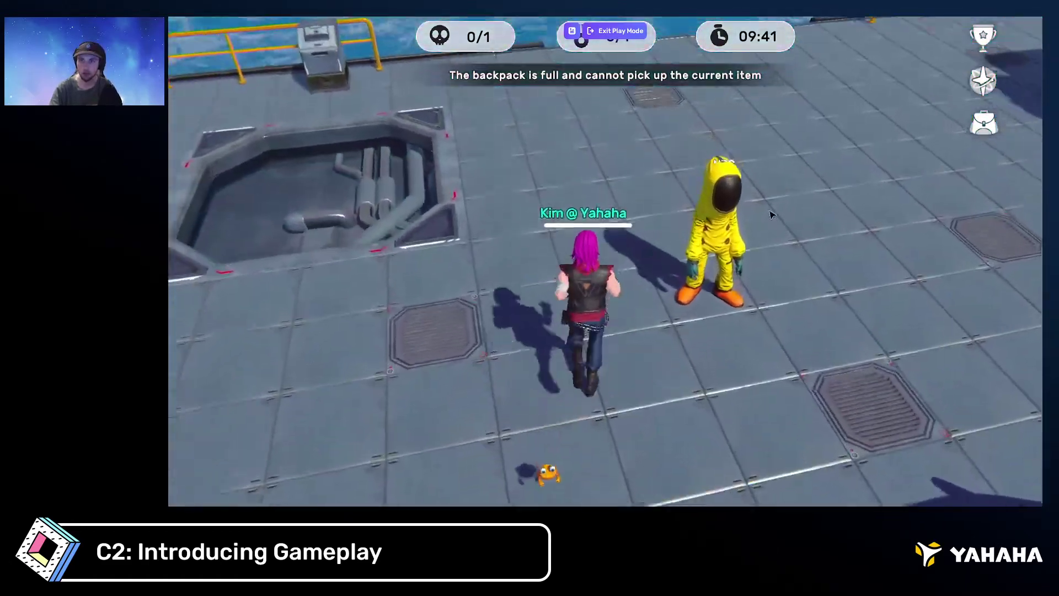
pyautogui.moveTo(759, 239)
pyautogui.mouseDown(button='right')
pyautogui.moveTo(756, 208)
pyautogui.moveTo(713, 176)
pyautogui.moveTo(838, 193)
pyautogui.moveTo(750, 198)
pyautogui.moveTo(785, 189)
pyautogui.mouseUp(button='right')
pyautogui.press('s')
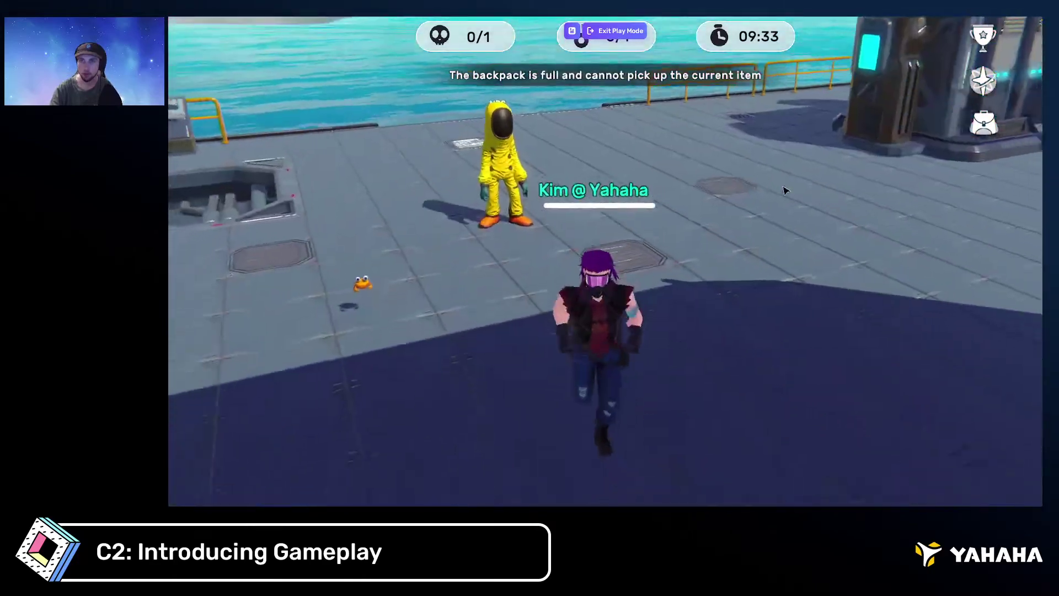
pyautogui.click(627, 33)
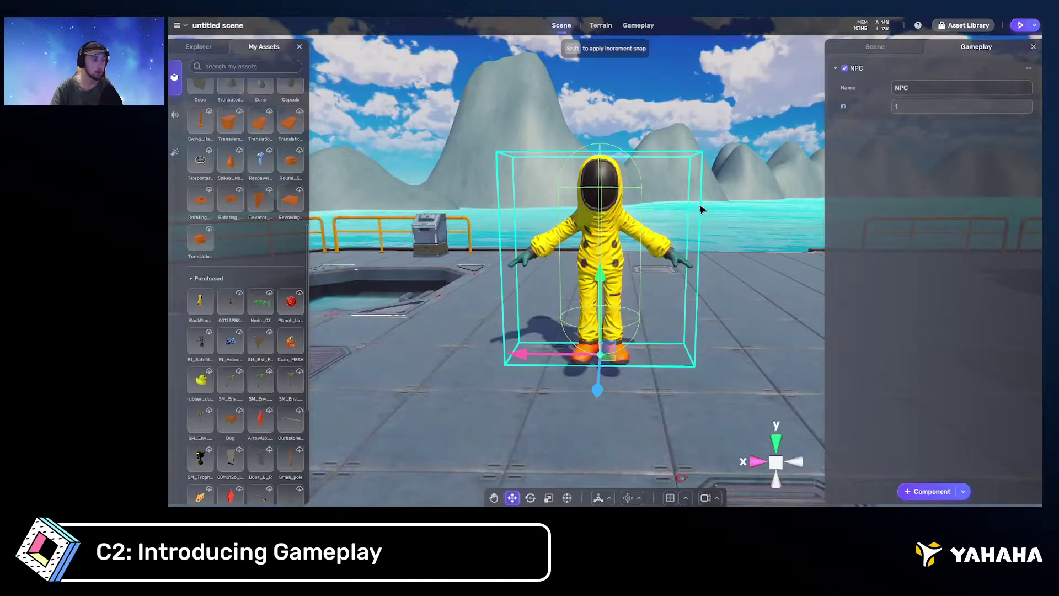
# Name the NPC Small Bob and playtest the scene, walking the avatar up to it to check its name tag
pyautogui.click(911, 89)
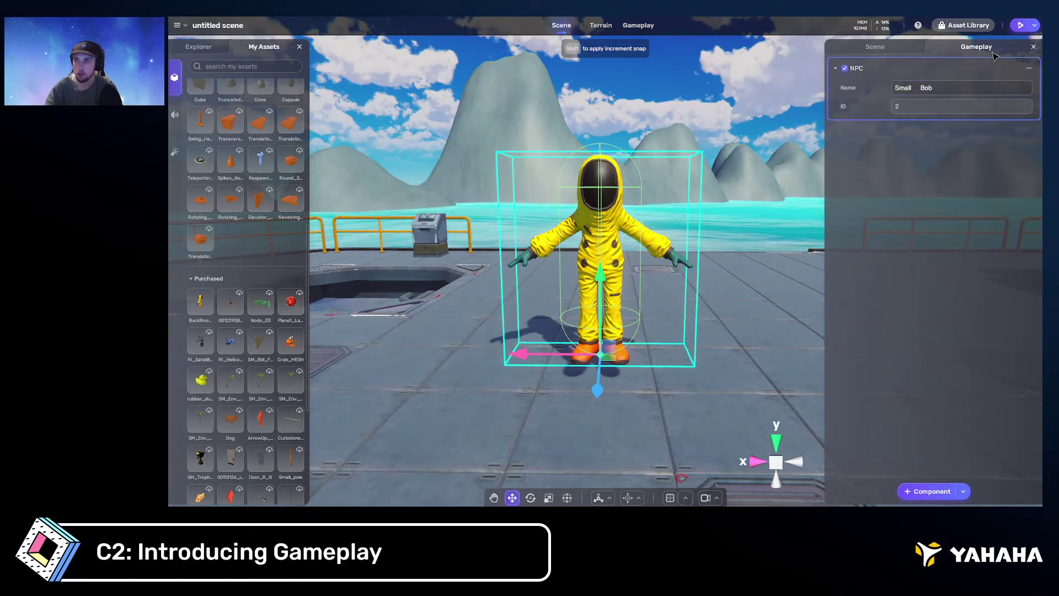
pyautogui.hotkey('ctrl', 'p')
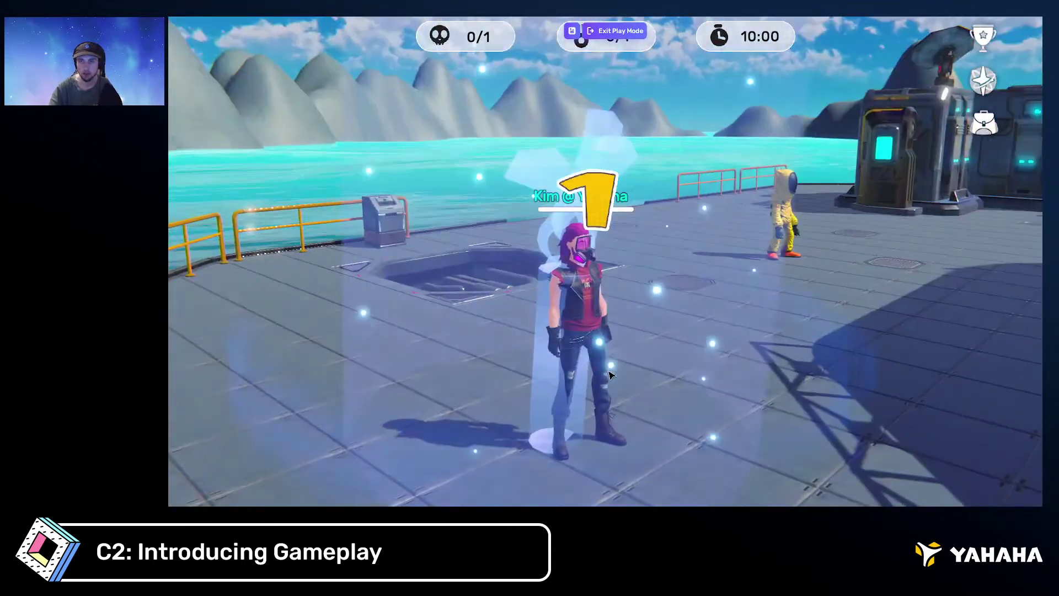
pyautogui.press('w')
pyautogui.press('d')
pyautogui.moveTo(611, 375); pyautogui.dragTo(581, 402)
pyautogui.press('d')
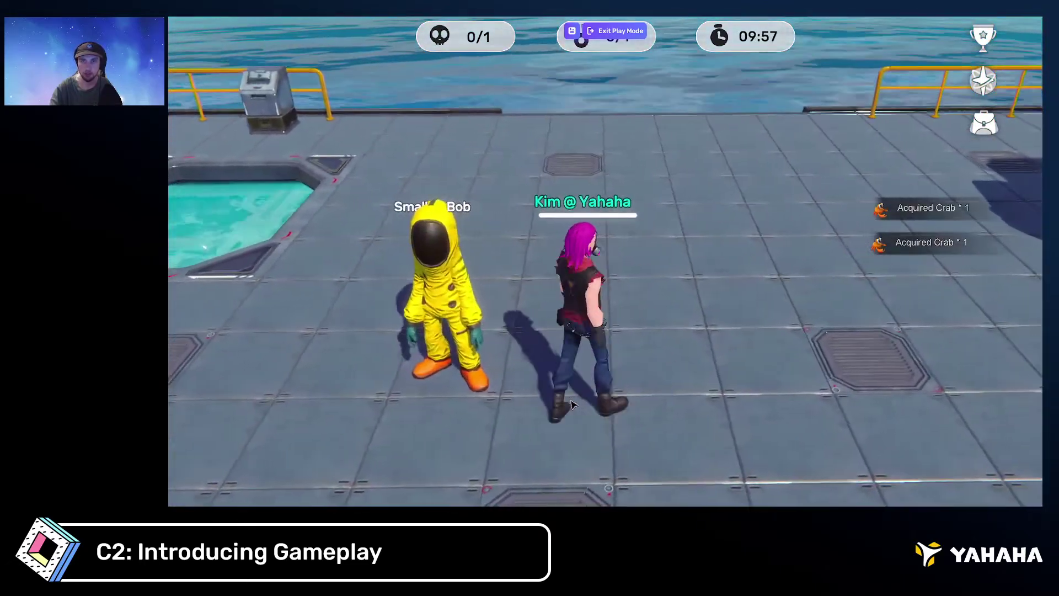
# Walk the avatar around Small Bob to view the NPC from several sides, and exit play mode
pyautogui.press('s')
pyautogui.moveTo(573, 406); pyautogui.dragTo(588, 386, button='right')
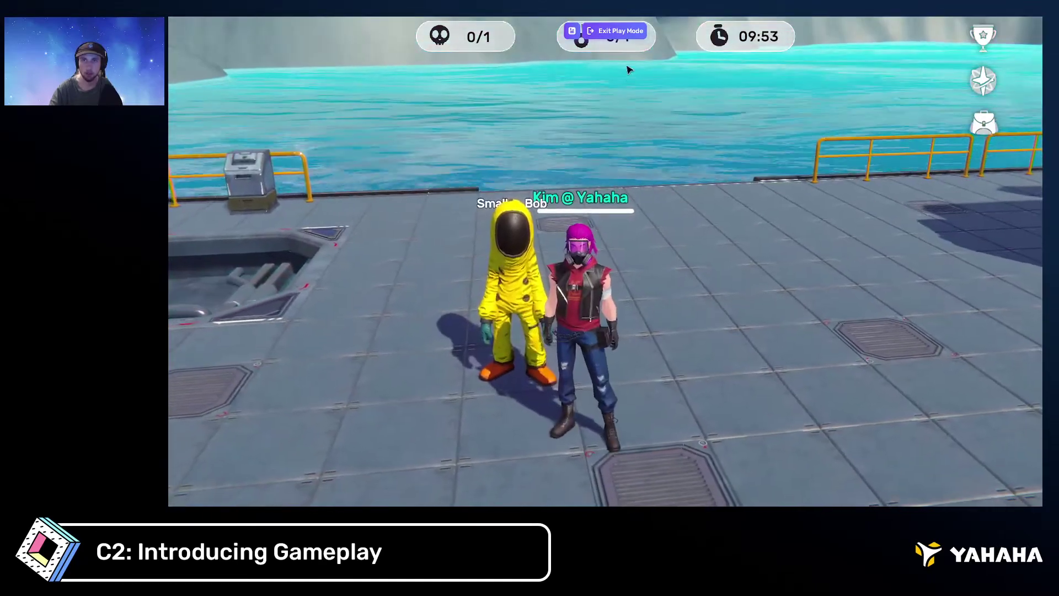
pyautogui.press('w')
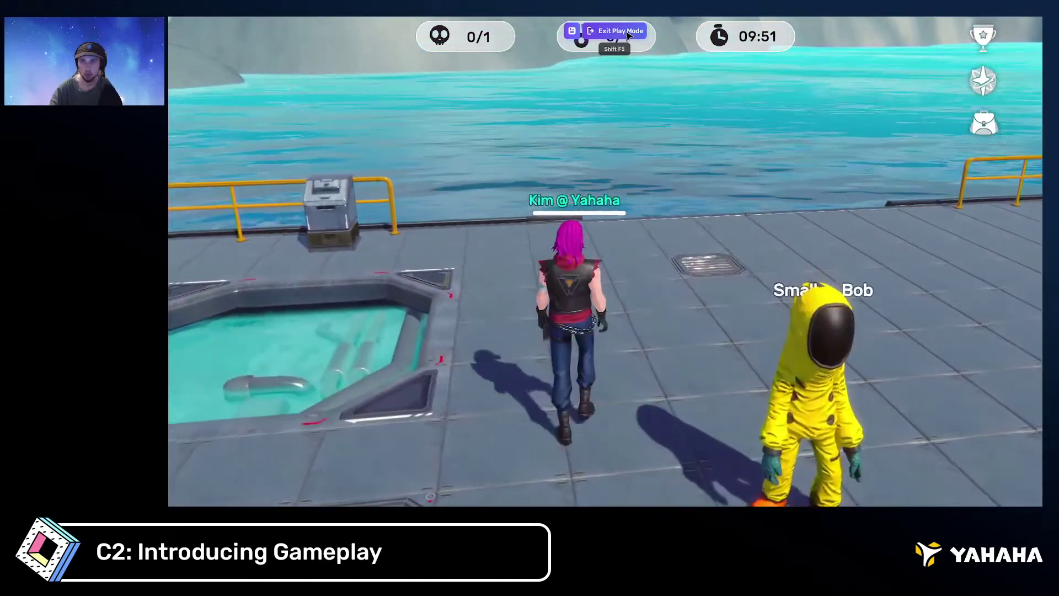
pyautogui.press('s')
pyautogui.press('w')
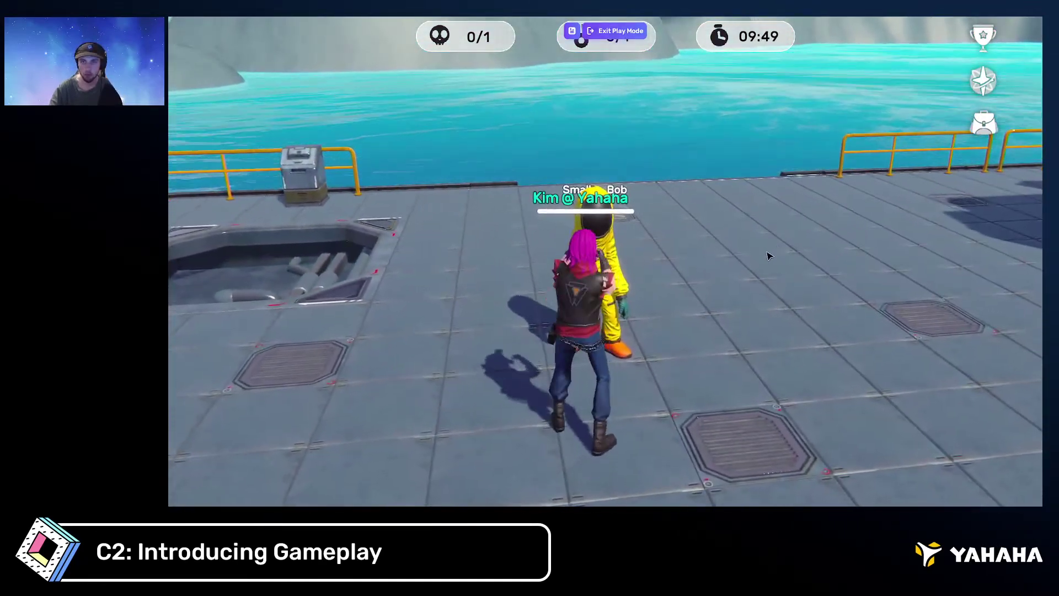
pyautogui.press('w')
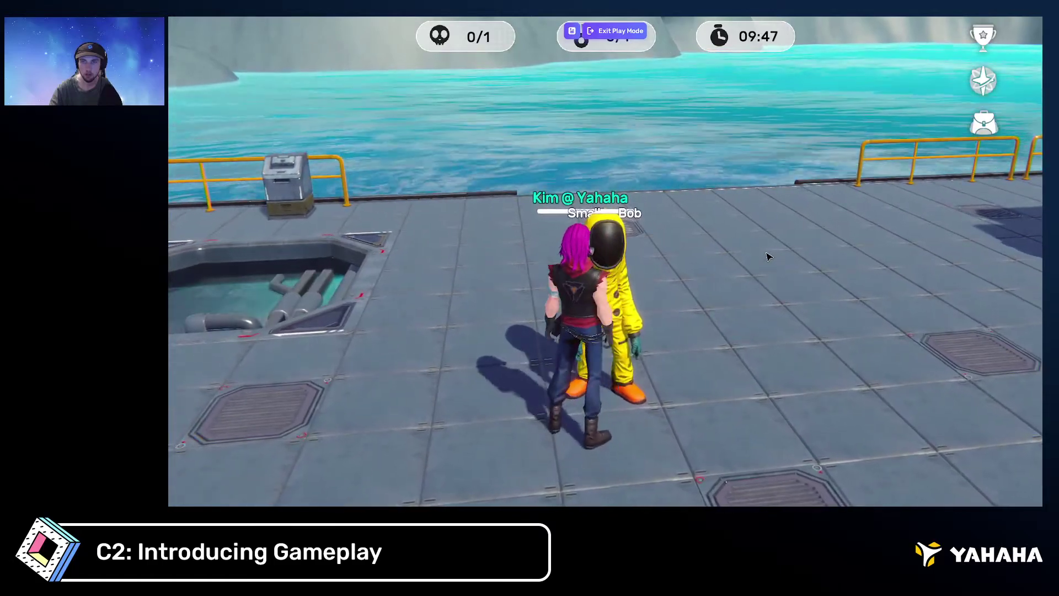
pyautogui.press('s')
pyautogui.press('d')
pyautogui.moveTo(770, 257); pyautogui.dragTo(711, 260, button='right')
pyautogui.press('w')
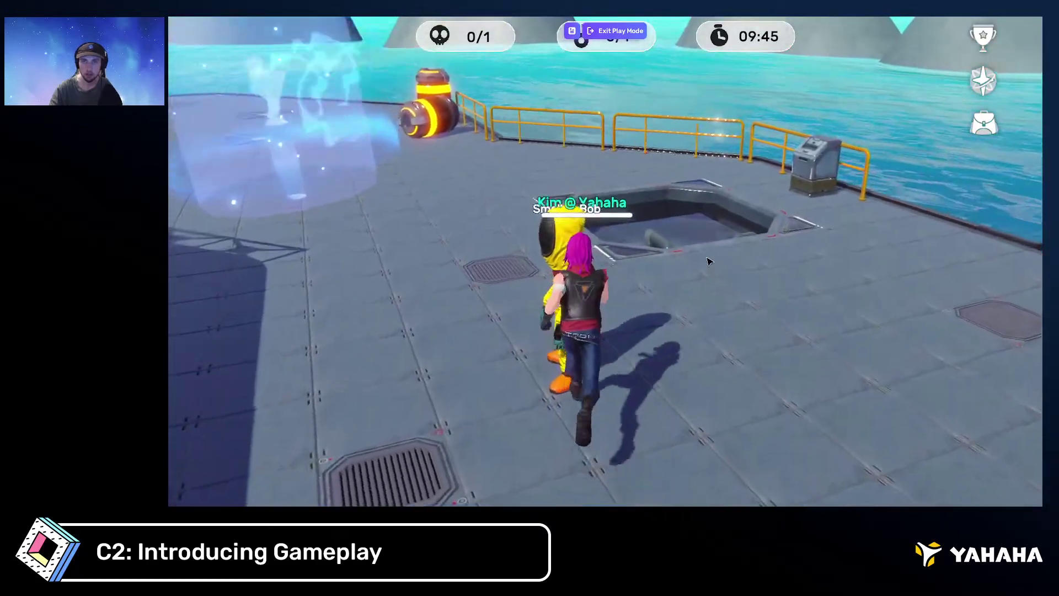
pyautogui.press('a')
pyautogui.click(615, 32)
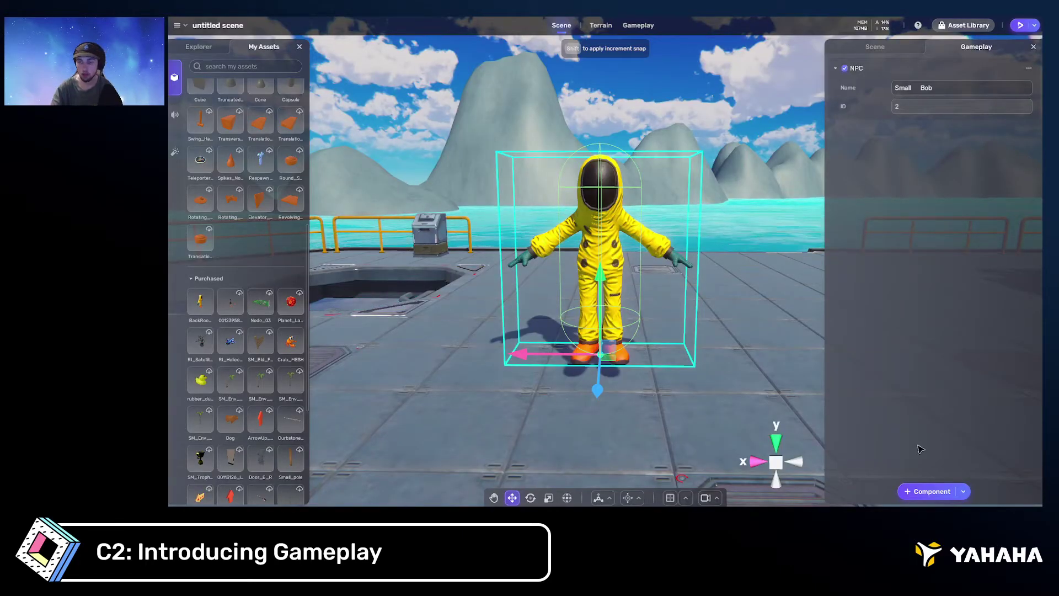
# Add the Monster template with its Behaviour and Attack components to the yellow-suited NPC, and collapse the Attack settings
pyautogui.click(930, 491)
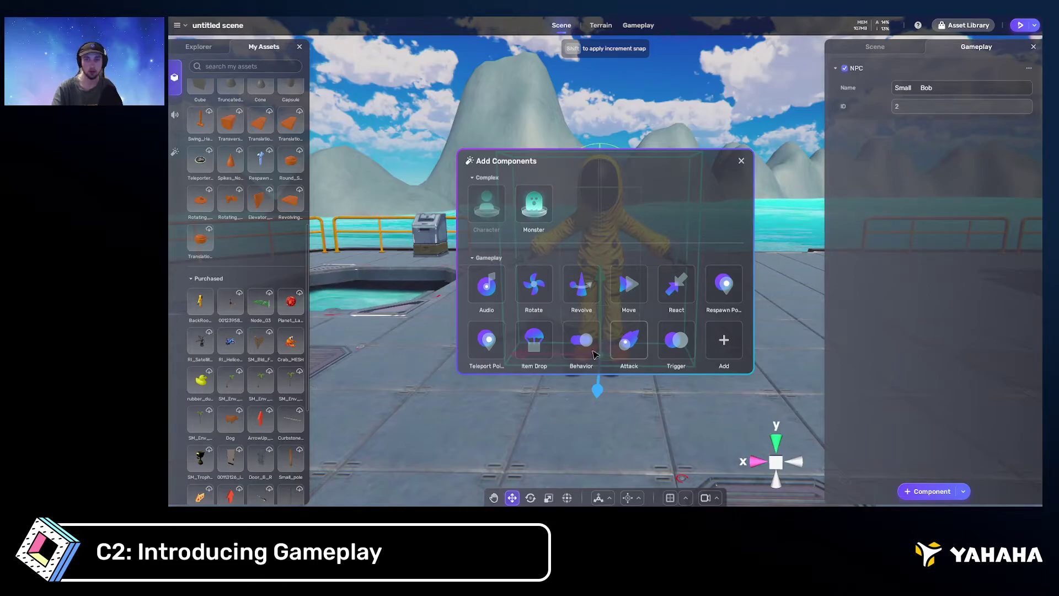
pyautogui.click(534, 205)
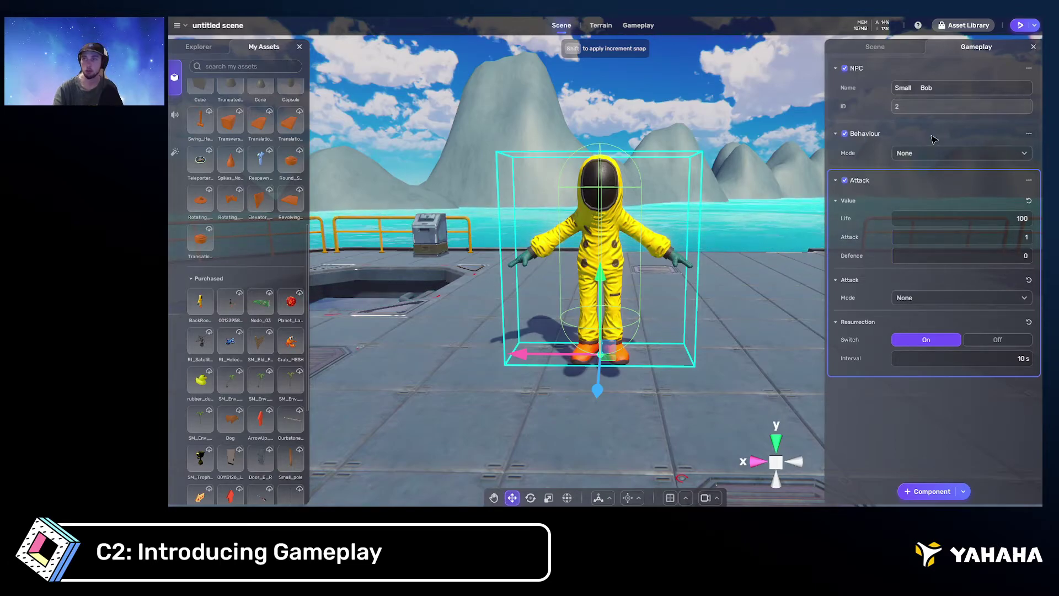
pyautogui.click(926, 87)
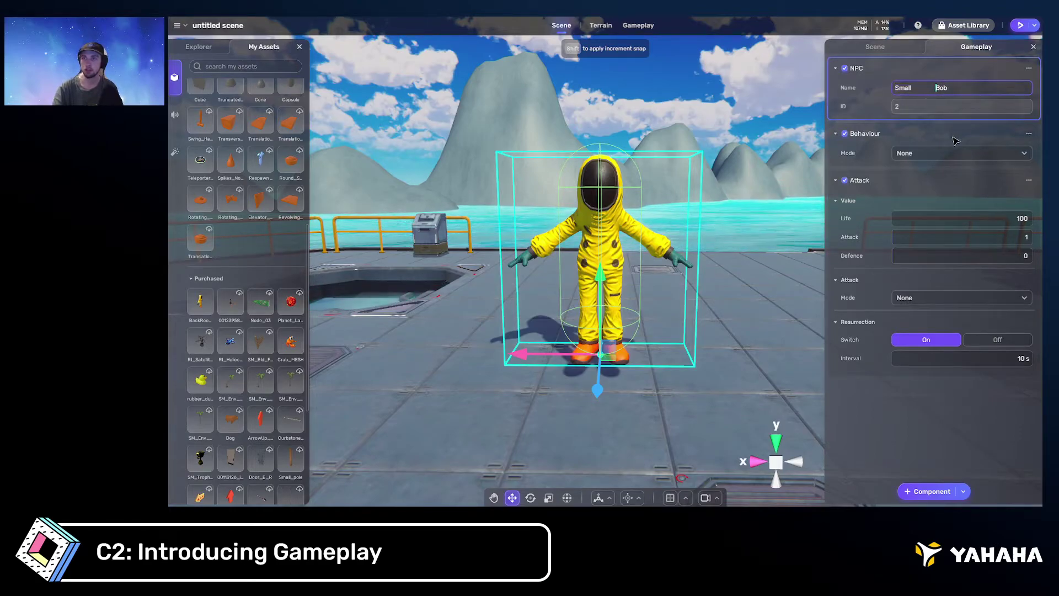
pyautogui.click(940, 154)
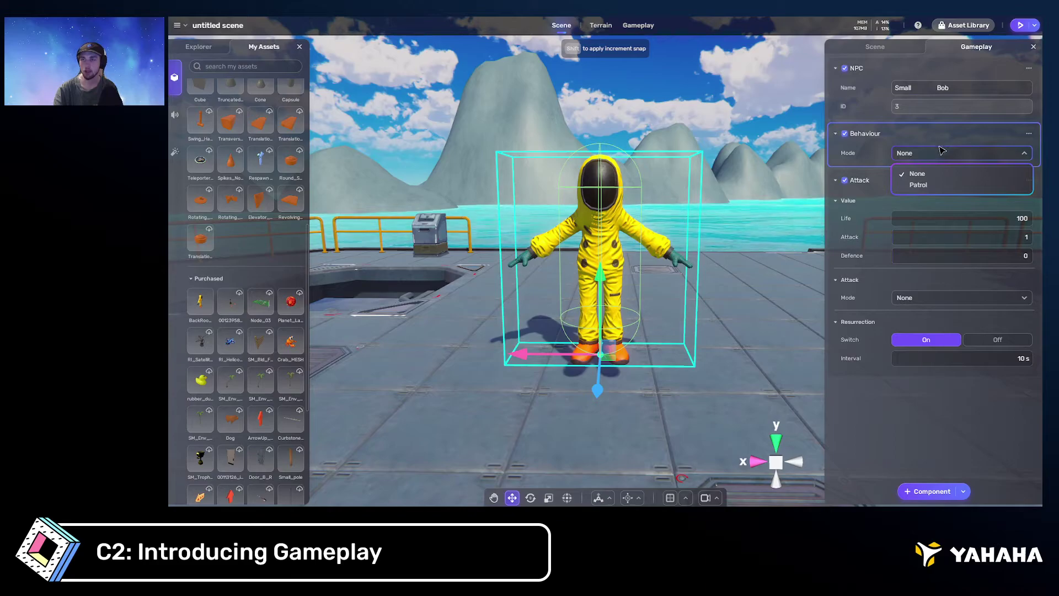
pyautogui.click(930, 142)
pyautogui.click(835, 181)
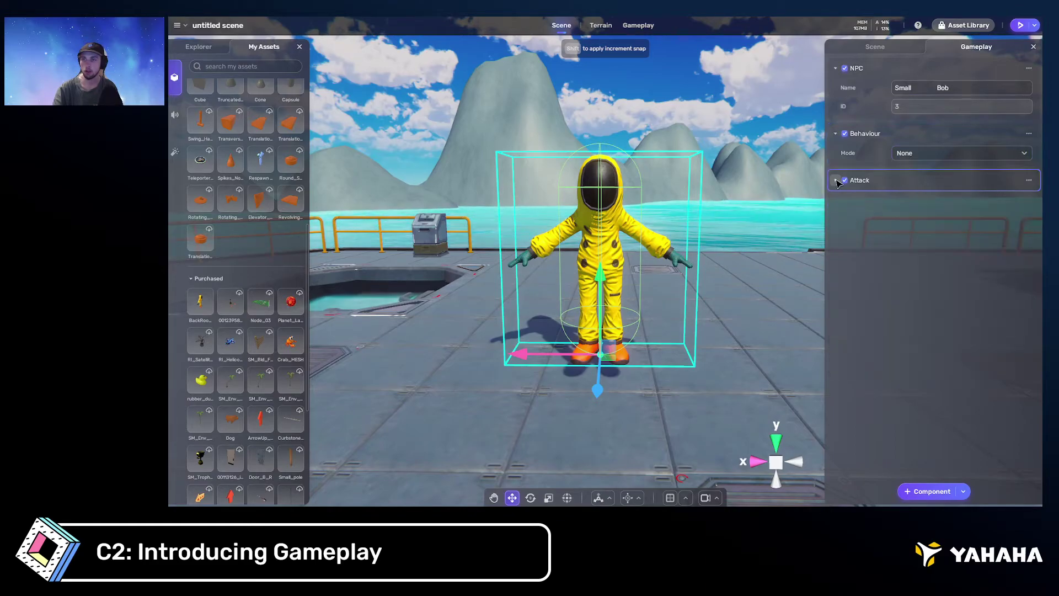
# Set the NPC's behaviour mode to Patrol with an interval of 5 s and a speed of 3 m/s
pyautogui.click(927, 150)
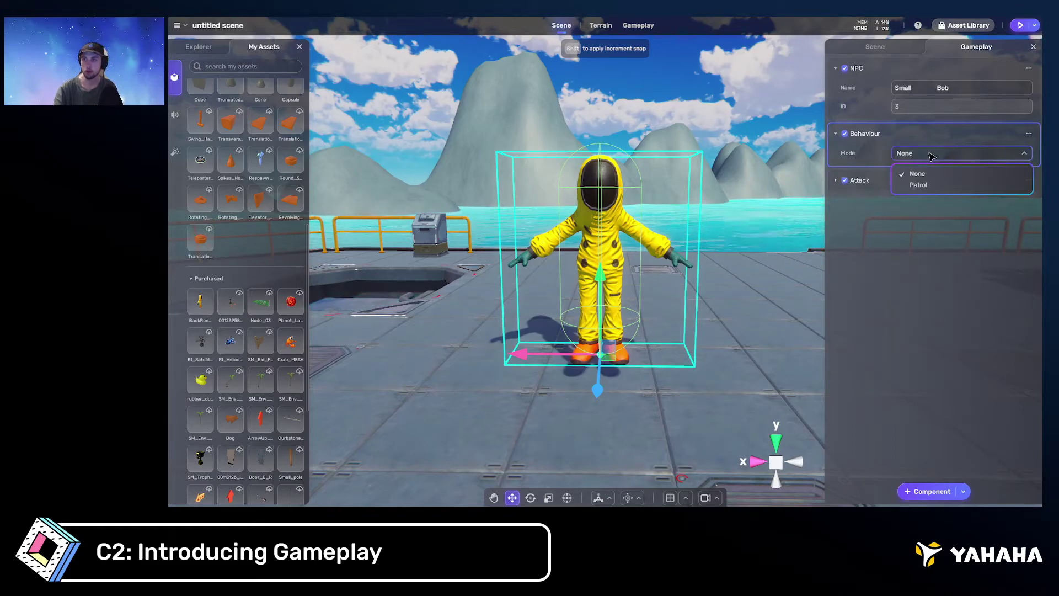
pyautogui.click(943, 190)
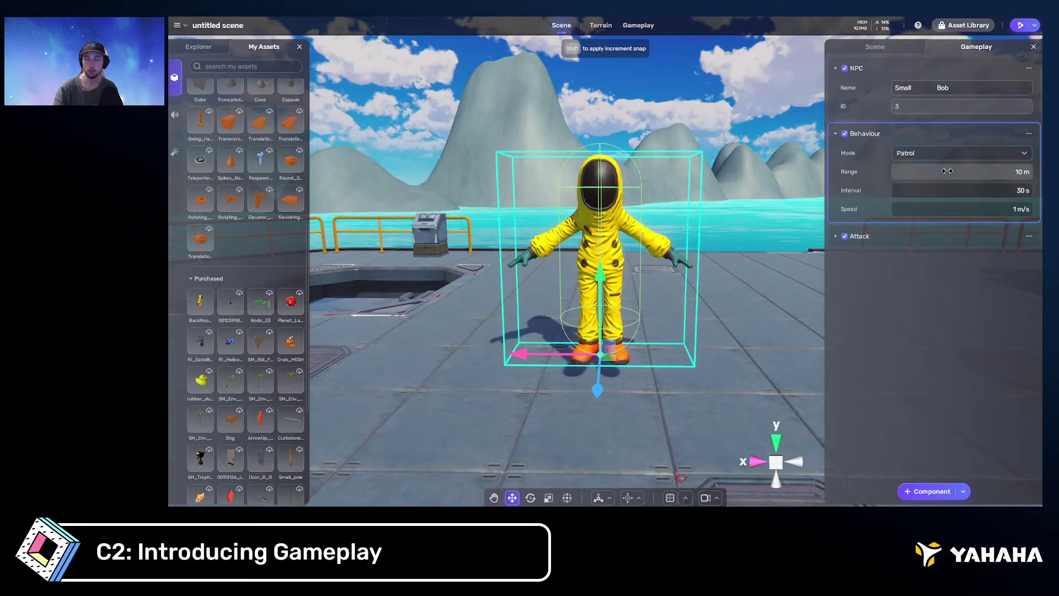
pyautogui.moveTo(689, 309); pyautogui.dragTo(477, 233, button='middle')
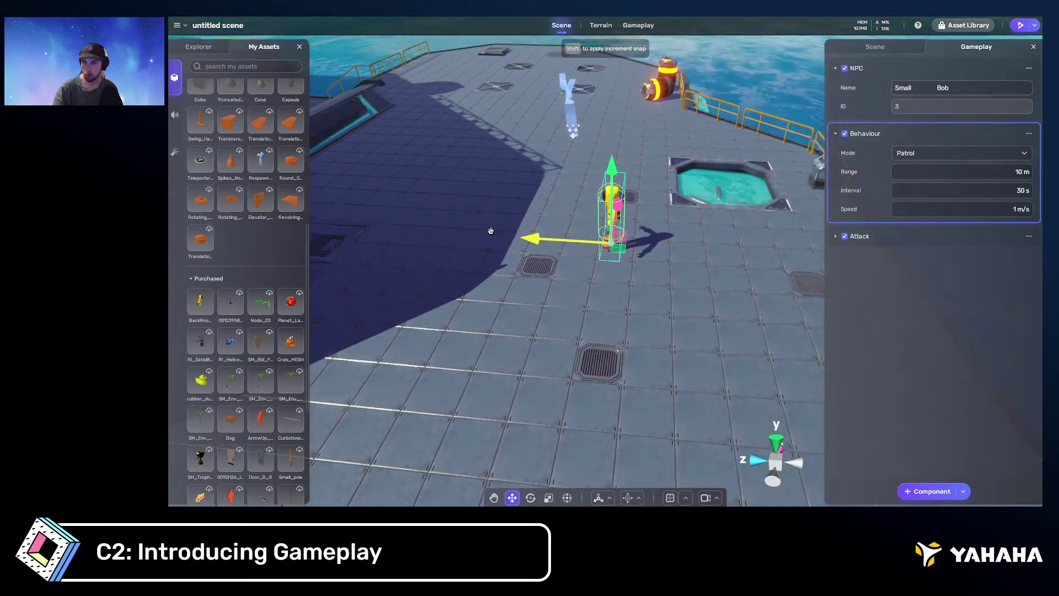
pyautogui.moveTo(804, 246); pyautogui.dragTo(695, 210, button='middle')
pyautogui.click(993, 191)
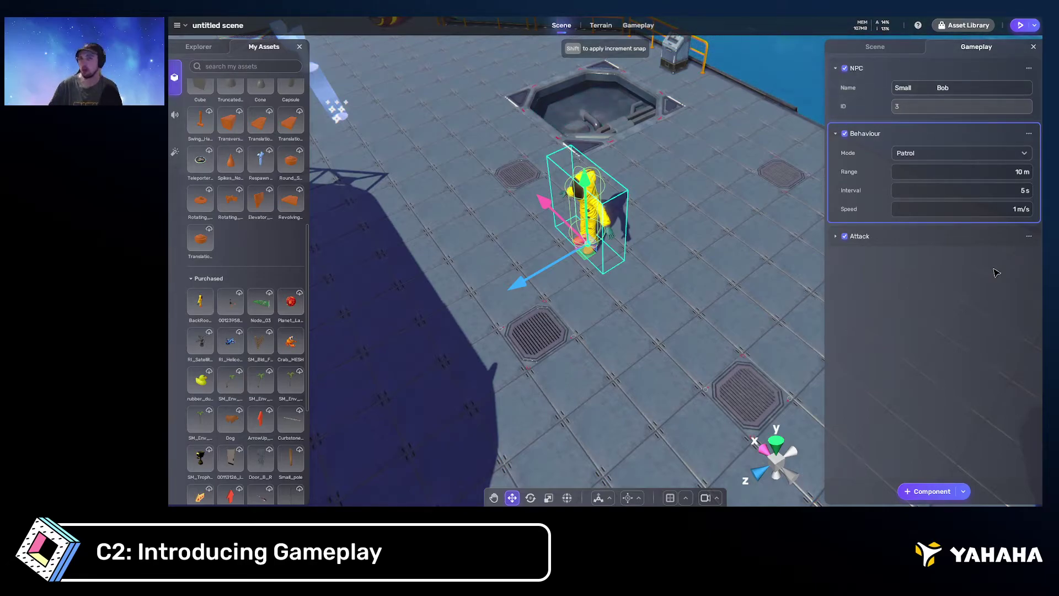
pyautogui.click(1025, 209)
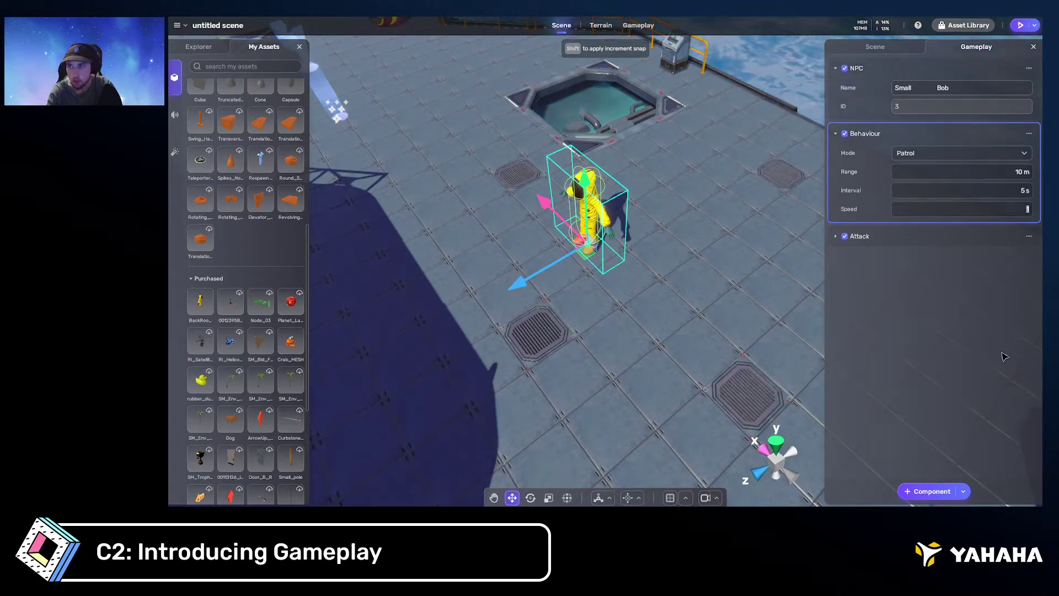
pyautogui.write('3')
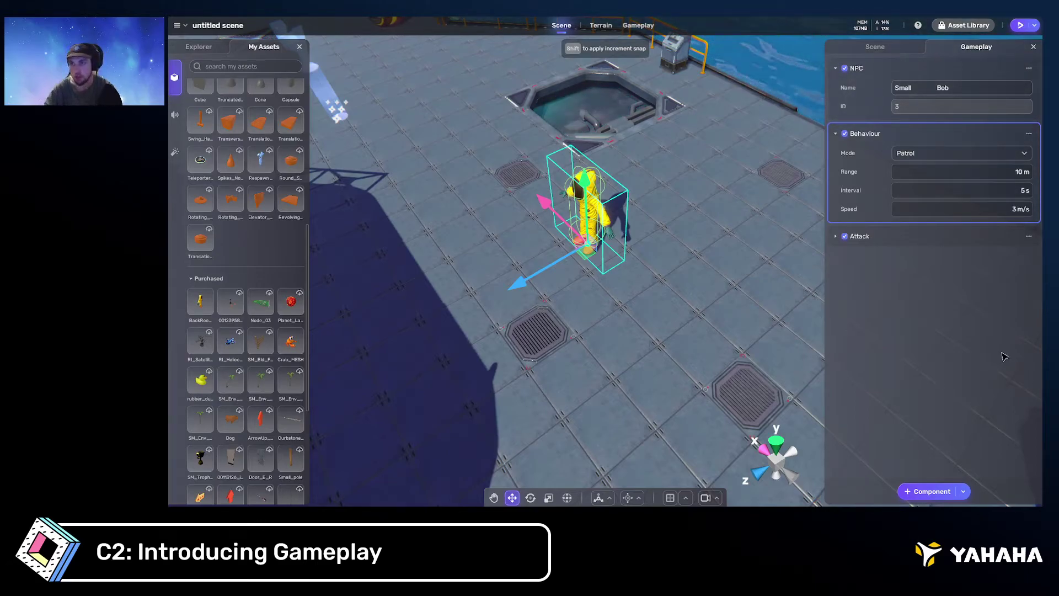
# Disable the Attack component and playtest the scene to check the NPC's patrol, and exit play mode
pyautogui.click(845, 236)
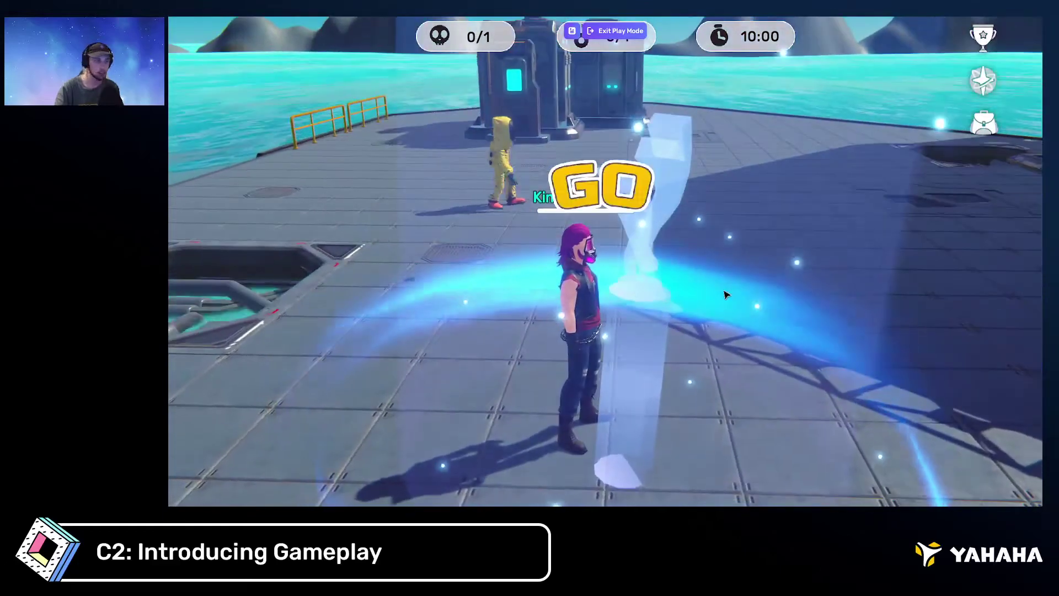
pyautogui.press('w')
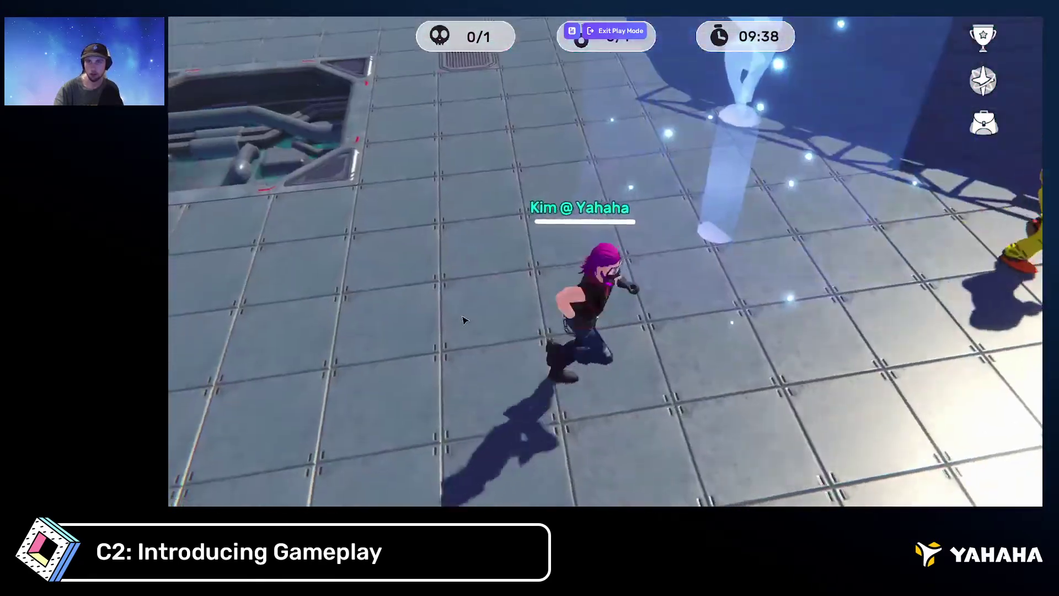
pyautogui.moveTo(462, 317); pyautogui.dragTo(455, 277)
pyautogui.press('d')
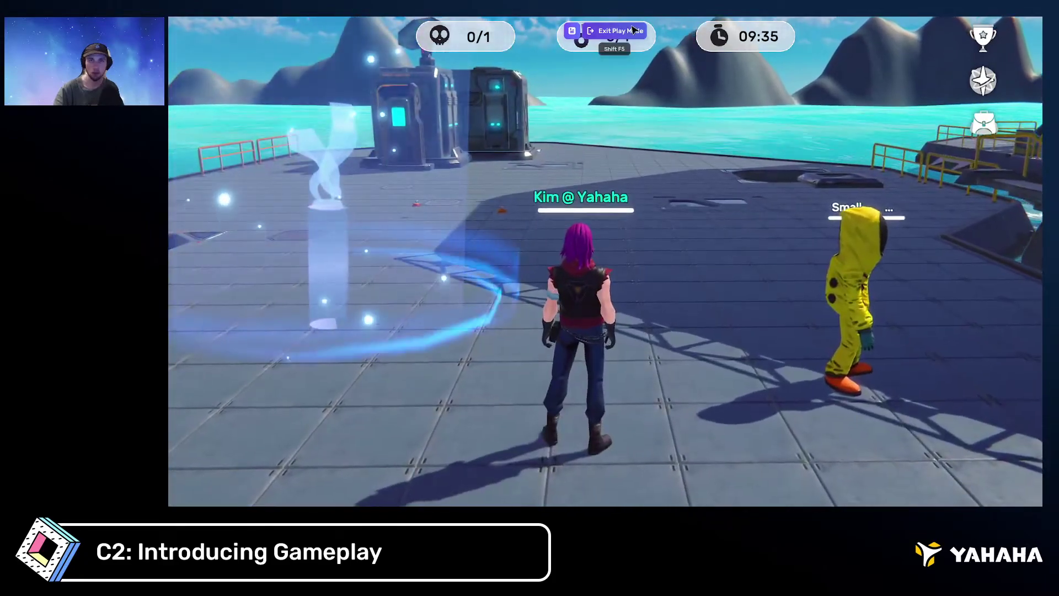
pyautogui.click(618, 30)
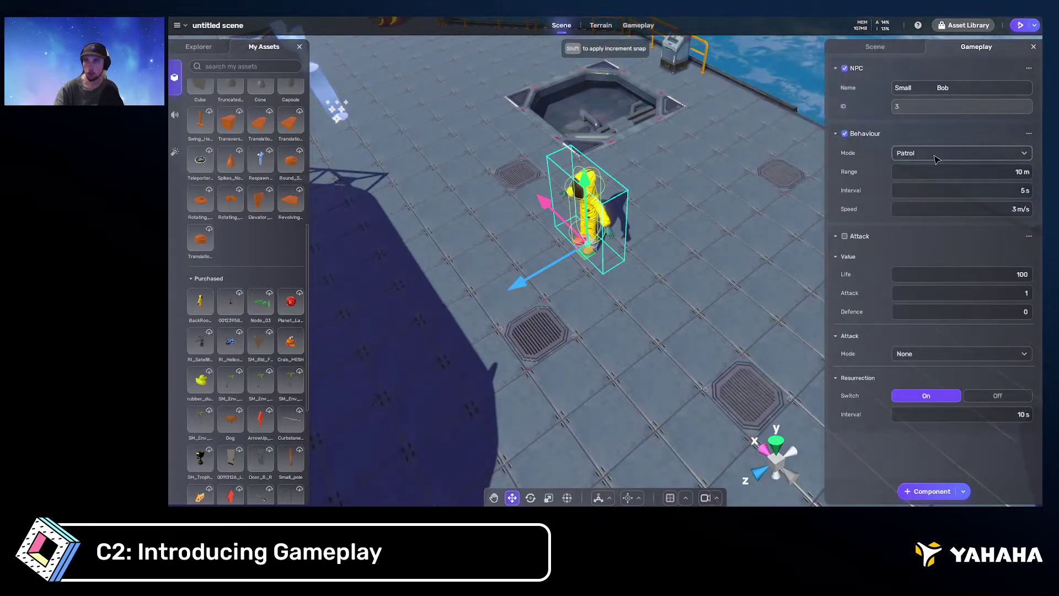
# Remove the extra spaces from the NPC's name so that it reads Small Bob
pyautogui.click(941, 90)
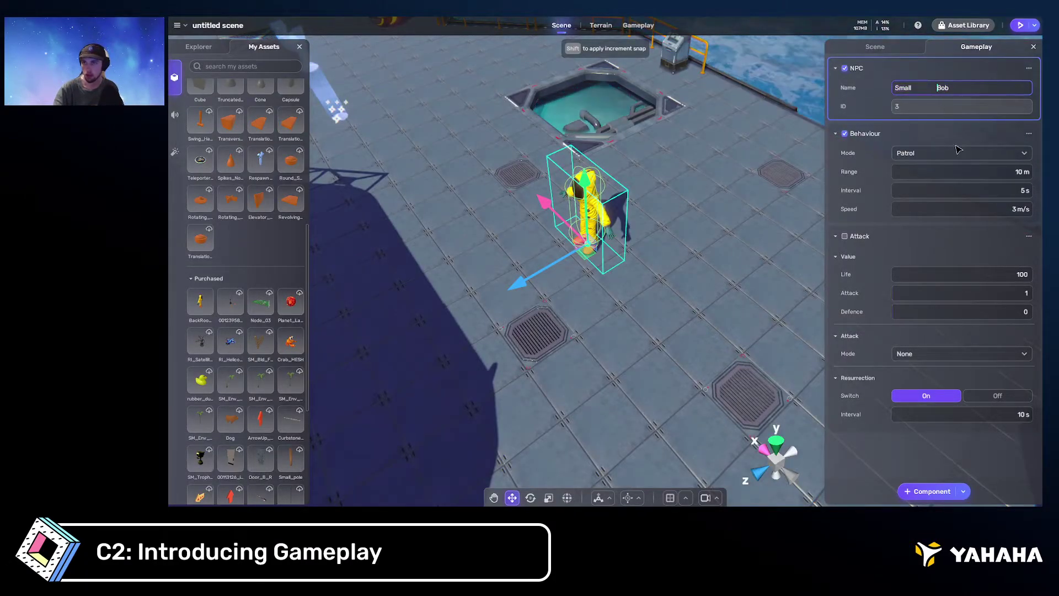
pyautogui.press('BackSpace')
pyautogui.press('BackSpace')
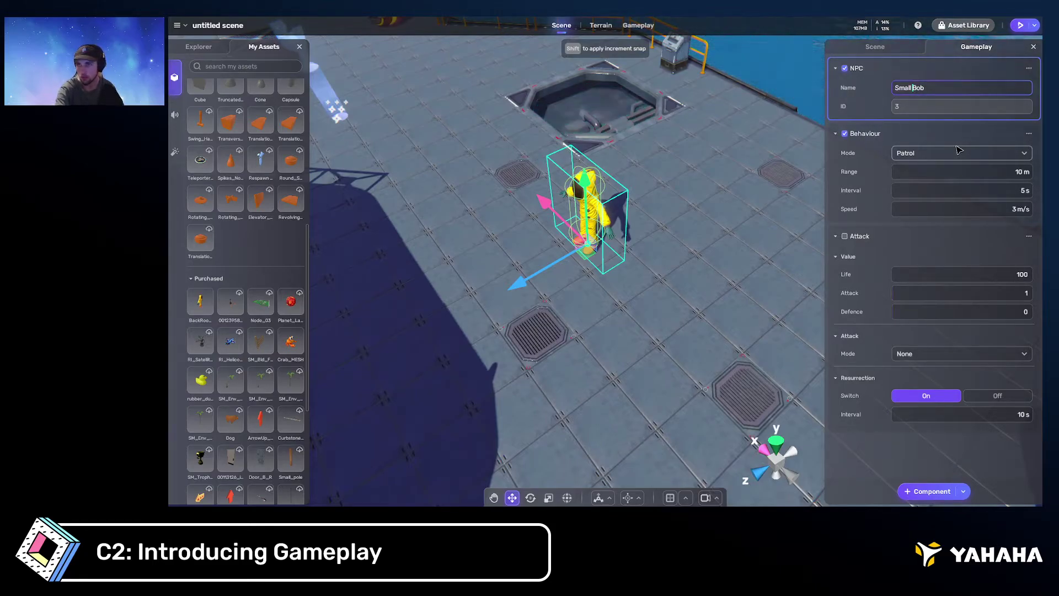
pyautogui.click(959, 128)
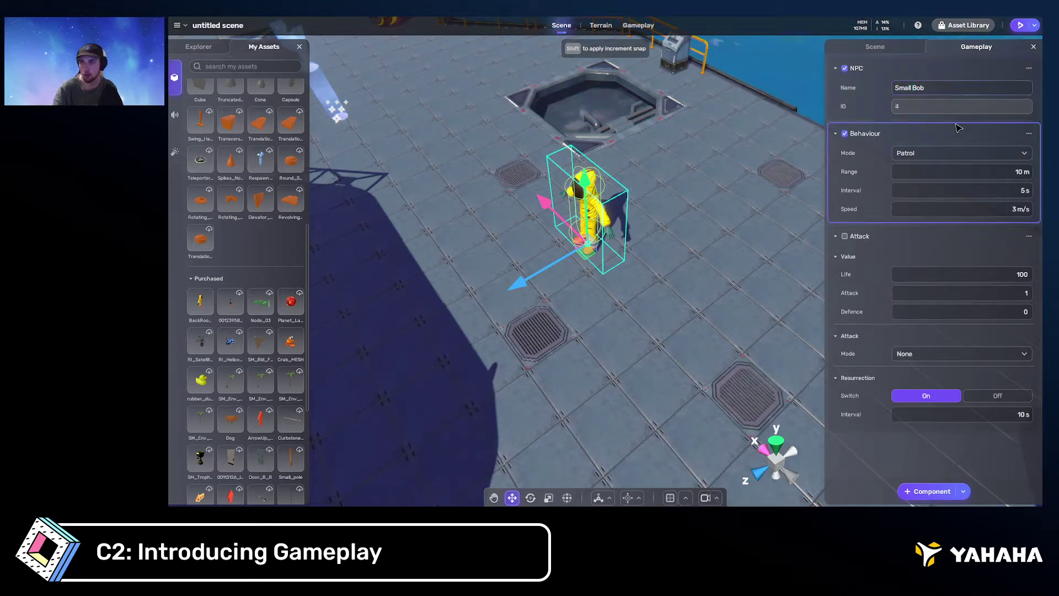
pyautogui.click(836, 134)
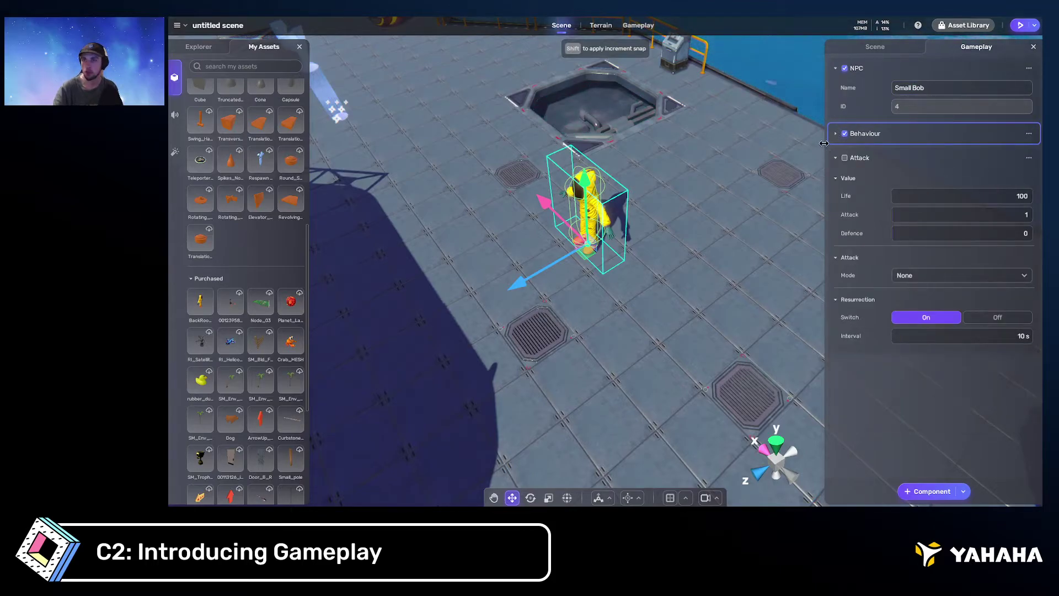
pyautogui.click(837, 135)
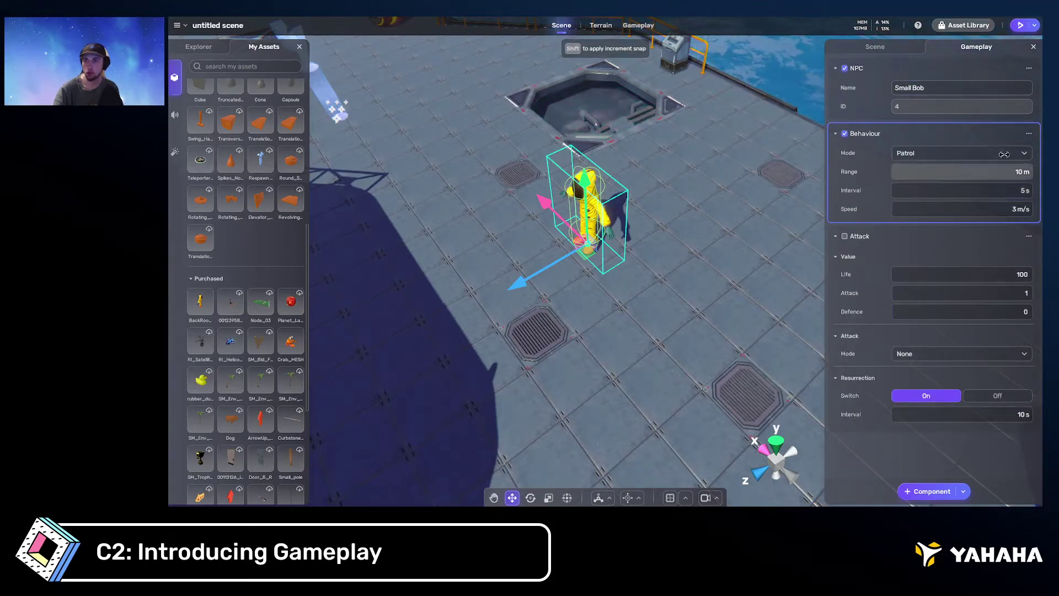
# Enable Small Bob's Attack component and set its Life to 10 and Defence to 1
pyautogui.click(844, 236)
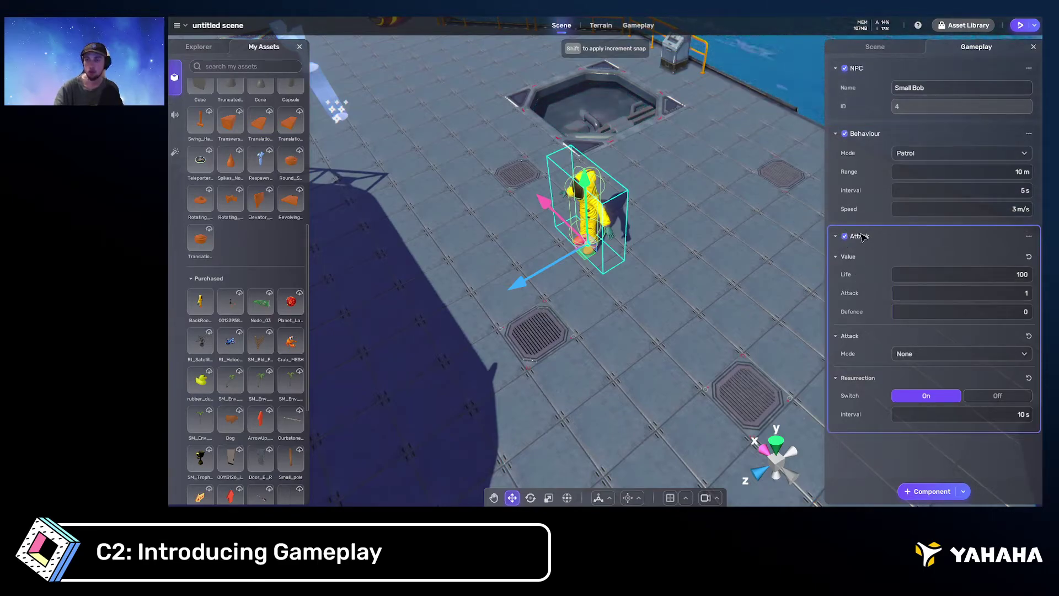
pyautogui.click(954, 275)
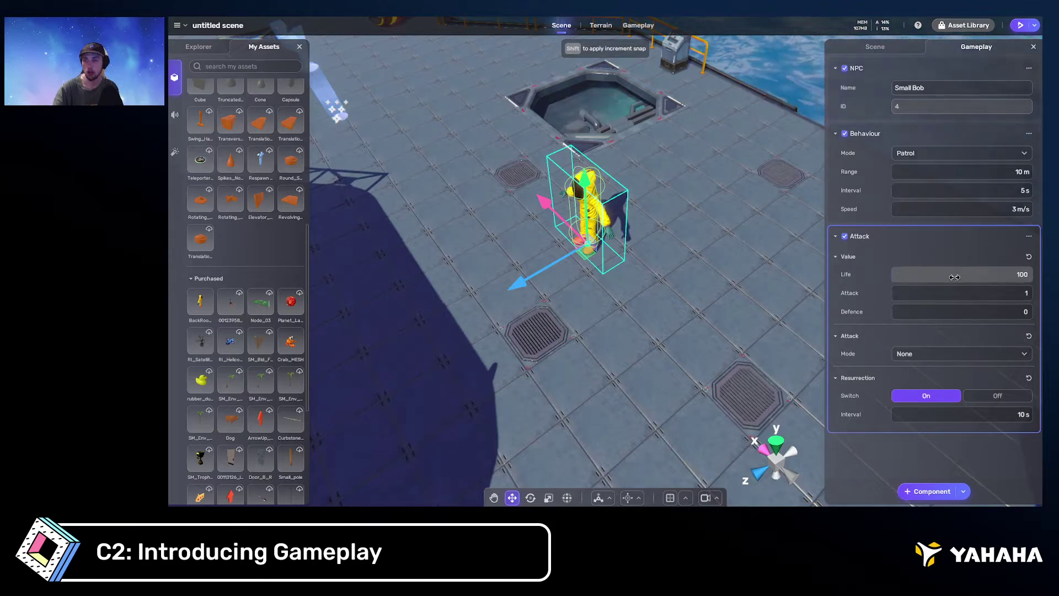
pyautogui.moveTo(1012, 275); pyautogui.dragTo(1024, 275)
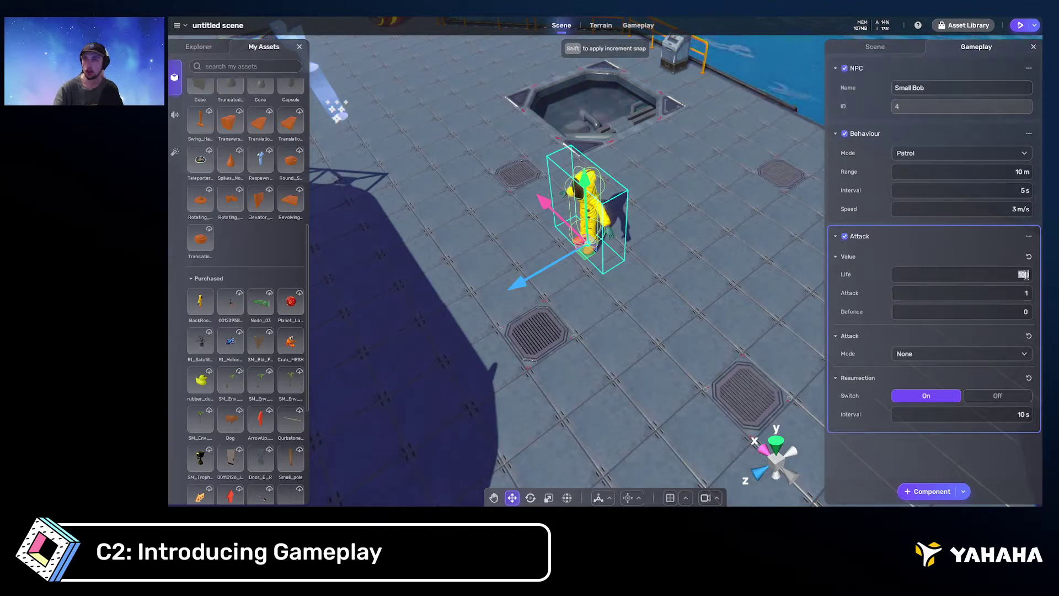
pyautogui.write('10')
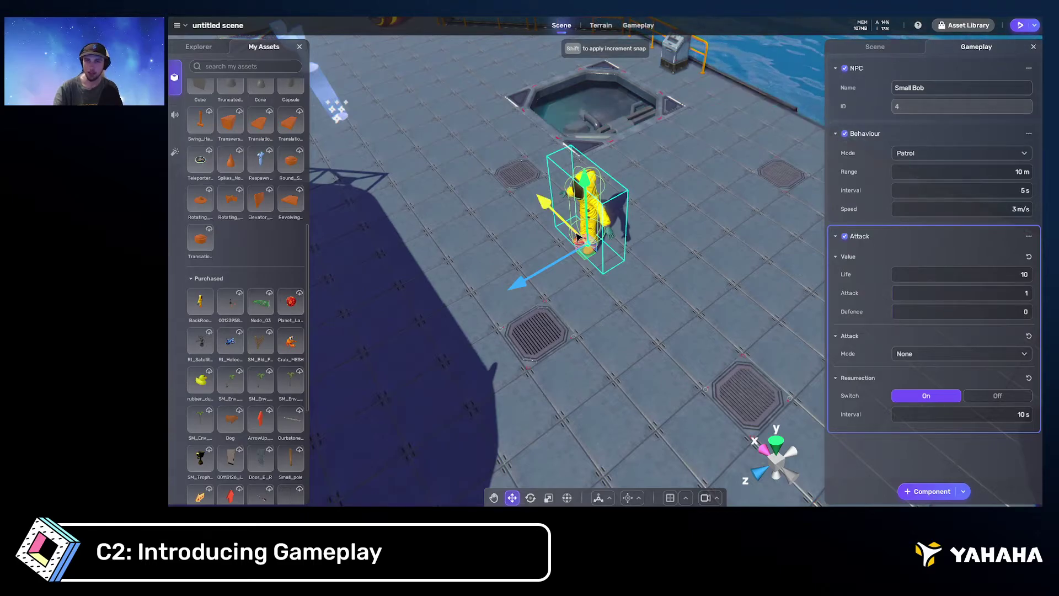
pyautogui.click(1004, 312)
pyautogui.write('1')
pyautogui.press('Return')
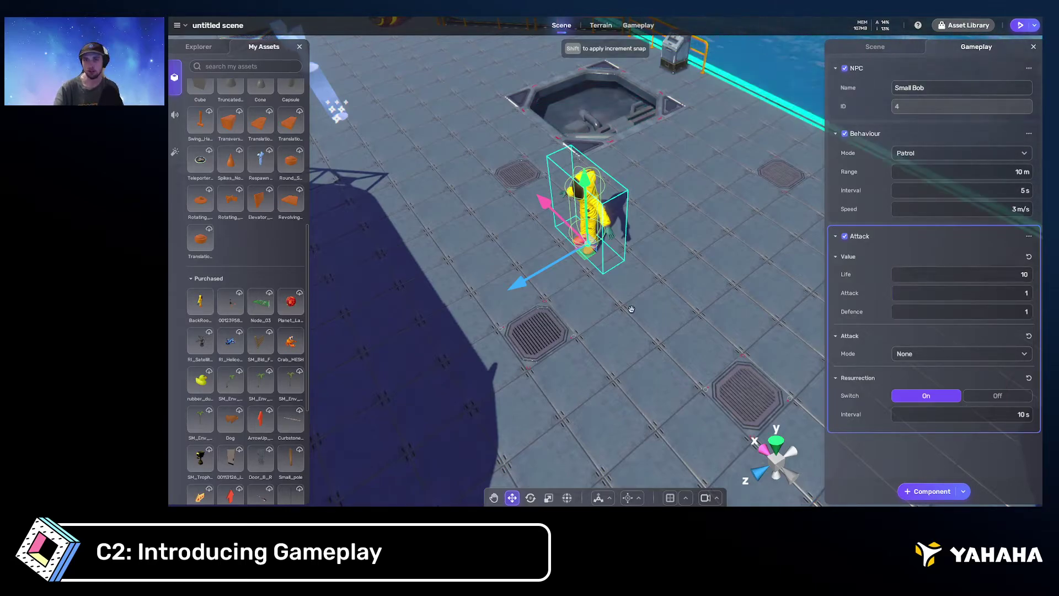
# Examine Small Bob up close from the front in the scene
pyautogui.moveTo(631, 308); pyautogui.dragTo(752, 293, button='right')
pyautogui.scroll(5, 651, 324)
pyautogui.press('w')
pyautogui.press('a')
pyautogui.press('s')
pyautogui.press('w')
pyautogui.press('s')
pyautogui.press('w')
pyautogui.press('s')
pyautogui.press('w')
pyautogui.press('s')
pyautogui.press('w')
pyautogui.press('w')
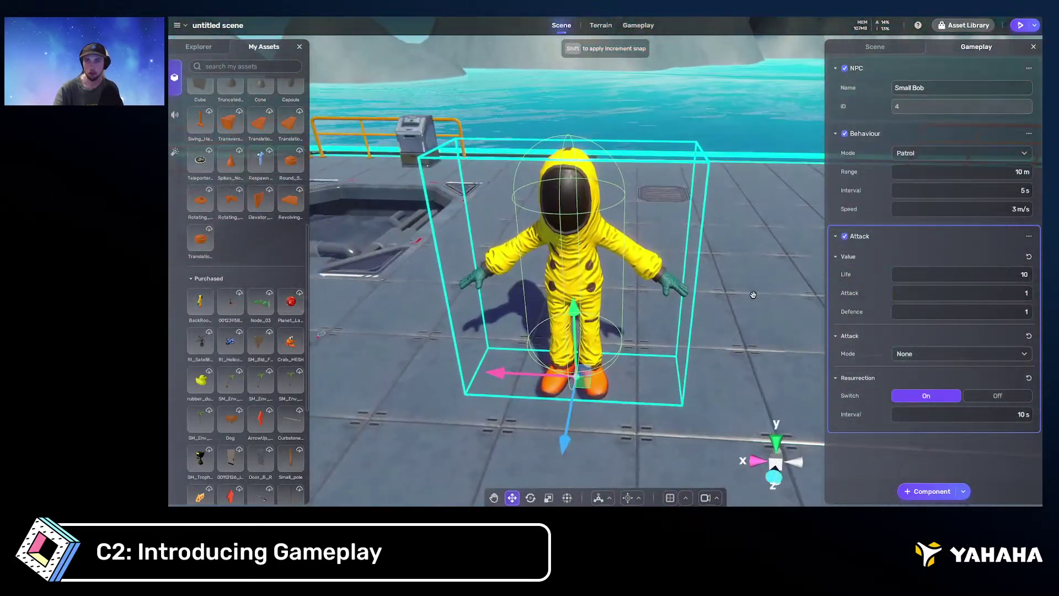
# Set Small Bob's attack mode to Fight back with an alert range of 10 m
pyautogui.click(940, 356)
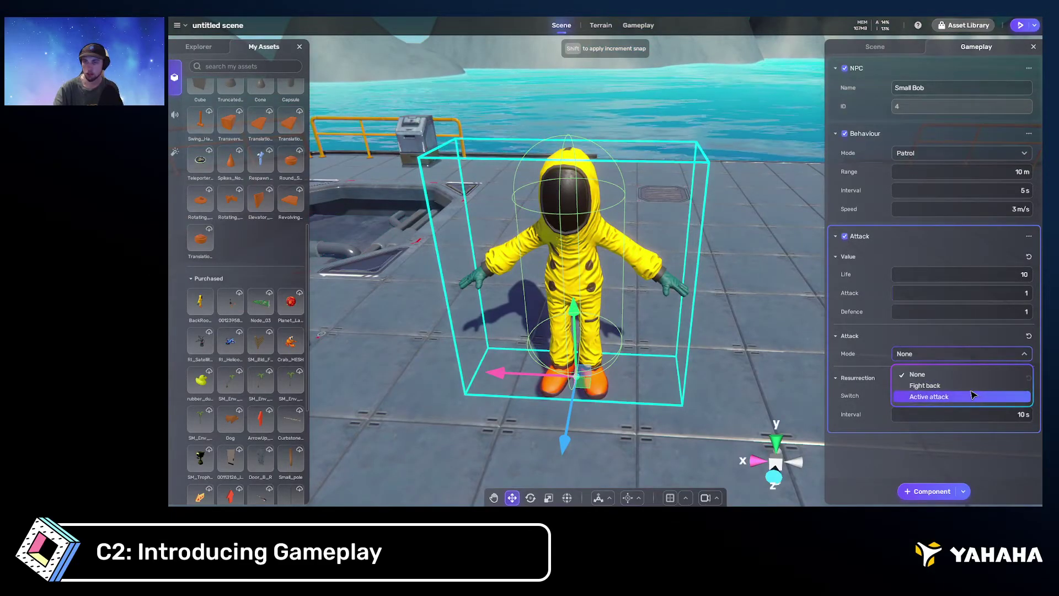
pyautogui.click(943, 388)
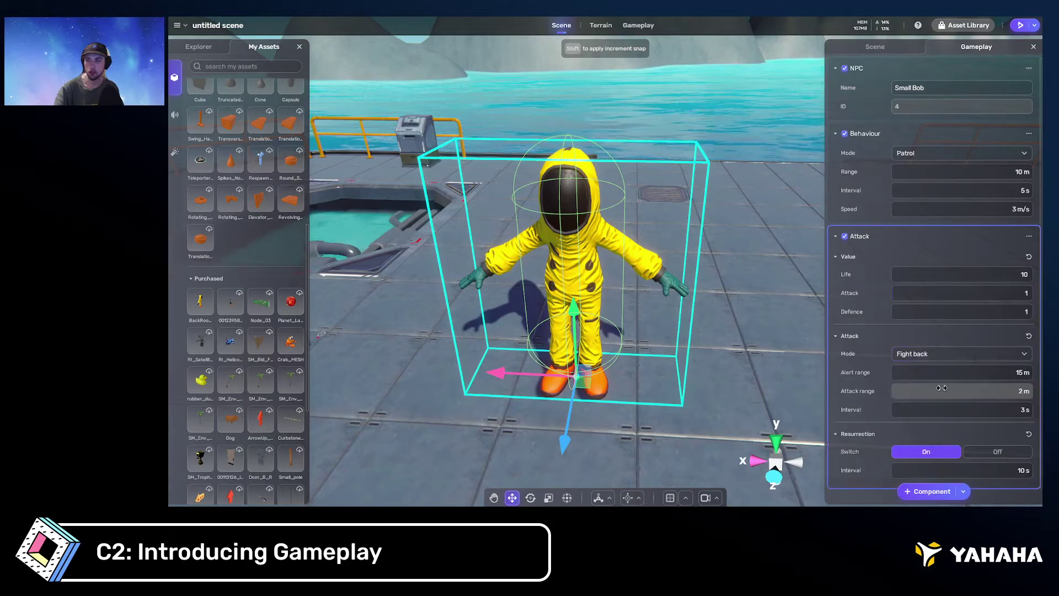
pyautogui.click(974, 360)
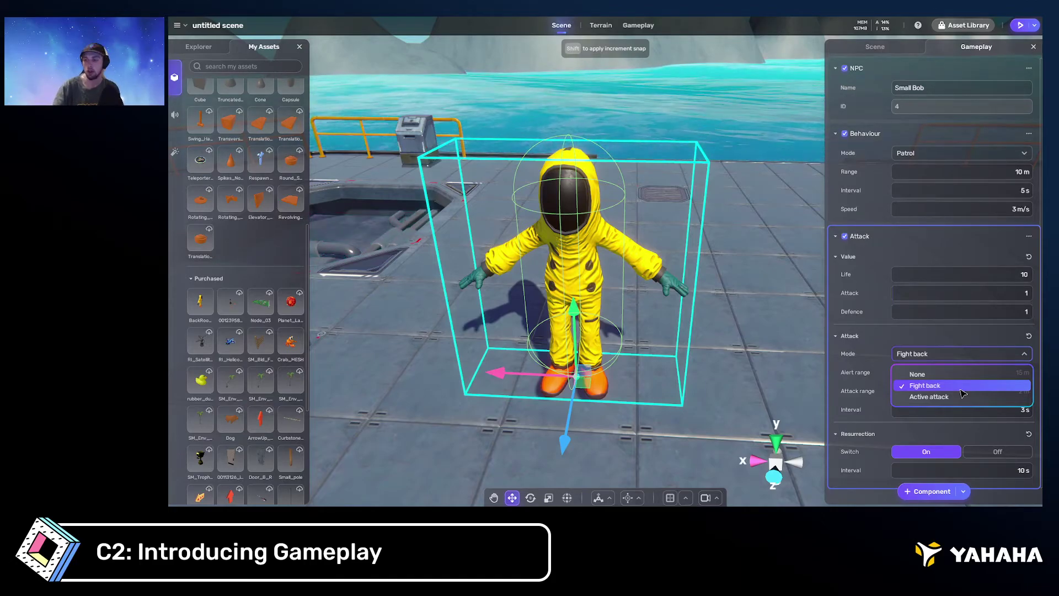
pyautogui.click(961, 388)
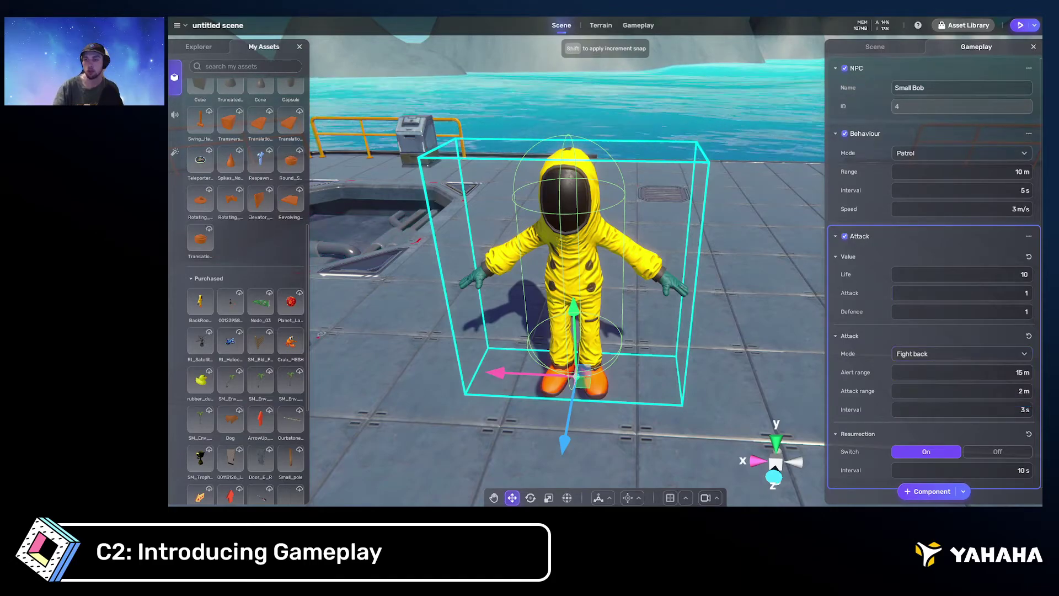
pyautogui.click(963, 373)
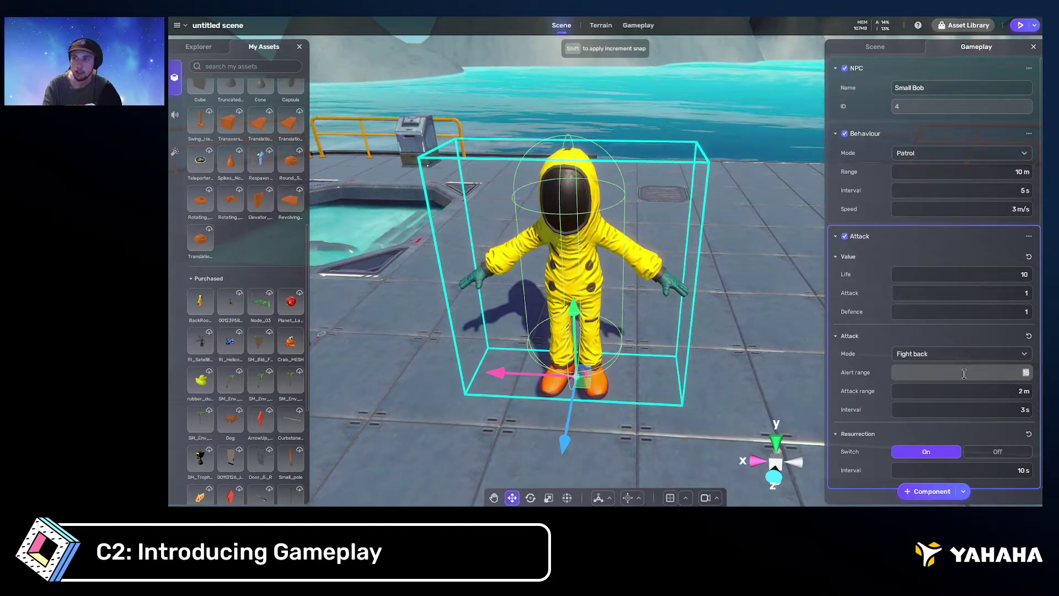
pyautogui.write('1')
pyautogui.press('Return')
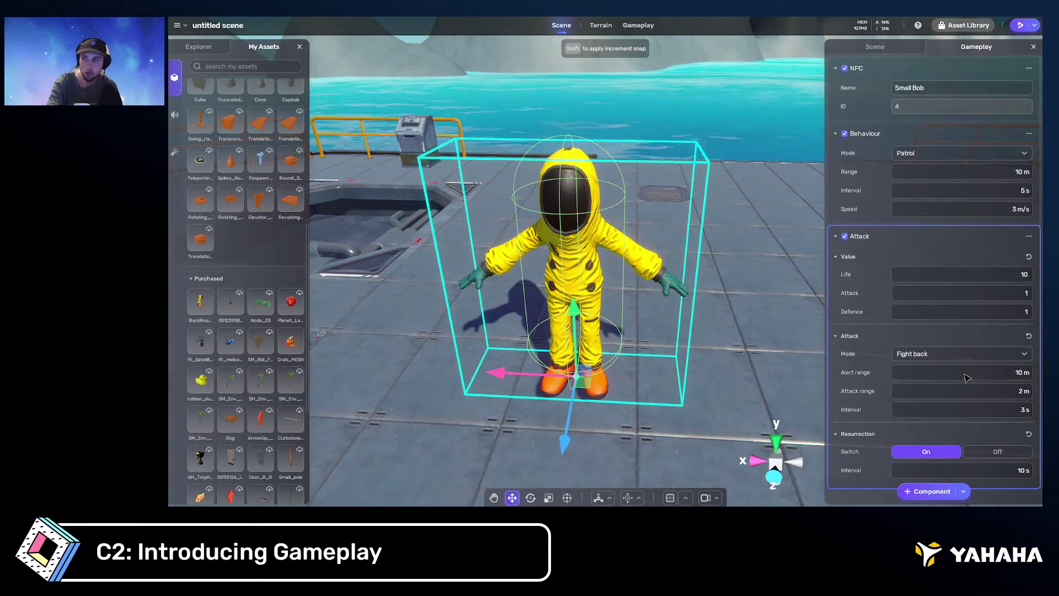
# Review Small Bob's attack range, attack mode options, attack interval and Resurrection settings
pyautogui.click(954, 391)
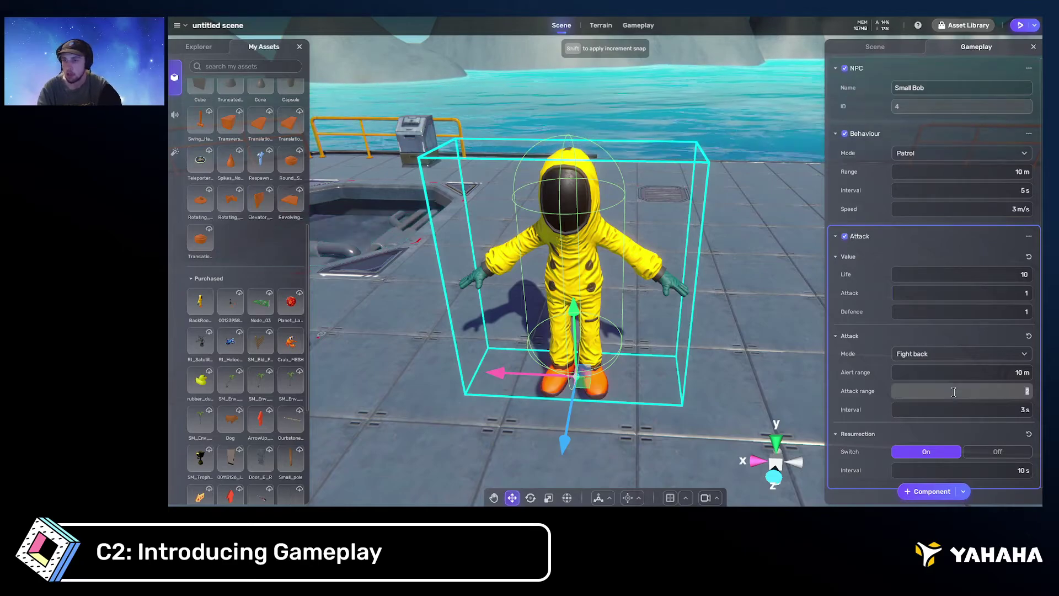
pyautogui.press('Return')
pyautogui.click(882, 434)
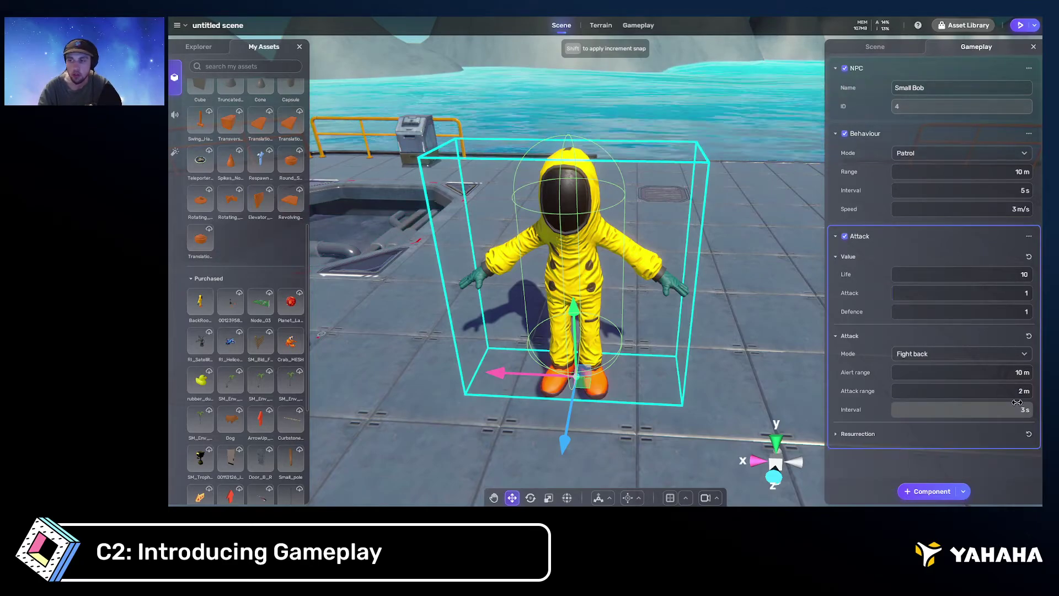
pyautogui.click(884, 433)
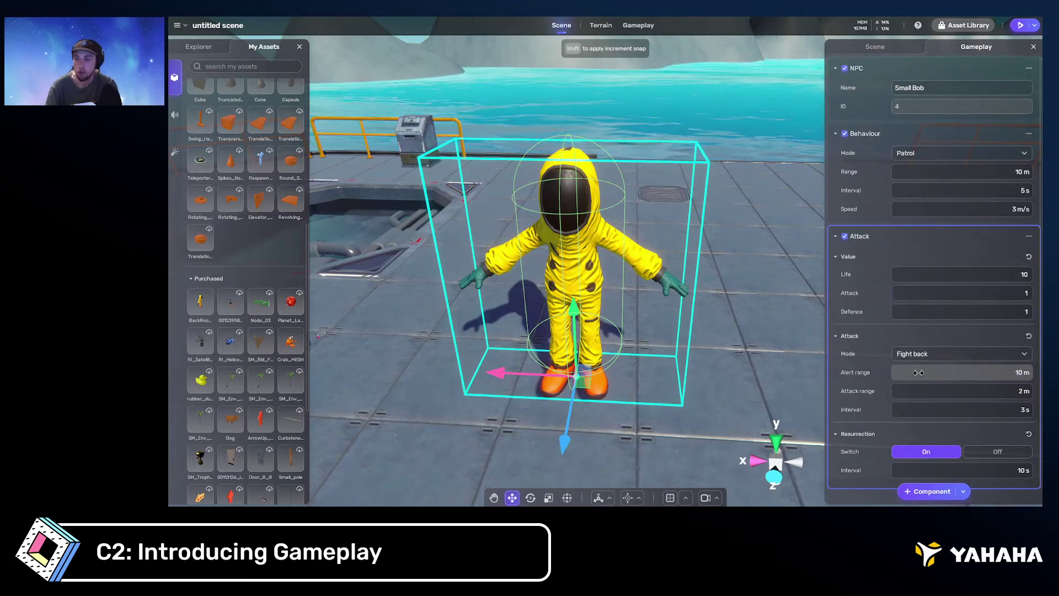
pyautogui.click(957, 353)
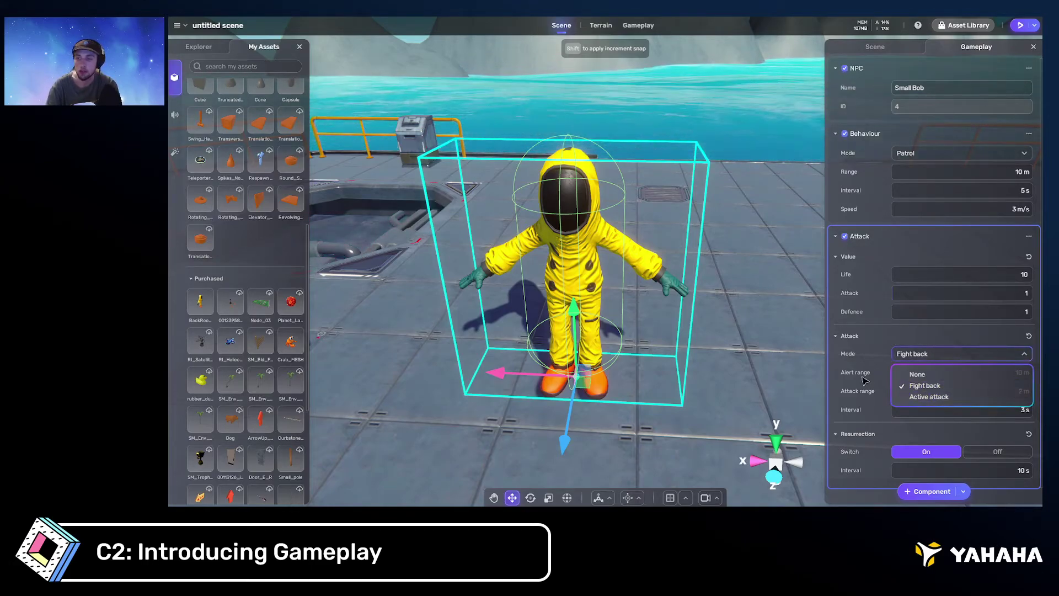
pyautogui.click(959, 384)
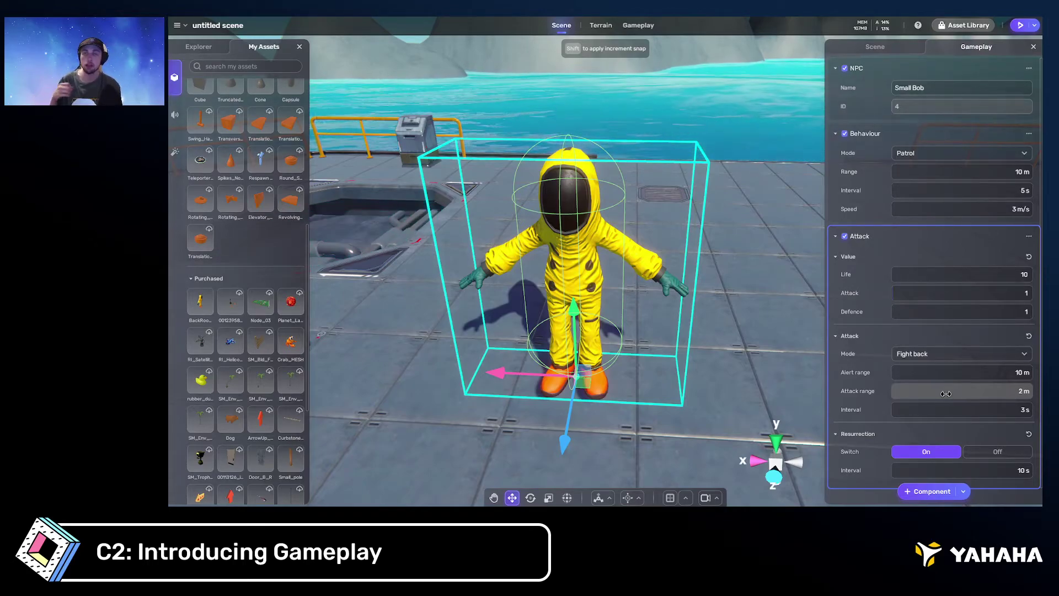
pyautogui.click(983, 408)
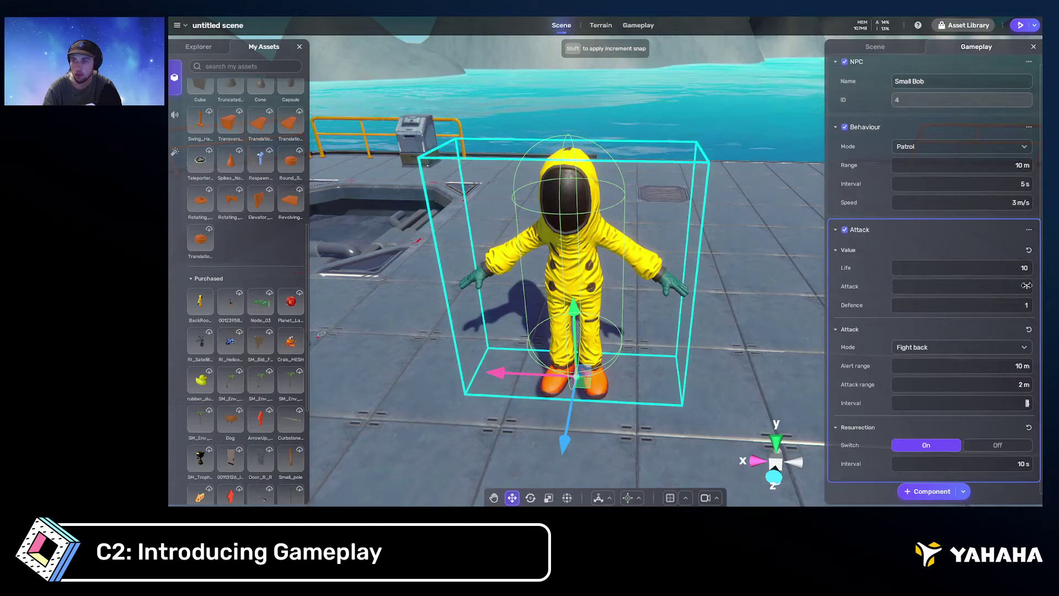
pyautogui.scroll(1, 1014, 426)
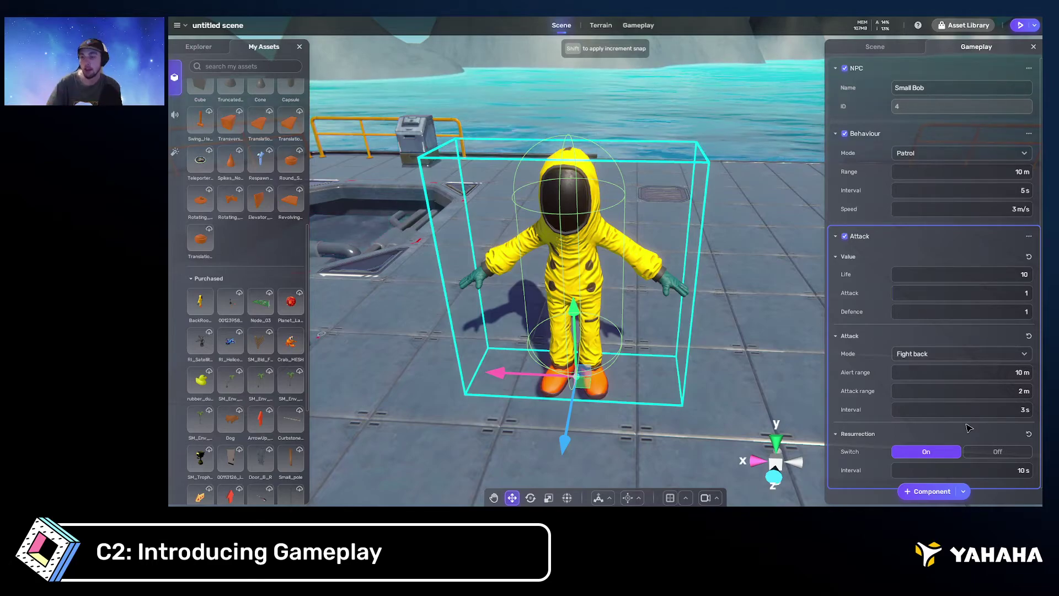
# Set Small Bob's resurrection interval to 5 s and start a playtest of the scene
pyautogui.scroll(-1, 969, 427)
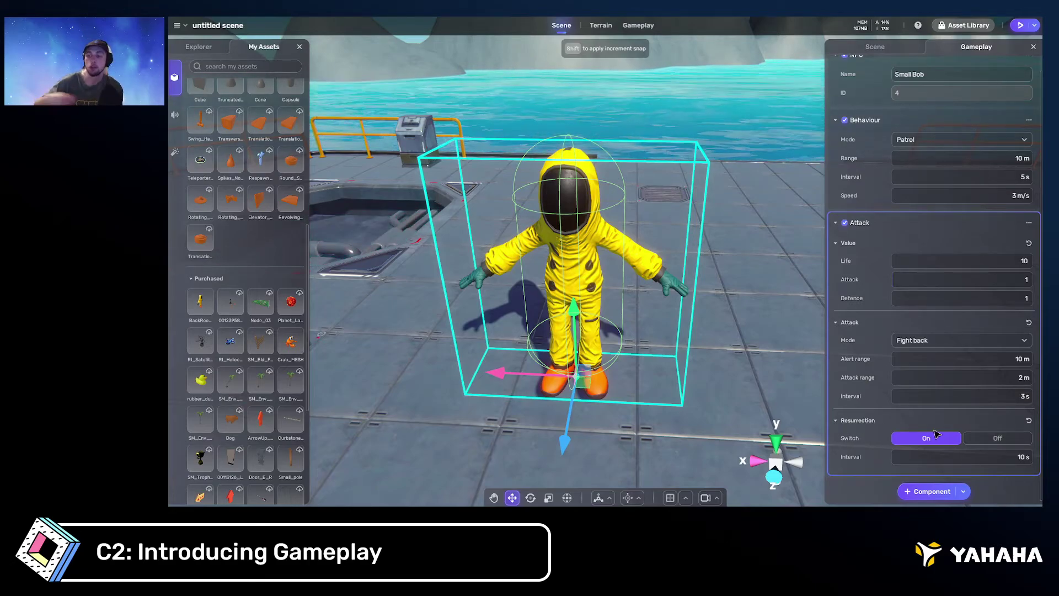
pyautogui.click(1022, 457)
pyautogui.write('3')
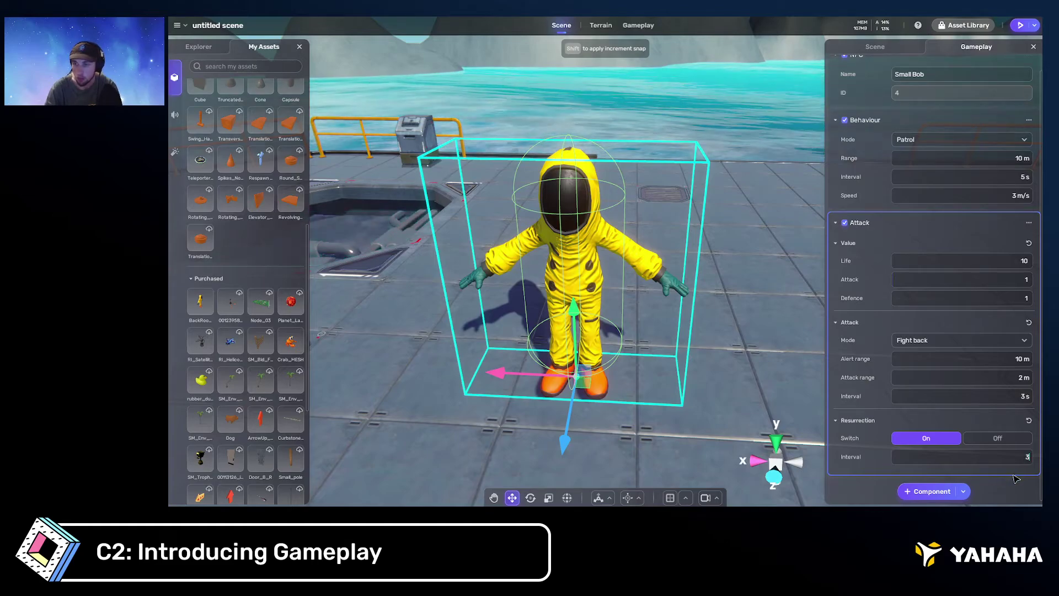
pyautogui.press('BackSpace')
pyautogui.write('5')
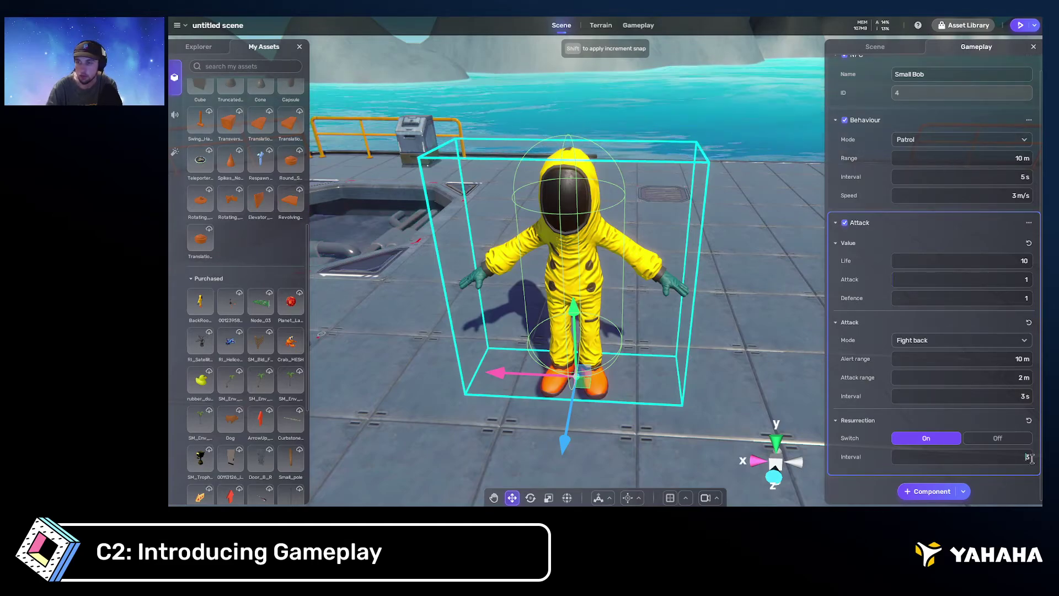
pyautogui.click(1018, 490)
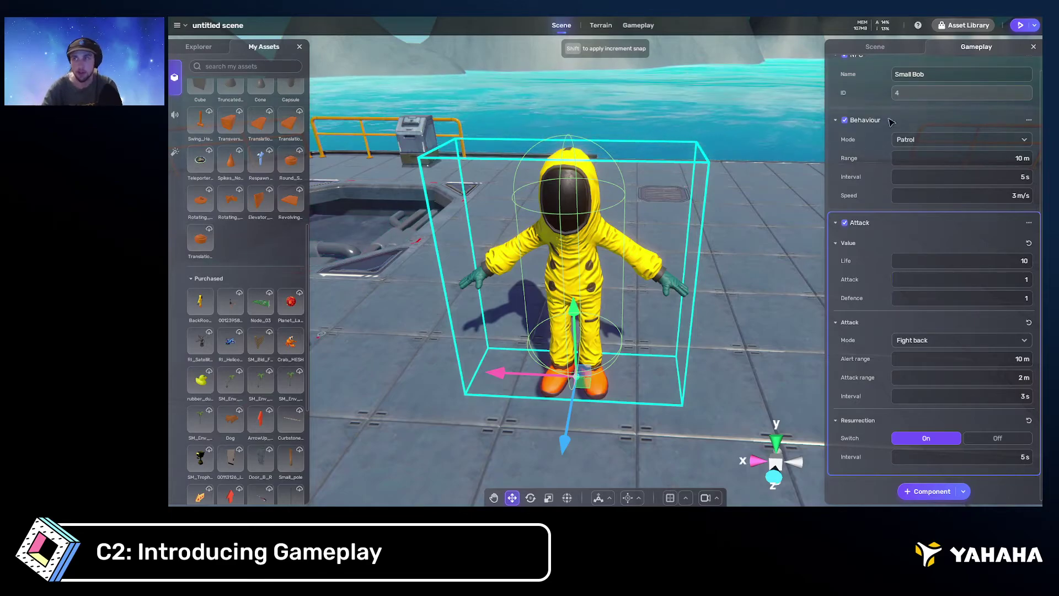
pyautogui.click(1020, 25)
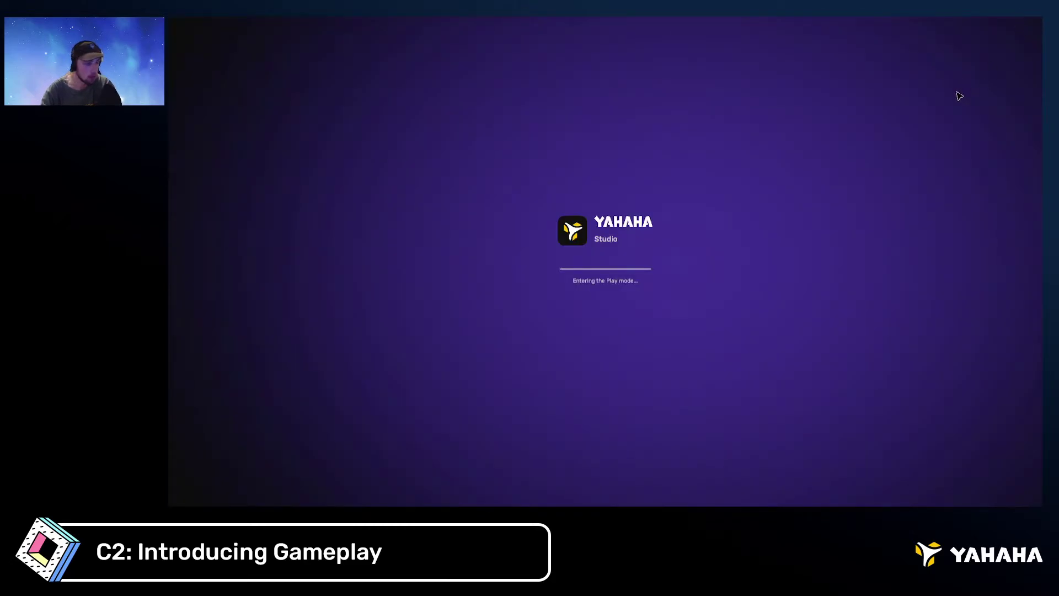
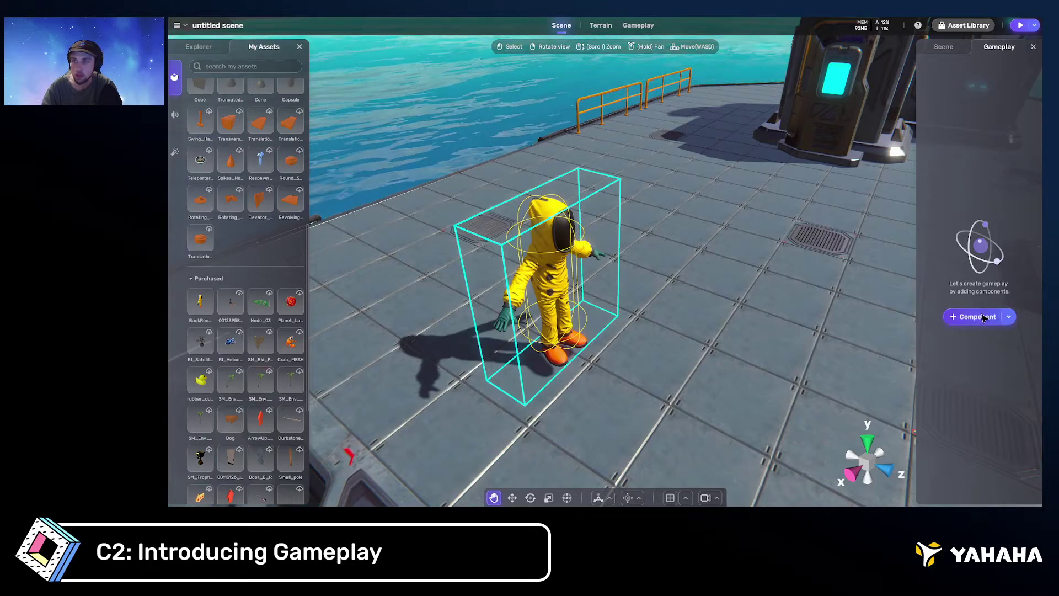
# Add a Monster component named Small Bob to the yellow character and set its behaviour to Patrol, interval 5 s, speed 3 m/s
pyautogui.click(982, 319)
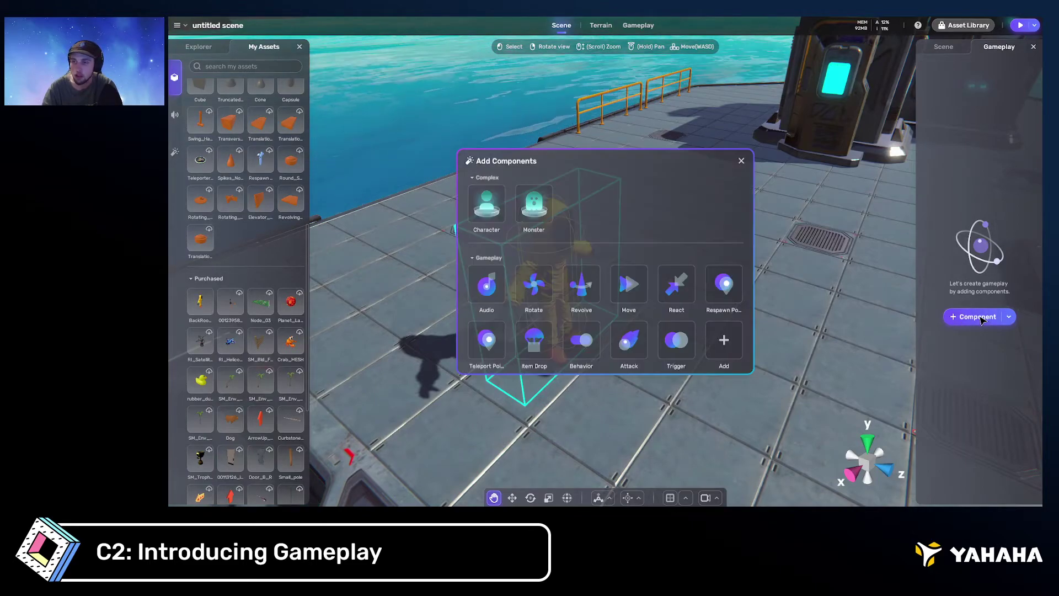
pyautogui.click(535, 206)
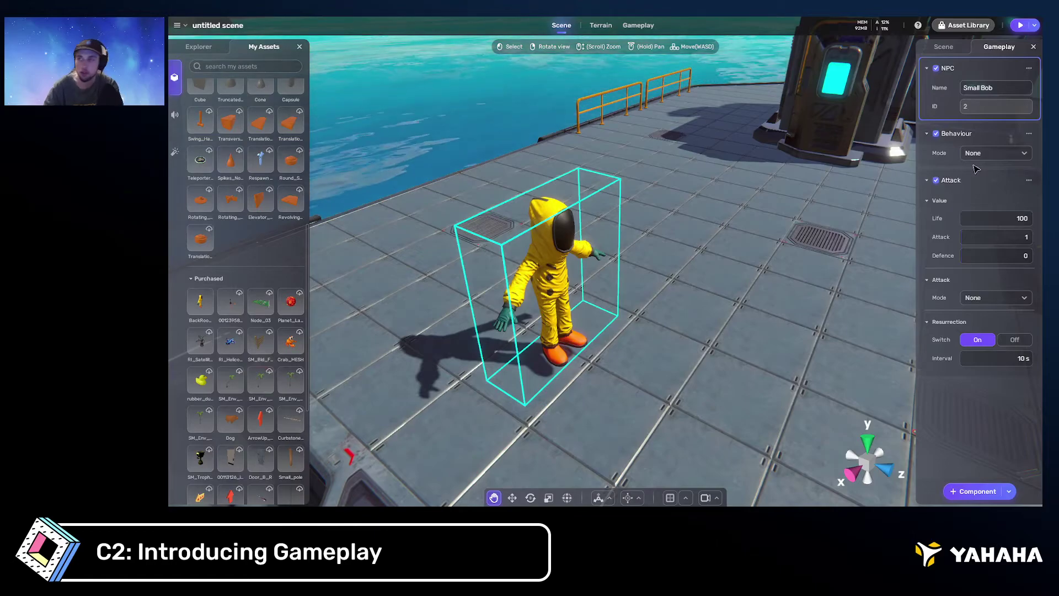
pyautogui.click(992, 153)
pyautogui.click(1001, 172)
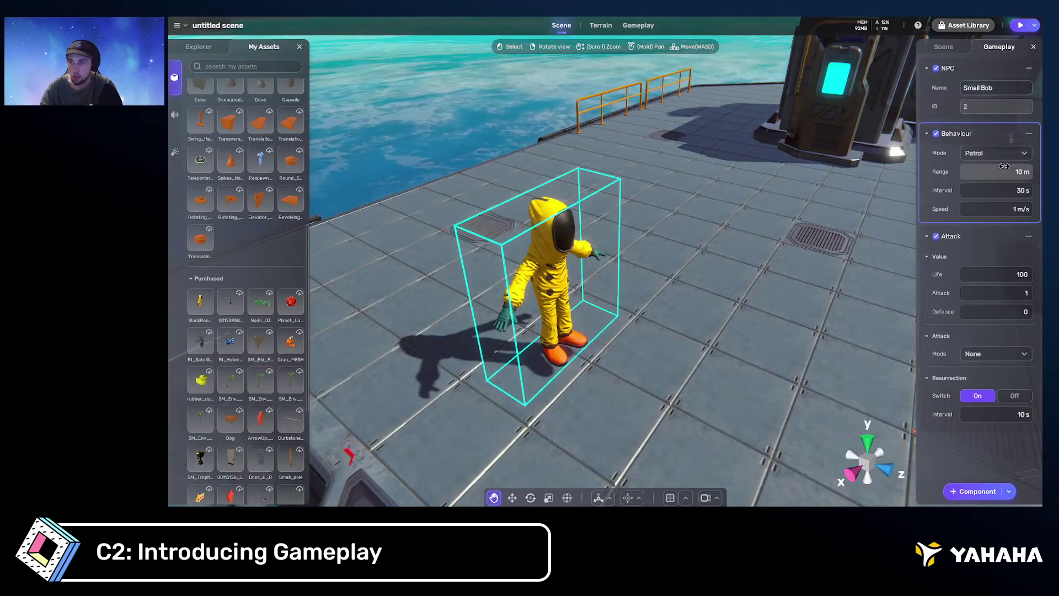
pyautogui.click(1005, 191)
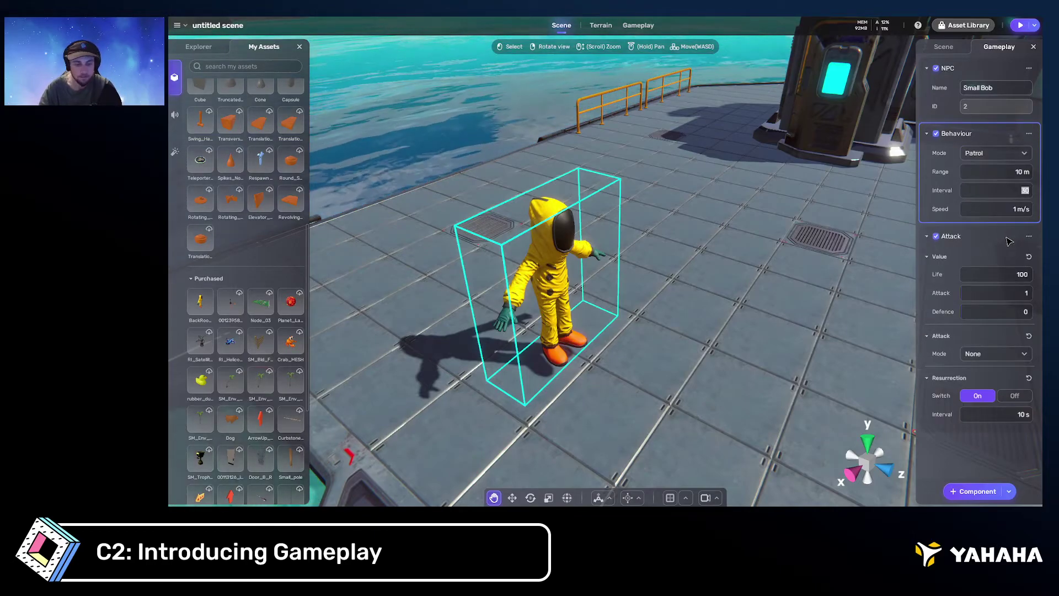
pyautogui.write('5')
pyautogui.press('Tab')
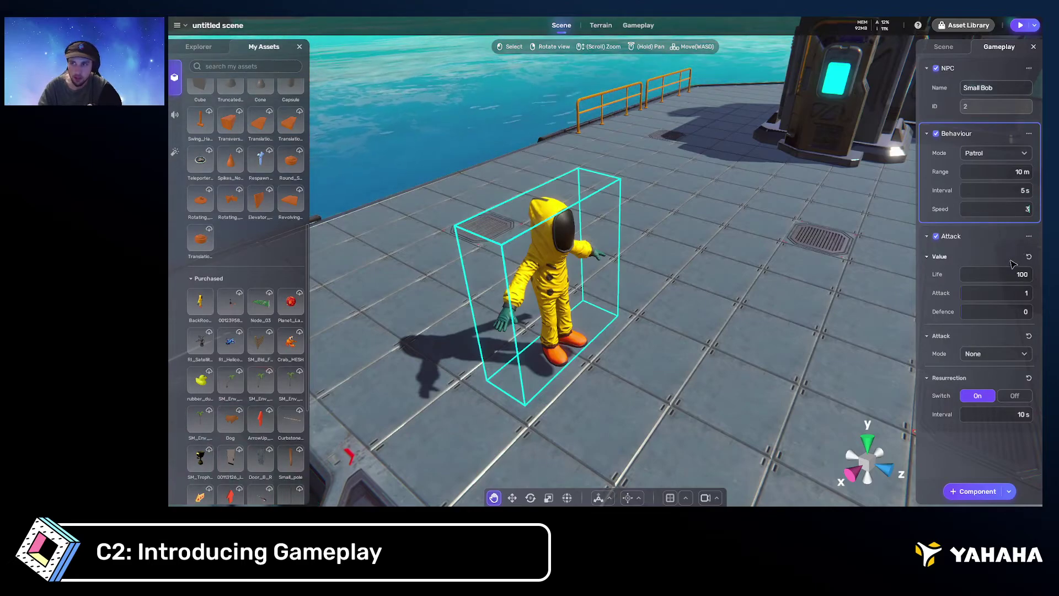
# Set Small Bob's Life to 10 and Defence to 1, and set the attack mode to Fight back
pyautogui.click(1001, 274)
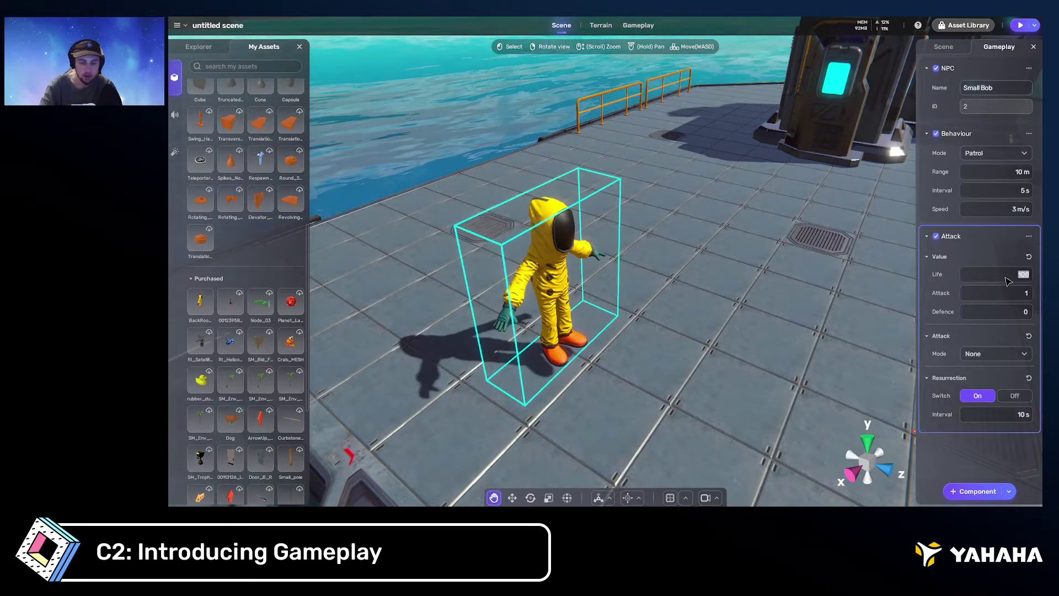
pyautogui.write('10')
pyautogui.press('Tab')
pyautogui.press('Tab')
pyautogui.write('1')
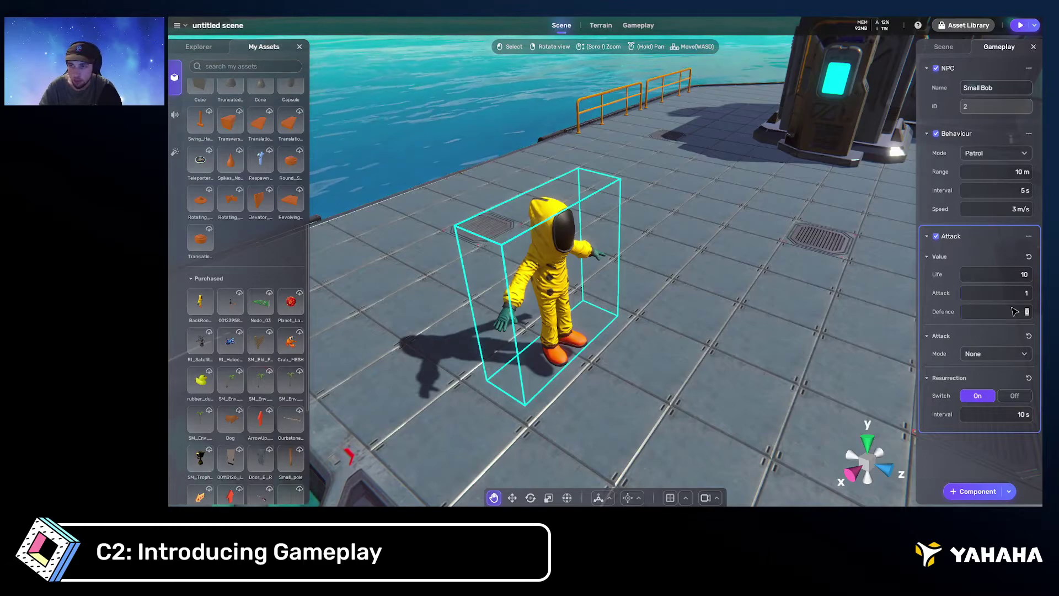
pyautogui.click(1009, 355)
pyautogui.click(993, 385)
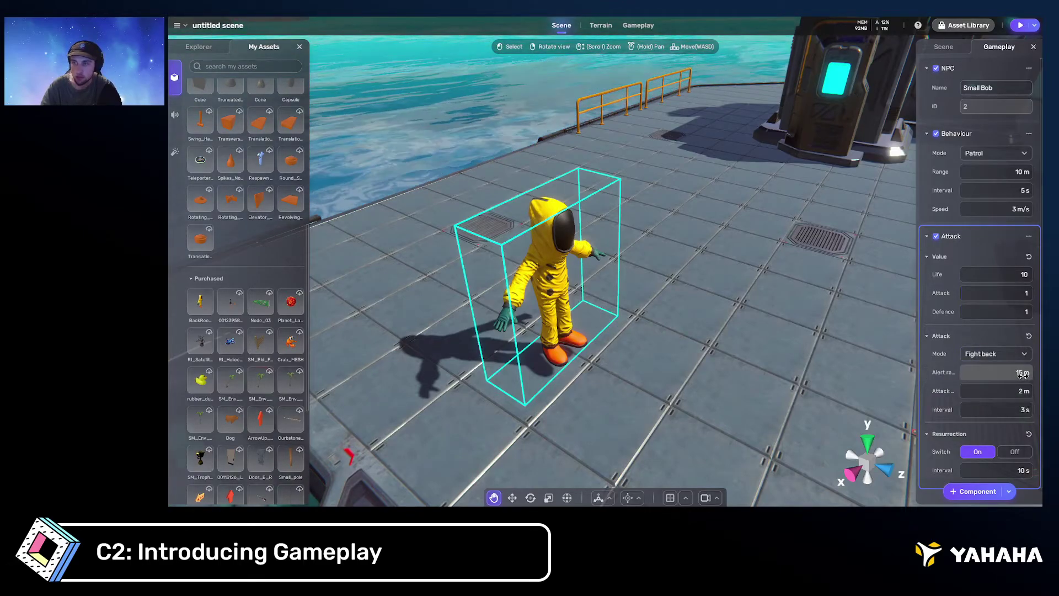
pyautogui.click(1020, 414)
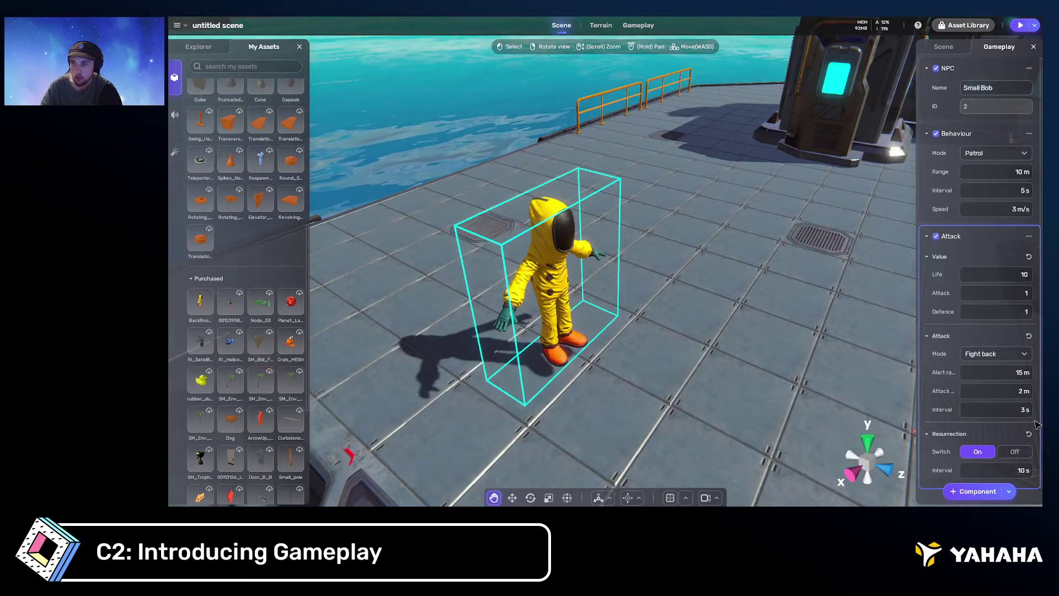
# Set Small Bob's resurrection interval to 3 s
pyautogui.scroll(-1, 1004, 391)
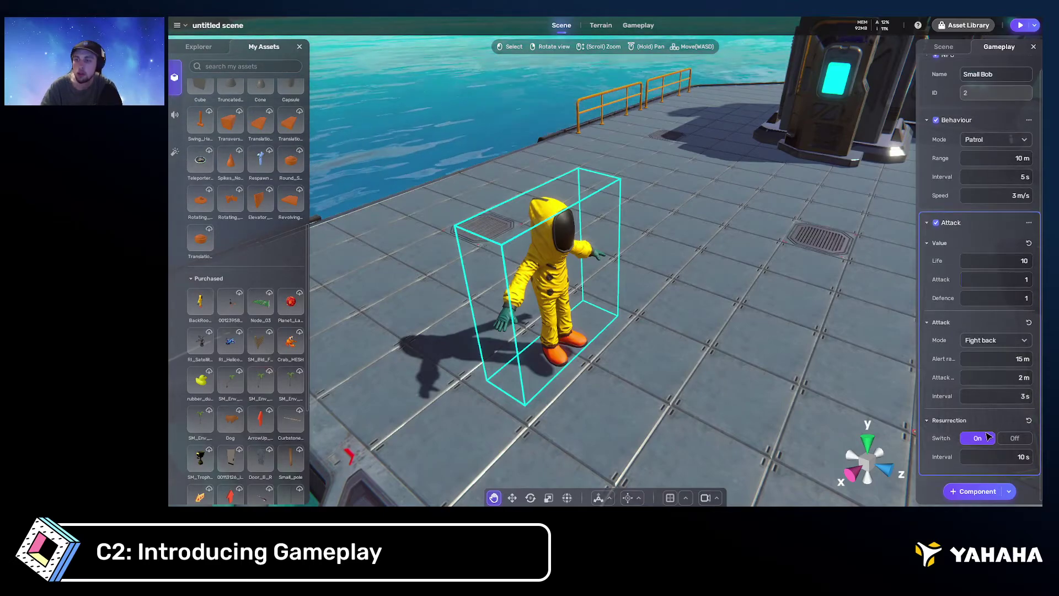
pyautogui.click(1021, 457)
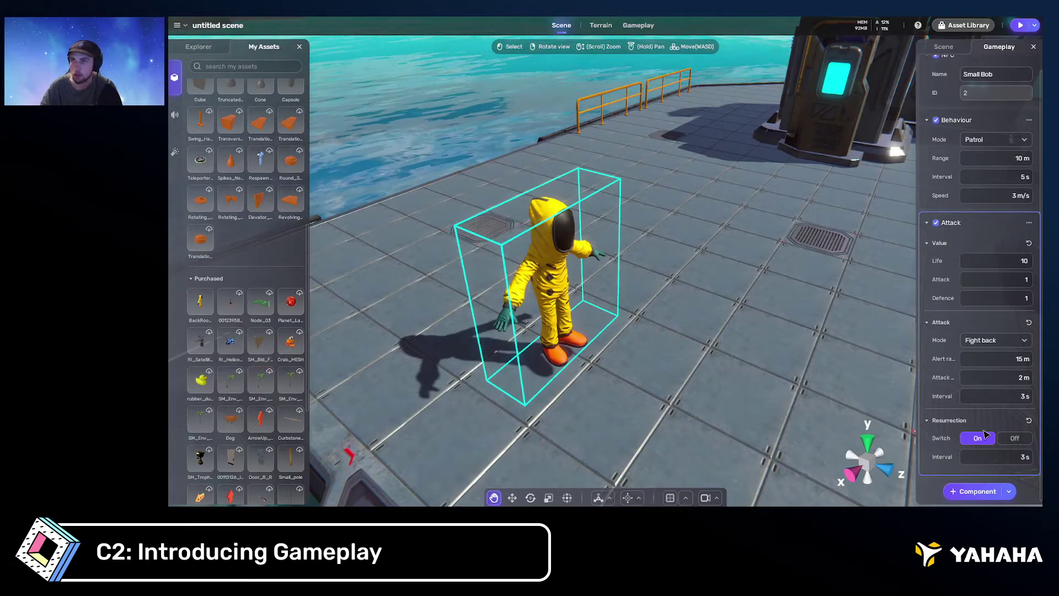
pyautogui.scroll(1, 990, 440)
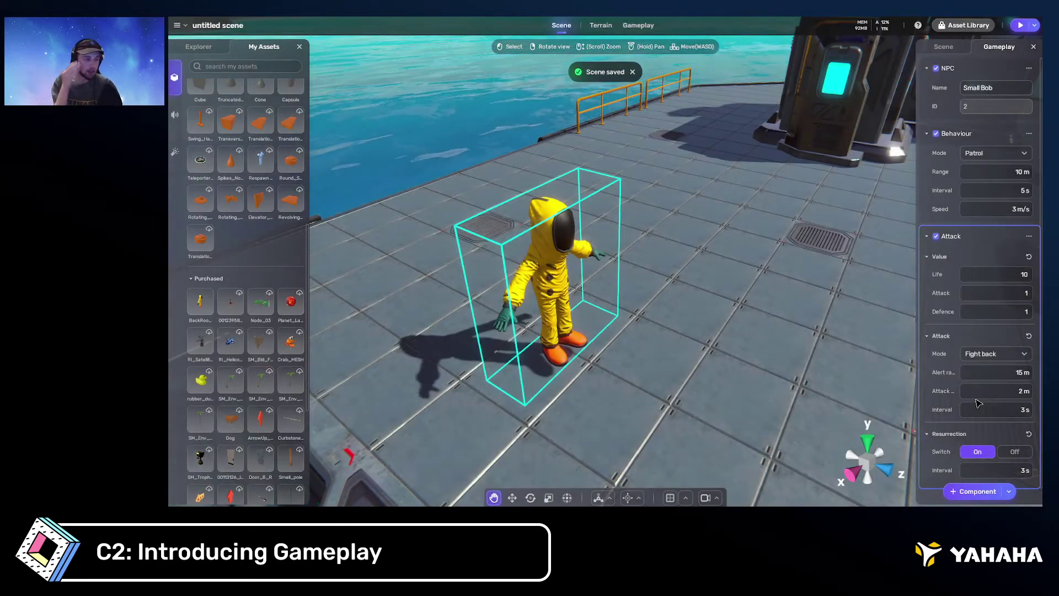
pyautogui.scroll(-5, 786, 264)
pyautogui.moveTo(786, 265); pyautogui.dragTo(811, 247, button='right')
pyautogui.scroll(5, 776, 276)
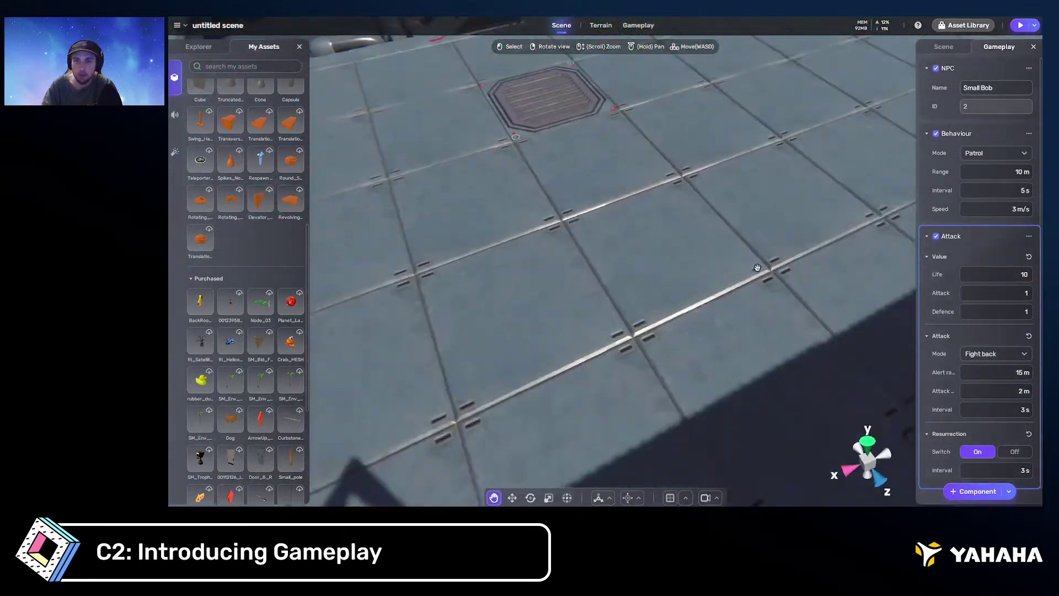
pyautogui.scroll(-3, 772, 254)
pyautogui.scroll(3, 776, 252)
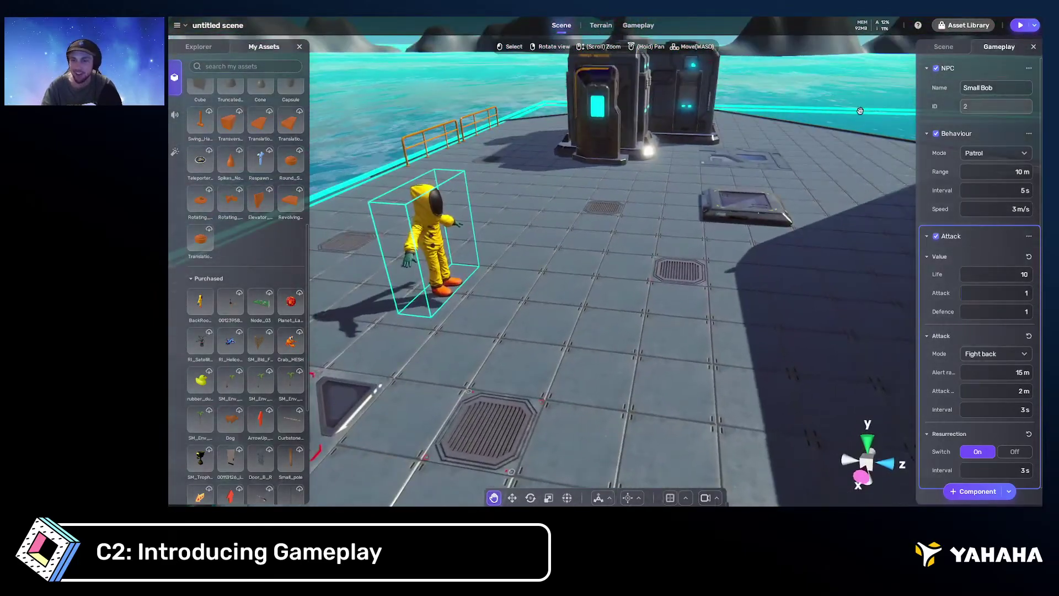
# Change the game type to MonsterKill in the general gameplay settings
pyautogui.click(638, 25)
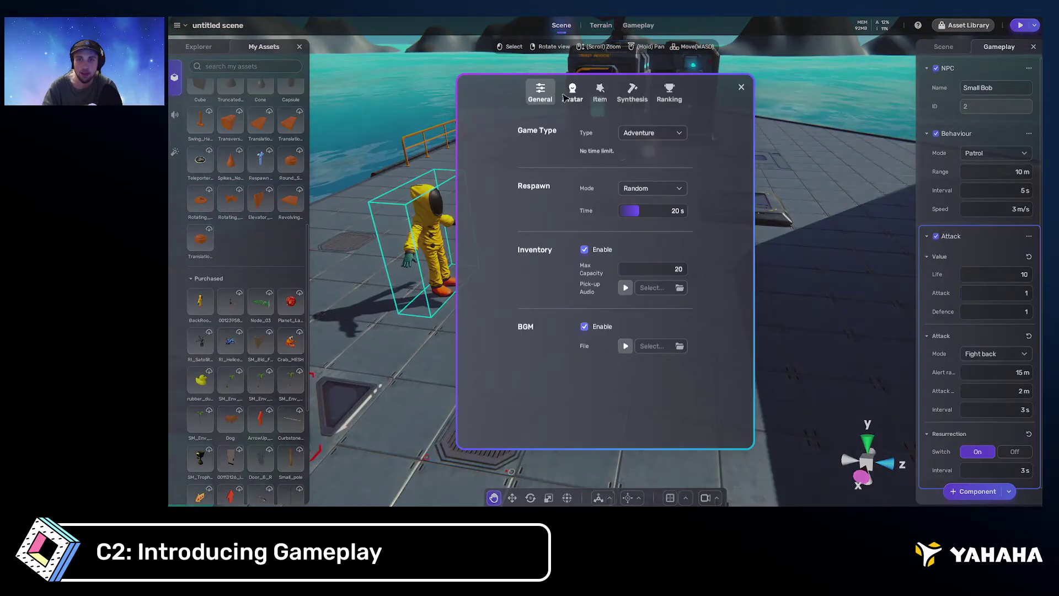
pyautogui.click(652, 133)
pyautogui.click(656, 209)
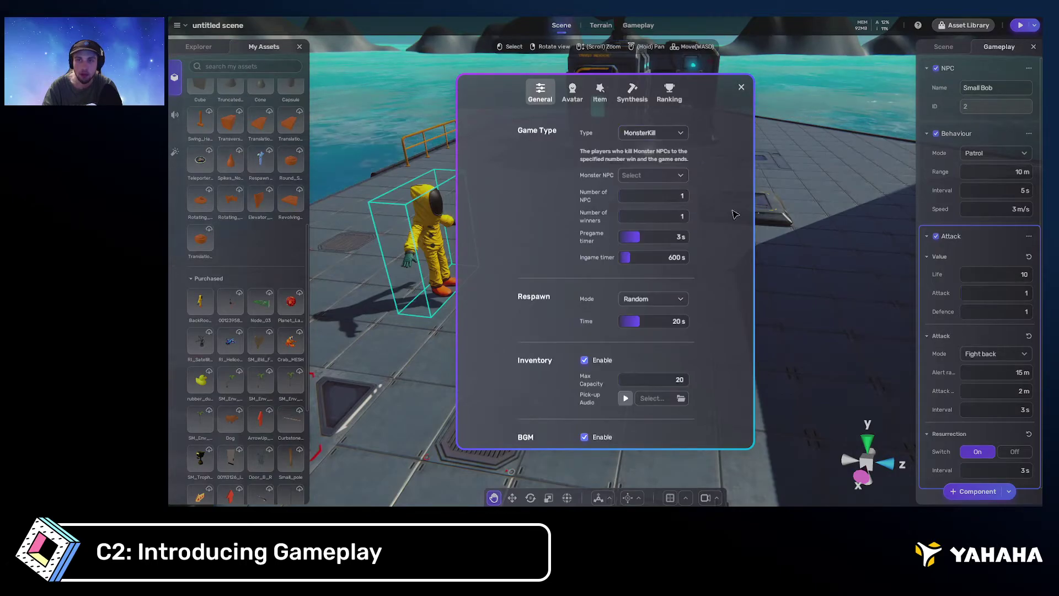
# Choose Small Bob as the MonsterKill target NPC, set the pregame timer to 0 s, and close the gameplay settings
pyautogui.click(672, 175)
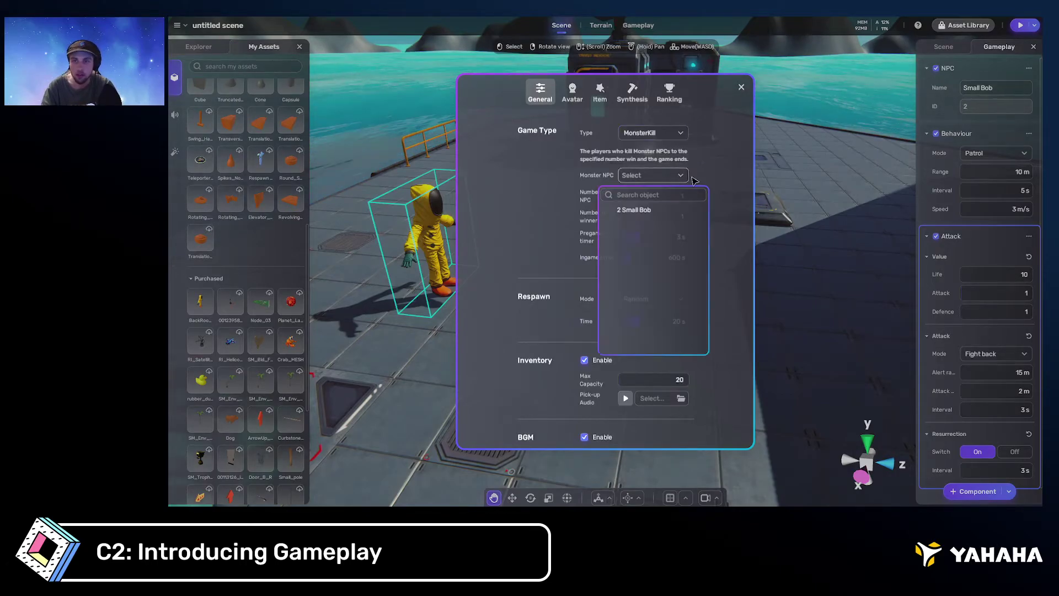
pyautogui.click(655, 213)
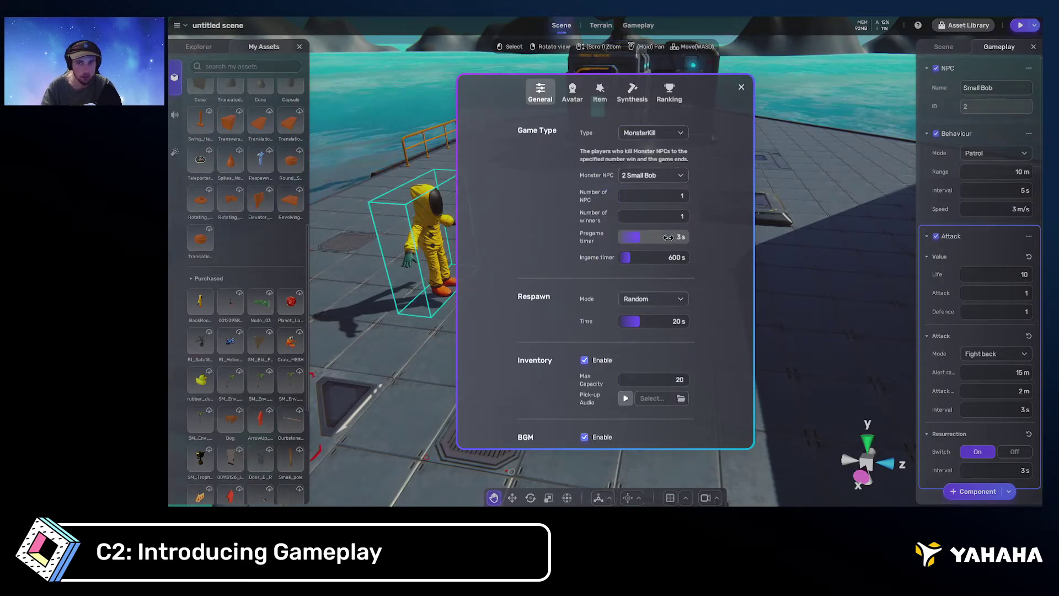
pyautogui.click(668, 238)
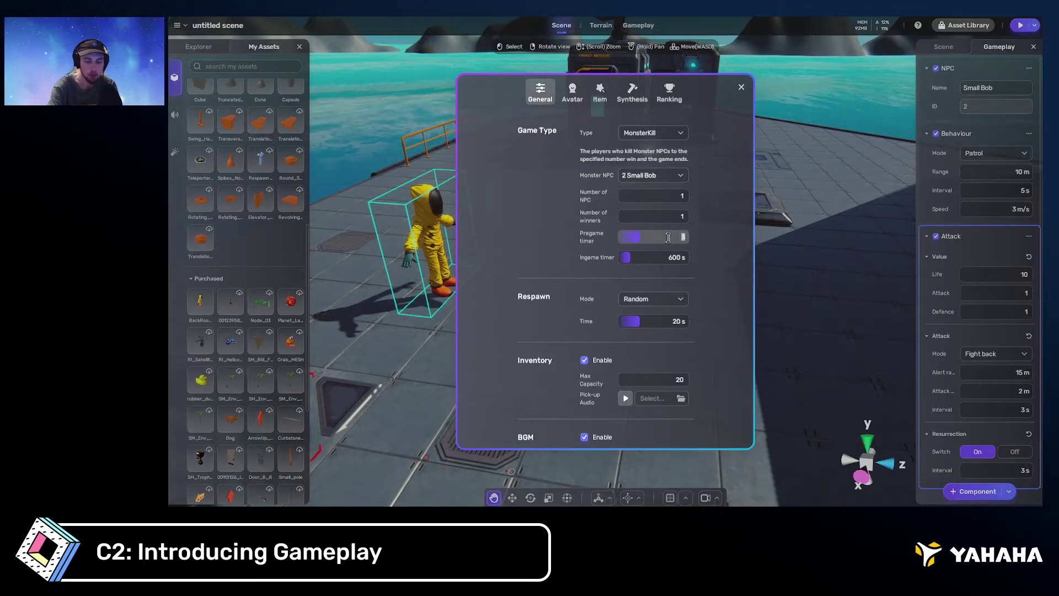
pyautogui.press('Return')
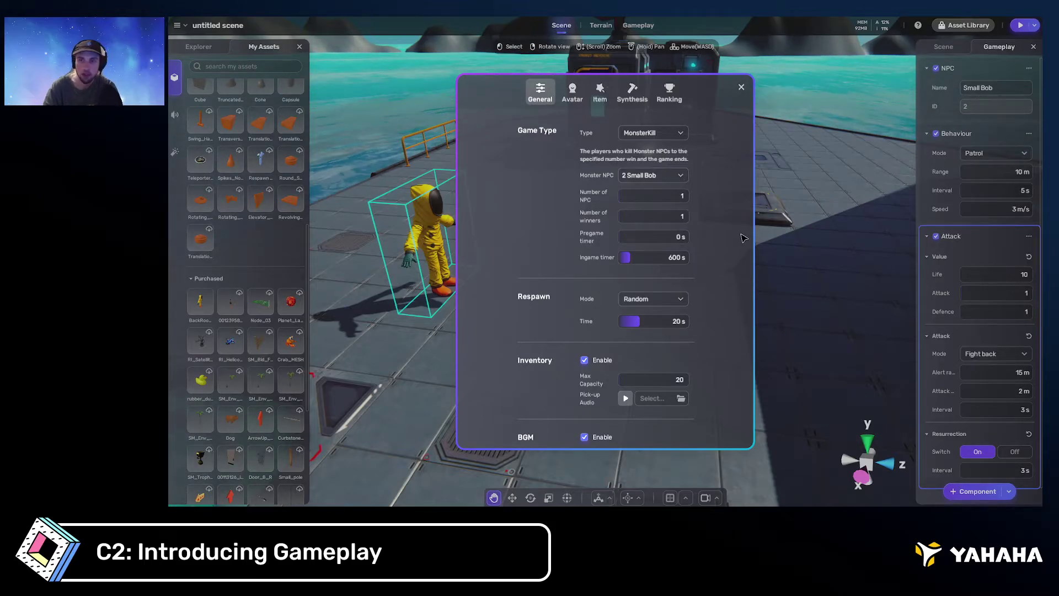
pyautogui.scroll(-1, 706, 276)
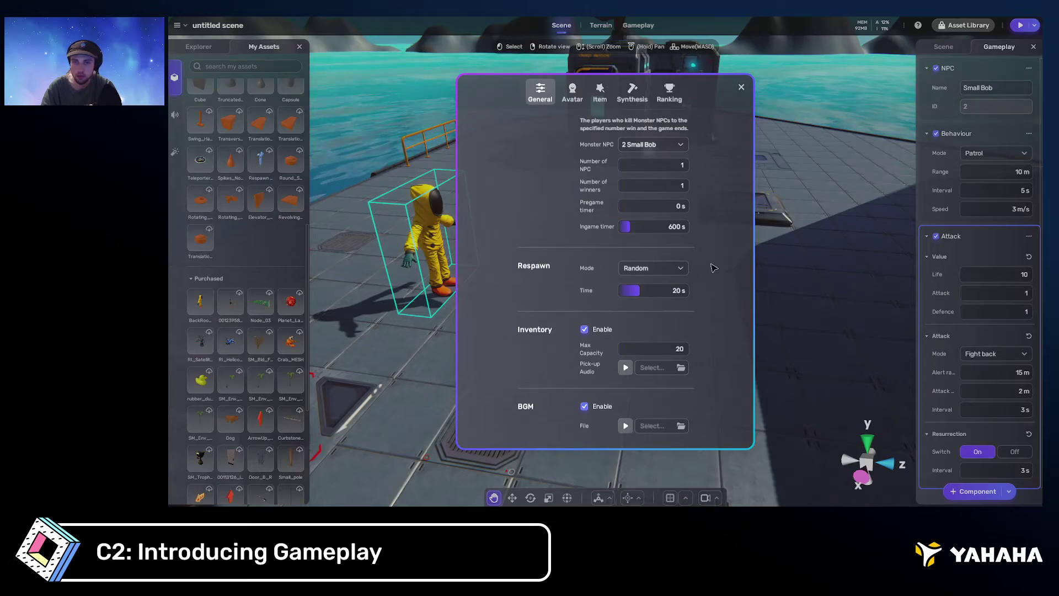
pyautogui.scroll(1, 712, 264)
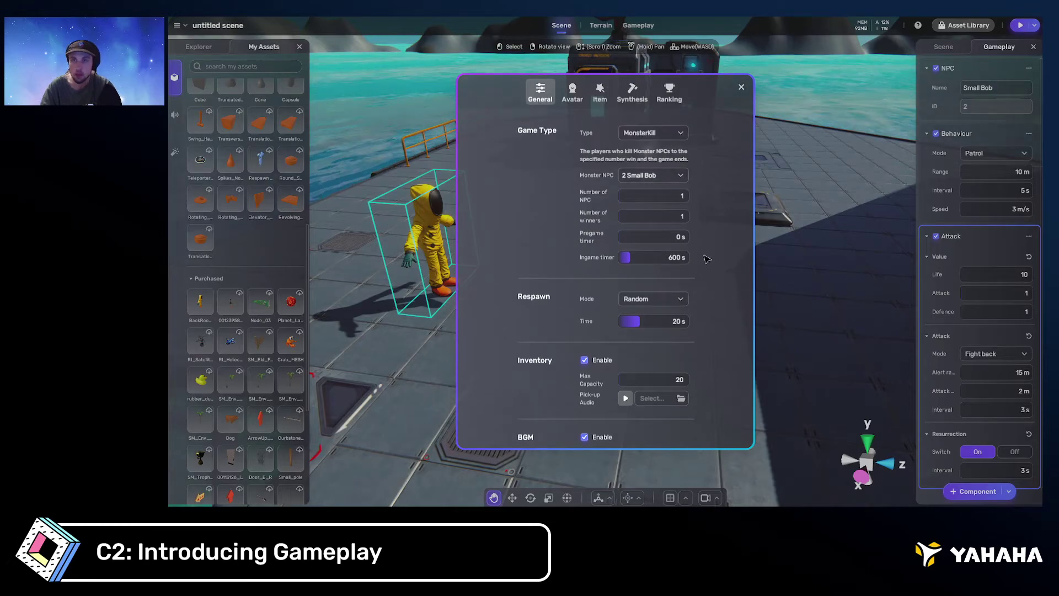
pyautogui.click(741, 88)
pyautogui.moveTo(816, 127); pyautogui.dragTo(775, 132, button='right')
pyautogui.scroll(4, 775, 133)
pyautogui.scroll(-3, 775, 133)
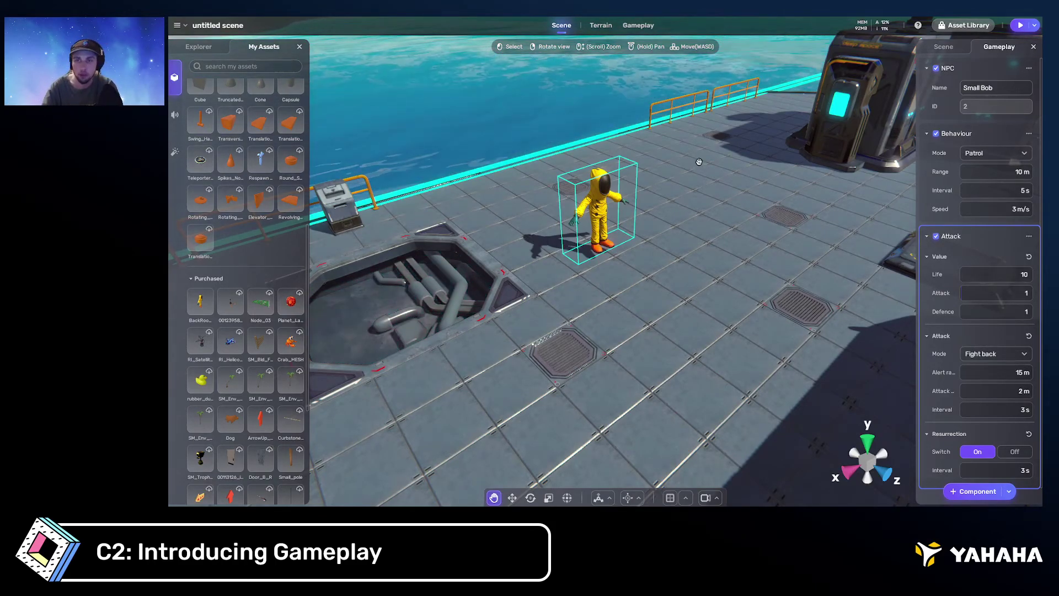
pyautogui.moveTo(698, 162); pyautogui.dragTo(742, 144, button='right')
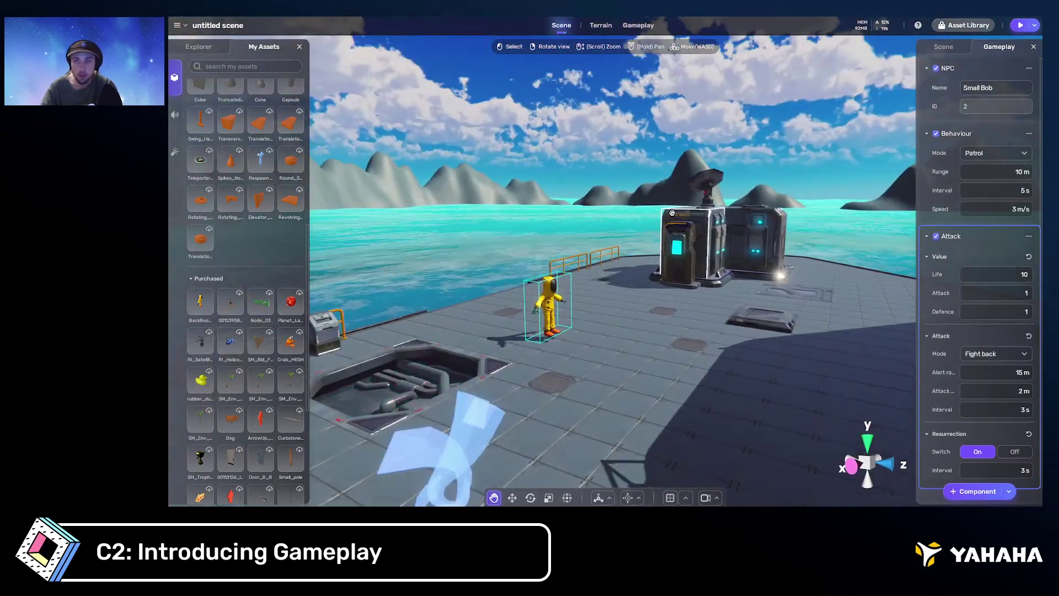
pyautogui.moveTo(672, 212); pyautogui.dragTo(676, 211, button='right')
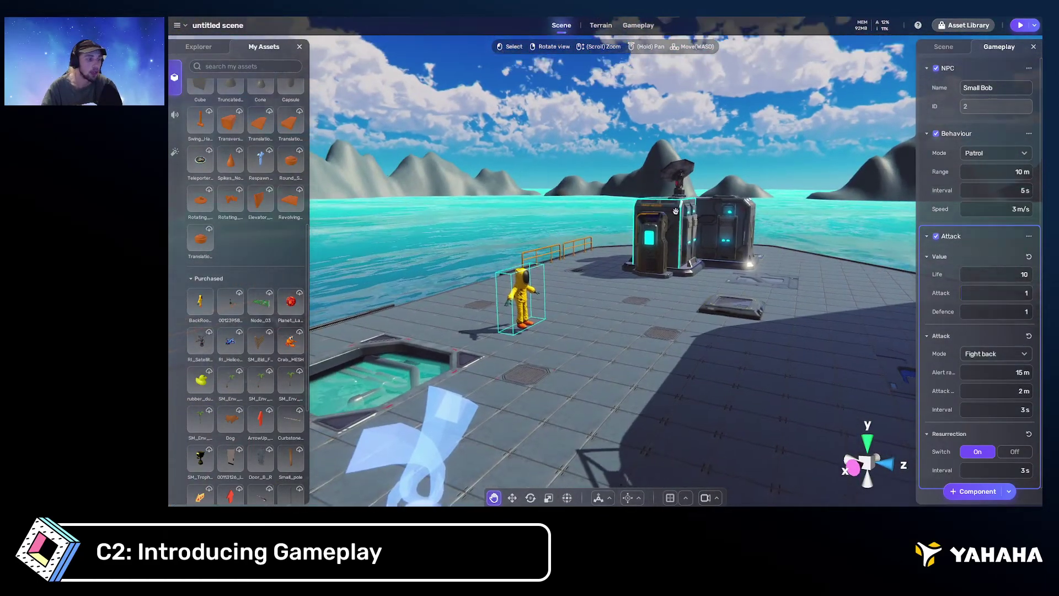
pyautogui.press('w')
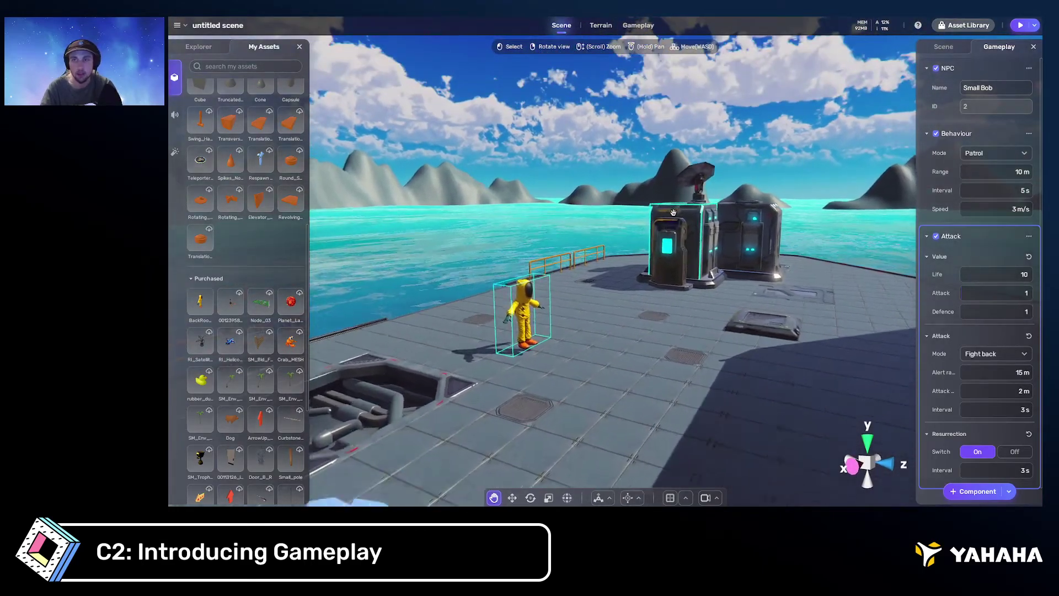
pyautogui.press('w')
pyautogui.moveTo(674, 212); pyautogui.dragTo(687, 274, button='right')
pyautogui.press('w')
pyautogui.press('s')
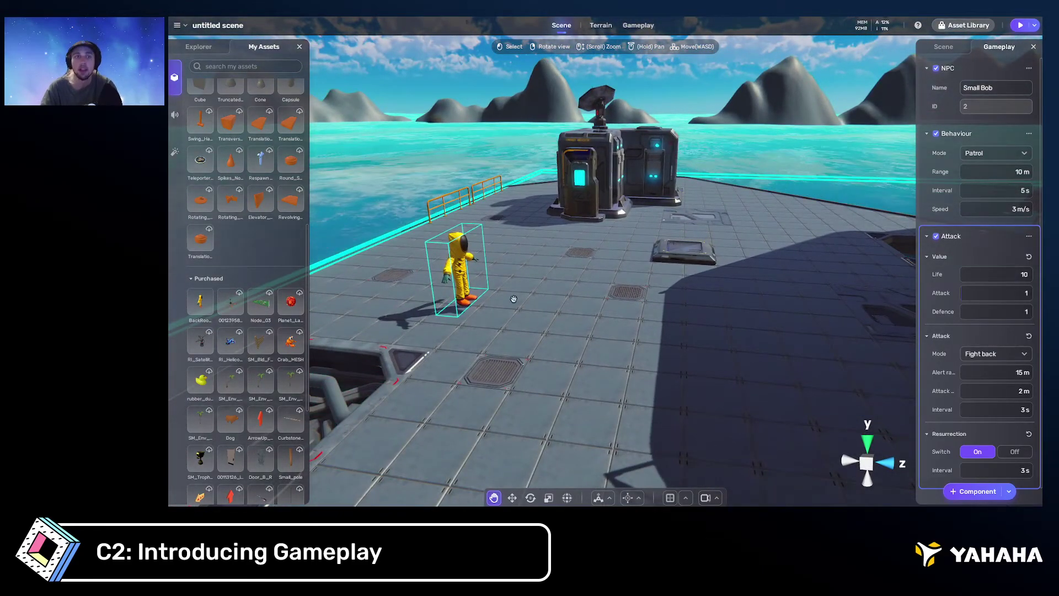
# Close the asset browser, play-test the MonsterKill game by approaching and defeating Small Bob, and exit play mode
pyautogui.click(301, 47)
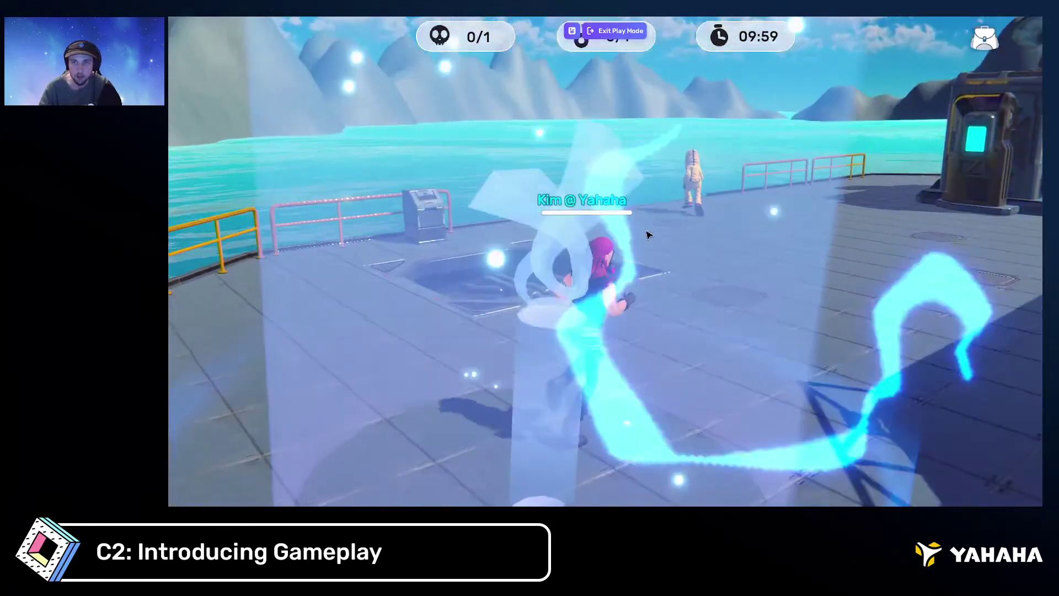
pyautogui.press('w')
pyautogui.press('w')
pyautogui.moveTo(663, 235); pyautogui.dragTo(621, 258, button='right')
pyautogui.press('w')
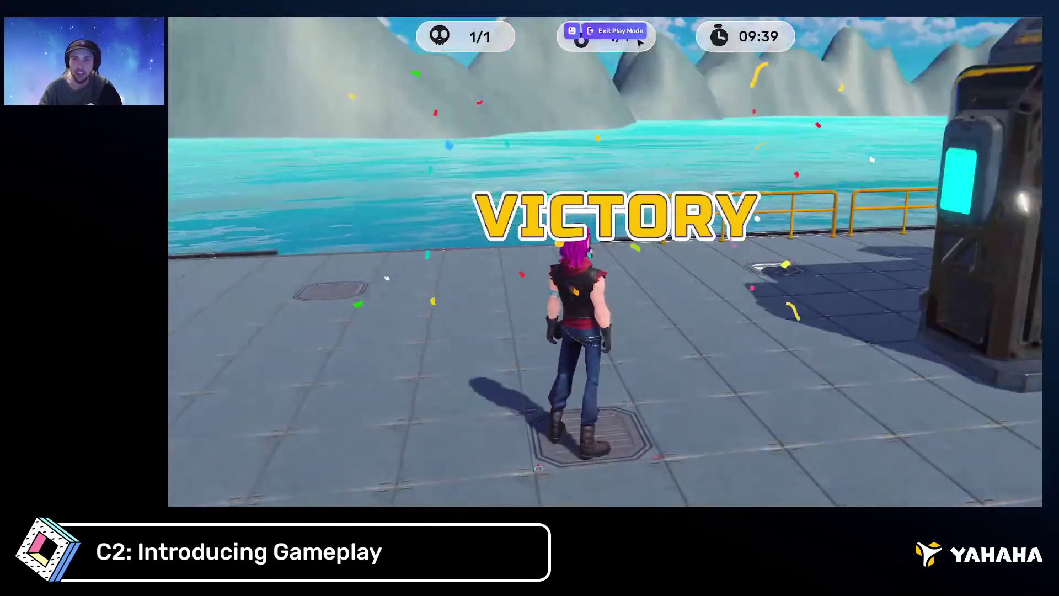
pyautogui.click(632, 33)
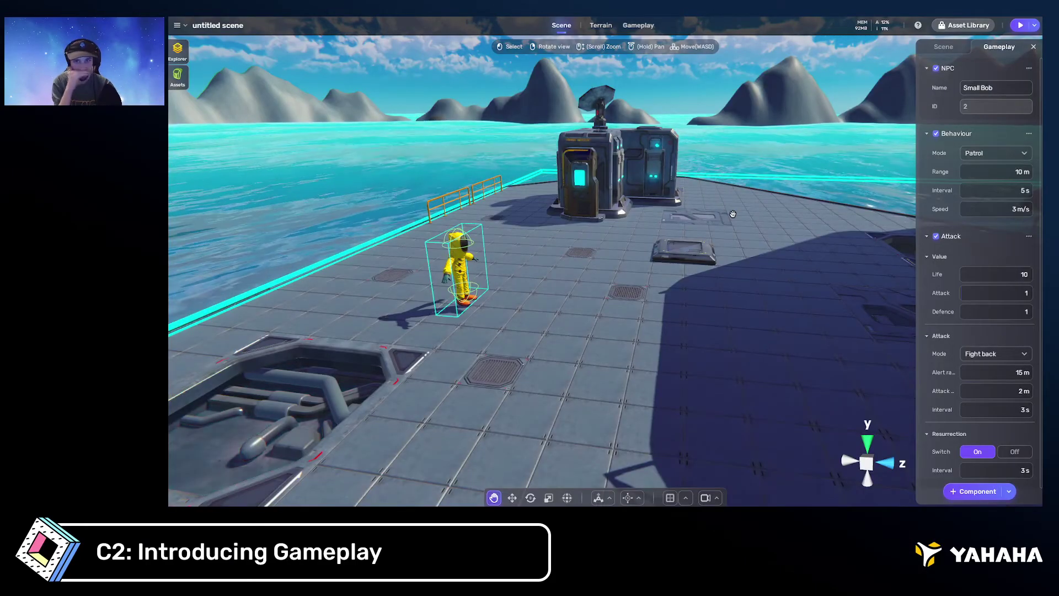
# Review the ranking, synthesis, item, feature, avatar and general sections of the gameplay settings
pyautogui.click(639, 25)
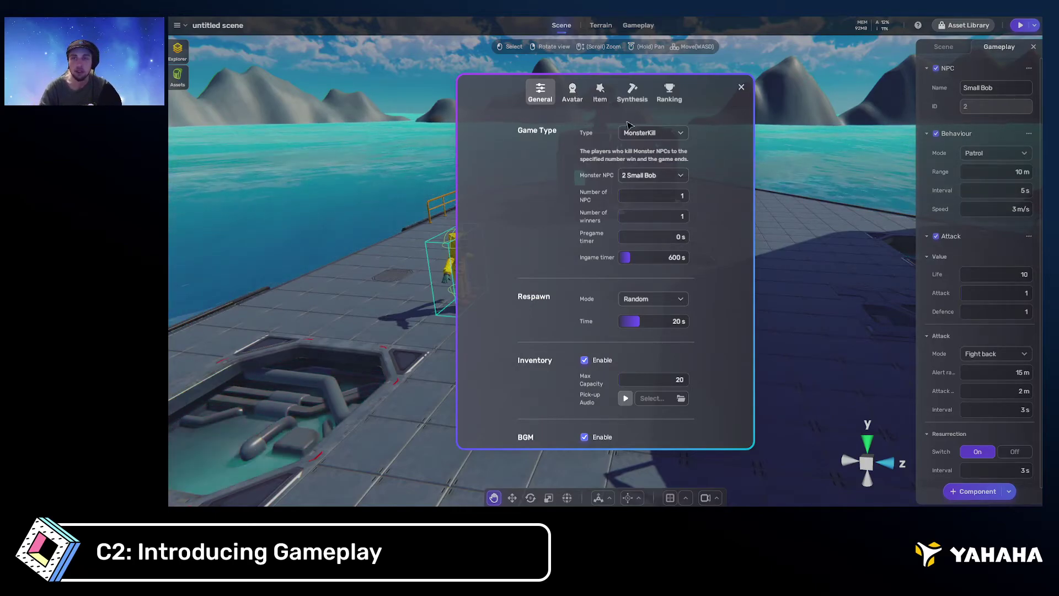
pyautogui.click(678, 101)
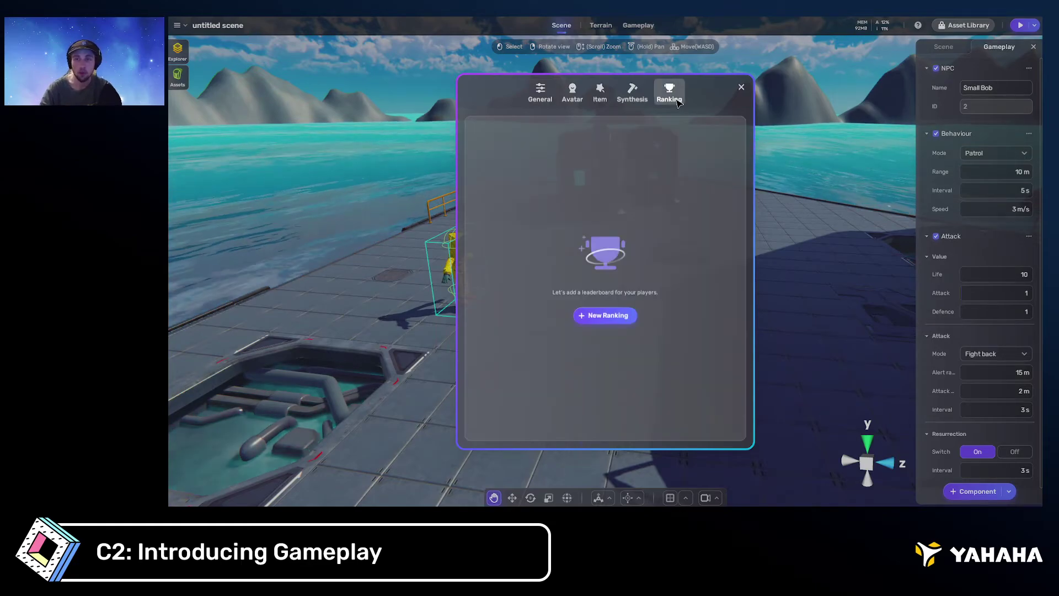
pyautogui.click(634, 96)
pyautogui.click(669, 94)
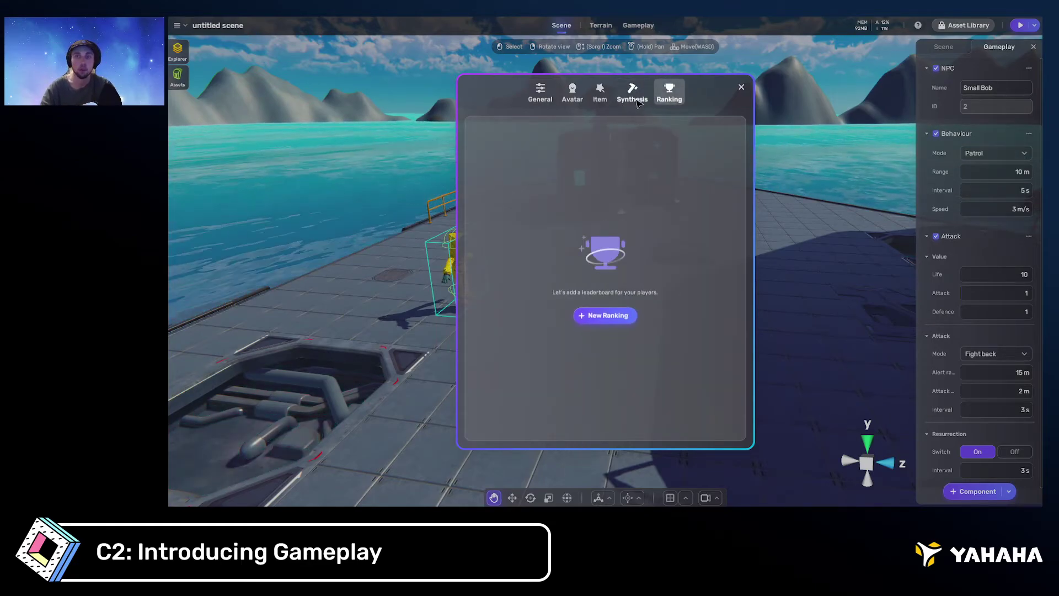
pyautogui.click(632, 95)
pyautogui.click(602, 98)
pyautogui.click(629, 98)
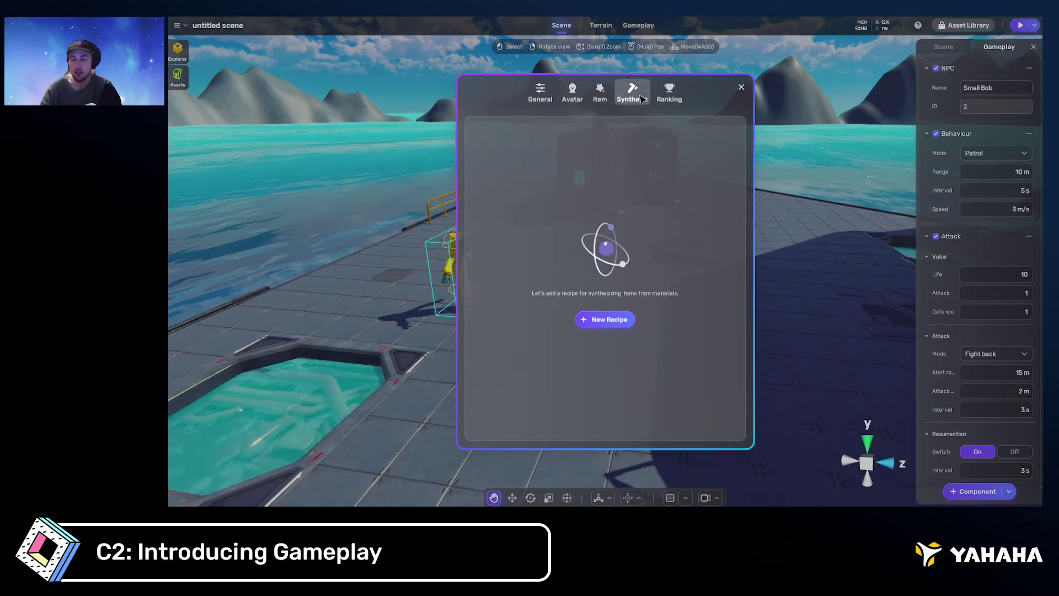
pyautogui.click(600, 92)
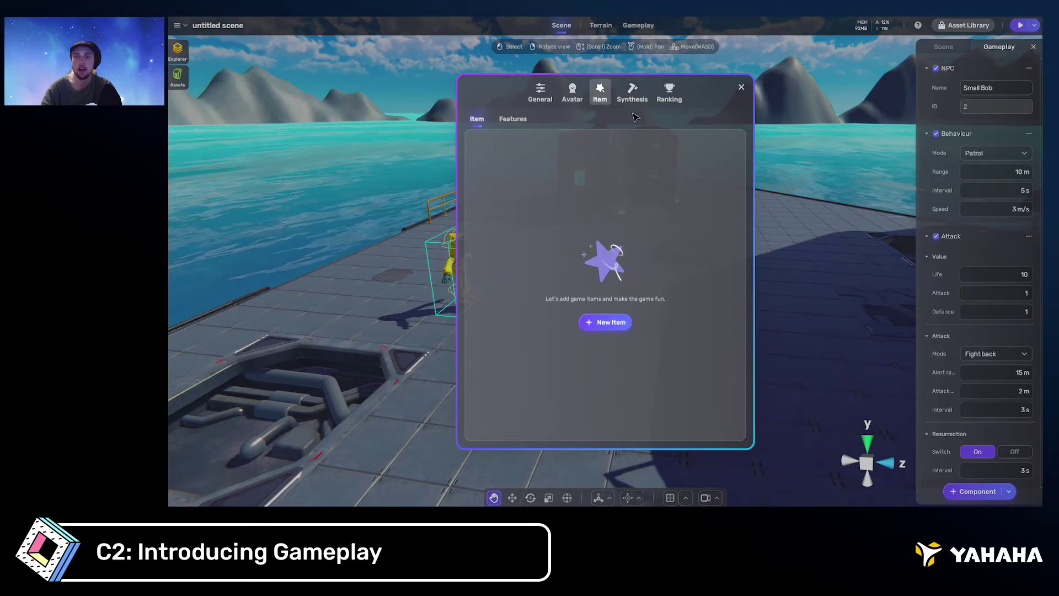
pyautogui.click(511, 119)
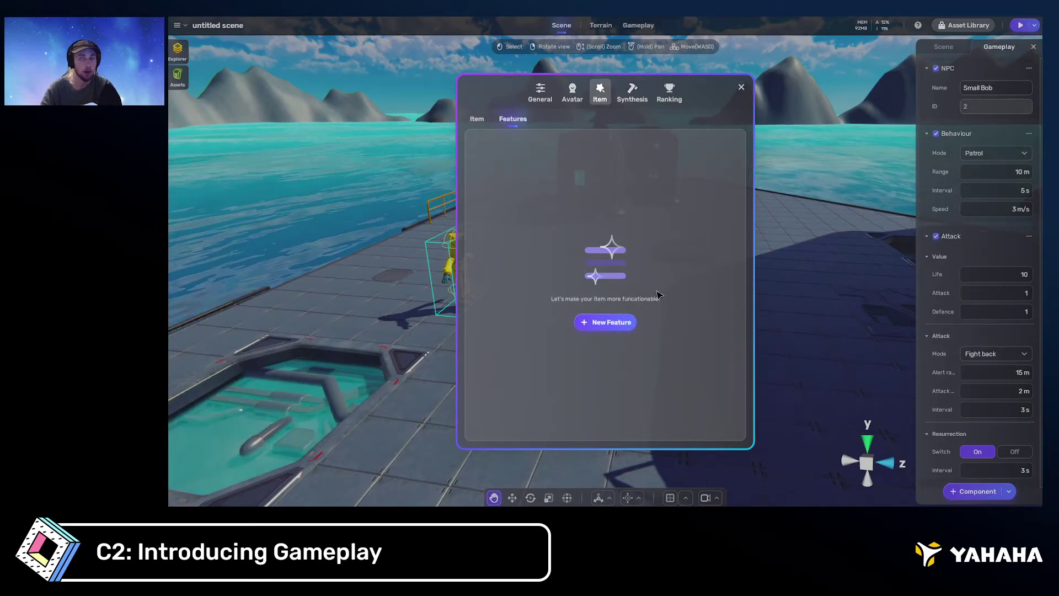
pyautogui.click(572, 94)
pyautogui.scroll(-3, 717, 220)
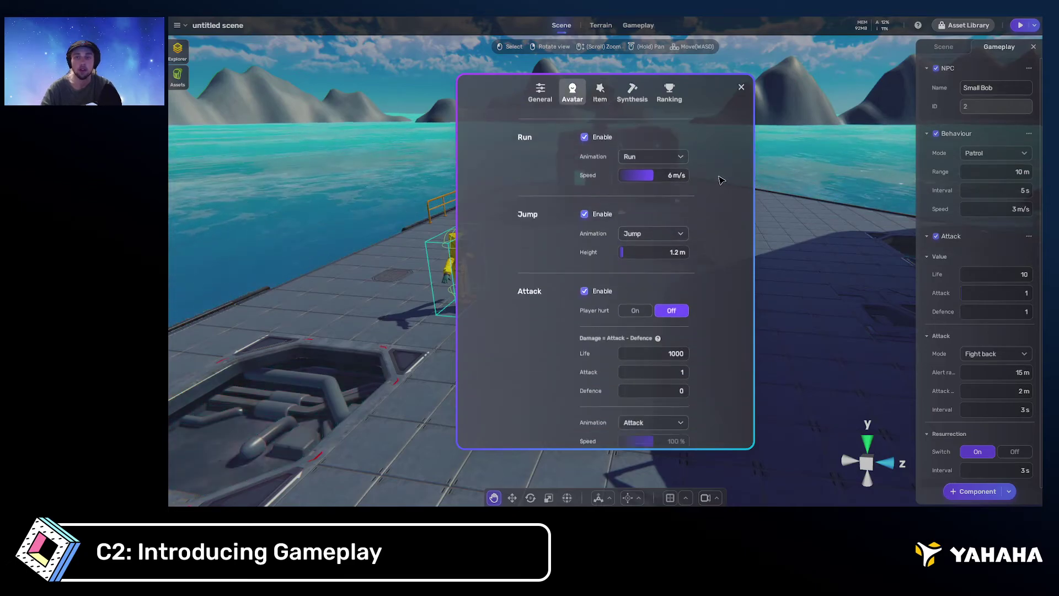
pyautogui.scroll(3, 718, 306)
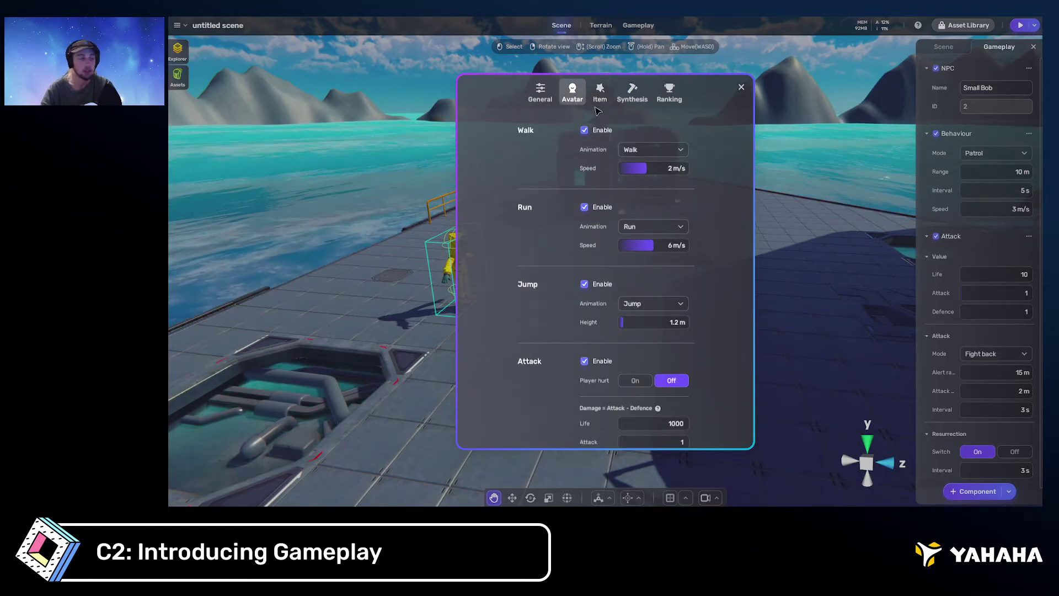
pyautogui.click(547, 99)
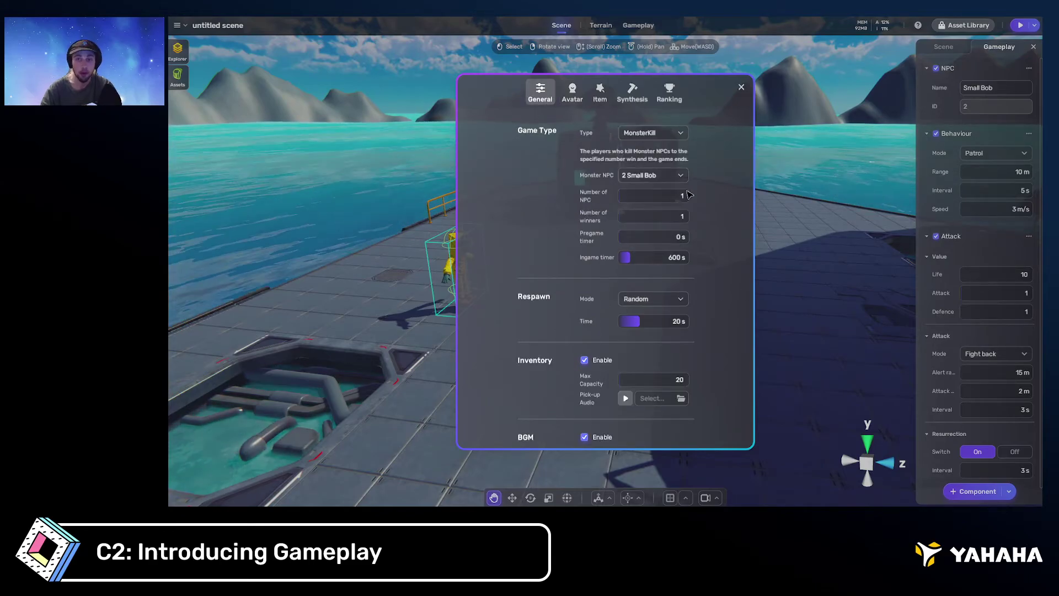
pyautogui.scroll(-1, 728, 347)
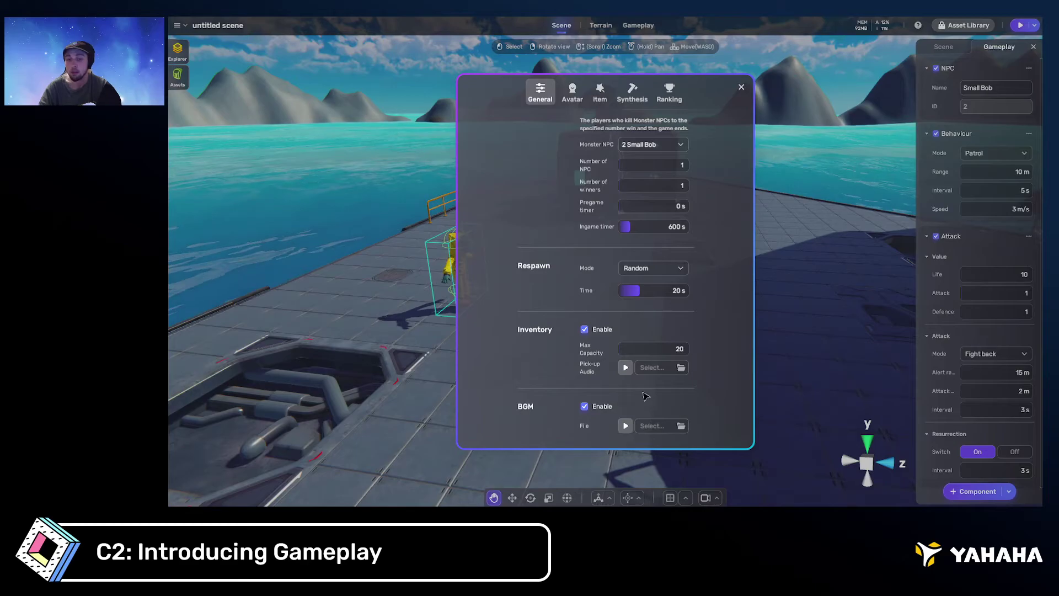
pyautogui.click(741, 87)
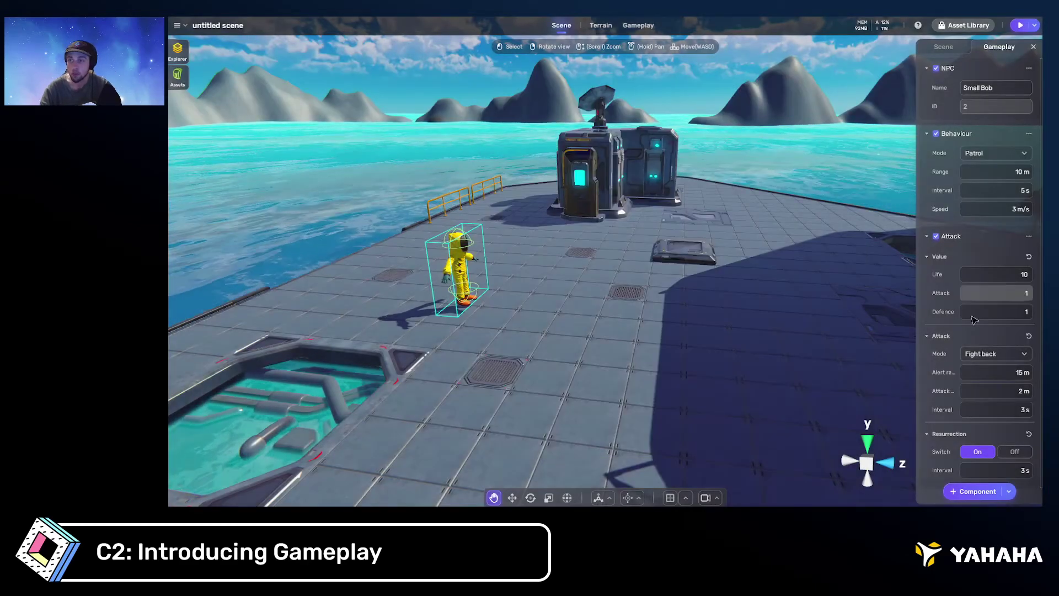
# Examine the Complex, Gameplay and Node components that can be added to Small Bob, and collapse the category lists
pyautogui.click(975, 491)
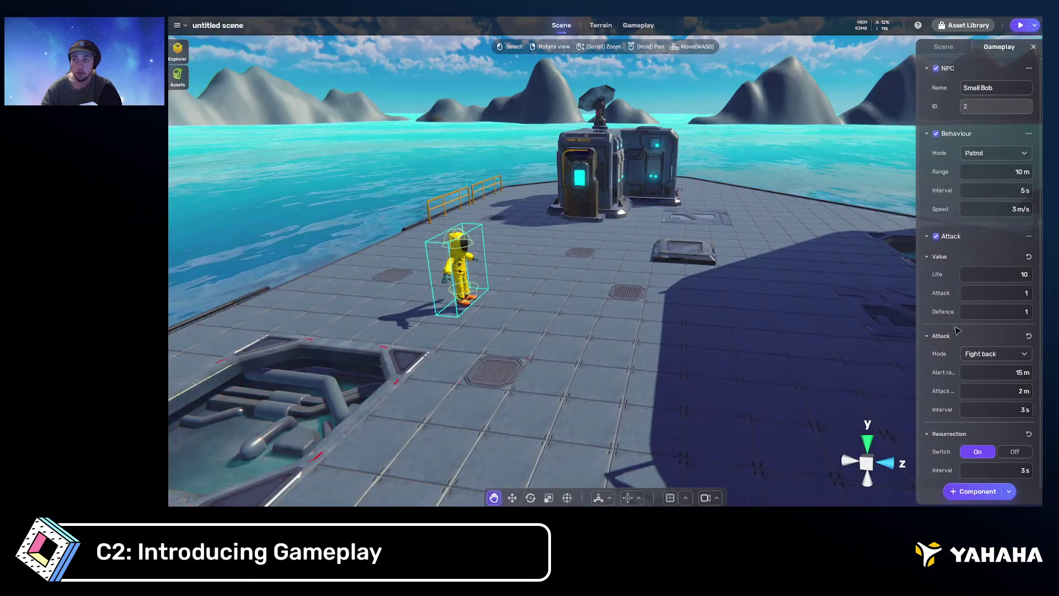
pyautogui.scroll(-3, 720, 308)
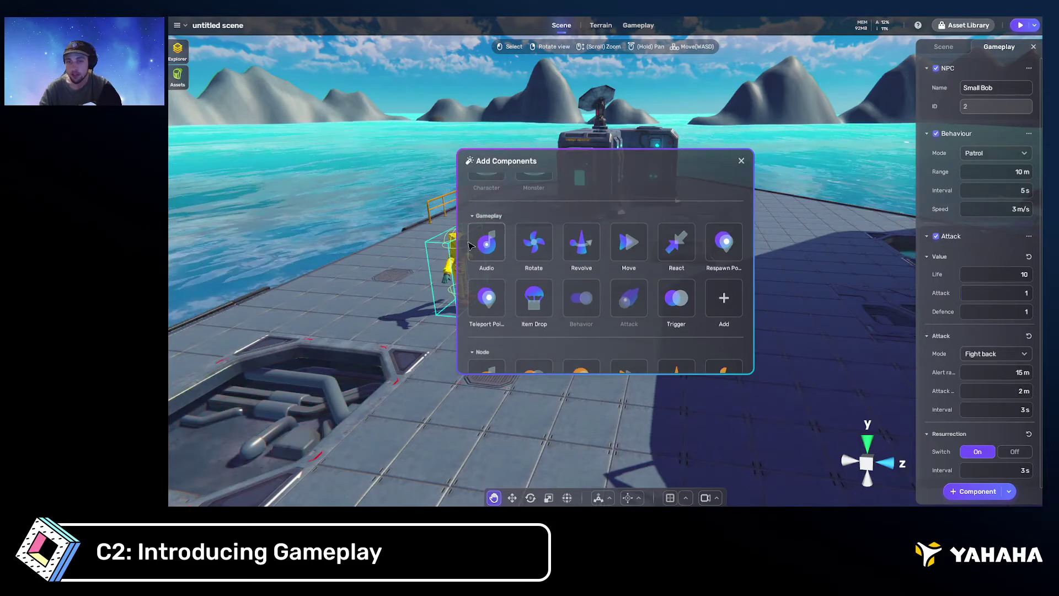
pyautogui.scroll(-1, 720, 315)
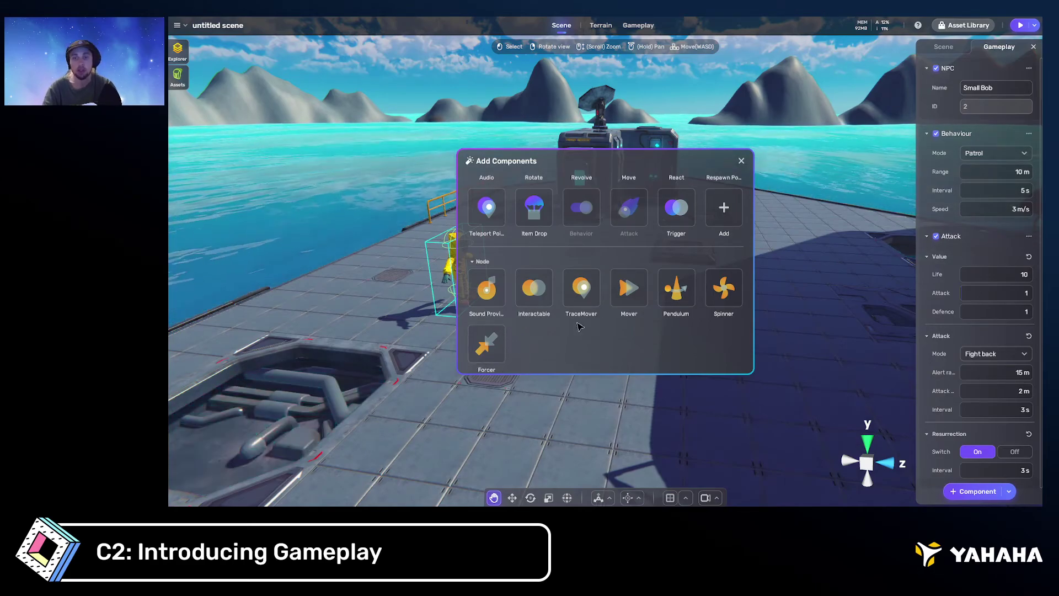
pyautogui.scroll(1, 531, 267)
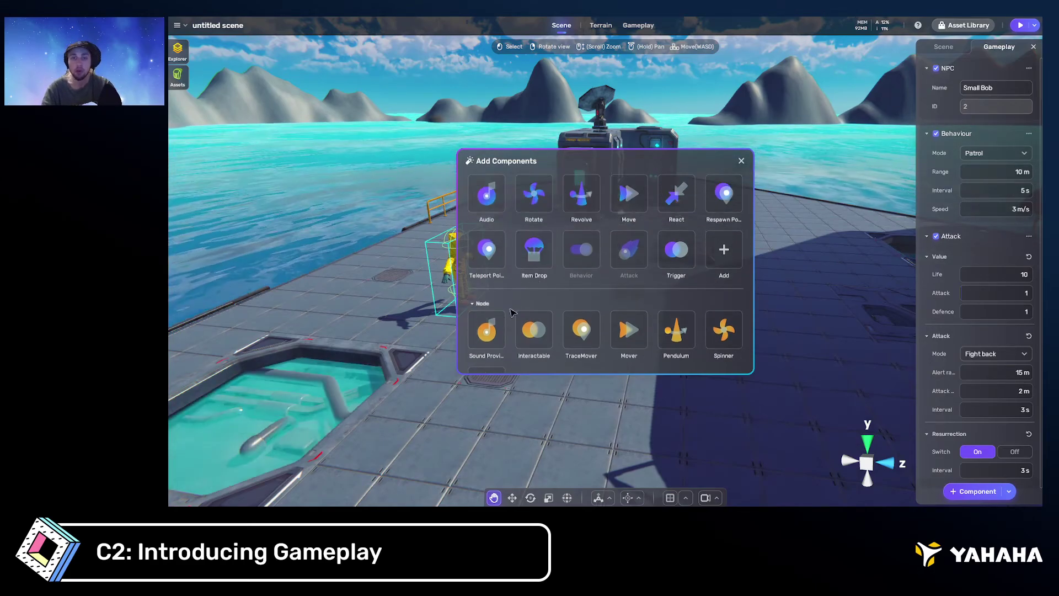
pyautogui.scroll(4, 531, 267)
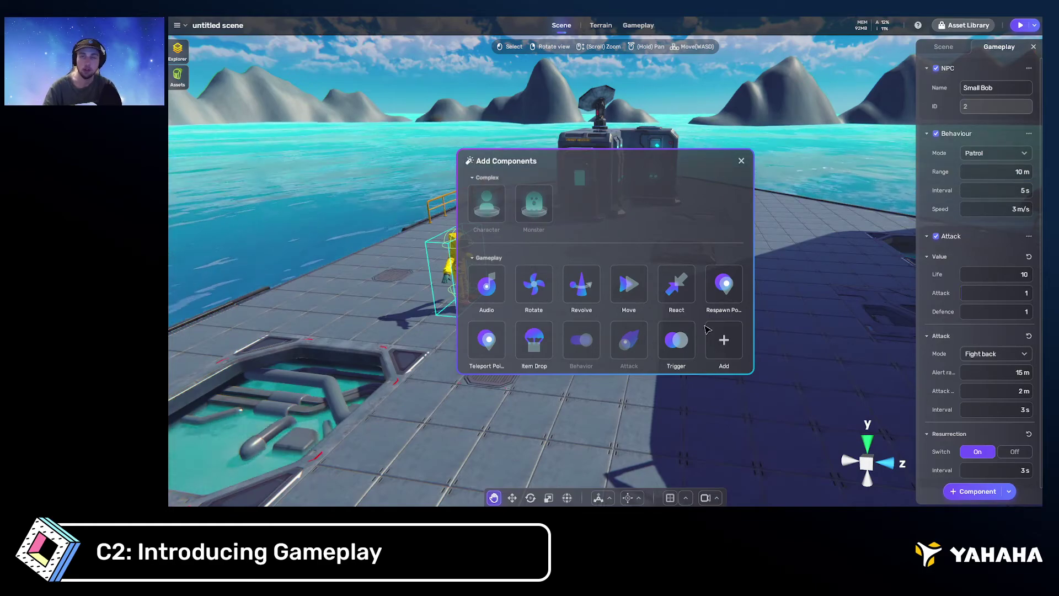
pyautogui.scroll(-1, 683, 287)
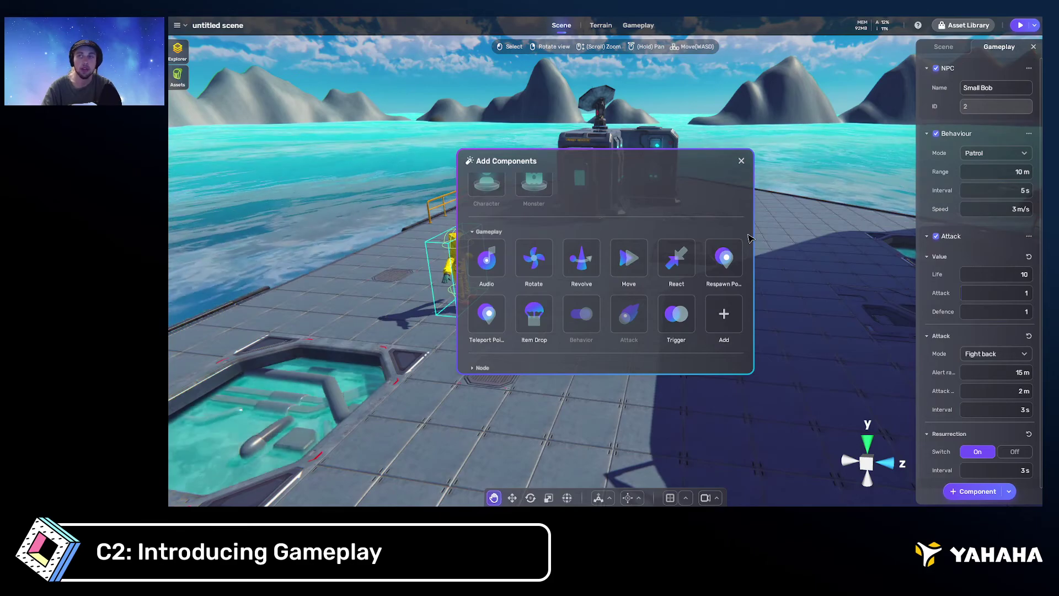
pyautogui.scroll(1, 749, 237)
pyautogui.scroll(-1, 750, 237)
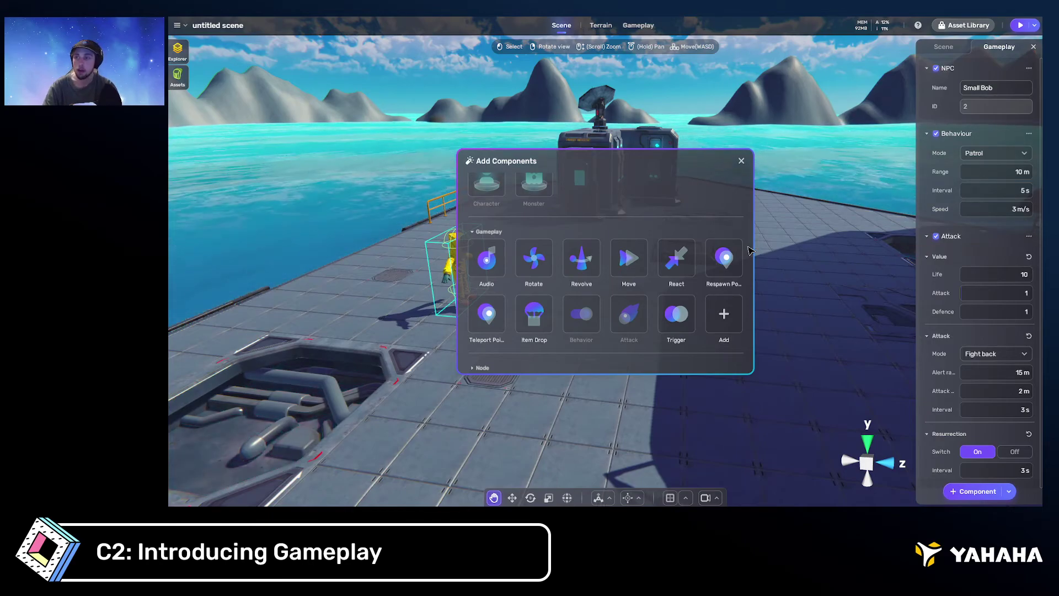
pyautogui.scroll(1, 749, 249)
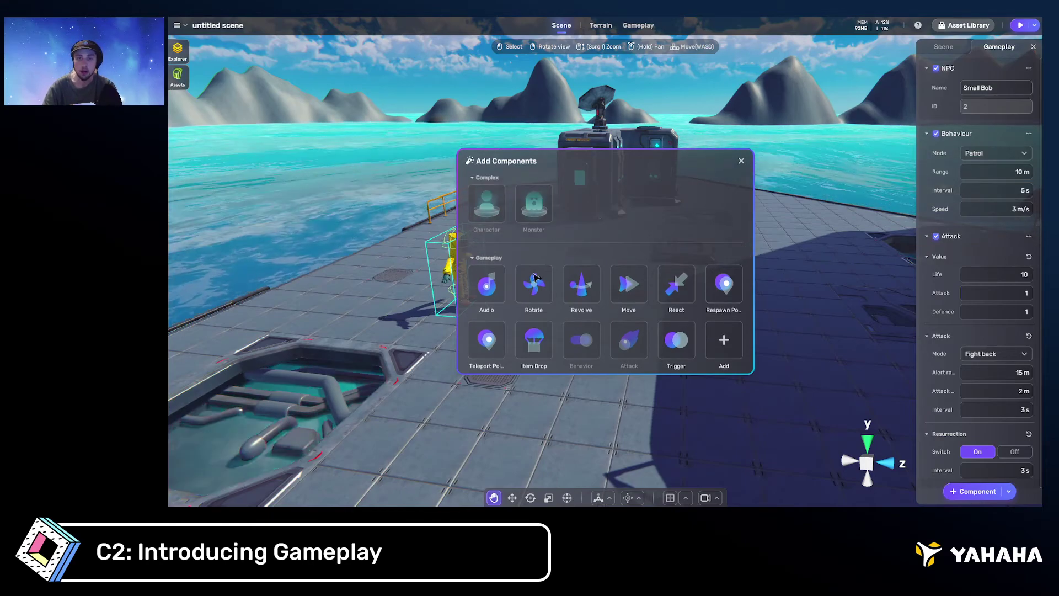
pyautogui.click(486, 258)
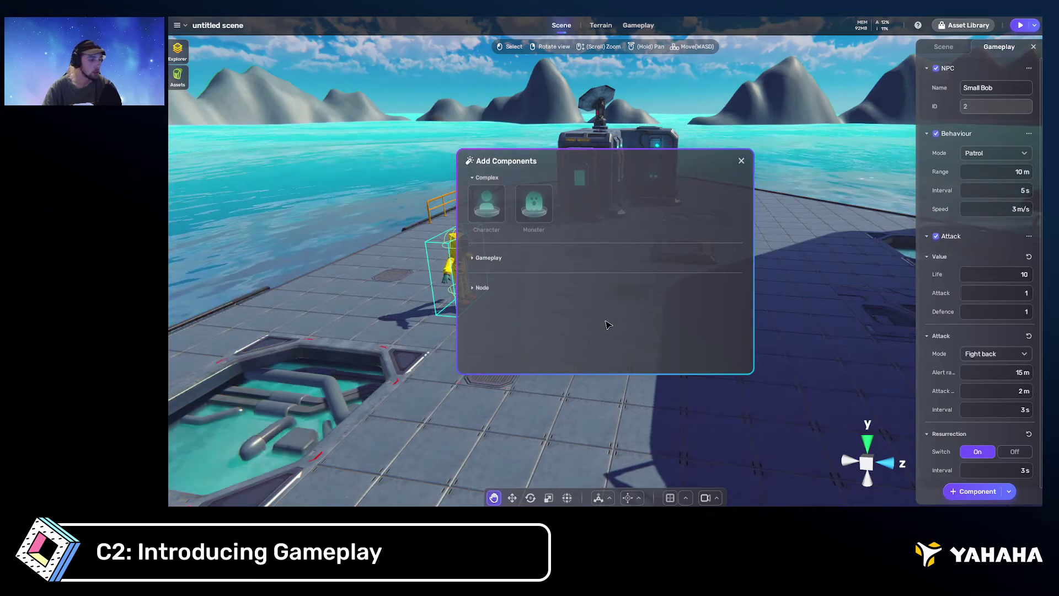
pyautogui.click(485, 178)
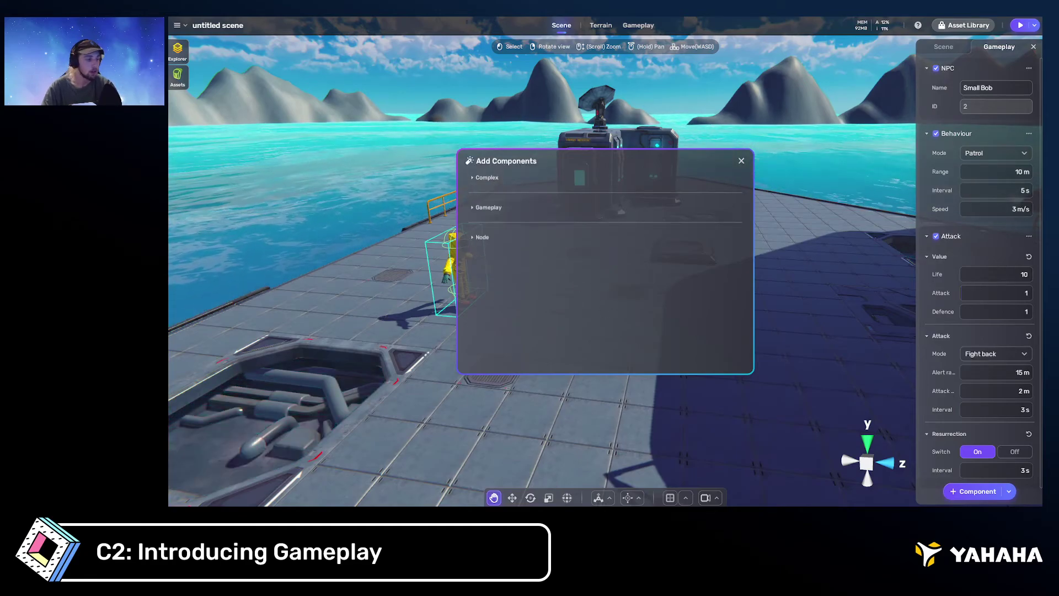